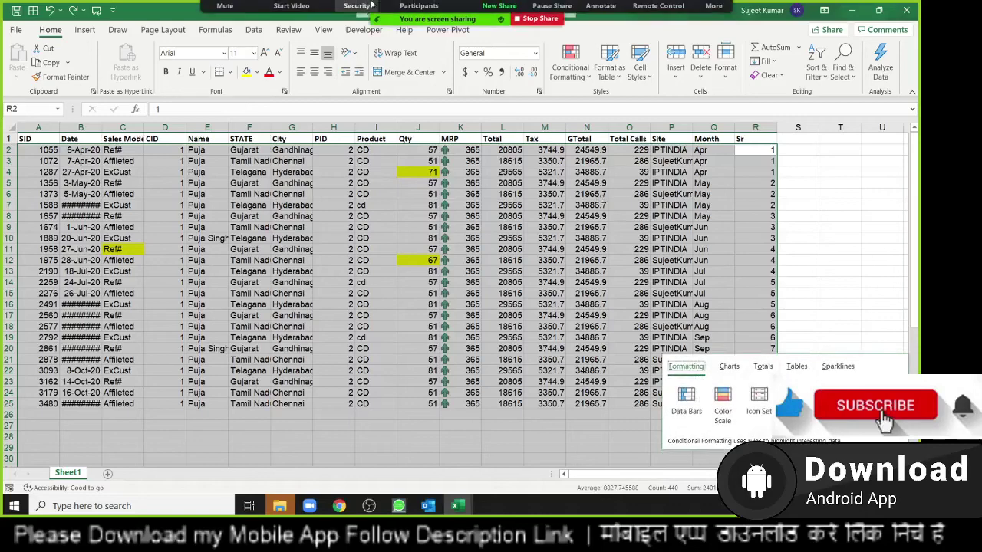
Step: Open the meeting's participant list and check several participants' options
{"action": "left_click", "coordinate": [418, 19]}
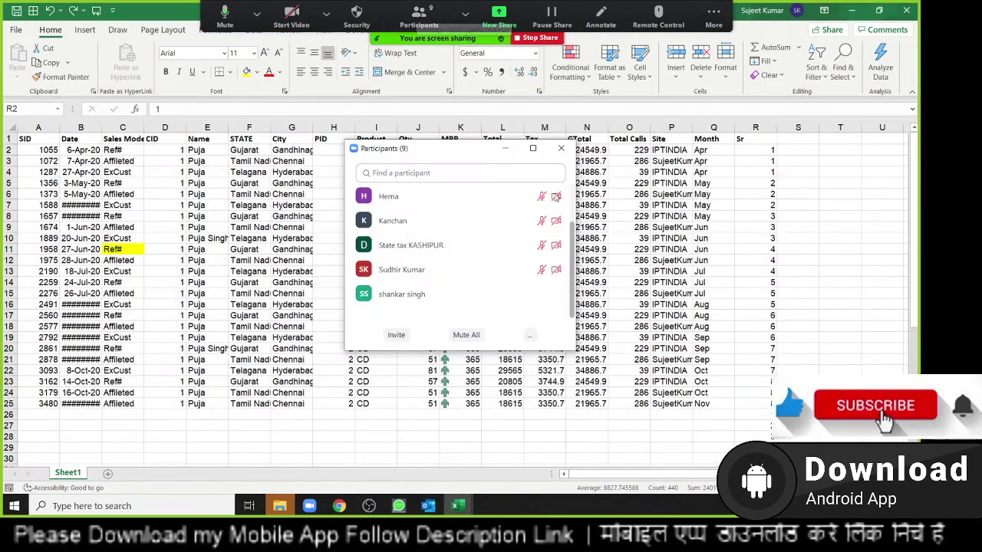
{"action": "left_click_drag", "start_coordinate": [575, 243], "coordinate": [573, 215]}
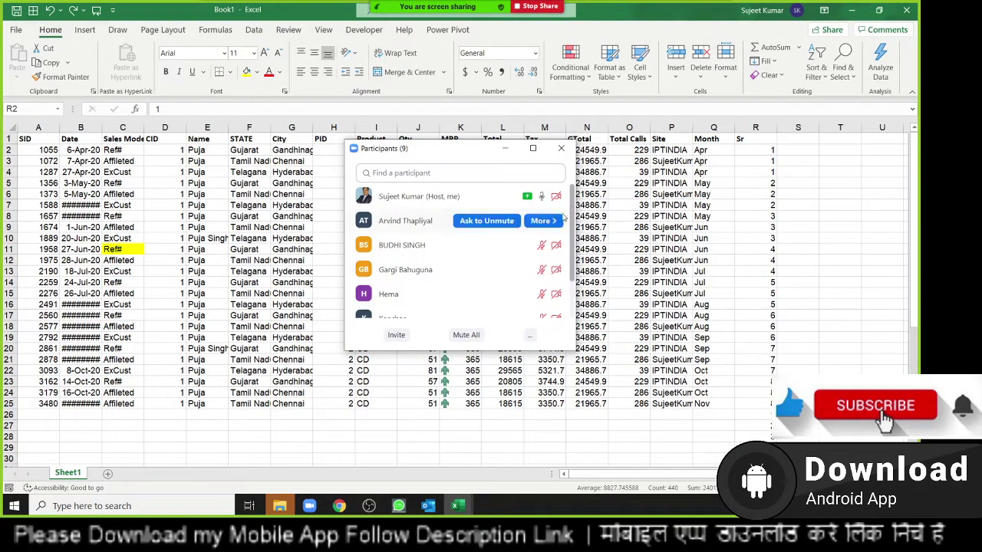
{"action": "left_click", "coordinate": [542, 221]}
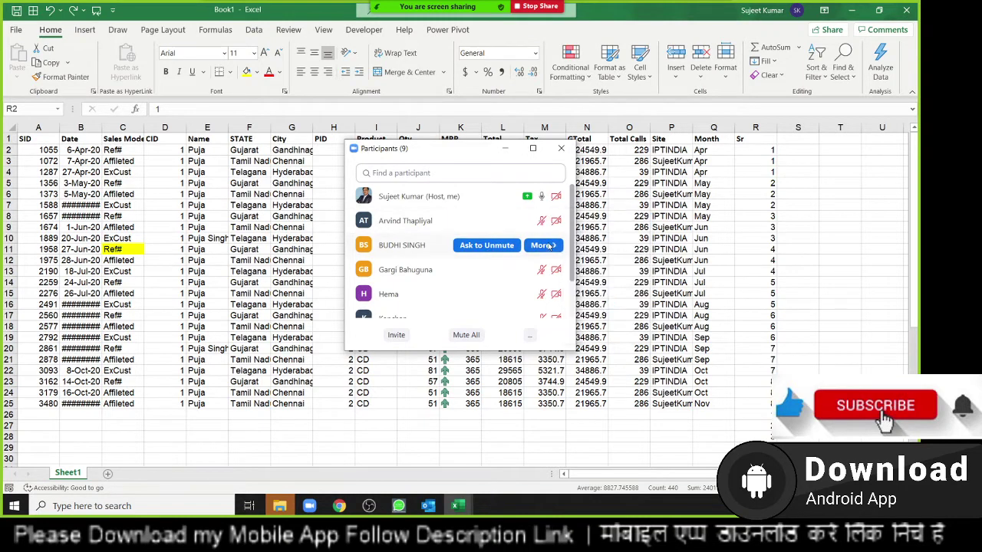
{"action": "left_click", "coordinate": [542, 246]}
{"action": "left_click", "coordinate": [542, 269]}
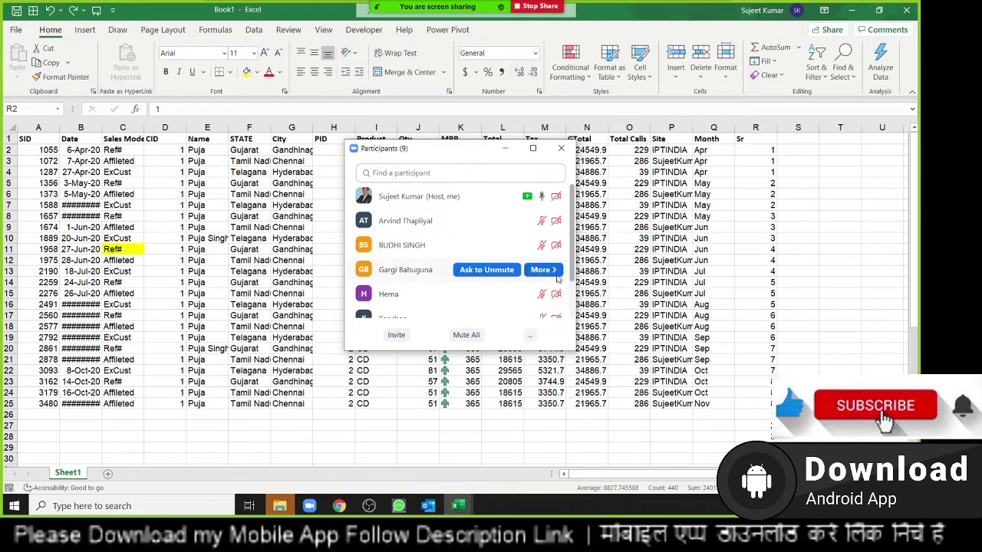
{"action": "left_click", "coordinate": [542, 269]}
{"action": "left_click", "coordinate": [589, 330]}
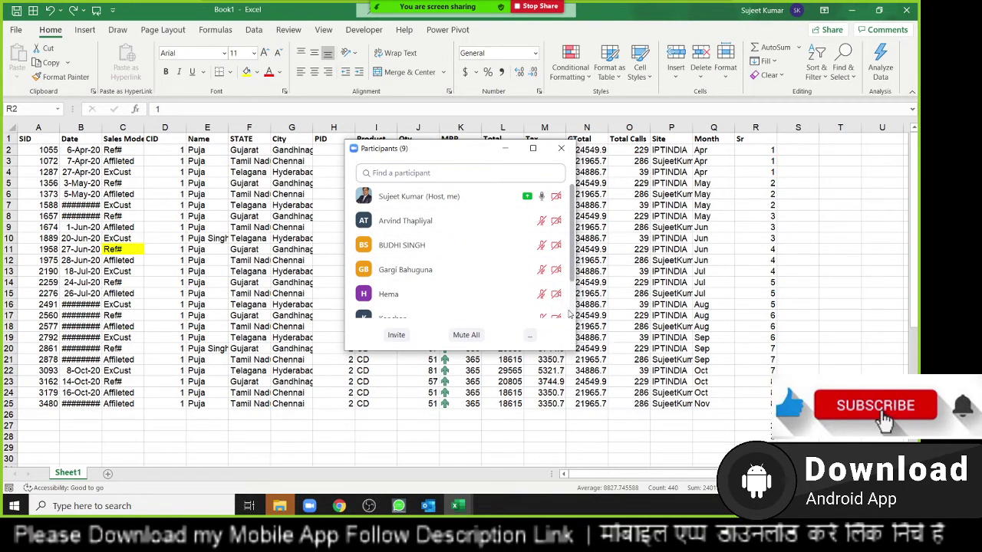
{"action": "left_click", "coordinate": [543, 294]}
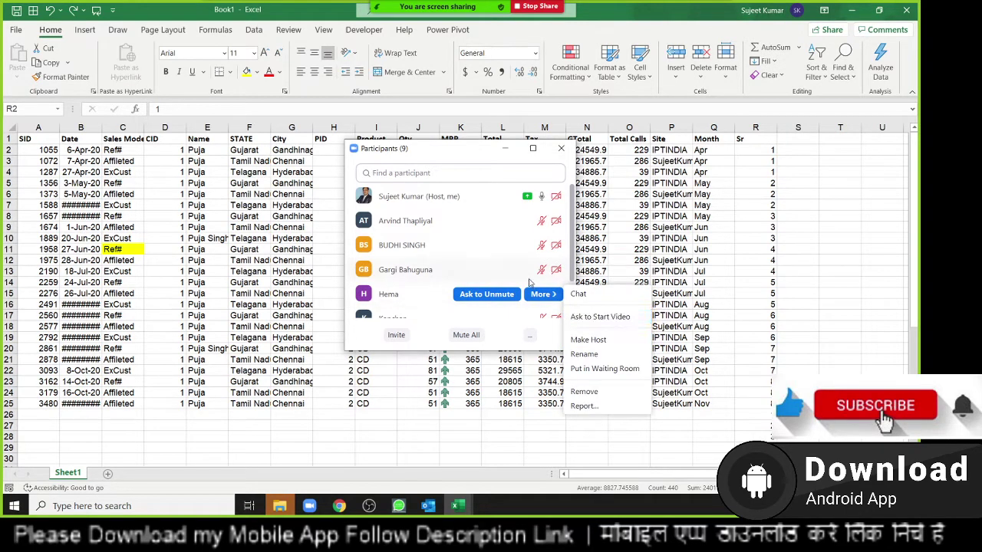
Step: Let a participant further down record the meeting, then close the participant list
{"action": "scroll", "coordinate": [545, 281], "scroll_direction": "down", "scroll_amount": 3}
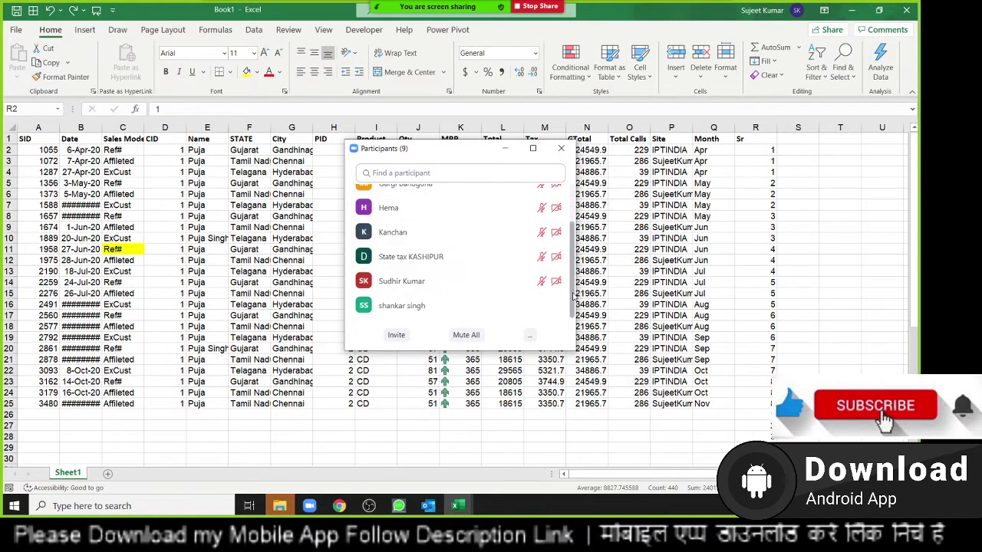
{"action": "left_click", "coordinate": [543, 281]}
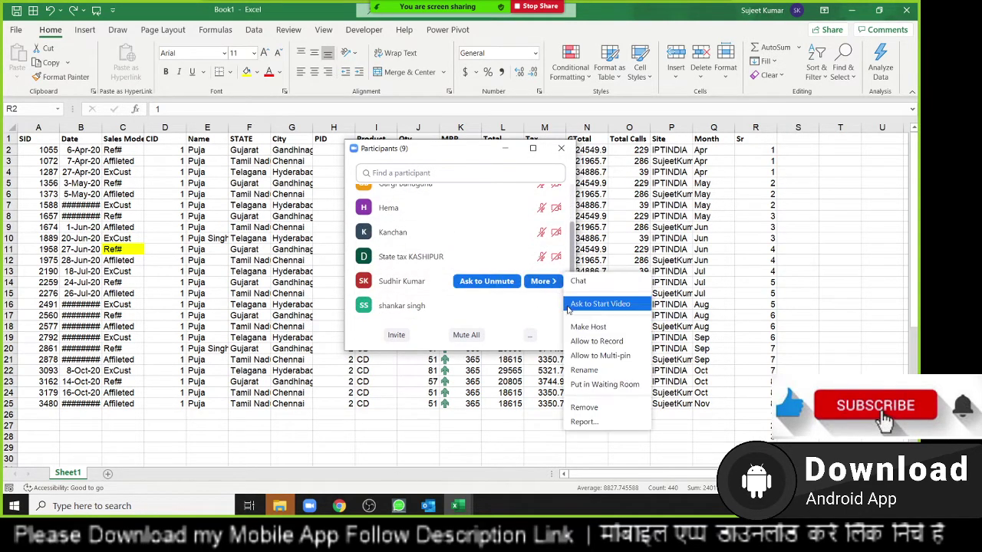
{"action": "left_click", "coordinate": [549, 270]}
{"action": "left_click", "coordinate": [596, 332]}
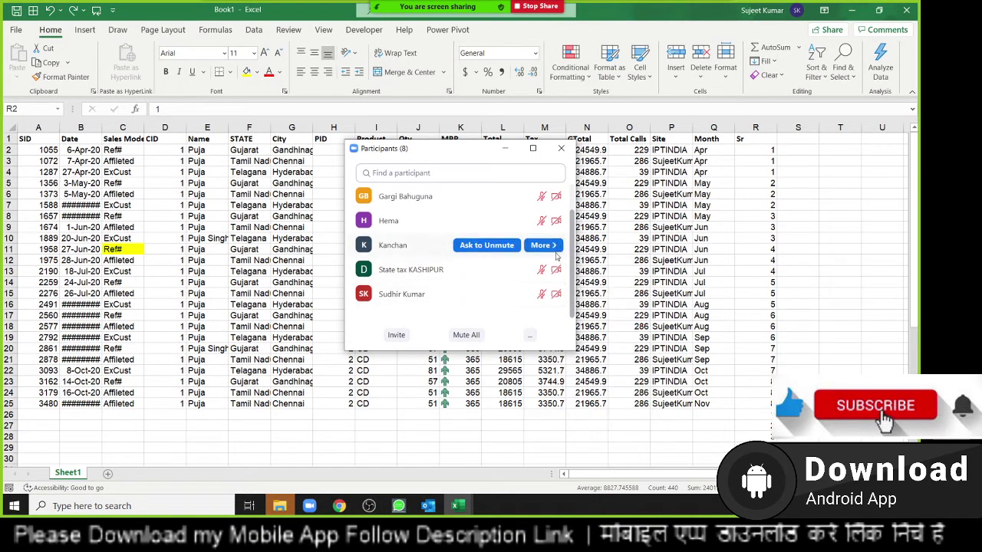
{"action": "left_click", "coordinate": [542, 245]}
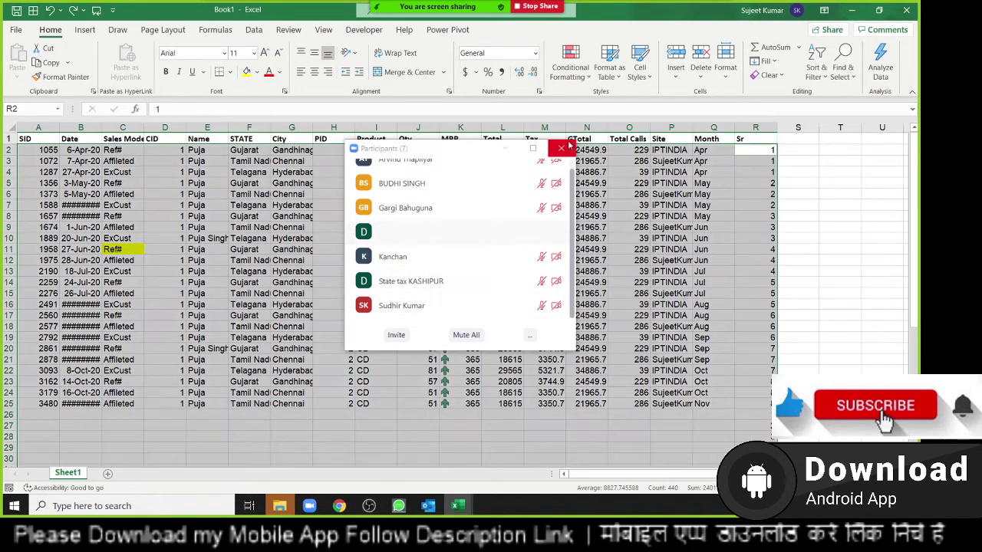
{"action": "left_click", "coordinate": [566, 148]}
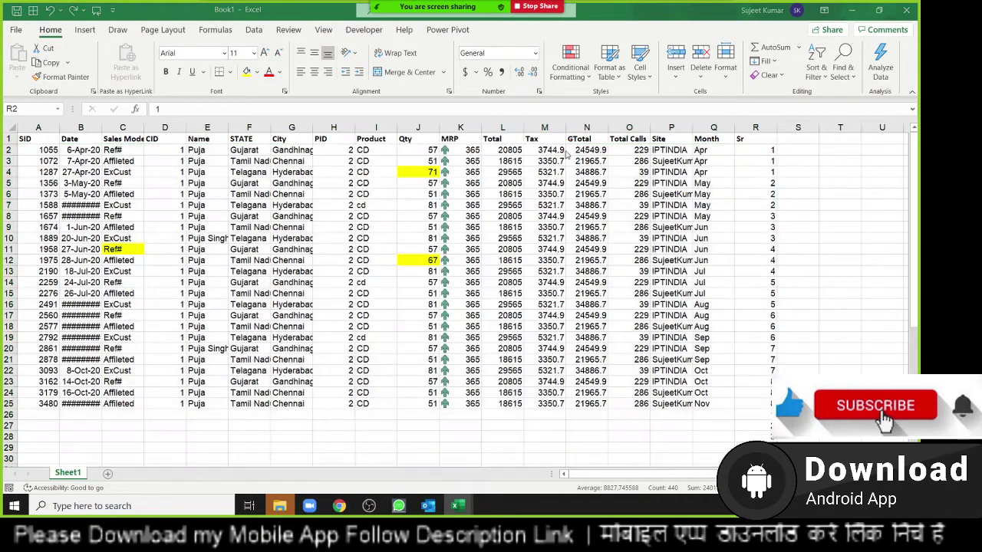
{"action": "mouse_move", "coordinate": [641, 14]}
{"action": "left_click", "coordinate": [714, 11]}
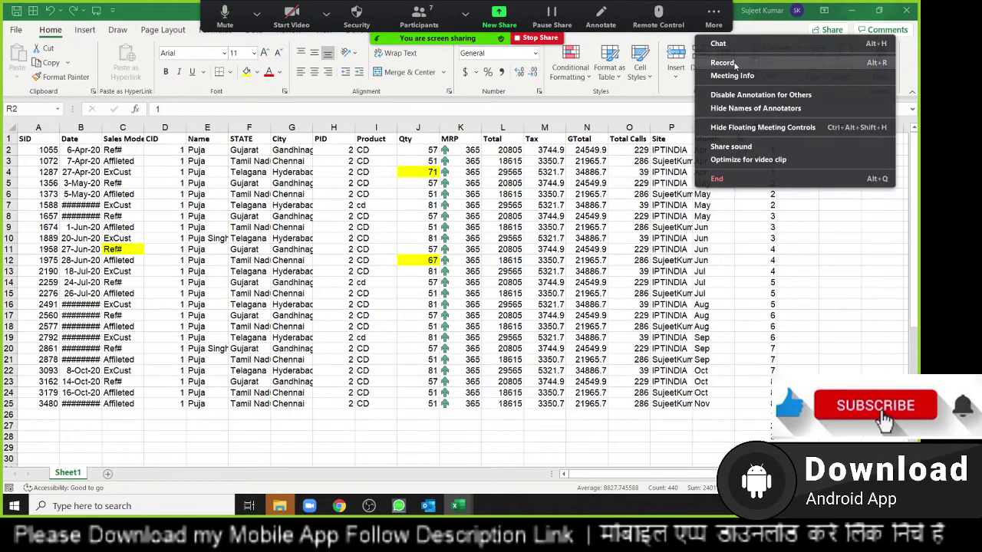
Step: Add Sheet2 with the heading Name in A1 and P-1 in B1
{"action": "left_click", "coordinate": [114, 478]}
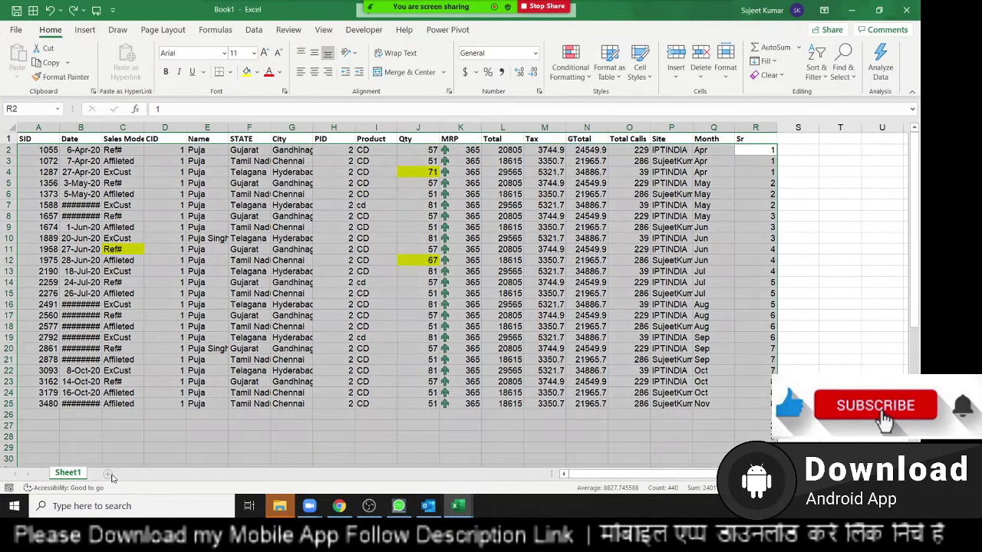
{"action": "left_click", "coordinate": [110, 475]}
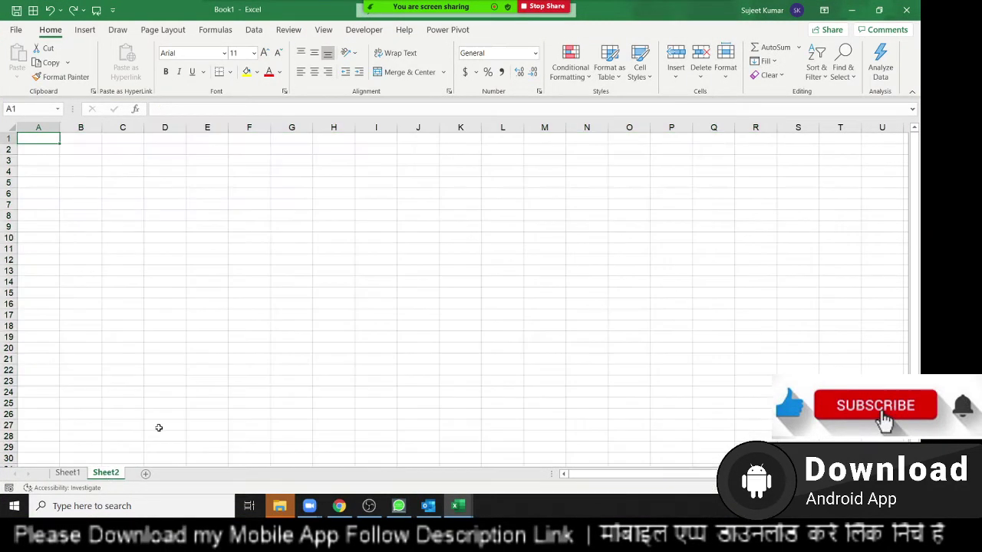
{"action": "type", "text": "B"}
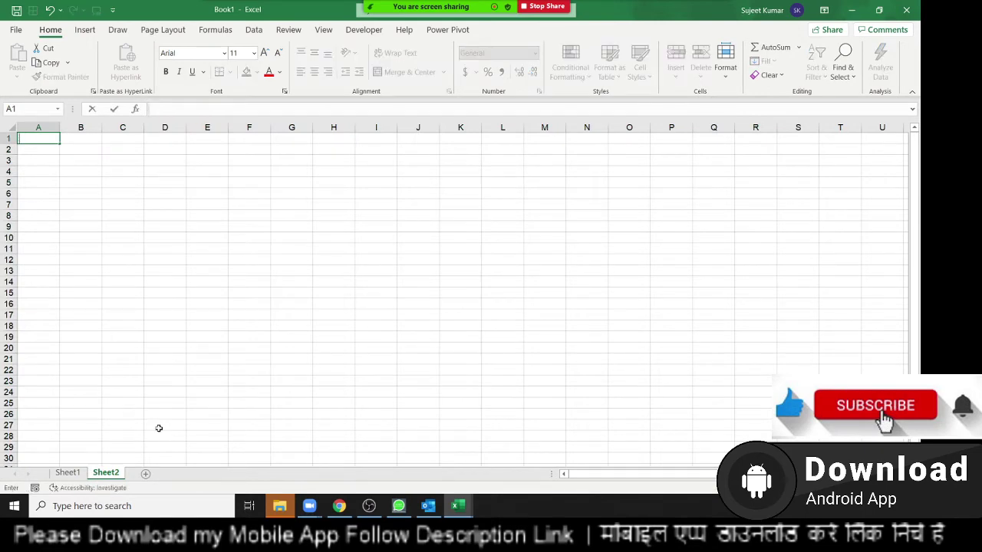
{"action": "type", "text": "me"}
{"action": "key", "text": "Return"}
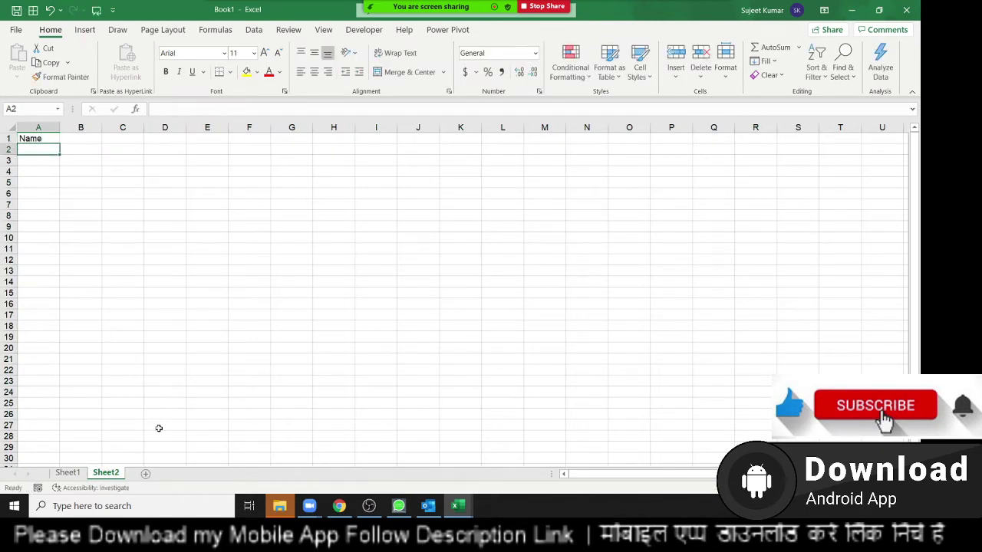
{"action": "key", "text": "Up"}
{"action": "key", "text": "Right"}
{"action": "type", "text": "P"}
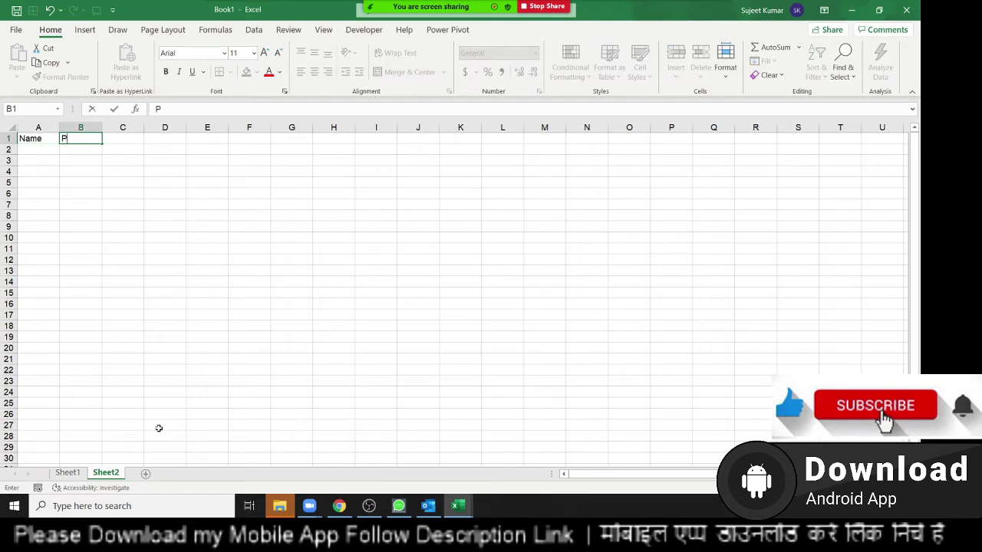
{"action": "left_click", "coordinate": [49, 148]}
Step: Enter a first name in A2, fill names to row 13 and headers to P-37
{"action": "type", "text": "Puja"}
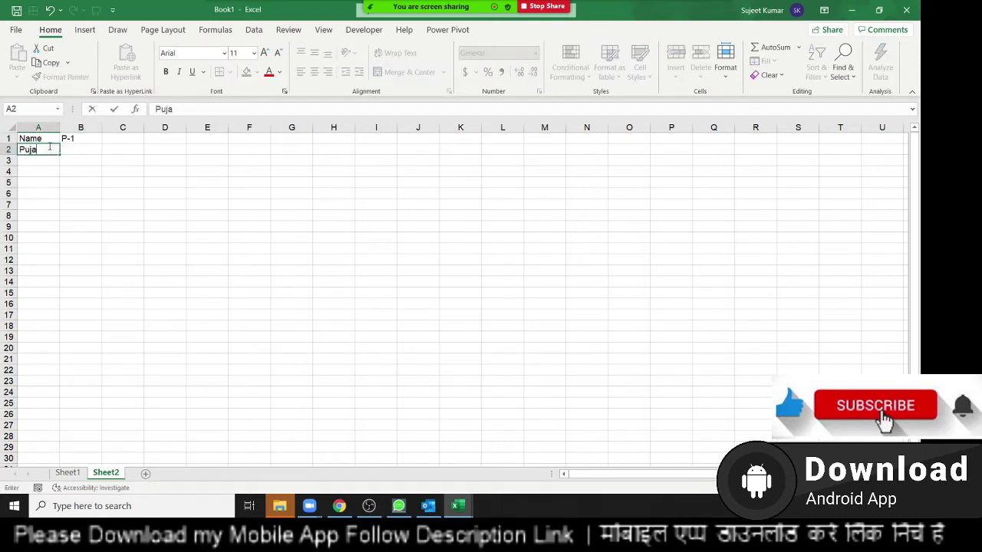
{"action": "left_click", "coordinate": [70, 180]}
{"action": "left_click", "coordinate": [51, 153]}
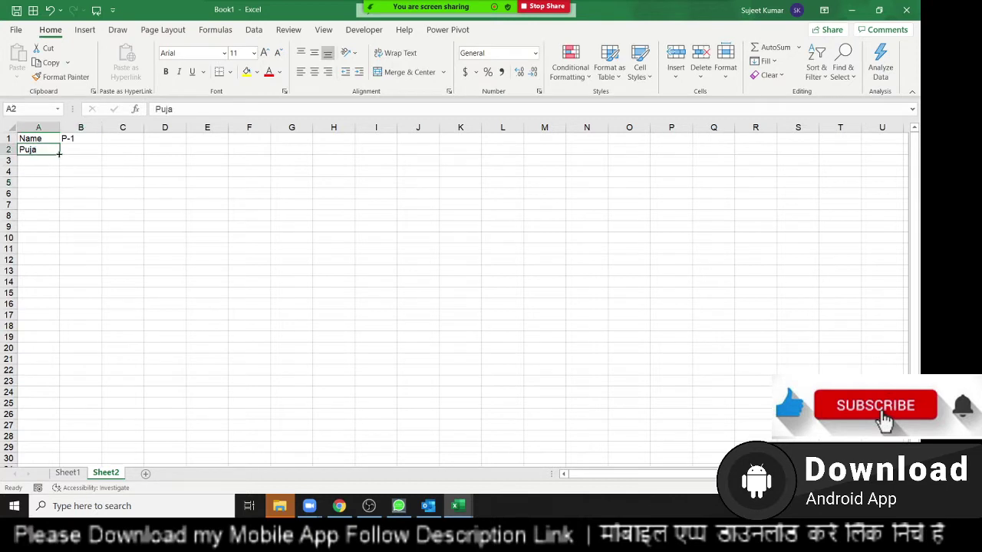
{"action": "left_click_drag", "start_coordinate": [59, 153], "coordinate": [62, 275]}
{"action": "left_click", "coordinate": [85, 141]}
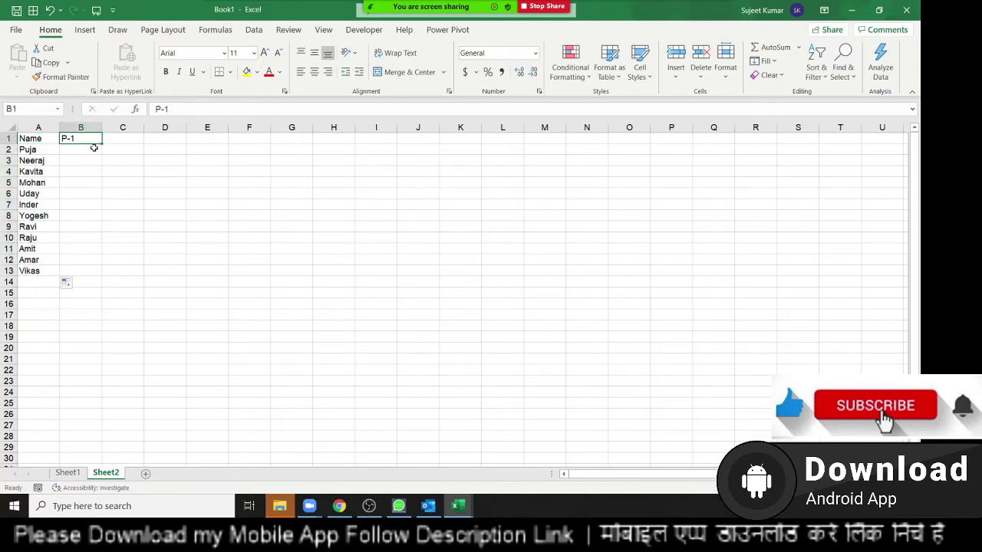
{"action": "left_click_drag", "start_coordinate": [103, 144], "coordinate": [921, 193]}
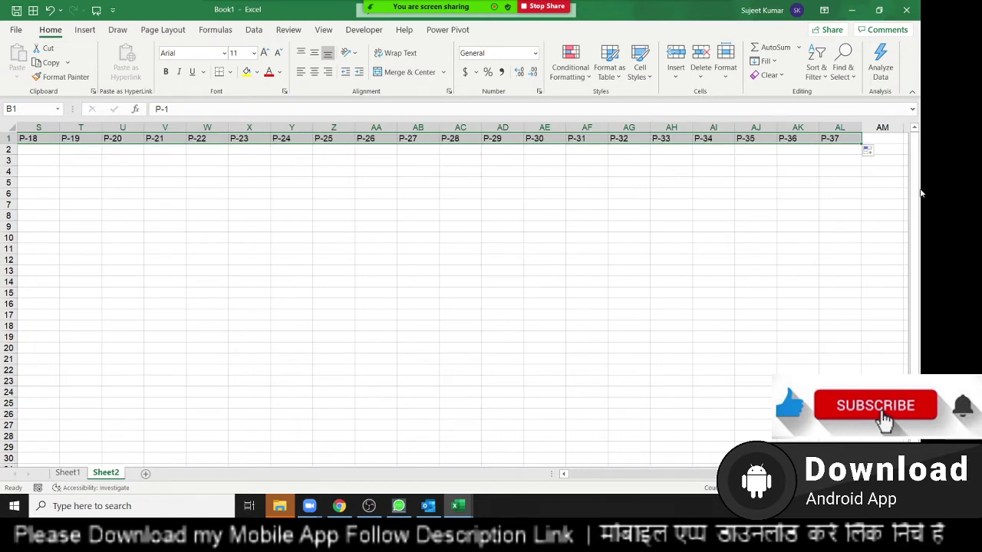
{"action": "key", "text": "ctrl+Home"}
{"action": "key", "text": "Right"}
{"action": "key", "text": "Down"}
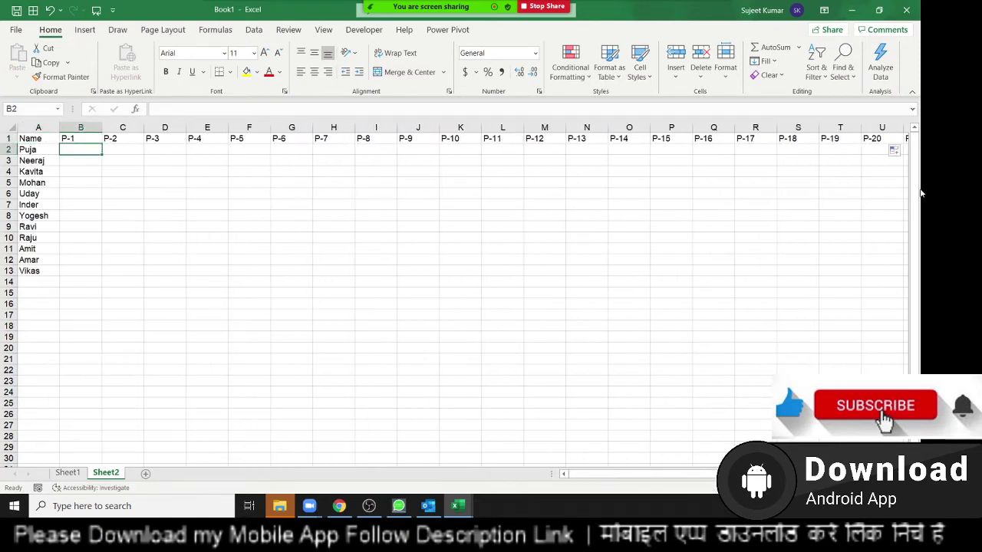
Step: Enter the formula =RANDBETWEEN(10,90) in cell B2
{"action": "type", "text": "=ra"}
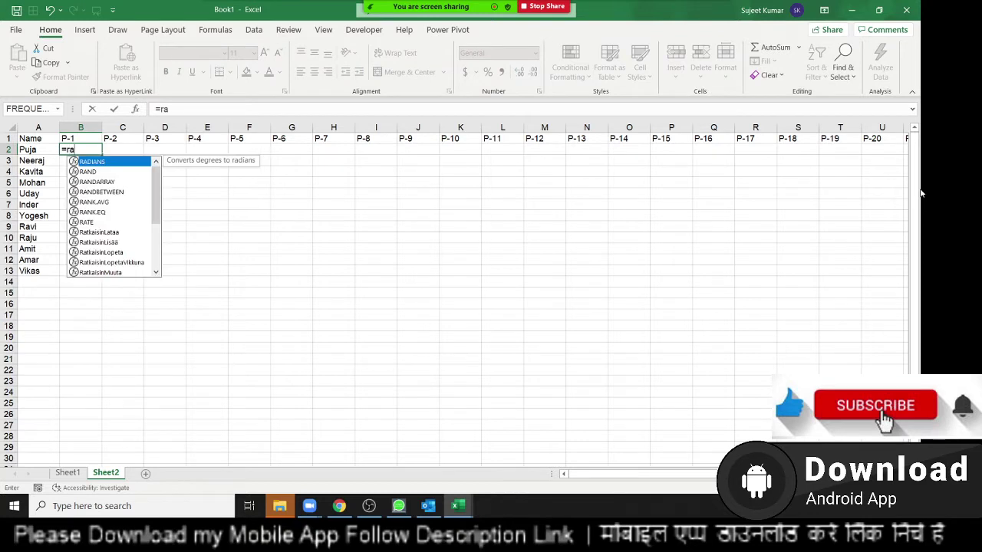
{"action": "key", "text": "Down"}
{"action": "key", "text": "Down"}
{"action": "key", "text": "Down"}
{"action": "key", "text": "Tab"}
{"action": "type", "text": "10"}
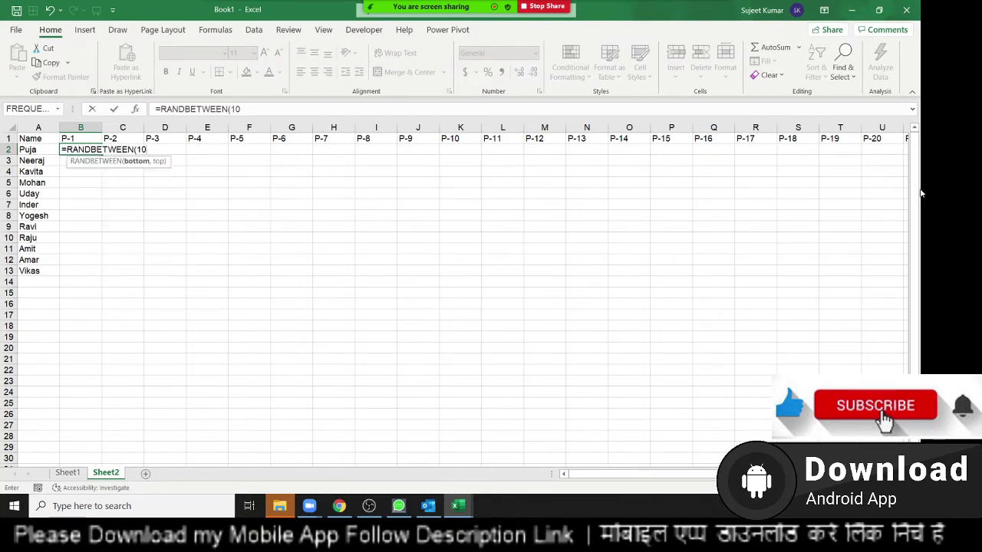
{"action": "type", "text": ",90"}
{"action": "key", "text": "ctrl+Return"}
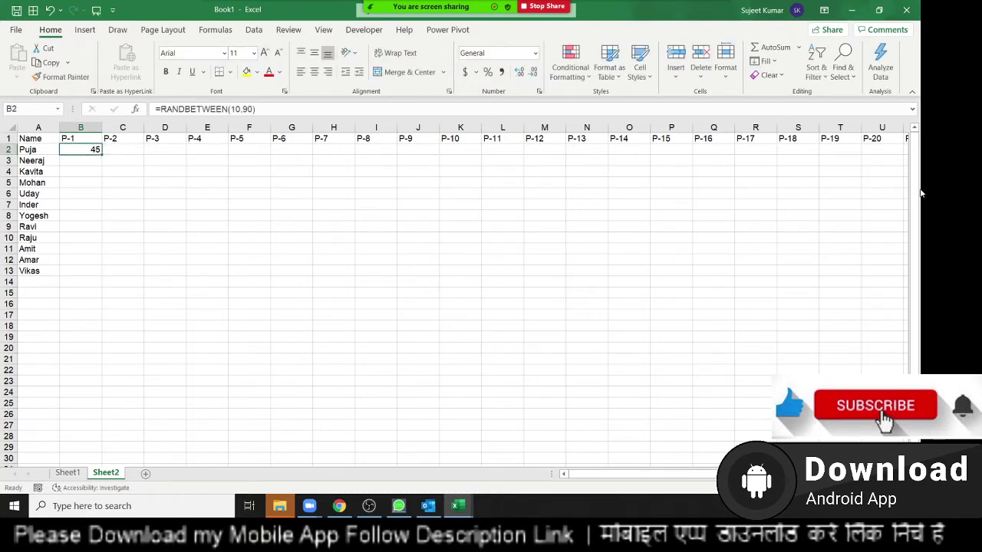
Step: Fill the random-number formula across B2:AL13 and copy the range
{"action": "key", "text": "Up"}
{"action": "key", "text": "ctrl+Right"}
{"action": "key", "text": "Down"}
{"action": "key", "text": "ctrl+shift+Left"}
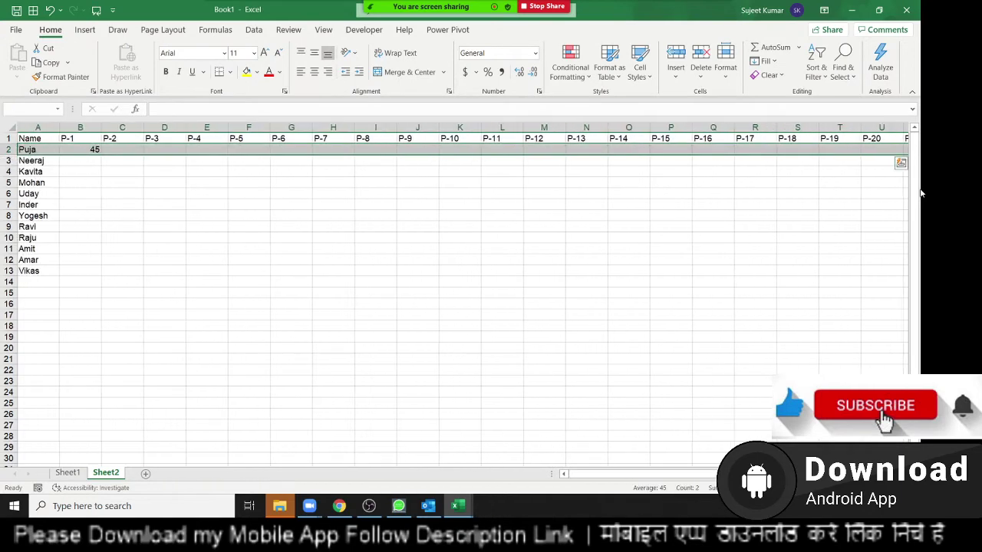
{"action": "key", "text": "shift+Down"}
{"action": "key", "text": "shift+Down"}
{"action": "key", "text": "shift+Down"}
{"action": "key", "text": "shift+Down"}
{"action": "key", "text": "shift+Down"}
{"action": "key", "text": "shift+Down"}
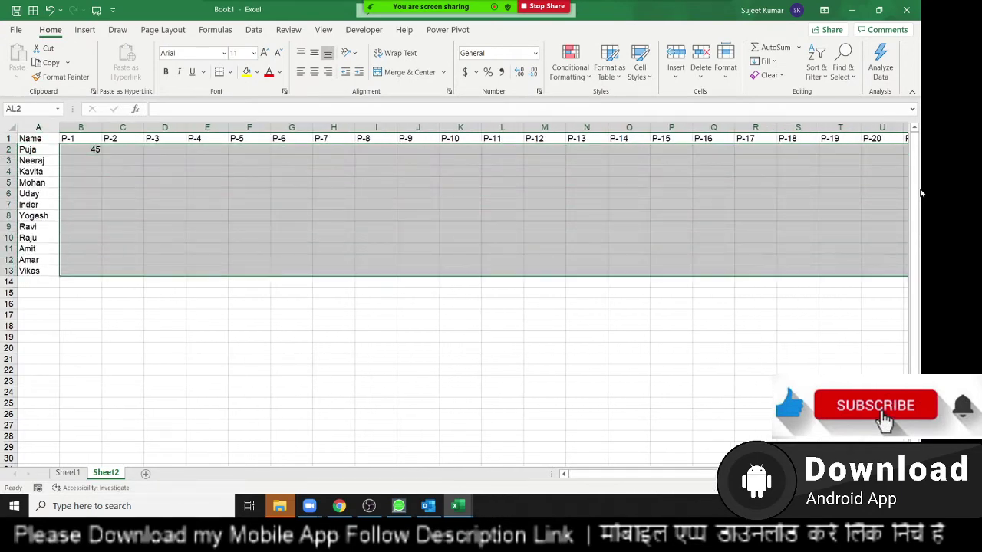
{"action": "key", "text": "ctrl+r"}
{"action": "key", "text": "ctrl+d"}
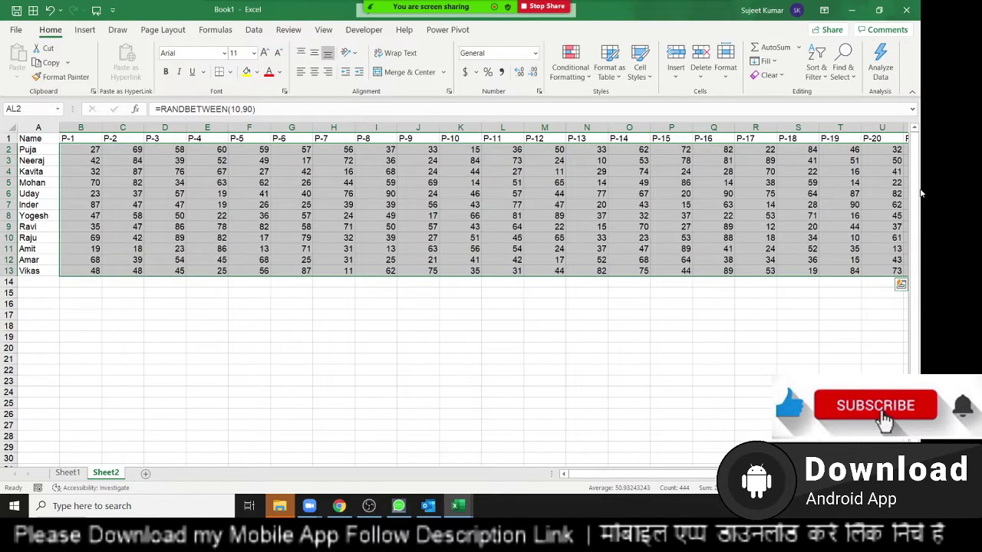
{"action": "key", "text": "ctrl+c"}
Step: Paste the copied random scores back as fixed values
{"action": "left_click", "coordinate": [17, 74]}
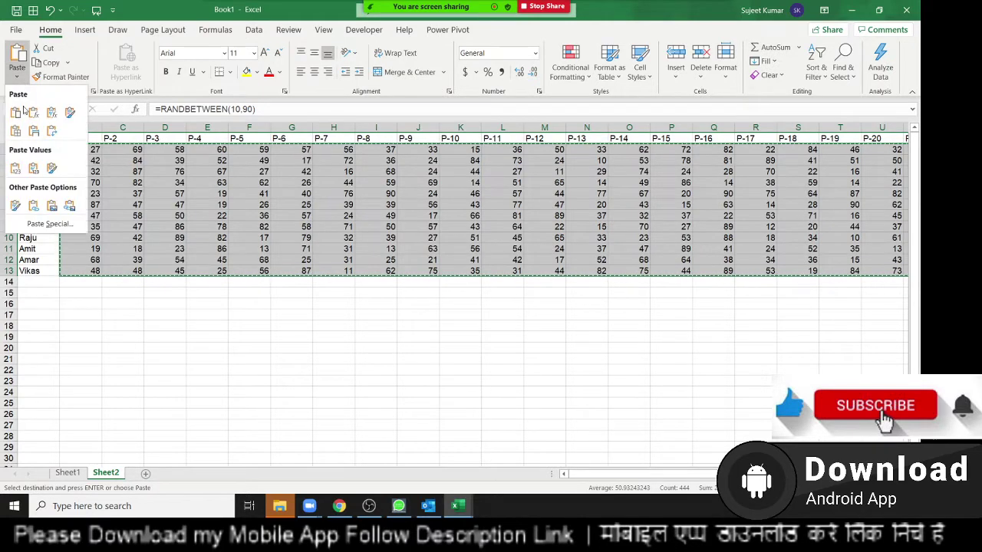
{"action": "left_click", "coordinate": [15, 168]}
{"action": "scroll", "coordinate": [307, 231], "scroll_direction": "right", "scroll_amount": 10}
{"action": "left_click", "coordinate": [165, 185]}
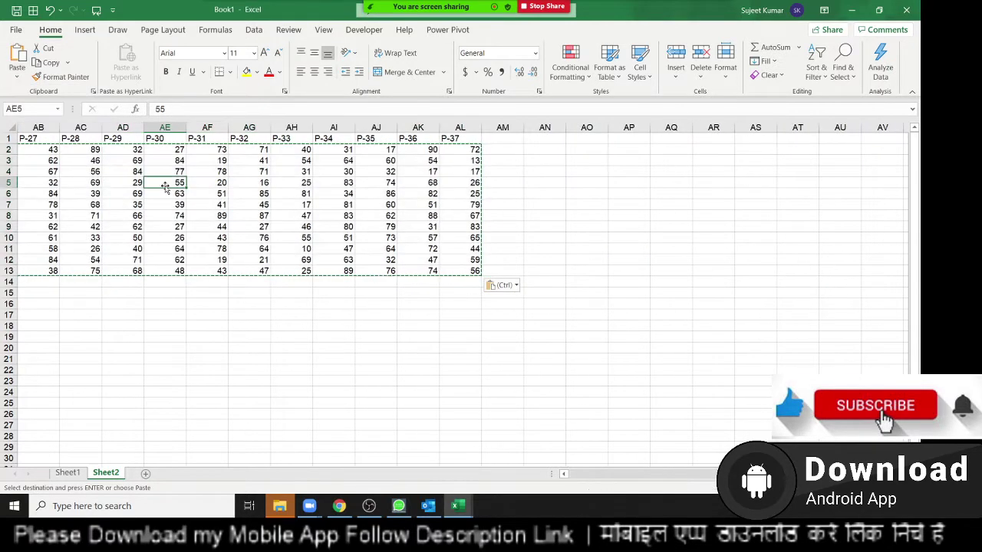
{"action": "key", "text": "Escape"}
Step: Insert a blank column C between P-1 and P-2
{"action": "key", "text": "Home"}
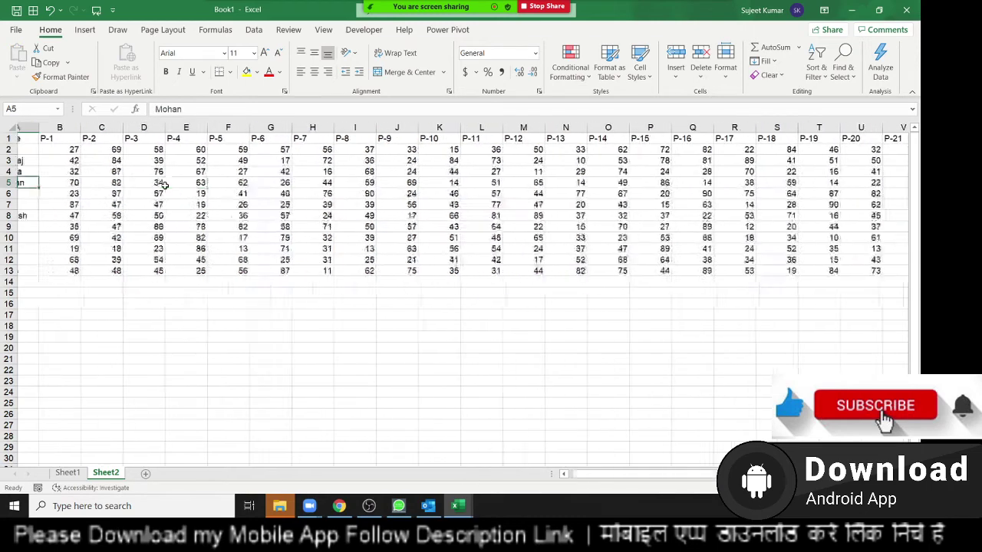
{"action": "key", "text": "Right"}
{"action": "key", "text": "Right"}
{"action": "key", "text": "Right"}
{"action": "key", "text": "Left"}
{"action": "key", "text": "ctrl+space"}
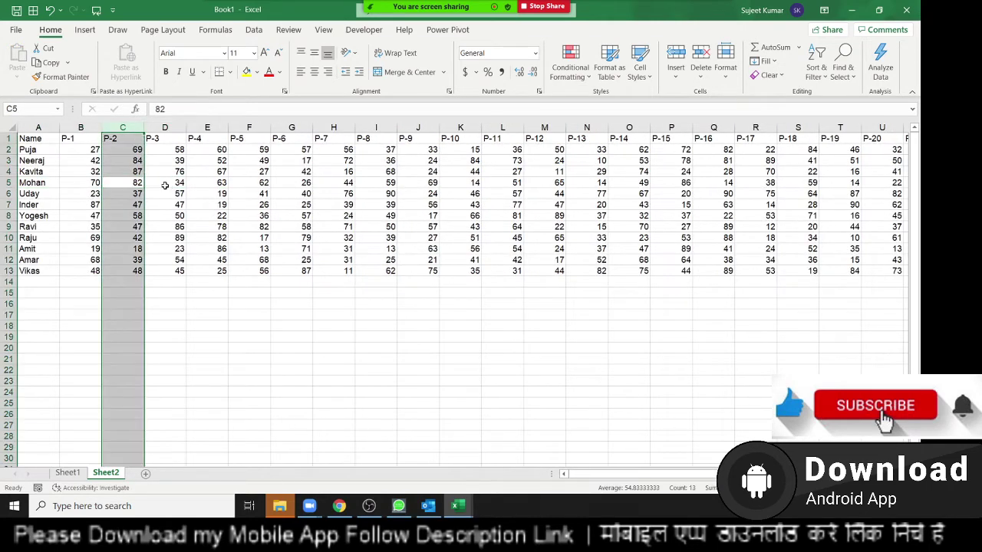
{"action": "key", "text": "ctrl+shift+plus"}
{"action": "key", "text": "Up"}
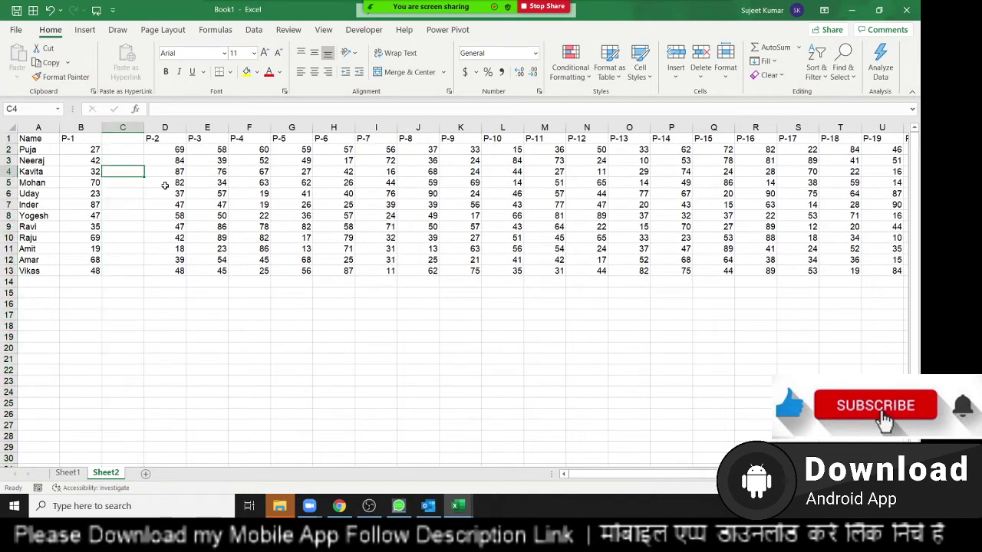
{"action": "key", "text": "Up"}
{"action": "key", "text": "Up"}
{"action": "key", "text": "Up"}
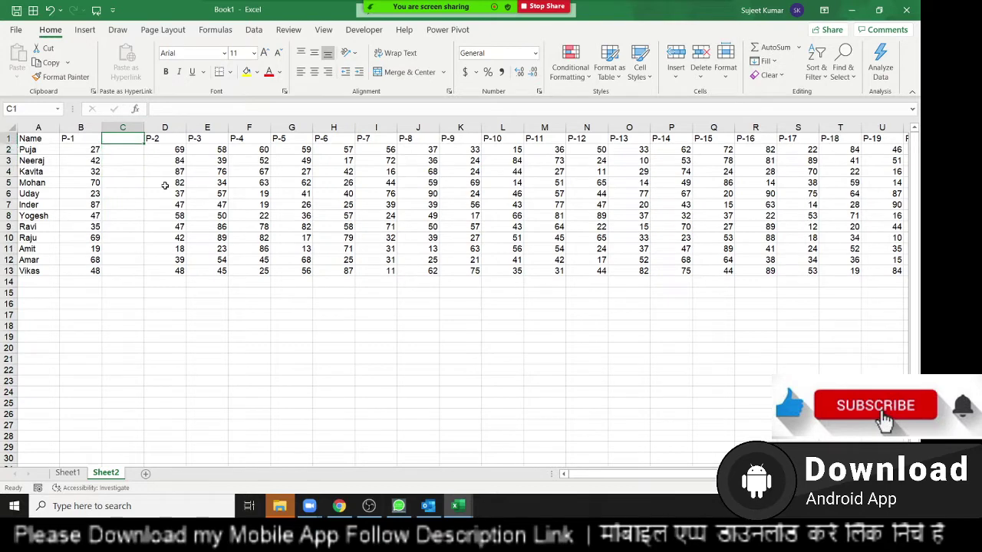
Step: Add a % heading in C1 and the formula =B2/70 in C2
{"action": "type", "text": "%"}
{"action": "key", "text": "Return"}
{"action": "key", "text": "Left"}
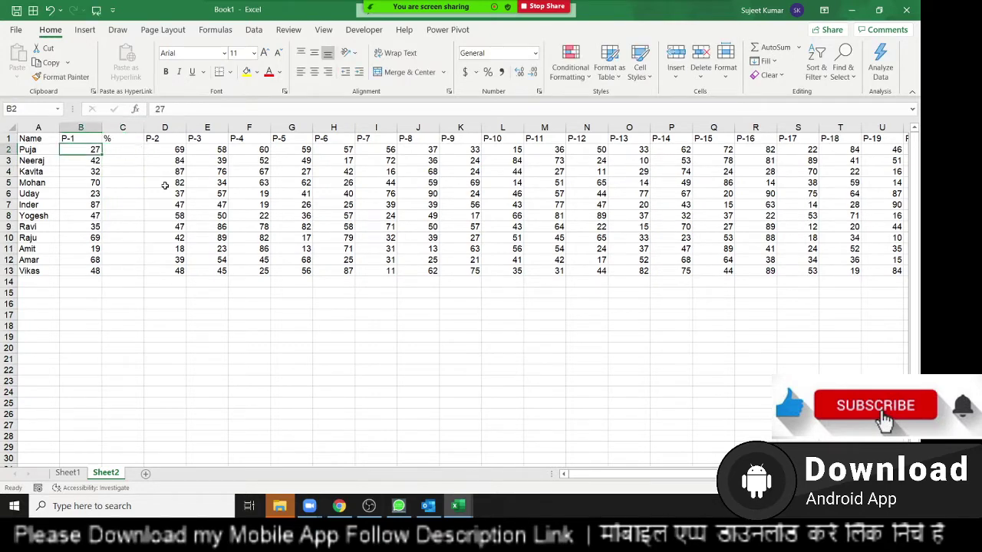
{"action": "key", "text": "ctrl+shift+Down"}
{"action": "key", "text": "Right"}
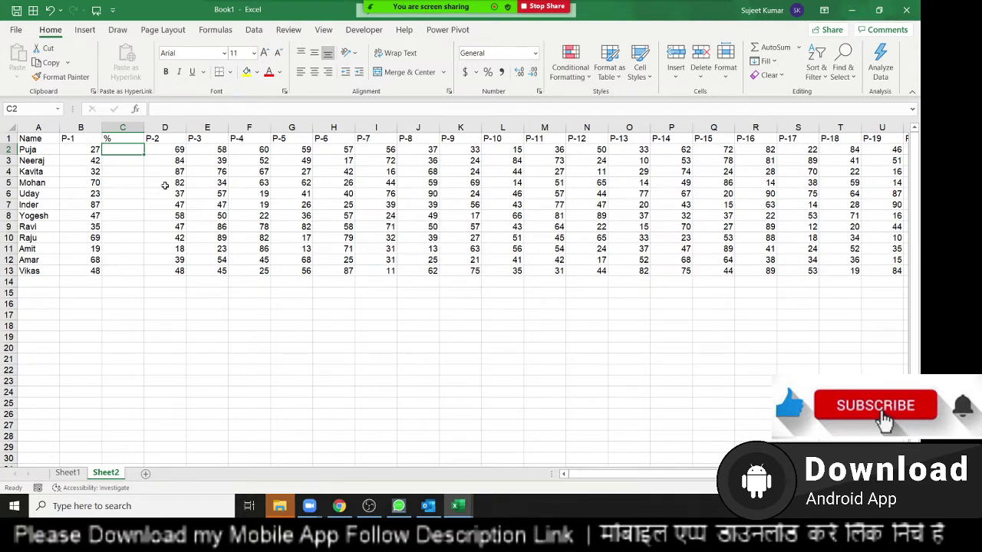
{"action": "type", "text": "="}
{"action": "key", "text": "Left"}
{"action": "type", "text": "/"}
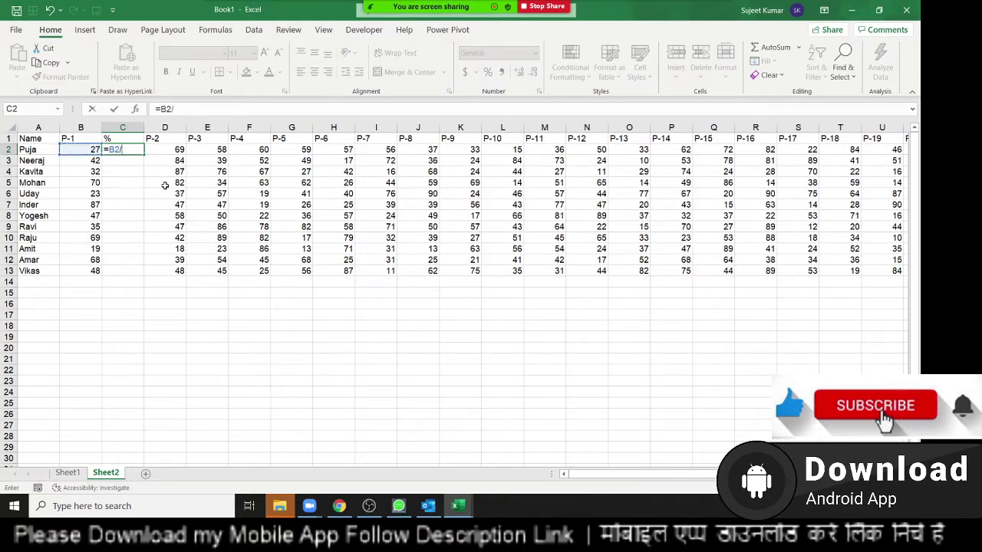
{"action": "type", "text": "70"}
{"action": "key", "text": "ctrl+Return"}
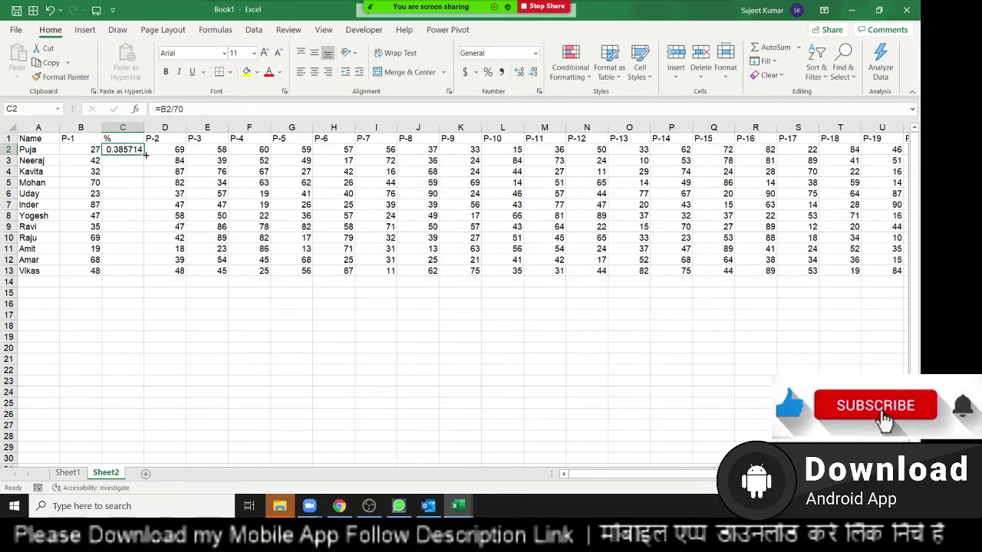
Step: Fill the percentage formula down to row 13 and apply Percent Style
{"action": "double_click", "coordinate": [145, 154]}
{"action": "left_click", "coordinate": [488, 72]}
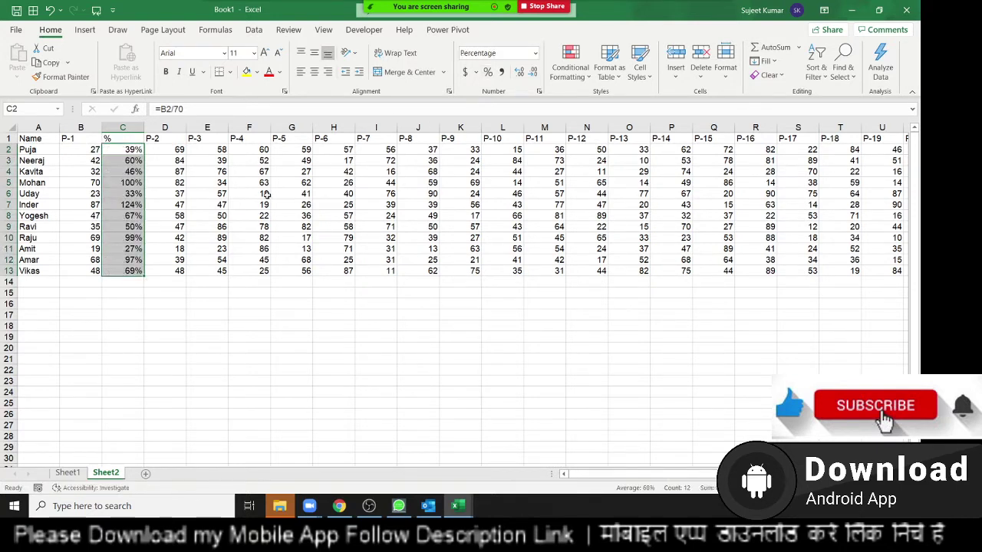
{"action": "left_click", "coordinate": [84, 153]}
{"action": "left_click", "coordinate": [123, 152]}
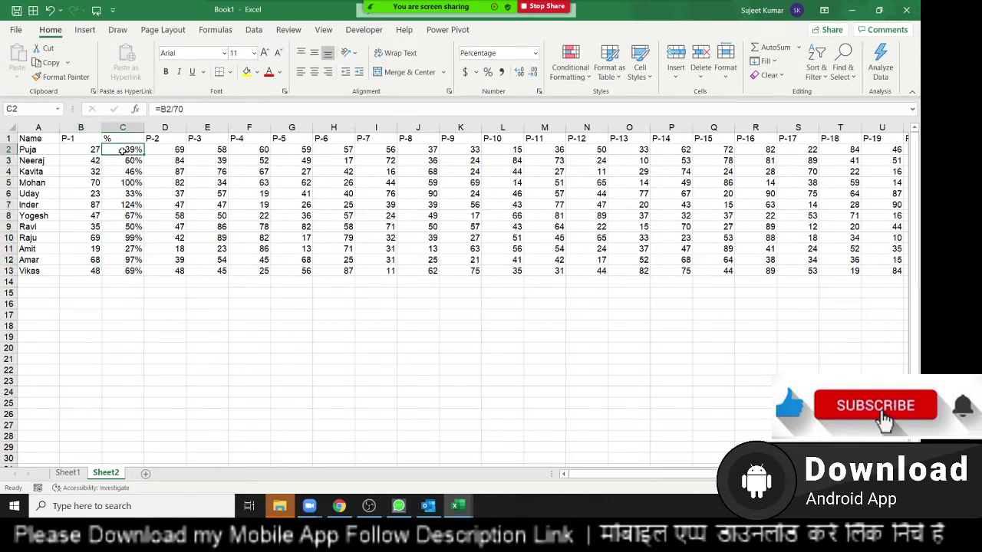
{"action": "left_click", "coordinate": [94, 160]}
{"action": "left_click", "coordinate": [122, 160]}
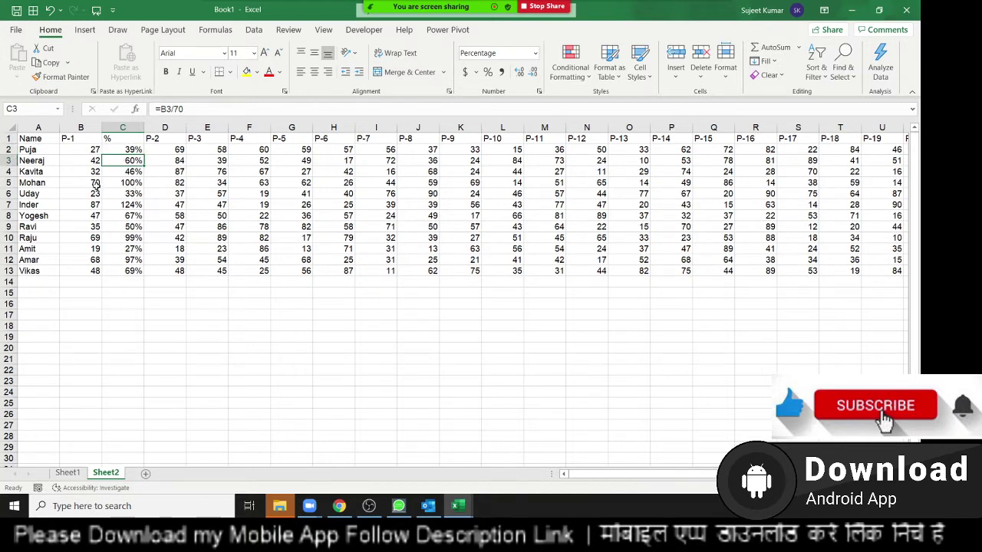
Step: Compare scores with percentages by selecting cells and columns B, C, E, F, G, I
{"action": "left_click_drag", "start_coordinate": [95, 186], "coordinate": [115, 184]}
{"action": "mouse_move", "coordinate": [92, 227]}
{"action": "left_mouse_down"}
{"action": "mouse_move", "coordinate": [113, 227]}
{"action": "mouse_move", "coordinate": [120, 260]}
{"action": "left_mouse_up"}
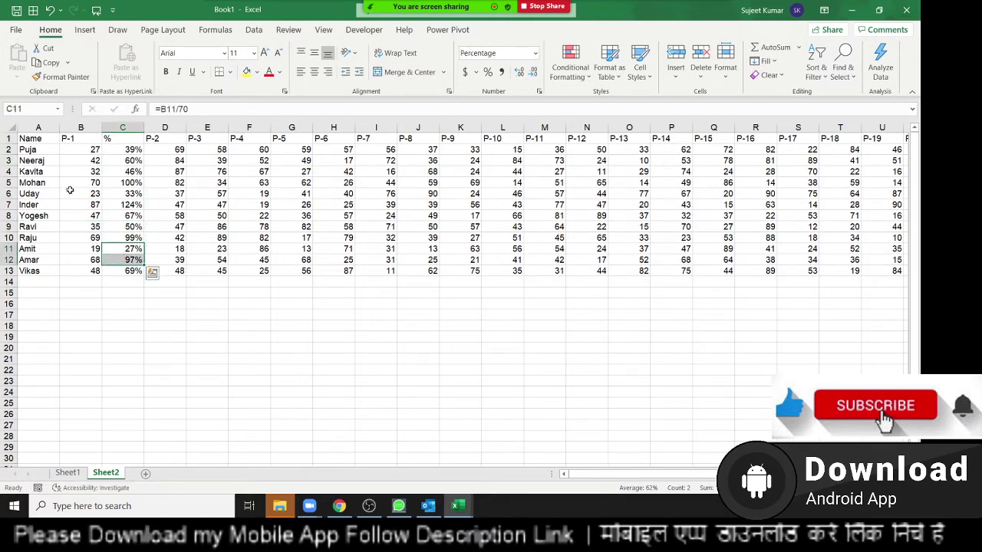
{"action": "left_click", "coordinate": [81, 127]}
{"action": "left_click", "coordinate": [123, 126]}
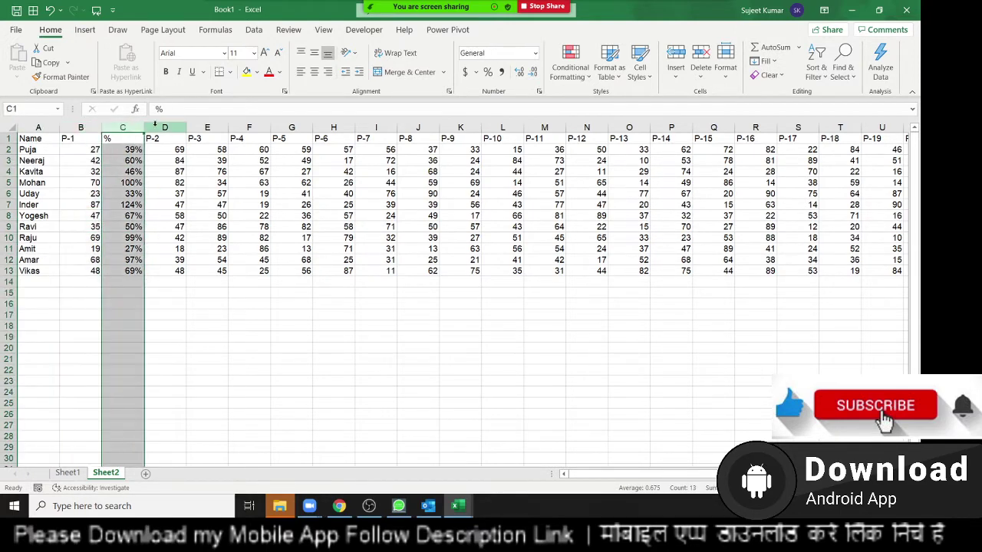
{"action": "left_click", "coordinate": [201, 127]}
{"action": "left_click", "coordinate": [249, 126]}
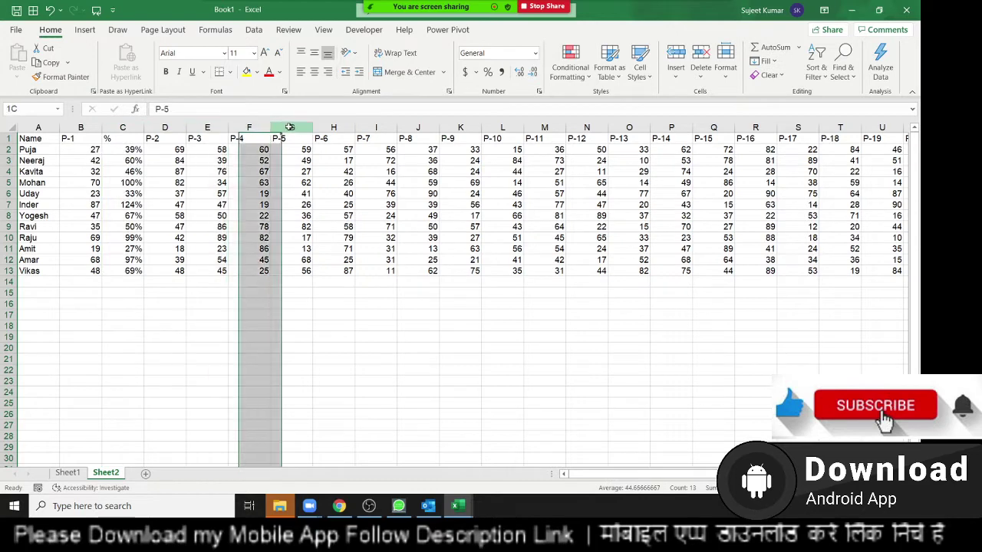
{"action": "left_click", "coordinate": [292, 126]}
{"action": "left_click", "coordinate": [376, 127]}
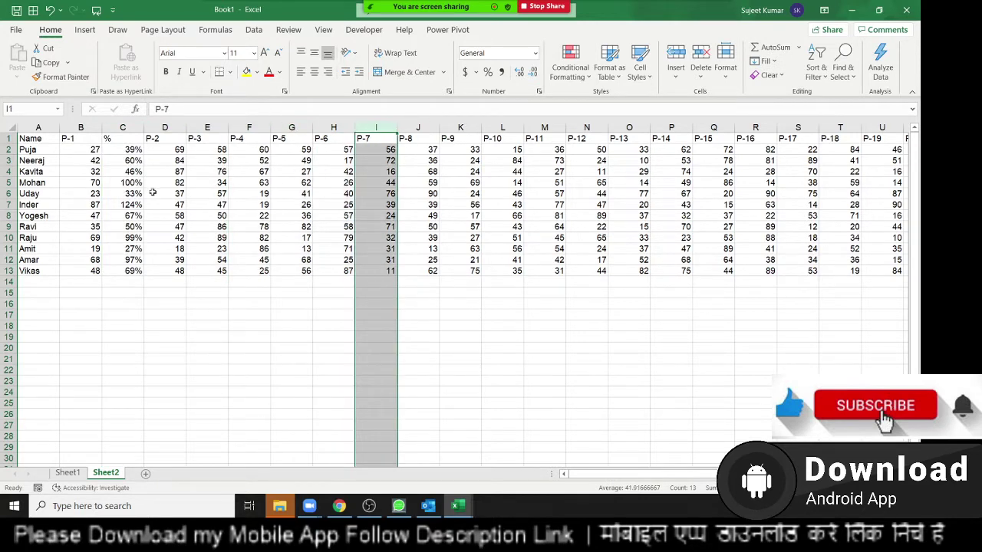
{"action": "left_click", "coordinate": [121, 128]}
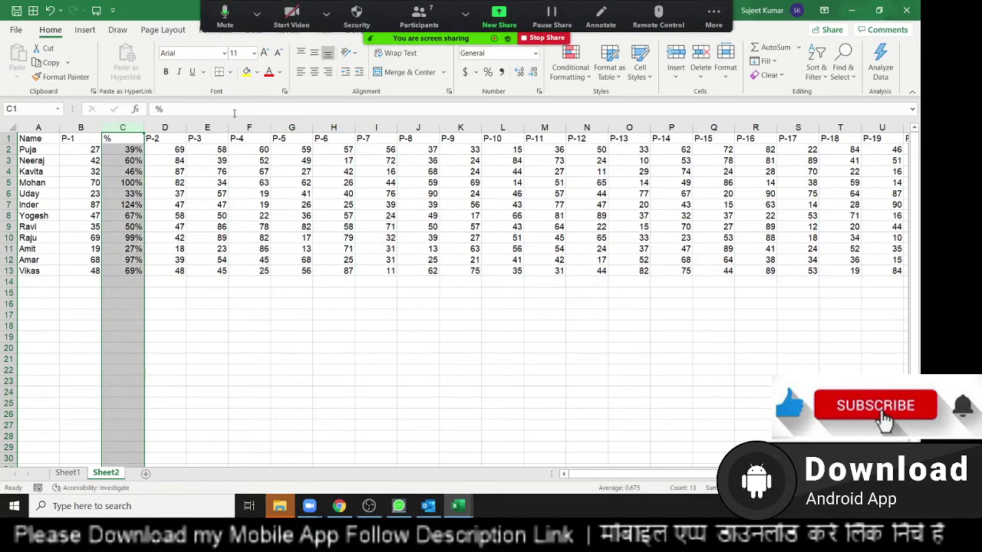
Step: Undo the percentage formatting and formulas, then delete the % column
{"action": "key", "text": "ctrl+z"}
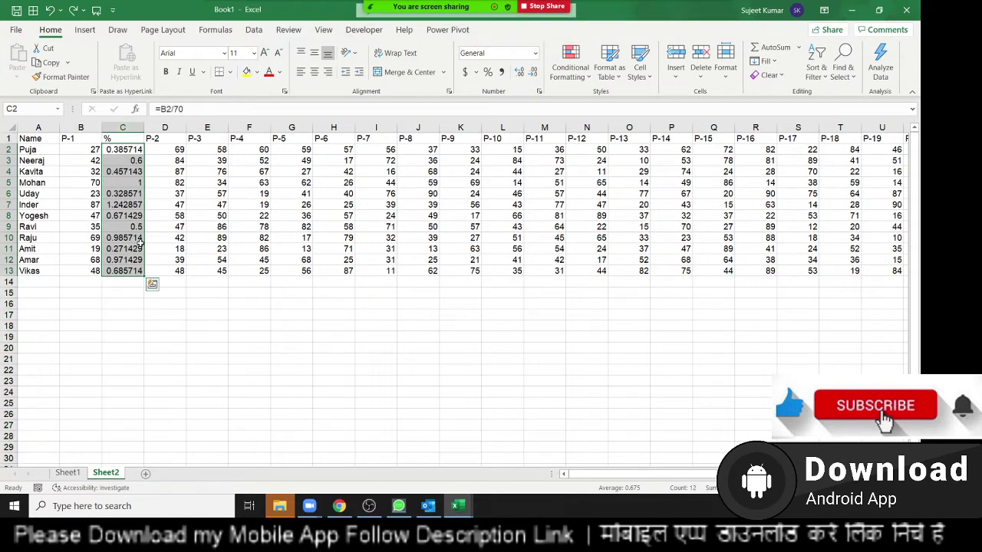
{"action": "key", "text": "ctrl+z"}
{"action": "key", "text": "ctrl+z"}
{"action": "key", "text": "ctrl+z"}
{"action": "key", "text": "ctrl+z"}
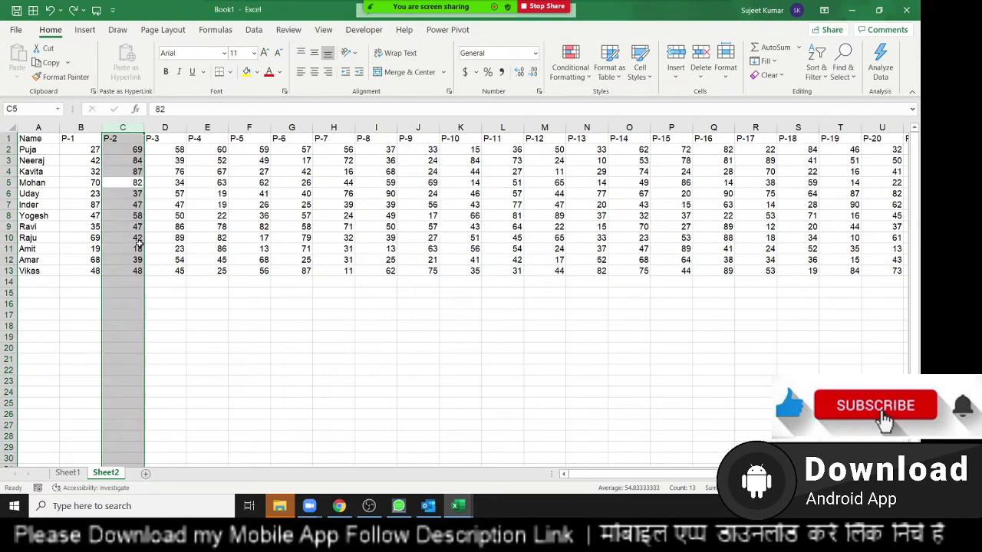
{"action": "left_click", "coordinate": [194, 227]}
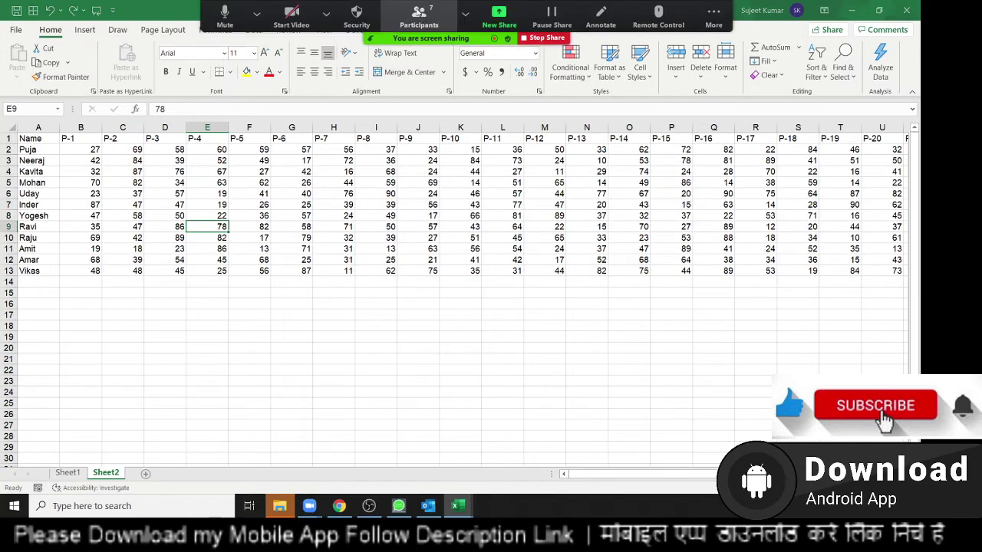
{"action": "left_click", "coordinate": [419, 15]}
{"action": "mouse_move", "coordinate": [428, 201]}
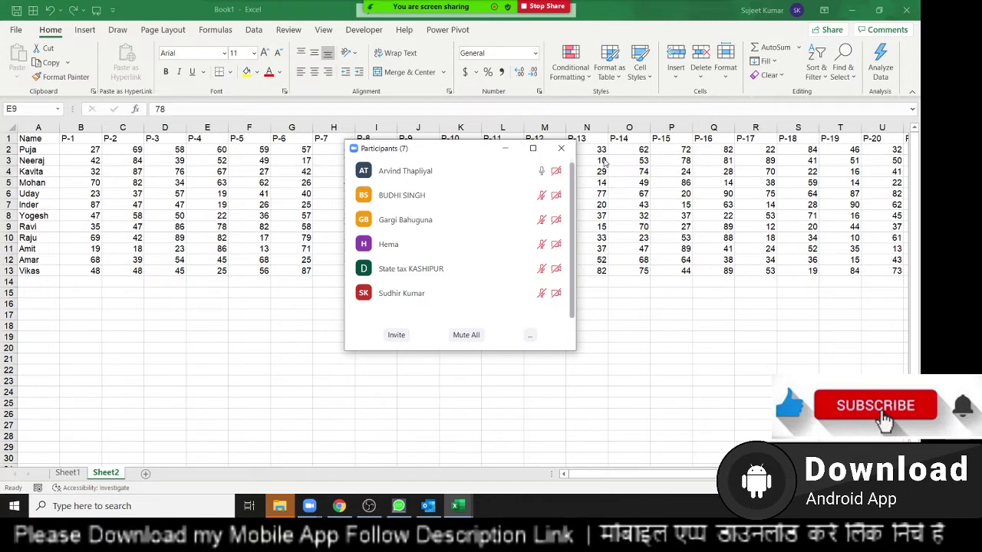
{"action": "left_click", "coordinate": [561, 148]}
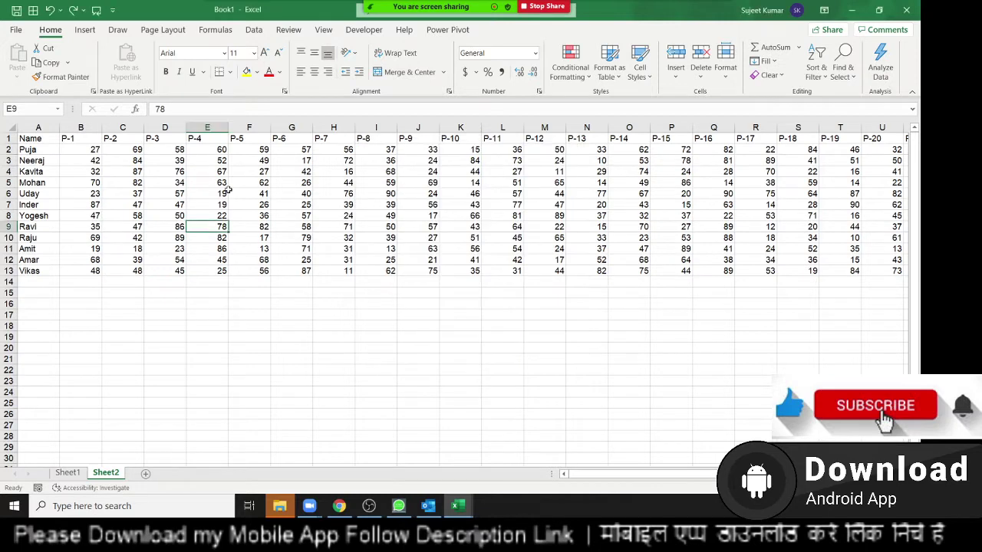
{"action": "key", "text": "Up"}
{"action": "key", "text": "Up"}
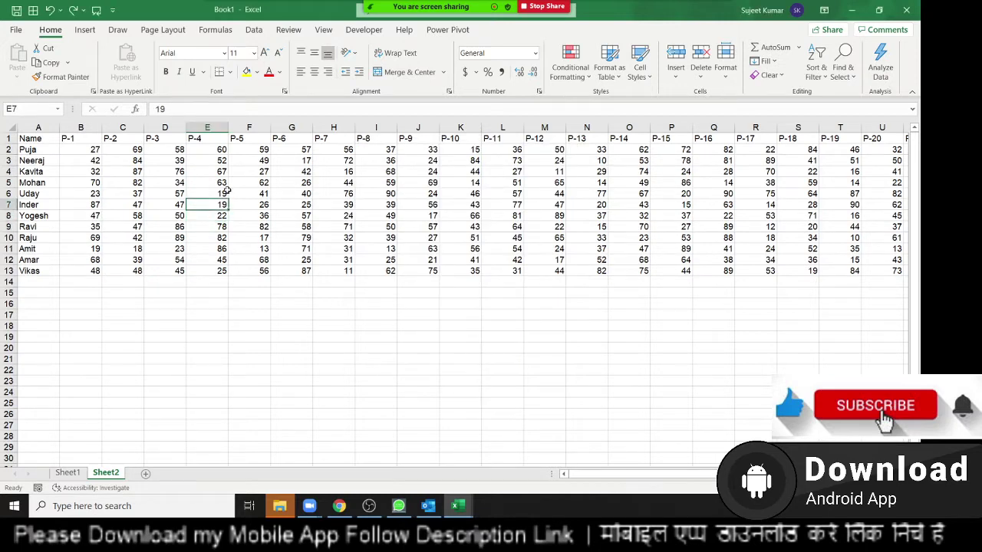
{"action": "key", "text": "ctrl+Up"}
Step: Insert a new top row and enter 1 and 2 above P-1 and P-2
{"action": "key", "text": "shift+space"}
{"action": "key", "text": "ctrl+shift+plus"}
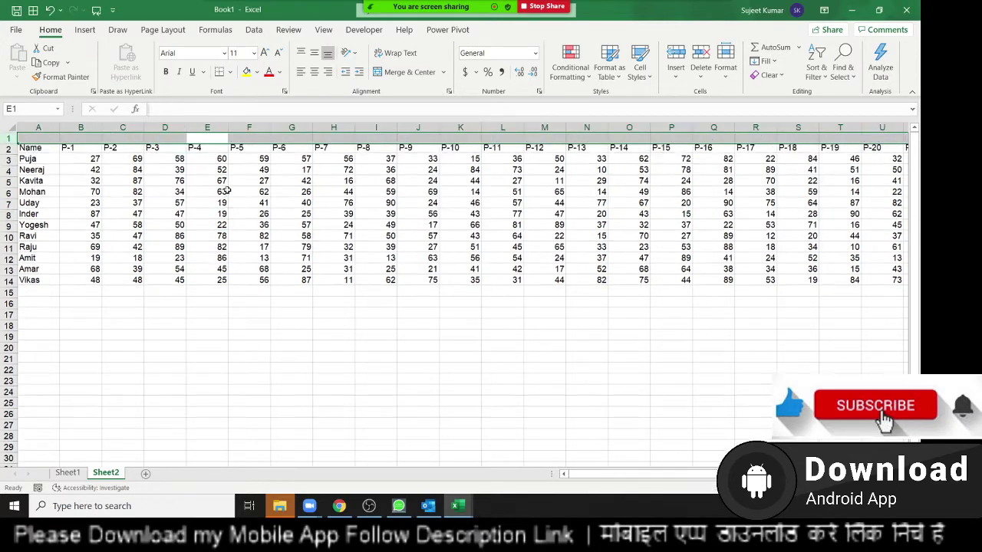
{"action": "key", "text": "Left"}
{"action": "key", "text": "Left"}
{"action": "key", "text": "Left"}
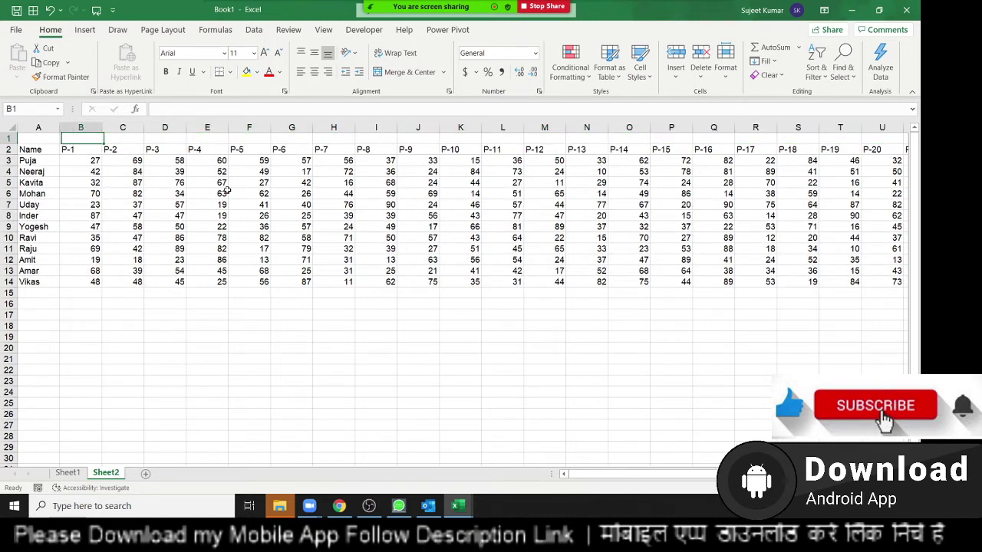
{"action": "type", "text": "1"}
{"action": "key", "text": "Right"}
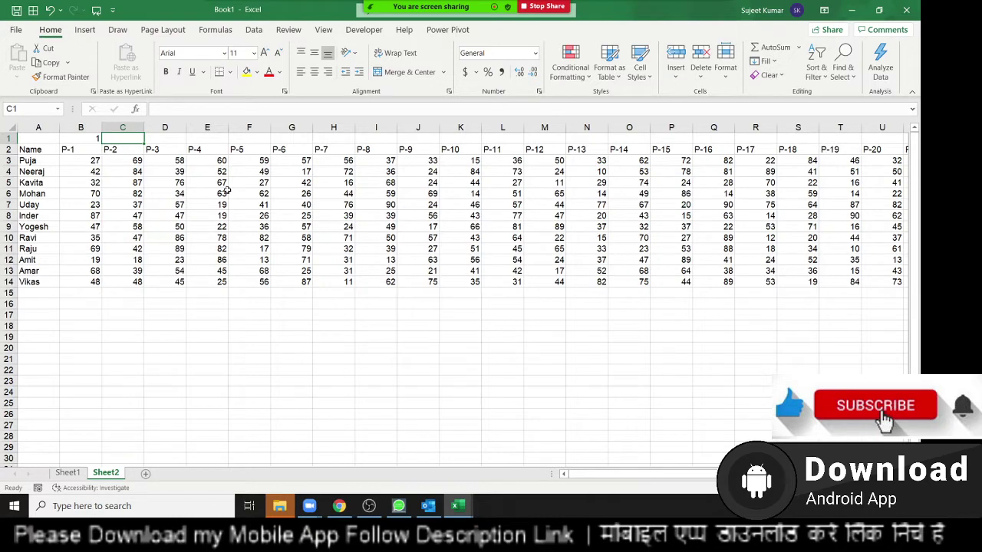
{"action": "type", "text": "2"}
{"action": "key", "text": "Return"}
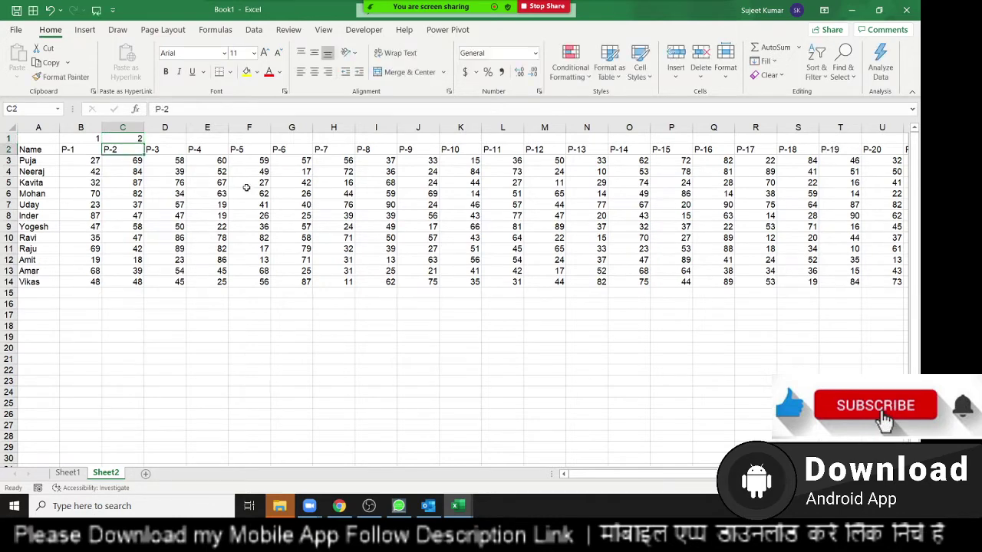
{"action": "key", "text": "Up"}
{"action": "key", "text": "Left"}
{"action": "key", "text": "shift+Right"}
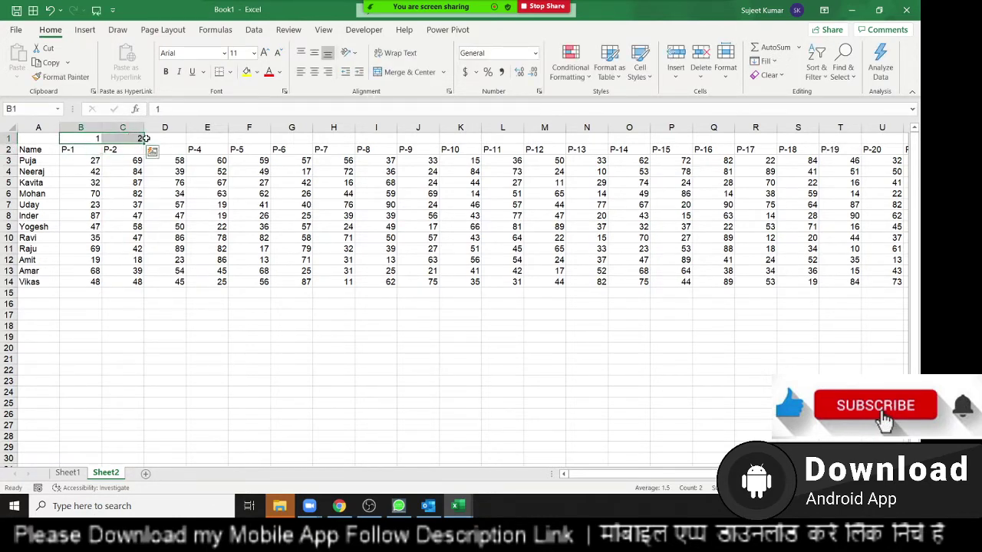
Step: Extend the numbering to 37, paste a copy at AM1, and select the table
{"action": "left_click_drag", "start_coordinate": [143, 144], "coordinate": [920, 117]}
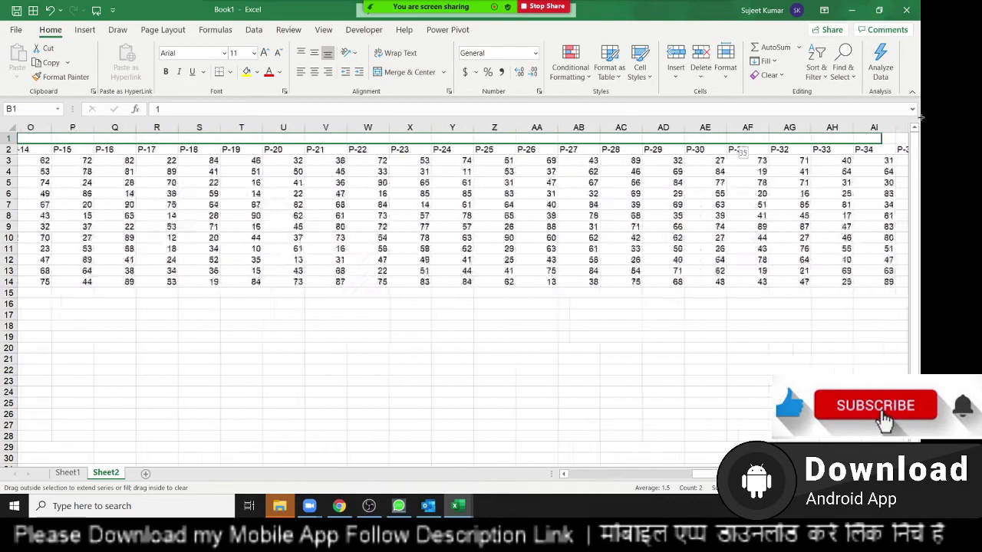
{"action": "left_click_drag", "start_coordinate": [920, 116], "coordinate": [815, 139]}
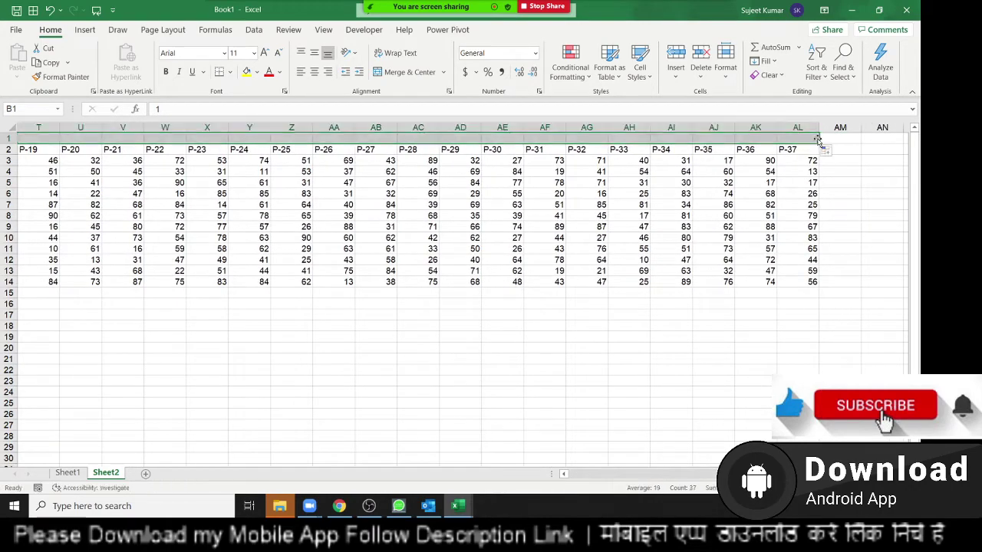
{"action": "key", "text": "ctrl+c"}
{"action": "left_click", "coordinate": [844, 138]}
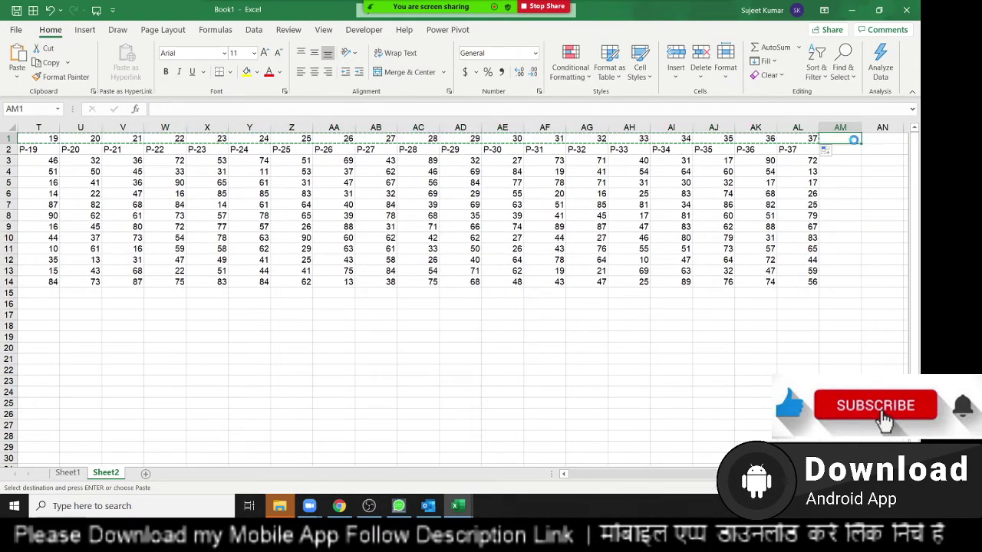
{"action": "key", "text": "ctrl+v"}
{"action": "key", "text": "Escape"}
{"action": "key", "text": "ctrl+Left"}
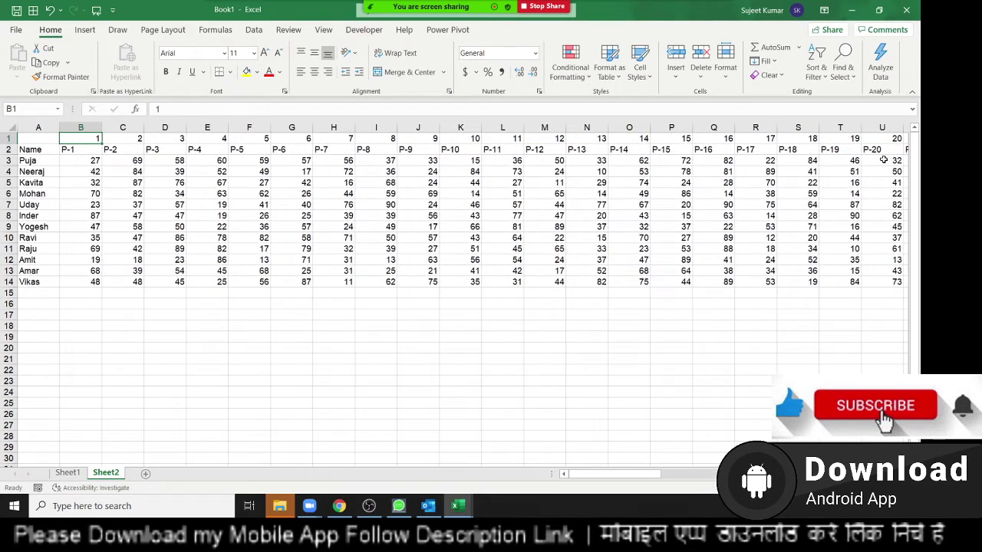
{"action": "key", "text": "ctrl+shift+Right"}
{"action": "key", "text": "shift+Down"}
{"action": "key", "text": "shift+Down"}
{"action": "key", "text": "shift+Down"}
{"action": "key", "text": "shift+Down"}
{"action": "key", "text": "shift+Down"}
{"action": "key", "text": "shift+Down"}
{"action": "key", "text": "shift+Down"}
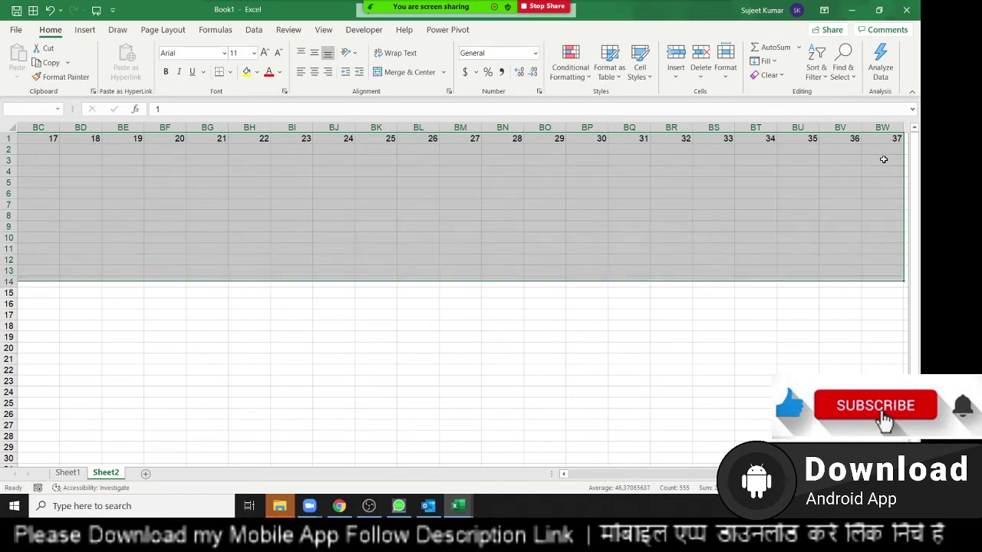
{"action": "key", "text": "shift+Down"}
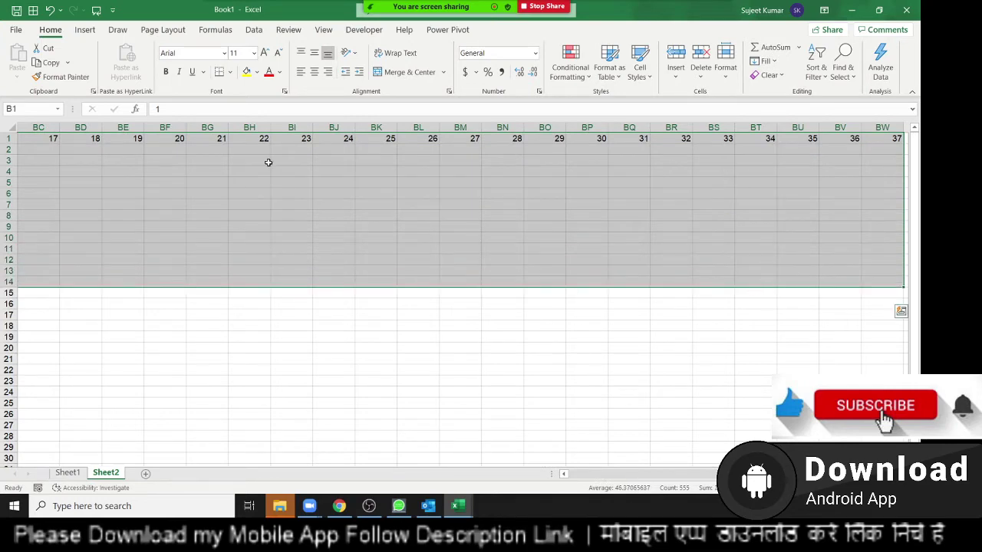
Step: Enter % in AM2 and fill it across all 37 numbered columns
{"action": "left_click", "coordinate": [267, 148]}
{"action": "key", "text": "ctrl+Left"}
{"action": "key", "text": "Right"}
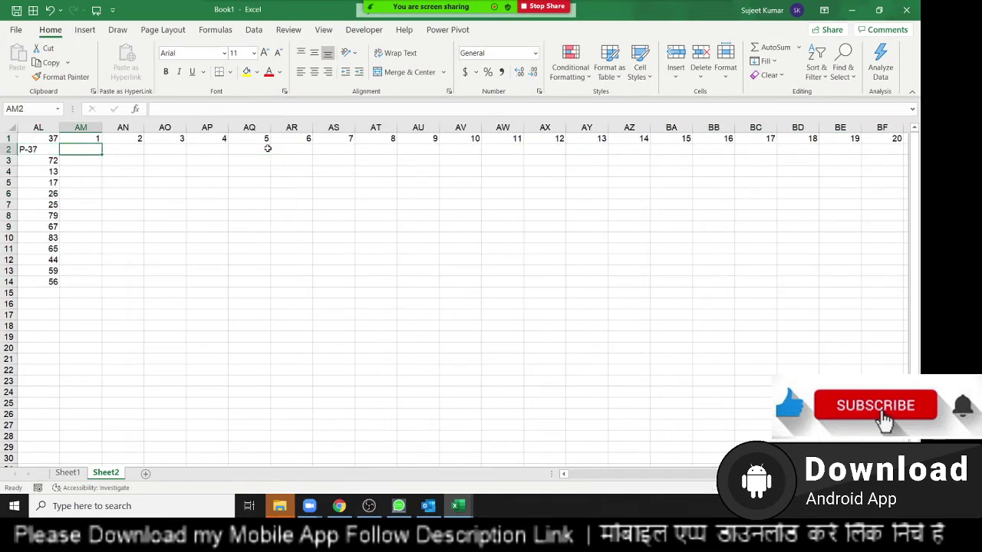
{"action": "type", "text": "%"}
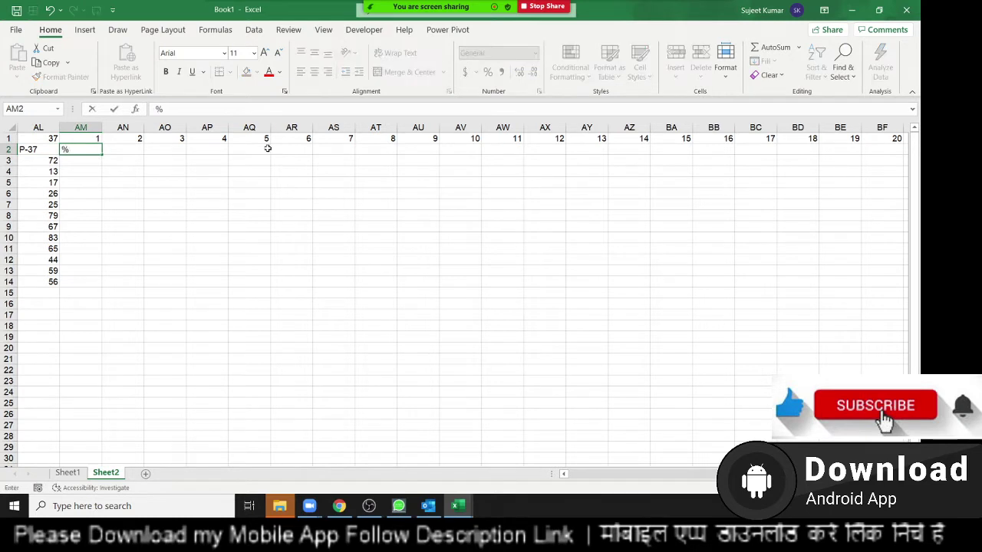
{"action": "key", "text": "Up"}
{"action": "key", "text": "ctrl+Right"}
{"action": "key", "text": "Down"}
{"action": "key", "text": "ctrl+shift+Left"}
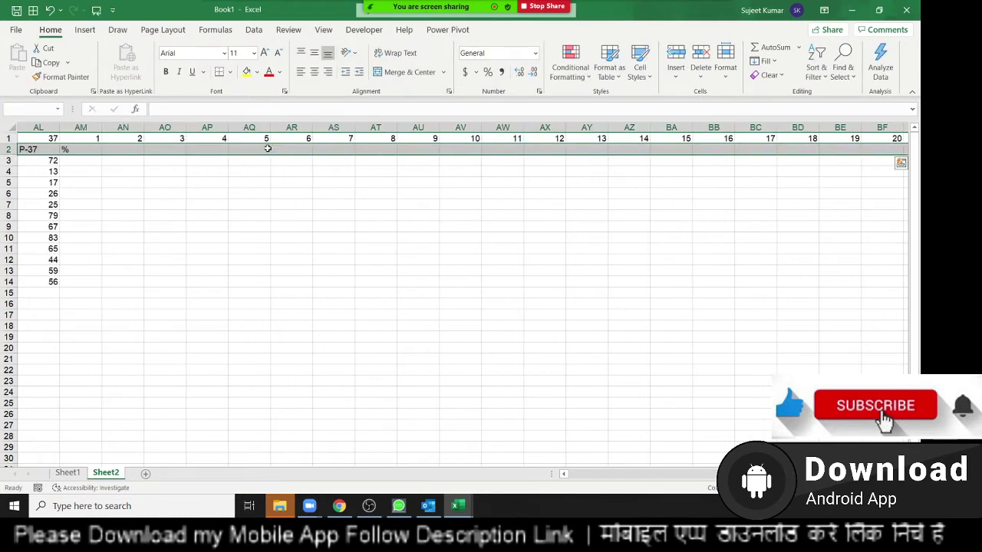
{"action": "key", "text": "ctrl+r"}
Step: Select the whole table from A1 to the last column and data row
{"action": "key", "text": "Up"}
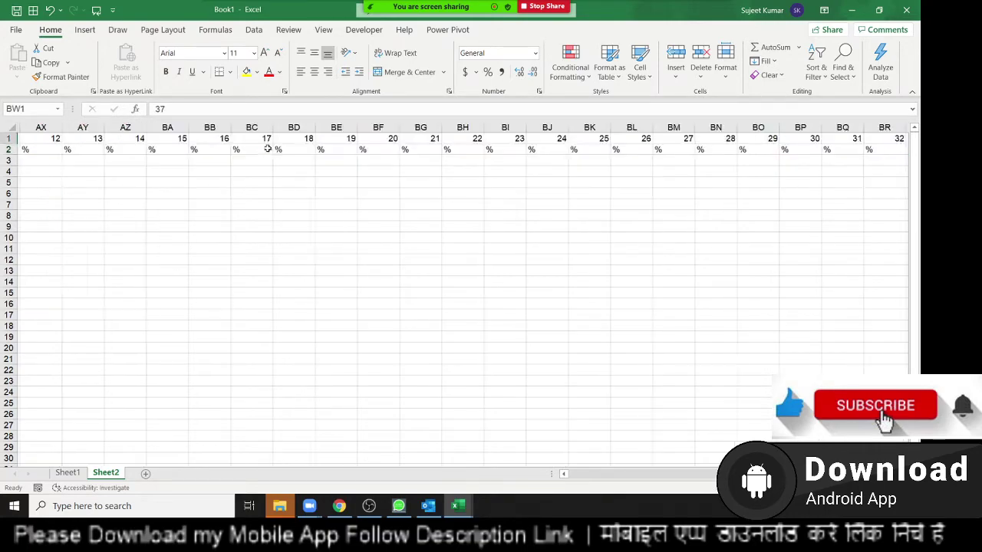
{"action": "key", "text": "ctrl+Home"}
{"action": "key", "text": "ctrl+shift+Right"}
{"action": "key", "text": "shift+Down"}
{"action": "key", "text": "shift+Down"}
{"action": "key", "text": "shift+Down"}
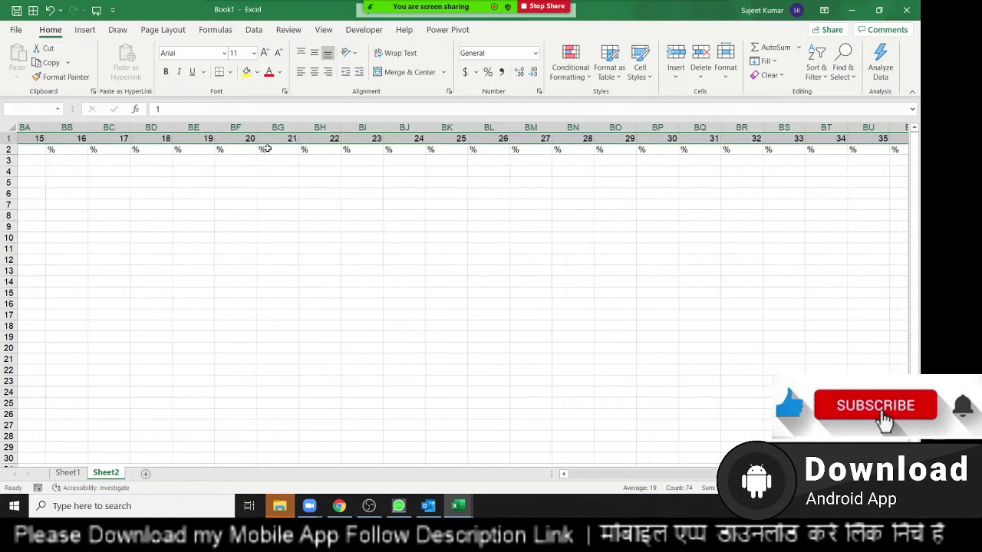
{"action": "key", "text": "shift+Down"}
{"action": "key", "text": "shift+Down"}
{"action": "key", "text": "shift+Down"}
{"action": "key", "text": "shift+Down"}
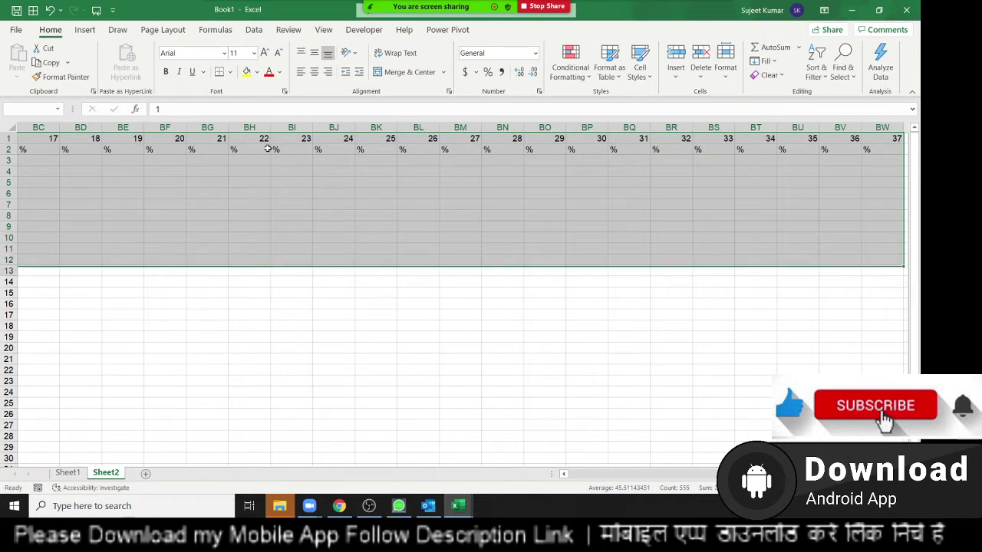
{"action": "key", "text": "shift+Down"}
{"action": "key", "text": "shift+Down"}
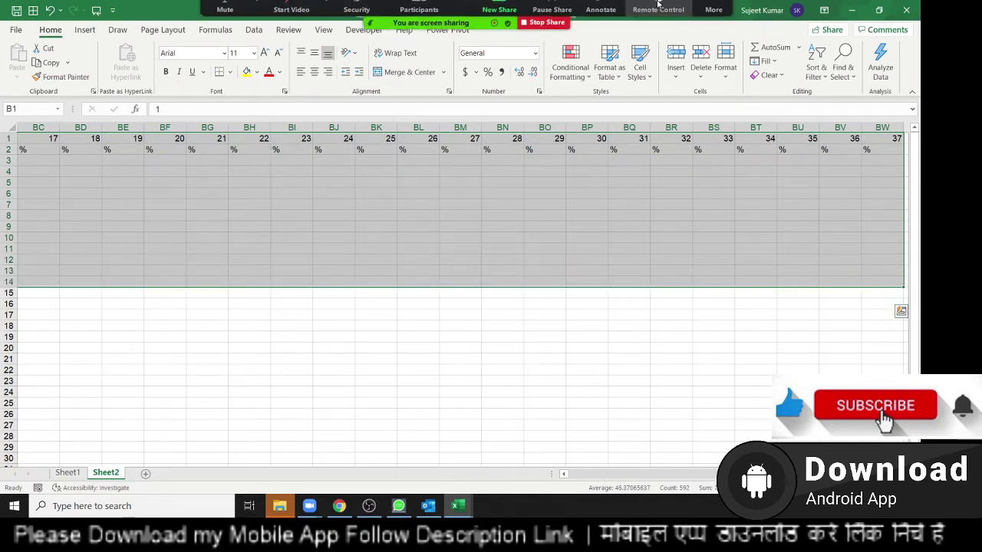
Step: Custom-sort the table left to right by row 1, smallest to largest
{"action": "left_click", "coordinate": [827, 76]}
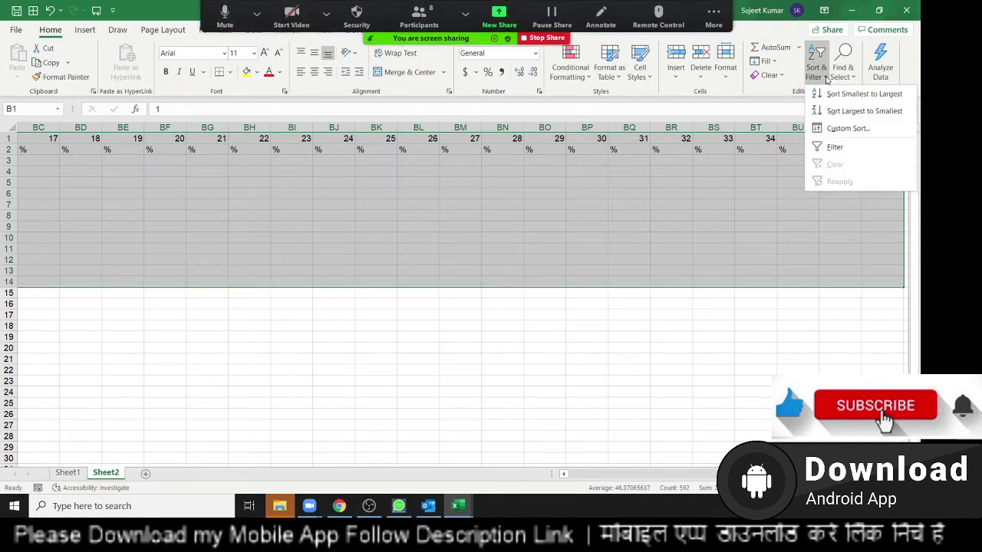
{"action": "left_click", "coordinate": [863, 129]}
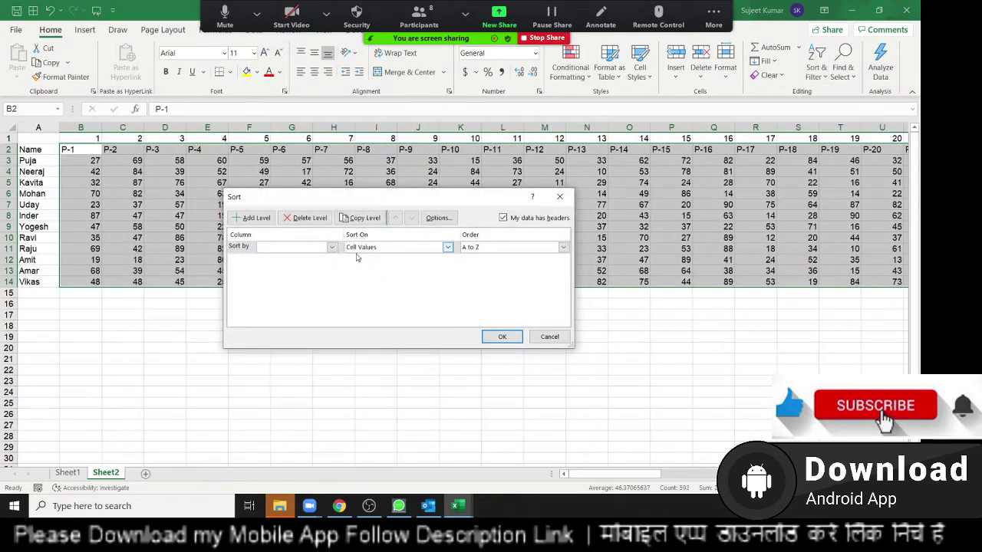
{"action": "left_click", "coordinate": [264, 248]}
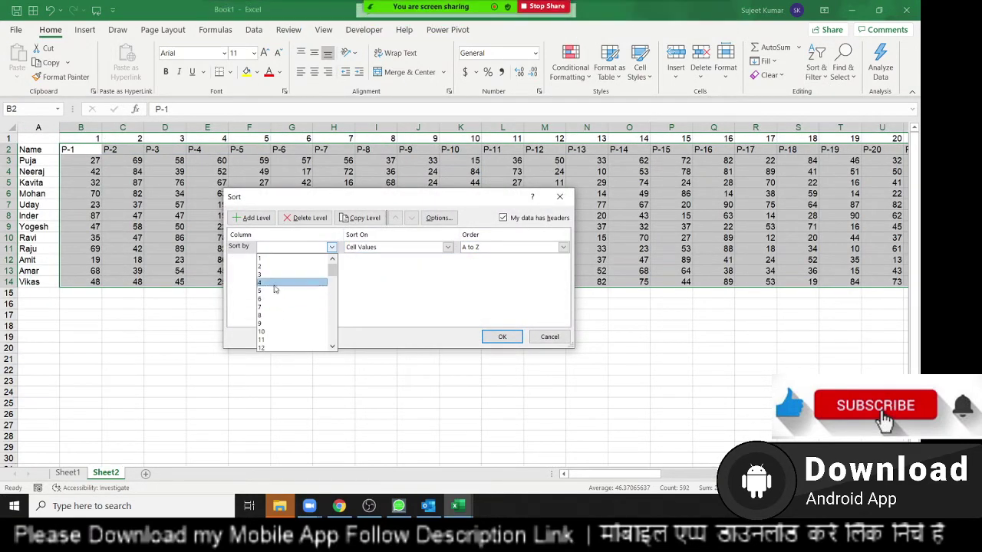
{"action": "left_click", "coordinate": [453, 222]}
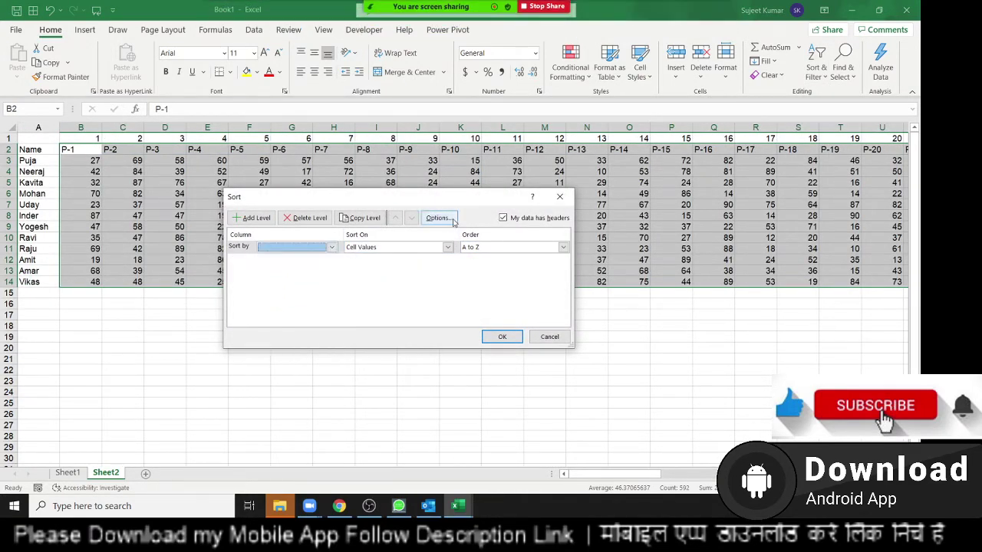
{"action": "left_click", "coordinate": [441, 221]}
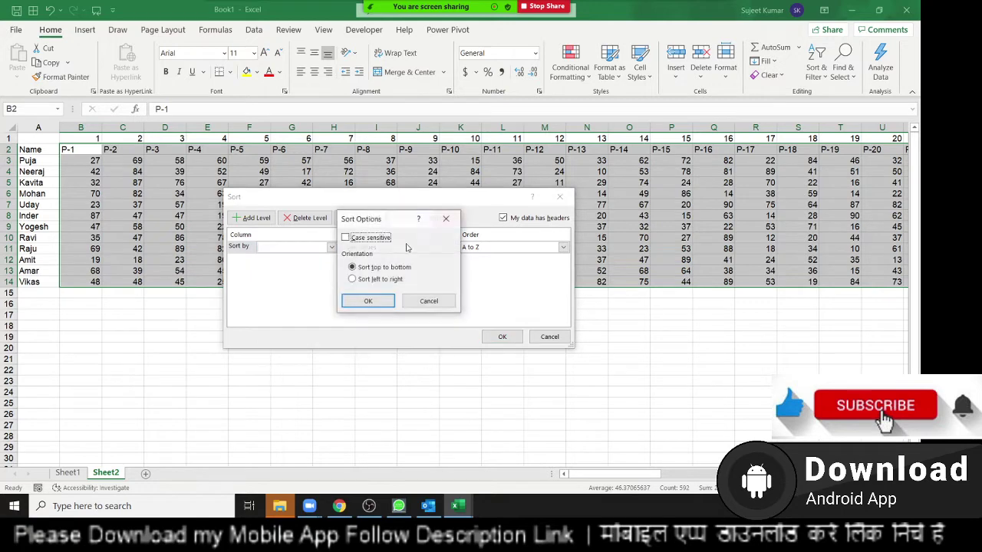
{"action": "left_click", "coordinate": [379, 279]}
{"action": "left_click", "coordinate": [367, 300]}
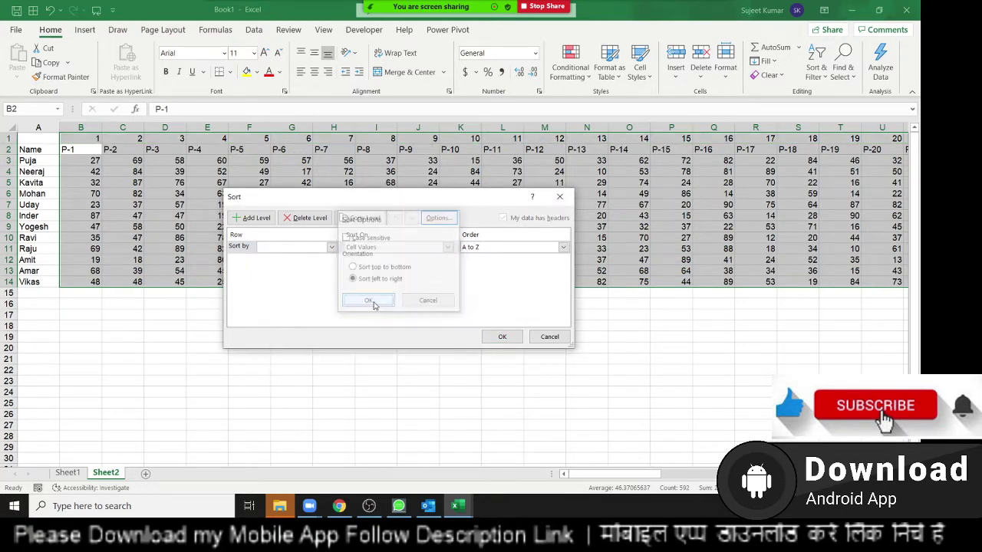
{"action": "left_click", "coordinate": [298, 247]}
{"action": "left_click", "coordinate": [287, 259]}
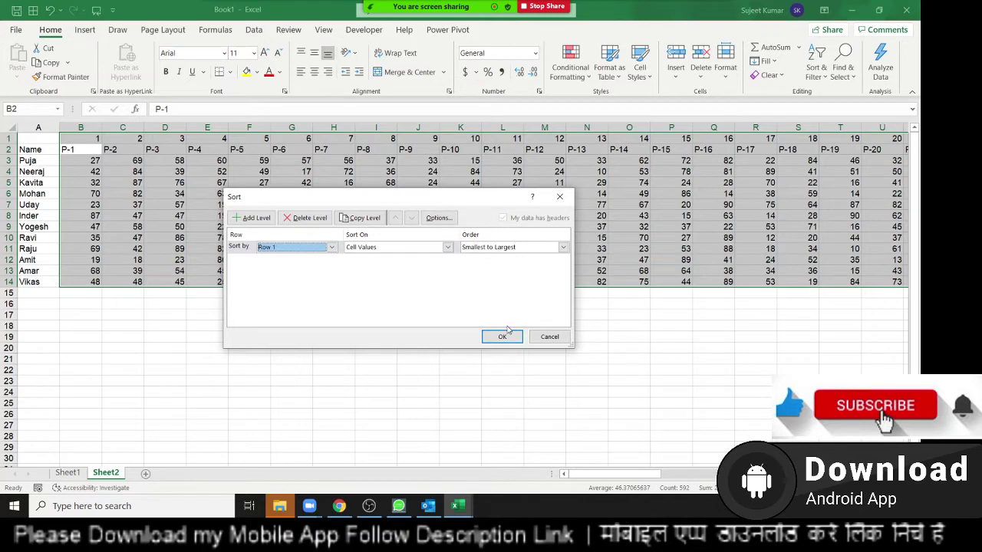
{"action": "left_click", "coordinate": [501, 338]}
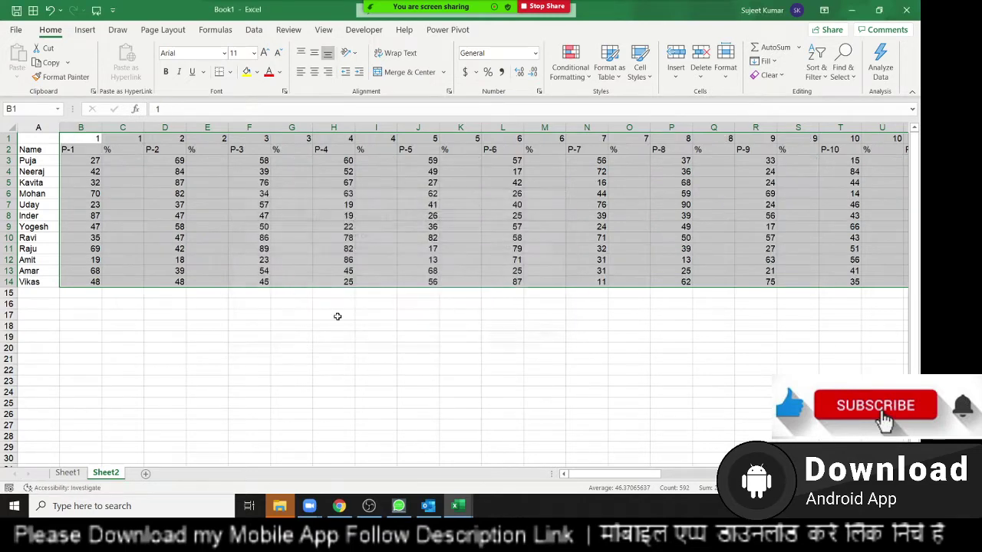
{"action": "left_click", "coordinate": [130, 159]}
{"action": "left_click", "coordinate": [290, 171]}
Step: Delete the row of sort numbers so the headers sit in row 1
{"action": "left_click", "coordinate": [418, 182]}
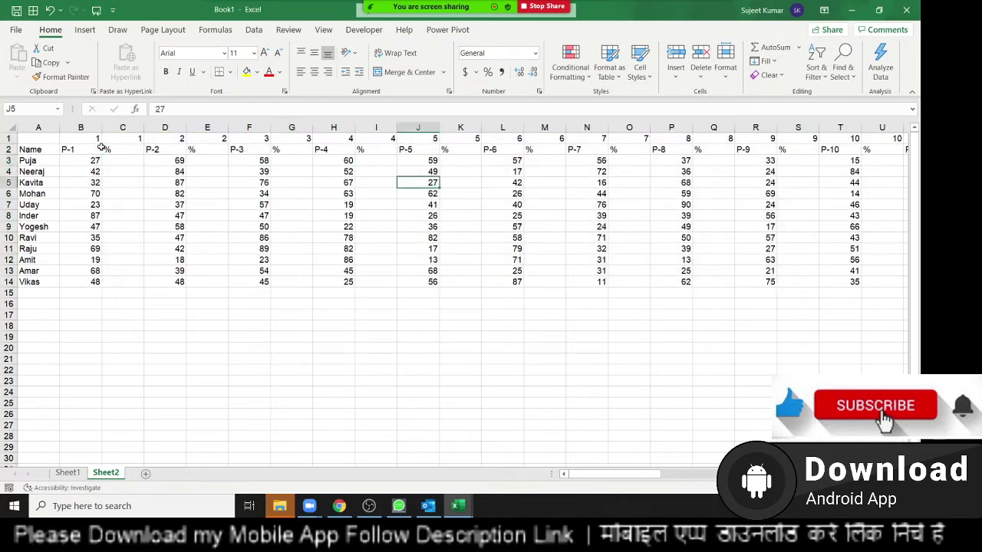
{"action": "left_click", "coordinate": [7, 138]}
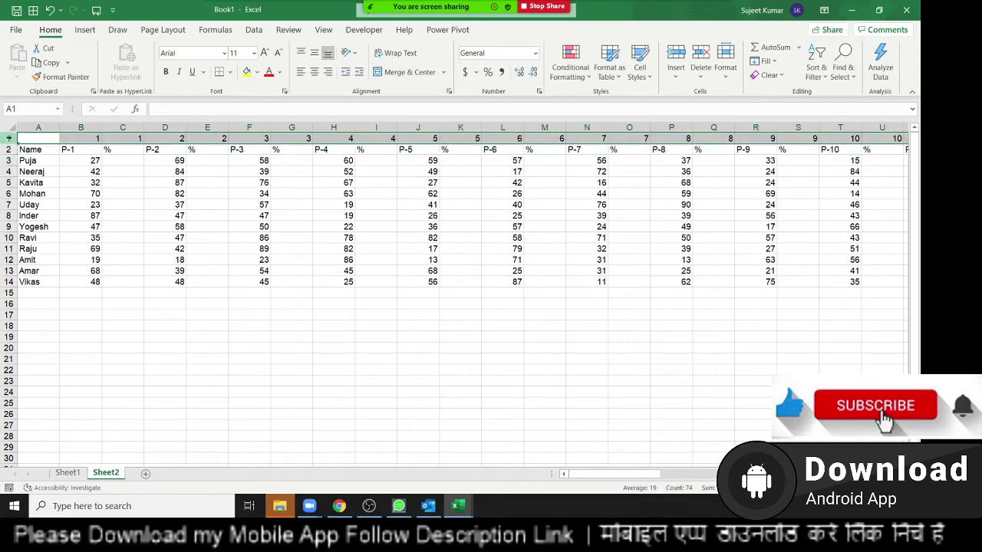
{"action": "key", "text": "ctrl+minus"}
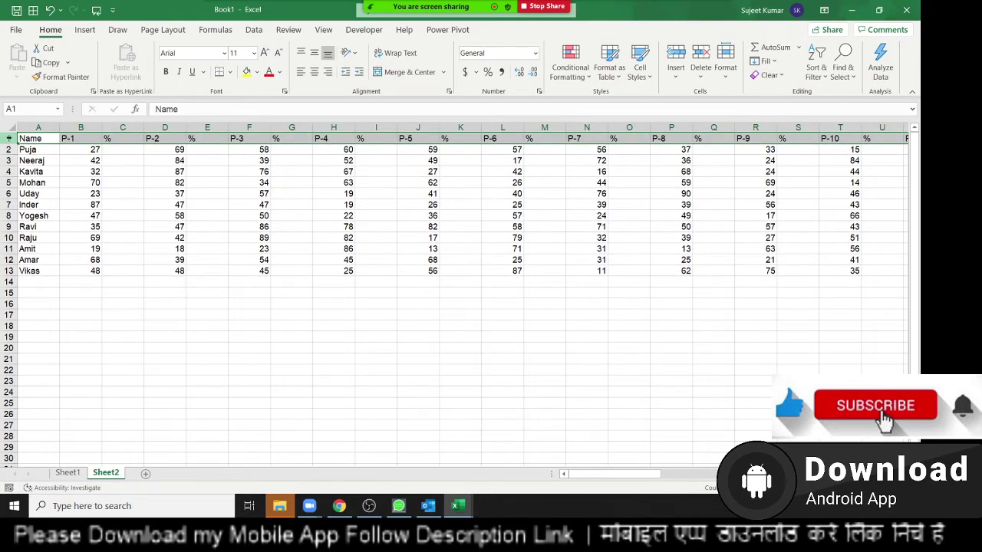
Step: Check the headers, then enter the trial formula =B2/70 in C2
{"action": "key", "text": "Right"}
{"action": "key", "text": "Right"}
{"action": "key", "text": "Right"}
{"action": "key", "text": "Right"}
{"action": "key", "text": "Right"}
{"action": "key", "text": "Right"}
{"action": "key", "text": "Right"}
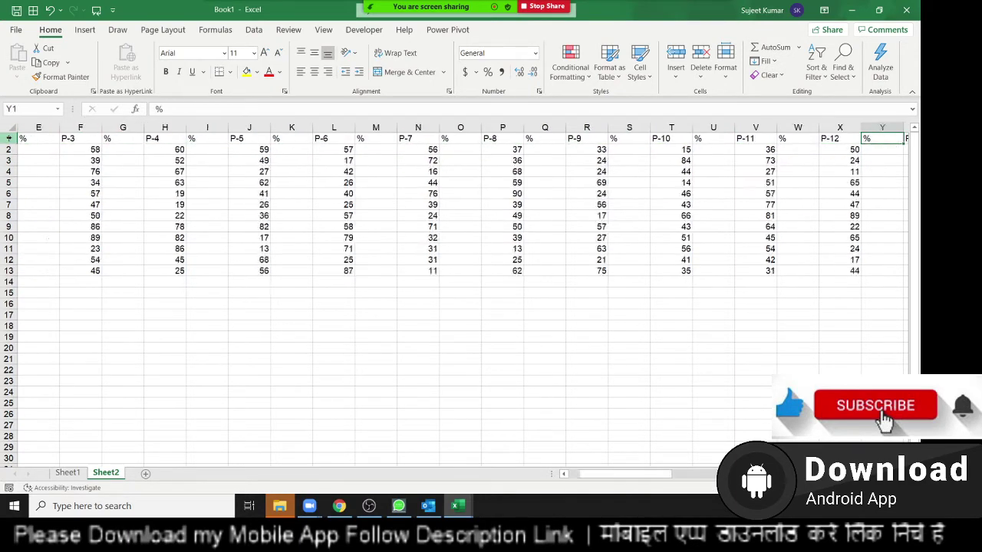
{"action": "key", "text": "Right"}
{"action": "key", "text": "Right"}
{"action": "key", "text": "Right"}
{"action": "key", "text": "Right"}
{"action": "key", "text": "ctrl+Home"}
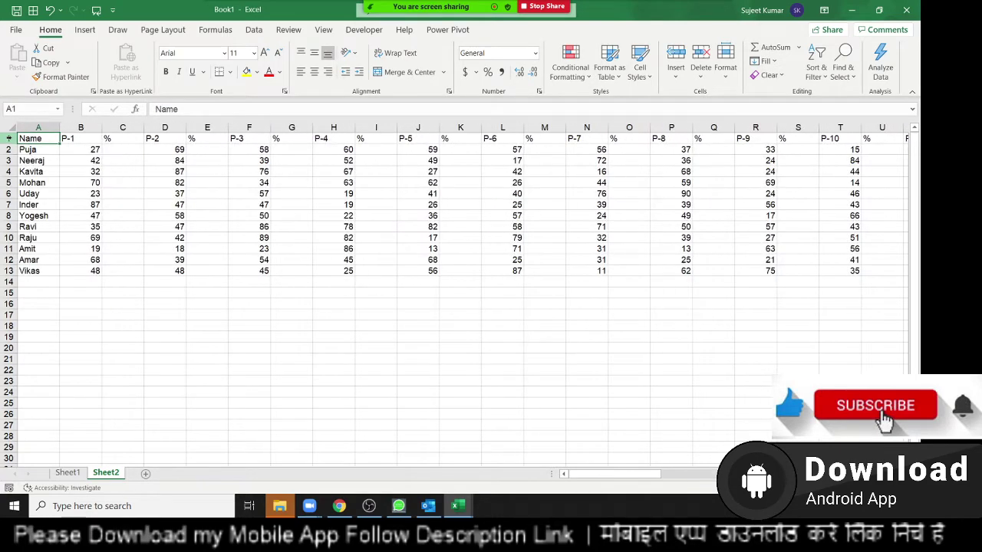
{"action": "key", "text": "Right"}
{"action": "key", "text": "Right"}
{"action": "key", "text": "Down"}
{"action": "type", "text": "="}
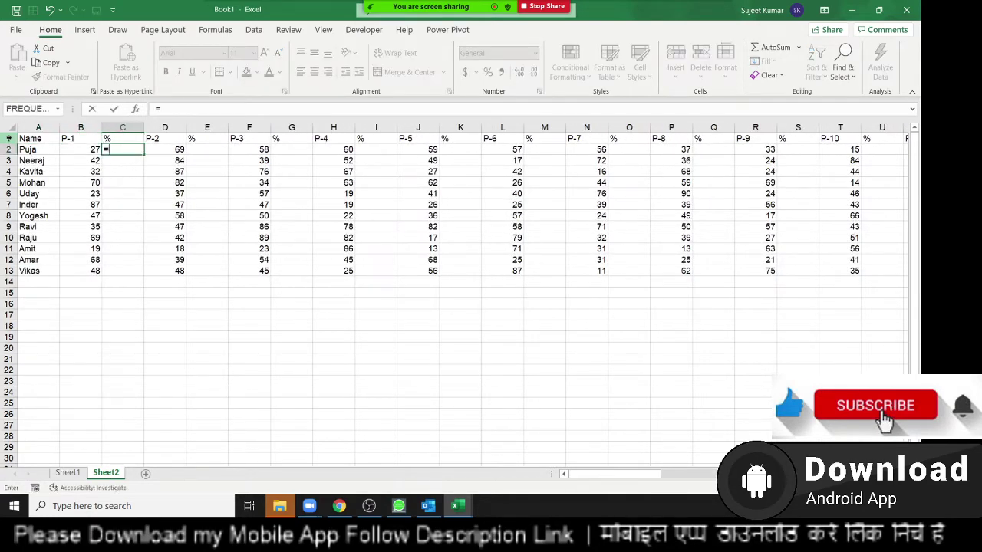
{"action": "key", "text": "Left"}
{"action": "type", "text": "/70"}
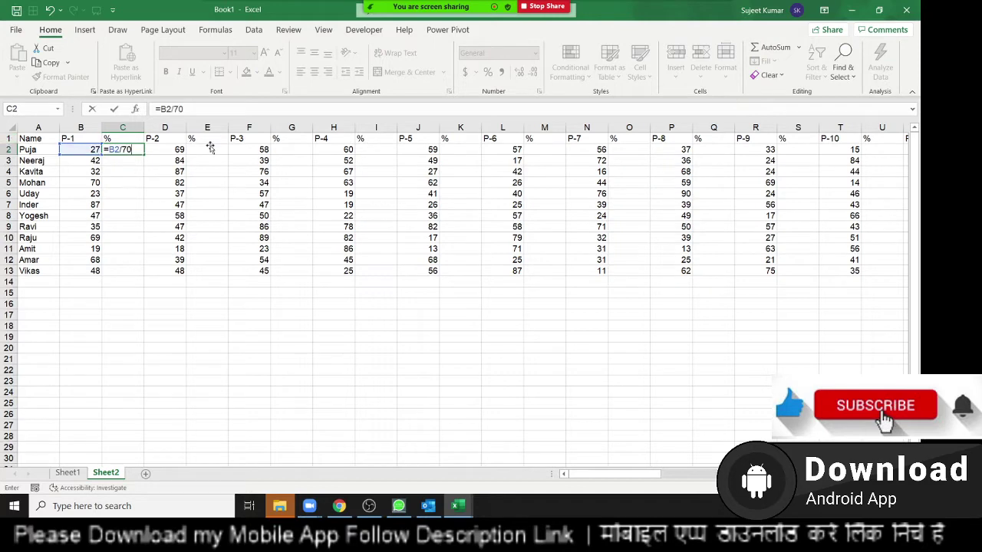
{"action": "key", "text": "ctrl+Return"}
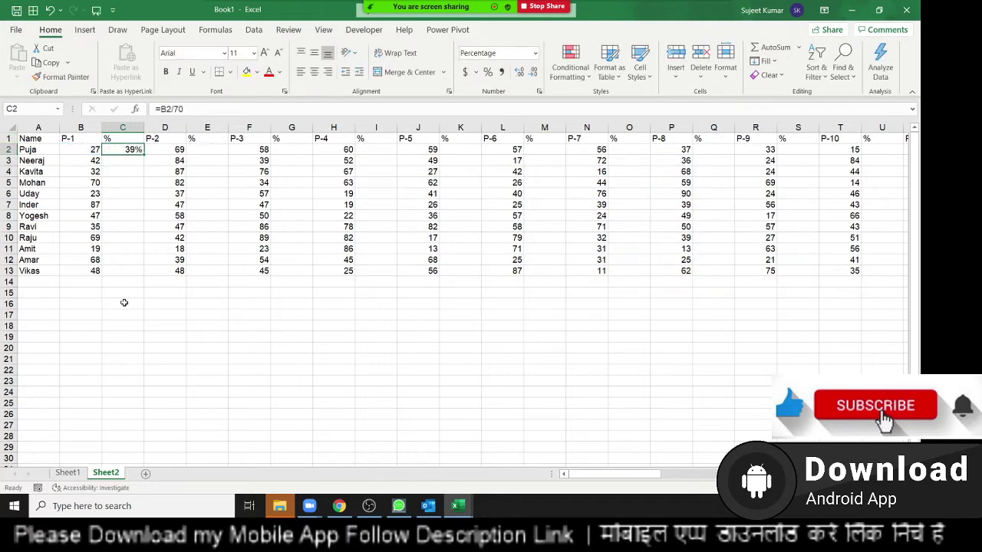
{"action": "key", "text": "Delete"}
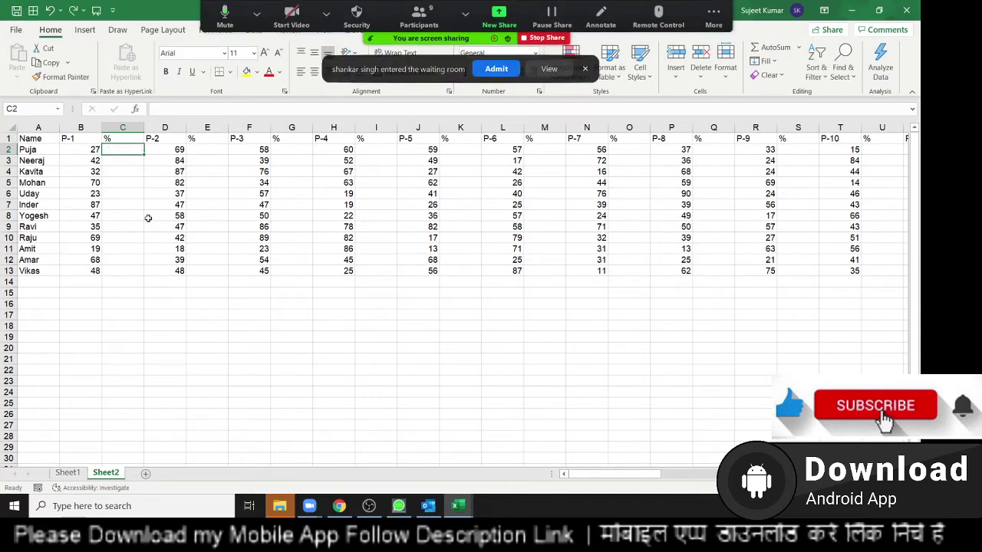
{"action": "left_click", "coordinate": [497, 69]}
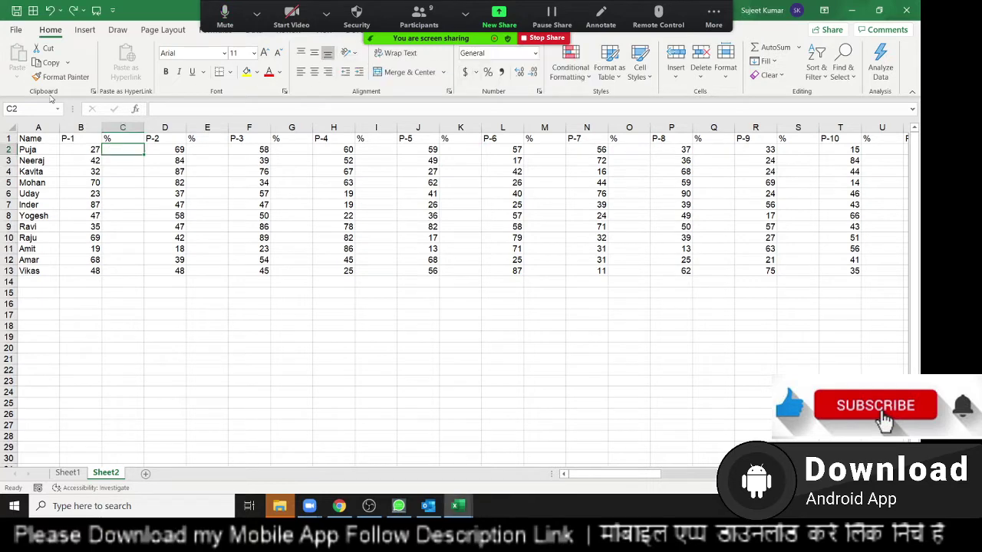
{"action": "left_click", "coordinate": [25, 139]}
{"action": "key", "text": "ctrl+shift+Right"}
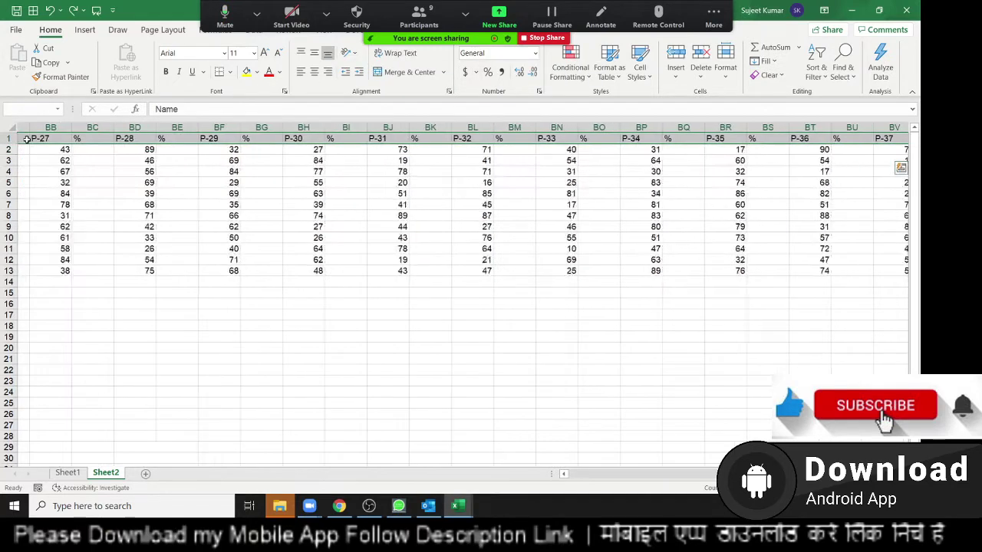
{"action": "key", "text": "shift+Down"}
{"action": "key", "text": "shift+Down"}
{"action": "key", "text": "shift+Down"}
{"action": "key", "text": "shift+Down"}
{"action": "key", "text": "shift+Down"}
{"action": "key", "text": "shift+Down"}
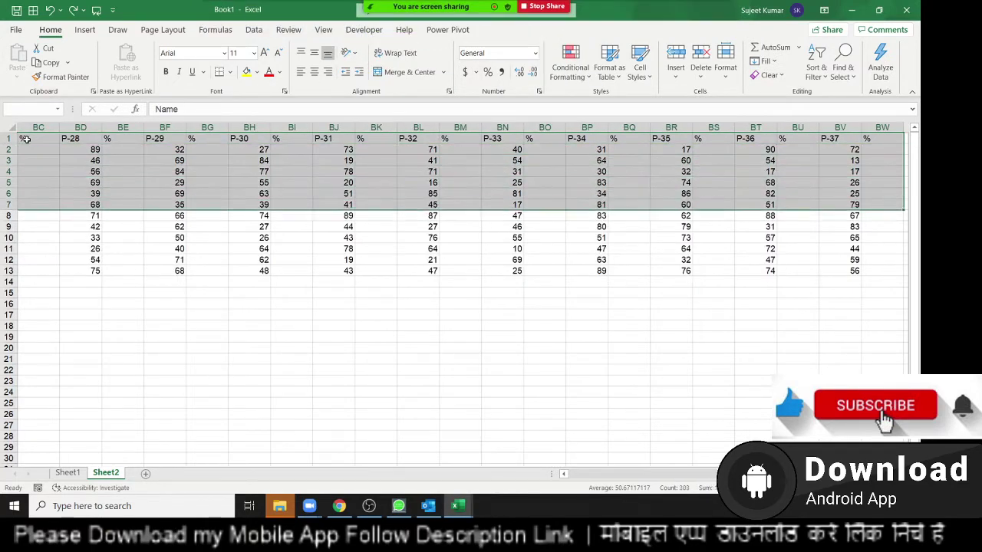
{"action": "key", "text": "shift+Down"}
{"action": "key", "text": "shift+Down"}
{"action": "key", "text": "shift+Down"}
{"action": "key", "text": "shift+Down"}
{"action": "key", "text": "shift+Down"}
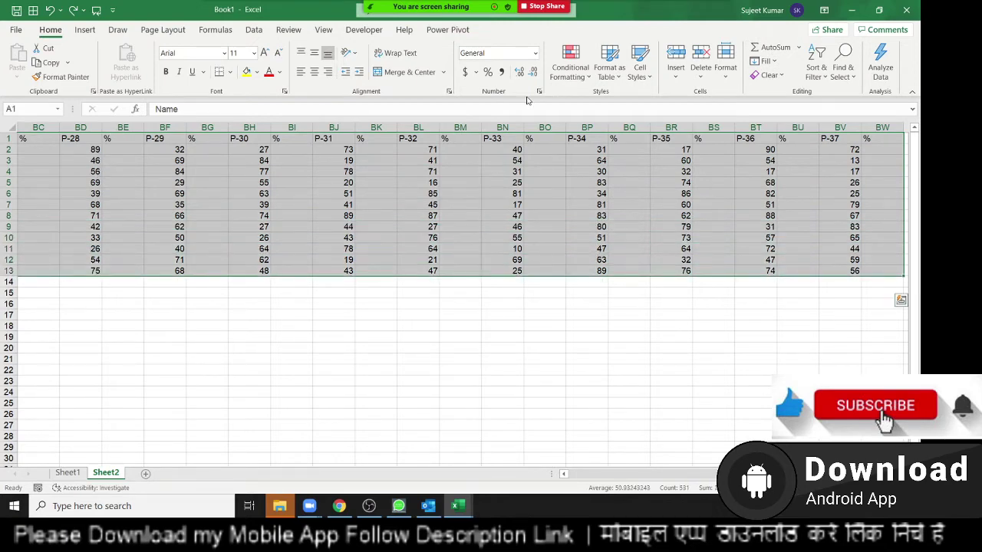
{"action": "key", "text": "ctrl+BackSpace"}
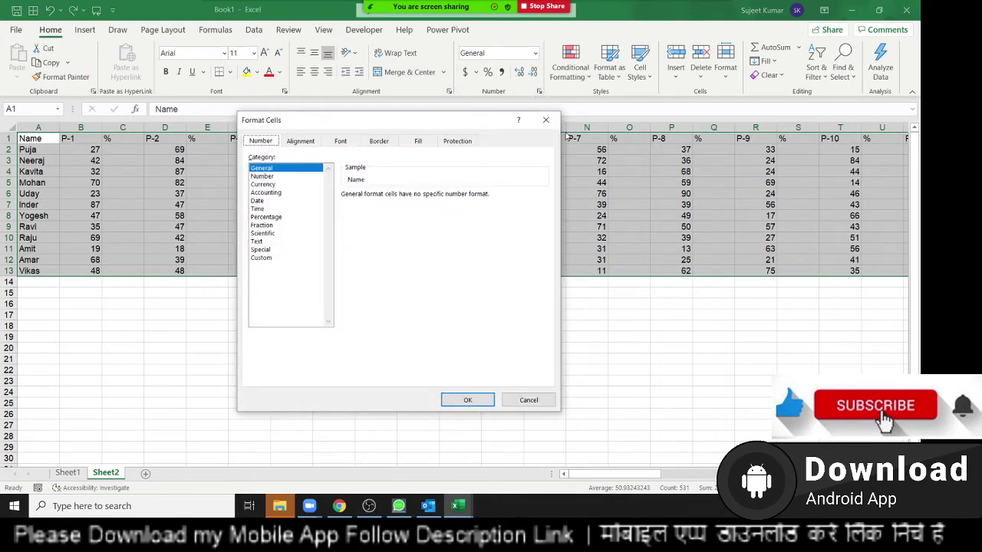
{"action": "left_click", "coordinate": [547, 120]}
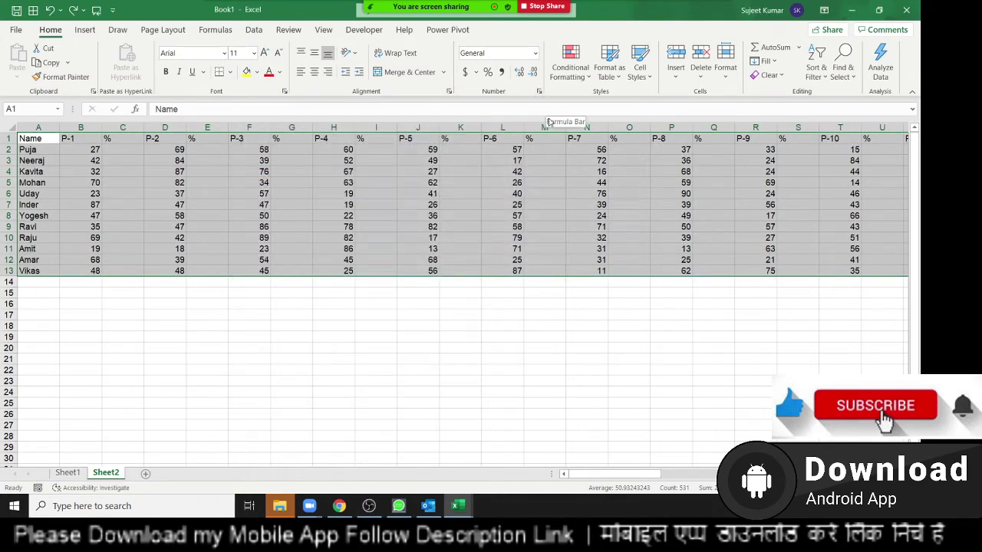
Step: Use Go To Special > Blanks to select only the empty % cells of the table
{"action": "left_click", "coordinate": [844, 67]}
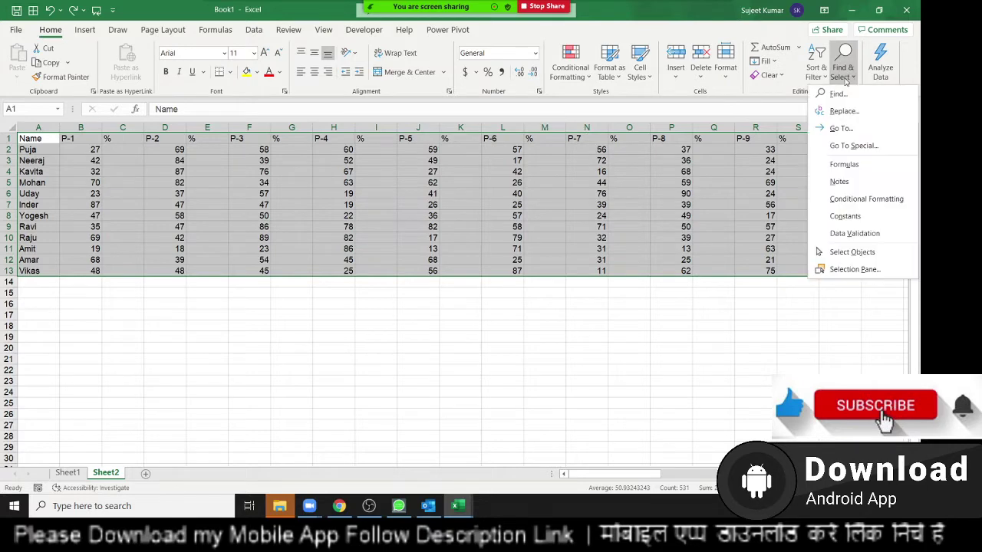
{"action": "left_click", "coordinate": [853, 145]}
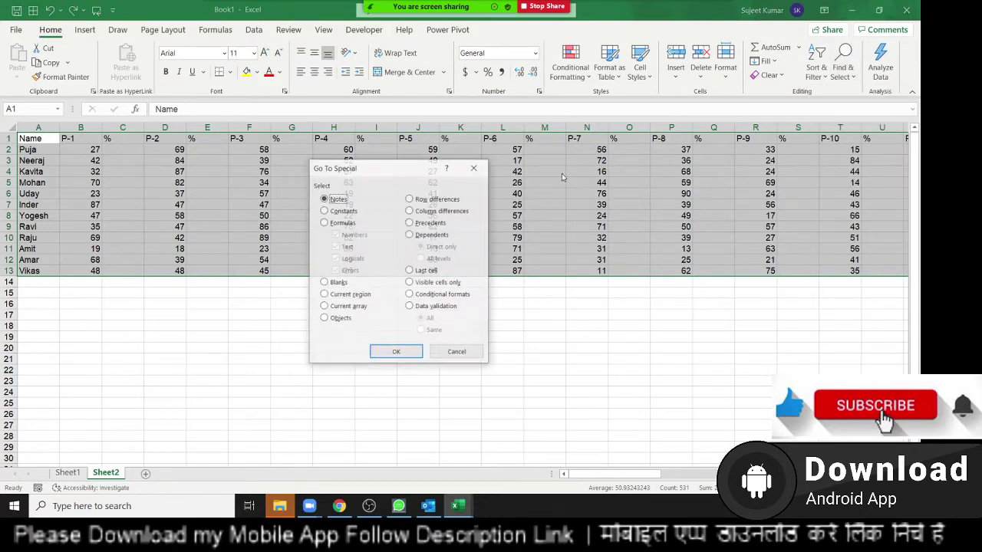
{"action": "left_click", "coordinate": [324, 283]}
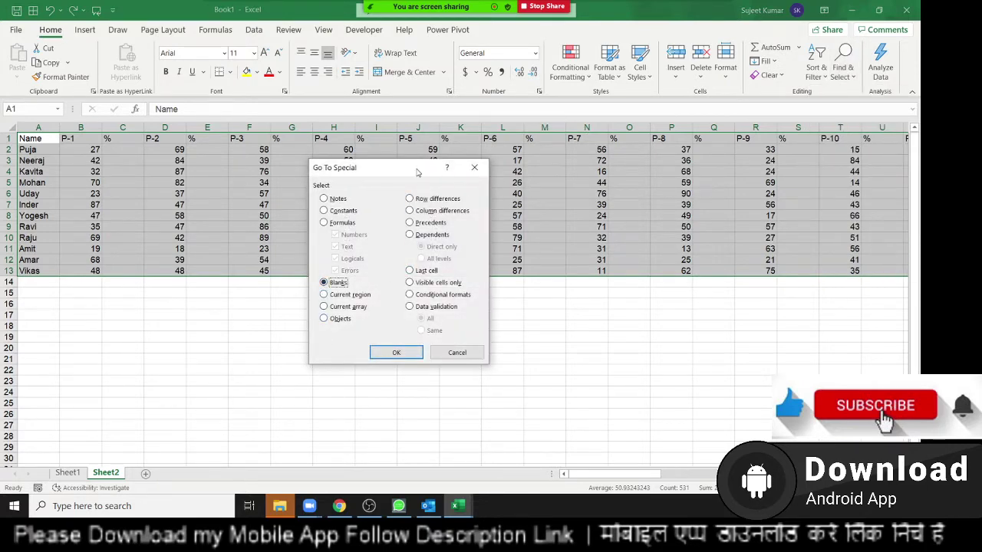
{"action": "left_click_drag", "start_coordinate": [417, 172], "coordinate": [597, 184]}
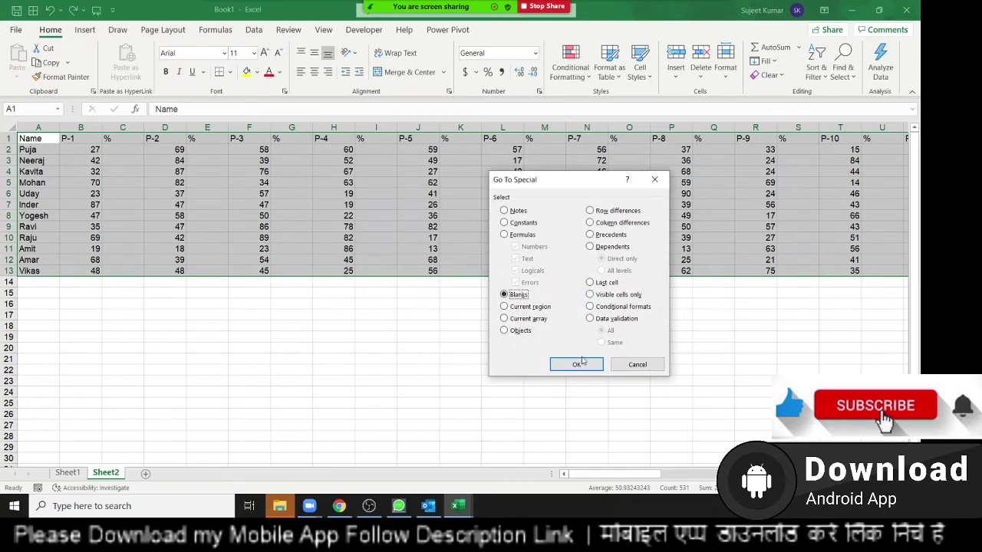
{"action": "left_click", "coordinate": [582, 363]}
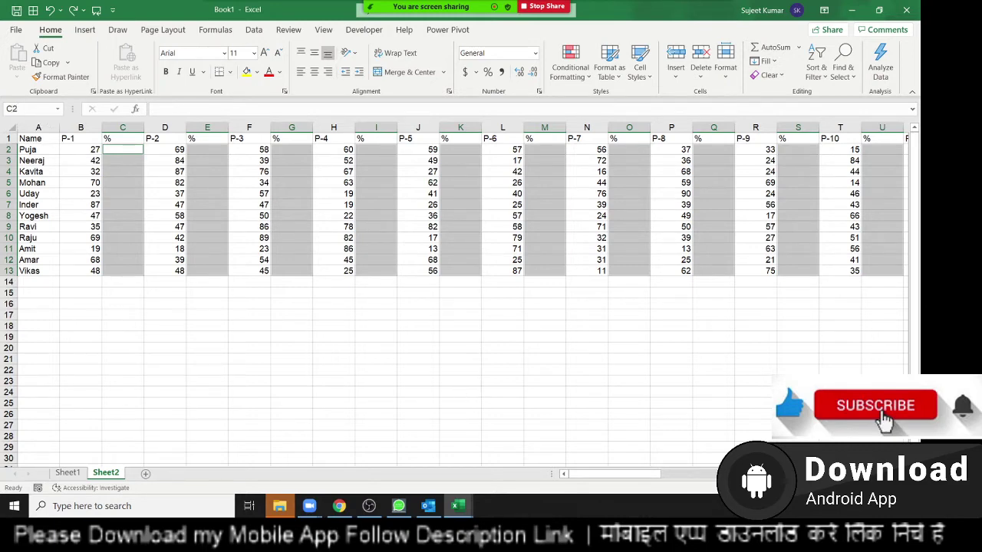
Step: Fill all selected % cells at once with =B2/70 using Ctrl+Enter
{"action": "type", "text": "="}
{"action": "left_click", "coordinate": [81, 149]}
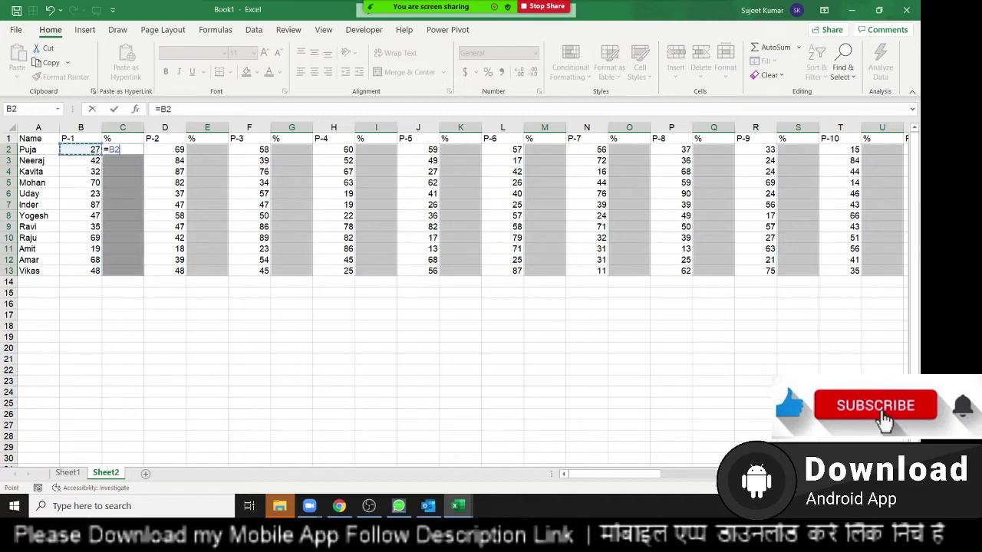
{"action": "type", "text": "/7"}
{"action": "type", "text": "0"}
{"action": "key", "text": "ctrl+Return"}
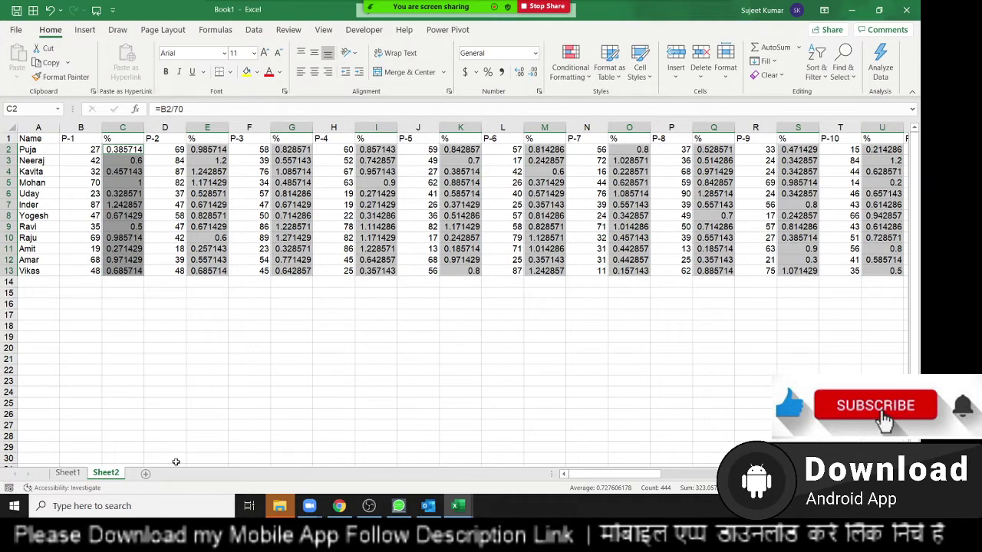
Step: On Sheet1, try 12416 and 2155 in D29:L38, fill the block with 4525, then return to Sheet2
{"action": "left_click", "coordinate": [77, 474]}
{"action": "scroll", "coordinate": [145, 433], "scroll_direction": "down", "scroll_amount": 5}
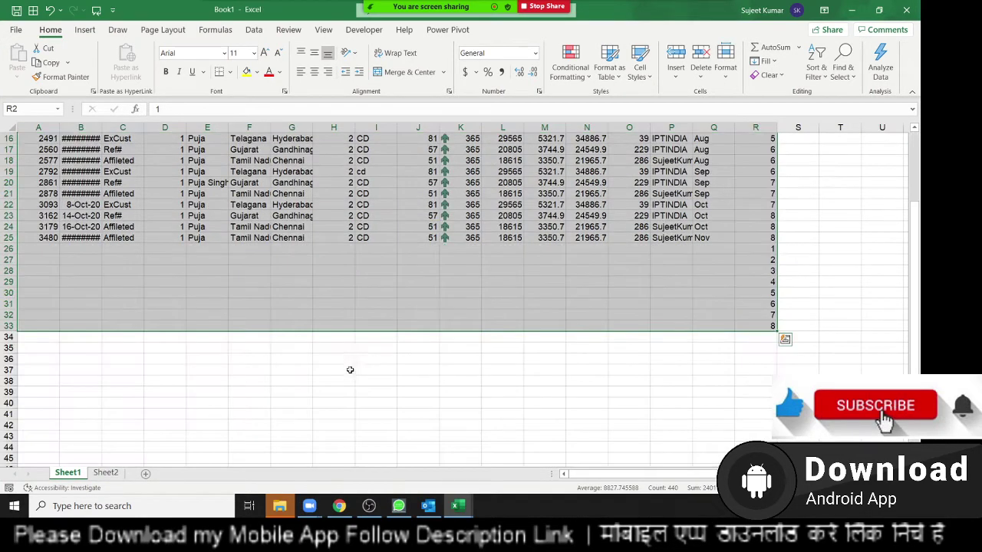
{"action": "left_click", "coordinate": [172, 282]}
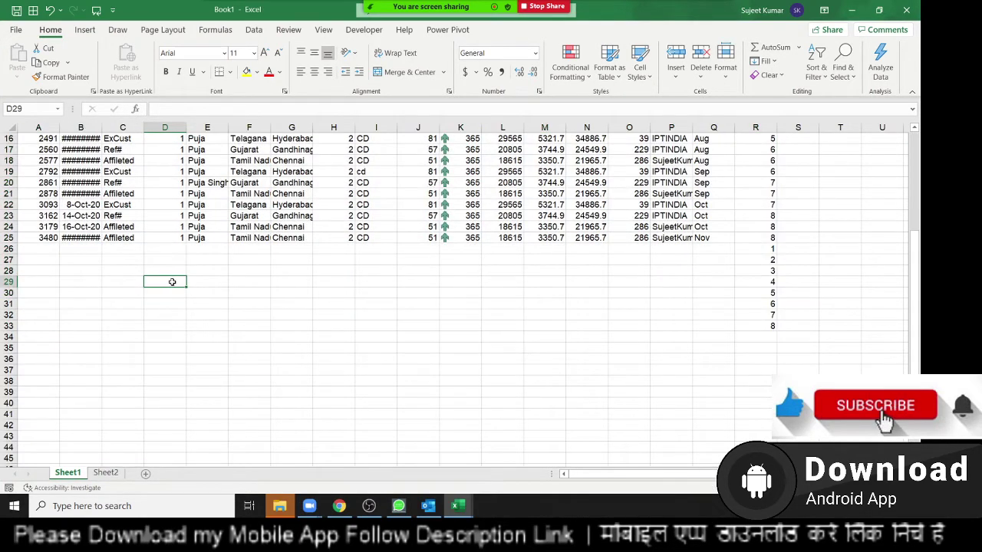
{"action": "left_click_drag", "start_coordinate": [171, 283], "coordinate": [498, 375]}
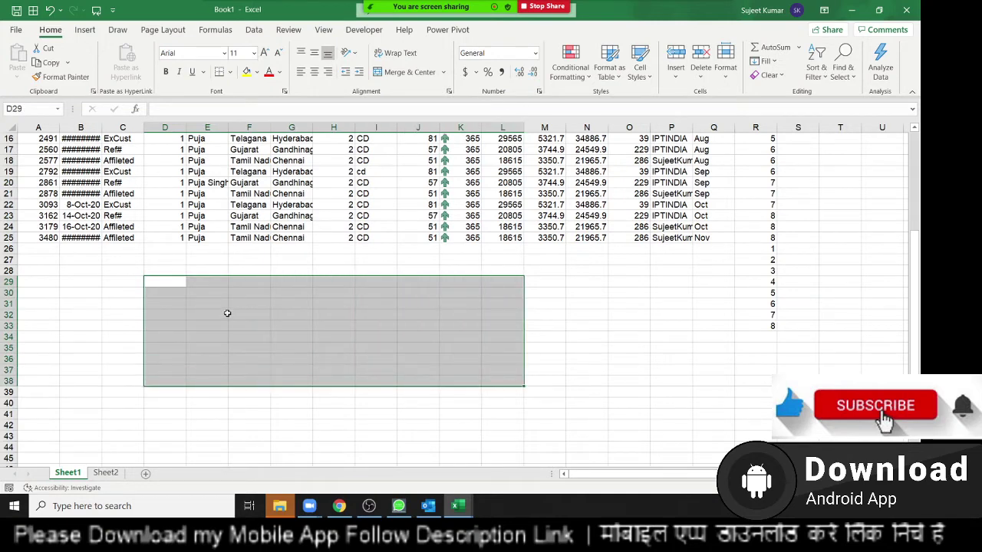
{"action": "type", "text": "12416"}
{"action": "key", "text": "Return"}
{"action": "type", "text": "2155"}
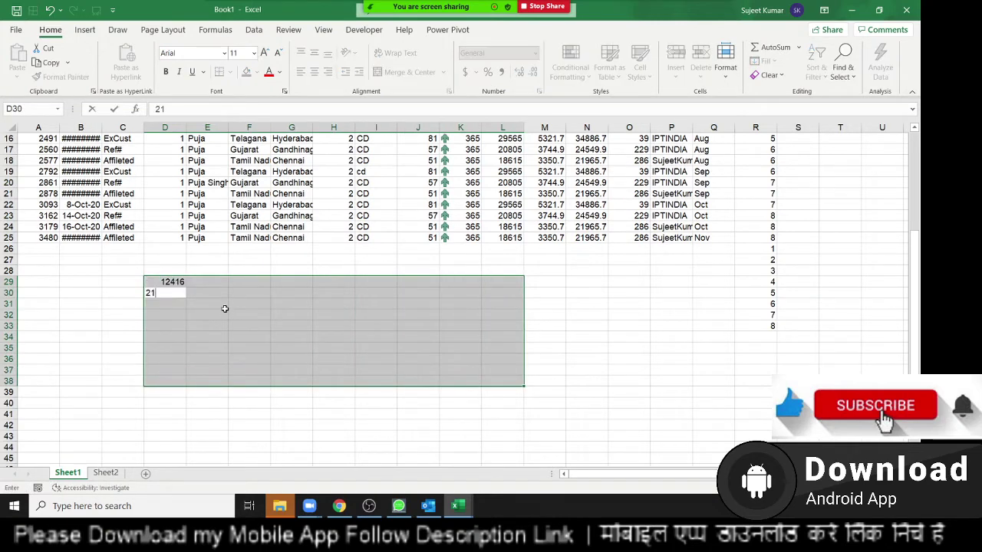
{"action": "key", "text": "Return"}
{"action": "type", "text": "452"}
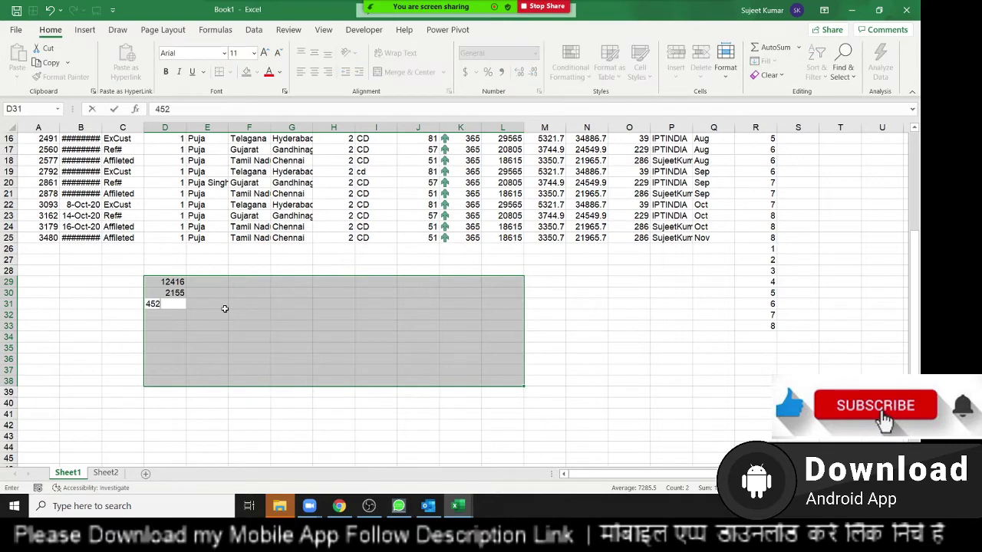
{"action": "type", "text": "5"}
{"action": "key", "text": "ctrl+Return"}
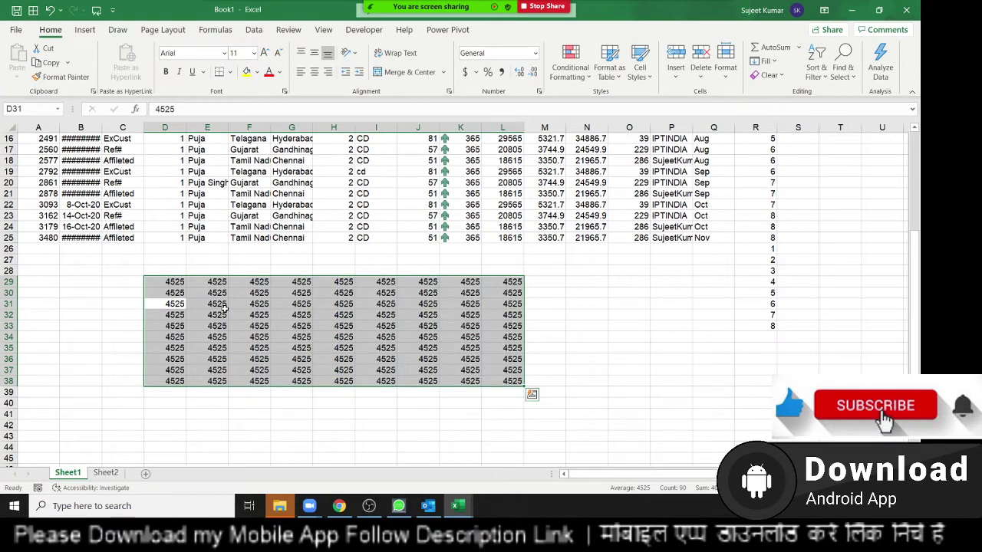
{"action": "left_click", "coordinate": [105, 473]}
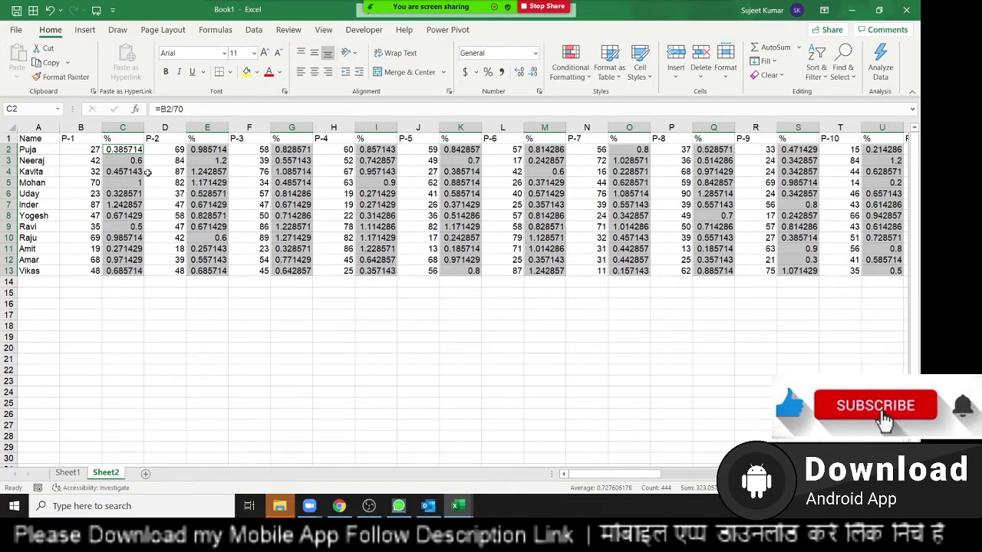
Step: Apply Percent Style to the % cells and step along row 2 checking their formulas
{"action": "left_click", "coordinate": [488, 75]}
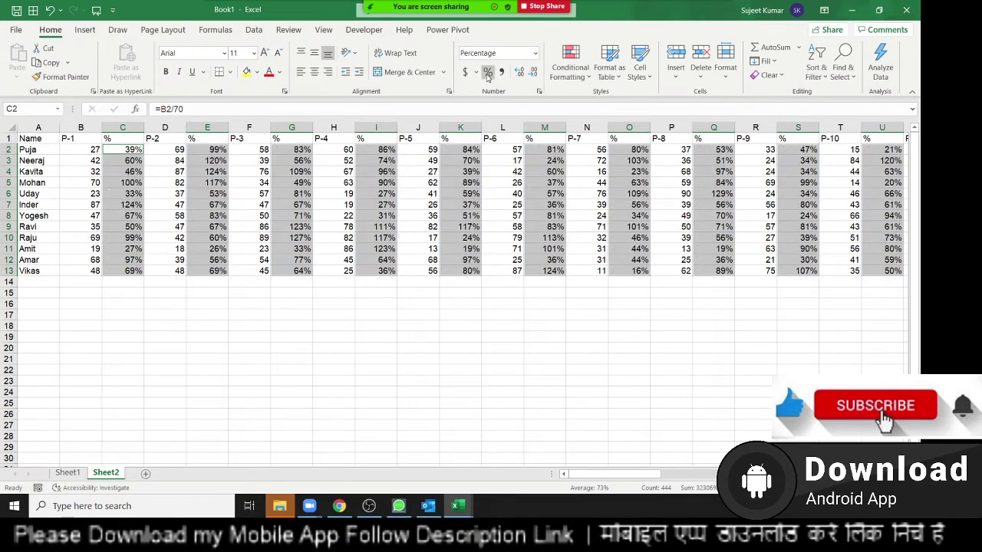
{"action": "left_click", "coordinate": [284, 166]}
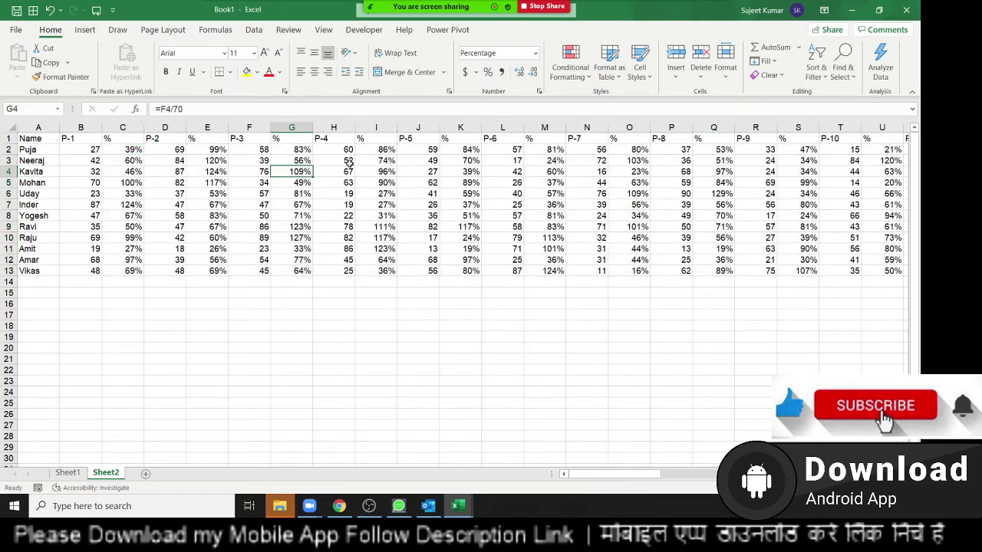
{"action": "key", "text": "Up"}
{"action": "key", "text": "Up"}
{"action": "key", "text": "Right"}
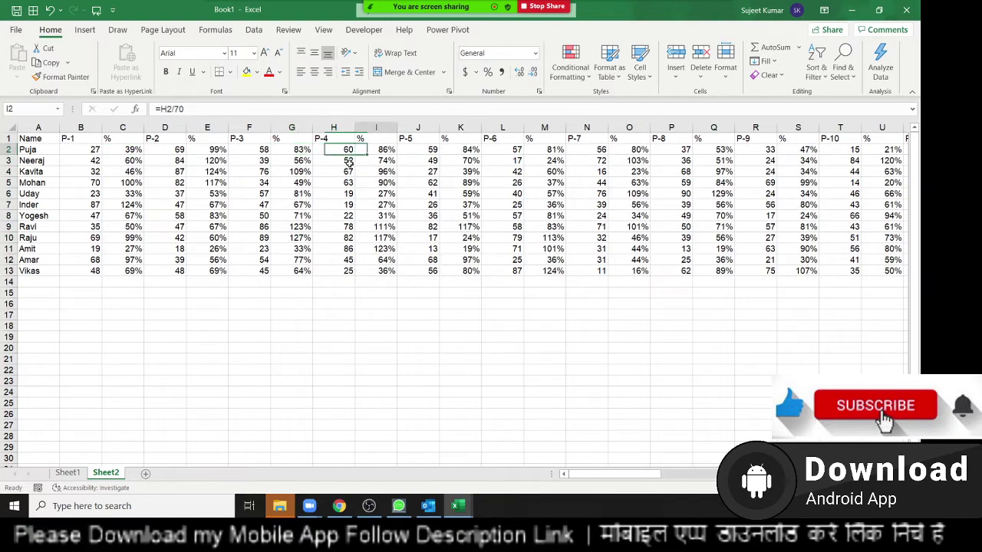
{"action": "key", "text": "Right"}
{"action": "key", "text": "Right"}
{"action": "key", "text": "Right"}
{"action": "key", "text": "Right"}
{"action": "key", "text": "Right"}
{"action": "key", "text": "Right"}
{"action": "key", "text": "Right"}
{"action": "key", "text": "Right"}
{"action": "key", "text": "Right"}
{"action": "key", "text": "Right"}
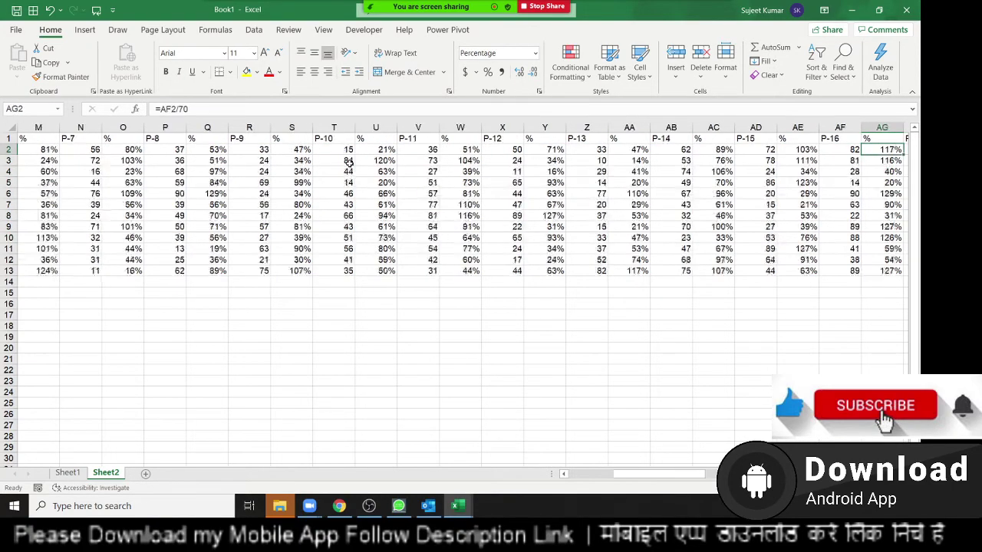
{"action": "key", "text": "Right"}
{"action": "key", "text": "Right"}
{"action": "key", "text": "Right"}
{"action": "key", "text": "Right"}
{"action": "key", "text": "Right"}
{"action": "key", "text": "Right"}
{"action": "key", "text": "Right"}
{"action": "key", "text": "Right"}
{"action": "key", "text": "Right"}
{"action": "key", "text": "Right"}
{"action": "key", "text": "Right"}
{"action": "key", "text": "Right"}
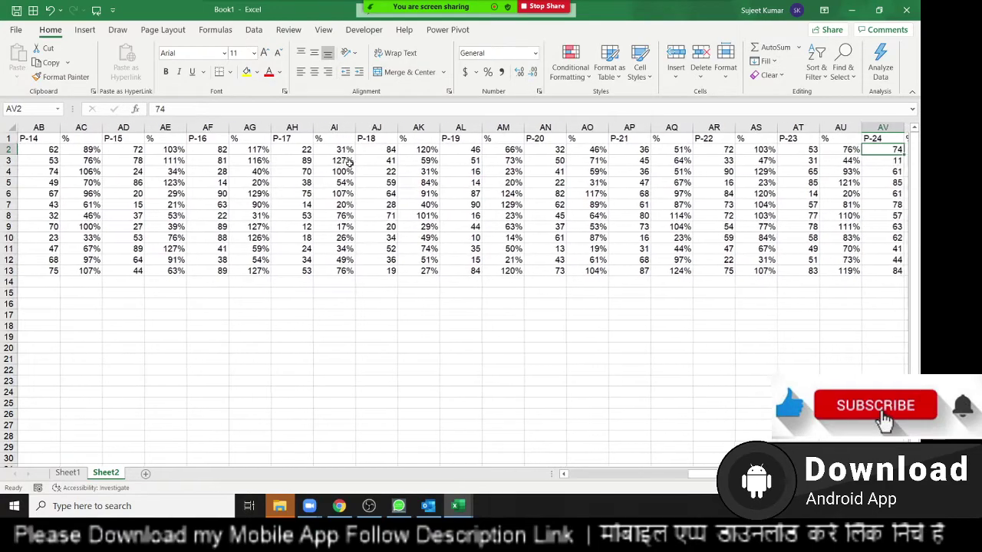
{"action": "key", "text": "Right"}
{"action": "key", "text": "Right"}
{"action": "key", "text": "Right"}
{"action": "key", "text": "Right"}
{"action": "key", "text": "Right"}
{"action": "key", "text": "Right"}
{"action": "key", "text": "Right"}
{"action": "key", "text": "Right"}
{"action": "key", "text": "Right"}
{"action": "key", "text": "Right"}
{"action": "key", "text": "Right"}
{"action": "key", "text": "Right"}
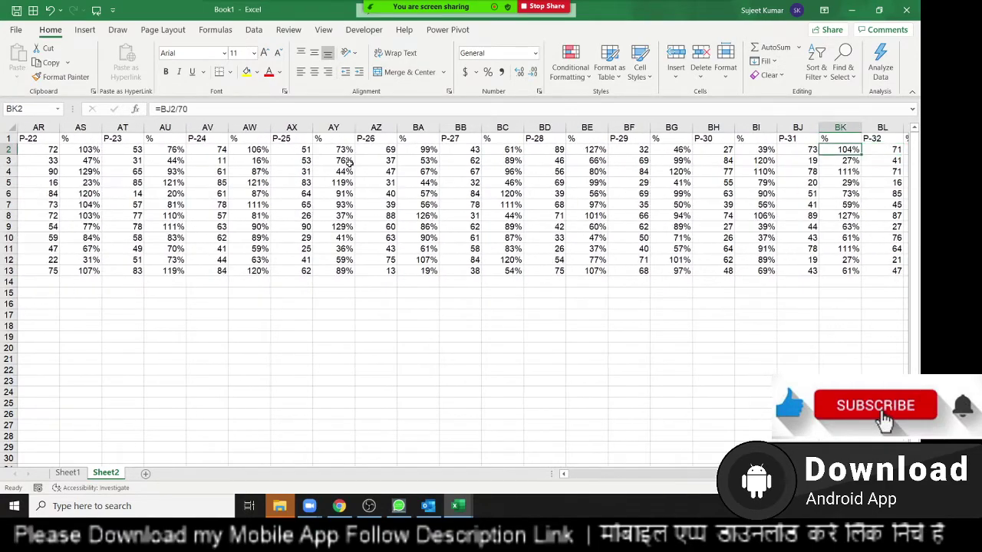
{"action": "key", "text": "Left"}
{"action": "key", "text": "Left"}
{"action": "key", "text": "Left"}
{"action": "key", "text": "Left"}
{"action": "key", "text": "Left"}
{"action": "key", "text": "Left"}
{"action": "key", "text": "Left"}
{"action": "key", "text": "Left"}
{"action": "key", "text": "Left"}
{"action": "key", "text": "Left"}
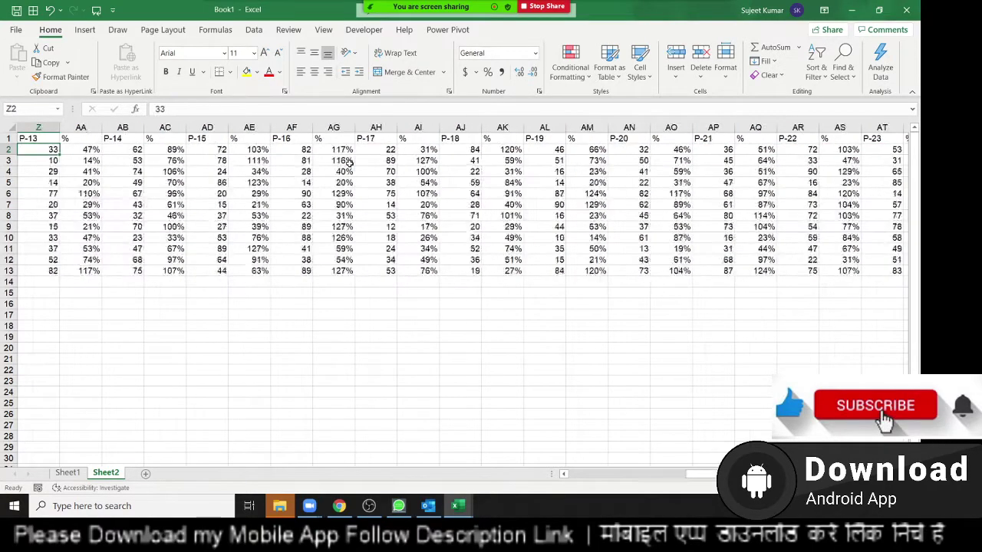
{"action": "key", "text": "Left"}
{"action": "key", "text": "Left"}
{"action": "key", "text": "Left"}
{"action": "key", "text": "Left"}
{"action": "key", "text": "Left"}
{"action": "key", "text": "Left"}
{"action": "key", "text": "Left"}
{"action": "key", "text": "Left"}
{"action": "key", "text": "Left"}
{"action": "key", "text": "Left"}
{"action": "key", "text": "Left"}
{"action": "key", "text": "Left"}
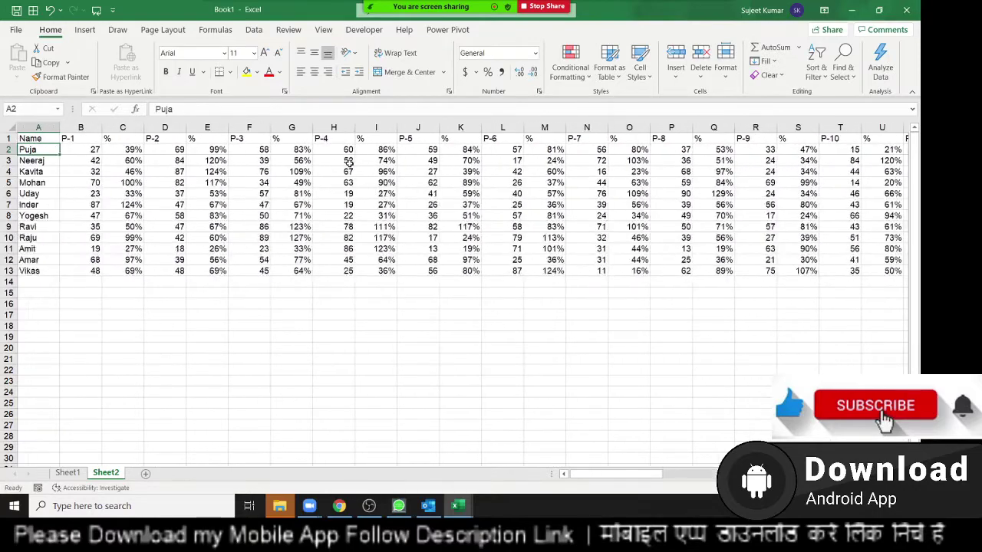
Step: Open the Zoom participant list, then close Book1 without saving
{"action": "mouse_move", "coordinate": [430, 8]}
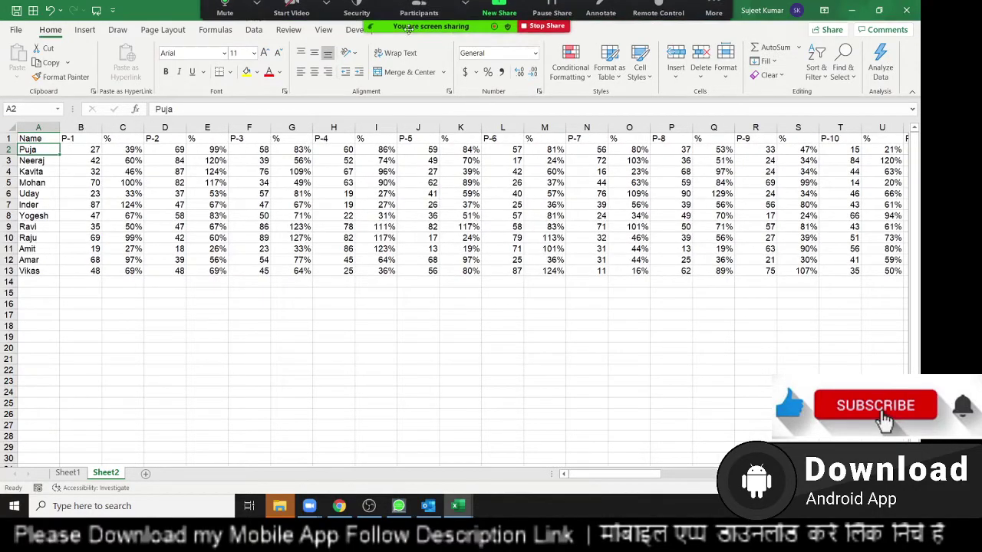
{"action": "left_click", "coordinate": [412, 25]}
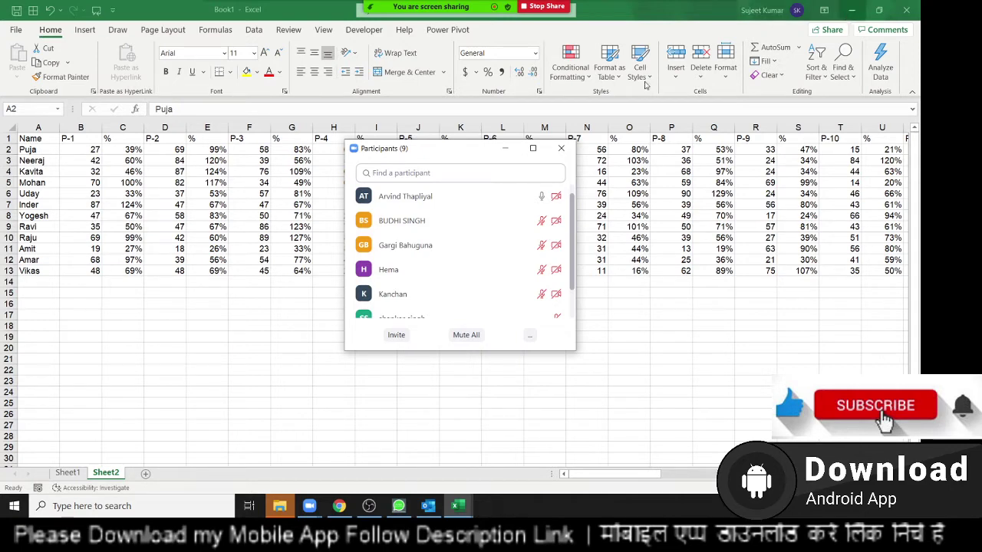
{"action": "left_click", "coordinate": [907, 11]}
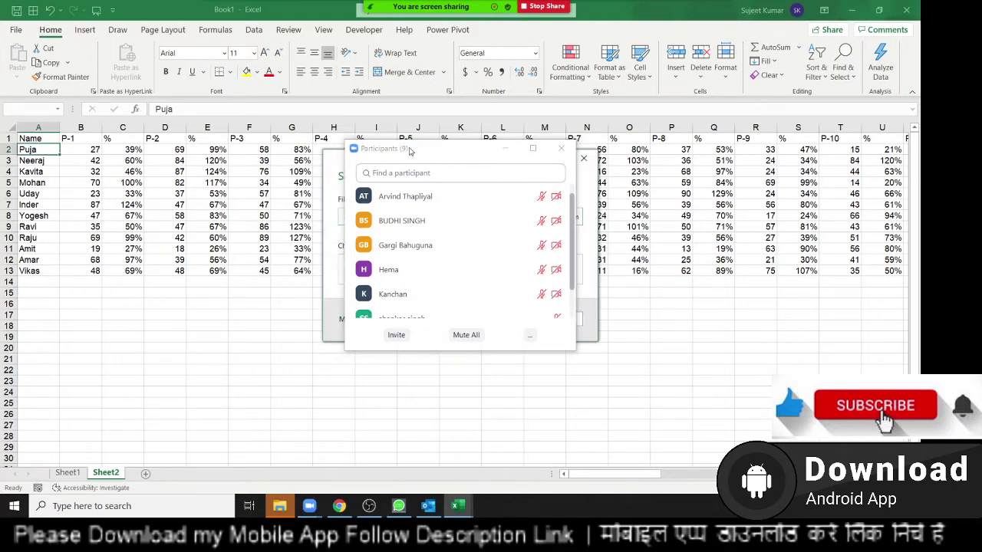
{"action": "left_click_drag", "start_coordinate": [406, 150], "coordinate": [690, 157]}
{"action": "left_click", "coordinate": [509, 319]}
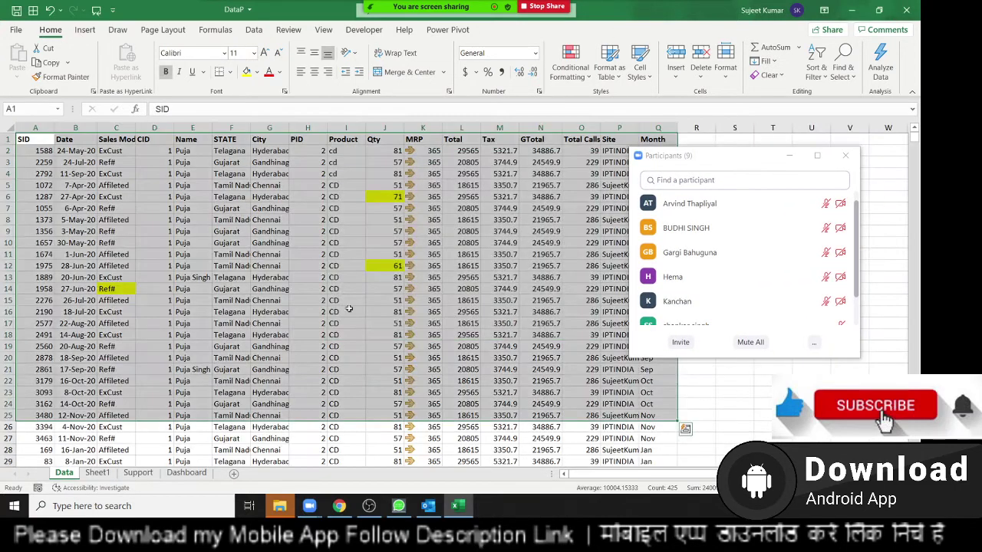
Step: Select cells G11, A2 and the SID header A1 on the DataP sheet
{"action": "left_click", "coordinate": [257, 256]}
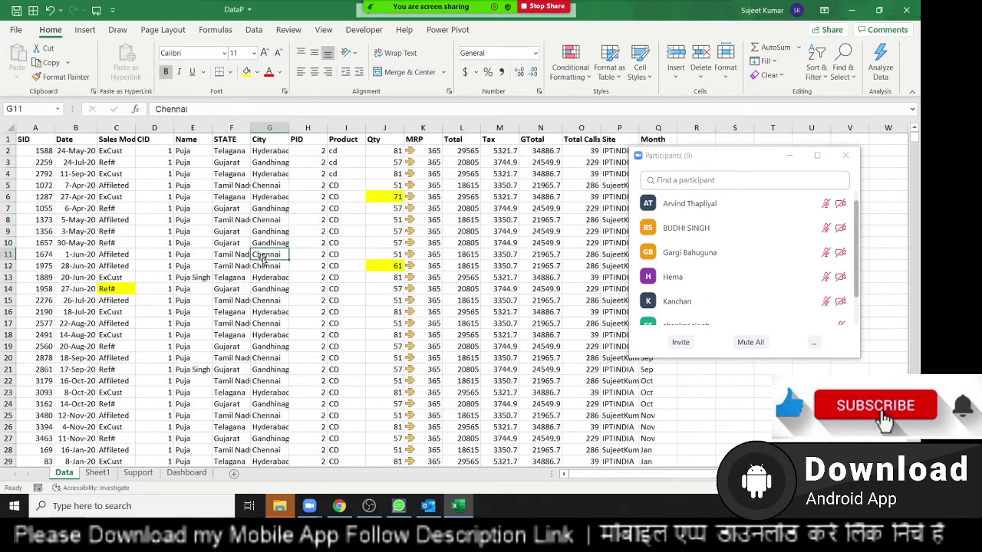
{"action": "left_click", "coordinate": [41, 149]}
{"action": "left_click", "coordinate": [35, 141]}
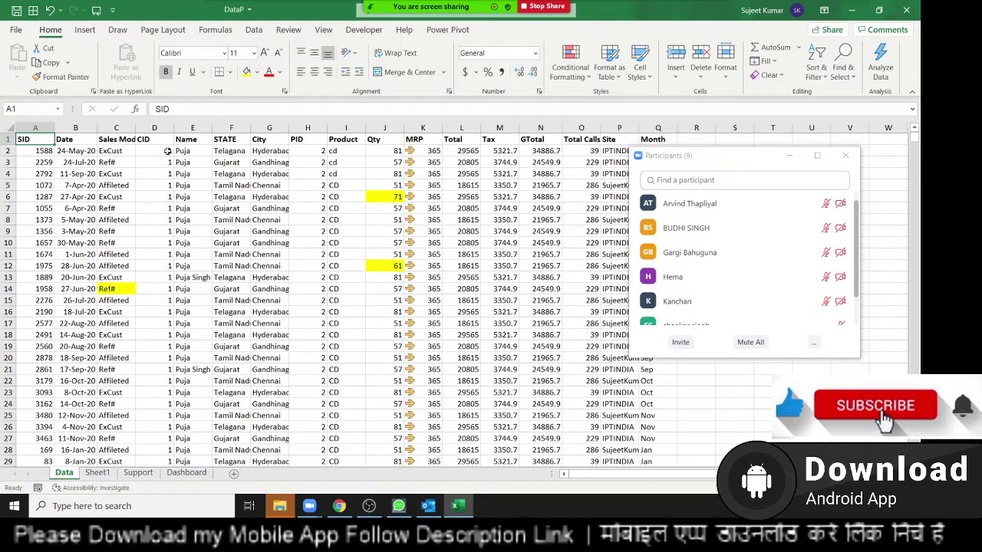
Step: Scroll the participant list, open participants' More options, then close the panel
{"action": "mouse_move", "coordinate": [856, 285]}
{"action": "left_mouse_down"}
{"action": "mouse_move", "coordinate": [861, 303]}
{"action": "mouse_move", "coordinate": [872, 209]}
{"action": "left_mouse_up"}
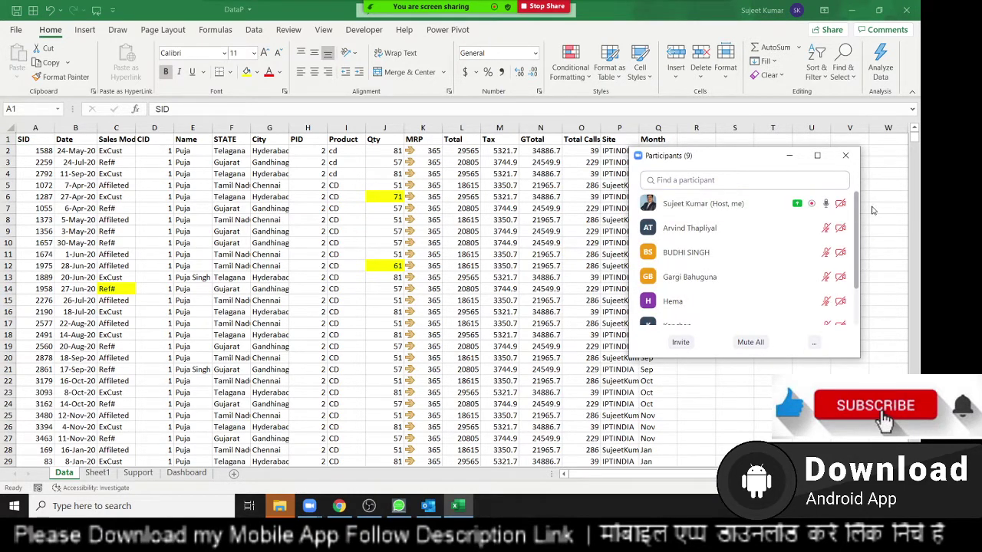
{"action": "left_click", "coordinate": [824, 227]}
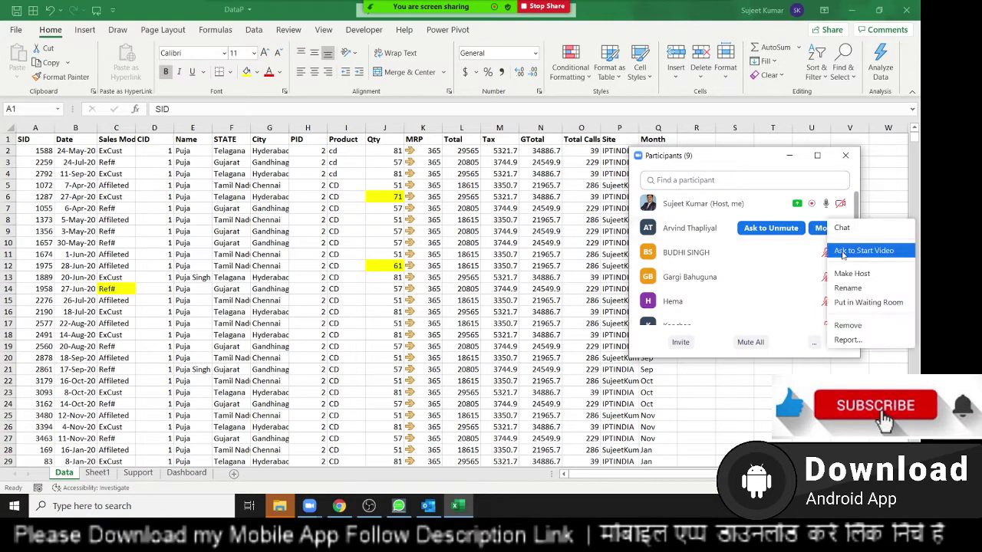
{"action": "left_click", "coordinate": [812, 290]}
{"action": "left_click", "coordinate": [821, 277]}
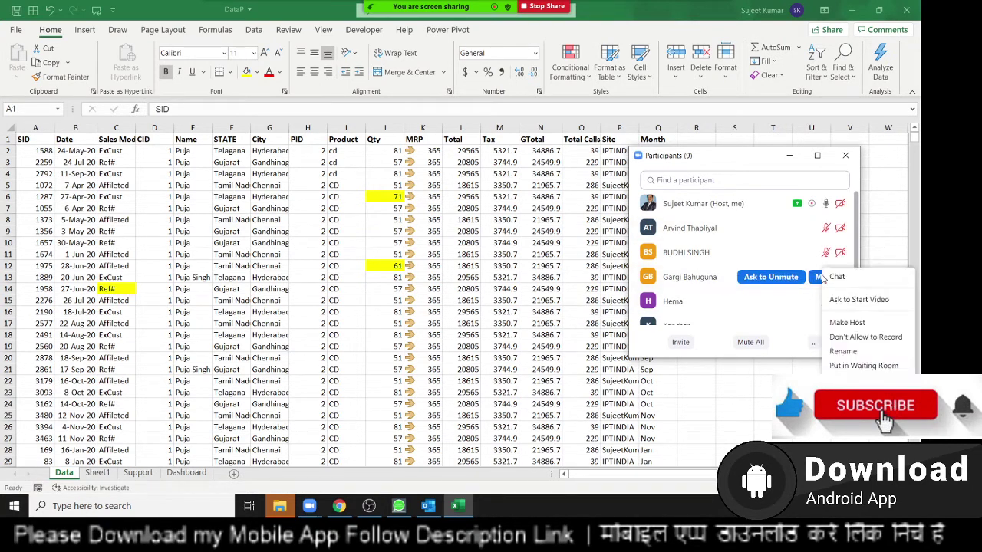
{"action": "left_click", "coordinate": [846, 154]}
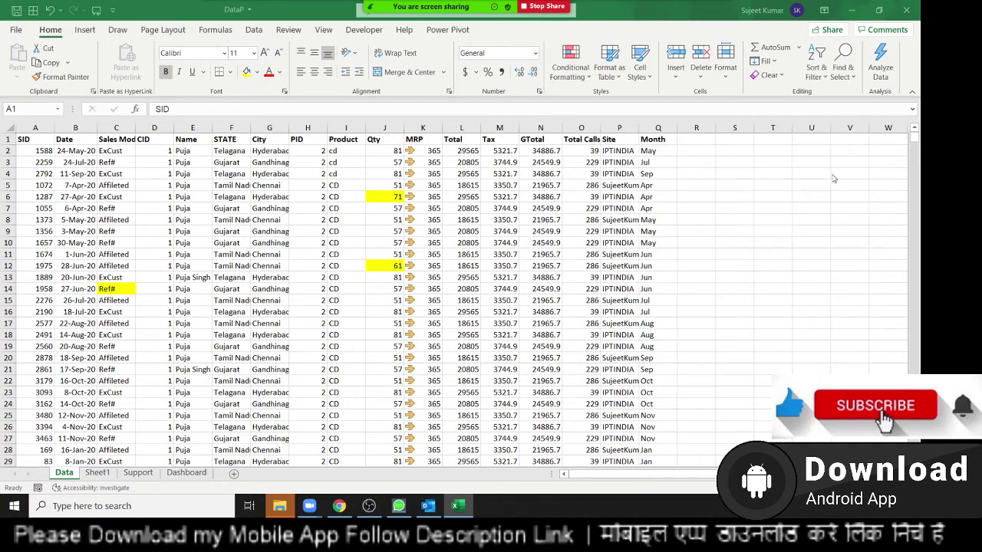
{"action": "left_click", "coordinate": [369, 506]}
{"action": "left_click", "coordinate": [369, 506]}
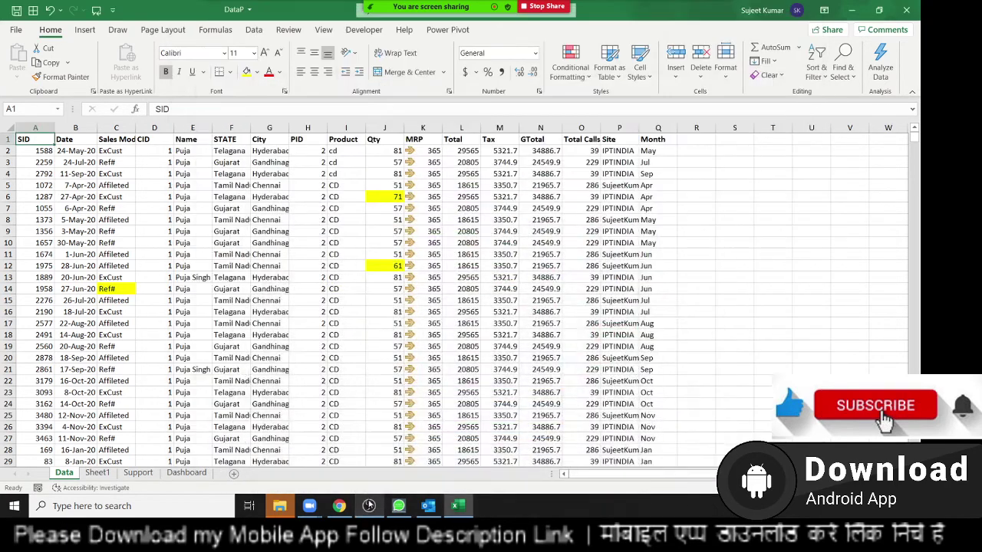
{"action": "left_click", "coordinate": [121, 233]}
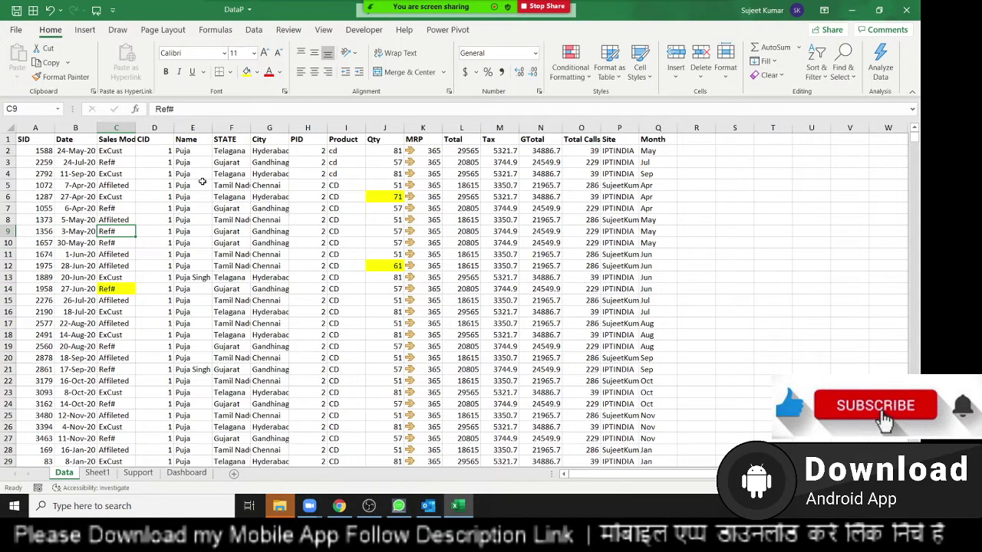
{"action": "left_click_drag", "start_coordinate": [587, 173], "coordinate": [589, 231]}
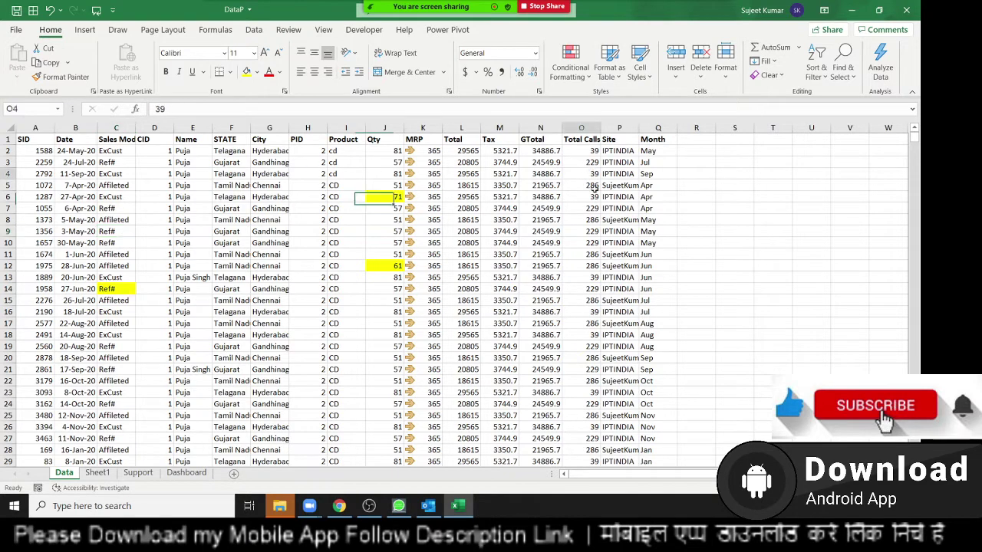
{"action": "left_click_drag", "start_coordinate": [664, 313], "coordinate": [22, 144]}
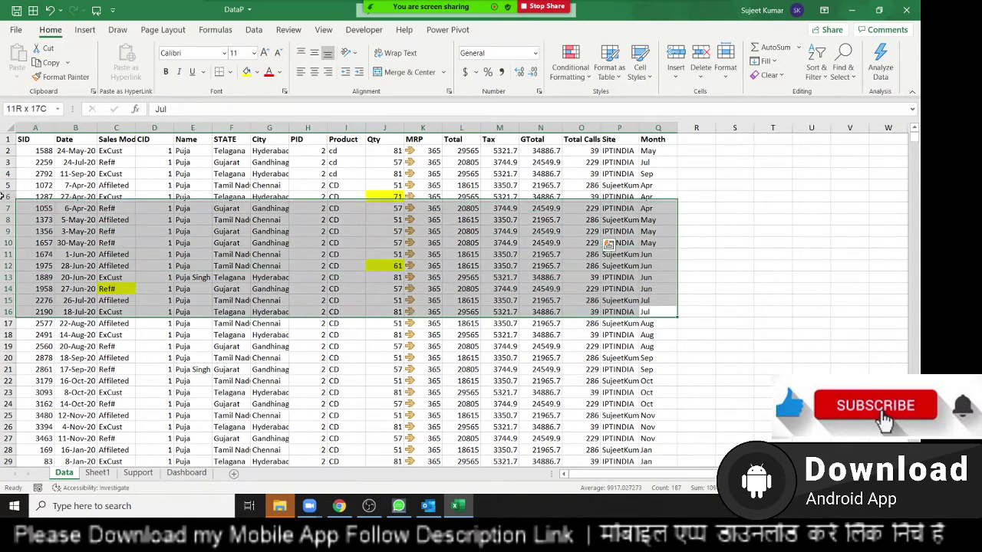
{"action": "left_click", "coordinate": [93, 185]}
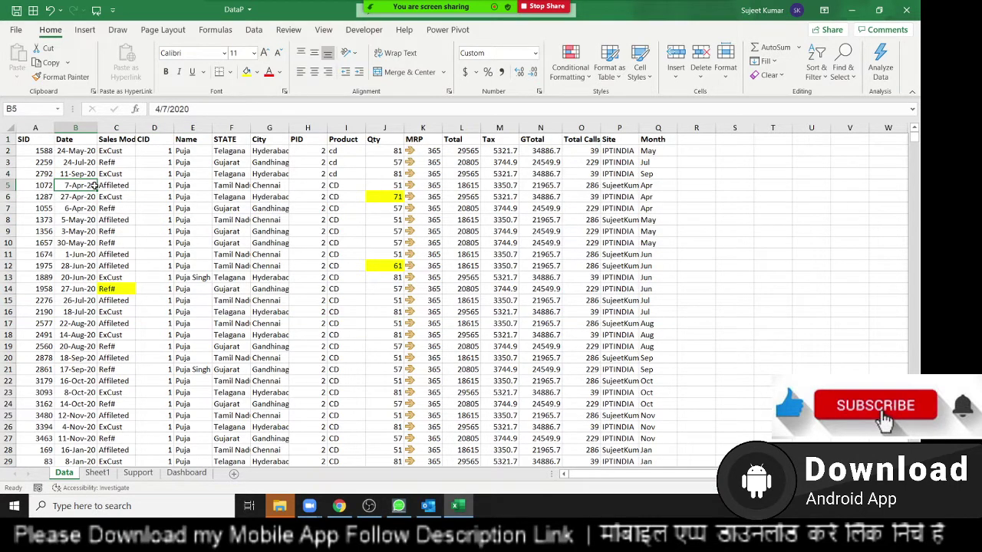
{"action": "left_click", "coordinate": [33, 139]}
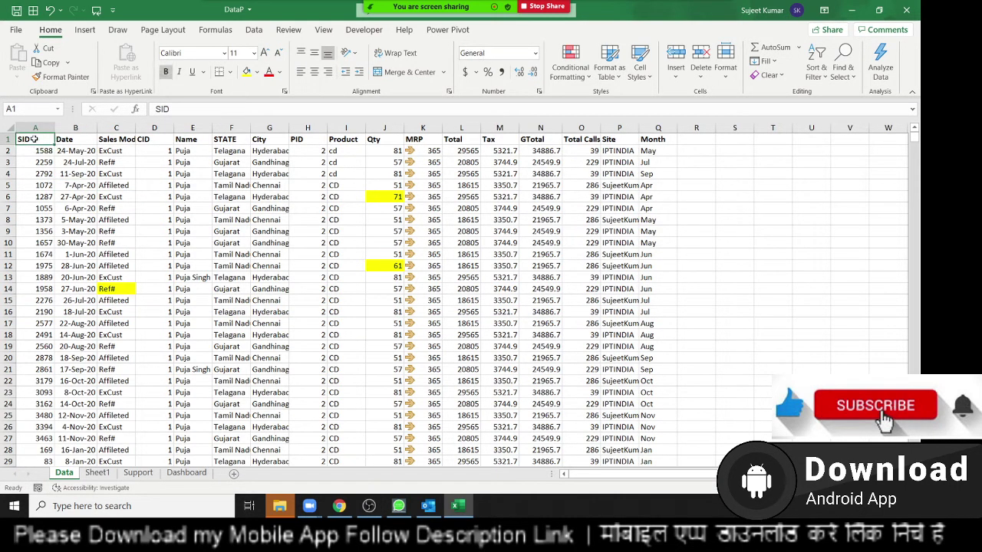
{"action": "key", "text": "Right"}
{"action": "key", "text": "Right"}
{"action": "key", "text": "Right"}
{"action": "key", "text": "Right"}
{"action": "key", "text": "Right"}
{"action": "key", "text": "Right"}
{"action": "key", "text": "Right"}
{"action": "key", "text": "Right"}
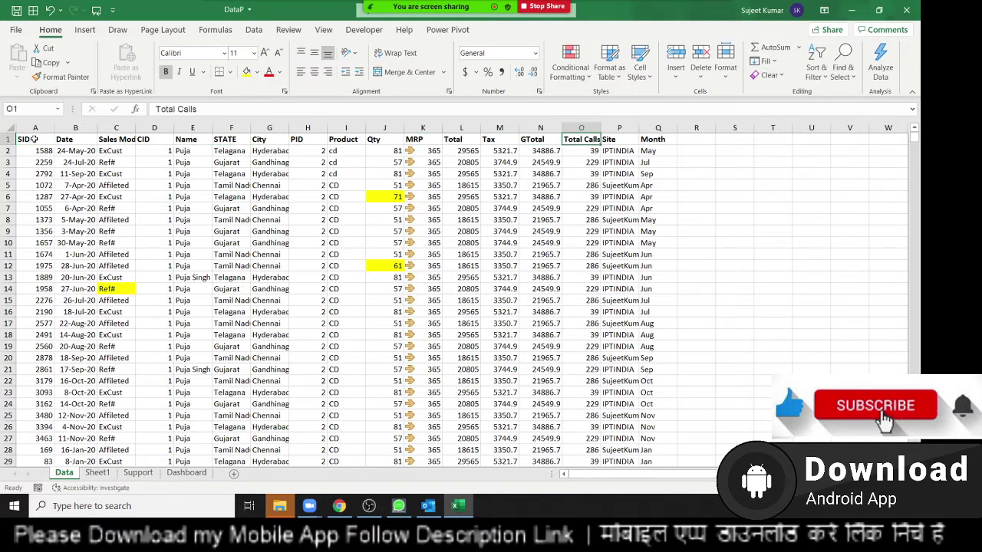
{"action": "key", "text": "Right"}
{"action": "key", "text": "Right"}
{"action": "key", "text": "Left"}
{"action": "key", "text": "Left"}
{"action": "key", "text": "Left"}
{"action": "key", "text": "Left"}
{"action": "key", "text": "Left"}
{"action": "key", "text": "Left"}
{"action": "key", "text": "Left"}
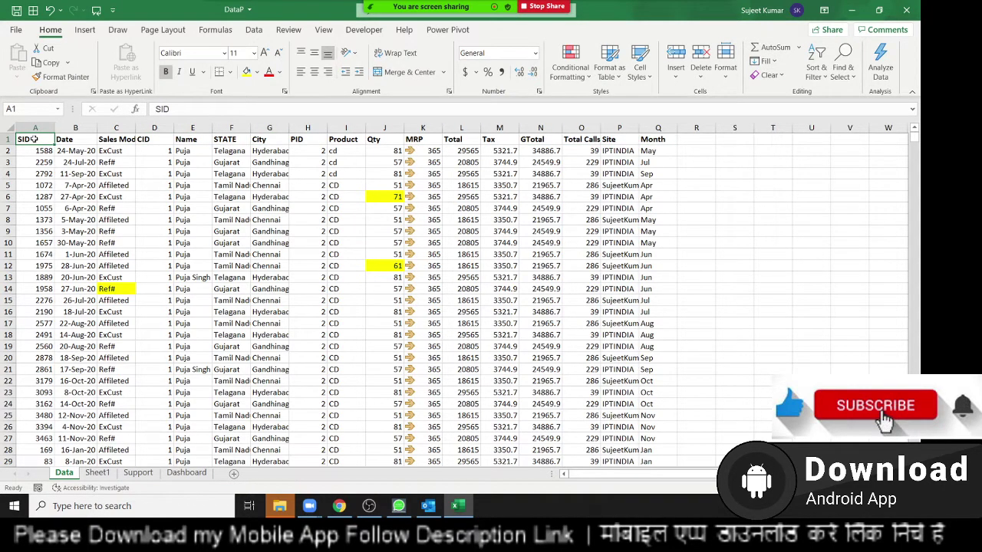
{"action": "key", "text": "Right"}
{"action": "key", "text": "Right"}
{"action": "key", "text": "Right"}
{"action": "key", "text": "Right"}
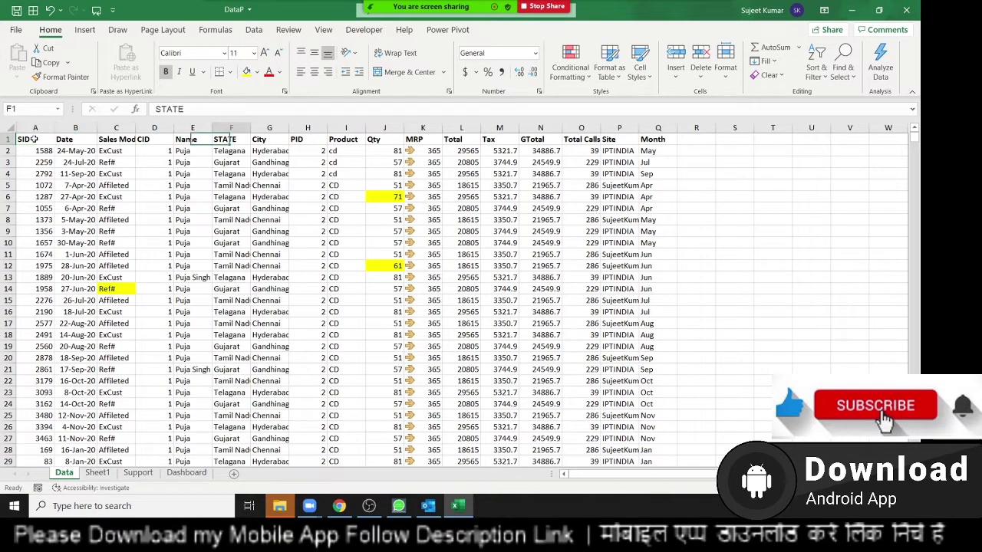
{"action": "key", "text": "Right"}
{"action": "key", "text": "Right"}
{"action": "key", "text": "Right"}
{"action": "key", "text": "Right"}
{"action": "key", "text": "Right"}
{"action": "key", "text": "Right"}
{"action": "key", "text": "Right"}
{"action": "key", "text": "Right"}
{"action": "key", "text": "Left"}
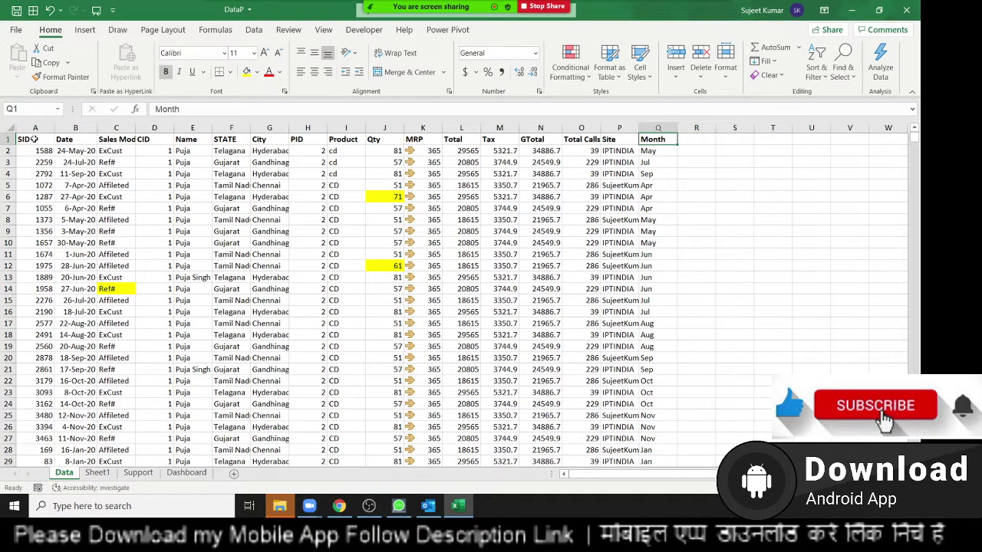
{"action": "key", "text": "ctrl+shift+Left"}
{"action": "key", "text": "Down"}
{"action": "key", "text": "Down"}
{"action": "key", "text": "Down"}
{"action": "key", "text": "Down"}
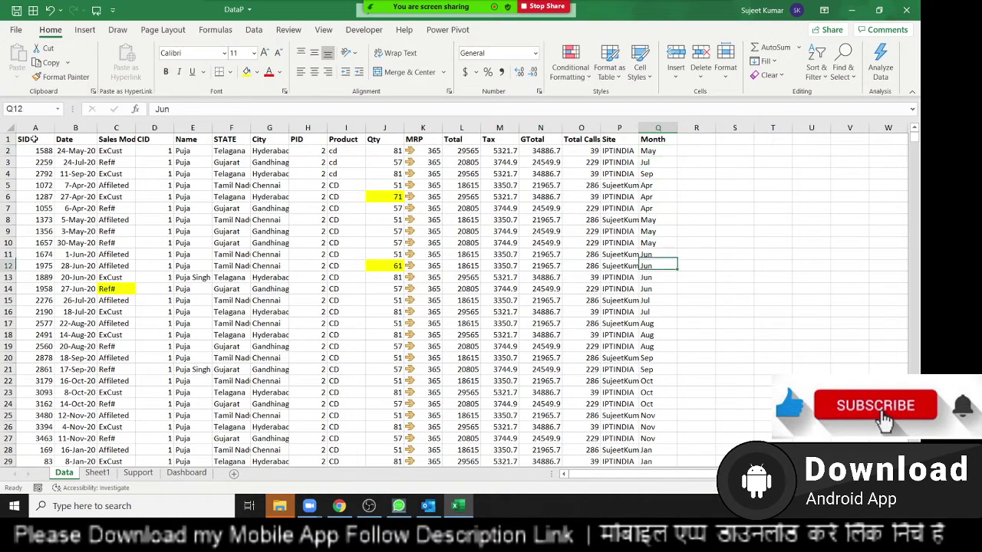
{"action": "key", "text": "Down"}
{"action": "key", "text": "Down"}
{"action": "key", "text": "shift+space"}
{"action": "key", "text": "ctrl+shift+plus"}
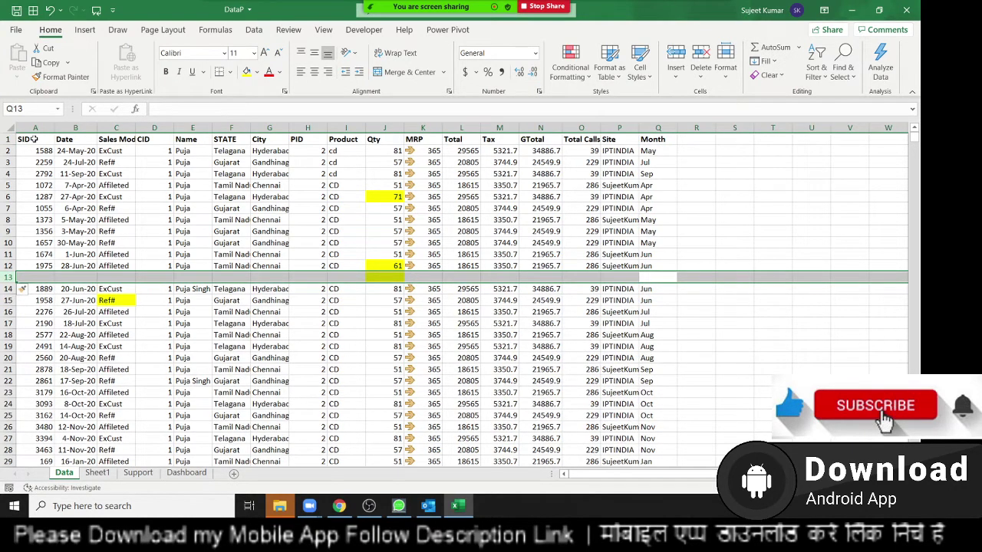
{"action": "key", "text": "ctrl+minus"}
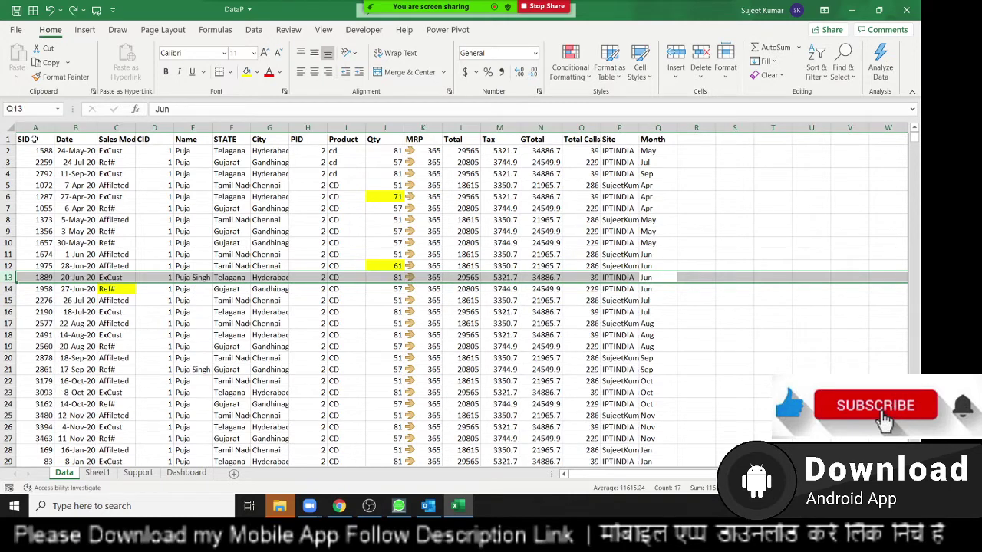
{"action": "key", "text": "ctrl+Up"}
{"action": "key", "text": "Home"}
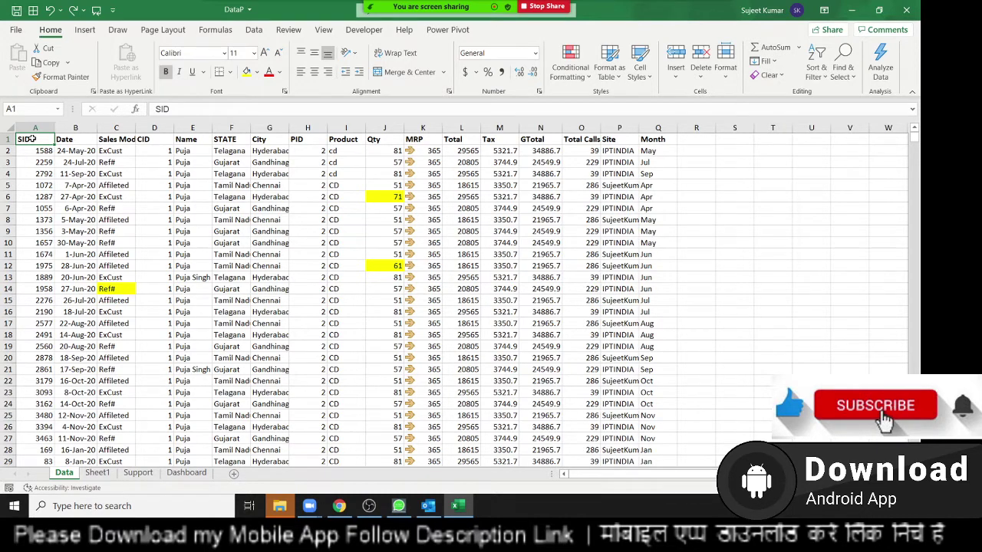
{"action": "left_click", "coordinate": [86, 31]}
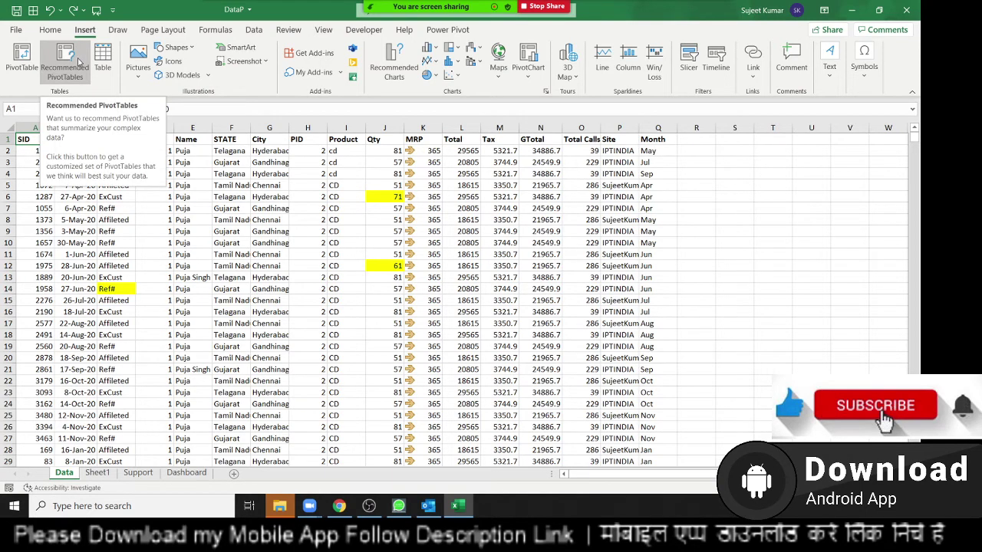
{"action": "left_click", "coordinate": [80, 61]}
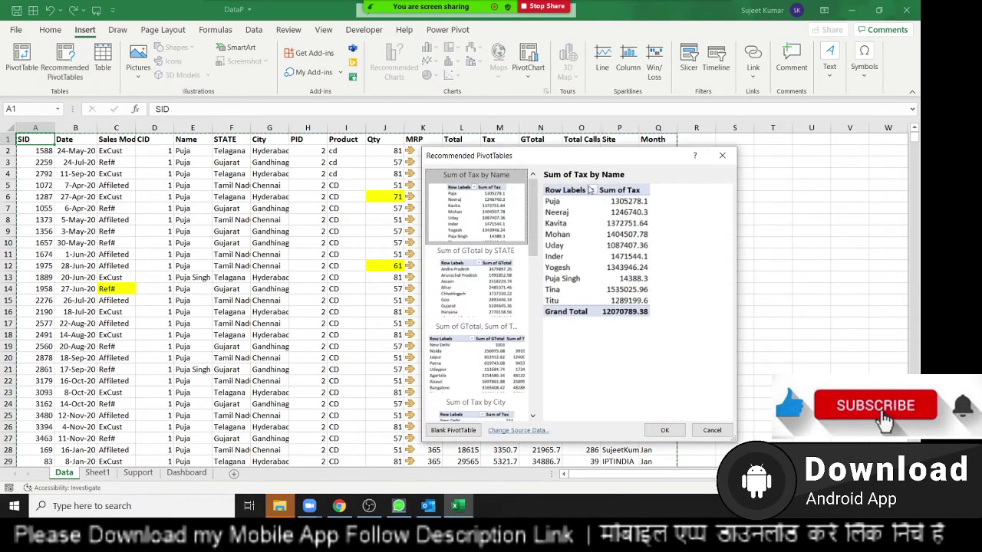
{"action": "left_click_drag", "start_coordinate": [572, 157], "coordinate": [476, 111]}
{"action": "mouse_move", "coordinate": [441, 163]}
{"action": "left_mouse_down"}
{"action": "mouse_move", "coordinate": [458, 363]}
{"action": "mouse_move", "coordinate": [461, 246]}
{"action": "left_mouse_up"}
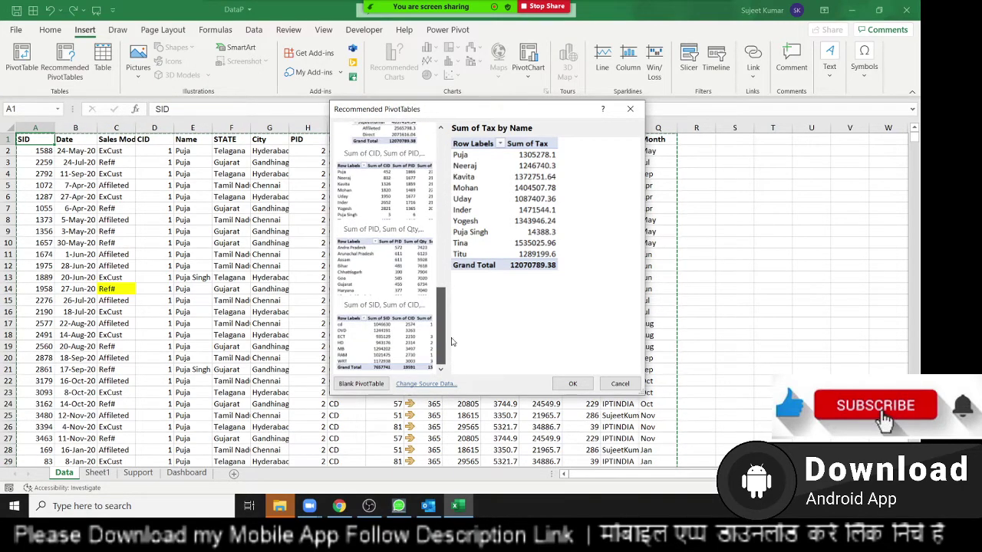
{"action": "left_click_drag", "start_coordinate": [461, 246], "coordinate": [461, 156]}
{"action": "left_click", "coordinate": [383, 238]}
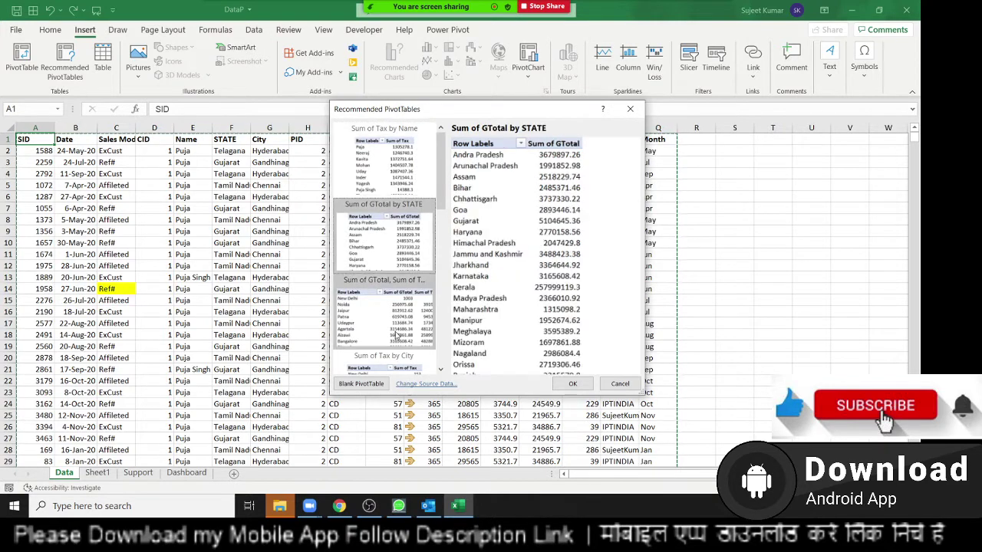
{"action": "left_click", "coordinate": [383, 315]}
{"action": "scroll", "coordinate": [393, 301], "scroll_direction": "down", "scroll_amount": 3}
{"action": "left_click", "coordinate": [389, 267]}
{"action": "left_click", "coordinate": [391, 204]}
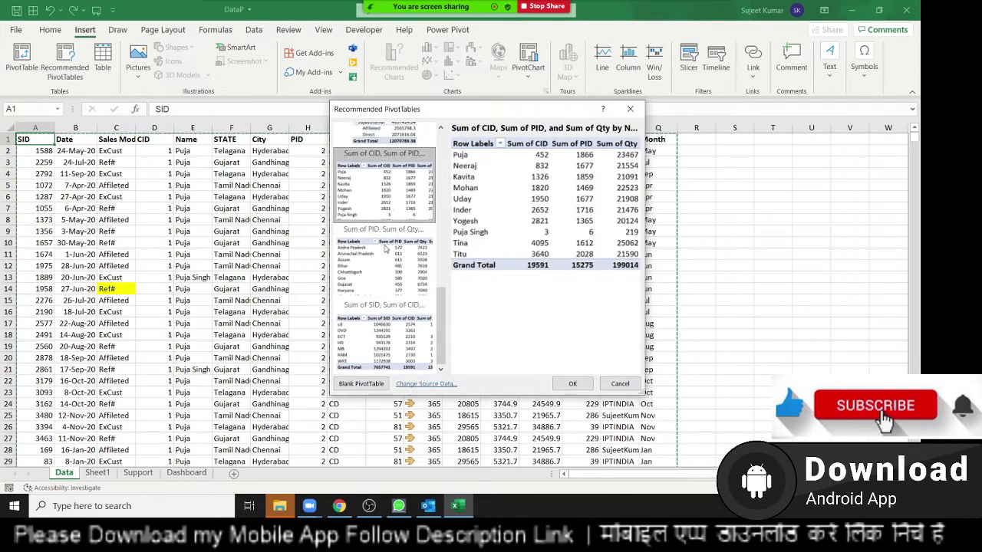
{"action": "left_click", "coordinate": [392, 367]}
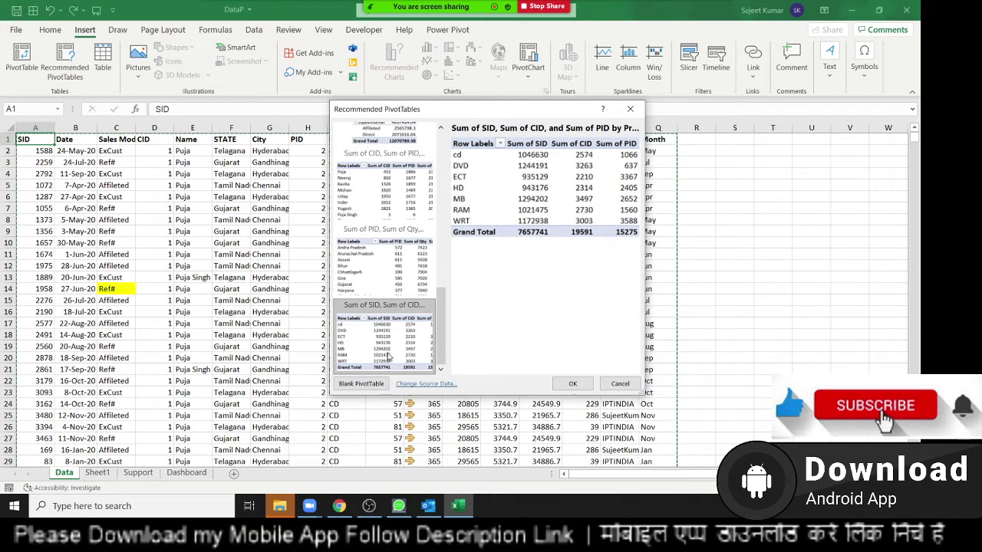
Step: Create a blank PivotTable from the Data table on a new worksheet
{"action": "left_click", "coordinate": [620, 383]}
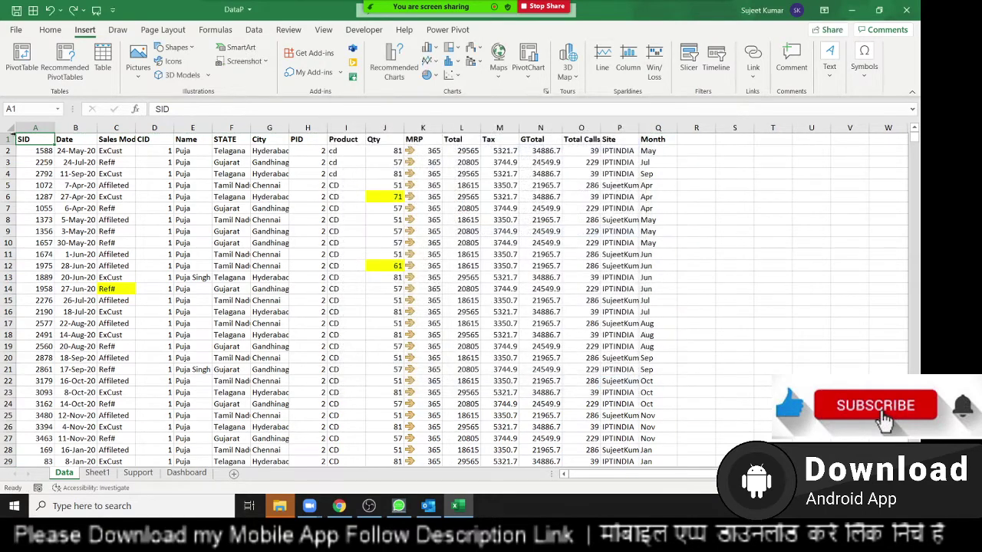
{"action": "left_click", "coordinate": [27, 50]}
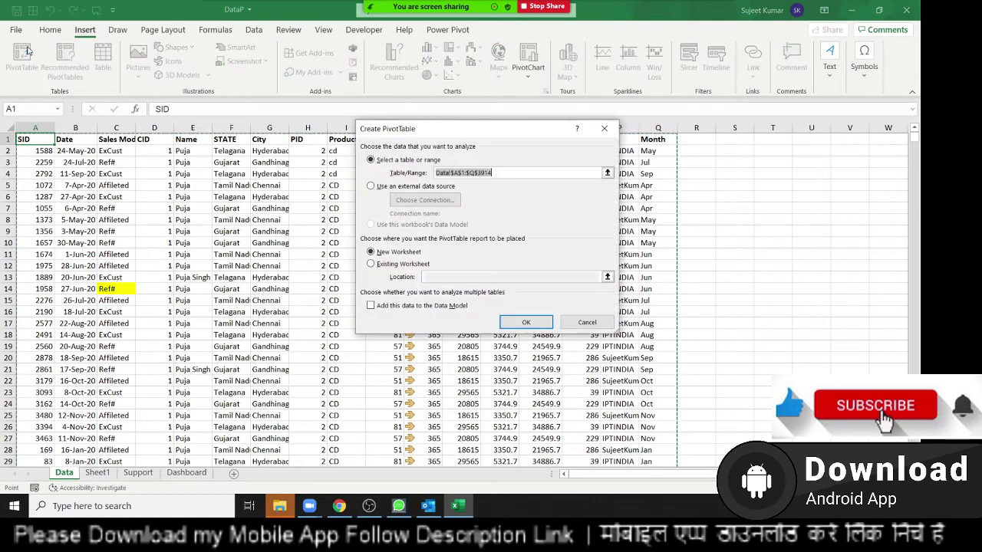
{"action": "left_click", "coordinate": [515, 322]}
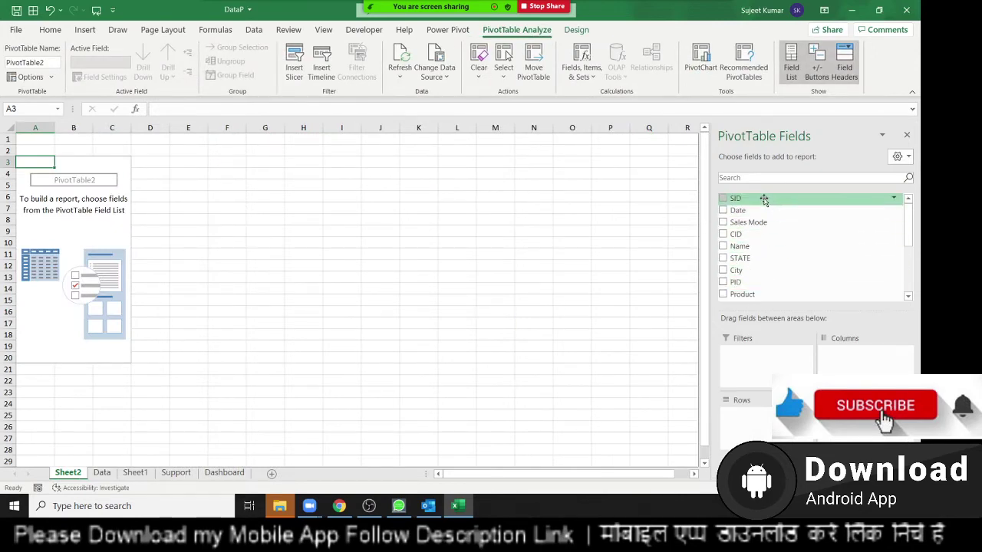
Step: Review the Data sheet's header row SID through Month, then view the empty pivot on Sheet2
{"action": "left_click", "coordinate": [102, 473]}
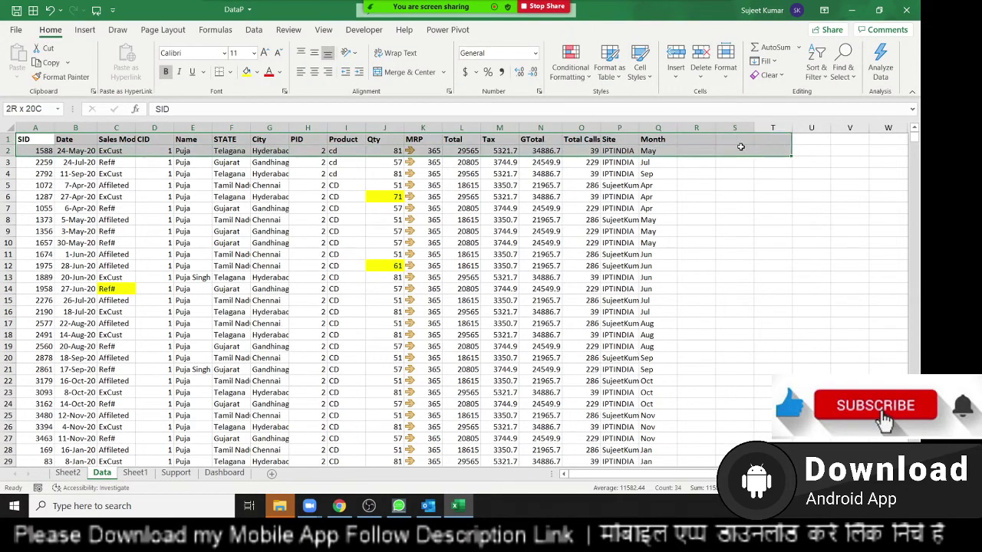
{"action": "left_click_drag", "start_coordinate": [47, 141], "coordinate": [660, 140]}
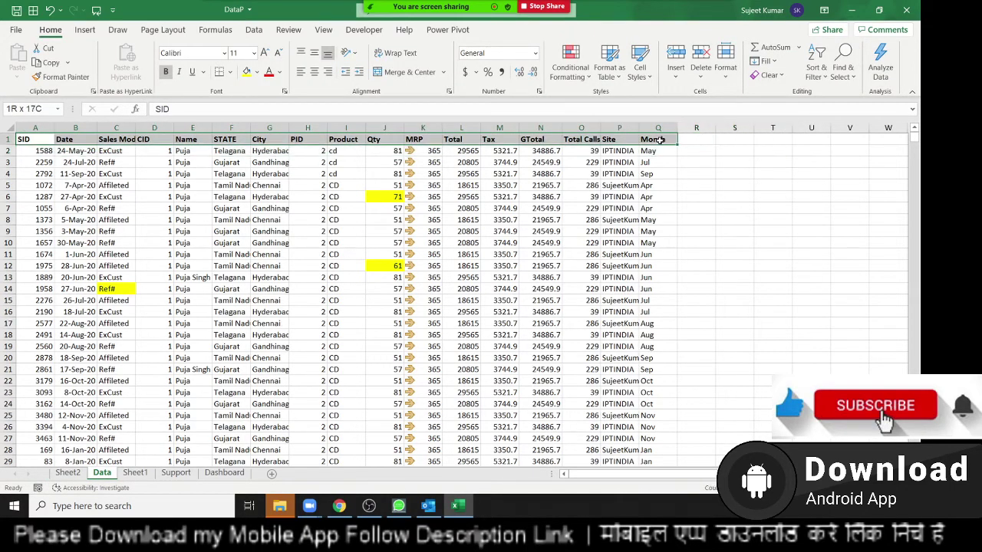
{"action": "left_click", "coordinate": [67, 473]}
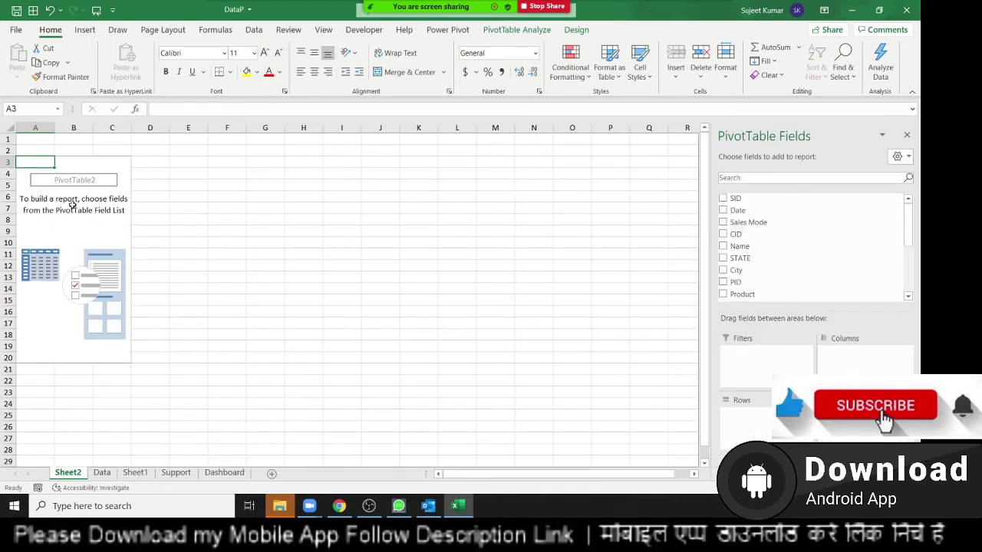
{"action": "left_click_drag", "start_coordinate": [73, 205], "coordinate": [105, 265]}
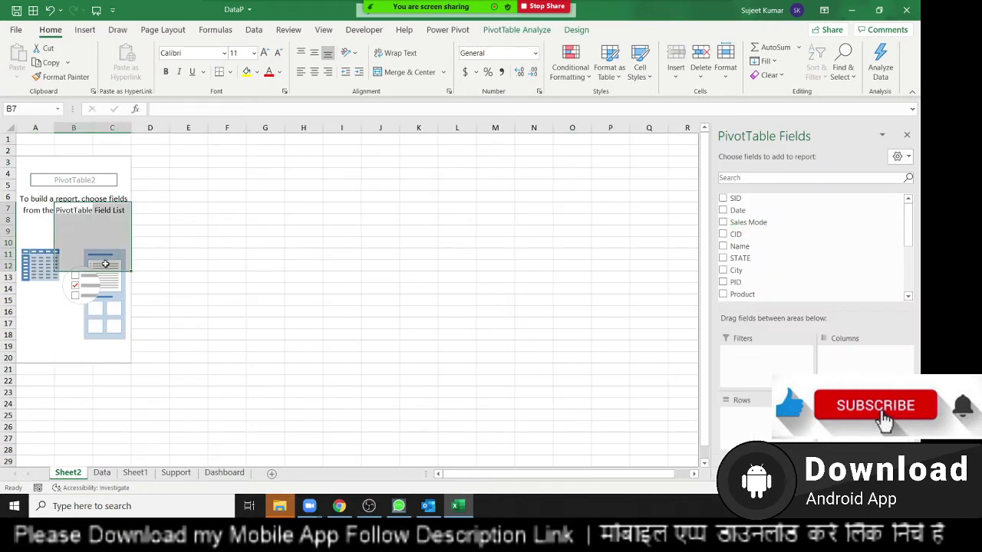
Step: Inspect the Sales Mode, Name and Qty columns on the Data sheet, then return to Sheet2
{"action": "left_click", "coordinate": [107, 474]}
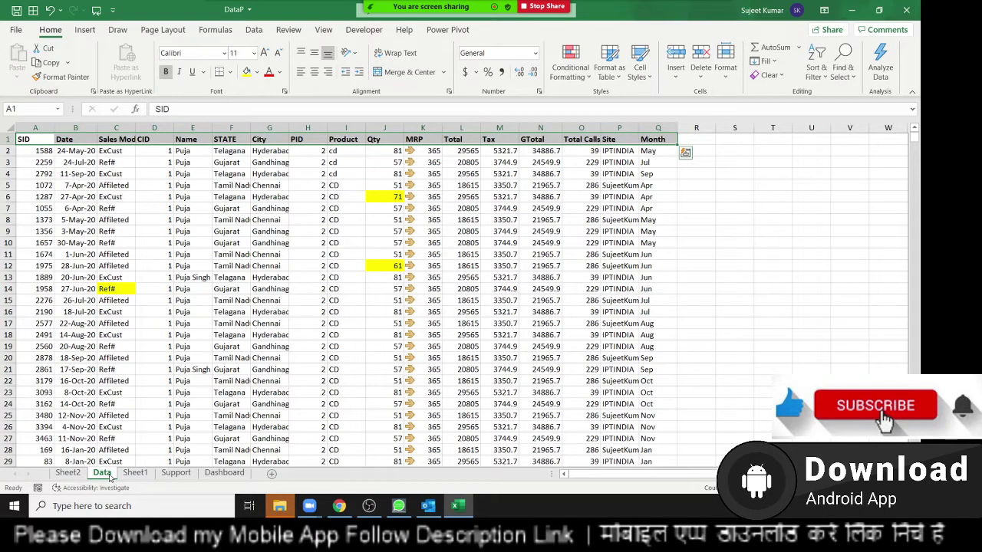
{"action": "left_click", "coordinate": [172, 221]}
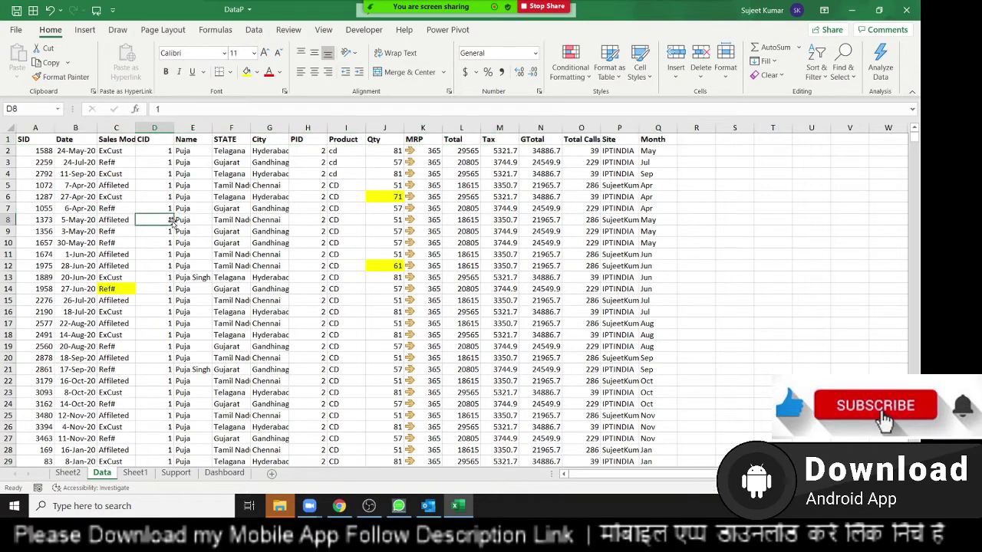
{"action": "left_click", "coordinate": [114, 128]}
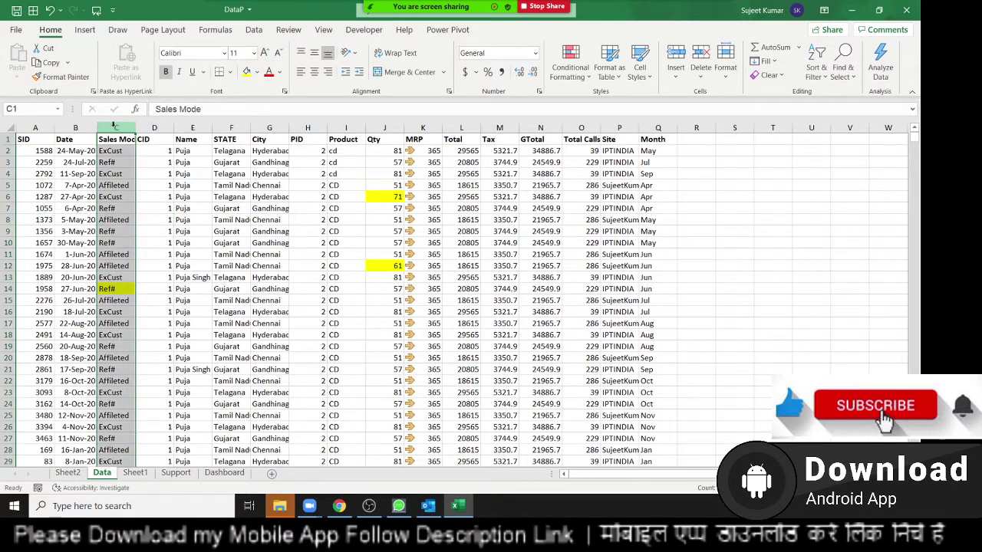
{"action": "left_click", "coordinate": [192, 127]}
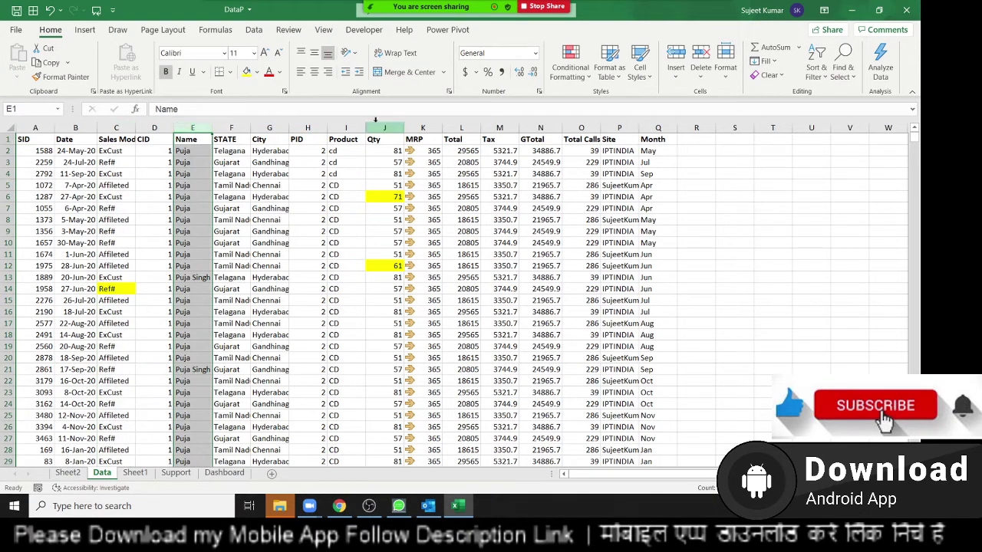
{"action": "left_click", "coordinate": [382, 127]}
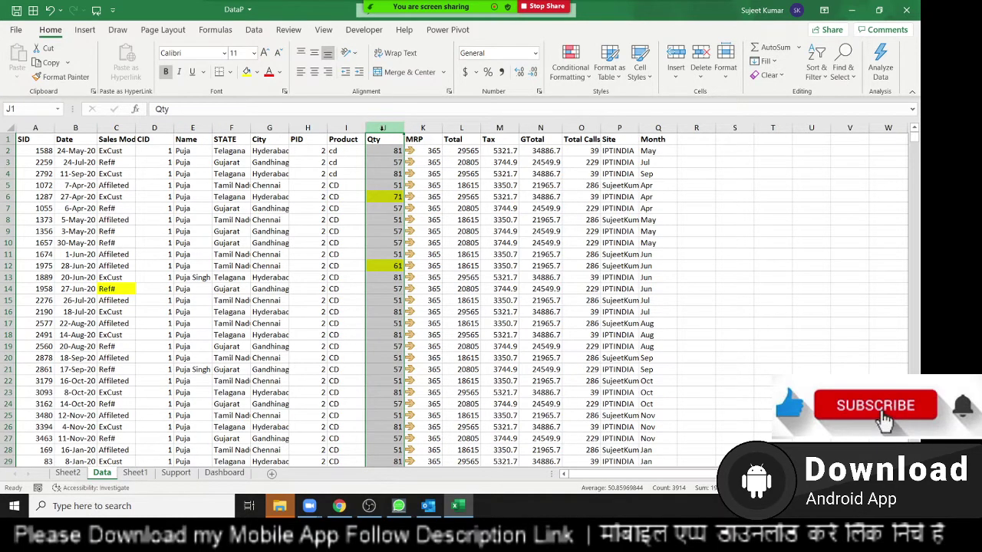
{"action": "left_click", "coordinate": [107, 127]}
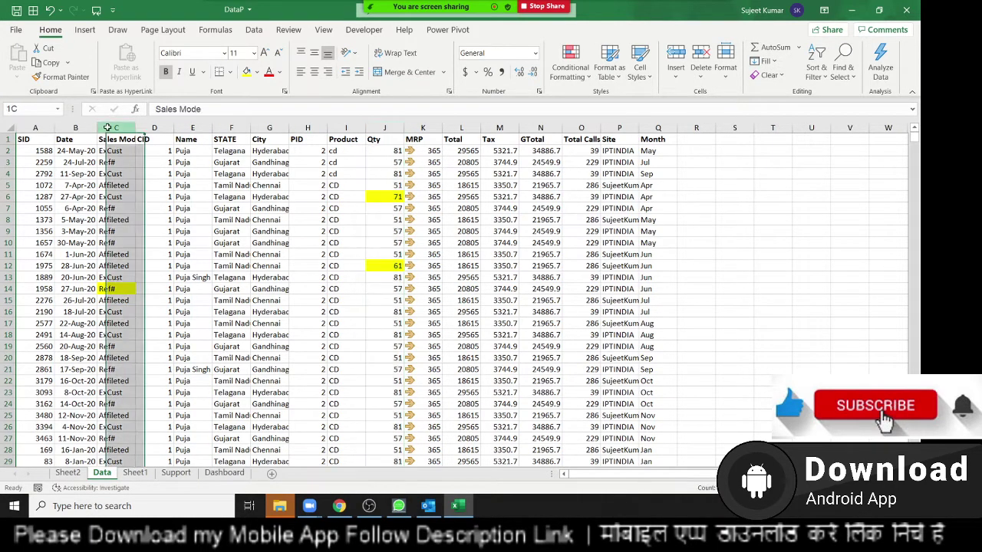
{"action": "left_click", "coordinate": [192, 127]}
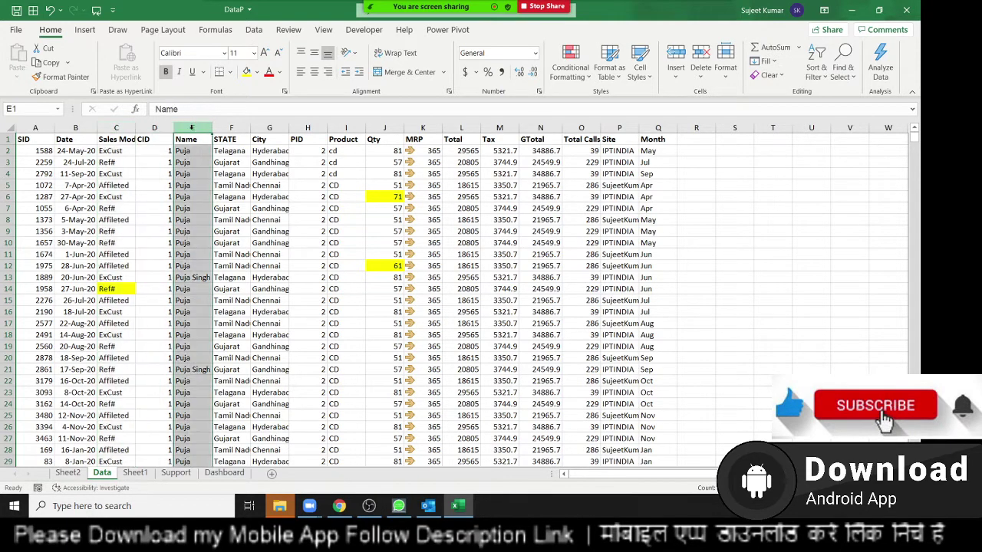
{"action": "left_click", "coordinate": [387, 128]}
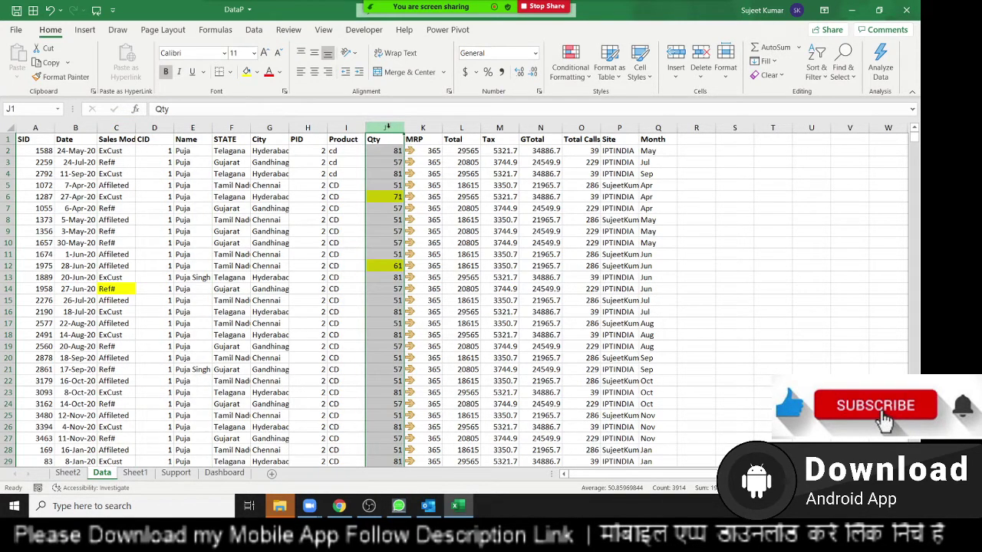
{"action": "left_click", "coordinate": [82, 475]}
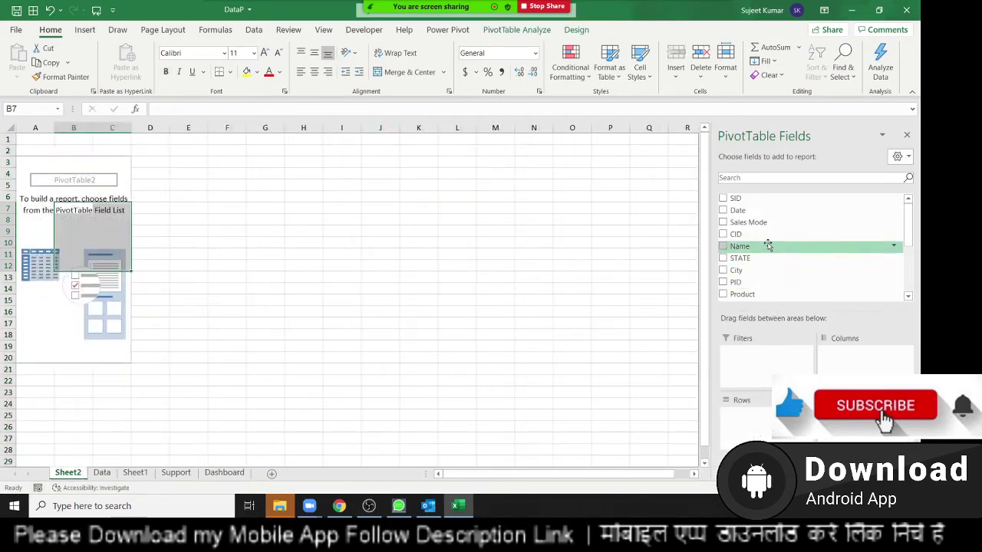
Step: Place Sales Mode in Rows, Name in Columns and Qty in Values
{"action": "left_click_drag", "start_coordinate": [767, 222], "coordinate": [774, 434]}
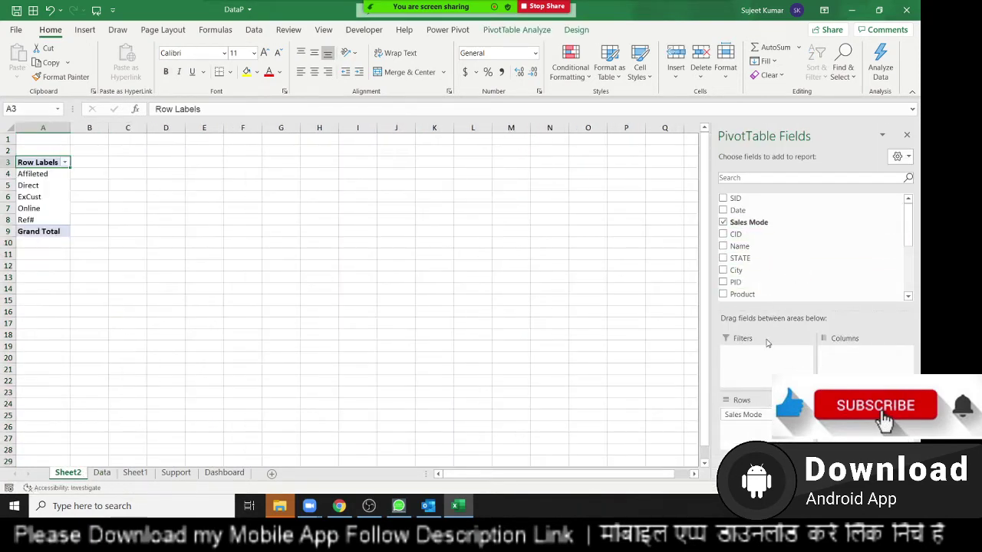
{"action": "left_click_drag", "start_coordinate": [769, 247], "coordinate": [837, 356]}
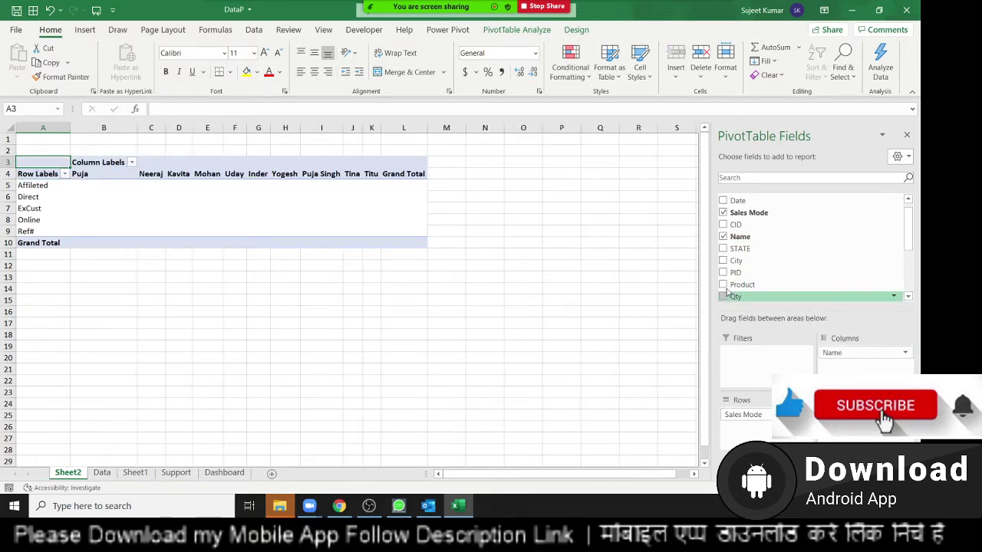
{"action": "left_click_drag", "start_coordinate": [734, 296], "coordinate": [867, 433]}
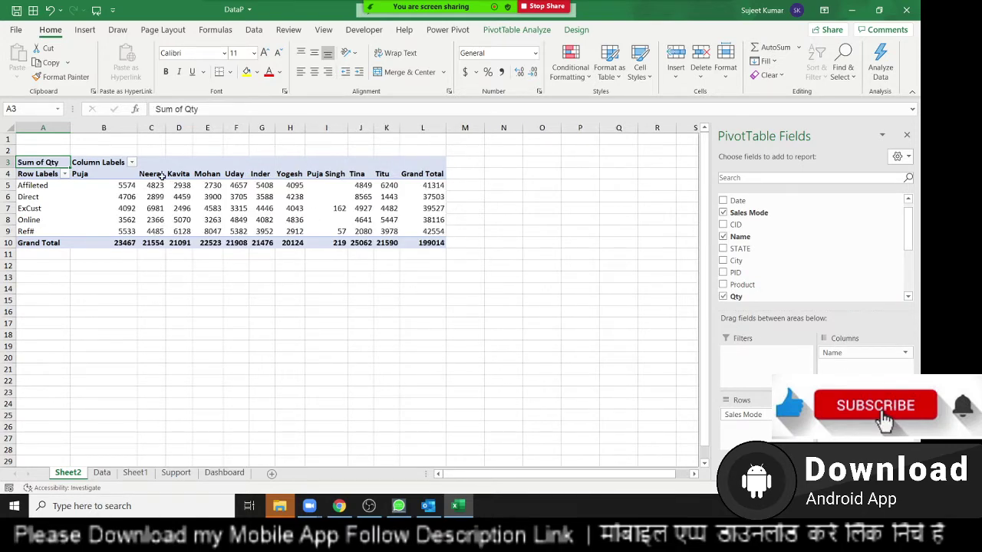
Step: Select the pivot's name headers, Sales Mode labels and Qty values to review them
{"action": "left_click_drag", "start_coordinate": [162, 175], "coordinate": [330, 177]}
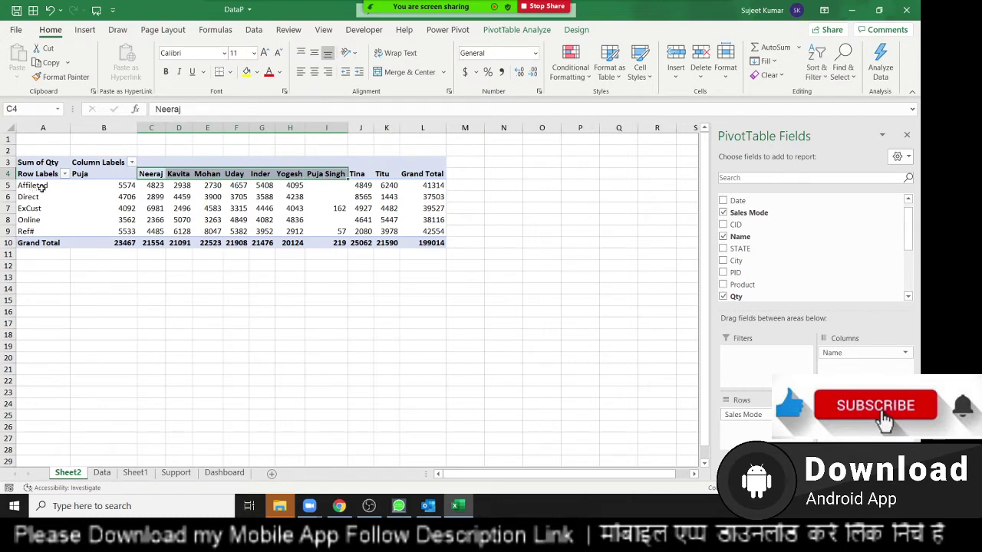
{"action": "left_click_drag", "start_coordinate": [37, 187], "coordinate": [38, 231]}
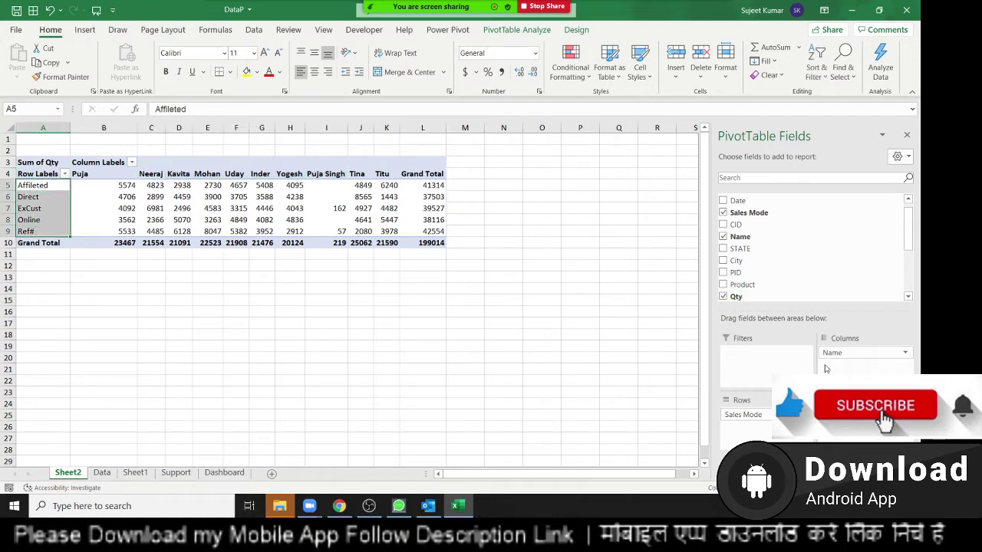
{"action": "mouse_move", "coordinate": [124, 196]}
{"action": "left_mouse_down"}
{"action": "mouse_move", "coordinate": [360, 210]}
{"action": "mouse_move", "coordinate": [439, 231]}
{"action": "left_mouse_up"}
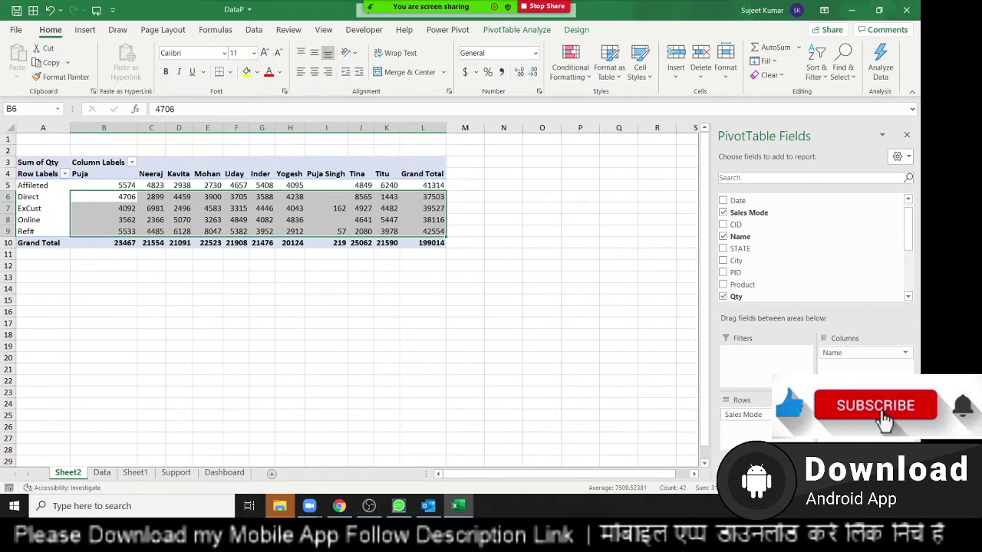
{"action": "left_click", "coordinate": [234, 309]}
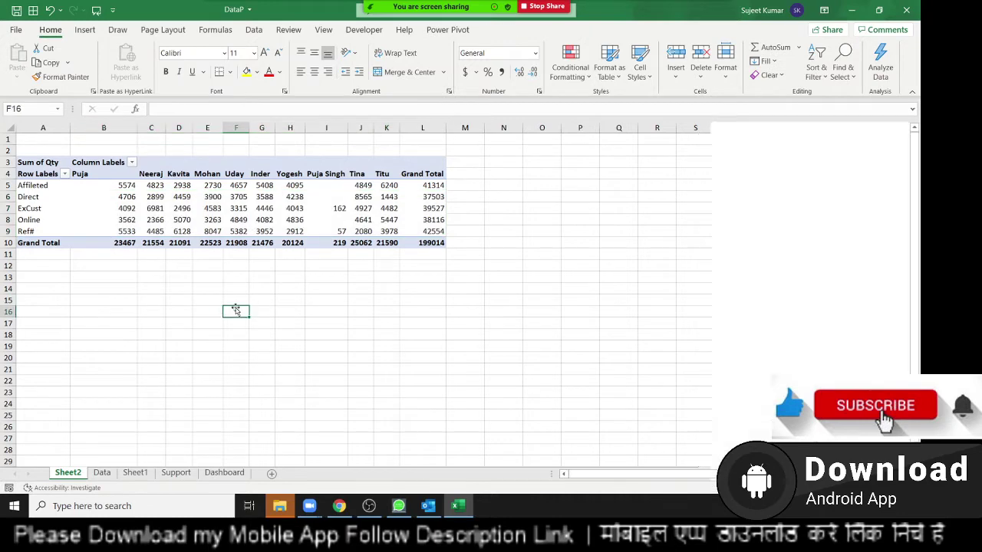
{"action": "left_click", "coordinate": [229, 220]}
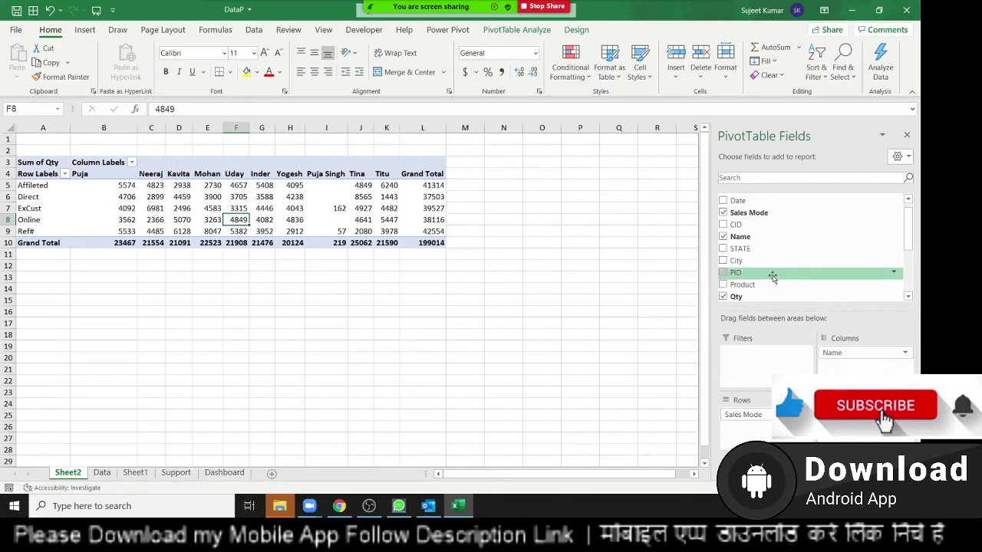
Step: Add MRP and Total to the pivot's Values
{"action": "scroll", "coordinate": [767, 272], "scroll_direction": "down", "scroll_amount": 1}
{"action": "left_click_drag", "start_coordinate": [737, 279], "coordinate": [866, 438]}
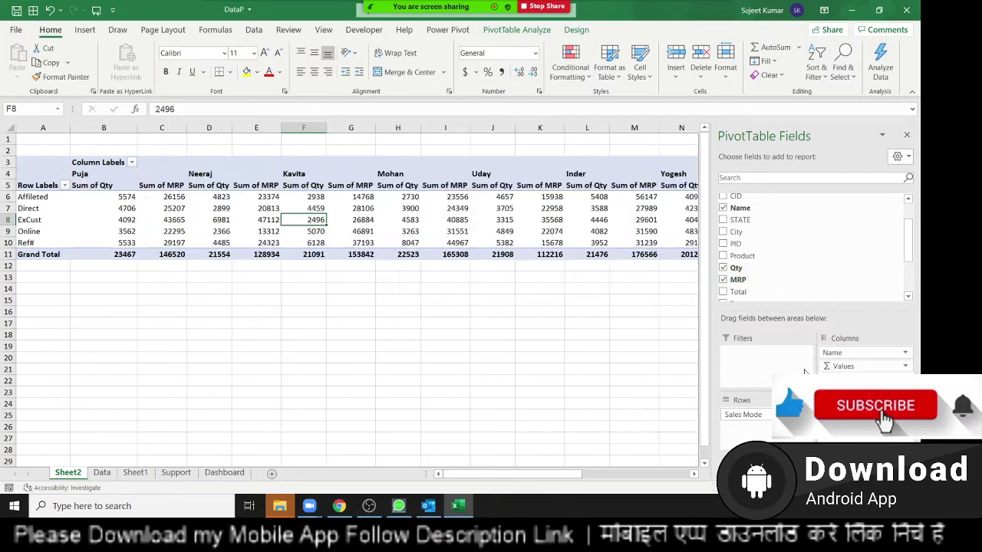
{"action": "left_click_drag", "start_coordinate": [738, 292], "coordinate": [865, 437]}
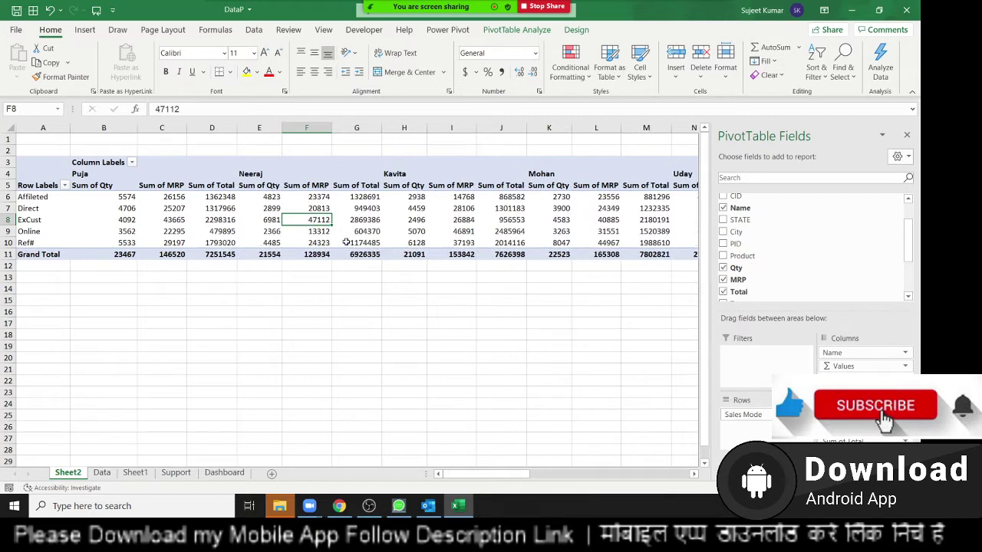
Step: Move Name from Columns into Rows beneath Sales Mode
{"action": "left_click_drag", "start_coordinate": [240, 175], "coordinate": [549, 197]}
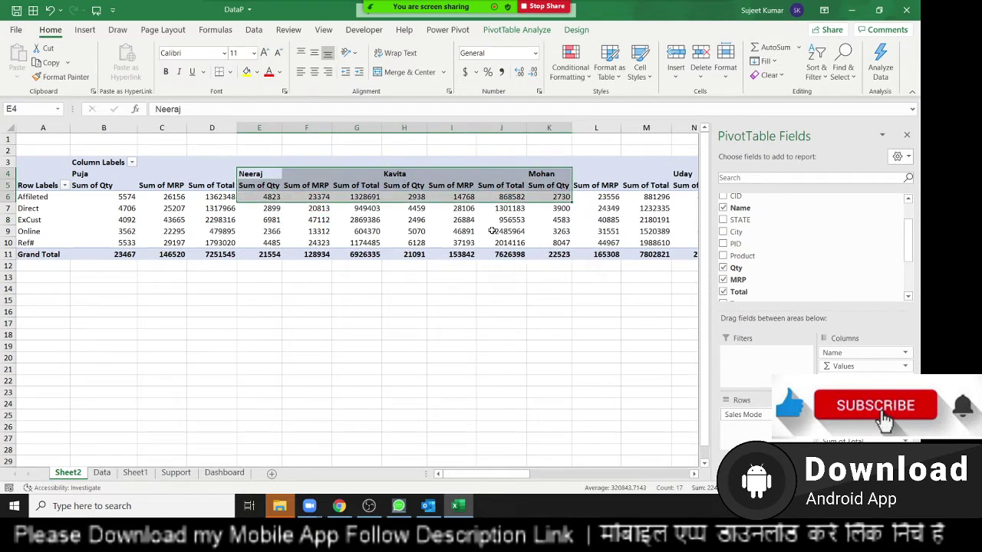
{"action": "left_click", "coordinate": [491, 221]}
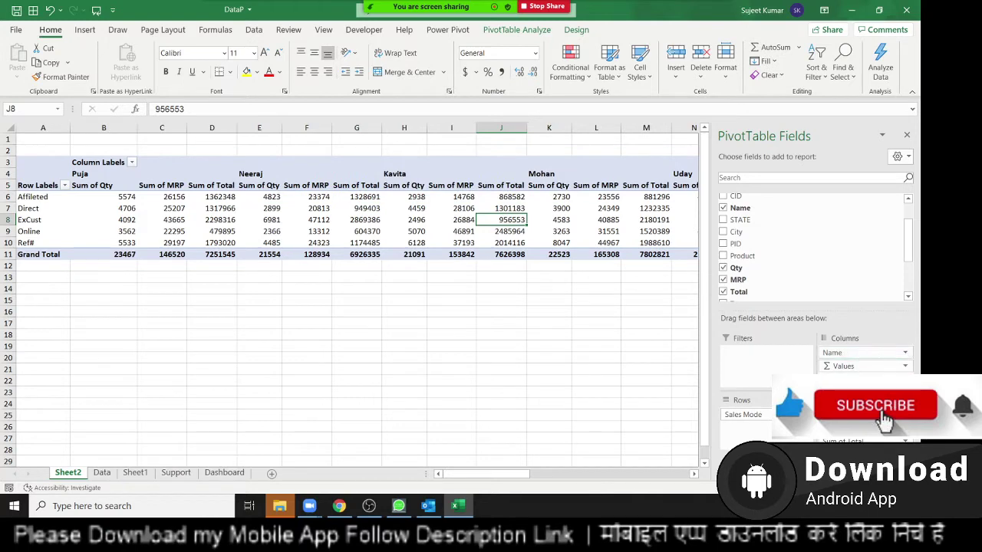
{"action": "left_click_drag", "start_coordinate": [865, 352], "coordinate": [744, 426]}
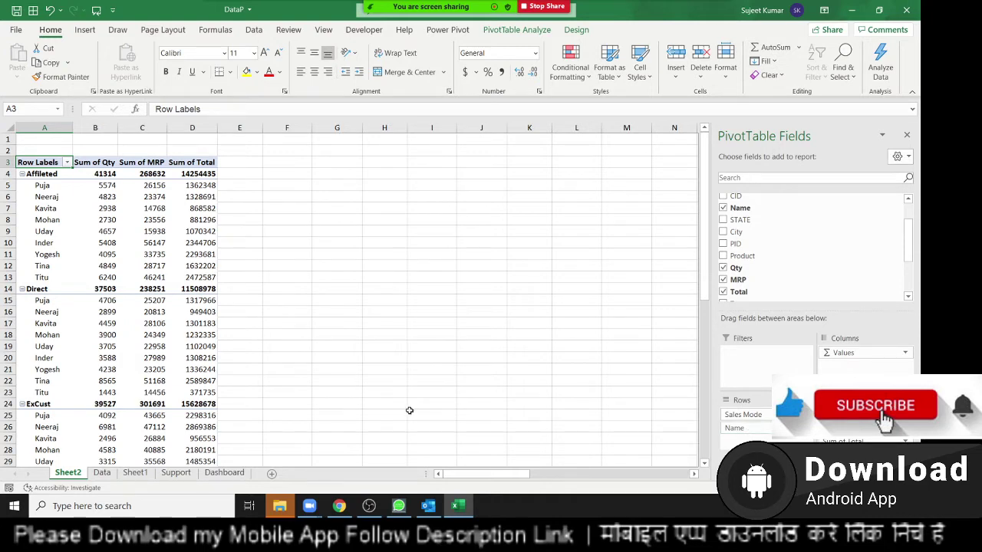
Step: Collapse and re-expand the Affileted group three times, leaving it expanded
{"action": "left_click_drag", "start_coordinate": [71, 229], "coordinate": [67, 380]}
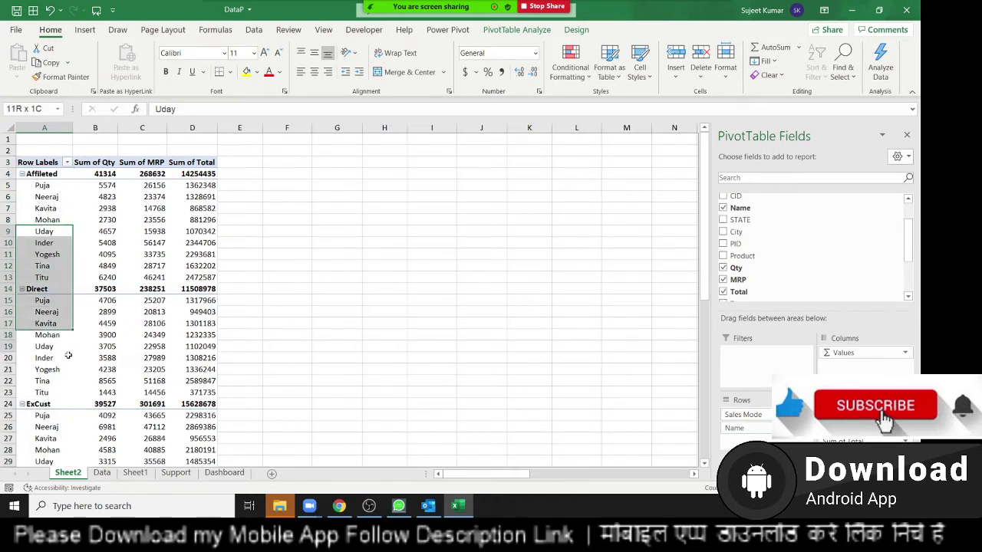
{"action": "left_click", "coordinate": [46, 212]}
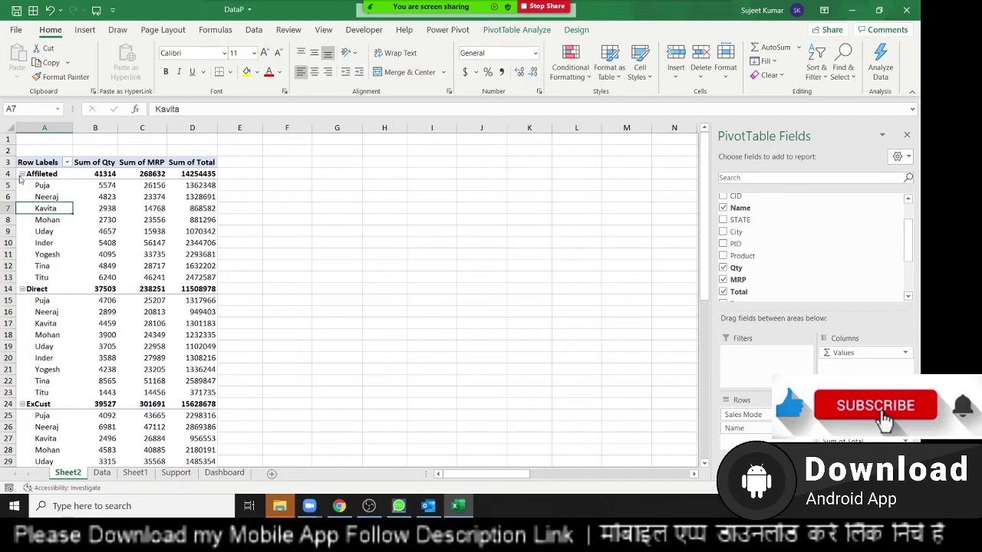
{"action": "left_click", "coordinate": [29, 173]}
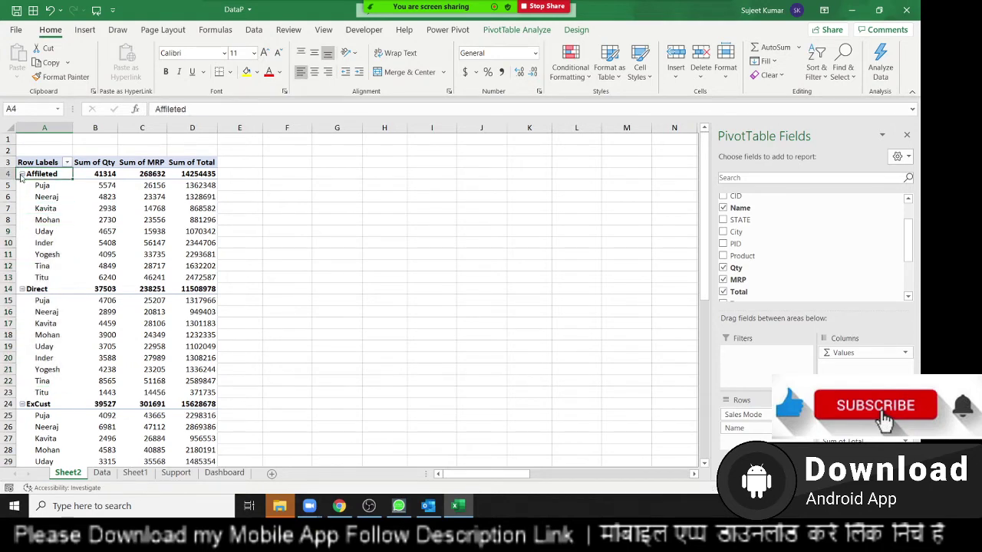
{"action": "left_click", "coordinate": [22, 174]}
{"action": "left_click", "coordinate": [22, 174]}
{"action": "left_click", "coordinate": [22, 174]}
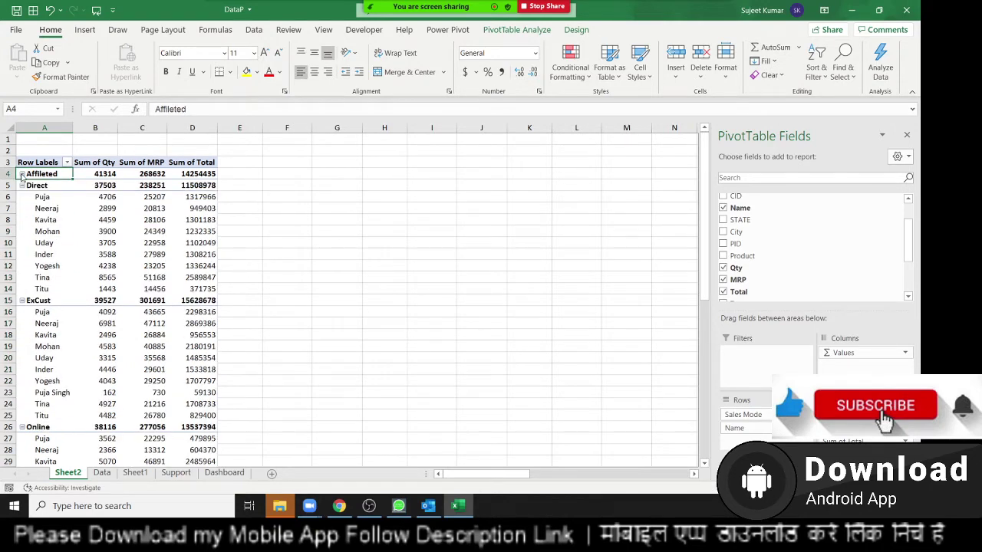
{"action": "left_click", "coordinate": [22, 175]}
{"action": "left_click", "coordinate": [22, 174]}
{"action": "left_click", "coordinate": [22, 174]}
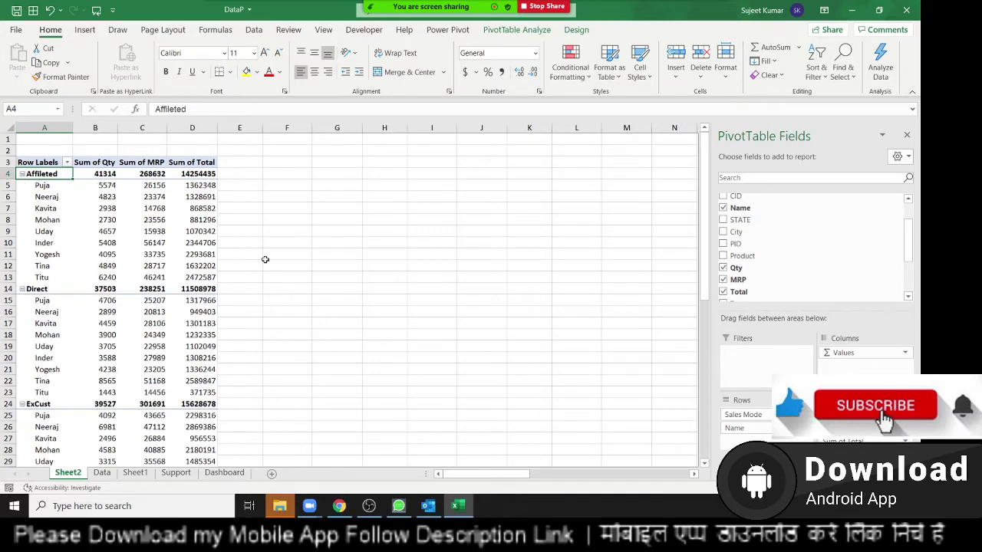
Step: Collapse and expand all Sales Mode groups from PivotTable Analyze, ending fully expanded
{"action": "left_click", "coordinate": [513, 29]}
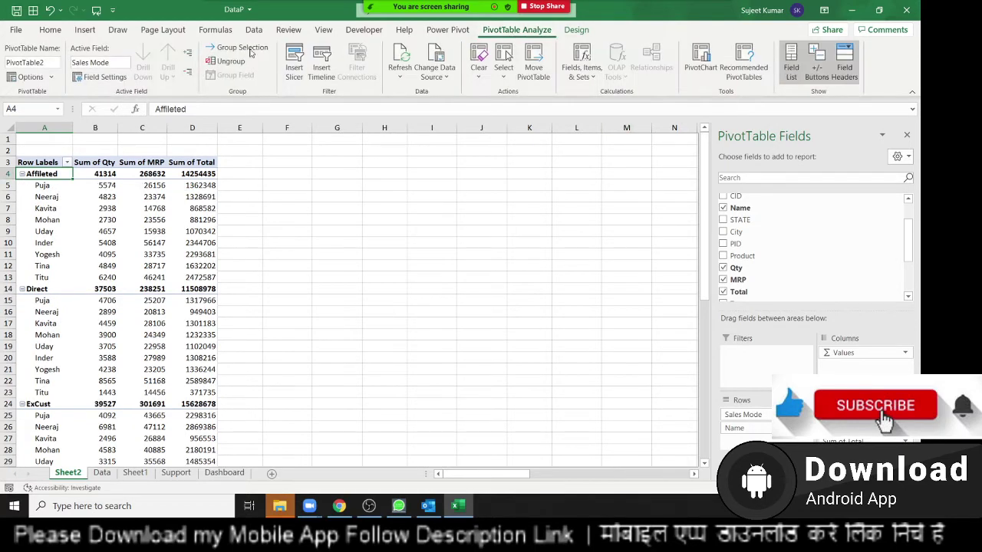
{"action": "left_click", "coordinate": [188, 75]}
{"action": "left_click", "coordinate": [188, 52]}
{"action": "left_click", "coordinate": [188, 72]}
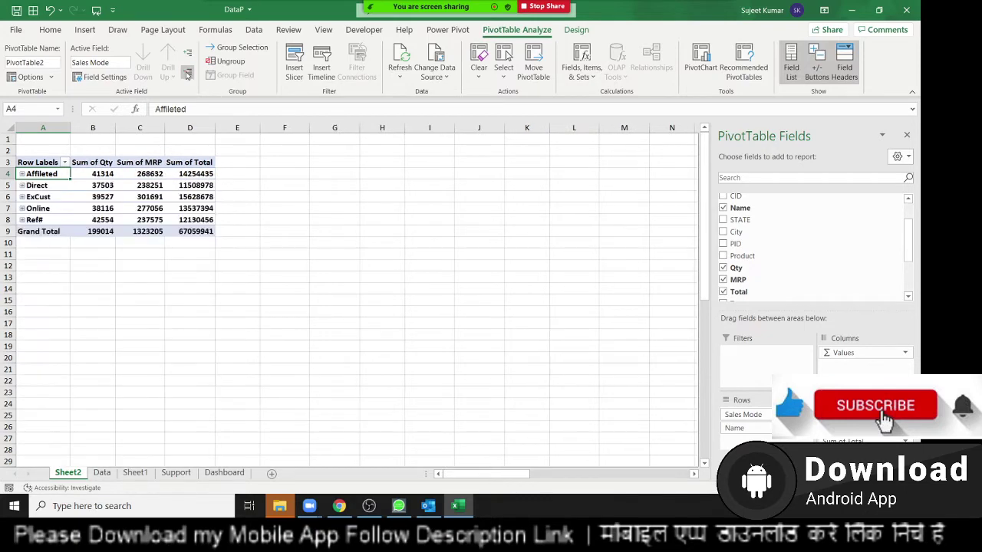
{"action": "left_click", "coordinate": [188, 53]}
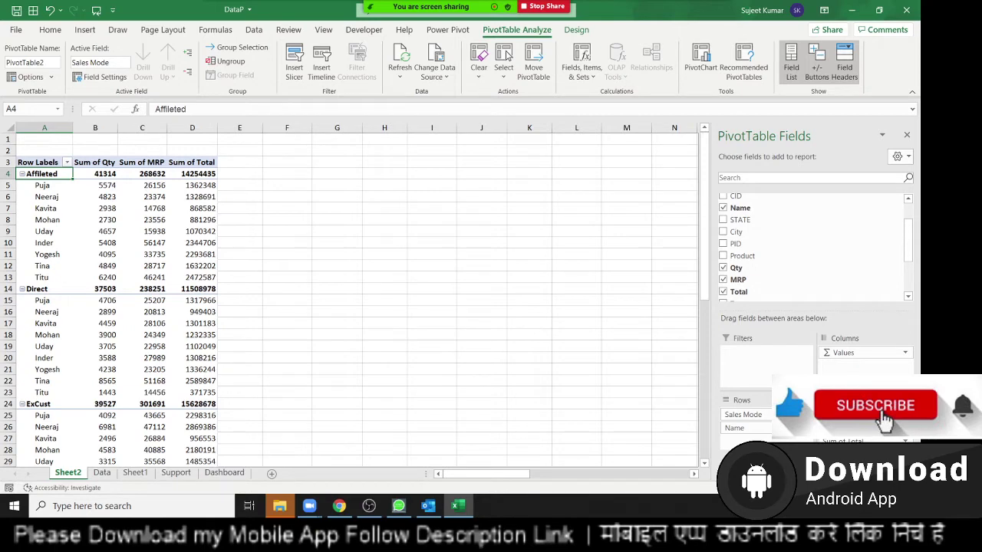
Step: Copy column A's row labels into column I, then delete them again
{"action": "left_click", "coordinate": [40, 136]}
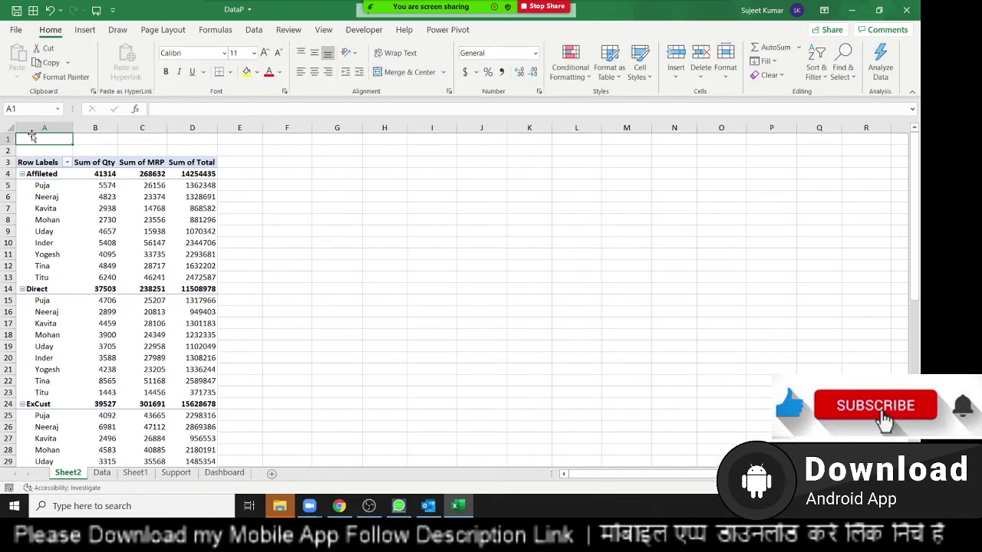
{"action": "key", "text": "ctrl+c"}
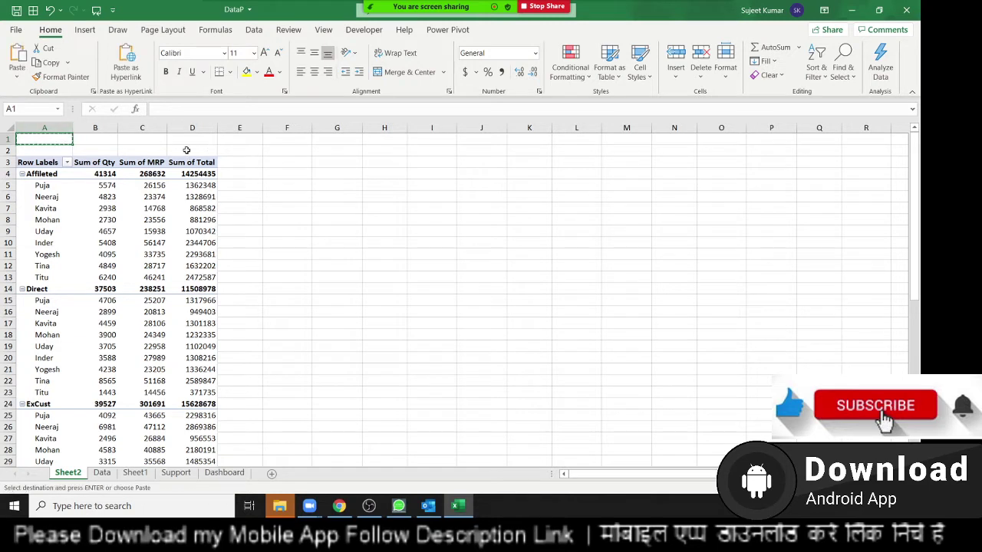
{"action": "left_click", "coordinate": [54, 128]}
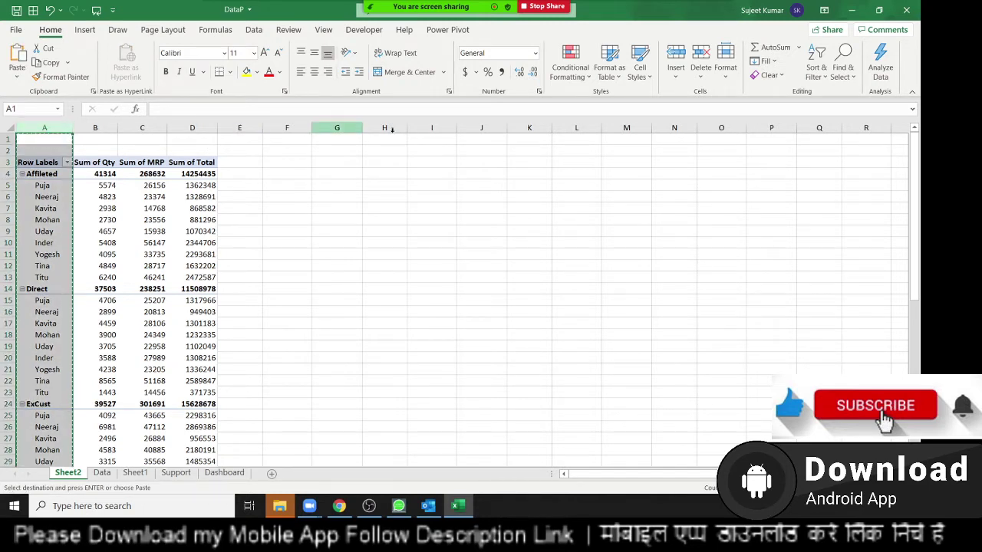
{"action": "left_click", "coordinate": [429, 138]}
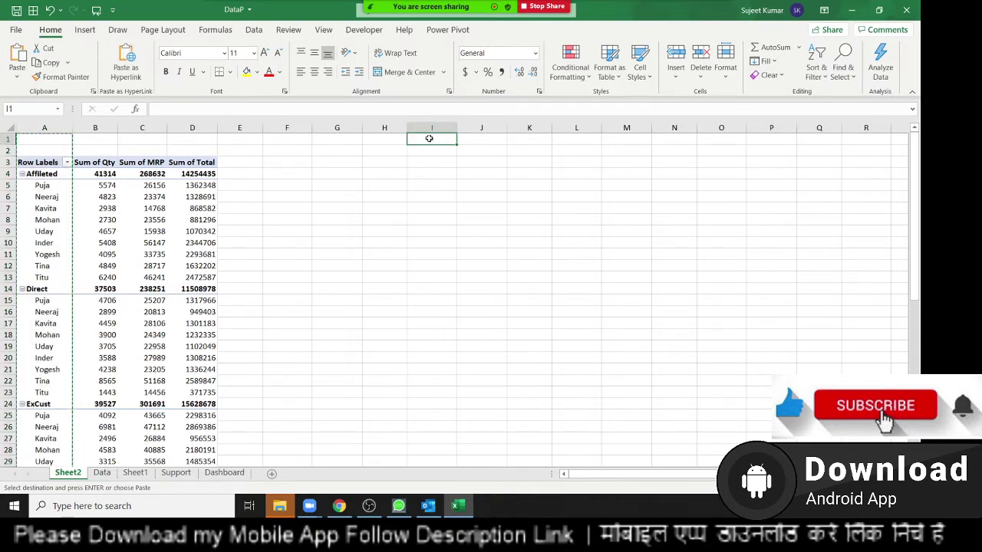
{"action": "key", "text": "ctrl+v"}
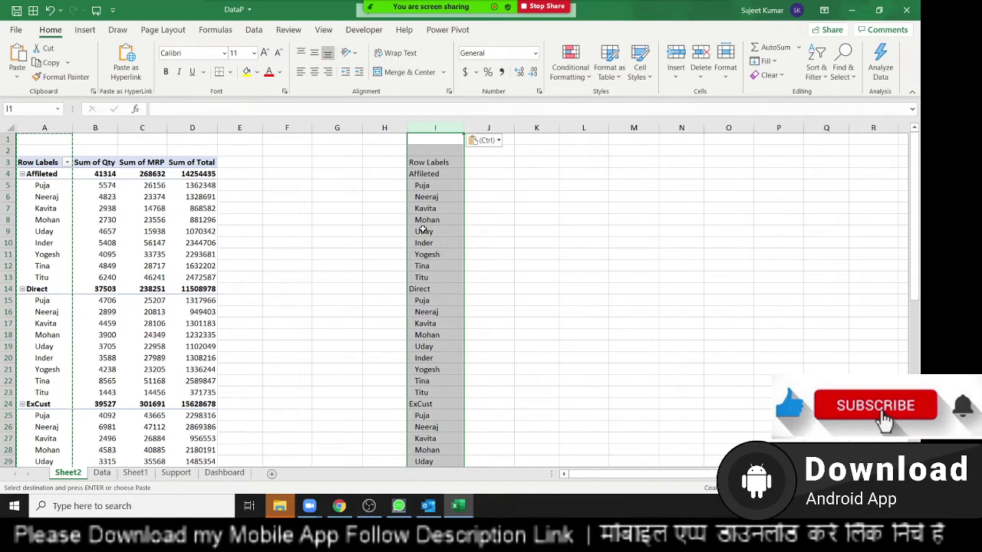
{"action": "left_click", "coordinate": [303, 73]}
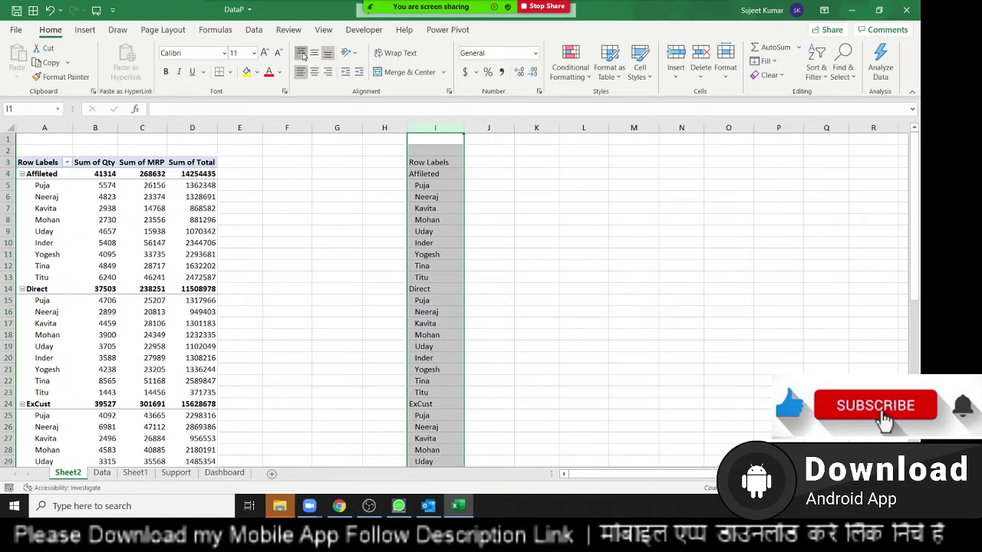
{"action": "left_click", "coordinate": [301, 54]}
{"action": "key", "text": "Delete"}
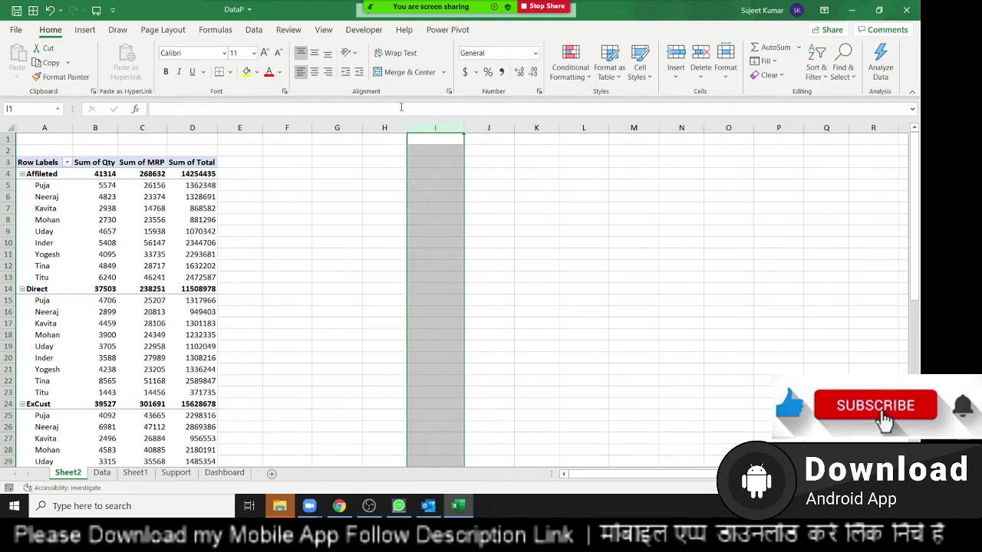
Step: Select various pivot labels and values, then bring up the Kavita label's shortcut menu
{"action": "left_click", "coordinate": [92, 231]}
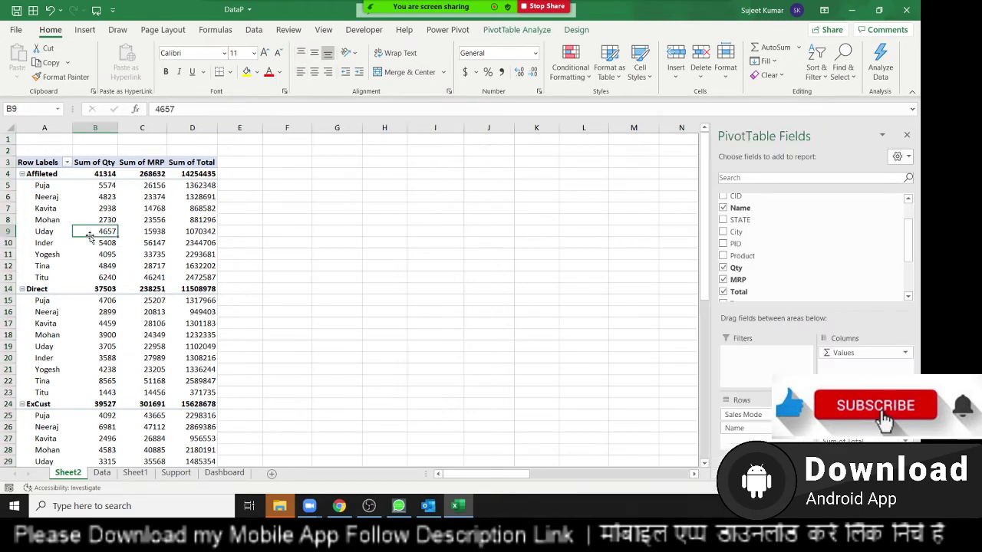
{"action": "left_click_drag", "start_coordinate": [40, 186], "coordinate": [42, 197]}
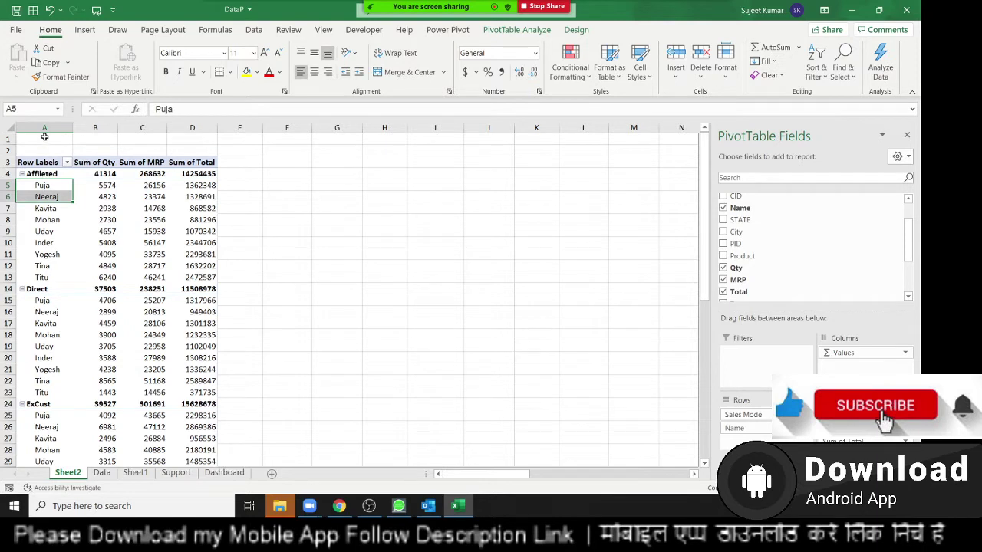
{"action": "left_click", "coordinate": [41, 168]}
{"action": "left_click", "coordinate": [43, 163]}
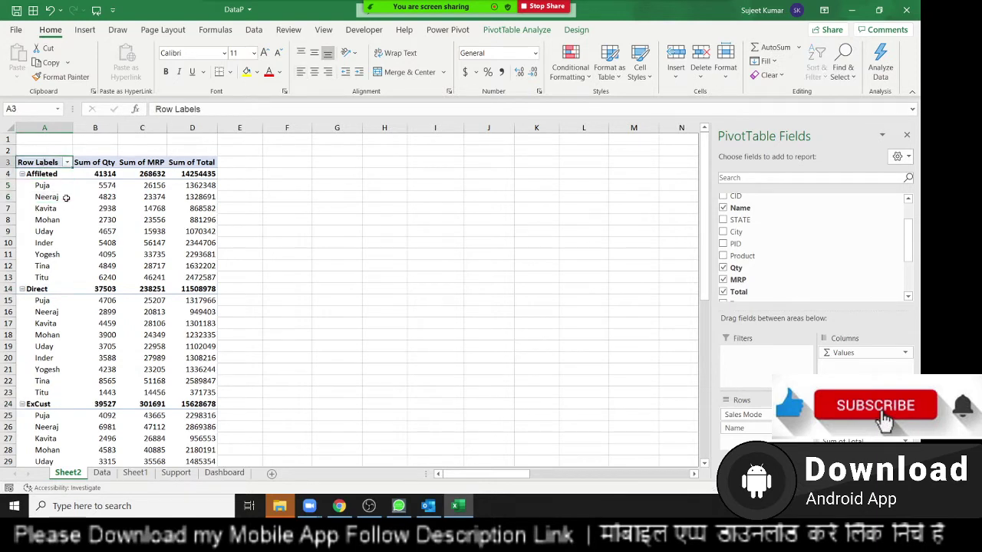
{"action": "left_click", "coordinate": [97, 219]}
{"action": "right_click", "coordinate": [48, 206]}
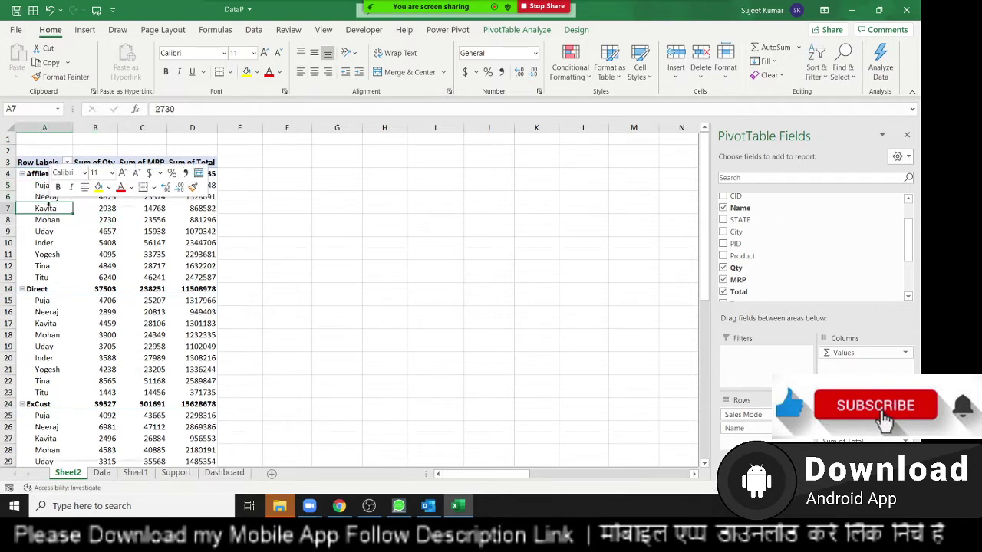
{"action": "key", "text": "Escape"}
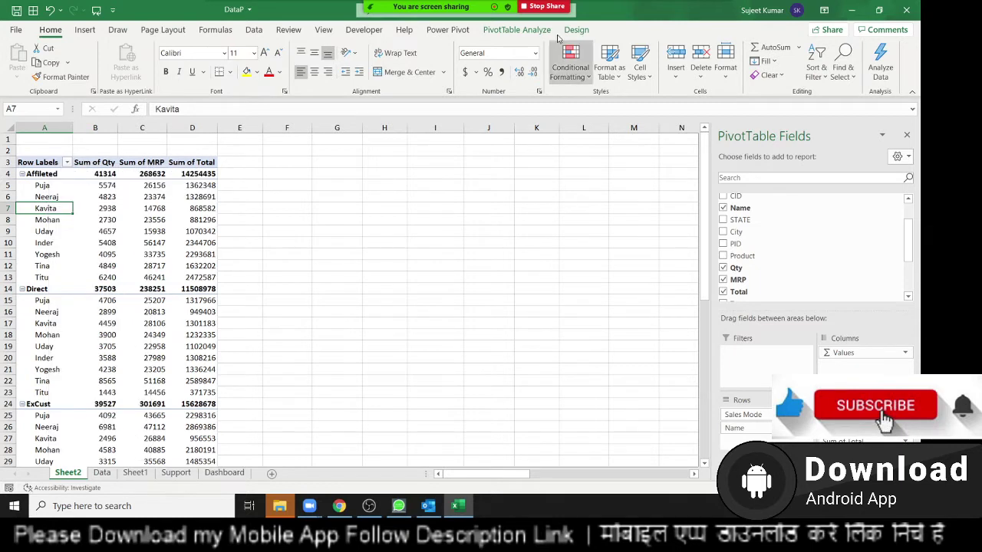
Step: Switch the pivot's report layout to Show in Tabular Form
{"action": "left_click", "coordinate": [495, 205]}
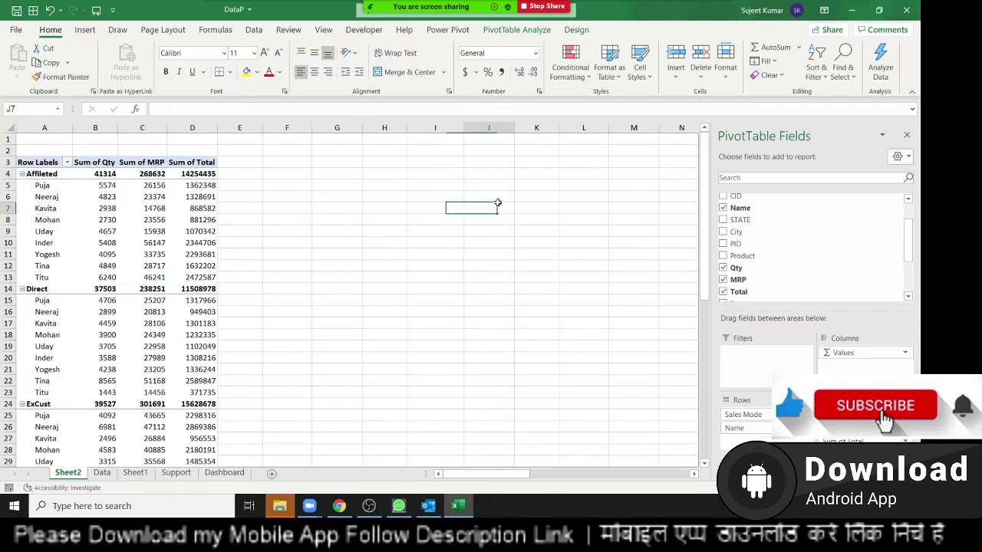
{"action": "left_click", "coordinate": [175, 242]}
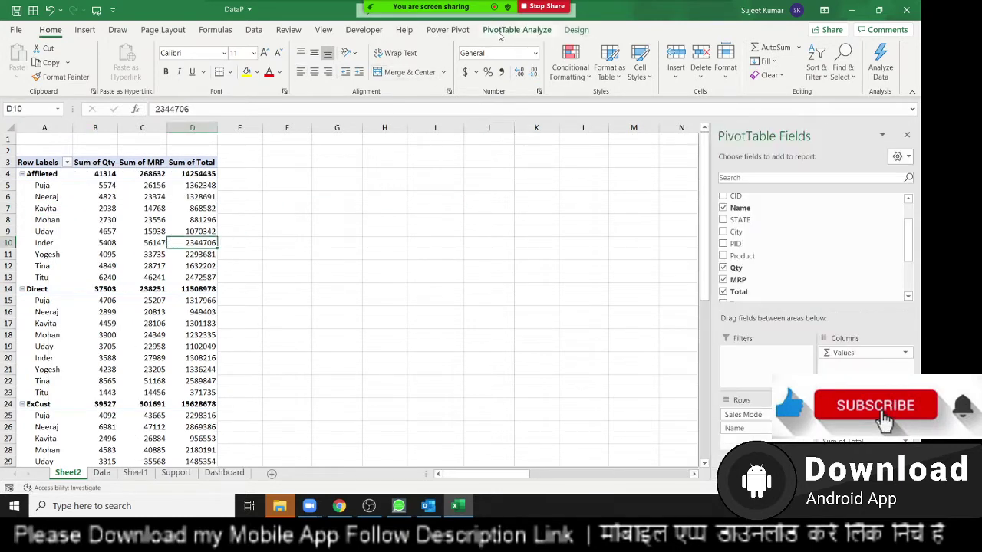
{"action": "left_click", "coordinate": [409, 219]}
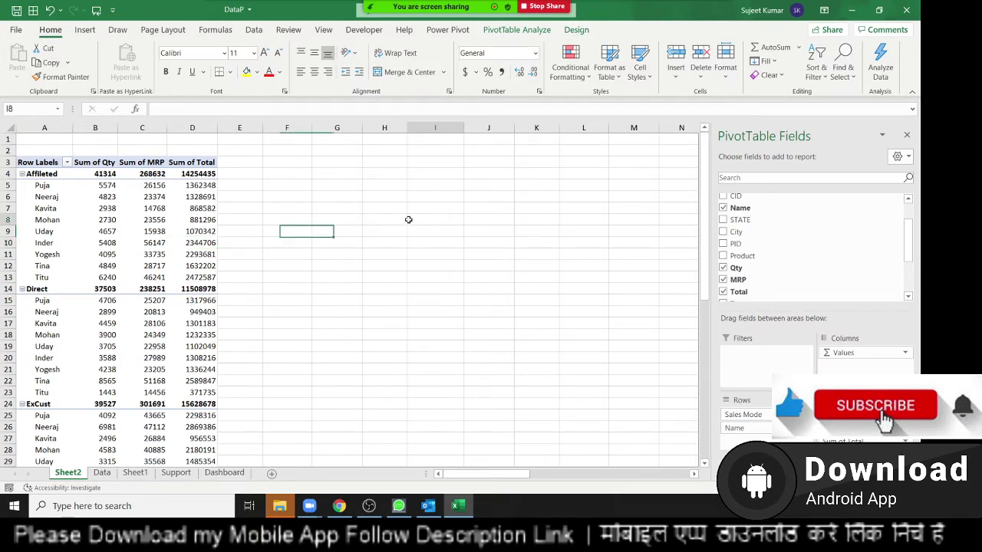
{"action": "left_click", "coordinate": [171, 218]}
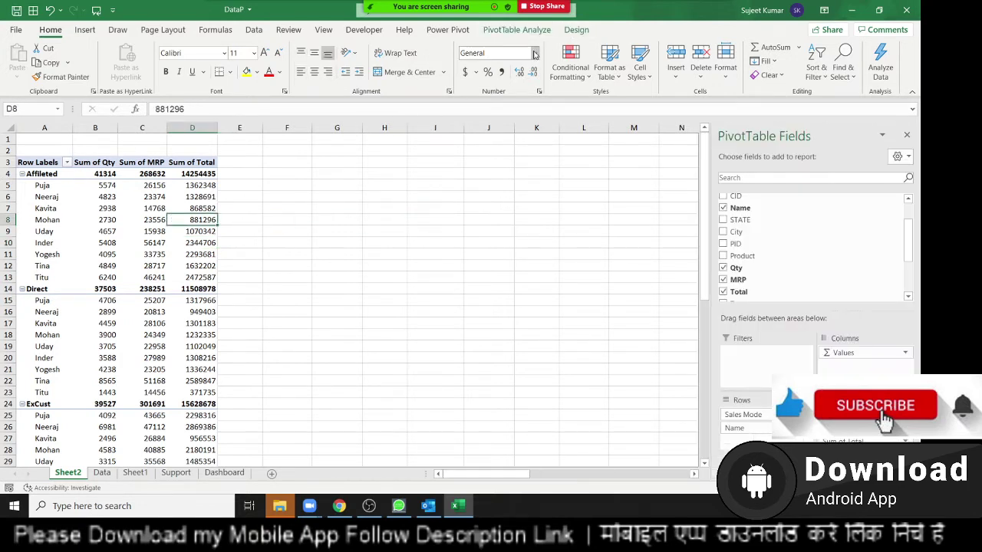
{"action": "left_click", "coordinate": [579, 31]}
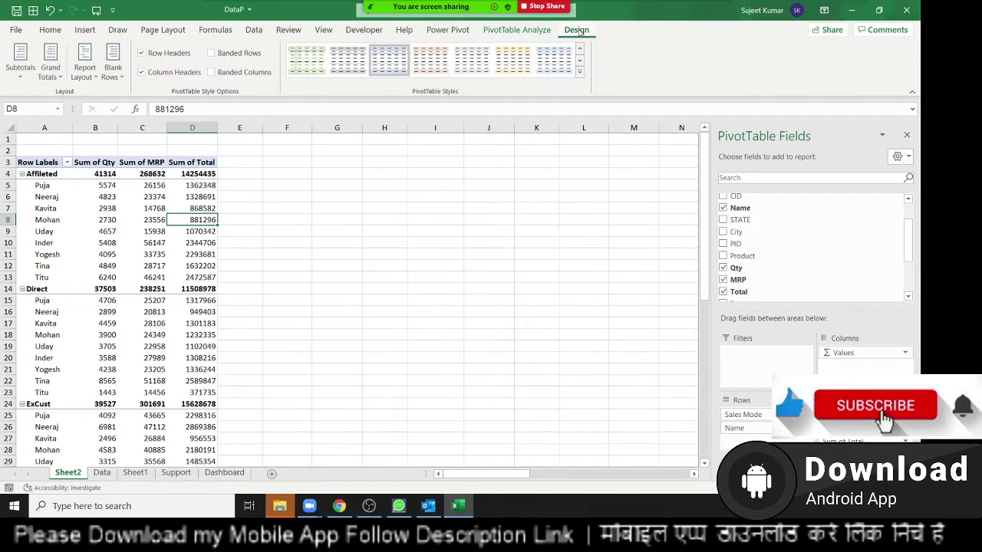
{"action": "left_click", "coordinate": [88, 72]}
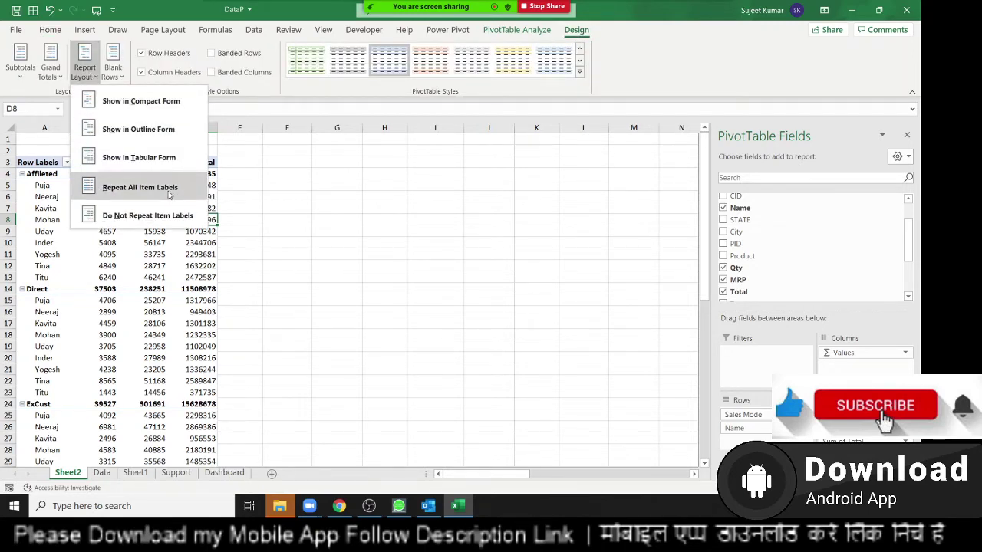
{"action": "left_click", "coordinate": [146, 155]}
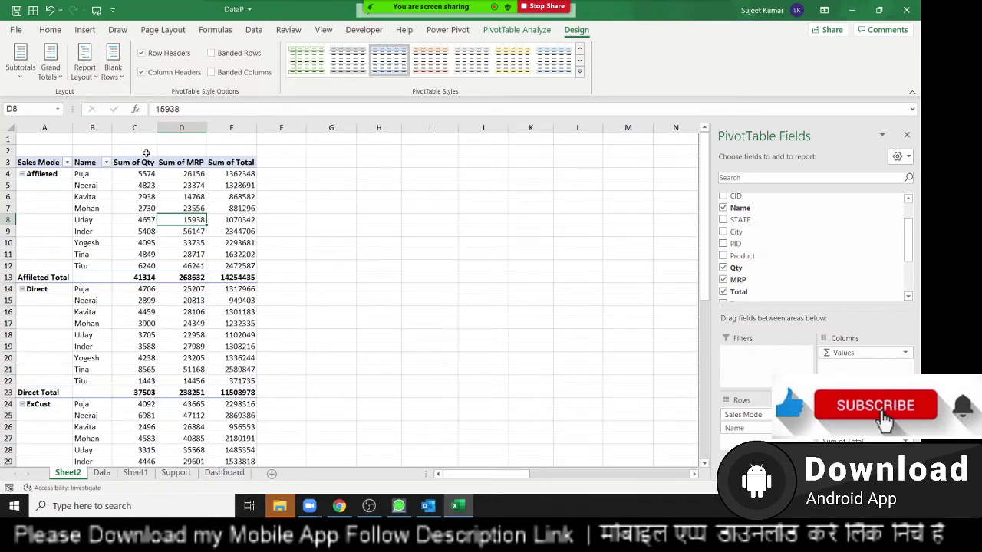
Step: Review the new group total rows, selecting the Affileted Total row
{"action": "left_click", "coordinate": [164, 346]}
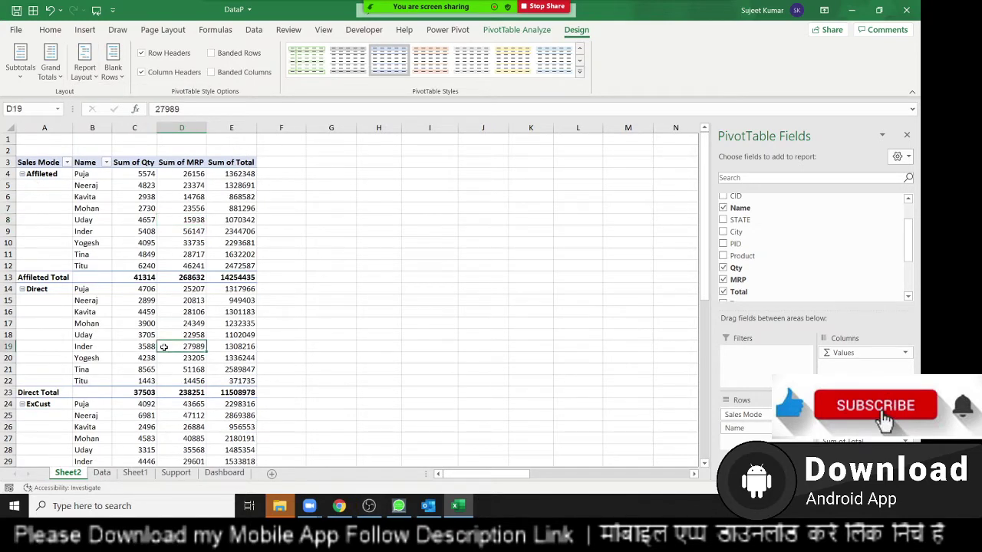
{"action": "scroll", "coordinate": [163, 362], "scroll_direction": "down", "scroll_amount": 6}
{"action": "scroll", "coordinate": [163, 362], "scroll_direction": "up", "scroll_amount": 5}
{"action": "scroll", "coordinate": [163, 362], "scroll_direction": "up", "scroll_amount": 1}
{"action": "left_click_drag", "start_coordinate": [49, 274], "coordinate": [228, 274]}
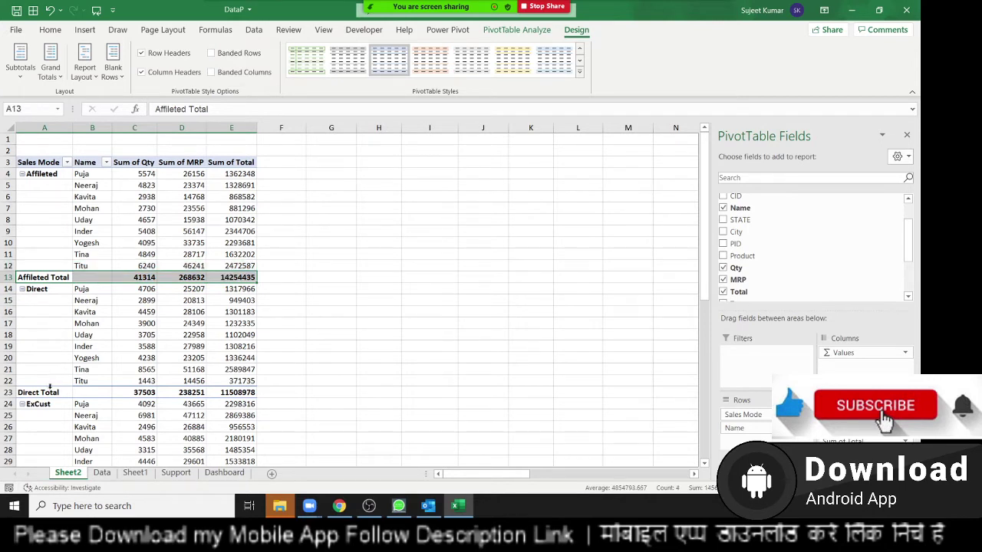
{"action": "left_click", "coordinate": [90, 347]}
Step: Uncheck Subtotal "Sales Mode" from the Affileted Total row's shortcut menu
{"action": "right_click", "coordinate": [60, 278]}
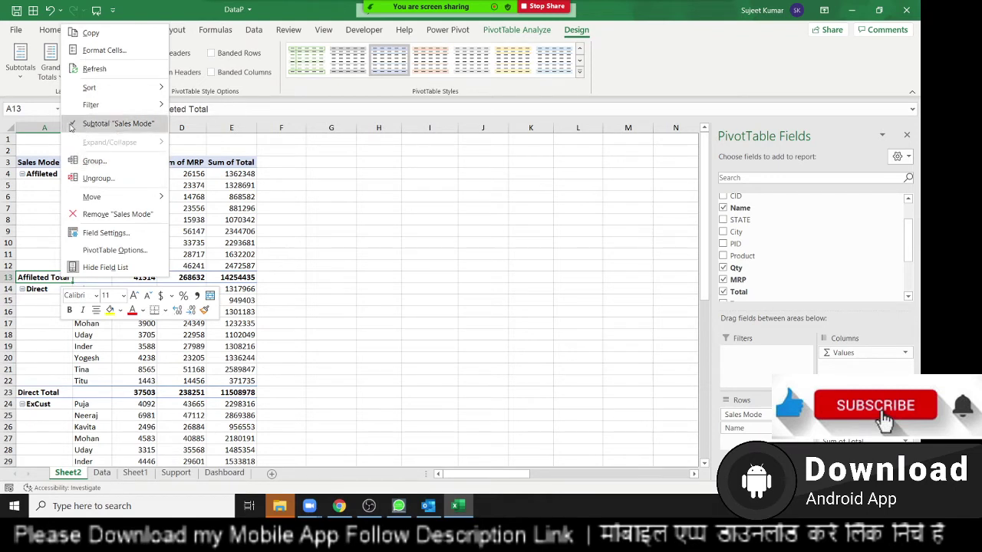
{"action": "left_click", "coordinate": [70, 125]}
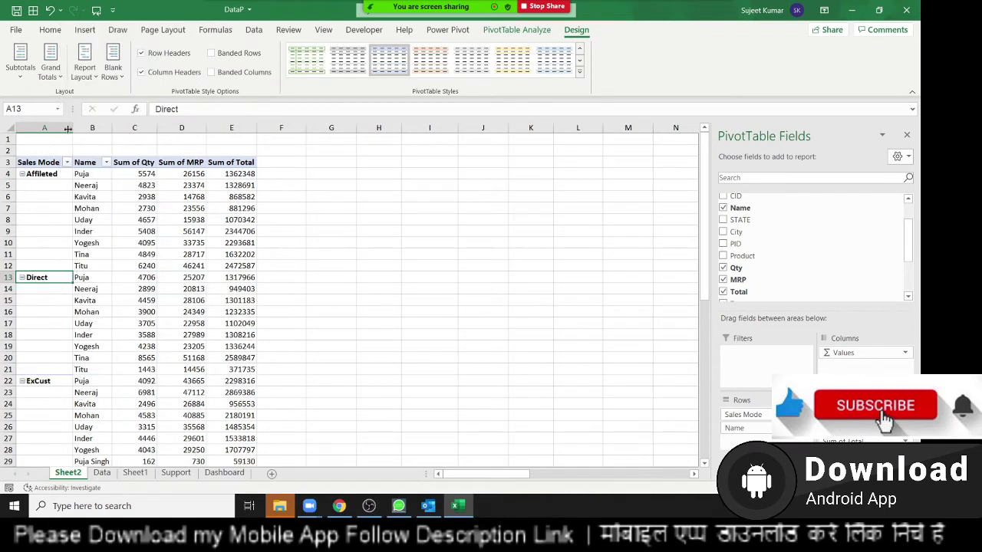
{"action": "right_click", "coordinate": [40, 274]}
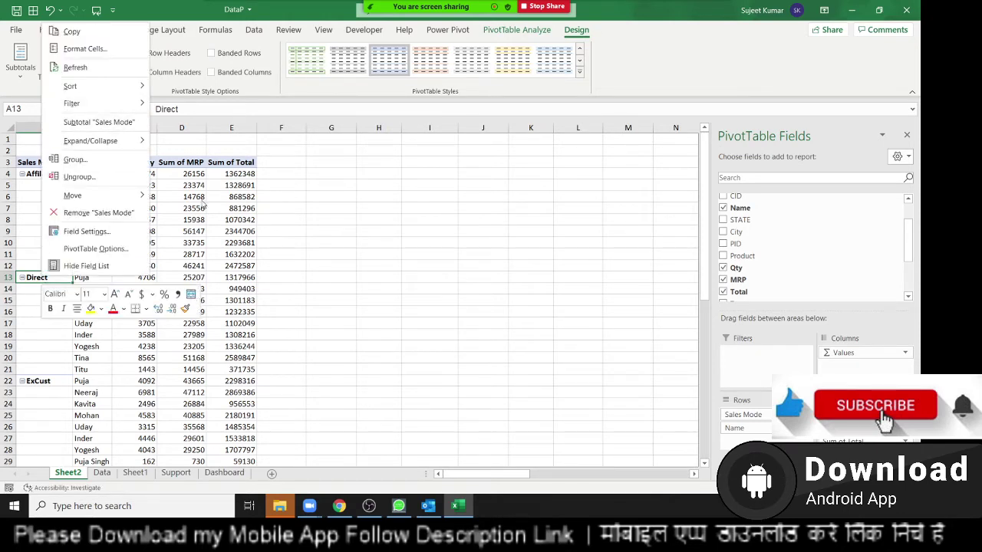
{"action": "key", "text": "Escape"}
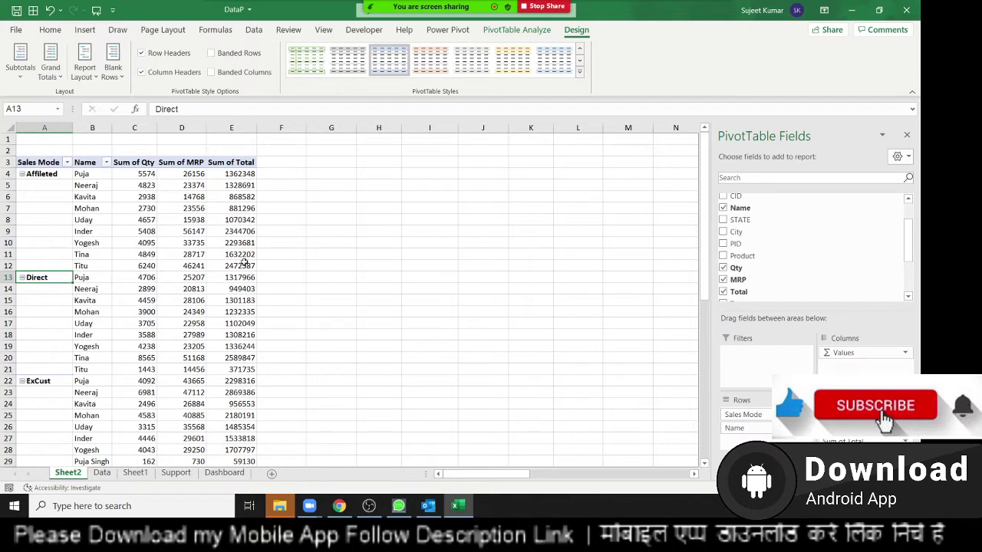
{"action": "mouse_move", "coordinate": [244, 262]}
{"action": "scroll", "coordinate": [320, 307], "scroll_direction": "down", "scroll_amount": 10}
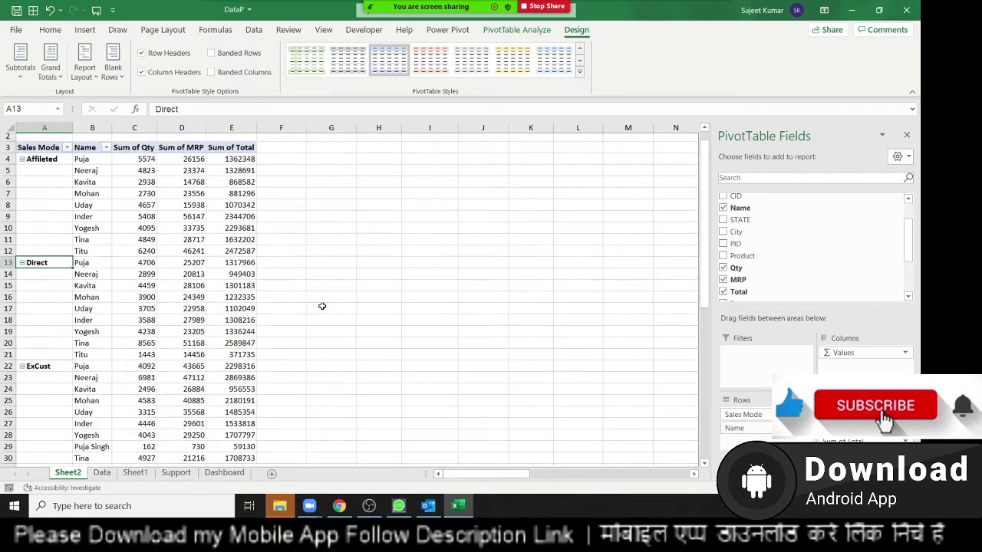
{"action": "scroll", "coordinate": [187, 350], "scroll_direction": "up", "scroll_amount": 6}
{"action": "scroll", "coordinate": [179, 351], "scroll_direction": "up", "scroll_amount": 4}
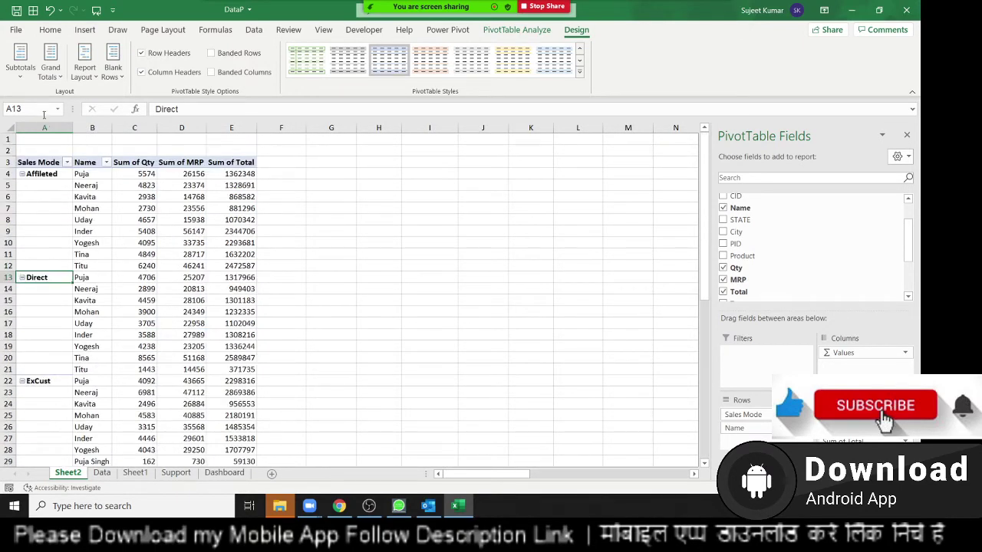
Step: Copy pivot columns A to C and paste them at I1
{"action": "left_click_drag", "start_coordinate": [45, 128], "coordinate": [147, 130]}
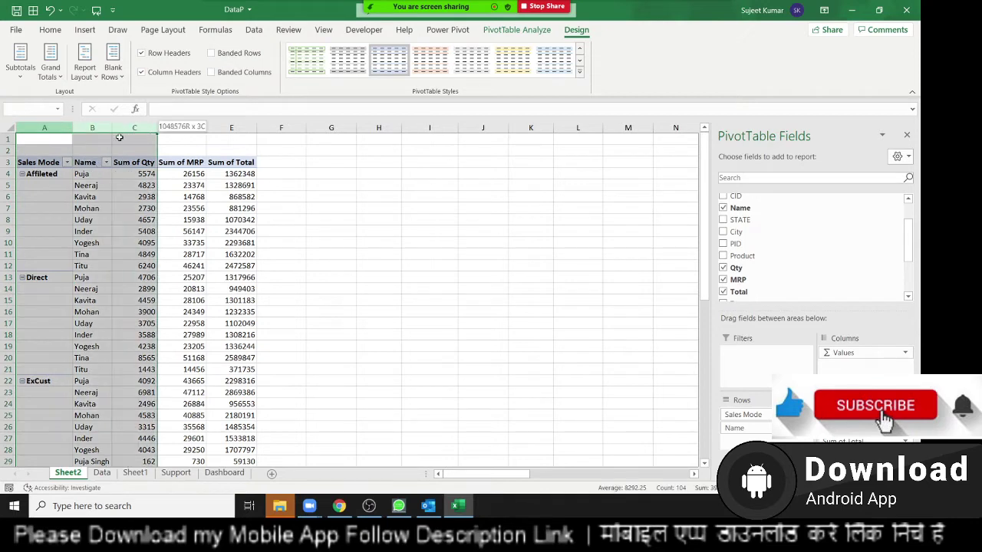
{"action": "key", "text": "ctrl+c"}
{"action": "left_click", "coordinate": [449, 139]}
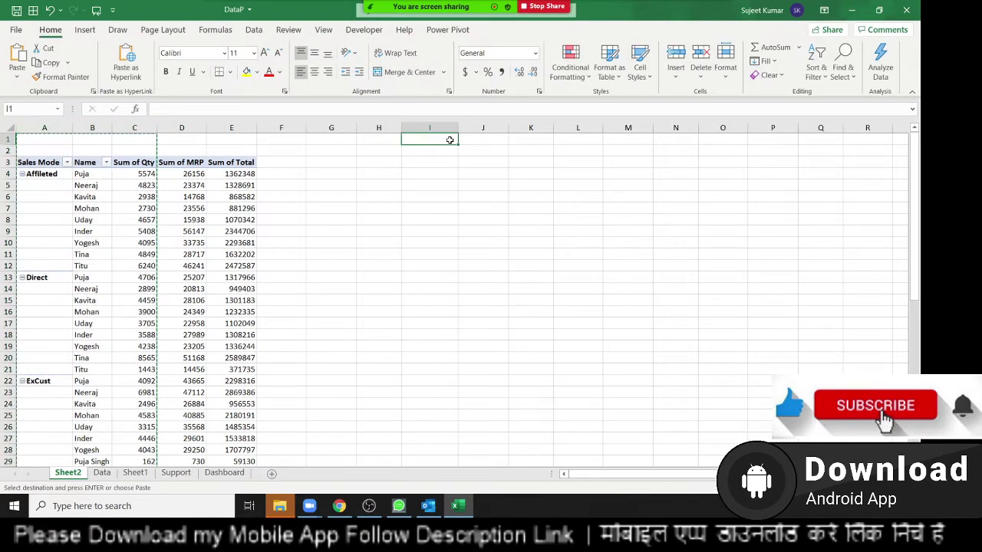
{"action": "key", "text": "ctrl+v"}
Step: Filter the copied Sales Mode column to show only Direct, then remove the filter
{"action": "left_click", "coordinate": [435, 161]}
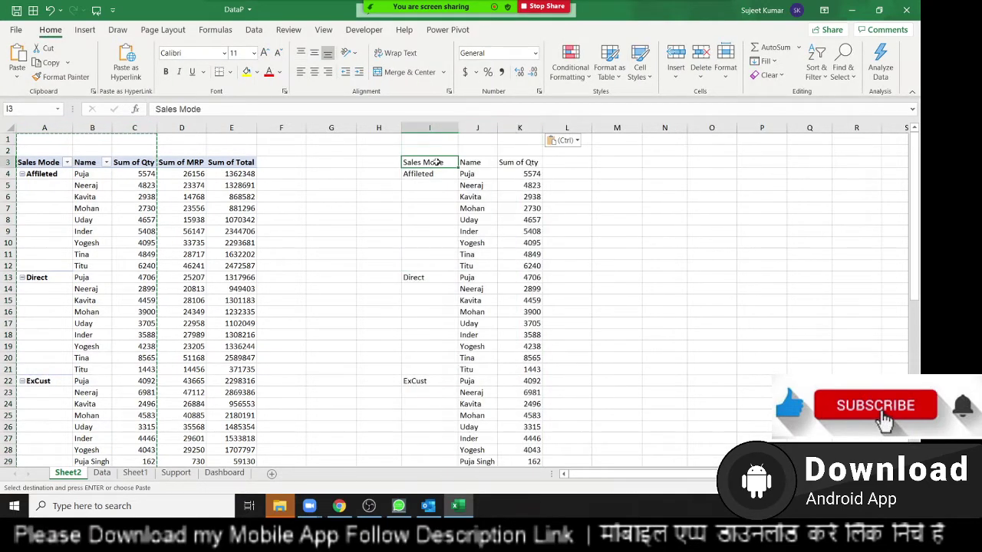
{"action": "key", "text": "Escape"}
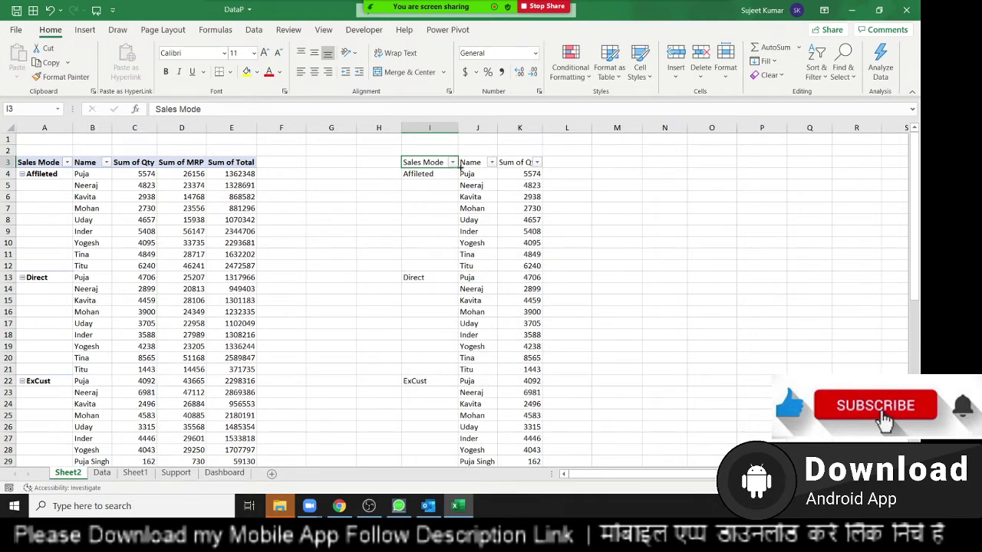
{"action": "left_click", "coordinate": [454, 163]}
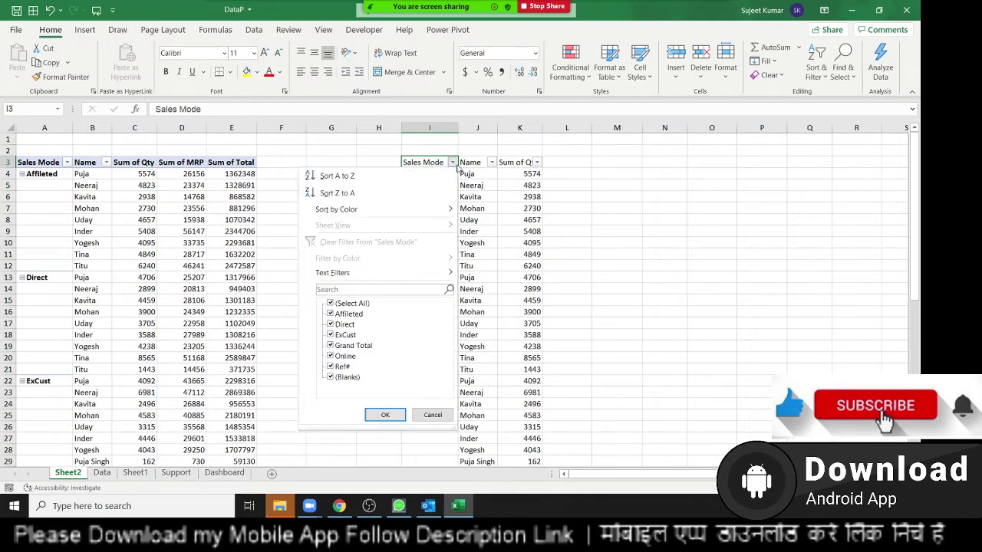
{"action": "left_click", "coordinate": [350, 304]}
{"action": "left_click", "coordinate": [344, 325]}
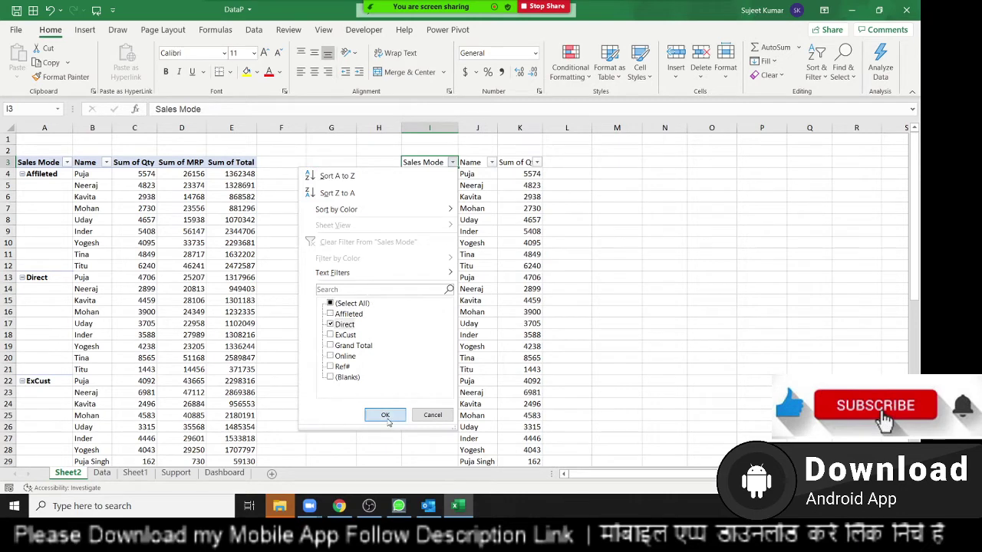
{"action": "left_click", "coordinate": [386, 416]}
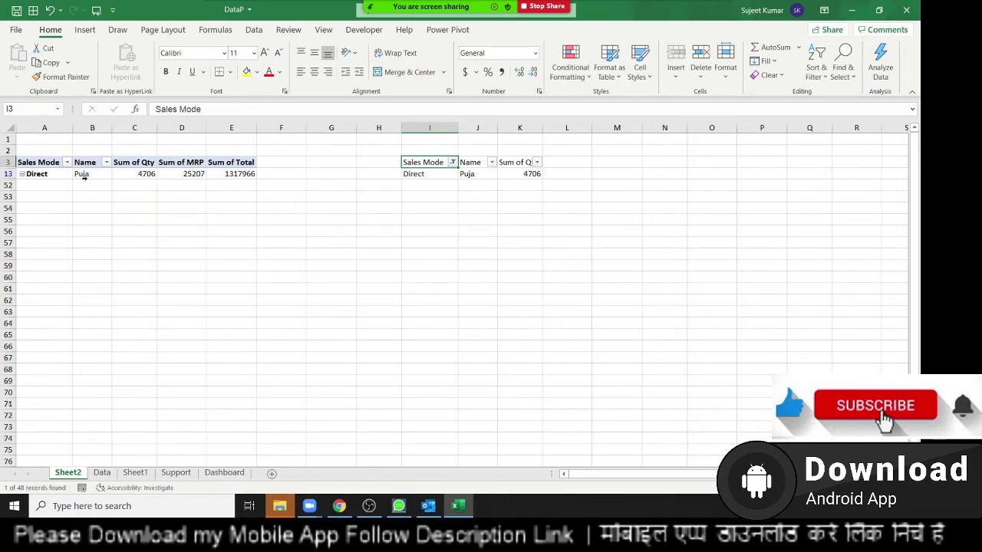
{"action": "key", "text": "ctrl+shift+l"}
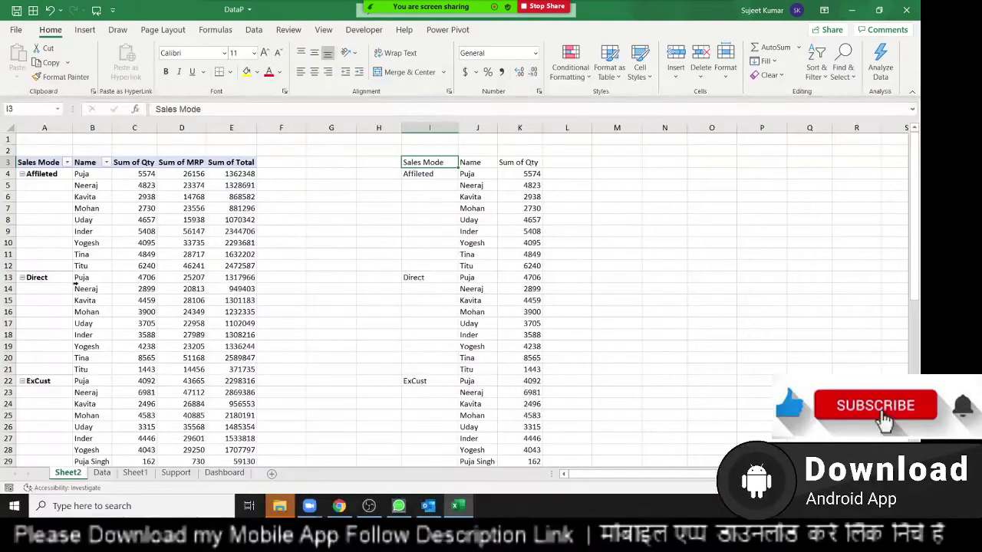
{"action": "left_click", "coordinate": [92, 286]}
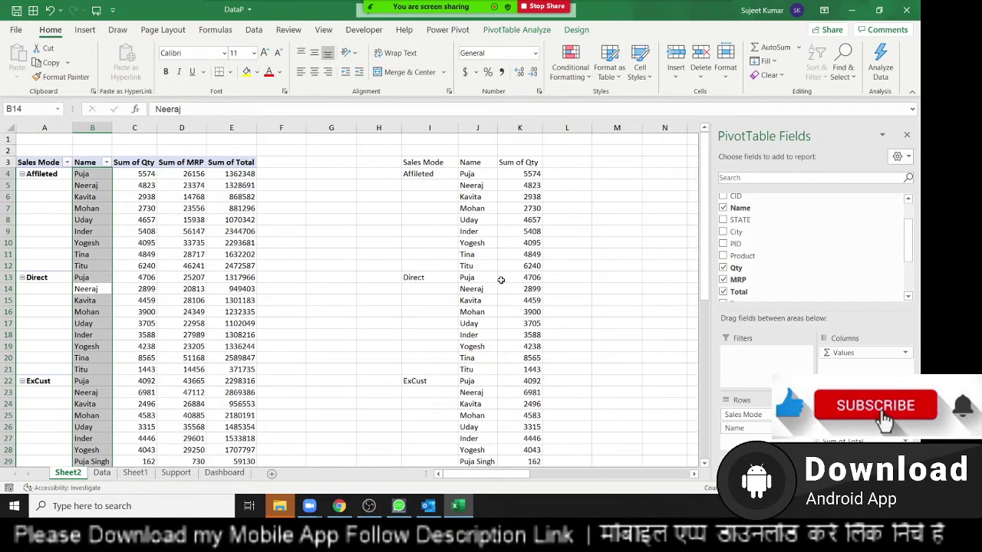
{"action": "left_click_drag", "start_coordinate": [423, 277], "coordinate": [511, 266]}
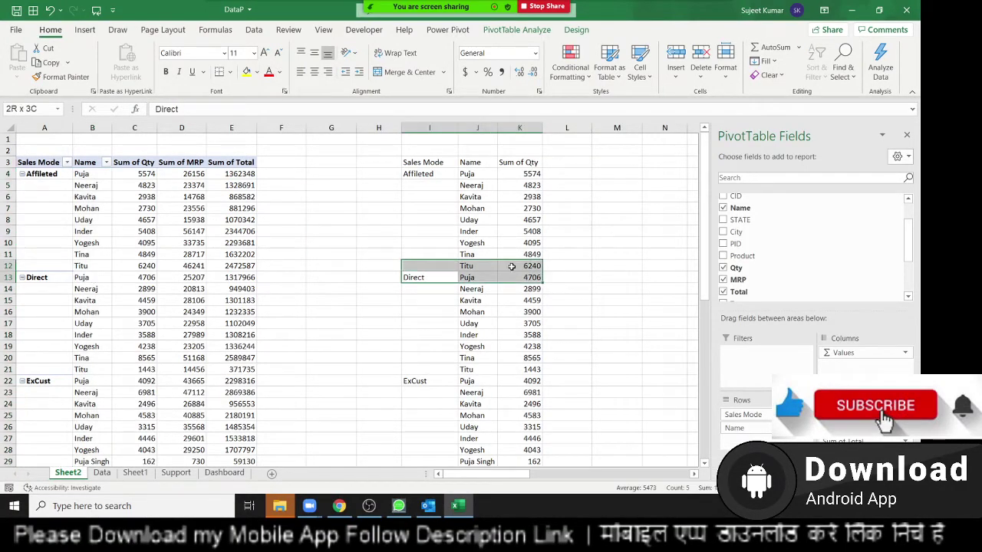
Step: Fill each Sales Mode label down column I: Affileted through row 12, Direct through row 21
{"action": "left_click", "coordinate": [477, 300]}
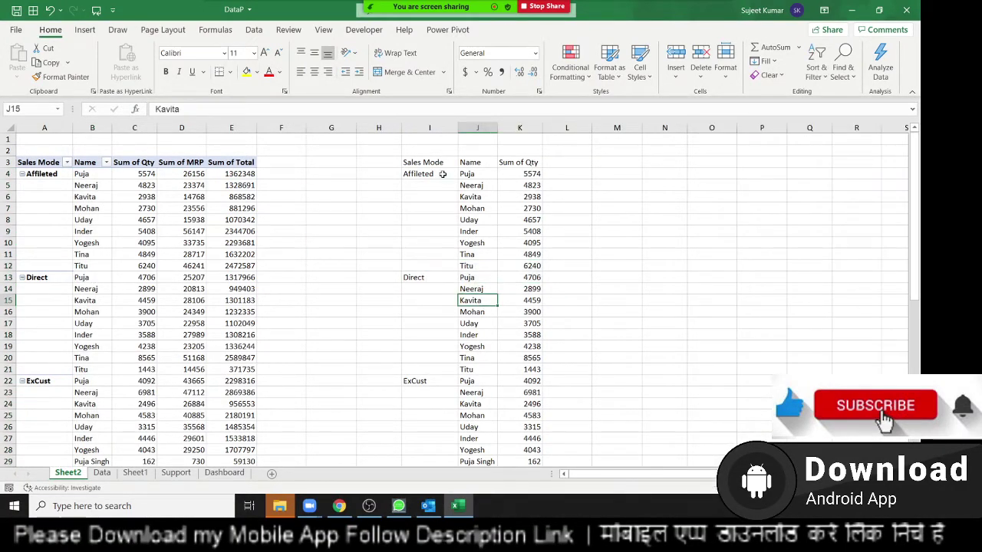
{"action": "left_click_drag", "start_coordinate": [442, 174], "coordinate": [443, 276]}
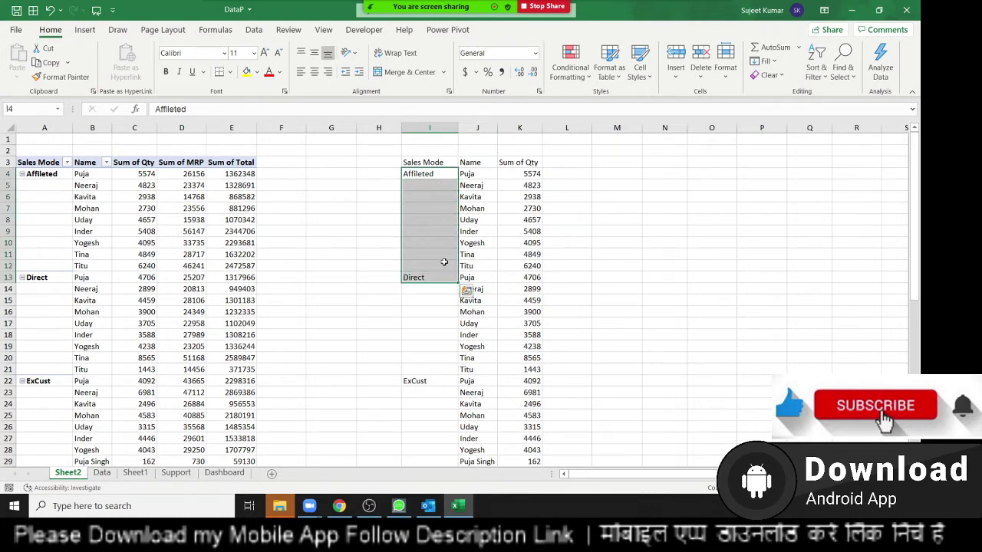
{"action": "key", "text": "shift+Up"}
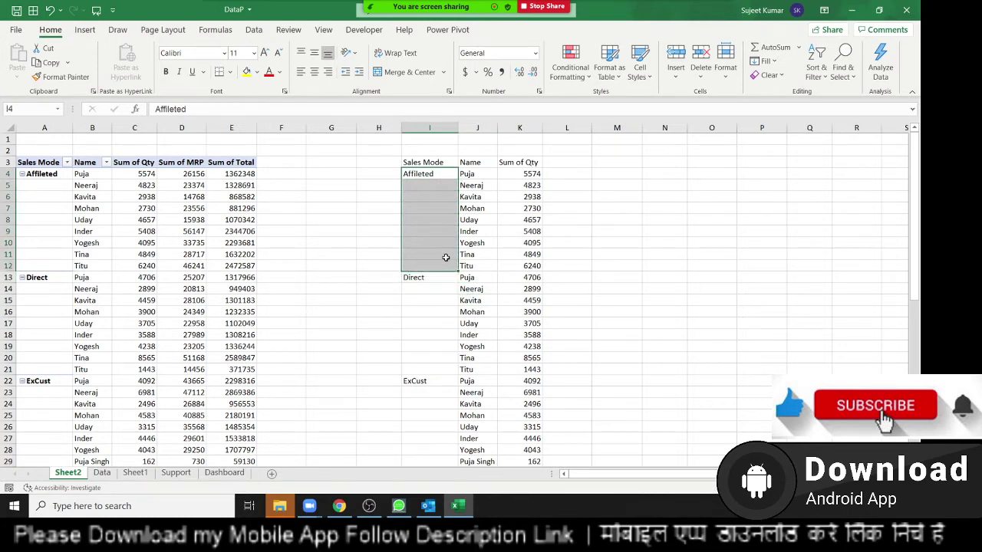
{"action": "key", "text": "ctrl+d"}
{"action": "mouse_move", "coordinate": [434, 279]}
{"action": "left_mouse_down"}
{"action": "mouse_move", "coordinate": [448, 419]}
{"action": "mouse_move", "coordinate": [442, 404]}
{"action": "left_mouse_up"}
{"action": "key", "text": "ctrl+d"}
{"action": "key", "text": "ctrl+d"}
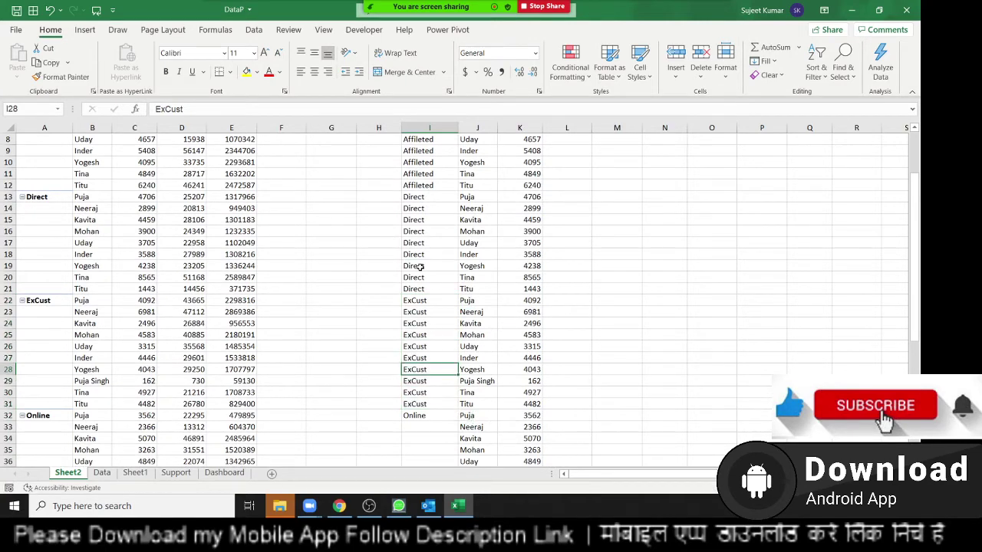
{"action": "left_click_drag", "start_coordinate": [421, 267], "coordinate": [420, 231]}
{"action": "key", "text": "ctrl+d"}
{"action": "left_click_drag", "start_coordinate": [419, 176], "coordinate": [418, 151]}
{"action": "key", "text": "ctrl+d"}
{"action": "scroll", "coordinate": [397, 285], "scroll_direction": "up", "scroll_amount": 3}
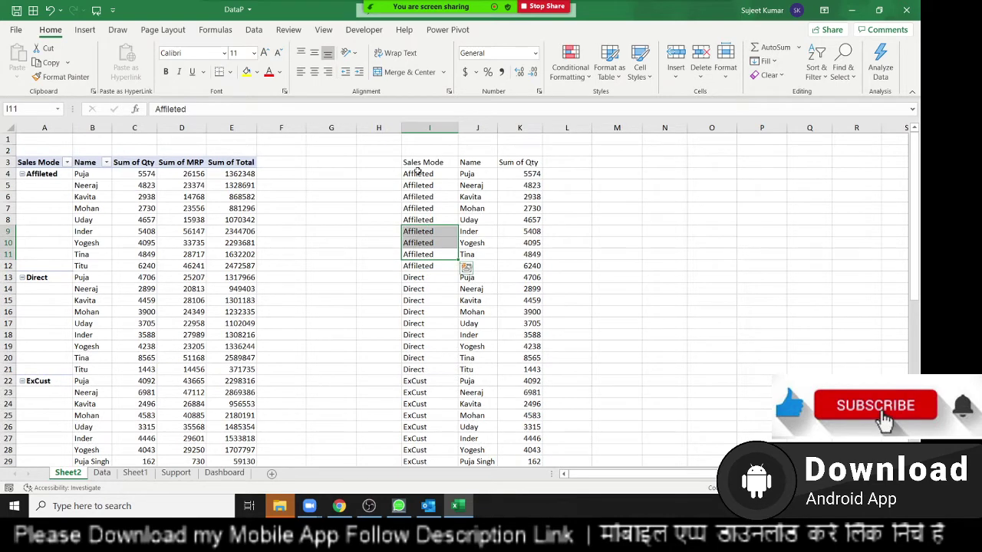
{"action": "left_click", "coordinate": [442, 130]}
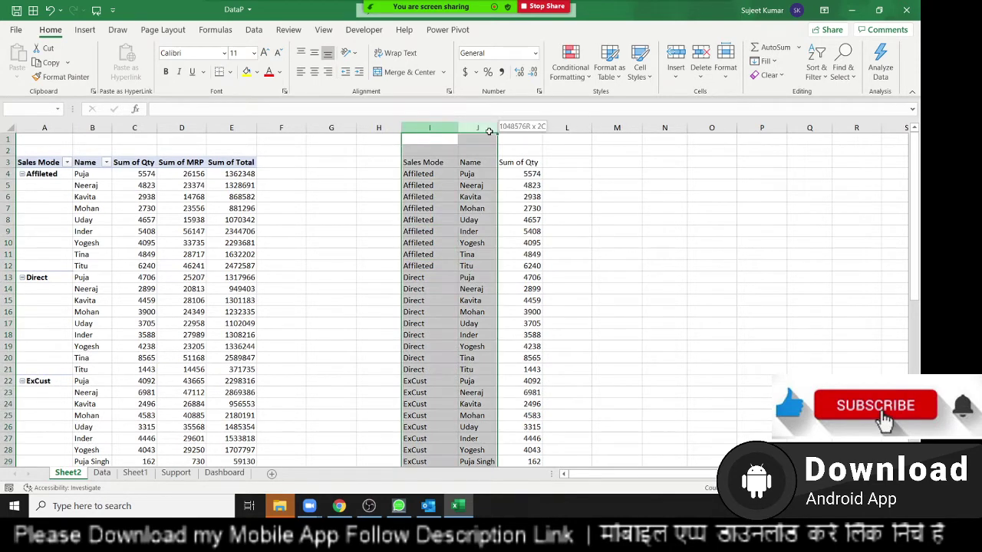
Step: Clear the copied data from columns I to K
{"action": "left_click_drag", "start_coordinate": [442, 129], "coordinate": [529, 128]}
{"action": "key", "text": "Delete"}
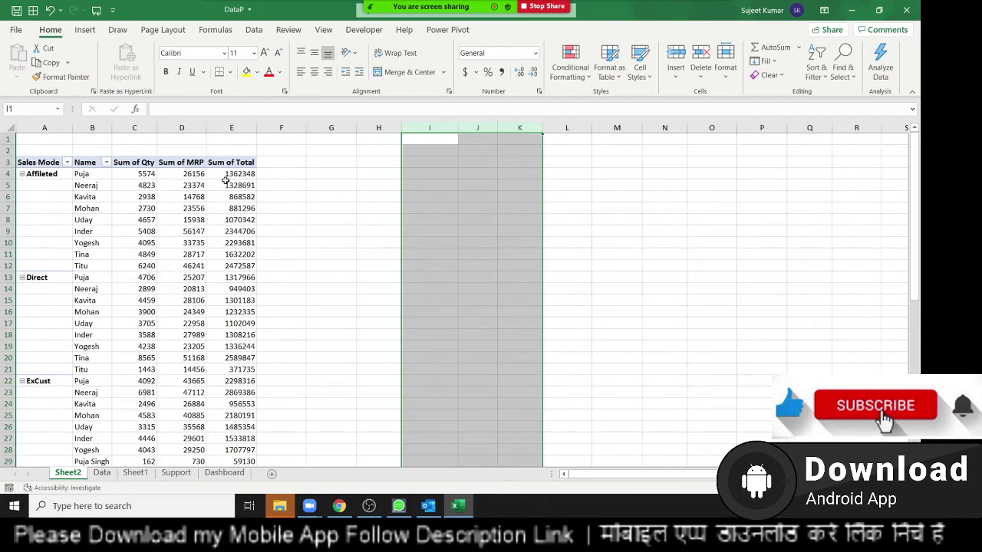
{"action": "left_click", "coordinate": [147, 221]}
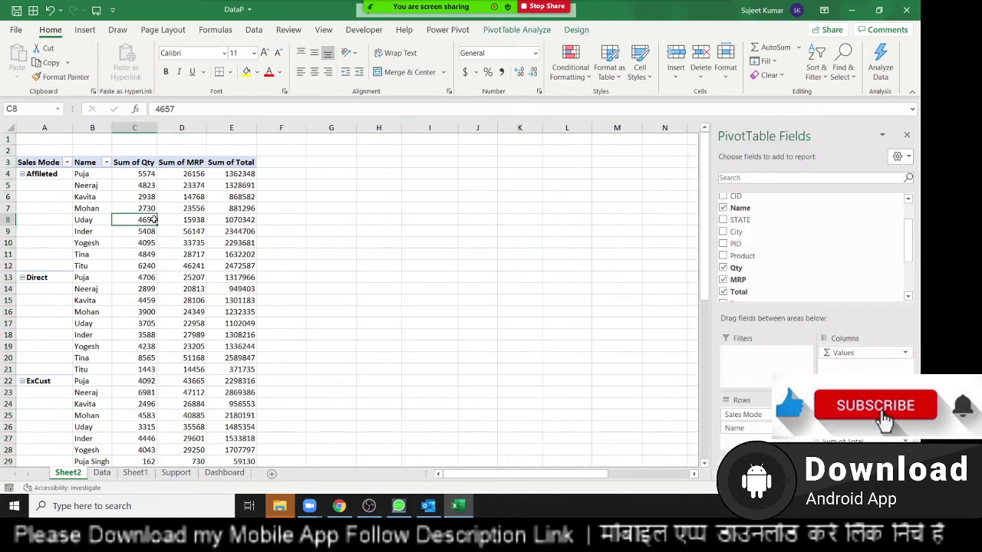
Step: Set the pivot's report layout to Repeat All Item Labels
{"action": "left_click", "coordinate": [576, 30]}
{"action": "left_click", "coordinate": [96, 79]}
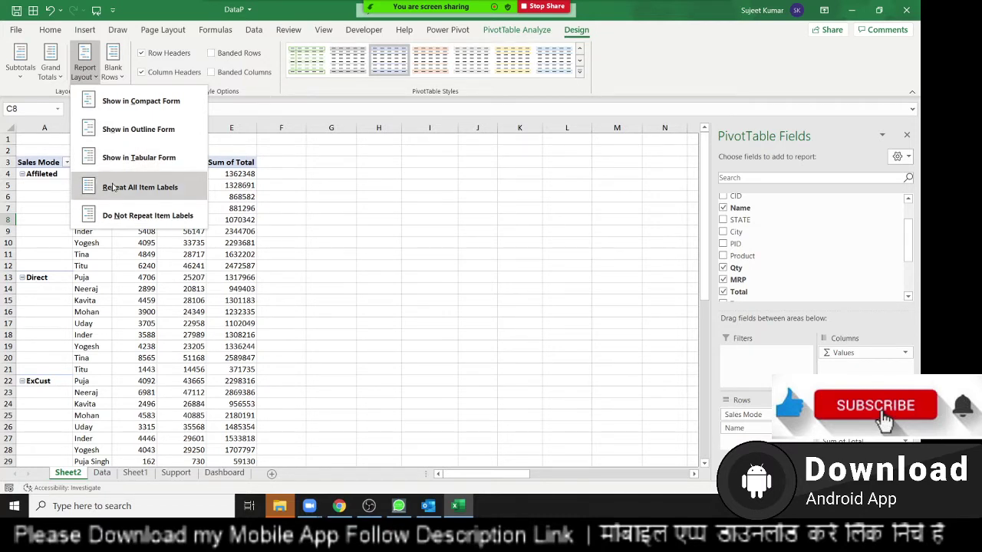
{"action": "left_click", "coordinate": [149, 190]}
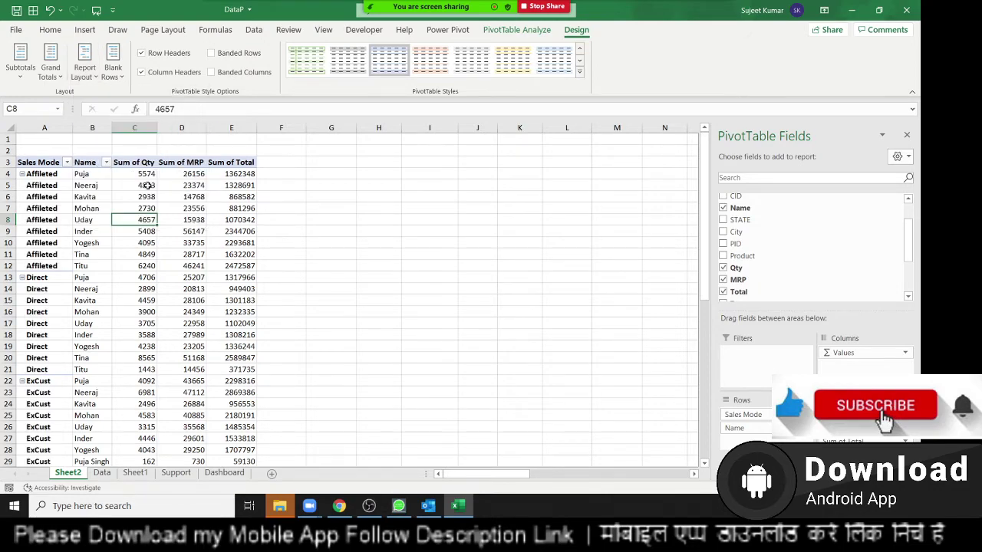
{"action": "scroll", "coordinate": [132, 265], "scroll_direction": "down", "scroll_amount": 5}
{"action": "scroll", "coordinate": [127, 276], "scroll_direction": "down", "scroll_amount": 6}
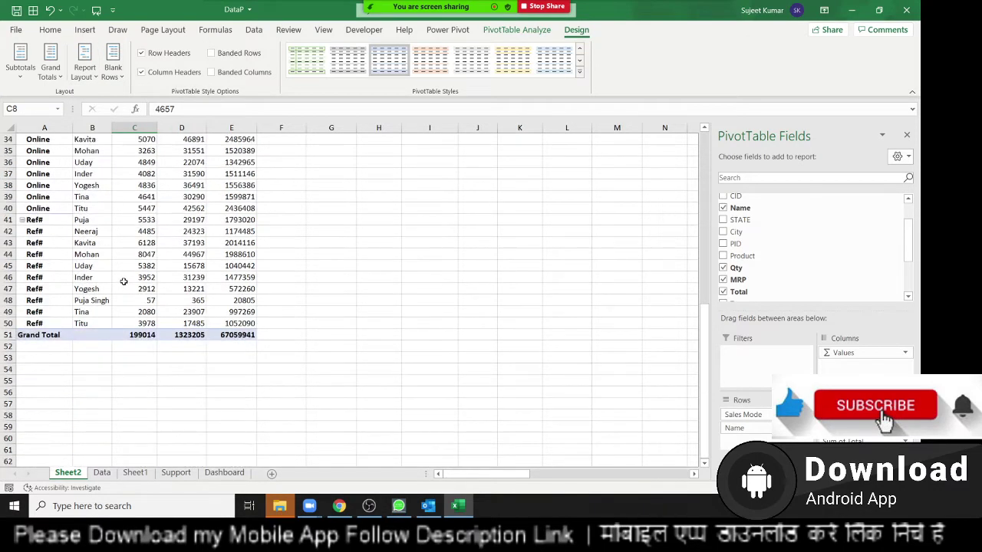
{"action": "scroll", "coordinate": [124, 282], "scroll_direction": "up", "scroll_amount": 6}
{"action": "scroll", "coordinate": [124, 281], "scroll_direction": "up", "scroll_amount": 4}
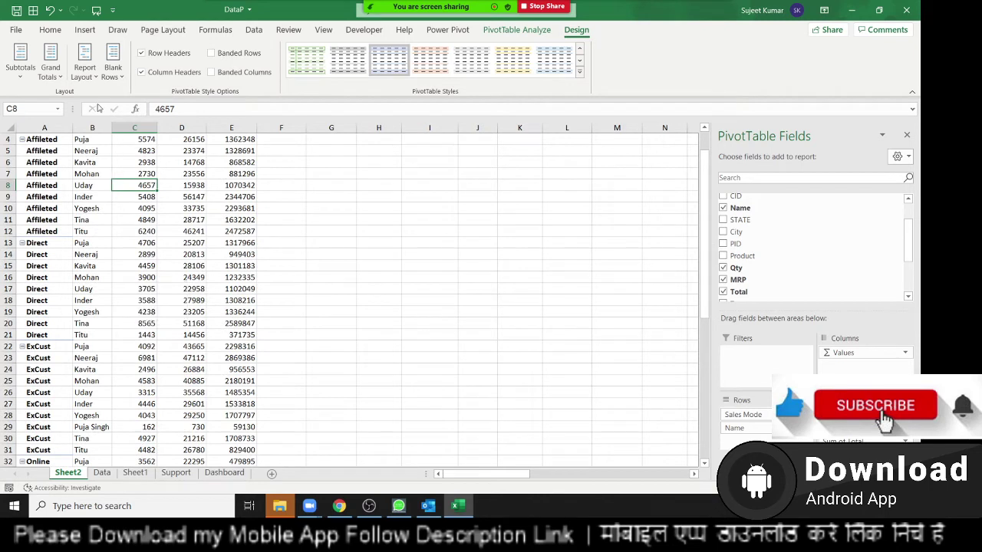
{"action": "left_click", "coordinate": [33, 232]}
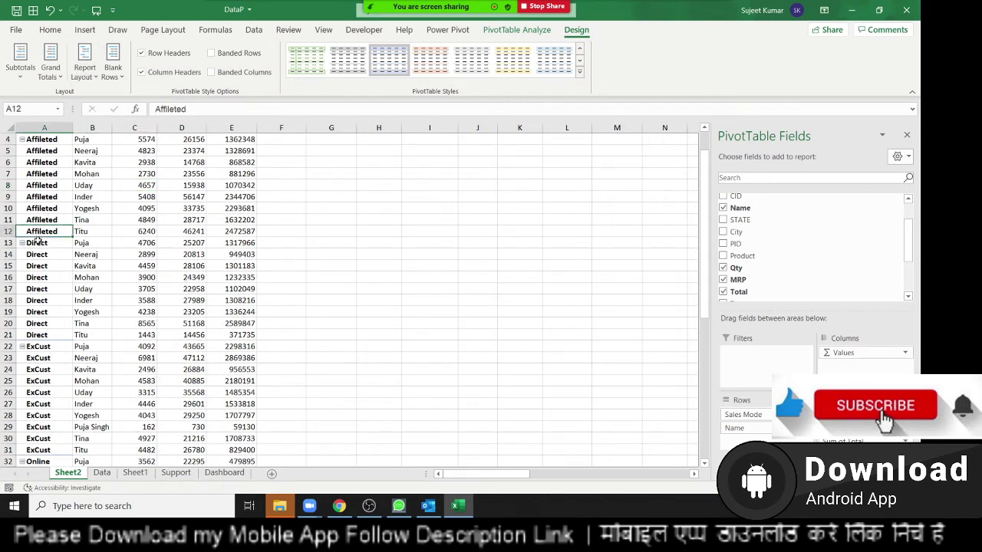
{"action": "left_click", "coordinate": [117, 72]}
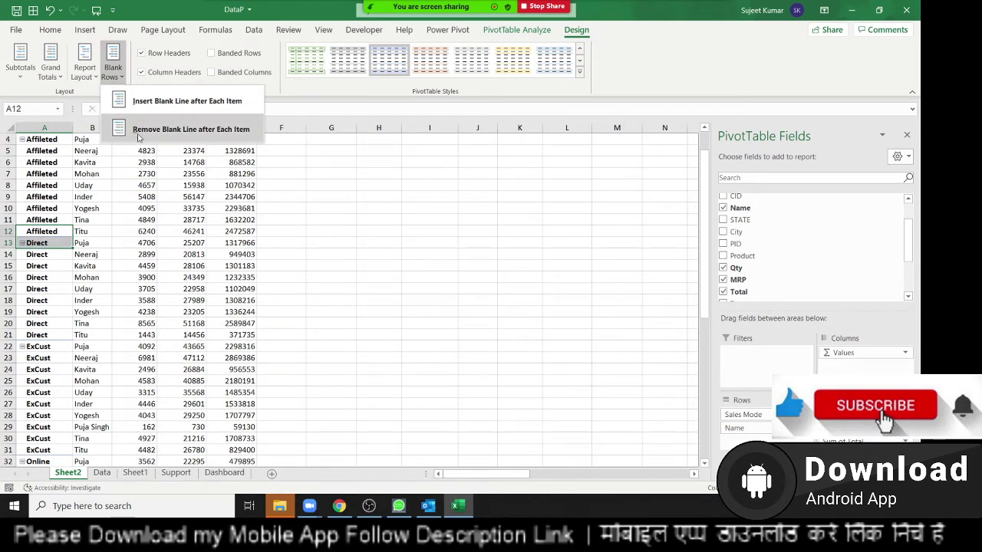
{"action": "left_click", "coordinate": [148, 101]}
{"action": "left_click", "coordinate": [146, 290]}
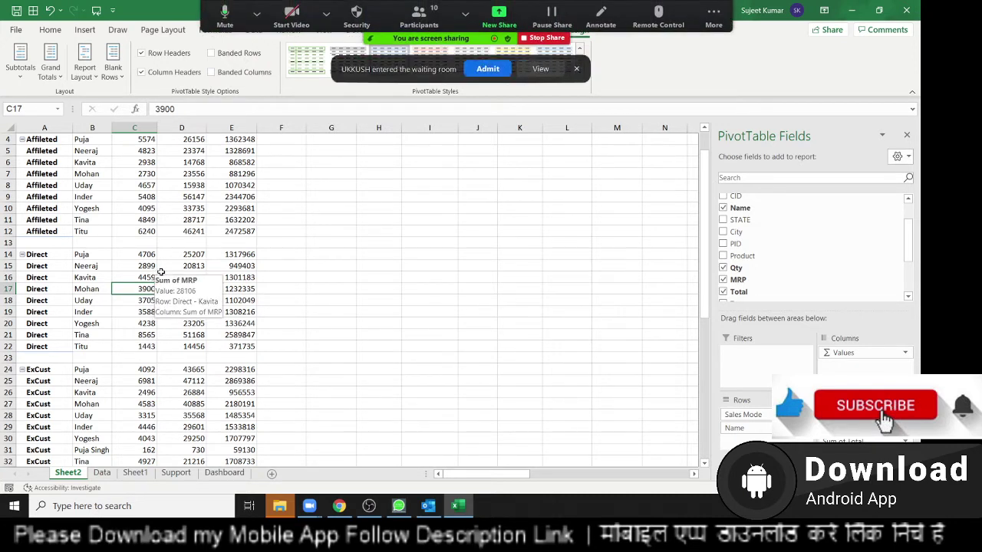
{"action": "left_click", "coordinate": [505, 69]}
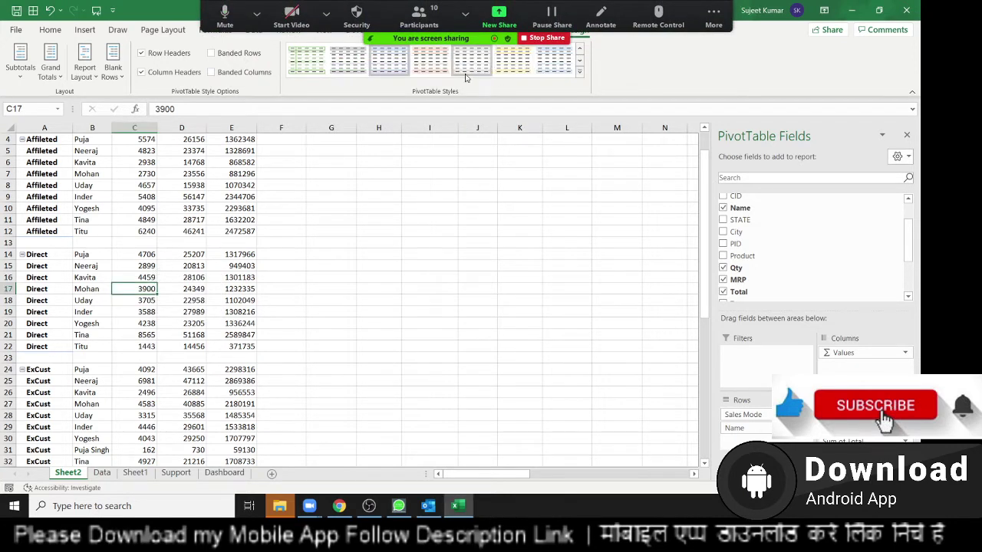
{"action": "left_click", "coordinate": [139, 198]}
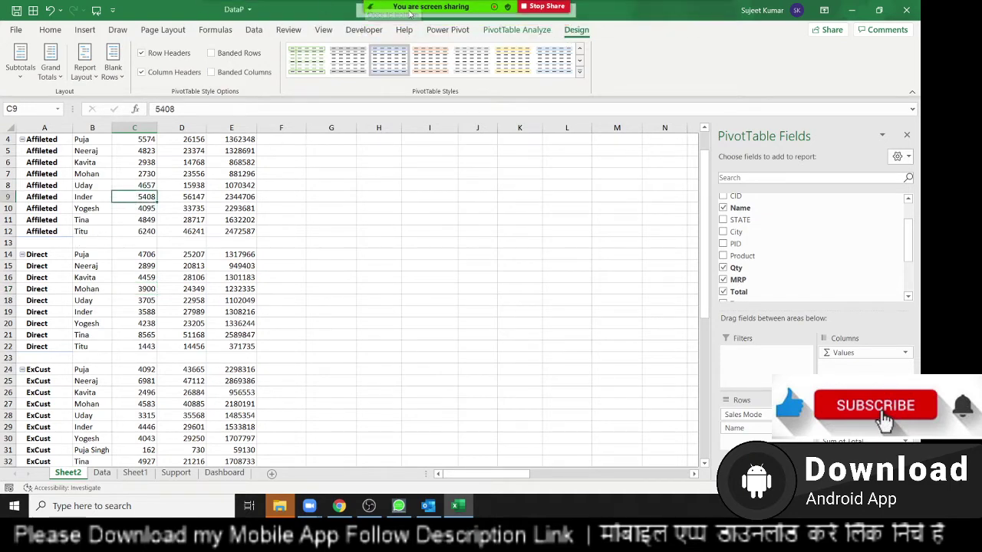
{"action": "left_click", "coordinate": [432, 29]}
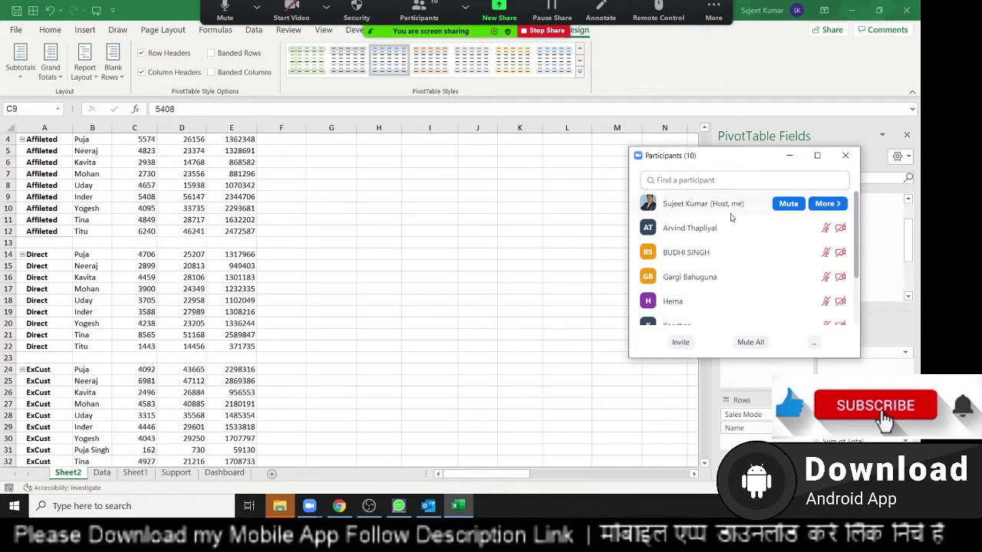
{"action": "left_click", "coordinate": [846, 156]}
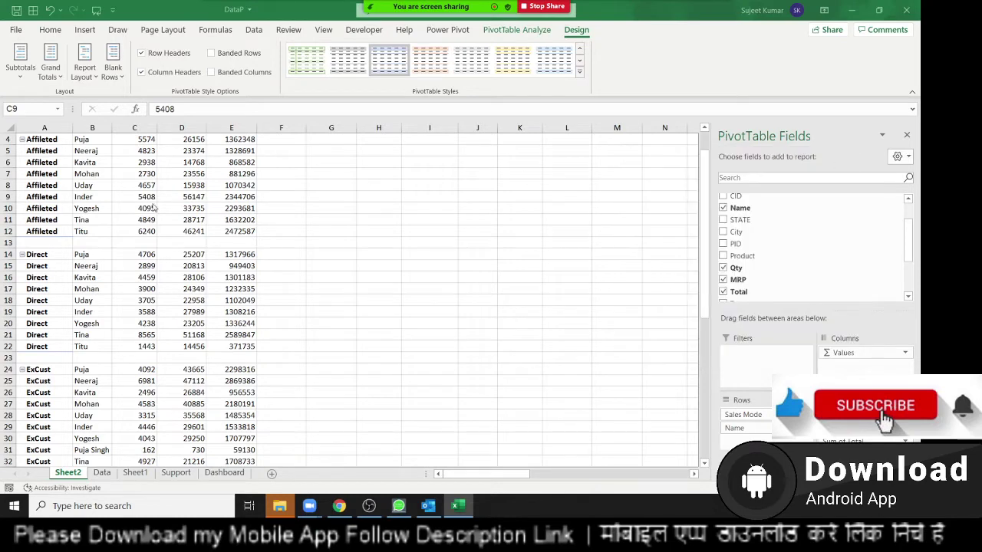
{"action": "left_click", "coordinate": [68, 258]}
{"action": "left_click", "coordinate": [54, 357]}
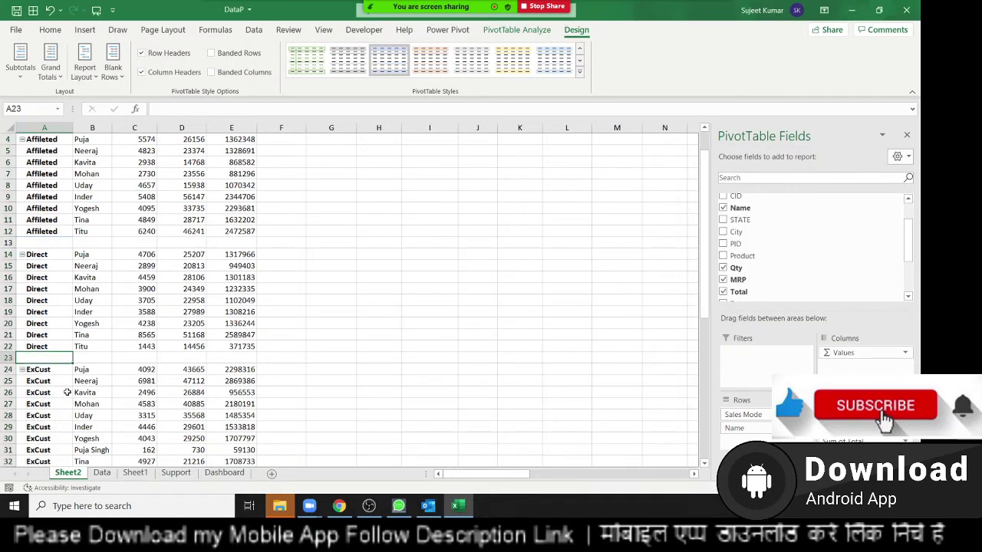
{"action": "scroll", "coordinate": [60, 369], "scroll_direction": "down", "scroll_amount": 4}
{"action": "left_click", "coordinate": [61, 346]}
{"action": "scroll", "coordinate": [60, 358], "scroll_direction": "down", "scroll_amount": 3}
{"action": "left_click", "coordinate": [60, 346]}
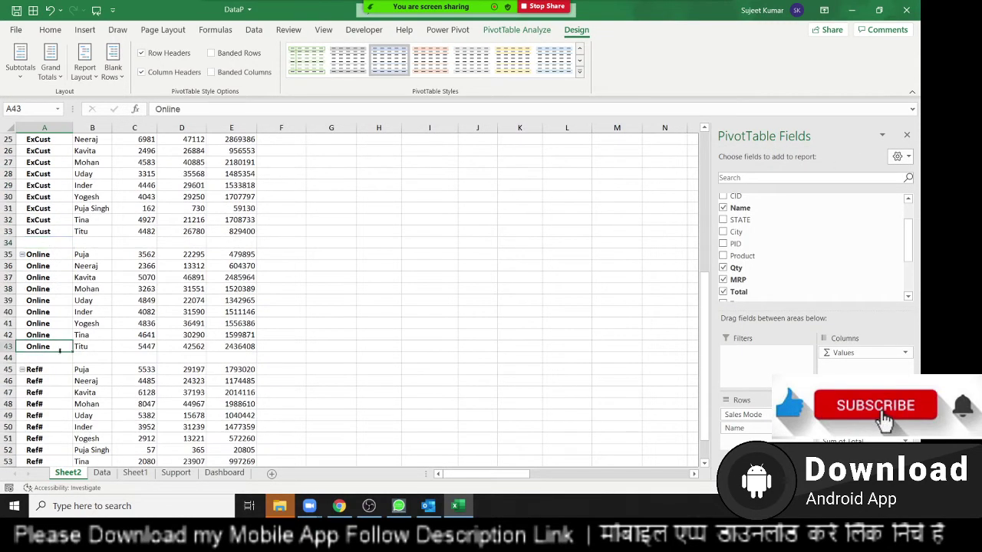
{"action": "left_click", "coordinate": [59, 358]}
{"action": "scroll", "coordinate": [58, 354], "scroll_direction": "down", "scroll_amount": 4}
{"action": "left_click", "coordinate": [56, 347]}
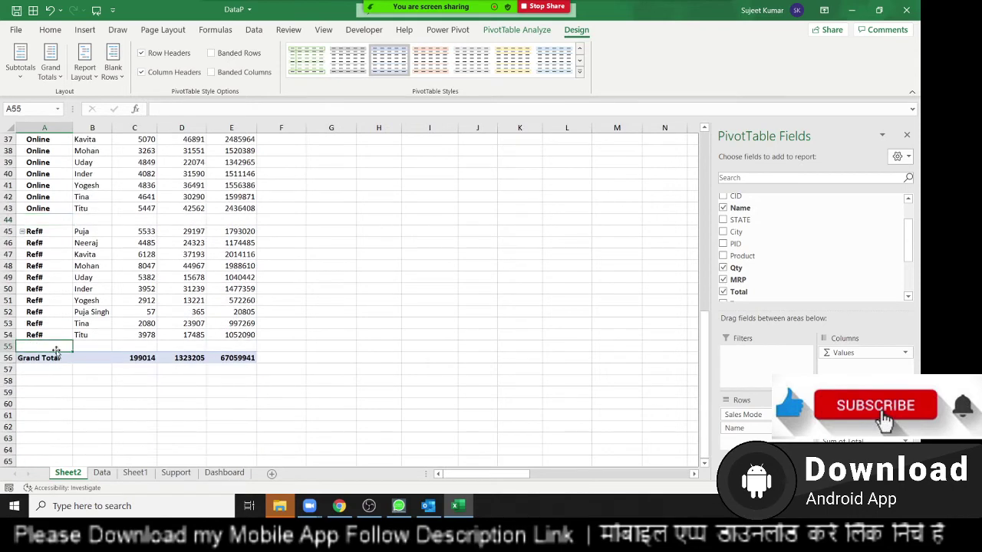
{"action": "scroll", "coordinate": [56, 346], "scroll_direction": "up", "scroll_amount": 4}
{"action": "scroll", "coordinate": [56, 345], "scroll_direction": "up", "scroll_amount": 5}
{"action": "scroll", "coordinate": [56, 343], "scroll_direction": "up", "scroll_amount": 3}
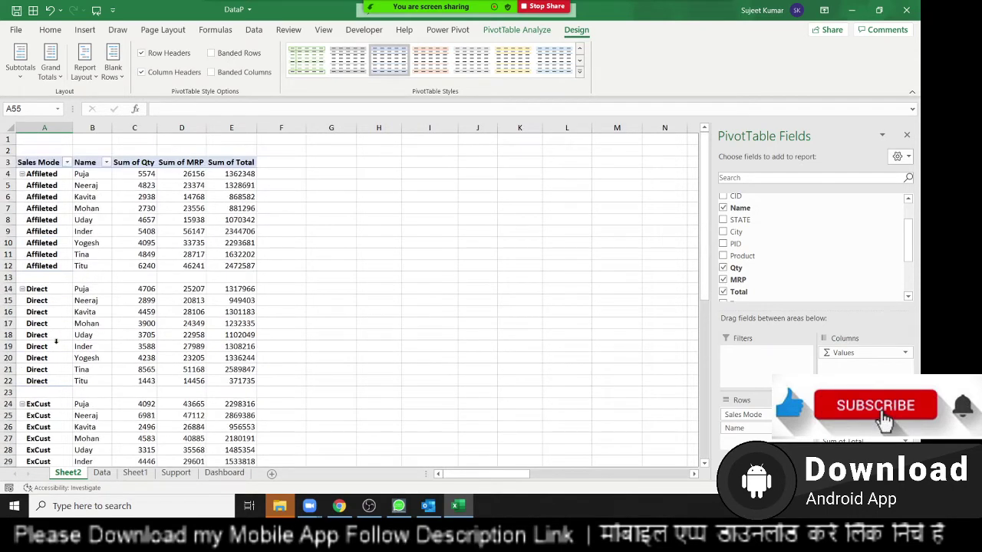
{"action": "left_click", "coordinate": [113, 65]}
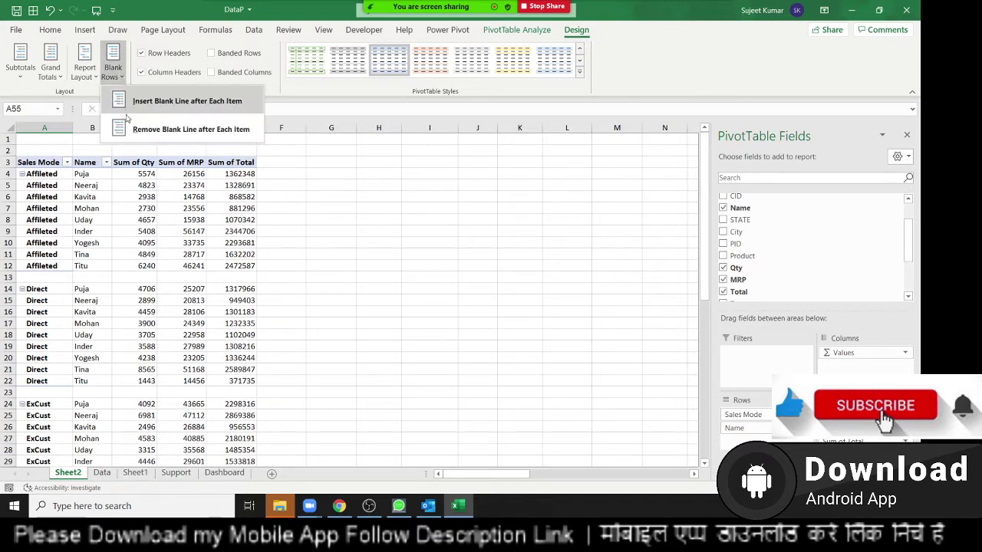
{"action": "left_click", "coordinate": [128, 125]}
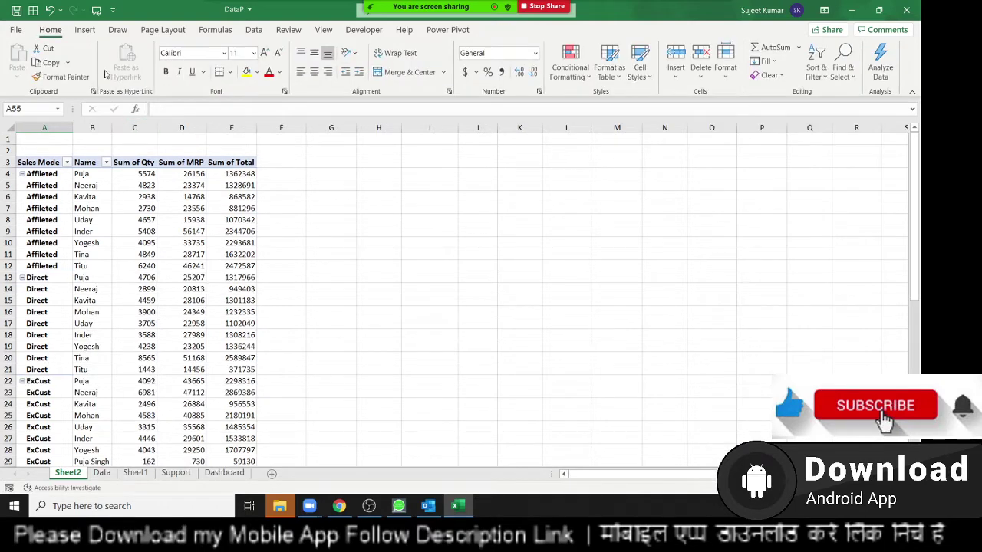
{"action": "left_click", "coordinate": [83, 277]}
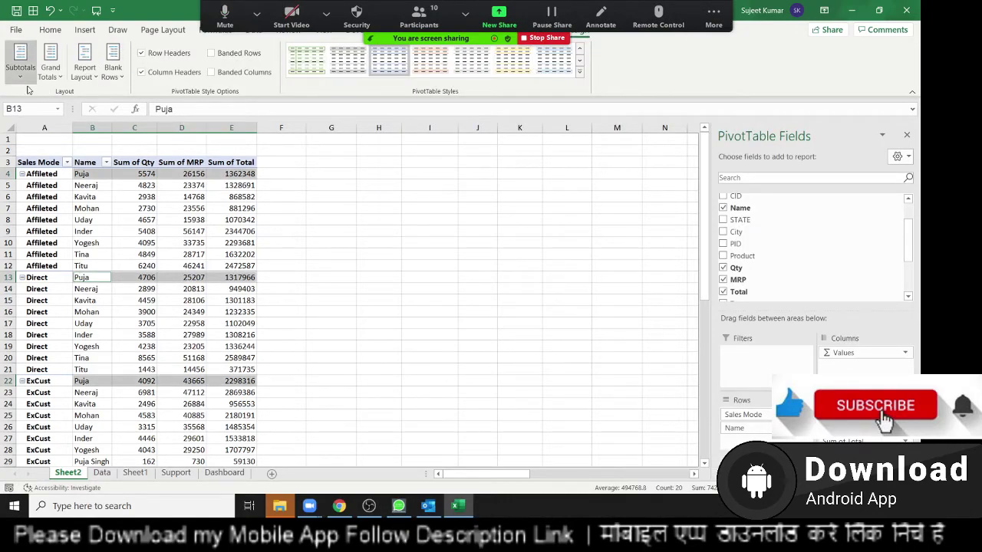
Step: Choose Do Not Repeat Item Labels, then attempt Merge & Center on A4:A12 and dismiss the warning
{"action": "left_click", "coordinate": [95, 79]}
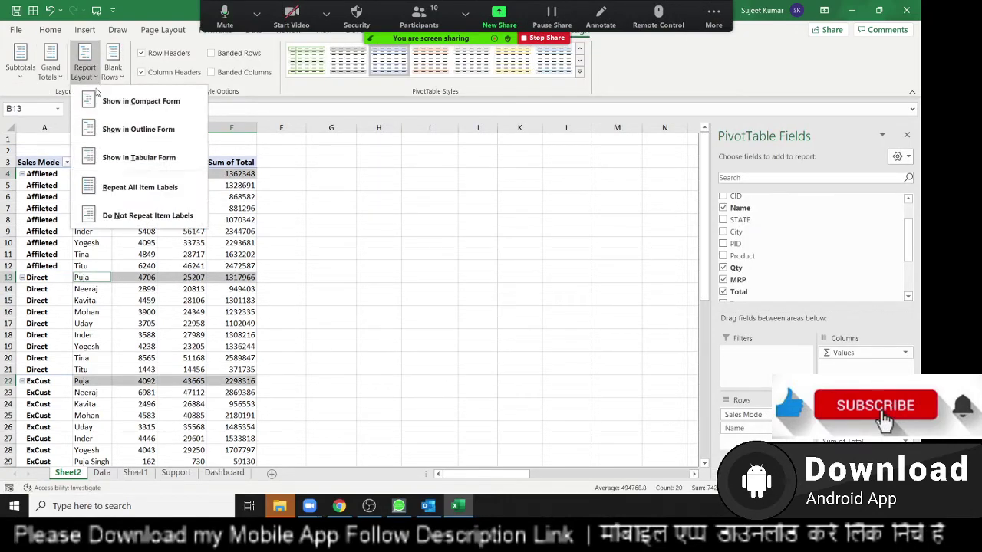
{"action": "left_click", "coordinate": [112, 221]}
{"action": "left_click_drag", "start_coordinate": [53, 176], "coordinate": [61, 264]}
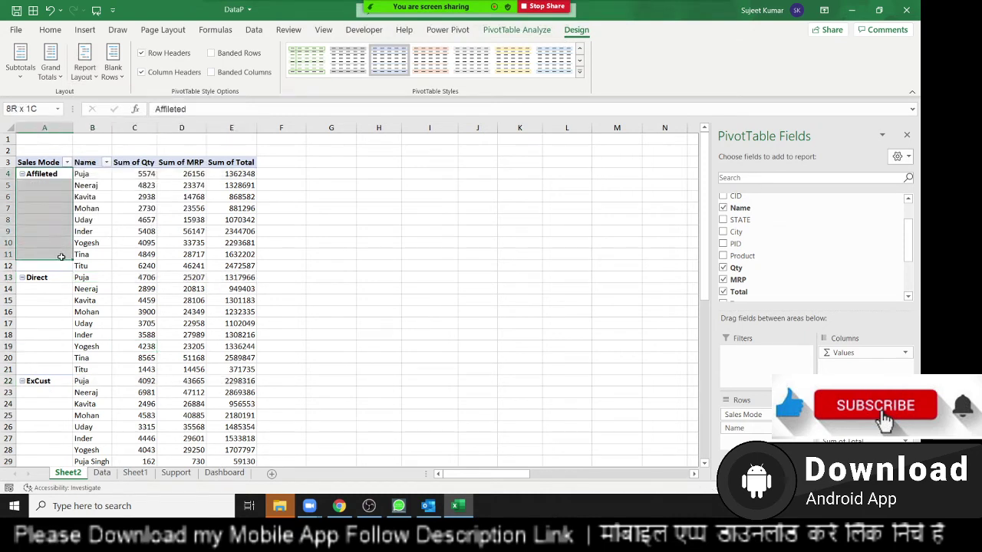
{"action": "left_click", "coordinate": [51, 29]}
{"action": "left_click", "coordinate": [432, 70]}
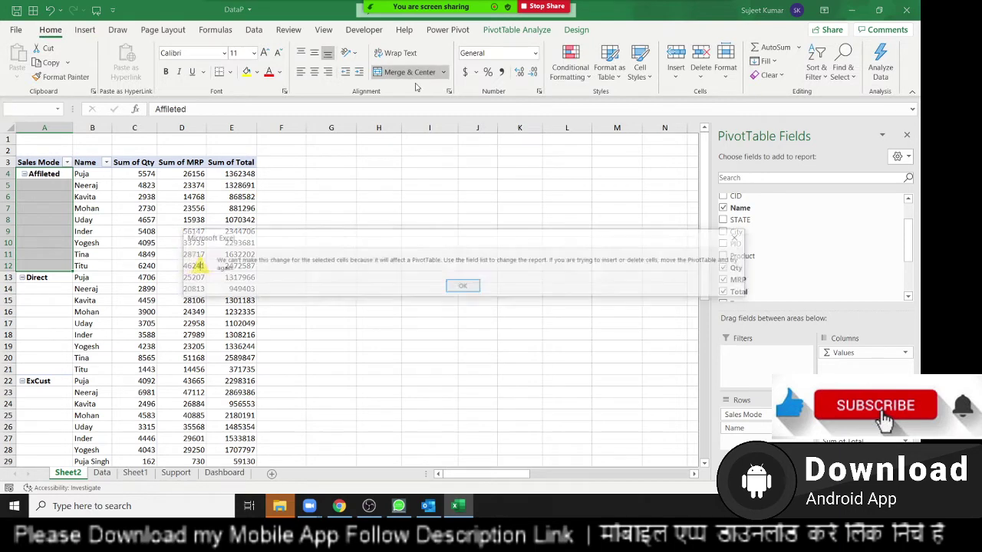
{"action": "left_click", "coordinate": [453, 286]}
{"action": "left_click", "coordinate": [115, 230]}
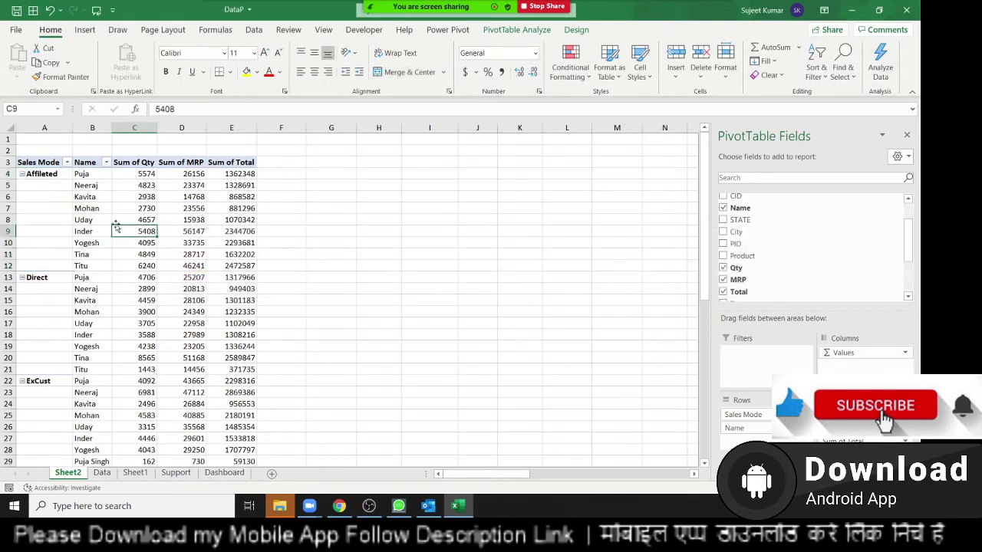
{"action": "left_click", "coordinate": [58, 208]}
Step: Turn on "Merge and center cells with labels" in PivotTable Options and apply it
{"action": "right_click", "coordinate": [52, 208]}
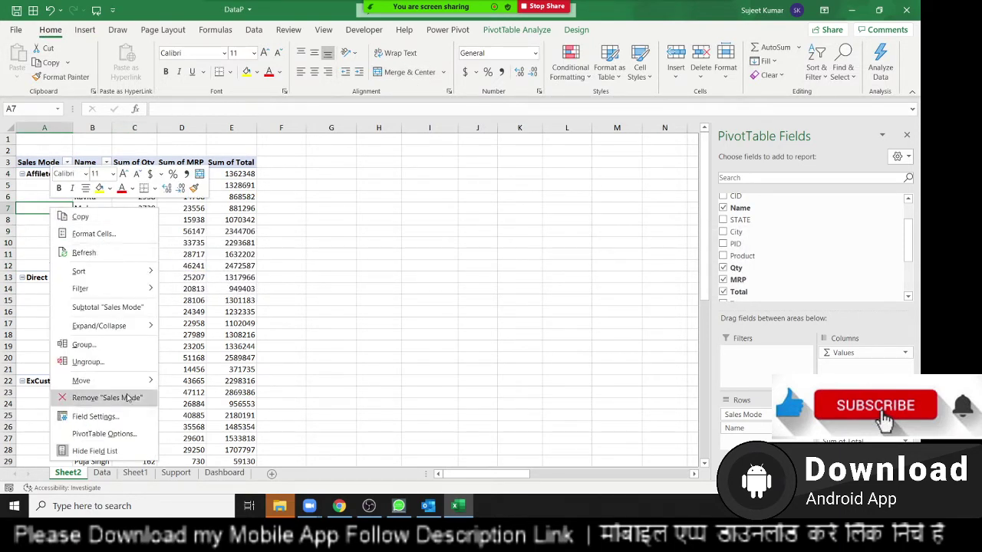
{"action": "left_click", "coordinate": [104, 434]}
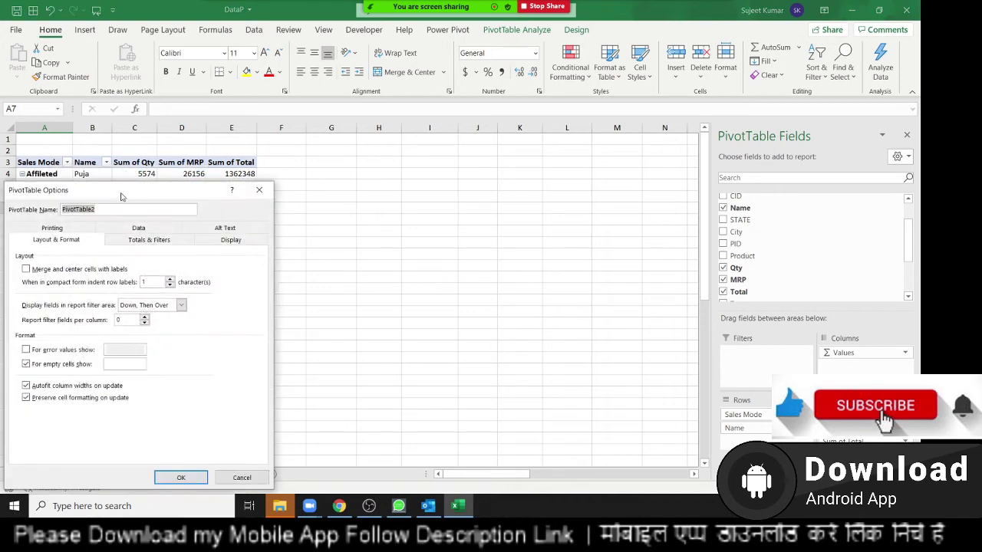
{"action": "left_click", "coordinate": [300, 233]}
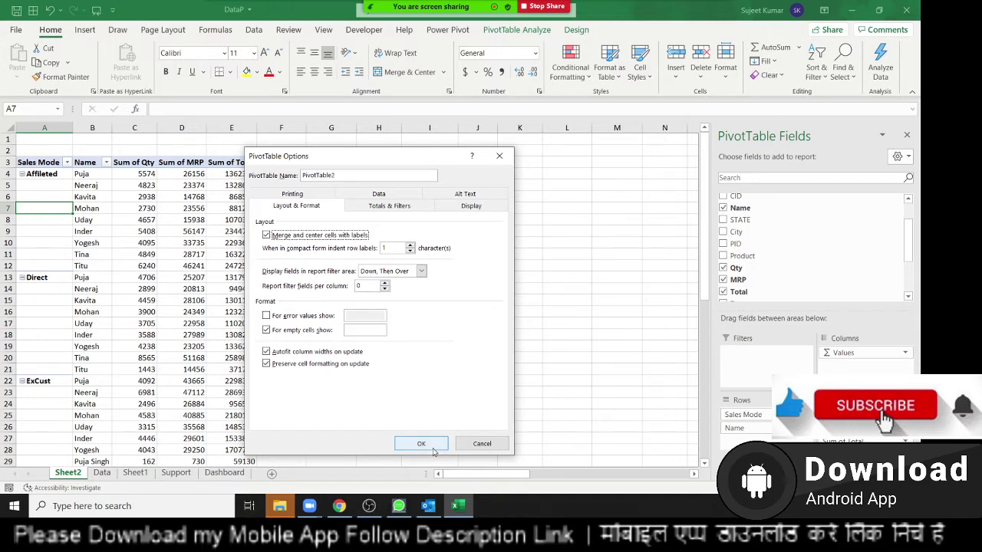
{"action": "left_click", "coordinate": [429, 443]}
{"action": "left_click", "coordinate": [56, 349]}
Step: Check the merged ExCust, Online, Ref#, Affileted and Direct labels by selecting each
{"action": "left_click", "coordinate": [57, 375]}
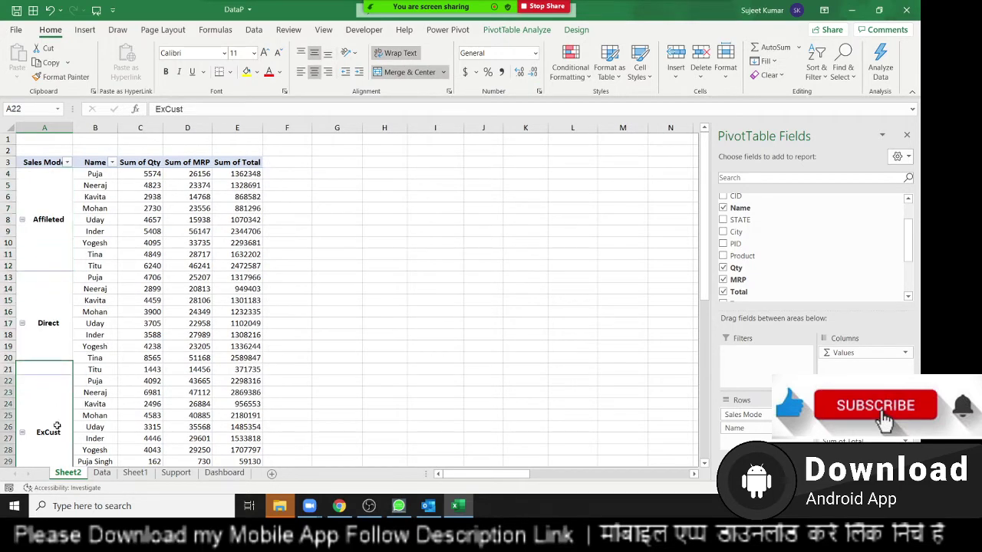
{"action": "scroll", "coordinate": [57, 375], "scroll_direction": "down", "scroll_amount": 3}
{"action": "left_click", "coordinate": [55, 424]}
{"action": "left_click", "coordinate": [54, 423]}
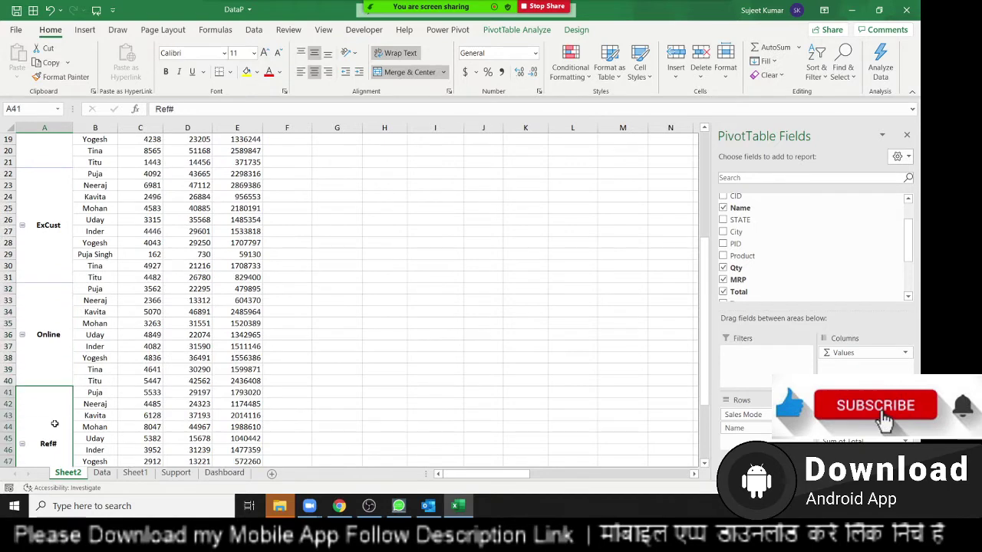
{"action": "scroll", "coordinate": [54, 423], "scroll_direction": "down", "scroll_amount": 3}
{"action": "scroll", "coordinate": [55, 418], "scroll_direction": "up", "scroll_amount": 4}
{"action": "scroll", "coordinate": [58, 406], "scroll_direction": "up", "scroll_amount": 5}
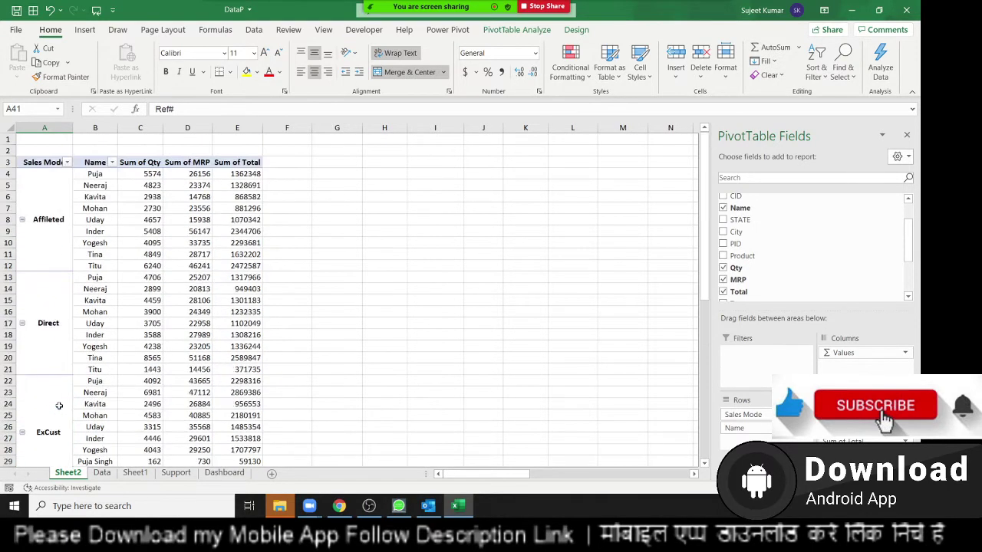
{"action": "left_click", "coordinate": [41, 228]}
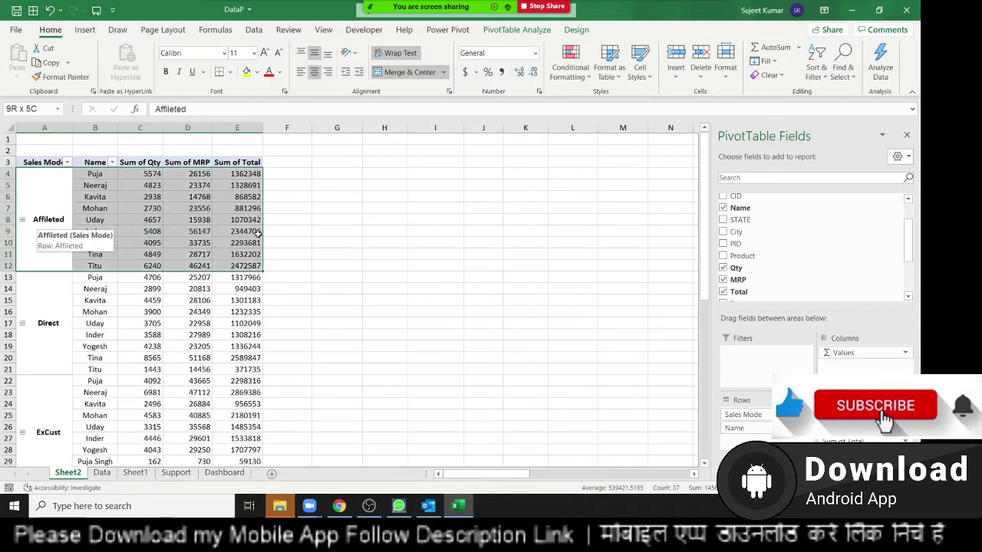
{"action": "left_click", "coordinate": [42, 326]}
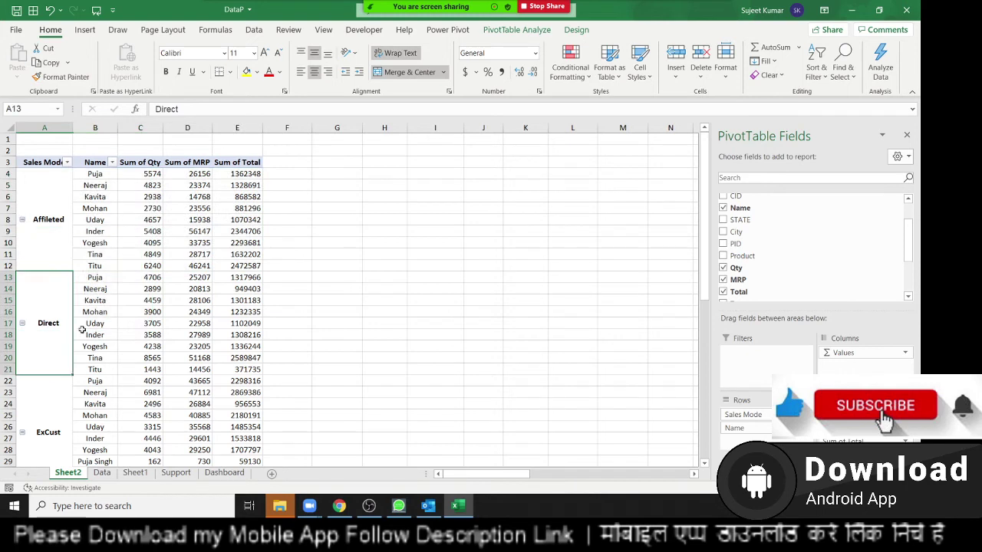
{"action": "left_click", "coordinate": [116, 398]}
{"action": "left_click", "coordinate": [152, 290]}
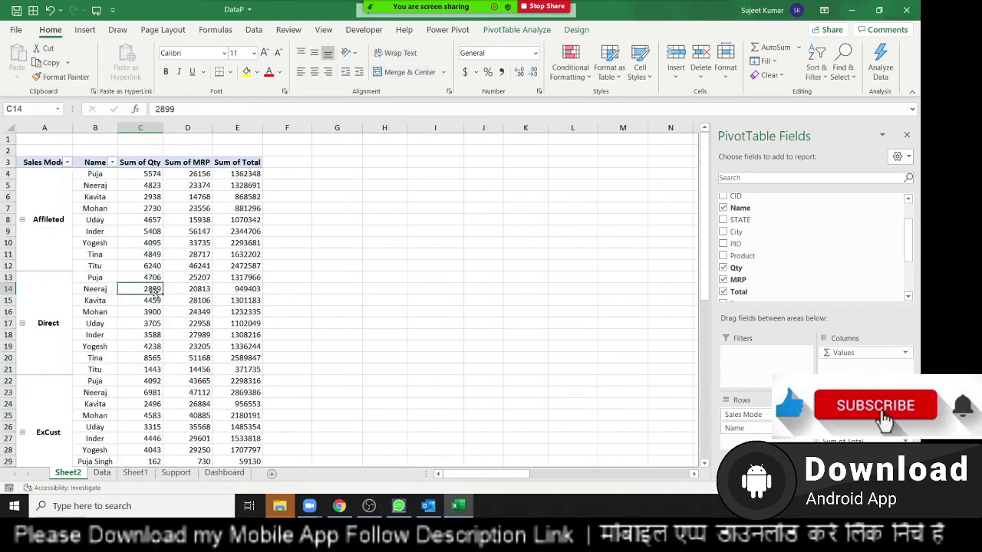
Step: Select Titu's name and his Sum of Qty value, 6240, in the Affileted group
{"action": "left_click", "coordinate": [62, 193]}
{"action": "left_click", "coordinate": [101, 267]}
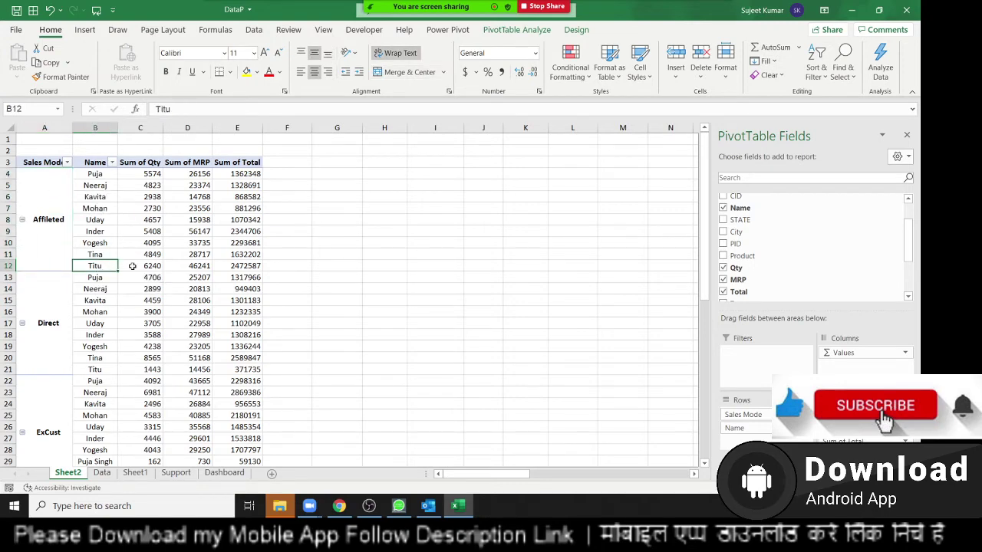
{"action": "left_click", "coordinate": [138, 267]}
{"action": "mouse_move", "coordinate": [159, 326]}
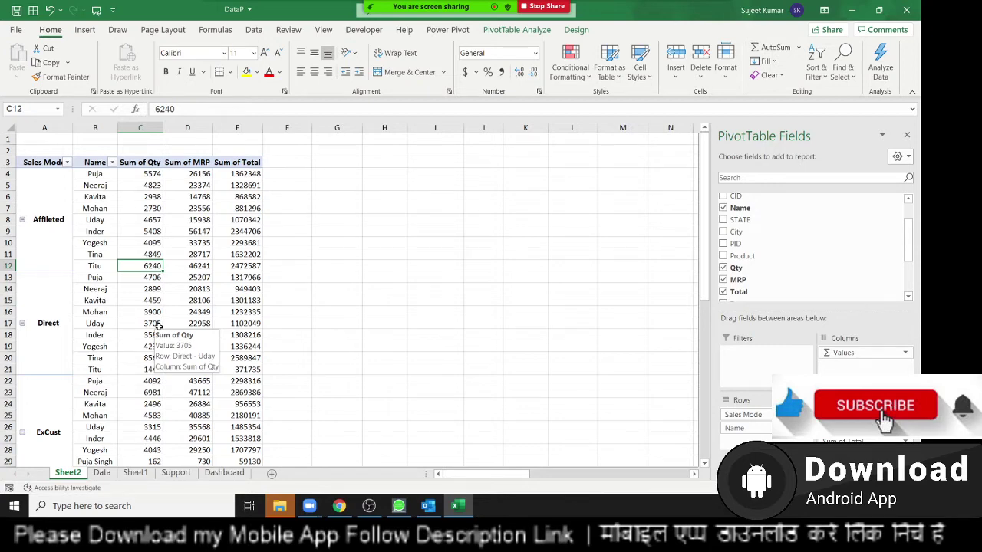
Step: Drill into Titu's 6240 Qty value on Sheet2 and review the generated Sheet3 detail records
{"action": "left_click", "coordinate": [102, 473]}
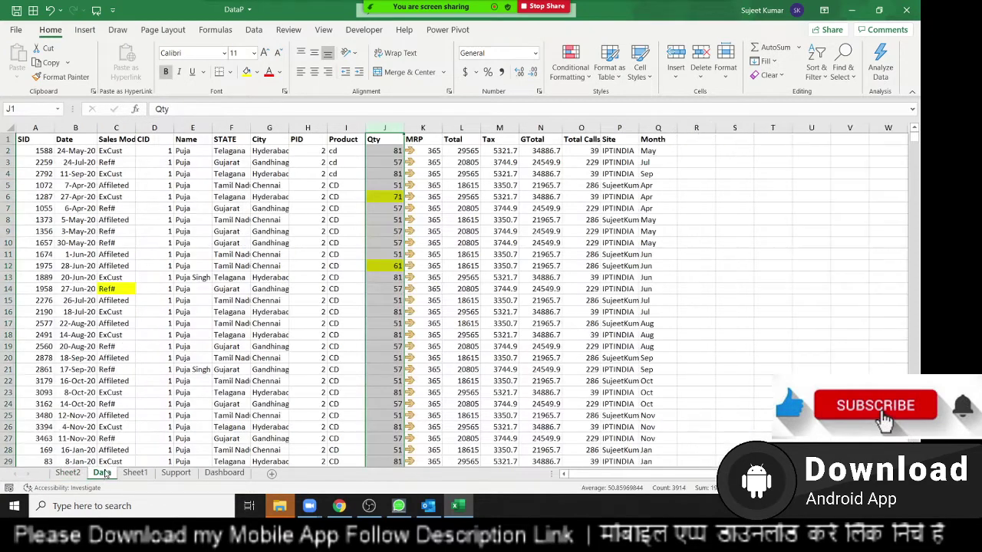
{"action": "left_click", "coordinate": [68, 473]}
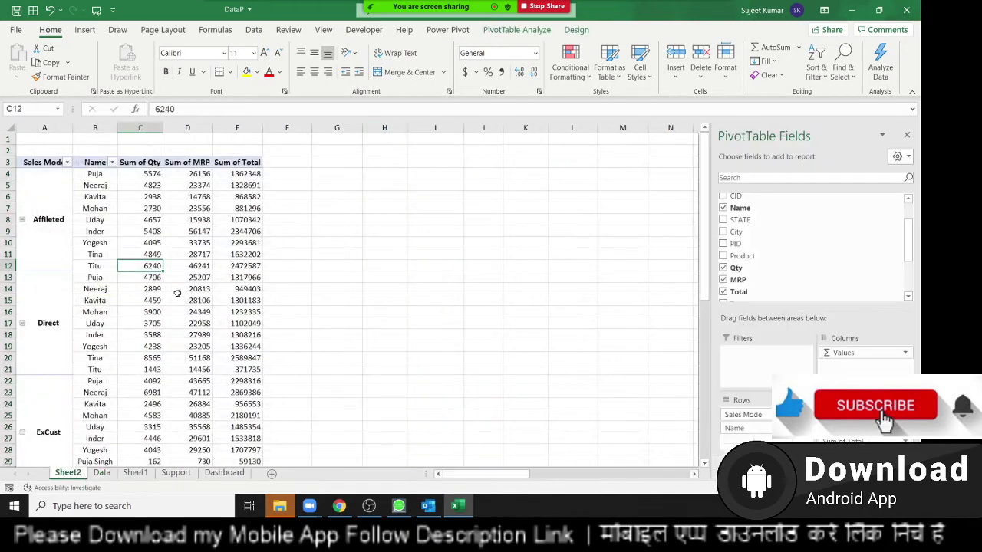
{"action": "double_click", "coordinate": [154, 265]}
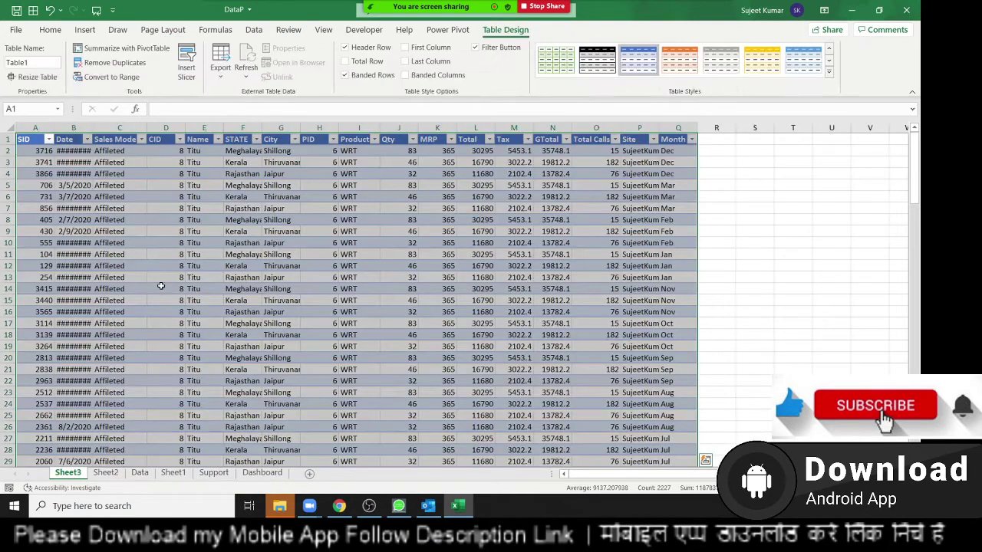
{"action": "scroll", "coordinate": [201, 337], "scroll_direction": "down", "scroll_amount": 7}
{"action": "scroll", "coordinate": [204, 349], "scroll_direction": "down", "scroll_amount": 6}
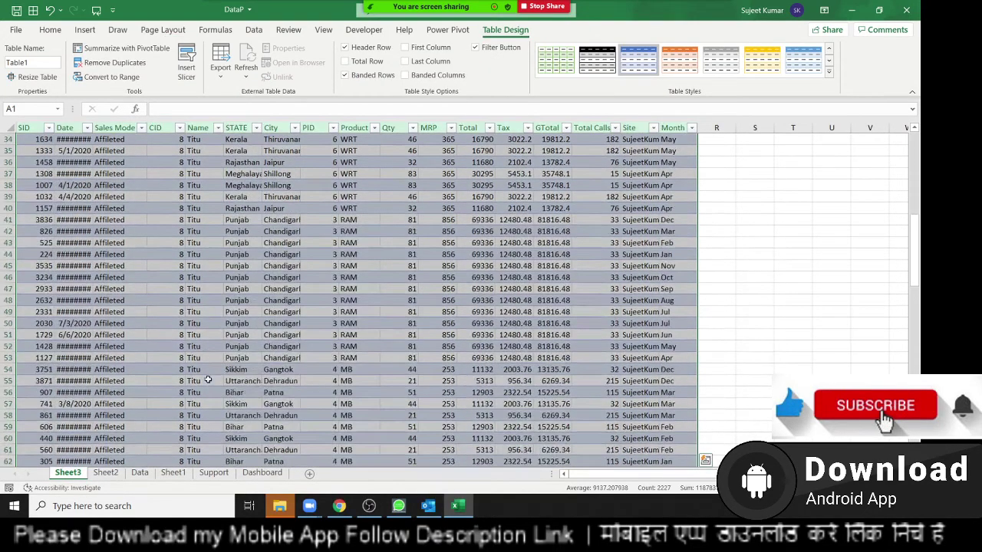
{"action": "scroll", "coordinate": [204, 361], "scroll_direction": "down", "scroll_amount": 6}
{"action": "scroll", "coordinate": [207, 380], "scroll_direction": "down", "scroll_amount": 7}
{"action": "scroll", "coordinate": [207, 380], "scroll_direction": "down", "scroll_amount": 5}
{"action": "scroll", "coordinate": [207, 380], "scroll_direction": "down", "scroll_amount": 3}
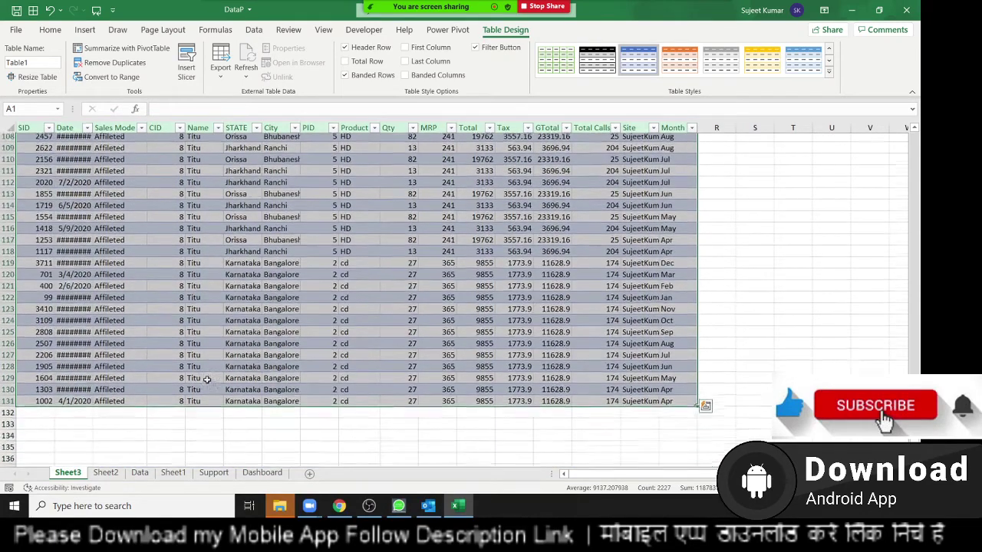
{"action": "scroll", "coordinate": [206, 380], "scroll_direction": "up", "scroll_amount": 6}
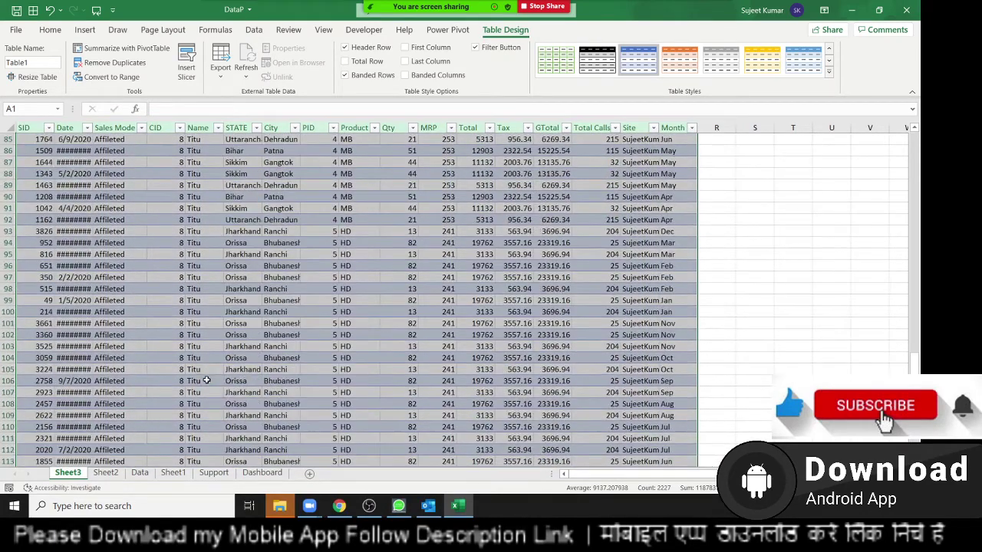
Step: Delete the Sheet3 detail sheet and confirm its removal
{"action": "right_click", "coordinate": [68, 474]}
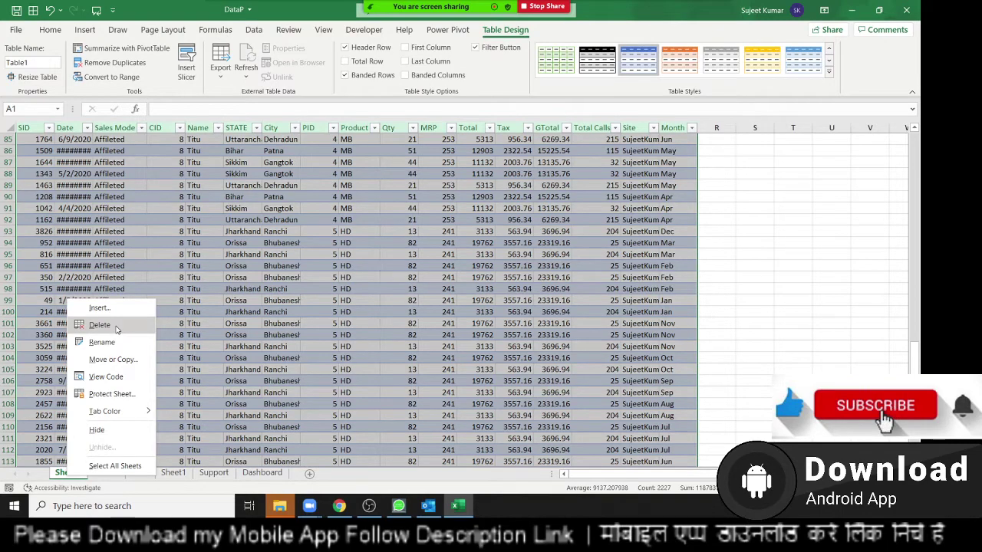
{"action": "left_click", "coordinate": [117, 328]}
{"action": "left_click", "coordinate": [450, 287]}
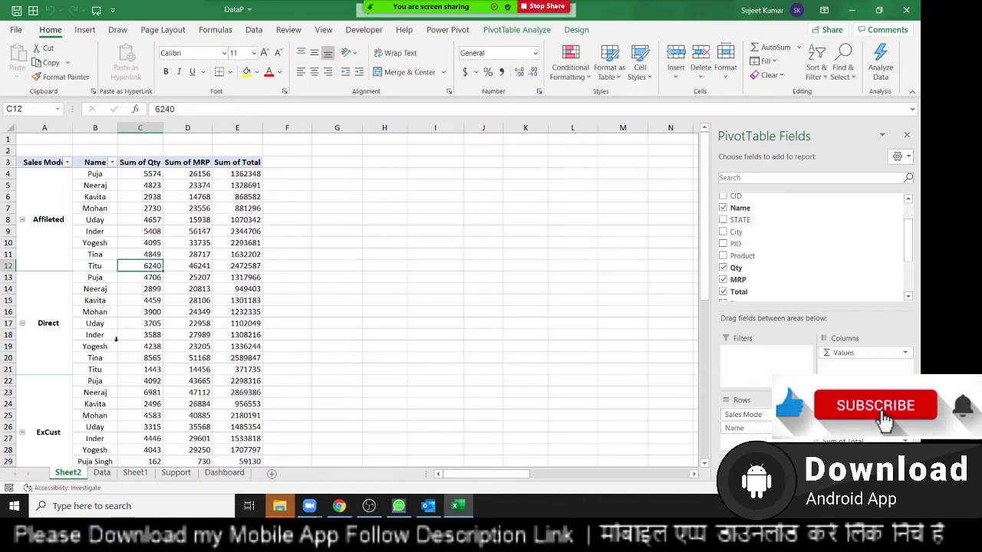
{"action": "left_click", "coordinate": [52, 324]}
{"action": "left_click", "coordinate": [92, 326]}
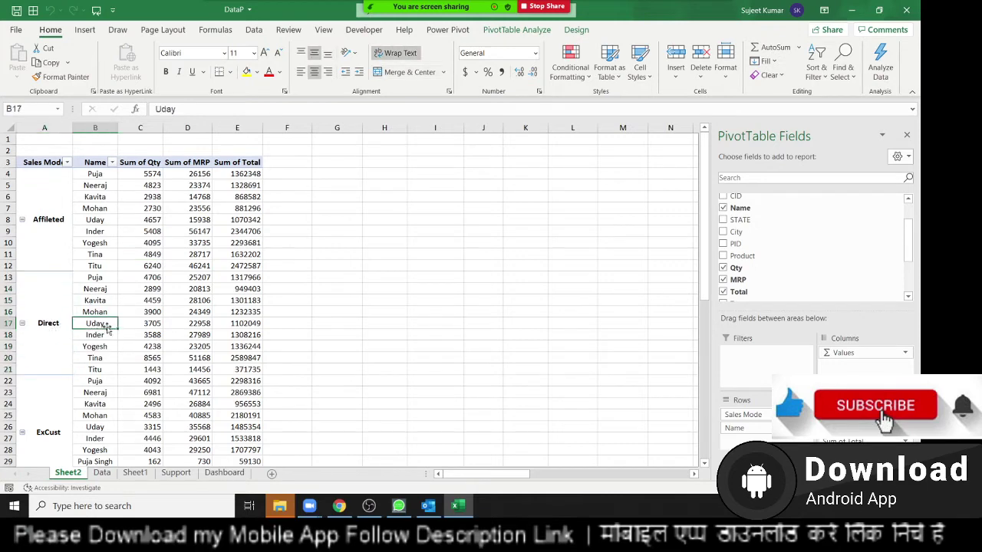
{"action": "left_click", "coordinate": [149, 326]}
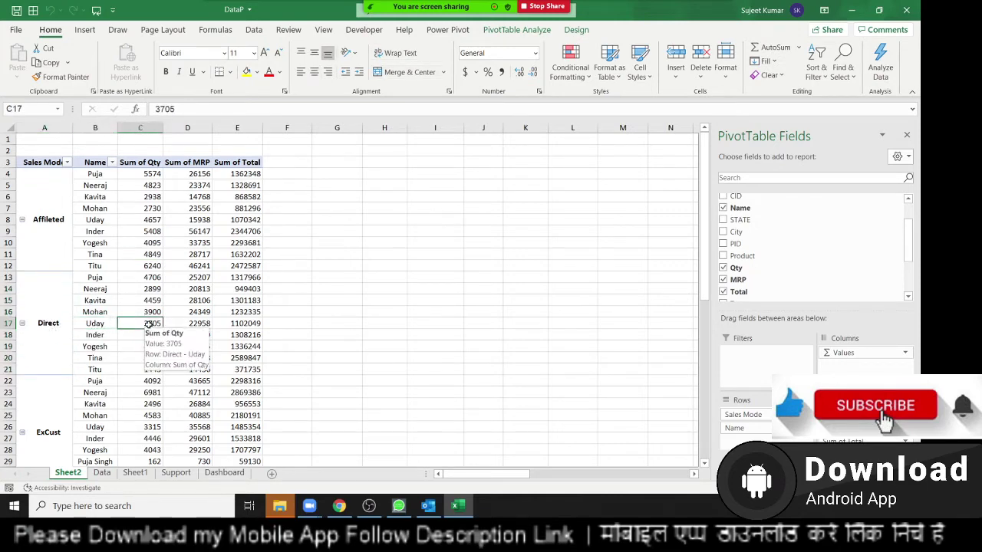
{"action": "double_click", "coordinate": [149, 325]}
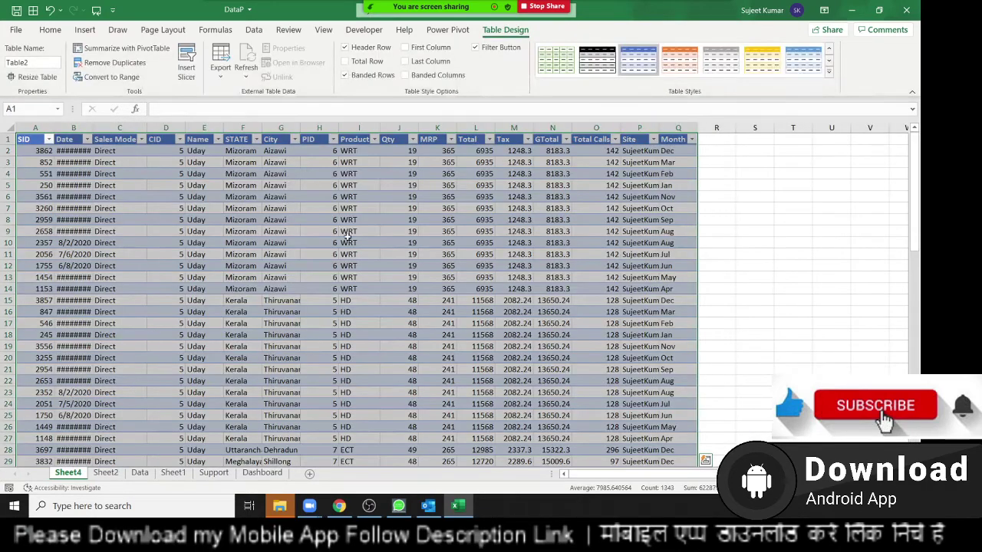
{"action": "left_click", "coordinate": [164, 193]}
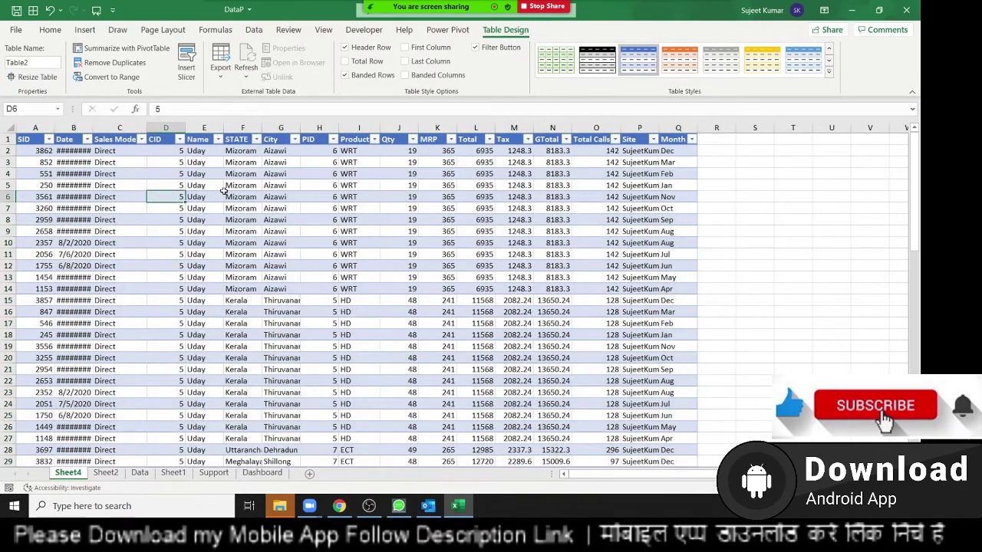
{"action": "left_click", "coordinate": [230, 197]}
{"action": "scroll", "coordinate": [608, 232], "scroll_direction": "down", "scroll_amount": 3}
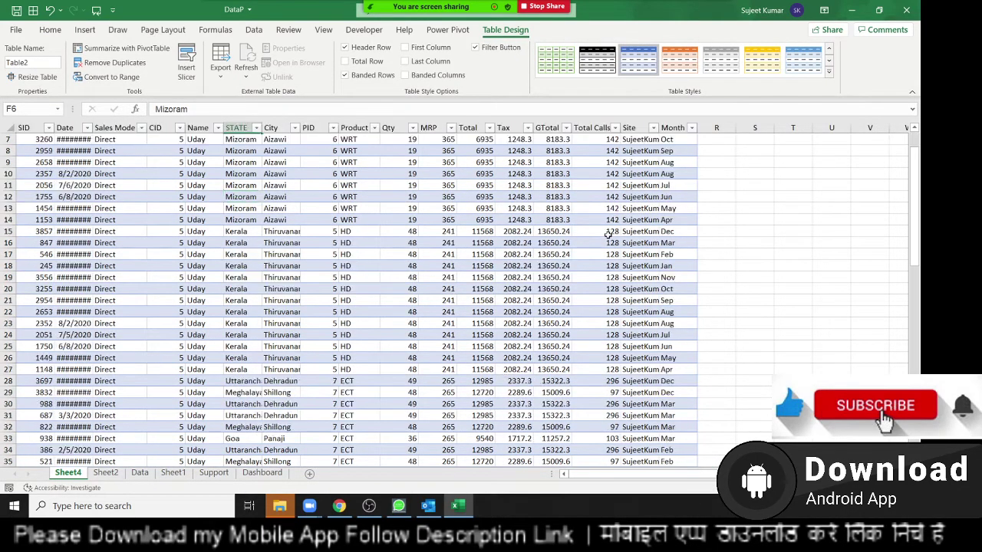
{"action": "scroll", "coordinate": [588, 336], "scroll_direction": "down", "scroll_amount": 5}
{"action": "scroll", "coordinate": [589, 336], "scroll_direction": "down", "scroll_amount": 3}
{"action": "scroll", "coordinate": [588, 336], "scroll_direction": "down", "scroll_amount": 7}
{"action": "scroll", "coordinate": [575, 340], "scroll_direction": "down", "scroll_amount": 3}
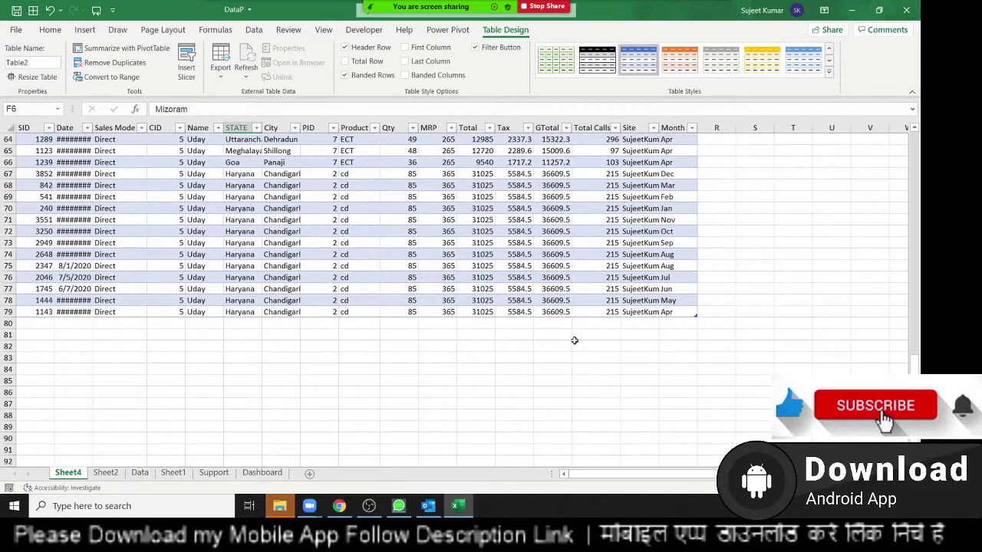
{"action": "right_click", "coordinate": [77, 476]}
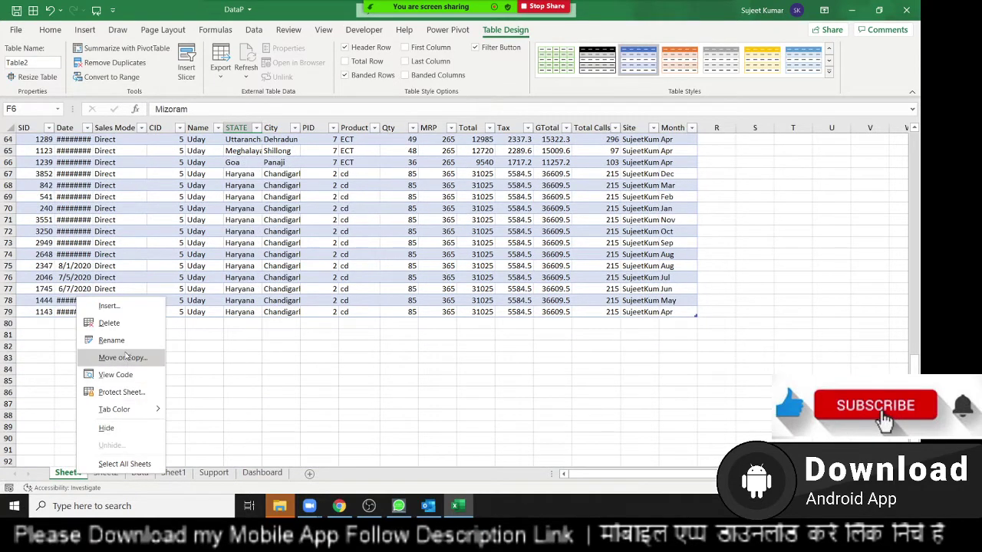
{"action": "left_click", "coordinate": [123, 323]}
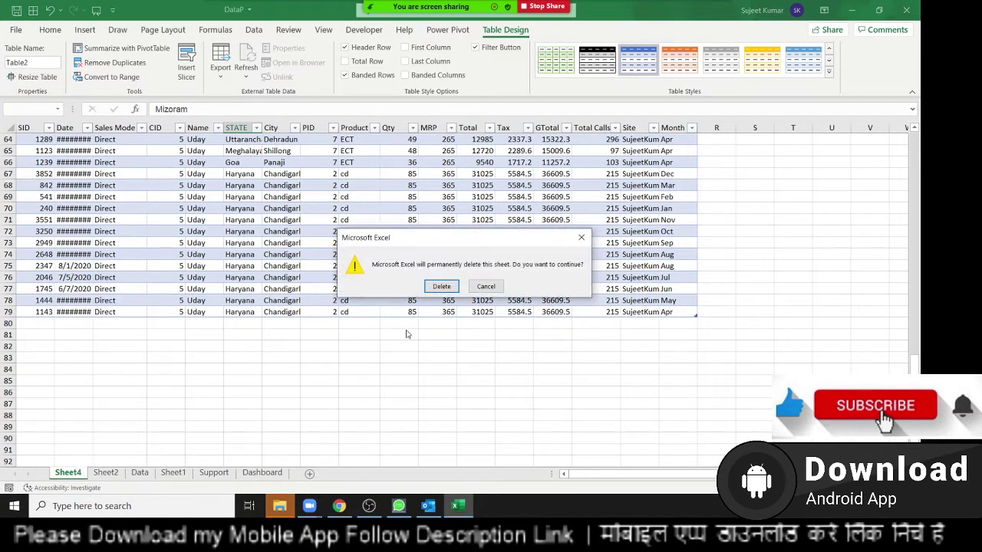
{"action": "left_click", "coordinate": [442, 287]}
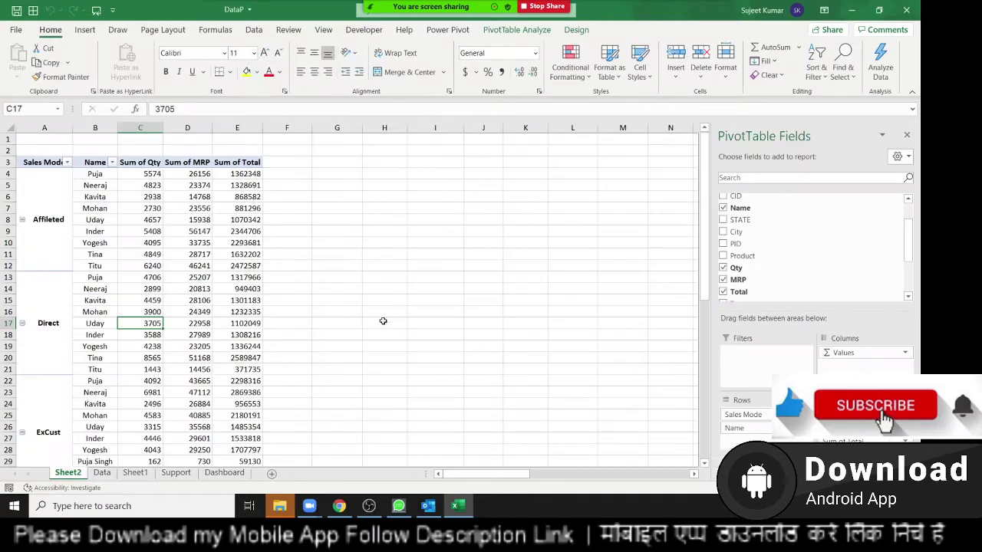
{"action": "left_click", "coordinate": [191, 264]}
Step: In the pivot's Data options, turn on Refresh data when opening the file and turn off Enable show details
{"action": "left_click", "coordinate": [453, 252]}
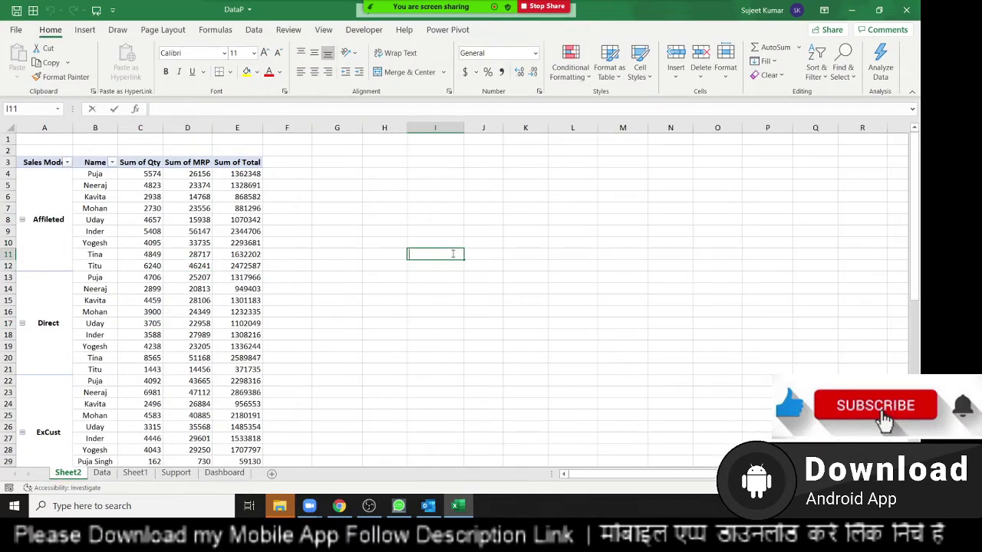
{"action": "double_click", "coordinate": [443, 278]}
{"action": "left_click", "coordinate": [434, 219]}
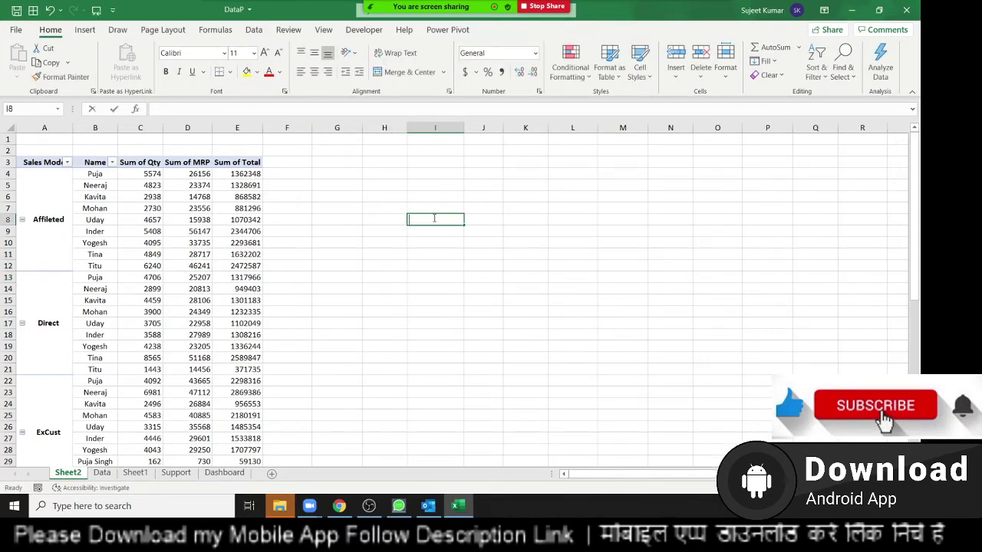
{"action": "left_click", "coordinate": [429, 245]}
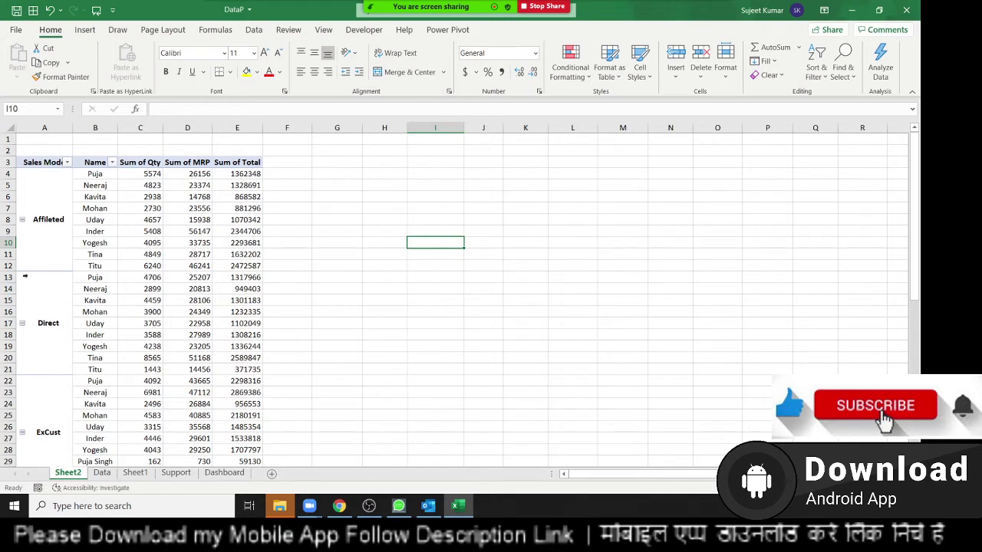
{"action": "right_click", "coordinate": [110, 298]}
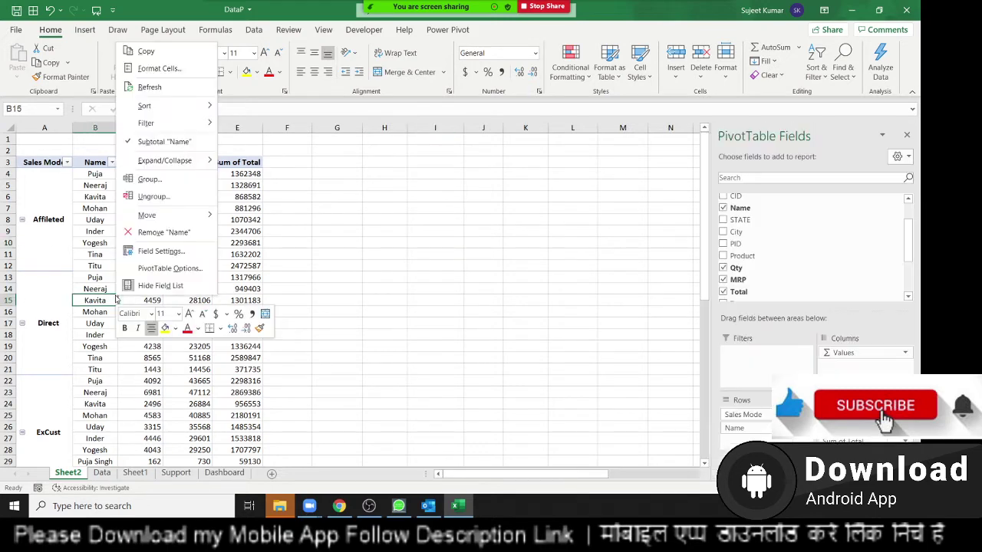
{"action": "left_click", "coordinate": [162, 269]}
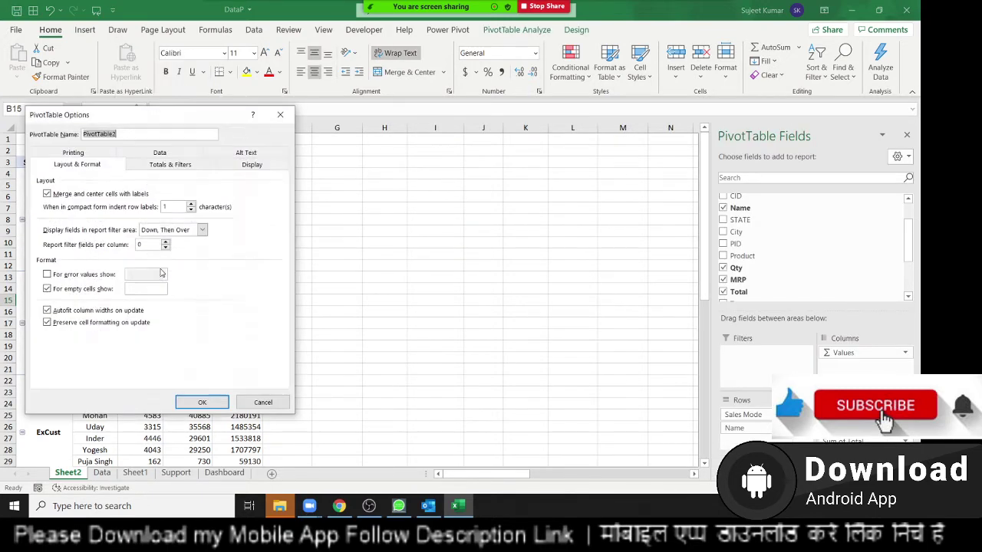
{"action": "left_click", "coordinate": [181, 154]}
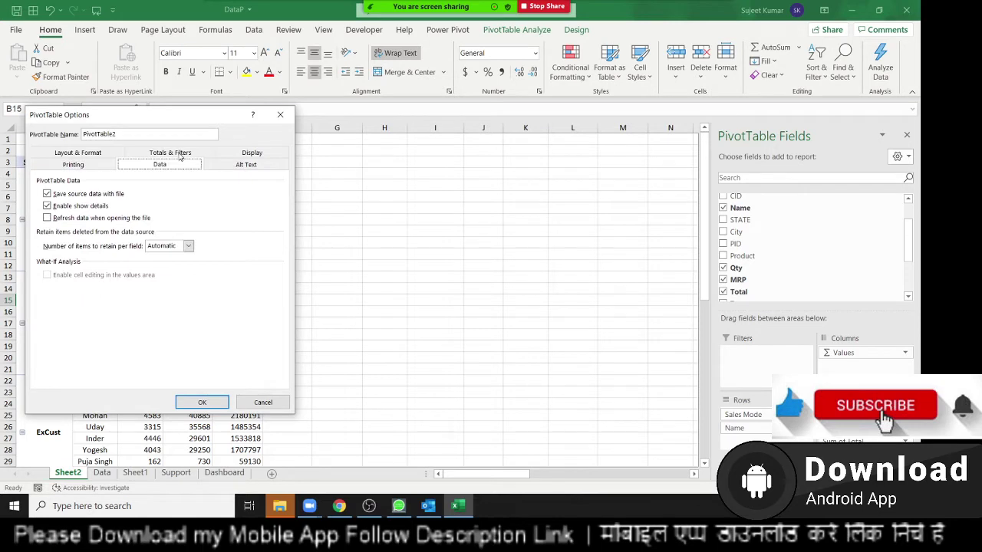
{"action": "left_click", "coordinate": [92, 218]}
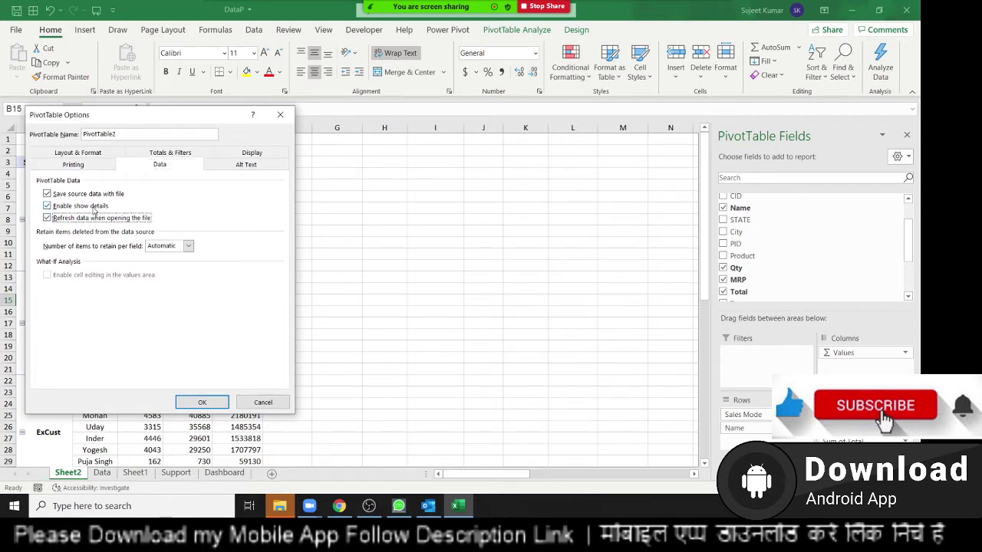
{"action": "left_click", "coordinate": [93, 206]}
{"action": "left_click", "coordinate": [91, 219]}
{"action": "left_click", "coordinate": [201, 402]}
Step: Confirm Kavita's and Mohan's MRP values no longer drill down, dismissing the can't-change warnings
{"action": "double_click", "coordinate": [176, 300]}
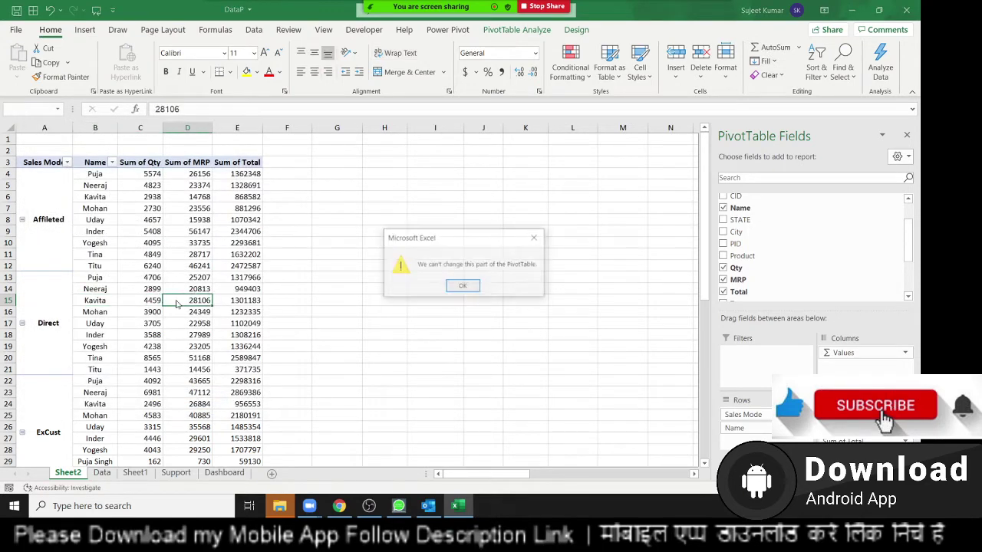
{"action": "left_click", "coordinate": [463, 286]}
{"action": "double_click", "coordinate": [203, 312]}
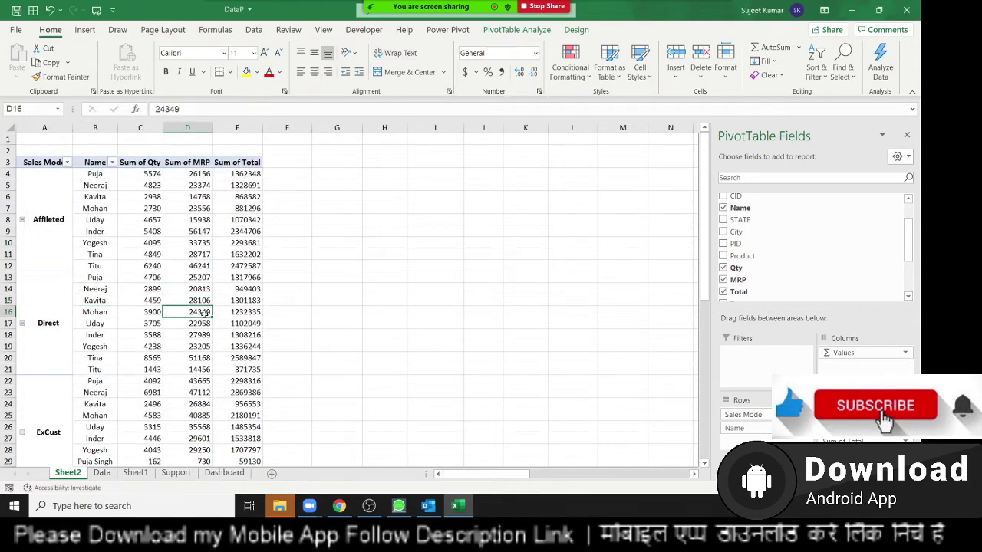
{"action": "left_click", "coordinate": [456, 286]}
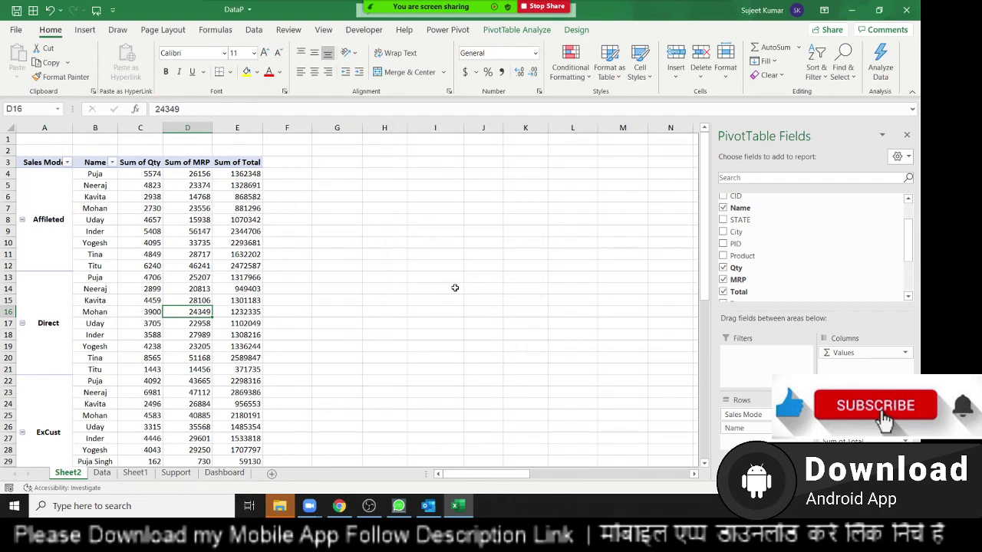
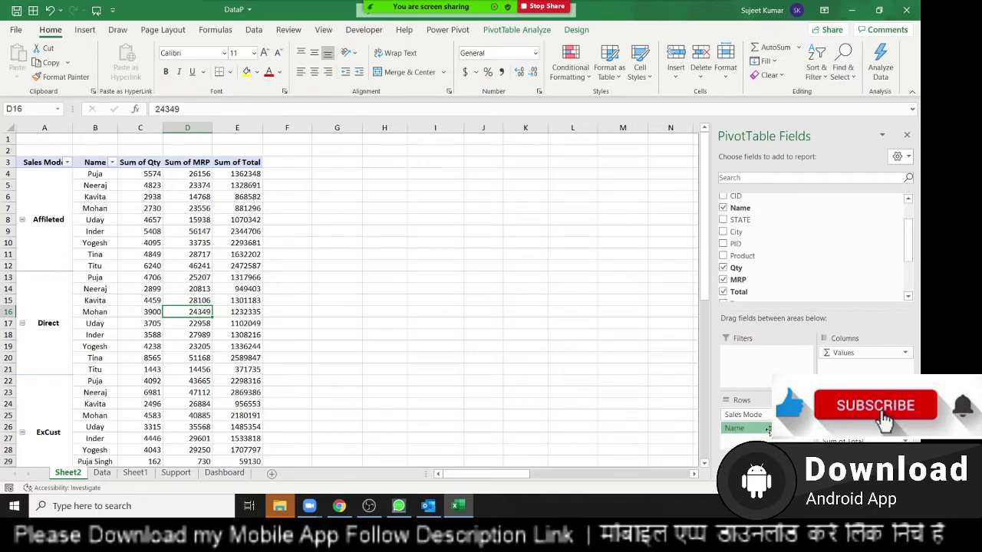
Step: Remove Name, MRP and Total from the pivot fields, then add MRP back as Sum of MRP
{"action": "left_click_drag", "start_coordinate": [768, 429], "coordinate": [783, 299]}
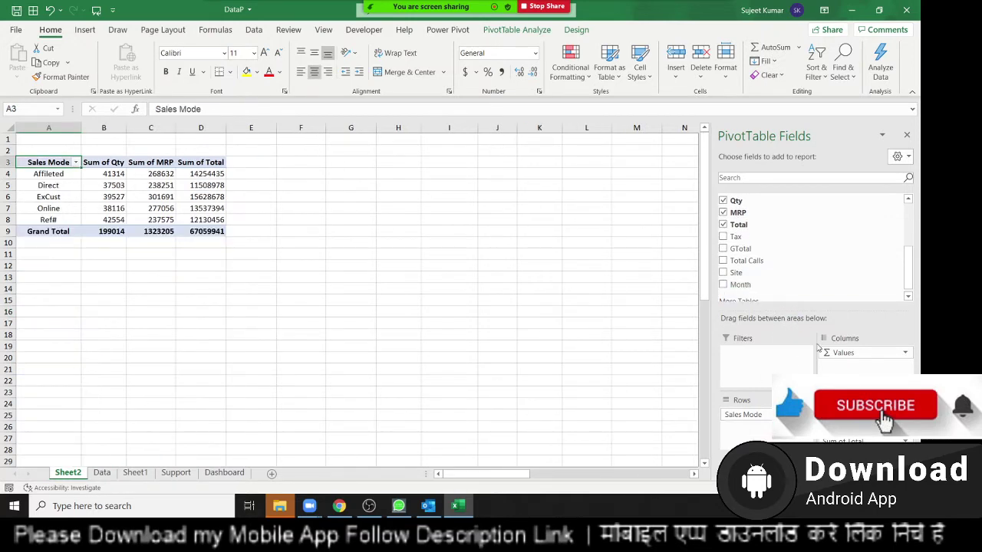
{"action": "left_click", "coordinate": [847, 352]}
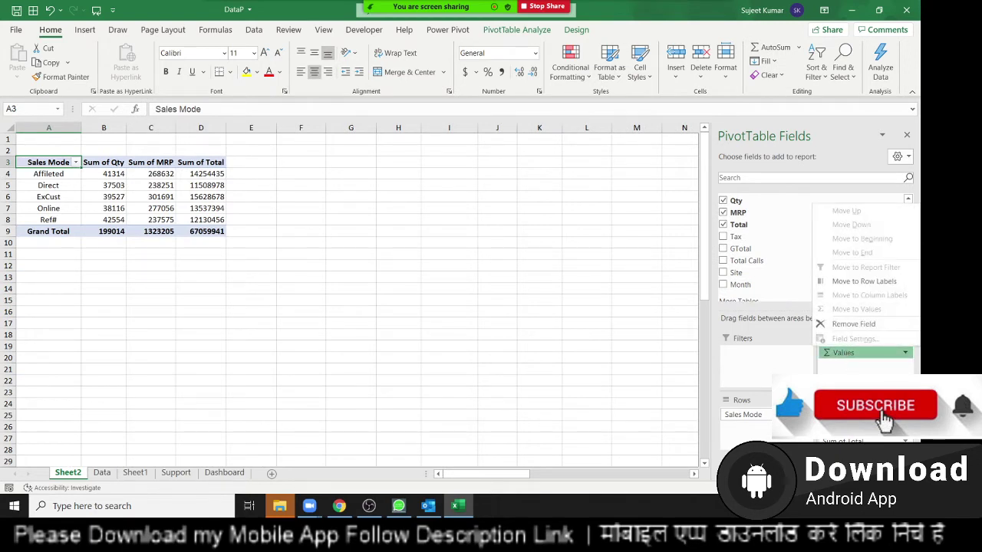
{"action": "left_click", "coordinate": [844, 428]}
{"action": "left_click", "coordinate": [852, 351]}
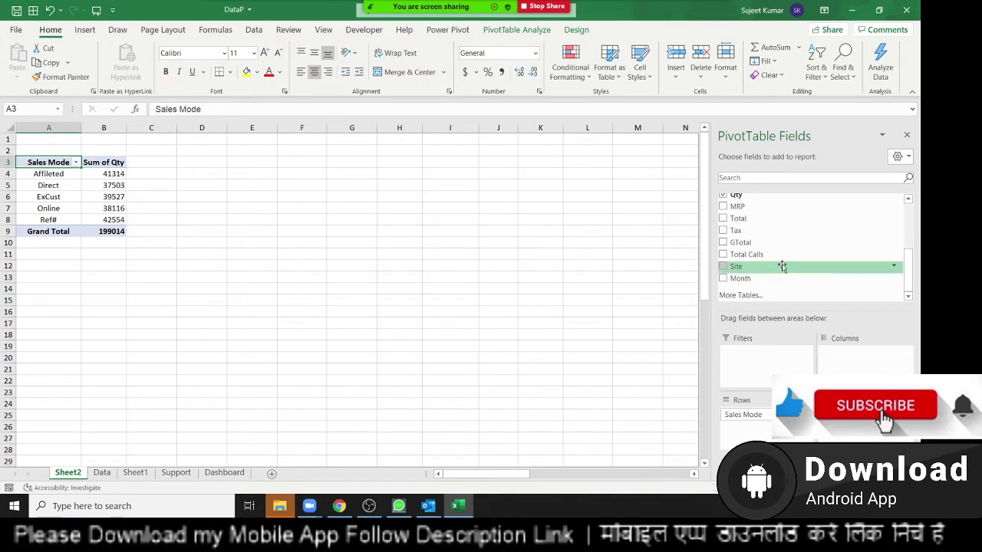
{"action": "left_click_drag", "start_coordinate": [844, 427], "coordinate": [786, 265]}
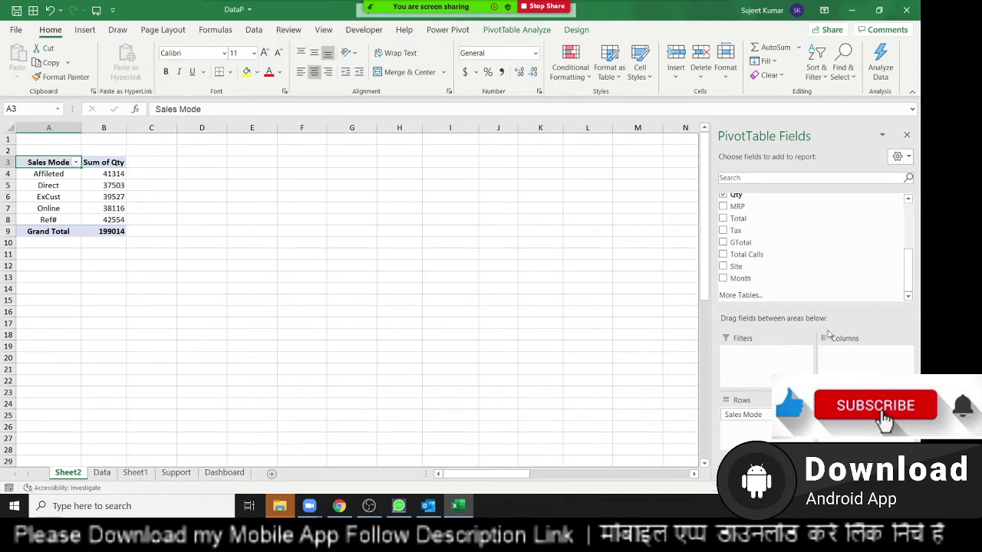
{"action": "scroll", "coordinate": [769, 275], "scroll_direction": "up", "scroll_amount": 2}
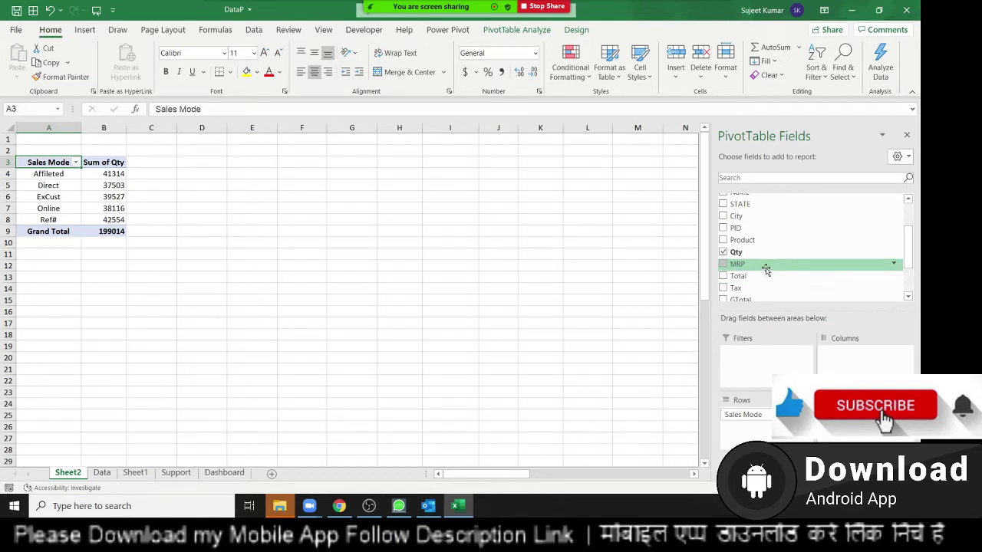
{"action": "left_click", "coordinate": [723, 264]}
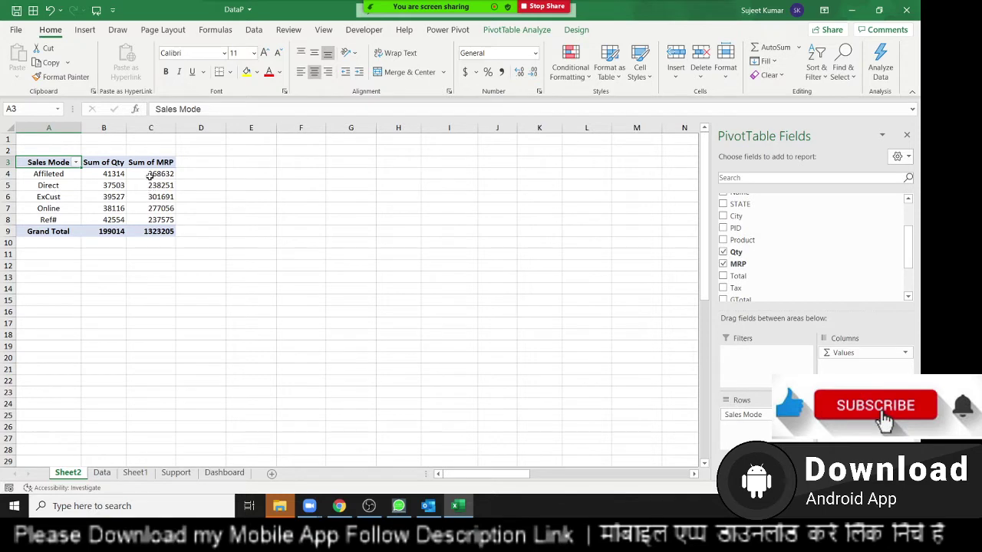
{"action": "left_click_drag", "start_coordinate": [150, 175], "coordinate": [307, 176]}
{"action": "left_click", "coordinate": [153, 207]}
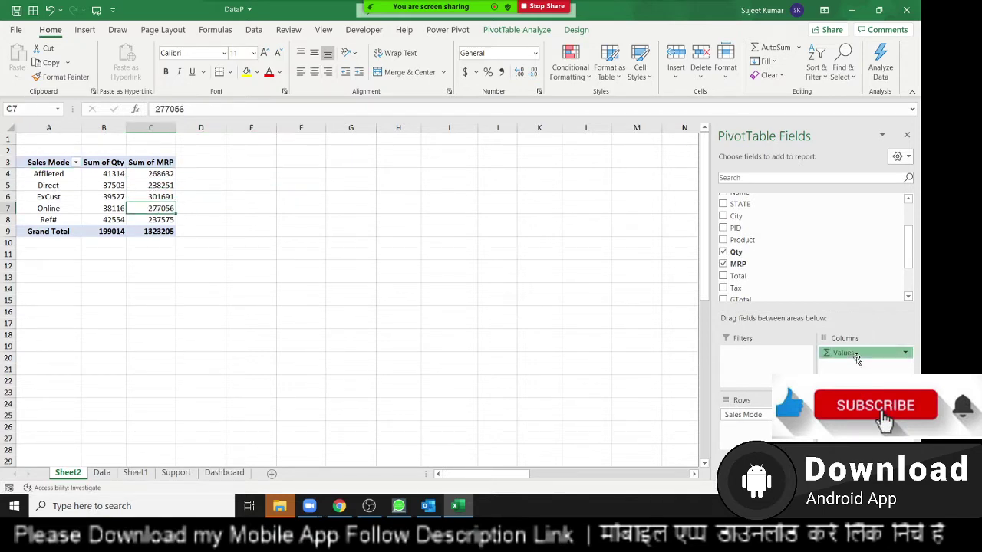
{"action": "mouse_move", "coordinate": [852, 352]}
{"action": "left_mouse_down"}
{"action": "mouse_move", "coordinate": [790, 422]}
{"action": "mouse_move", "coordinate": [767, 426]}
{"action": "left_mouse_up"}
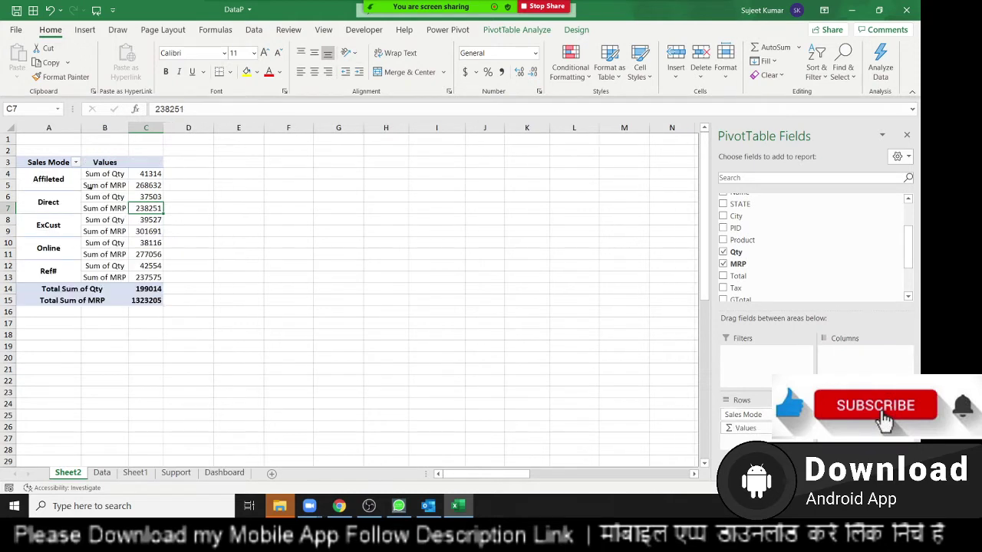
{"action": "left_click", "coordinate": [91, 174]}
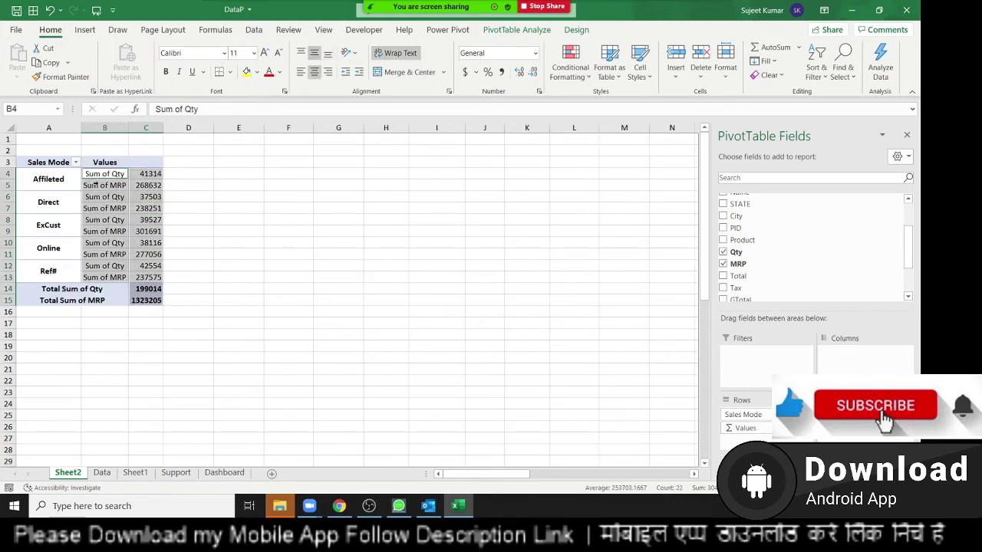
{"action": "left_click_drag", "start_coordinate": [745, 428], "coordinate": [840, 362]}
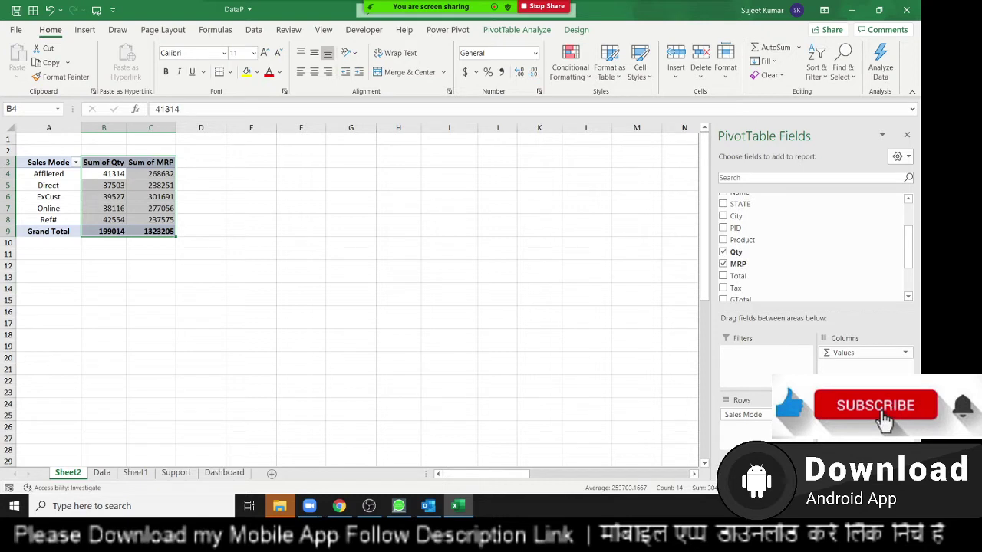
Step: Summarize the MRP value field as Average instead of Sum through Value Field Settings
{"action": "left_click", "coordinate": [906, 415]}
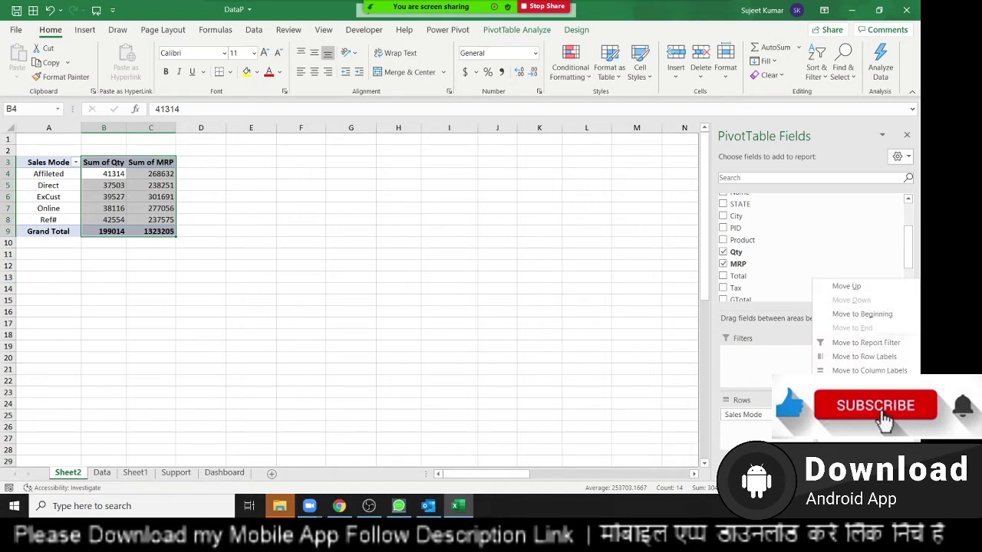
{"action": "left_click", "coordinate": [859, 425]}
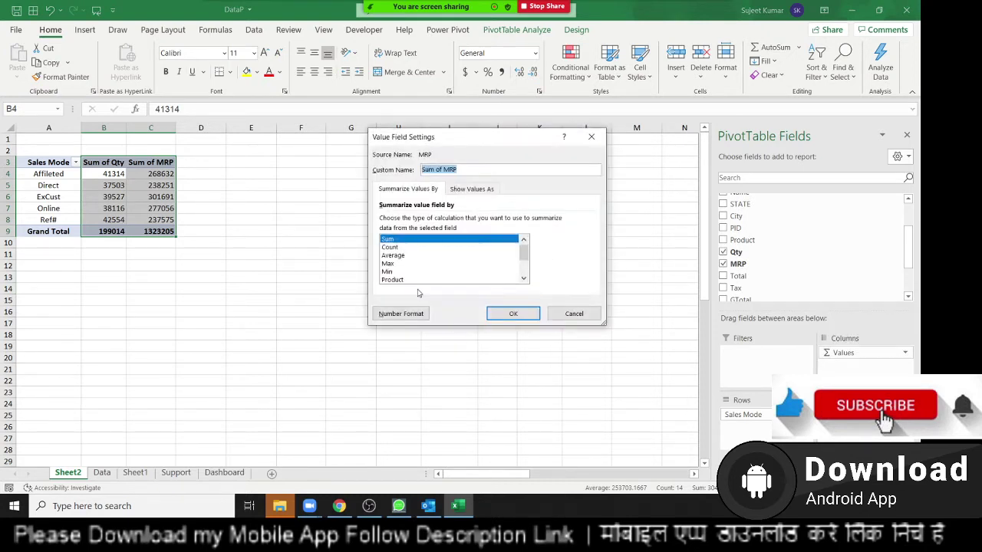
{"action": "left_click", "coordinate": [393, 255]}
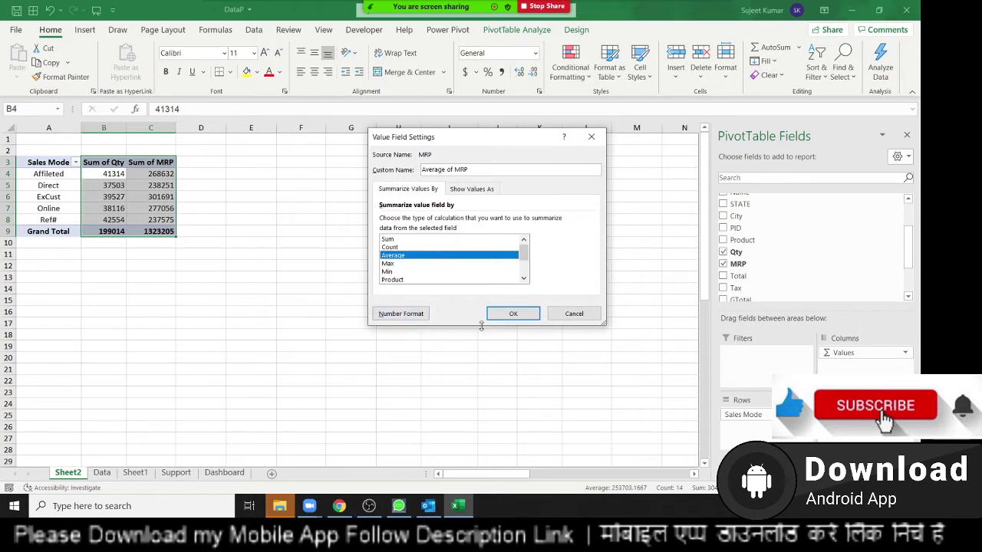
{"action": "left_click", "coordinate": [511, 314]}
{"action": "left_click_drag", "start_coordinate": [147, 196], "coordinate": [149, 224]}
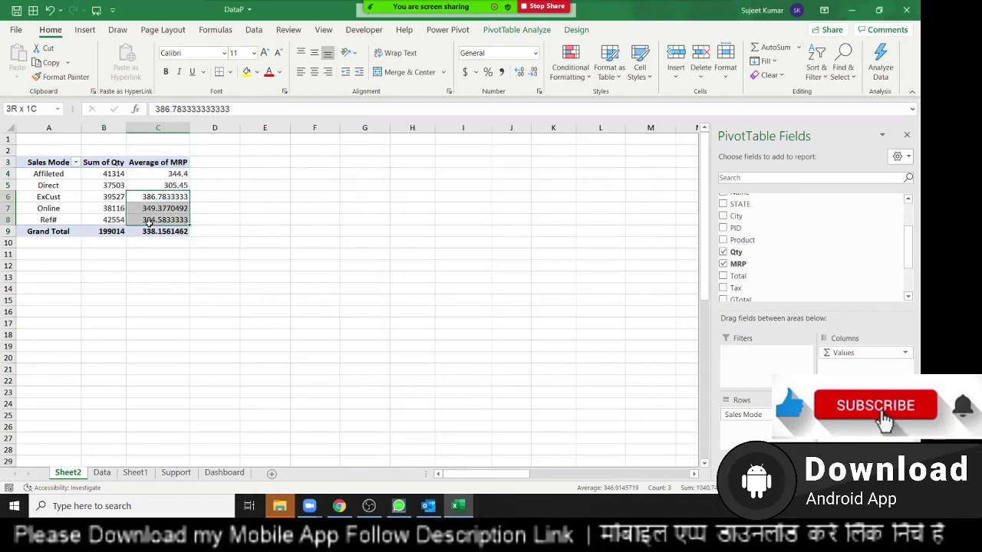
{"action": "left_click", "coordinate": [225, 332]}
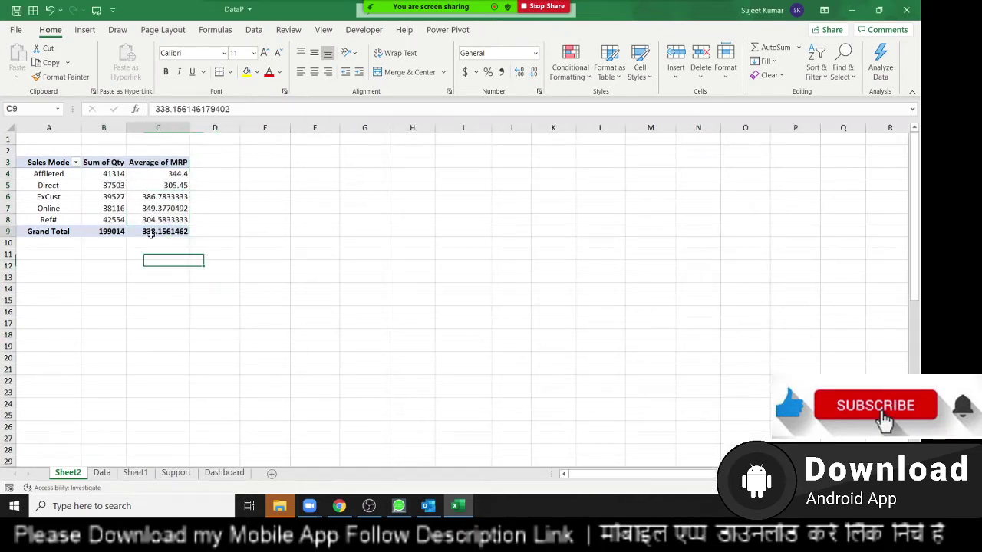
Step: Format the Average of MRP values with two decimal places
{"action": "left_click_drag", "start_coordinate": [150, 231], "coordinate": [159, 173]}
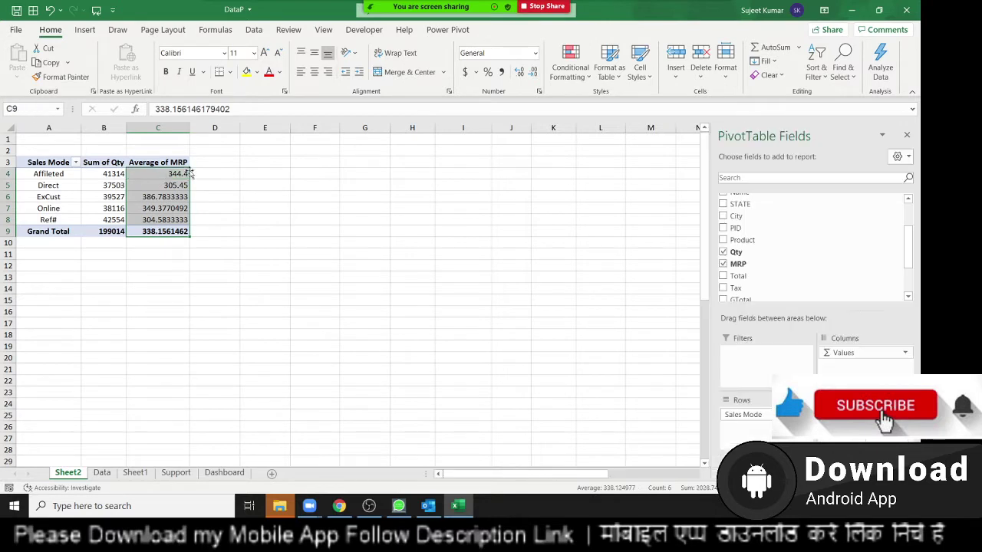
{"action": "left_click", "coordinate": [519, 71]}
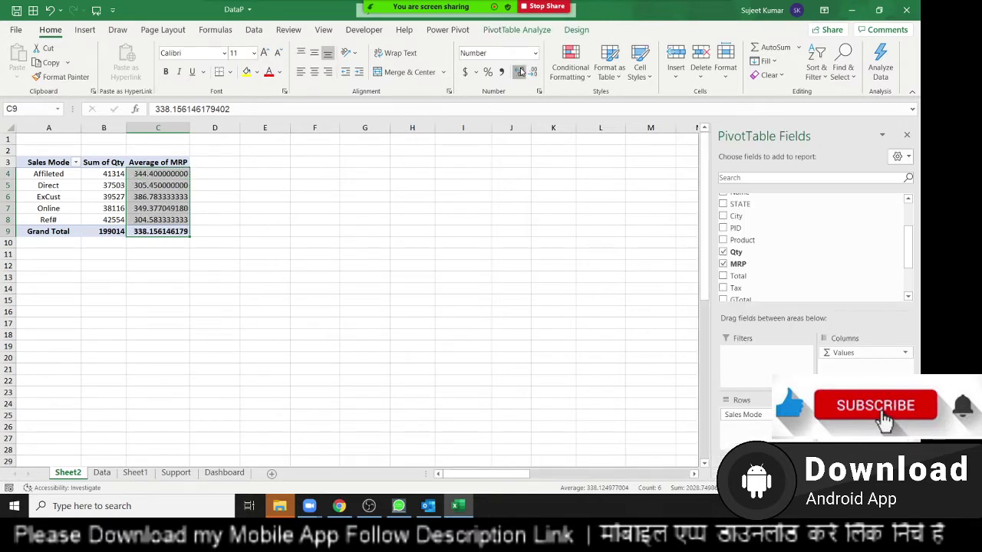
{"action": "left_click", "coordinate": [534, 71]}
{"action": "left_click", "coordinate": [534, 72]}
{"action": "left_click", "coordinate": [534, 71]}
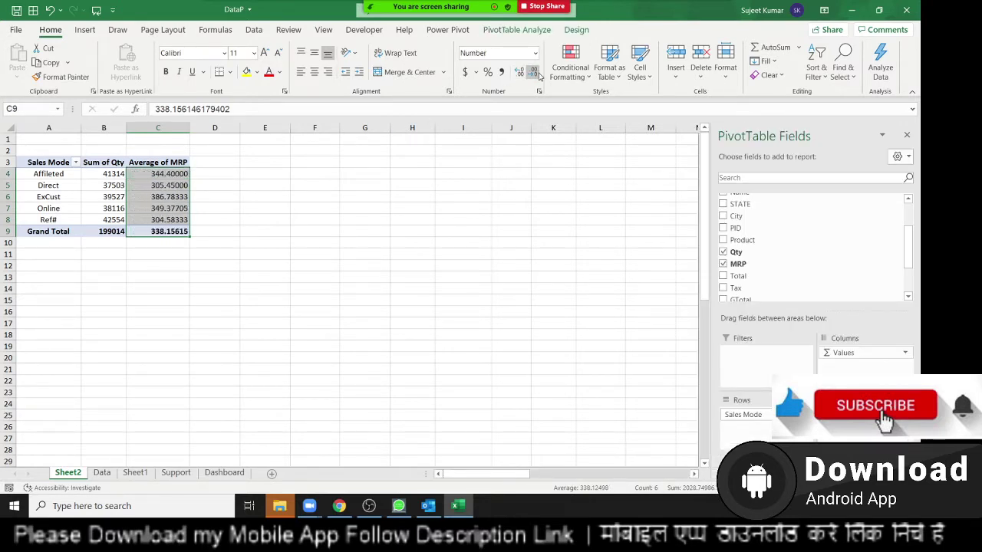
{"action": "left_click", "coordinate": [533, 71]}
{"action": "left_click", "coordinate": [534, 72]}
{"action": "left_click", "coordinate": [533, 71]}
{"action": "left_click", "coordinate": [533, 72]}
{"action": "left_click", "coordinate": [520, 72]}
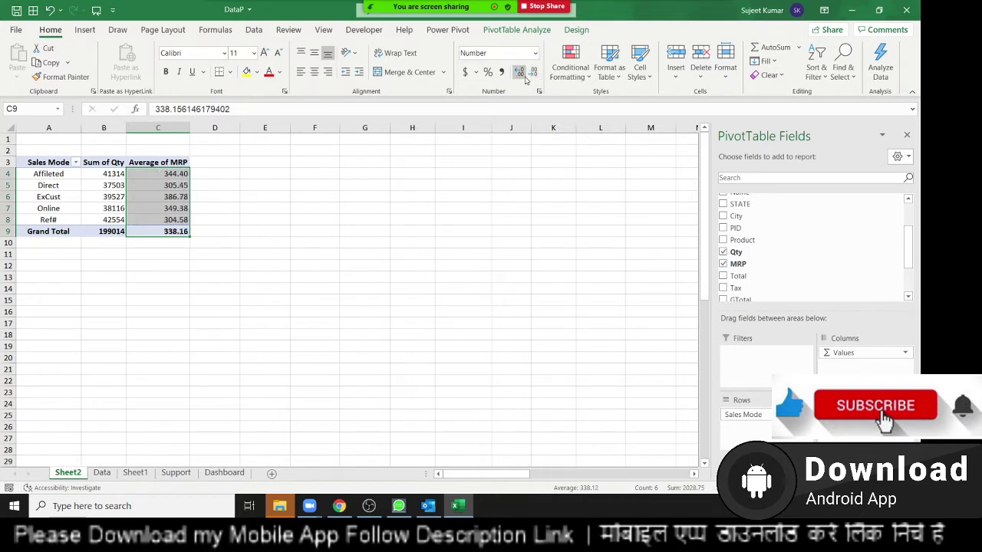
{"action": "left_click", "coordinate": [176, 275]}
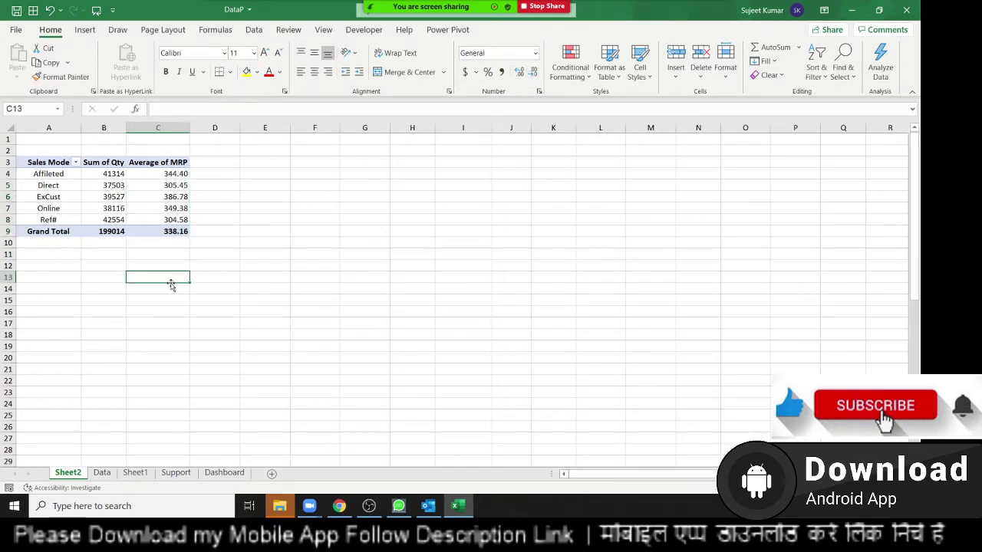
Step: Inspect the Direct and ExCust values in the pivot table
{"action": "left_click", "coordinate": [149, 198]}
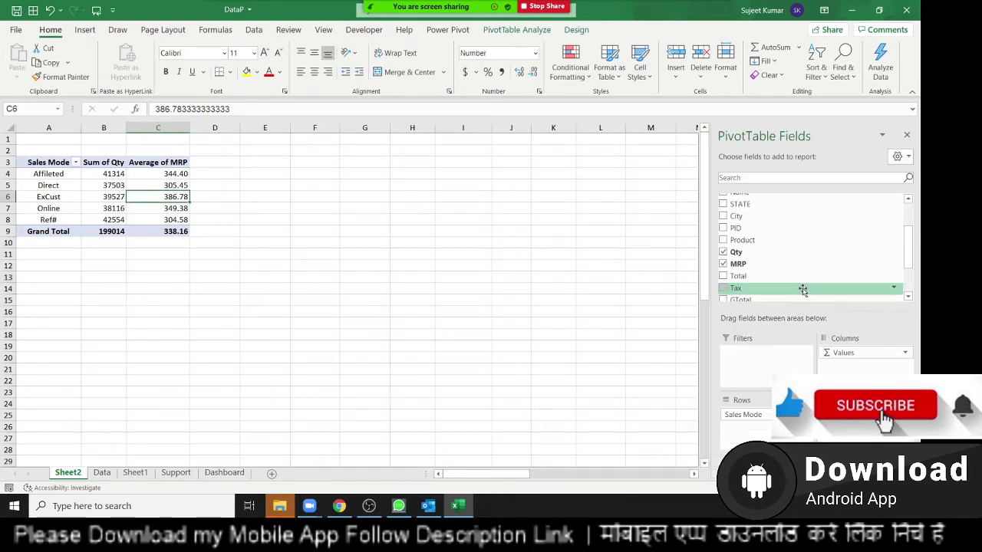
{"action": "scroll", "coordinate": [803, 287], "scroll_direction": "down", "scroll_amount": 2}
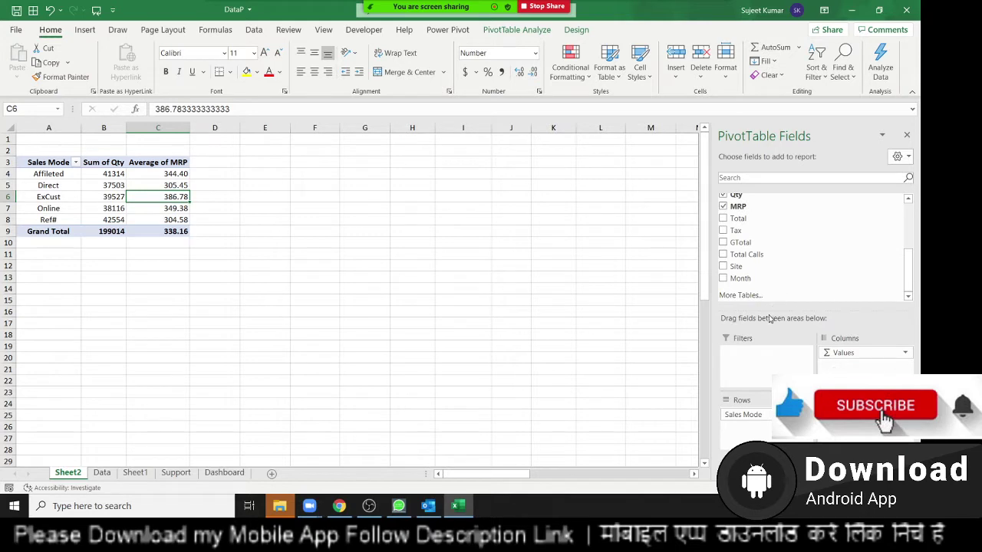
{"action": "left_click", "coordinate": [90, 188]}
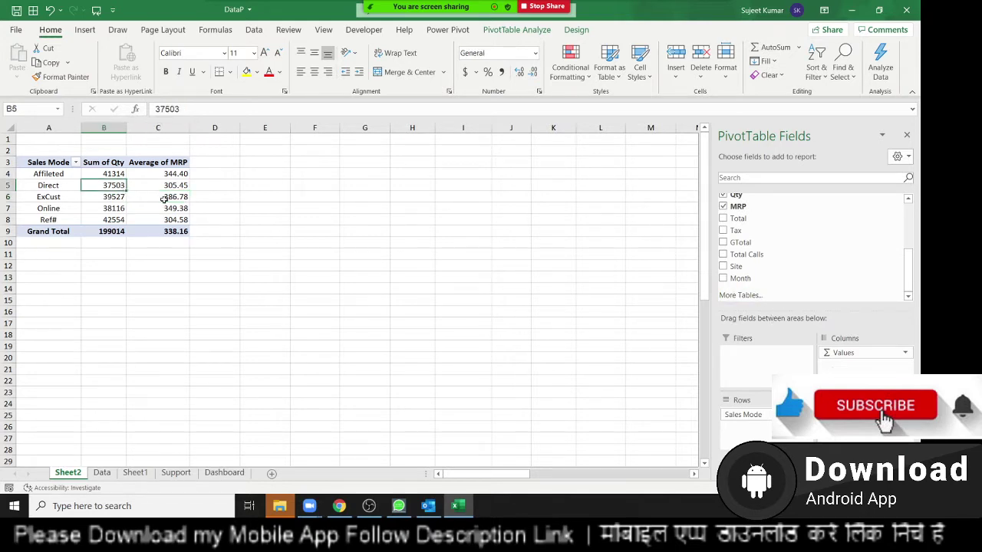
{"action": "left_click", "coordinate": [164, 201]}
{"action": "scroll", "coordinate": [815, 282], "scroll_direction": "up", "scroll_amount": 4}
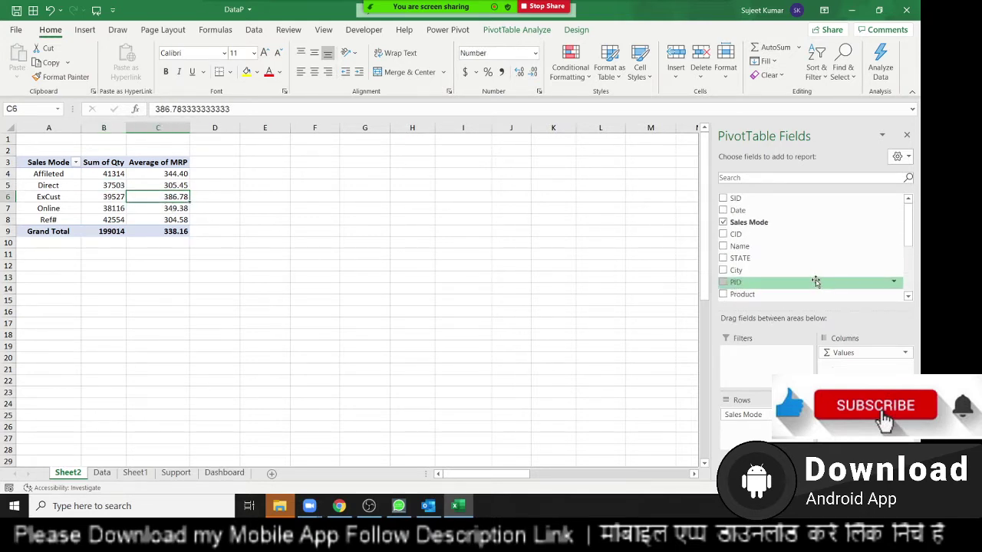
{"action": "scroll", "coordinate": [806, 278], "scroll_direction": "down", "scroll_amount": 2}
{"action": "scroll", "coordinate": [796, 276], "scroll_direction": "down", "scroll_amount": 2}
{"action": "scroll", "coordinate": [790, 272], "scroll_direction": "up", "scroll_amount": 3}
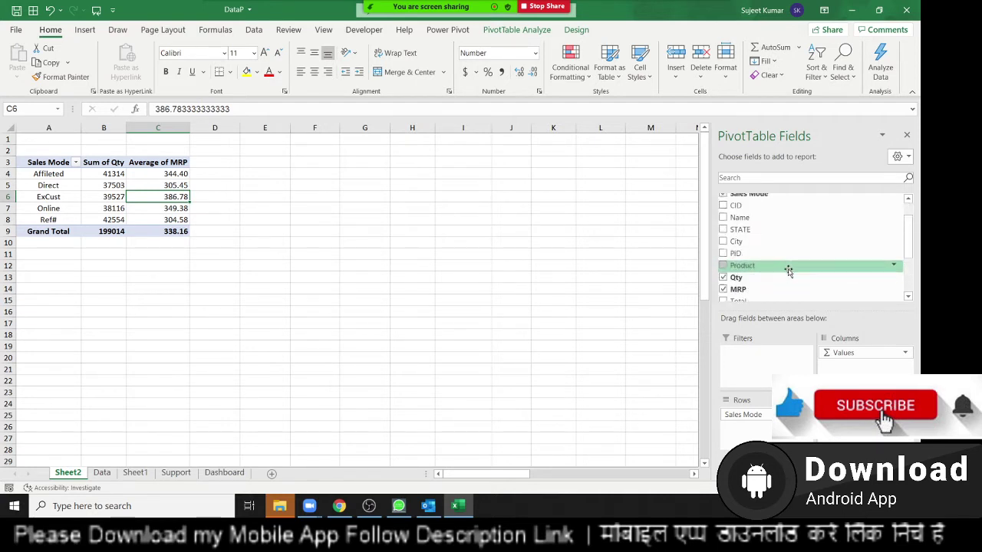
{"action": "scroll", "coordinate": [788, 270], "scroll_direction": "up", "scroll_amount": 2}
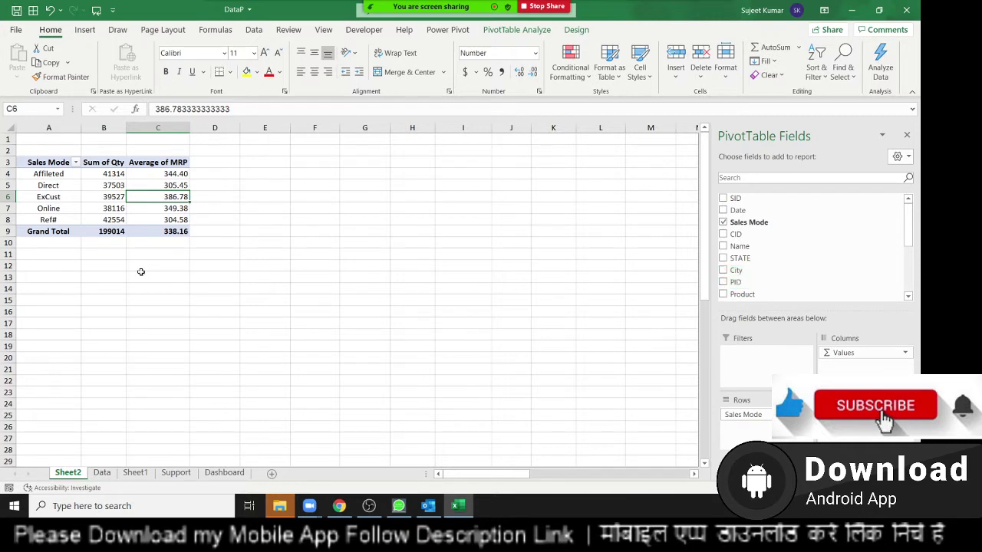
{"action": "left_click", "coordinate": [161, 183]}
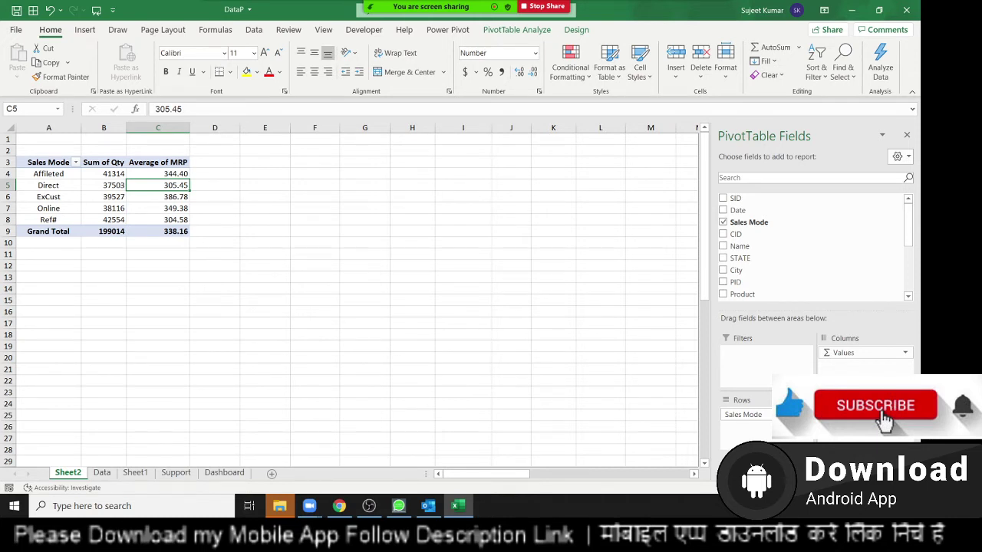
{"action": "left_click_drag", "start_coordinate": [867, 429], "coordinate": [798, 278]}
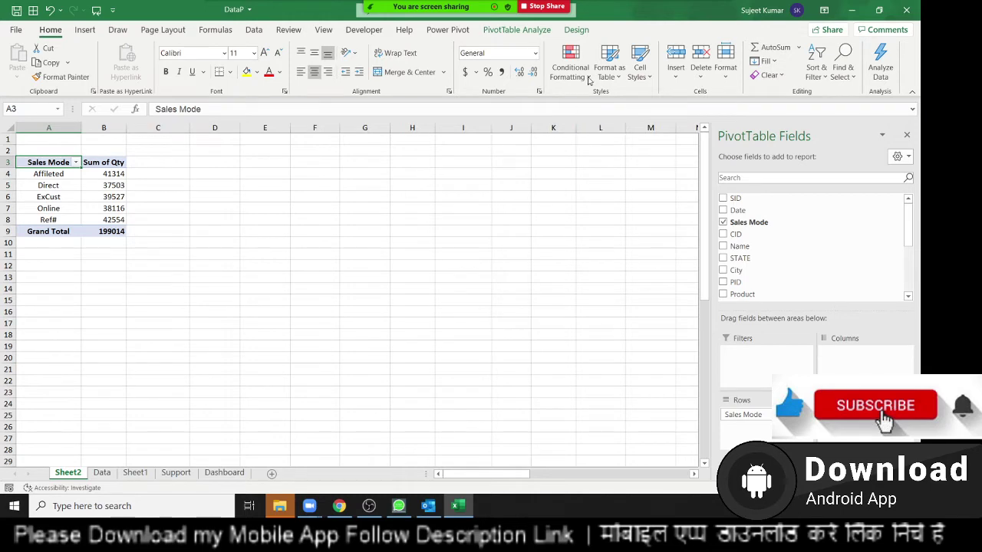
{"action": "left_click", "coordinate": [577, 30]}
{"action": "left_click", "coordinate": [531, 34]}
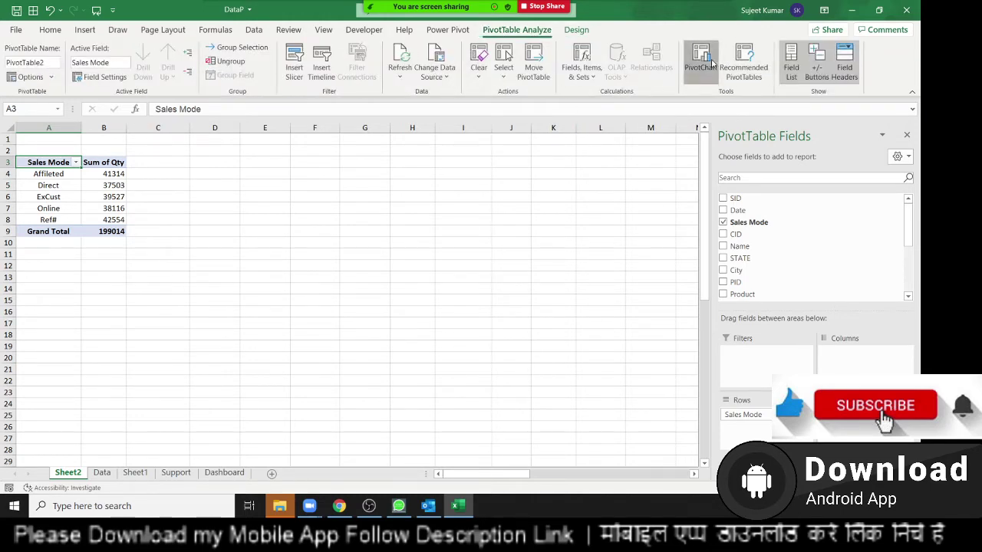
{"action": "left_click", "coordinate": [702, 60]}
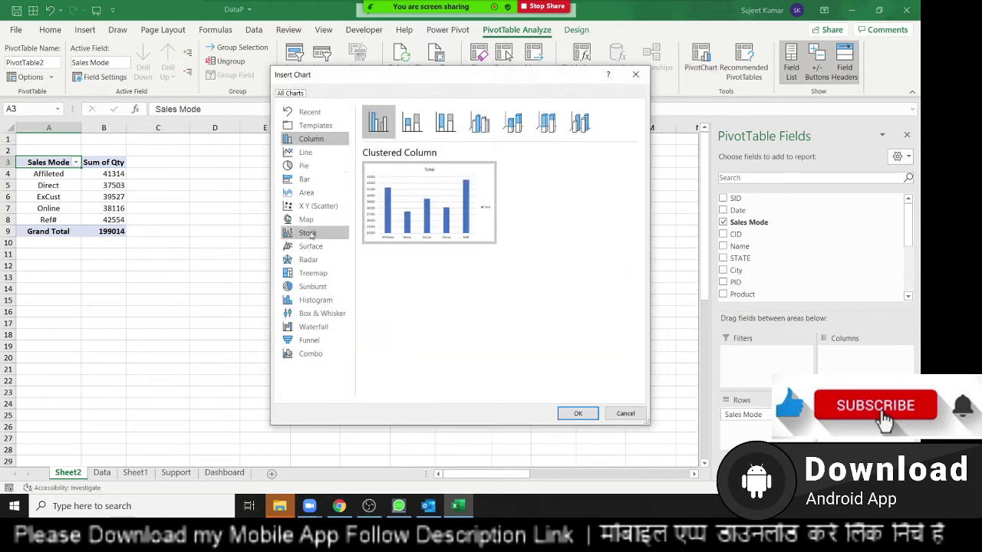
{"action": "mouse_move", "coordinate": [392, 204]}
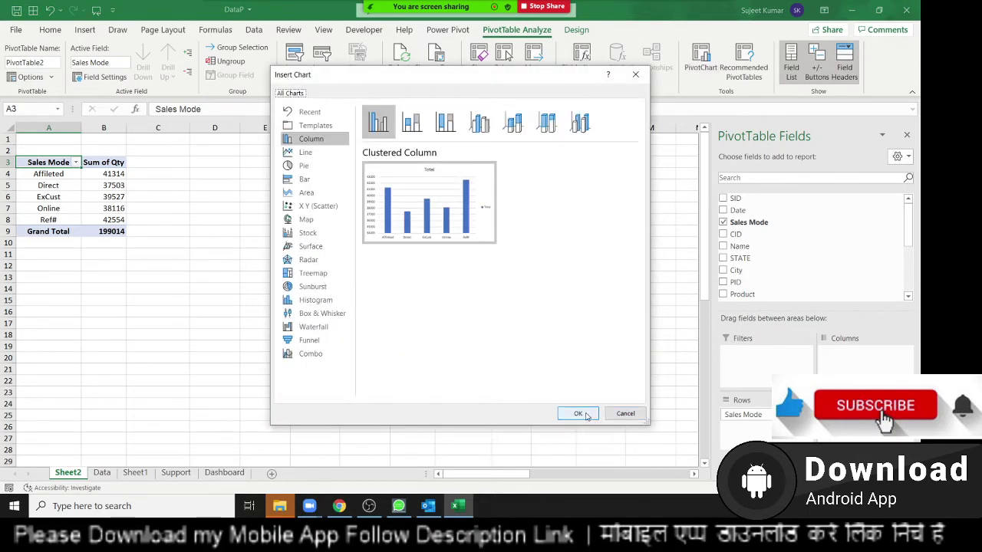
{"action": "left_click", "coordinate": [579, 414]}
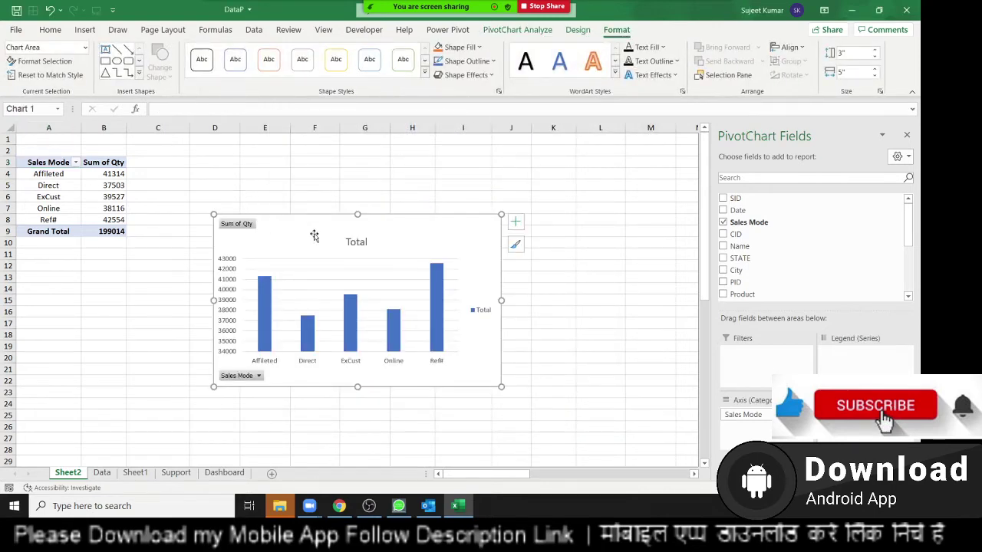
{"action": "left_click_drag", "start_coordinate": [314, 235], "coordinate": [341, 155]}
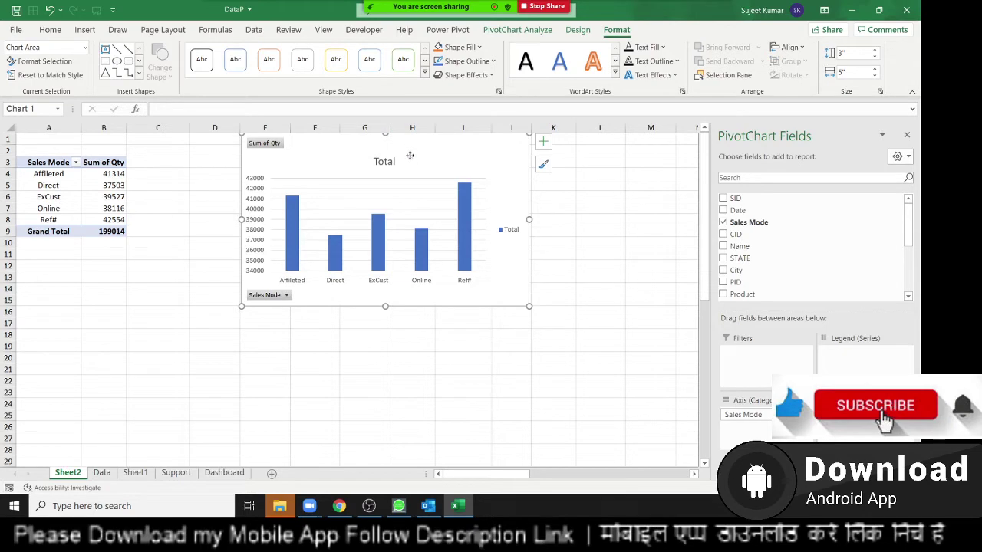
{"action": "key", "text": "Delete"}
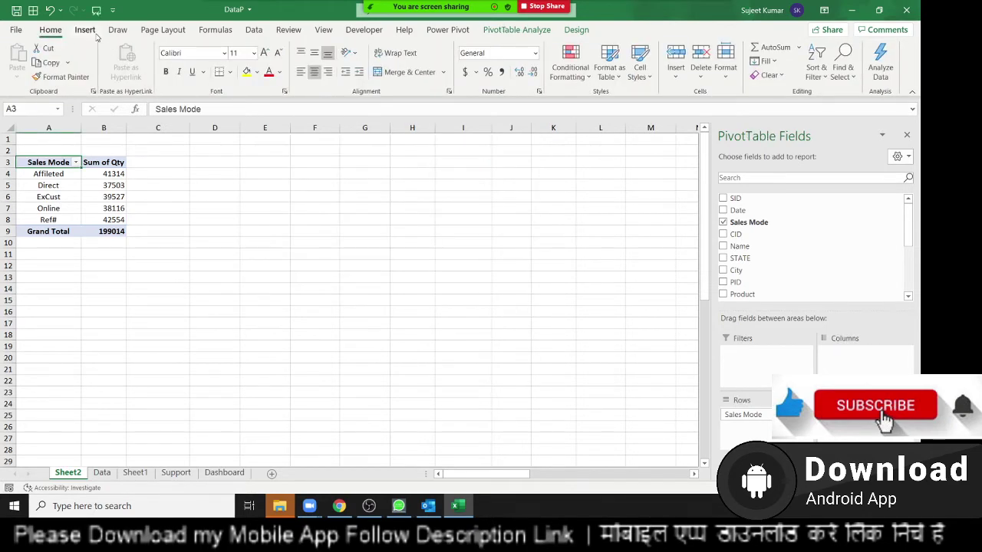
Step: Insert a 2-D Area PivotChart beside the table and add Name as the legend series
{"action": "left_click", "coordinate": [90, 30]}
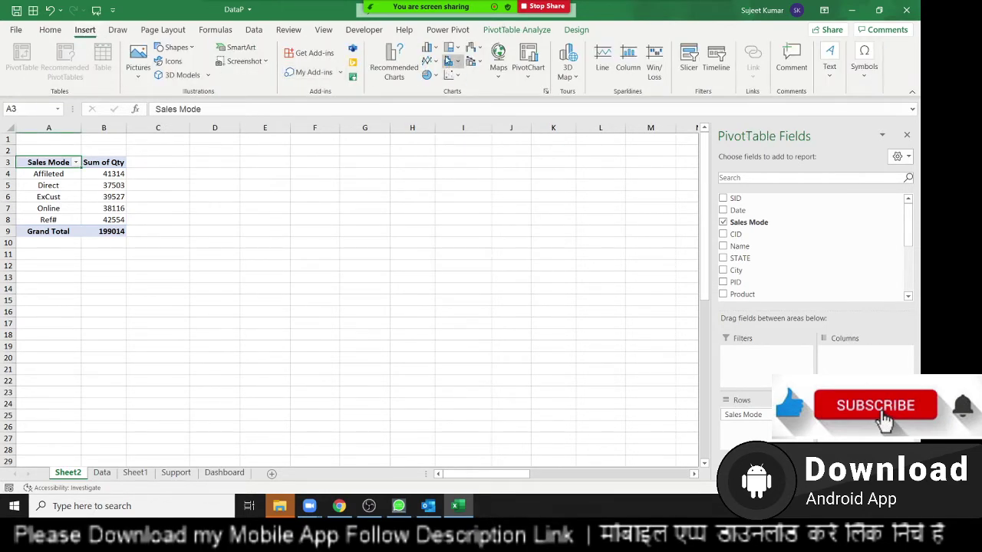
{"action": "left_click", "coordinate": [435, 65]}
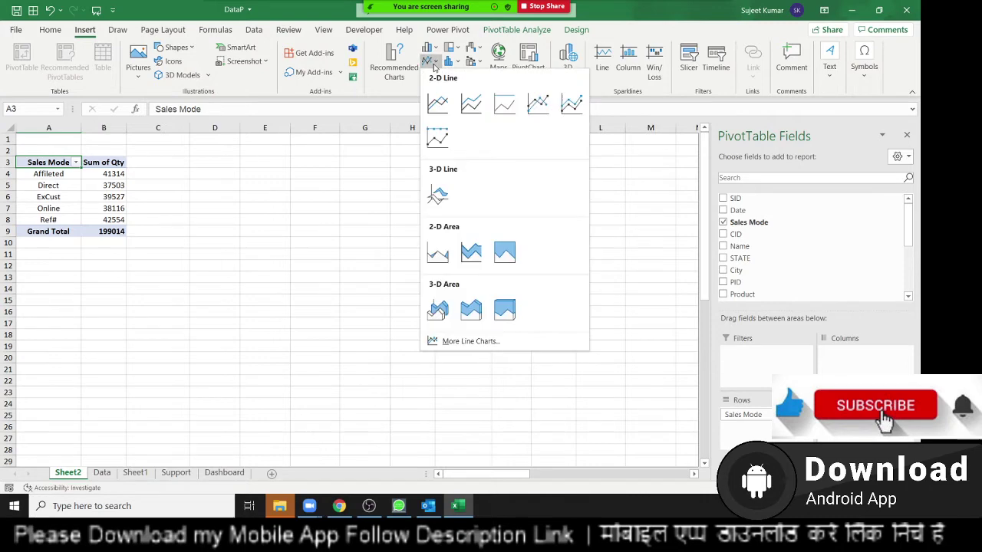
{"action": "left_click", "coordinate": [438, 265]}
{"action": "left_click_drag", "start_coordinate": [316, 230], "coordinate": [307, 156]}
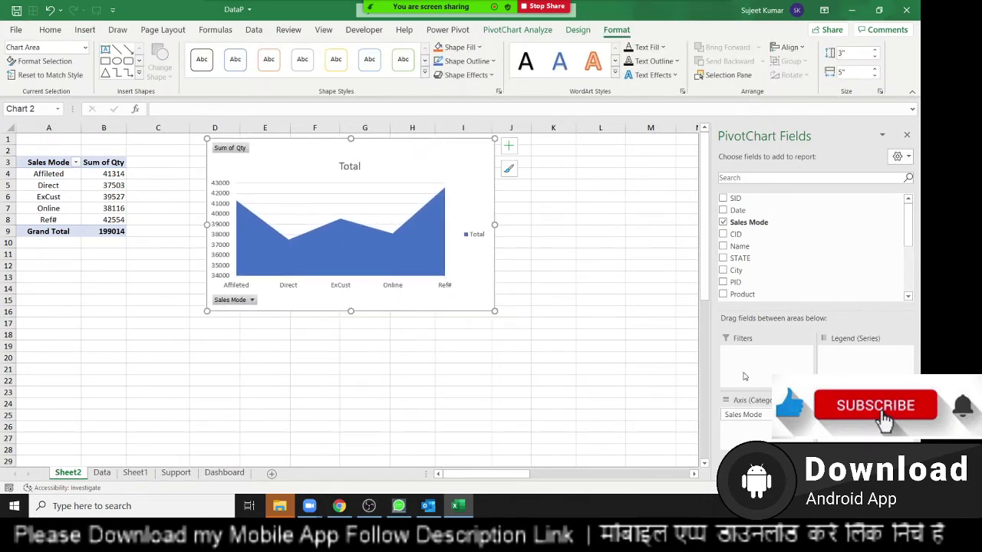
{"action": "left_click_drag", "start_coordinate": [739, 246], "coordinate": [850, 368]}
{"action": "mouse_move", "coordinate": [383, 152]}
{"action": "left_mouse_down"}
{"action": "mouse_move", "coordinate": [505, 309]}
{"action": "mouse_move", "coordinate": [589, 224]}
{"action": "left_mouse_up"}
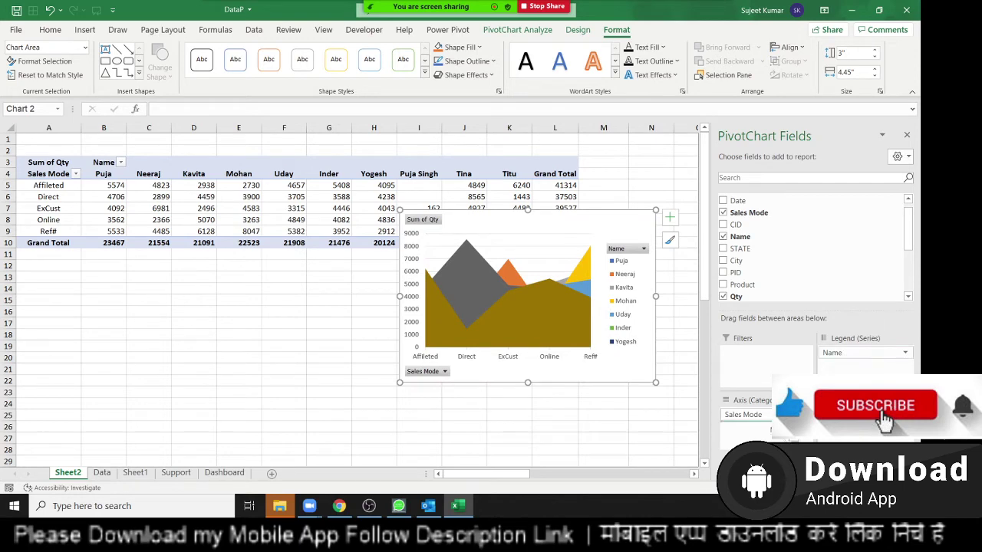
Step: Move Name from the legend series to the axis categories and enlarge the chart to 7.11 inches wide
{"action": "left_click_drag", "start_coordinate": [832, 352], "coordinate": [740, 428]}
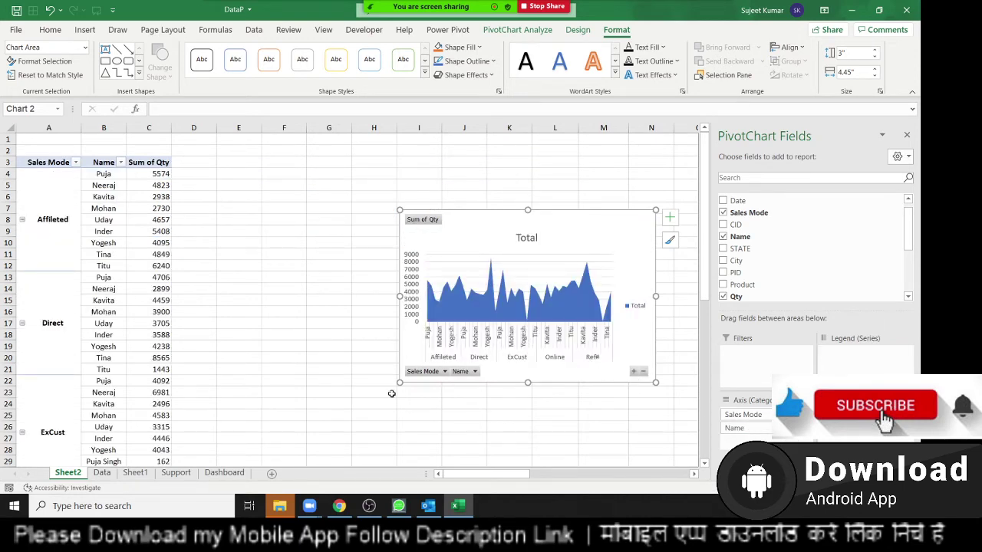
{"action": "left_click_drag", "start_coordinate": [399, 383], "coordinate": [269, 406]}
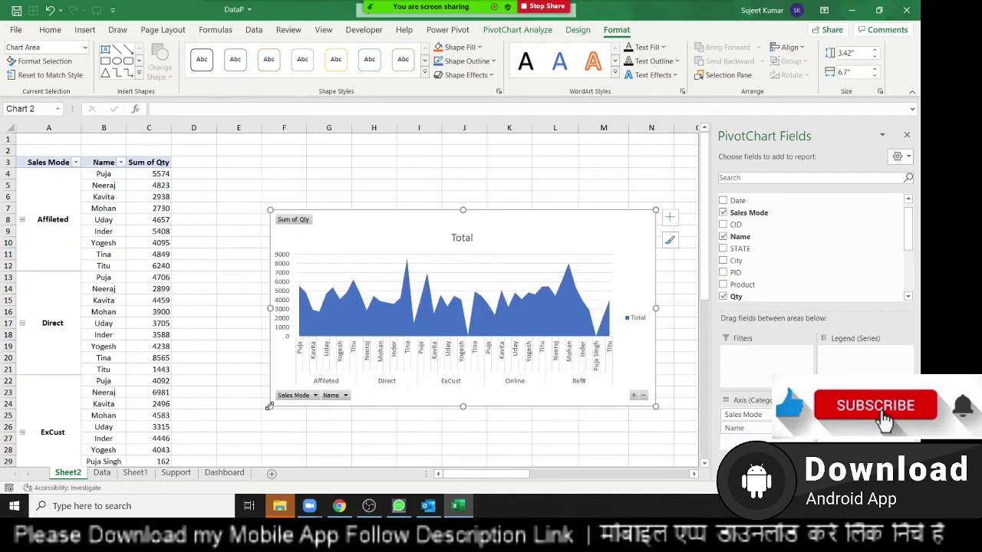
{"action": "left_click_drag", "start_coordinate": [655, 407], "coordinate": [678, 414]}
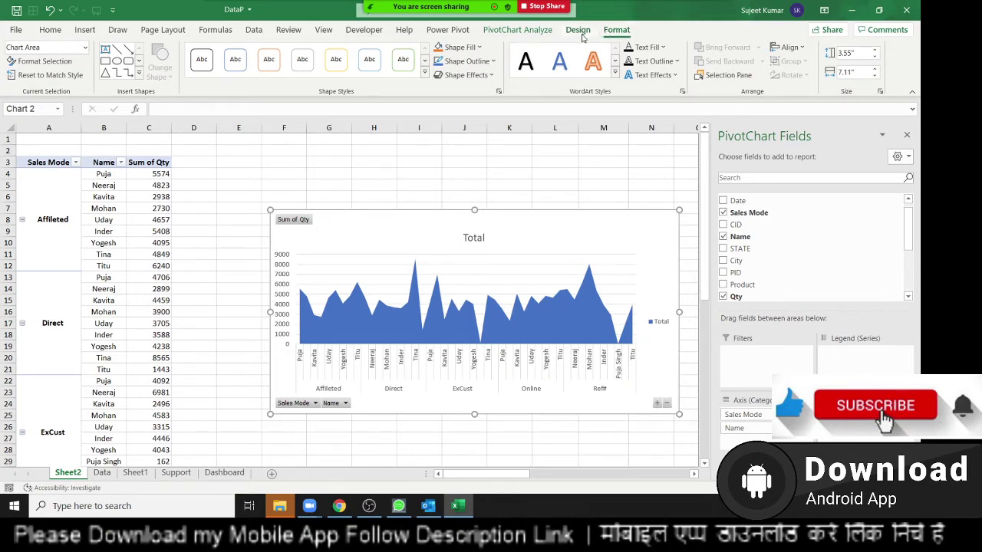
Step: Apply a white chart style with a bold Total title to the area PivotChart
{"action": "left_click", "coordinate": [579, 31]}
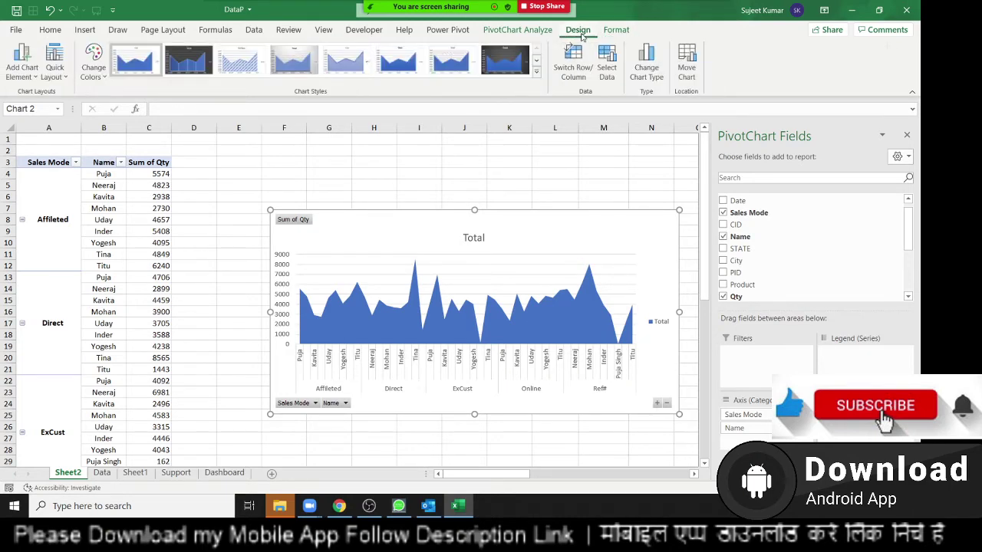
{"action": "left_click", "coordinate": [518, 68]}
{"action": "left_click", "coordinate": [537, 71]}
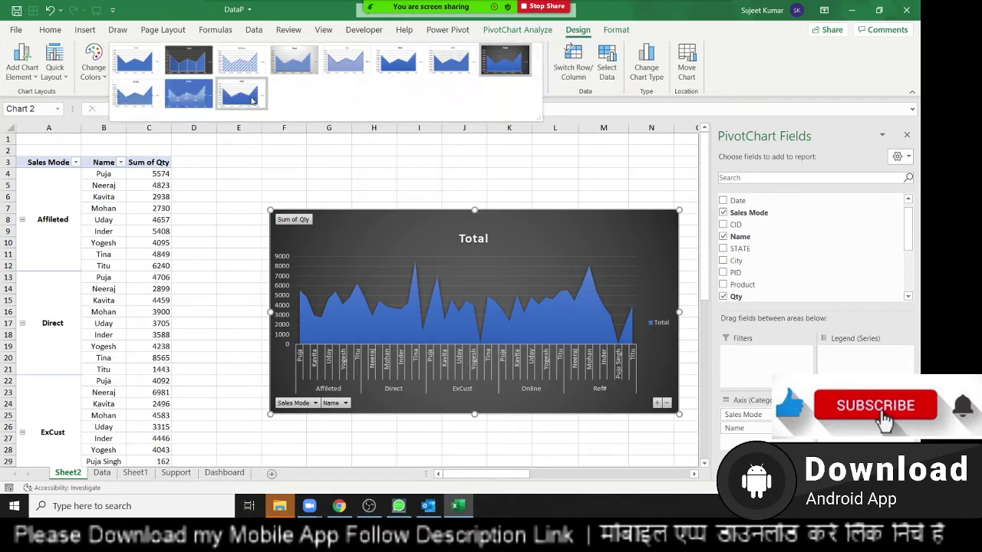
{"action": "left_click", "coordinate": [253, 100]}
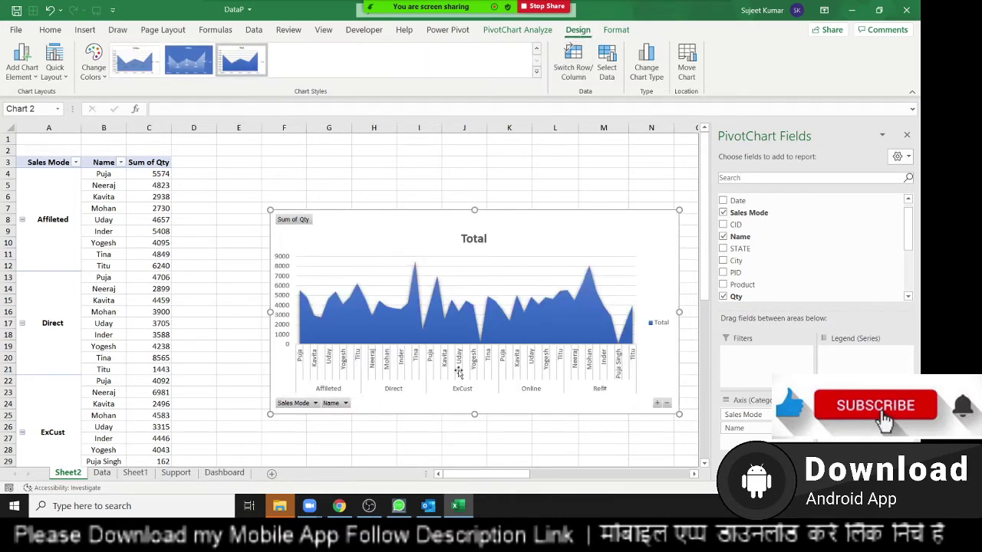
{"action": "left_click", "coordinate": [149, 243]}
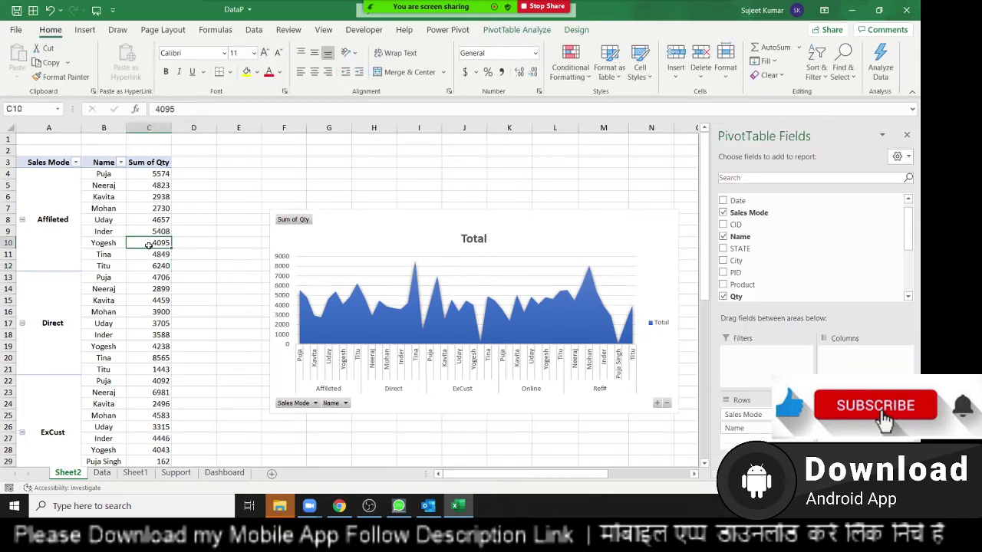
Step: Delete the area PivotChart from Sheet2
{"action": "left_click", "coordinate": [576, 30]}
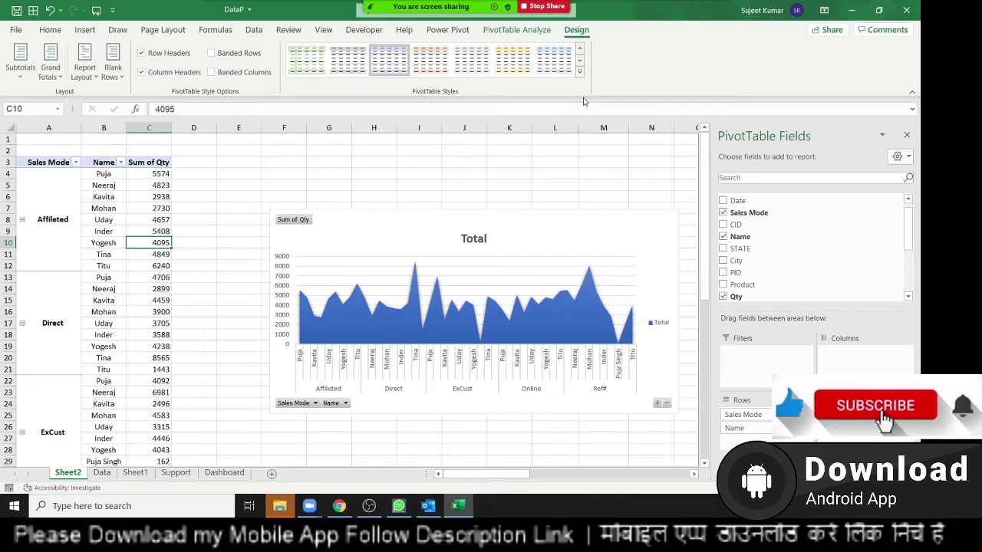
{"action": "left_click_drag", "start_coordinate": [545, 236], "coordinate": [542, 192]}
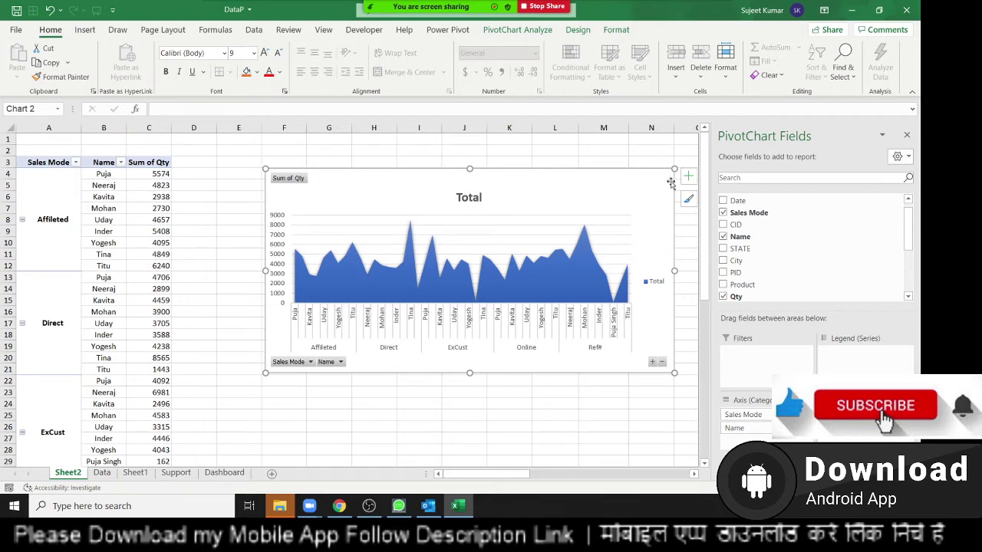
{"action": "key", "text": "Delete"}
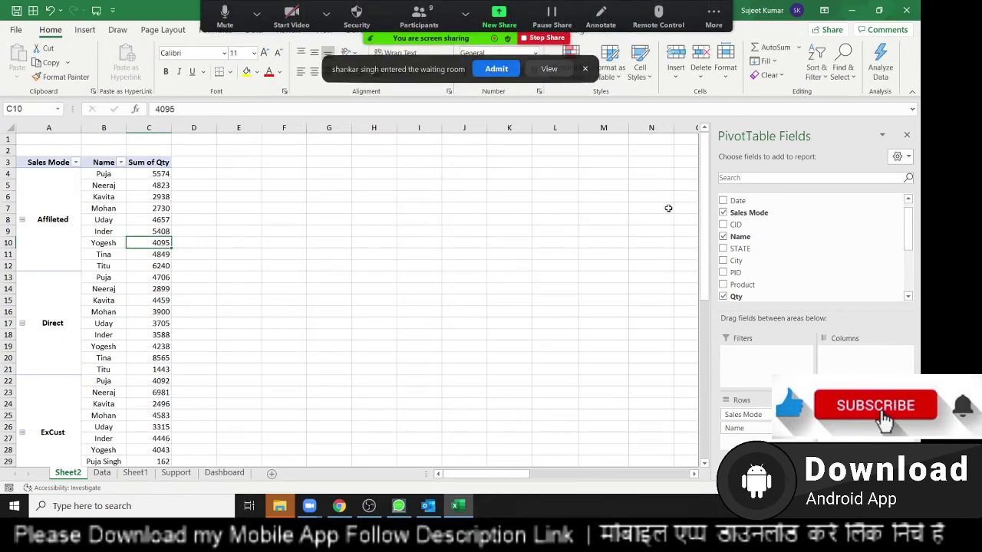
Step: Sort names within each Sales Mode by Sum of Qty, largest to smallest
{"action": "left_click", "coordinate": [499, 69]}
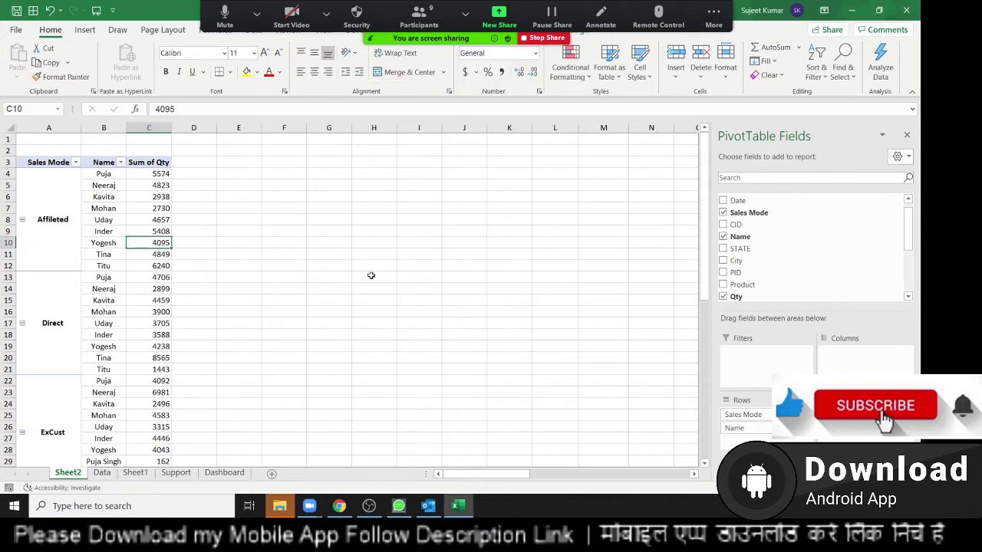
{"action": "left_click", "coordinate": [148, 209]}
{"action": "right_click", "coordinate": [154, 187]}
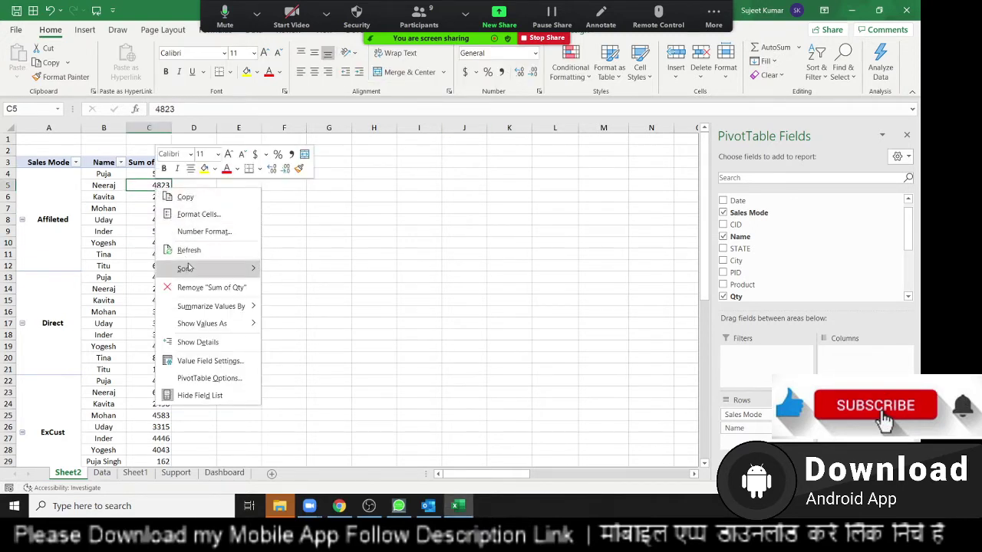
{"action": "mouse_move", "coordinate": [190, 268]}
{"action": "left_click", "coordinate": [320, 286]}
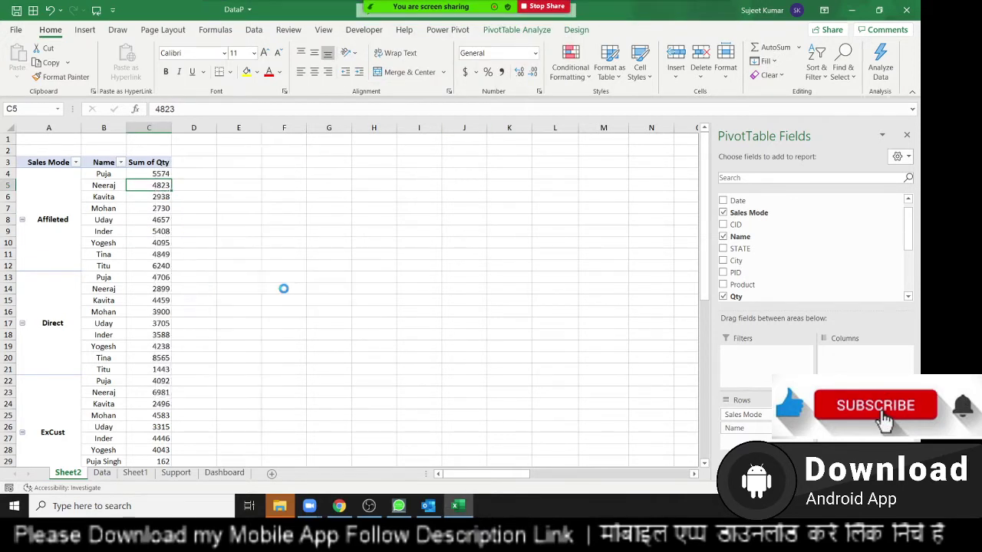
Step: Review the Affileted Sales Mode sorting options, leaving the current order unchanged
{"action": "left_click", "coordinate": [103, 178]}
{"action": "left_click", "coordinate": [107, 195]}
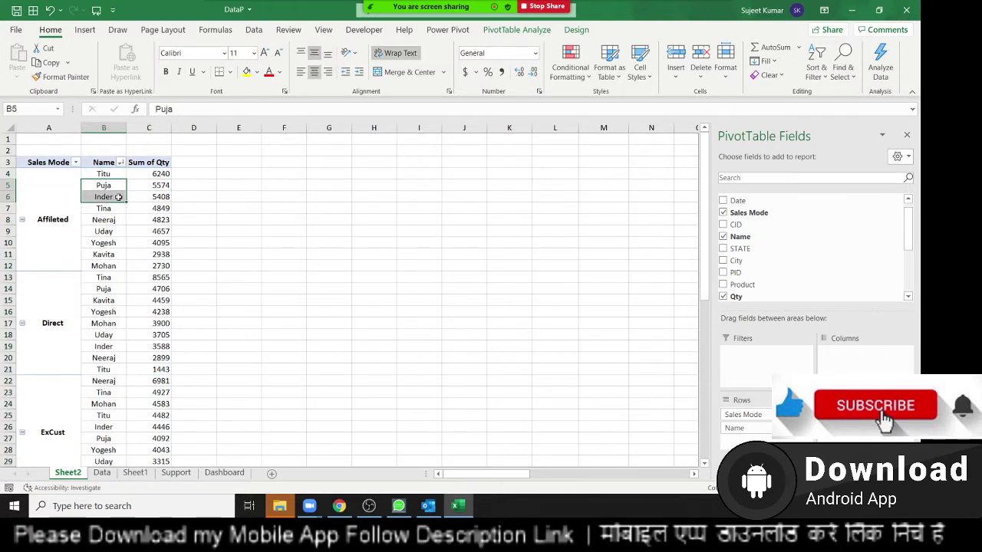
{"action": "mouse_move", "coordinate": [148, 175]}
{"action": "left_mouse_down"}
{"action": "mouse_move", "coordinate": [134, 240]}
{"action": "mouse_move", "coordinate": [118, 174]}
{"action": "left_mouse_up"}
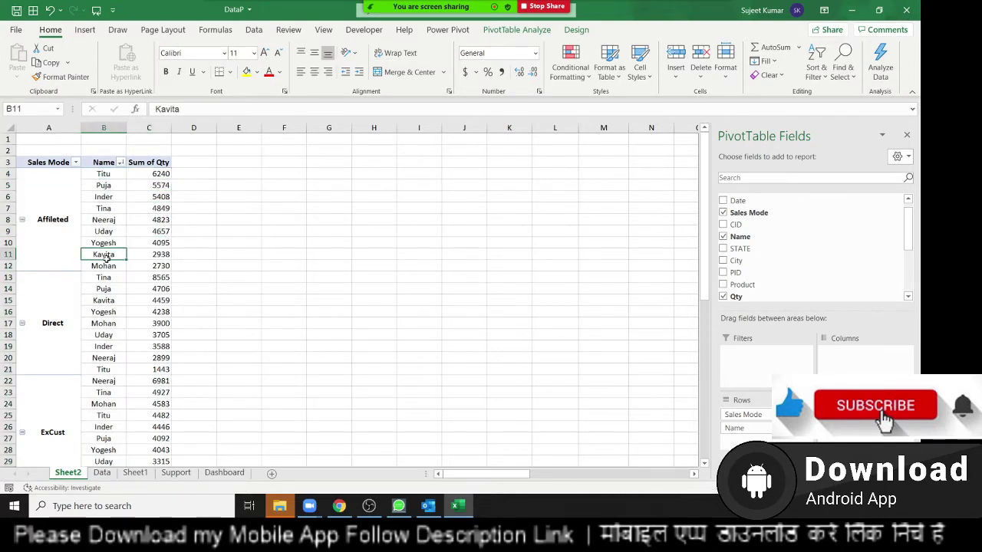
{"action": "left_click", "coordinate": [70, 212]}
{"action": "right_click", "coordinate": [68, 210]}
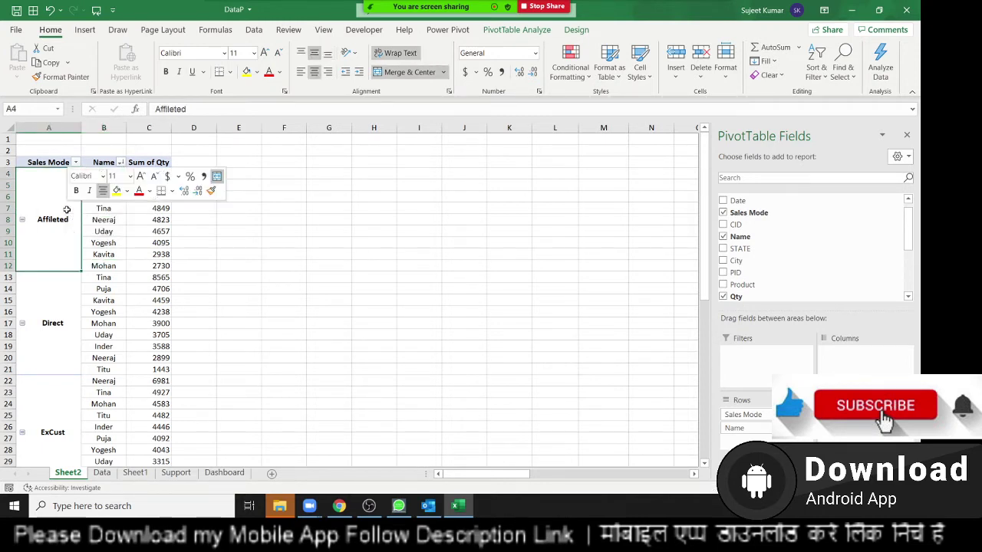
{"action": "mouse_move", "coordinate": [161, 274]}
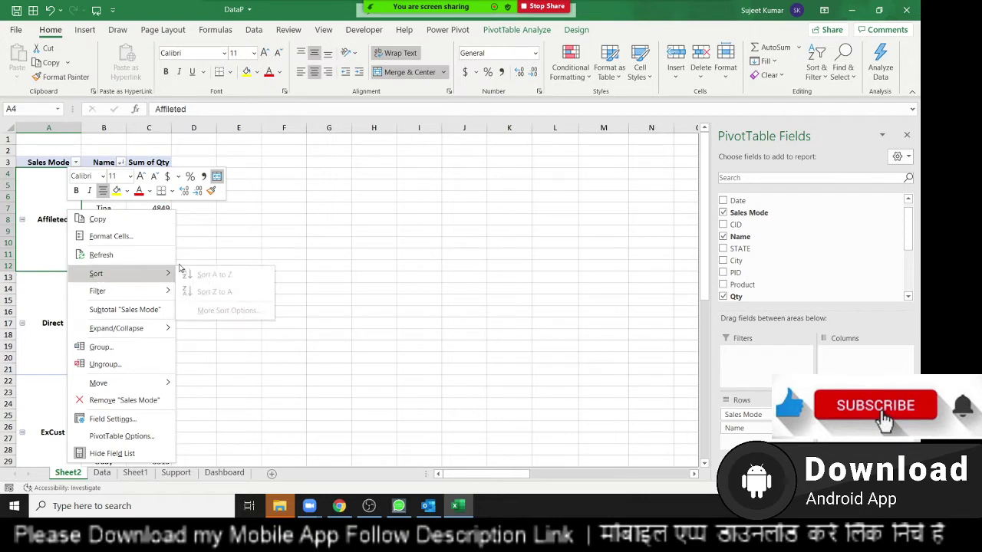
{"action": "left_click", "coordinate": [227, 225]}
{"action": "right_click", "coordinate": [66, 221]}
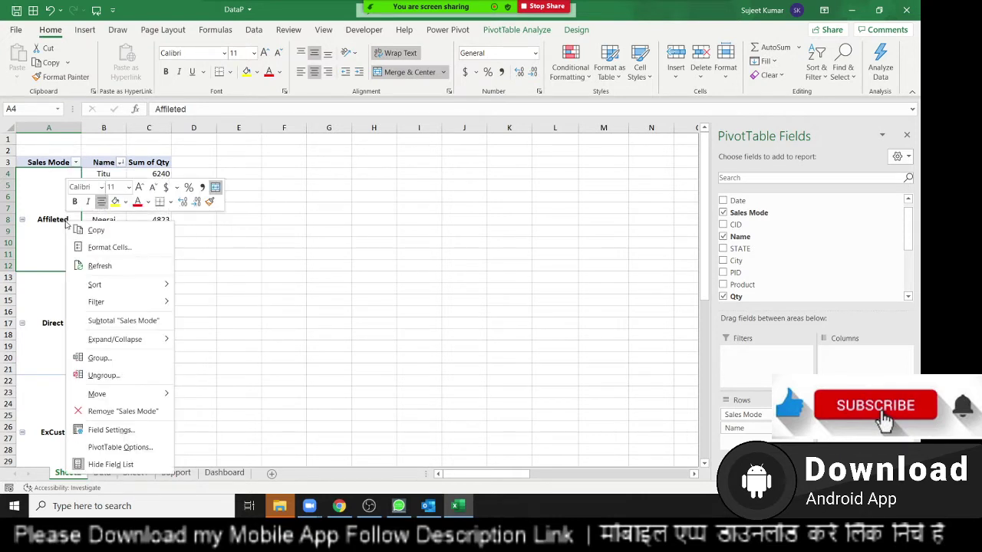
{"action": "mouse_move", "coordinate": [114, 289]}
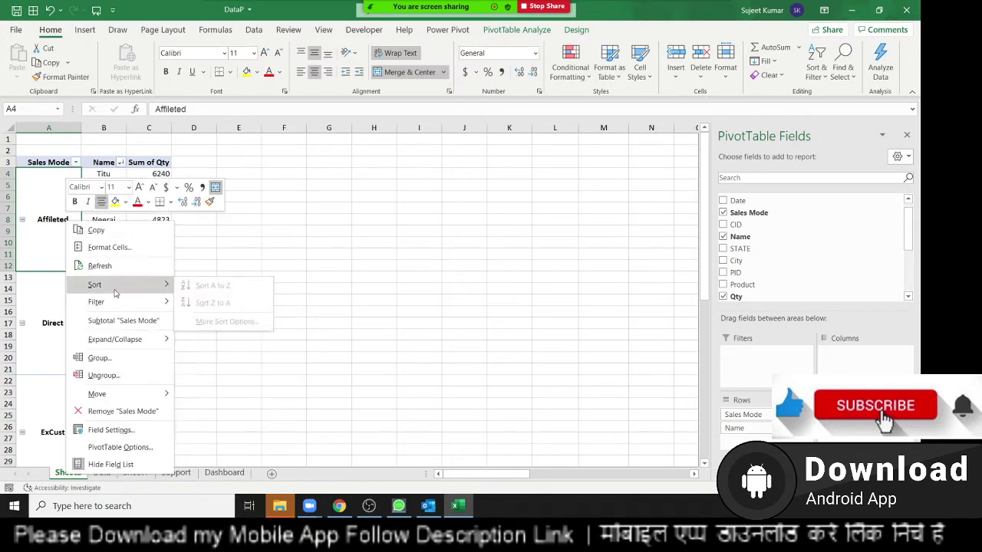
{"action": "left_click", "coordinate": [227, 262]}
Step: Sort the names within each Sales Mode alphabetically A to Z
{"action": "left_click", "coordinate": [148, 195]}
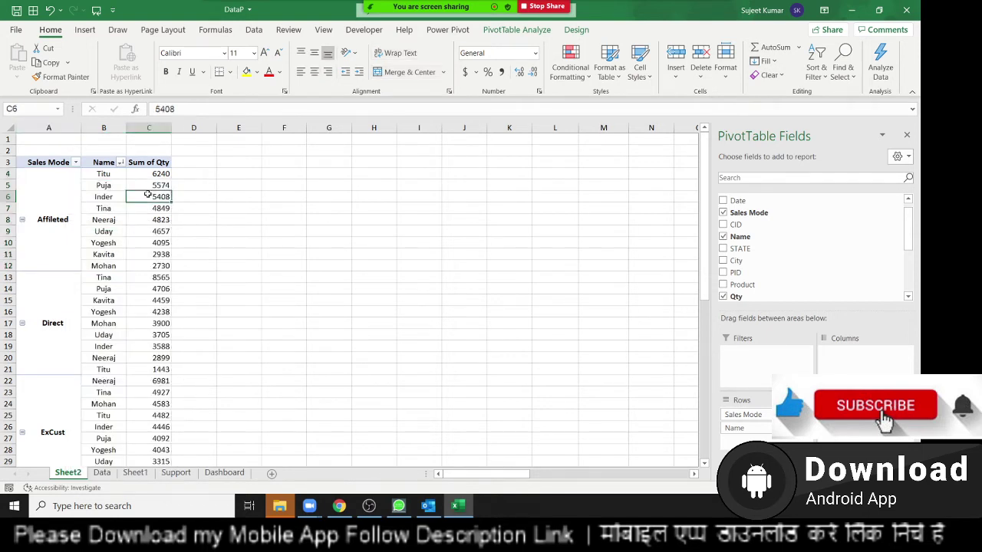
{"action": "right_click", "coordinate": [148, 196]}
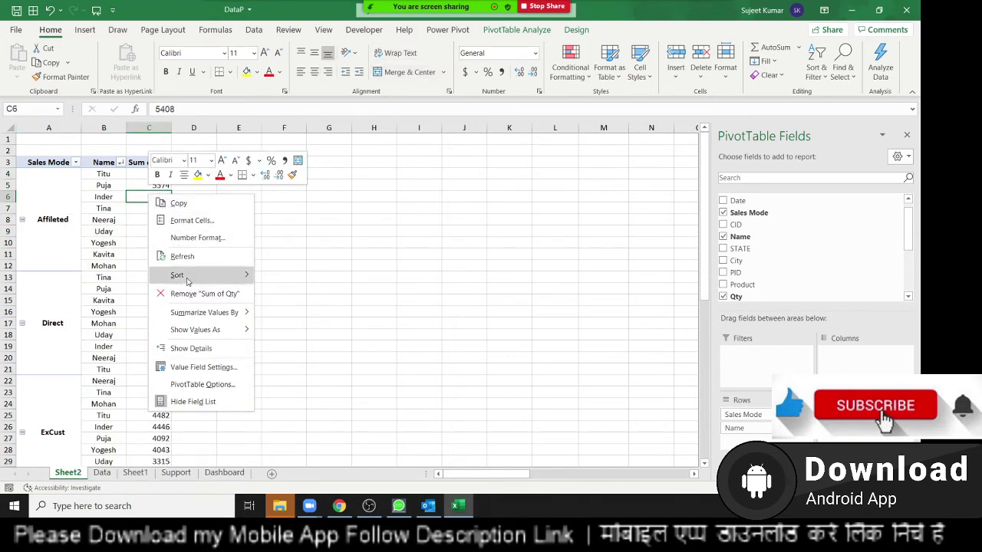
{"action": "left_click", "coordinate": [116, 239]}
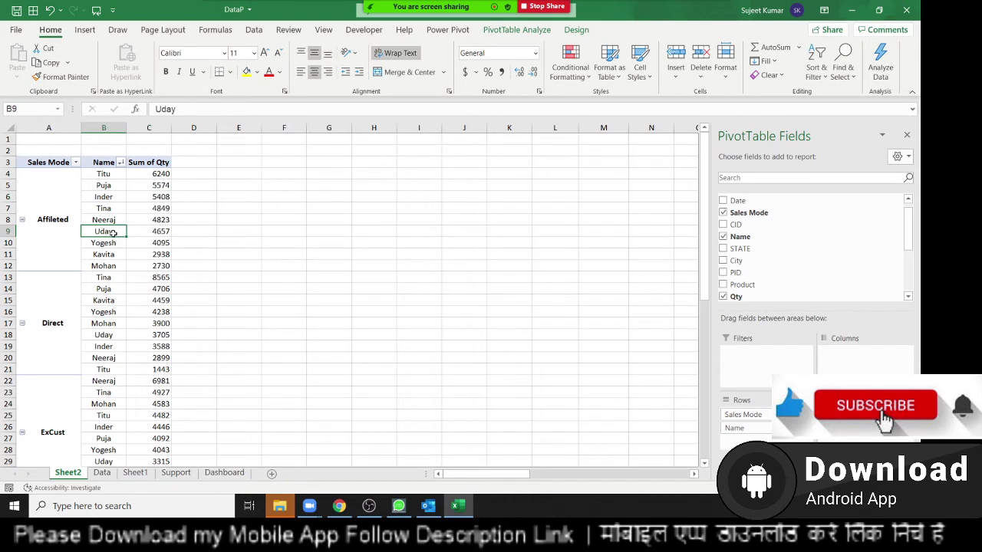
{"action": "right_click", "coordinate": [112, 232]}
{"action": "mouse_move", "coordinate": [149, 296]}
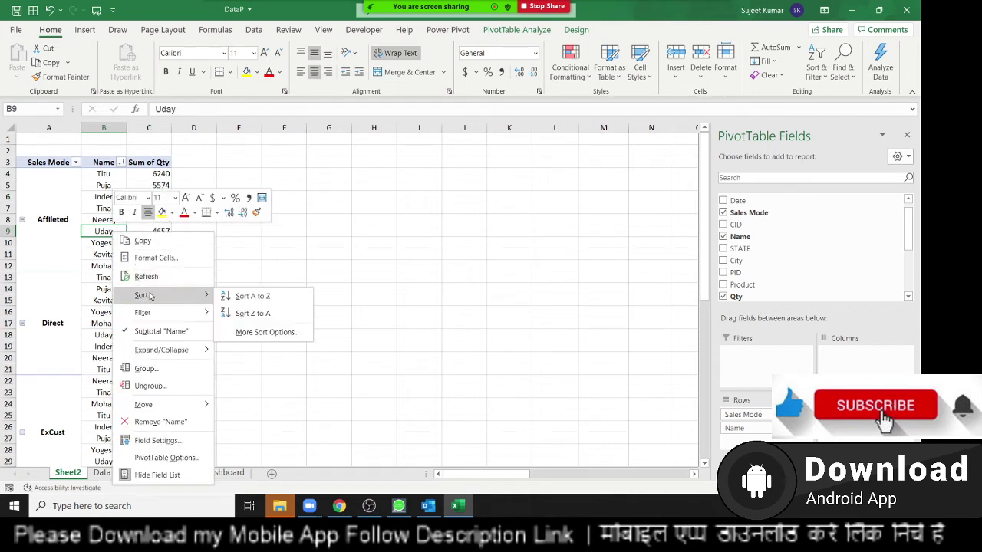
{"action": "left_click", "coordinate": [242, 298]}
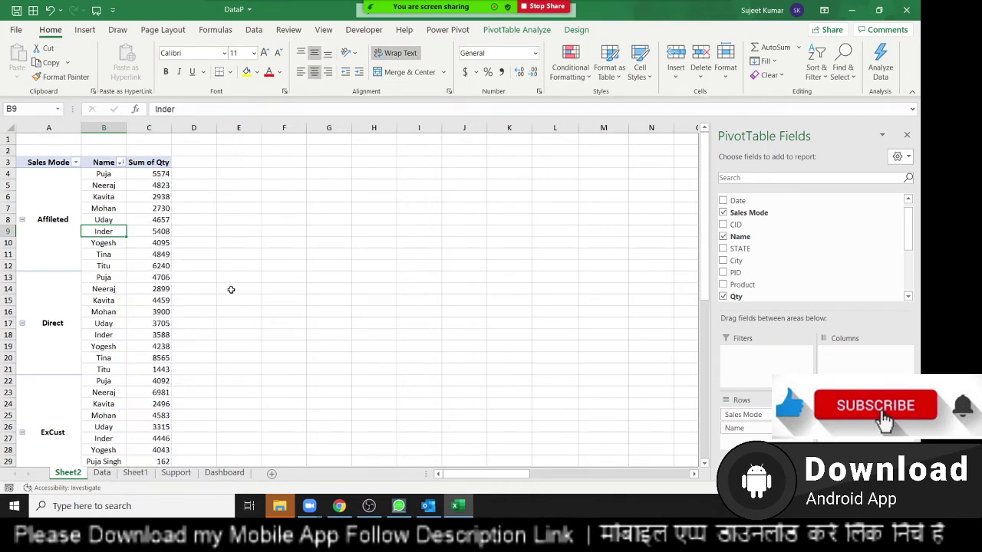
Step: Bring up the Affileted Sales Mode options to add Sales Mode subtotals
{"action": "right_click", "coordinate": [64, 228]}
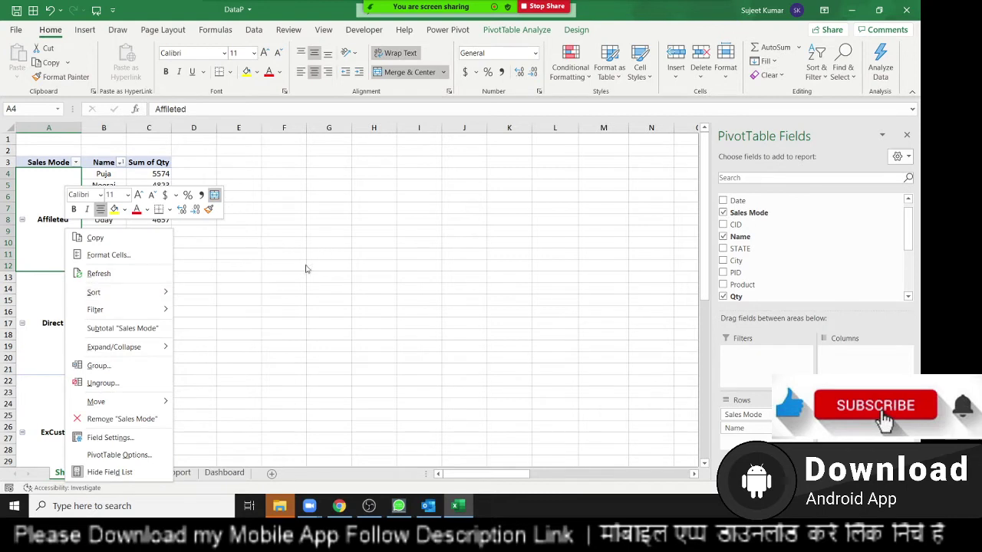
{"action": "mouse_move", "coordinate": [146, 294]}
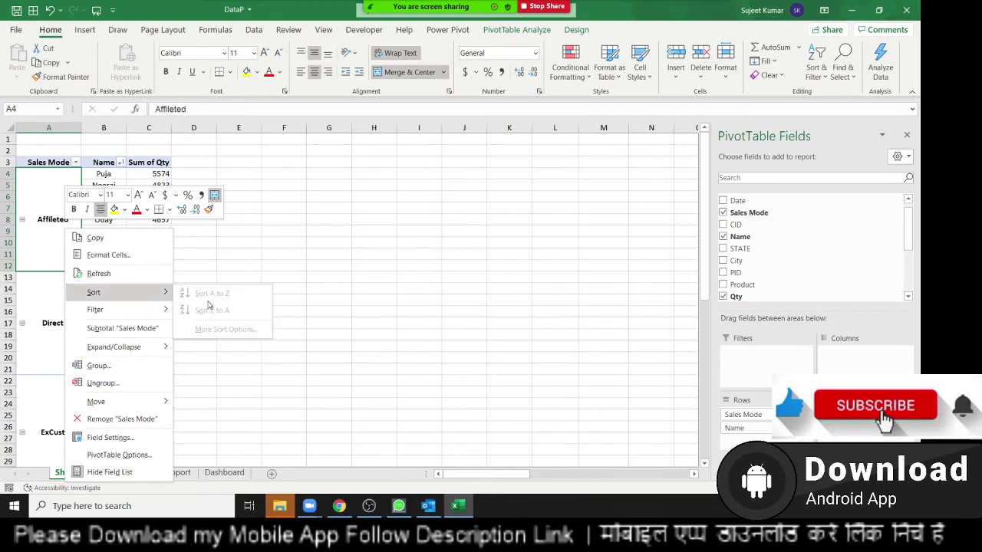
{"action": "left_click", "coordinate": [351, 289]}
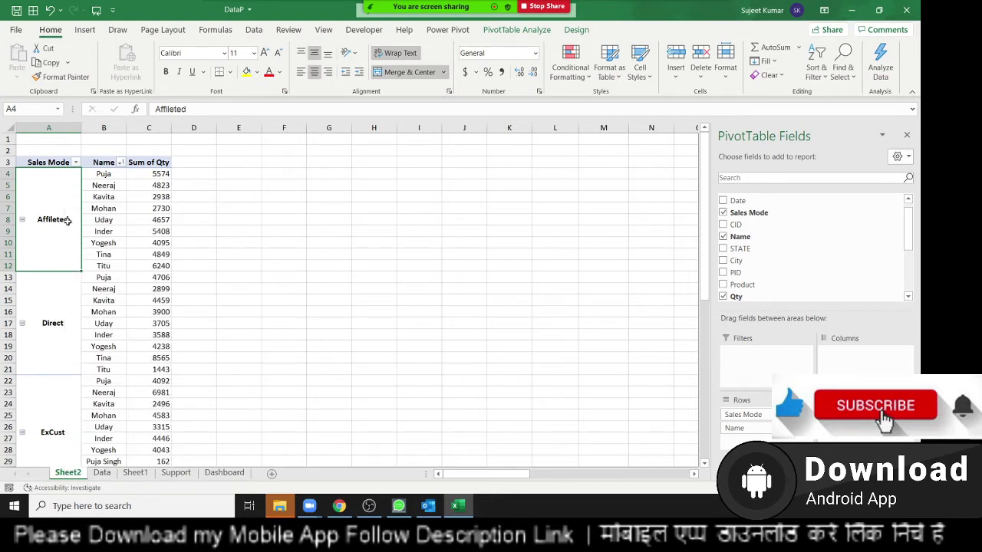
{"action": "right_click", "coordinate": [67, 222]}
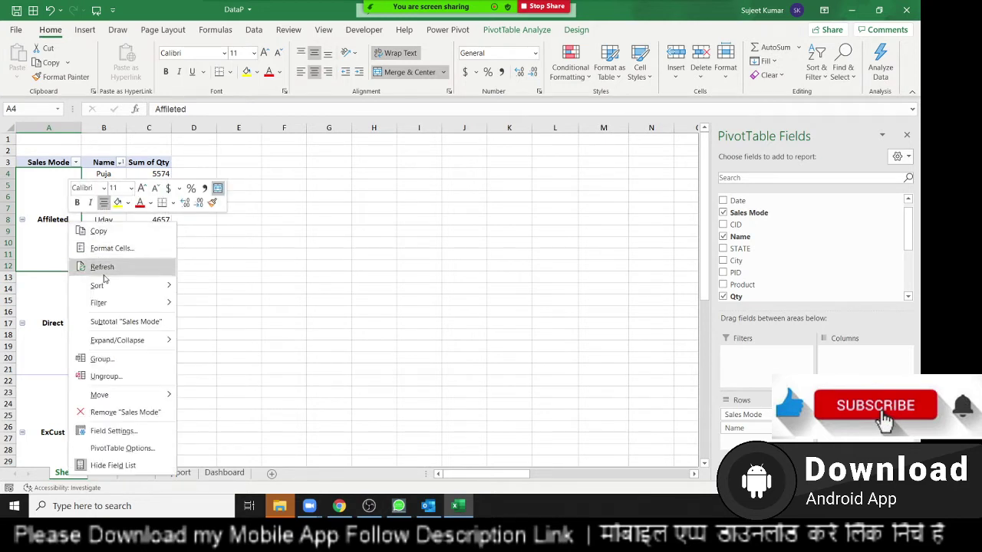
{"action": "left_click", "coordinate": [123, 320]}
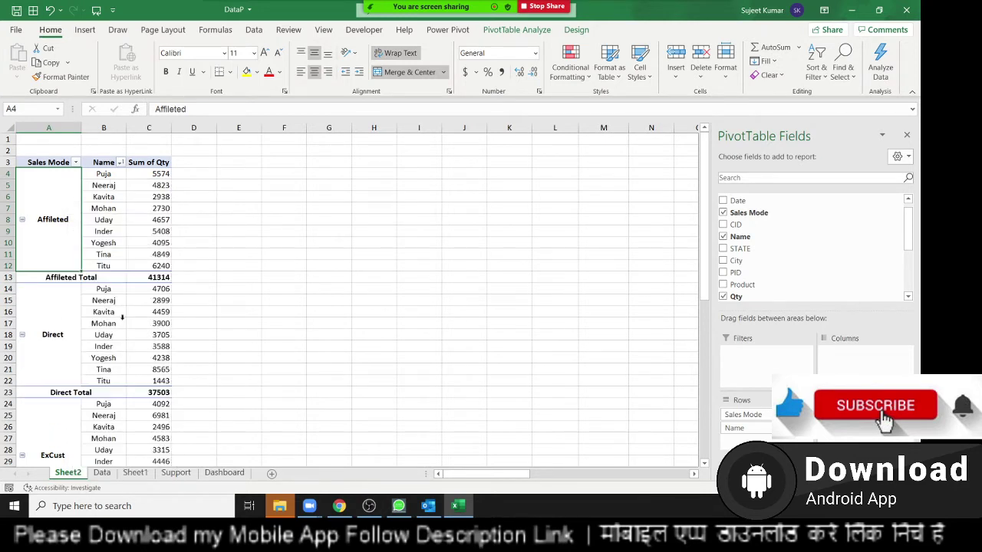
{"action": "left_click", "coordinate": [156, 278]}
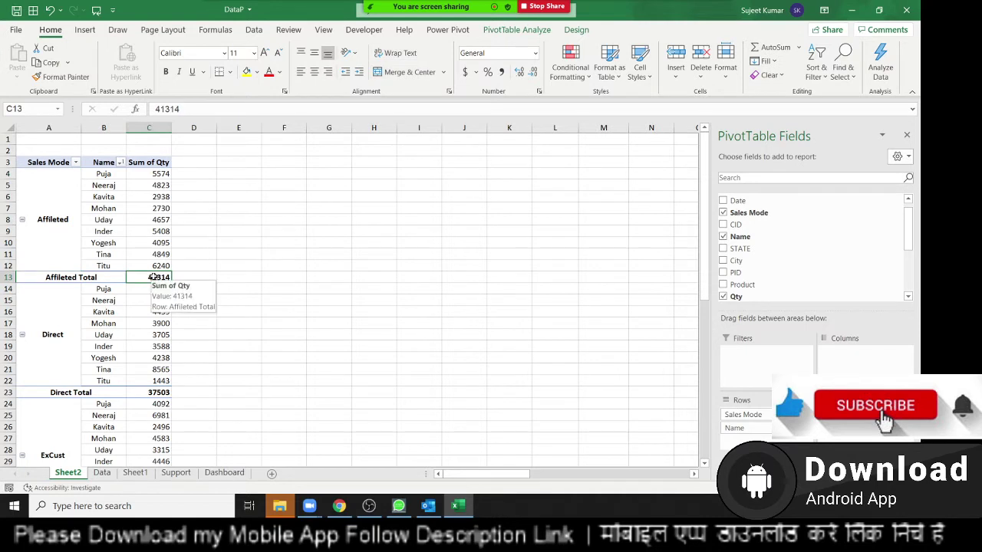
{"action": "right_click", "coordinate": [156, 277]}
{"action": "mouse_move", "coordinate": [217, 144]}
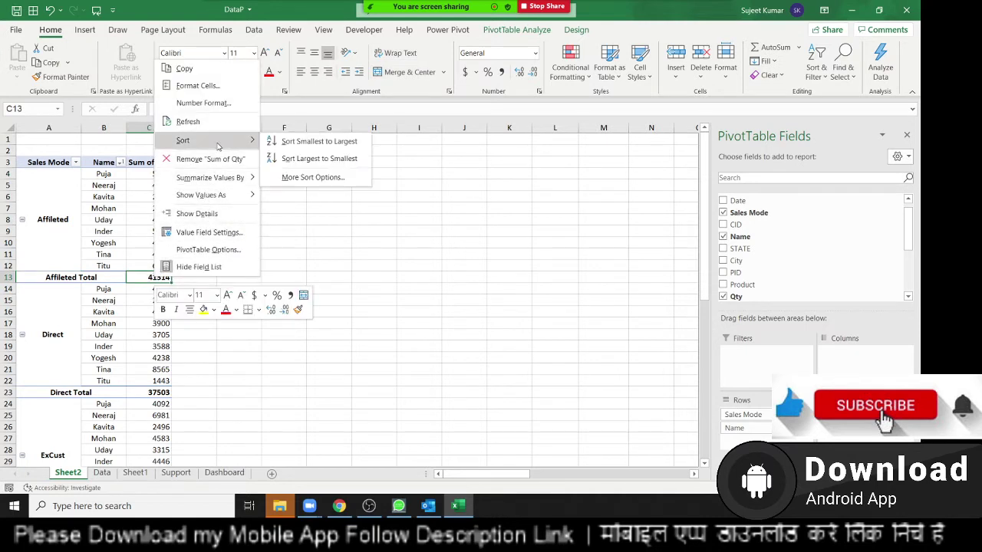
{"action": "left_click", "coordinate": [75, 279]}
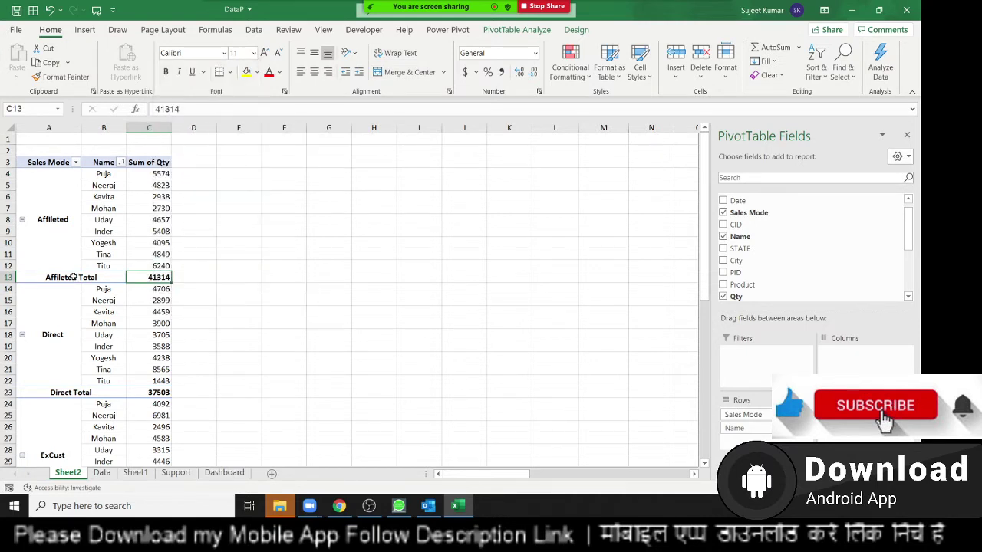
{"action": "left_click", "coordinate": [74, 279]}
{"action": "right_click", "coordinate": [75, 280]}
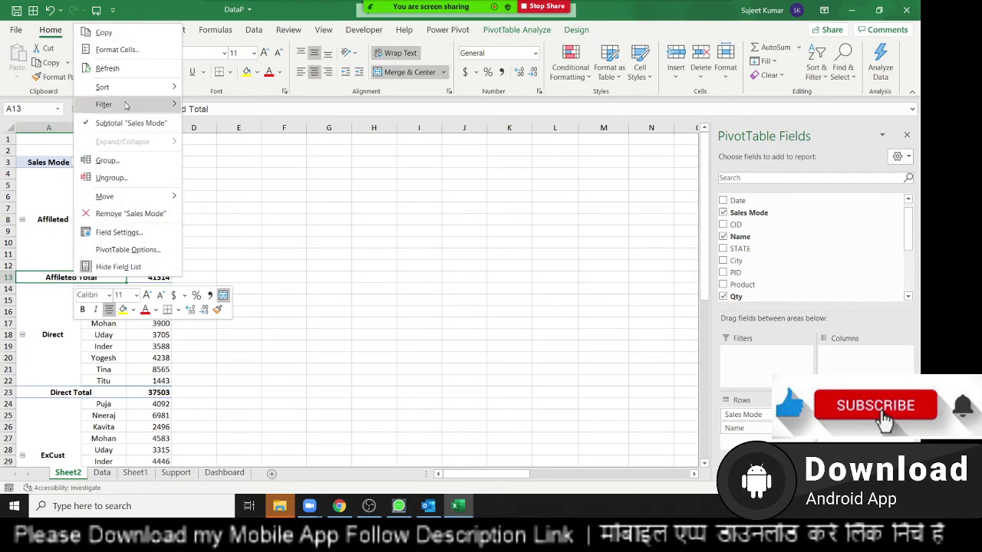
{"action": "mouse_move", "coordinate": [129, 93]}
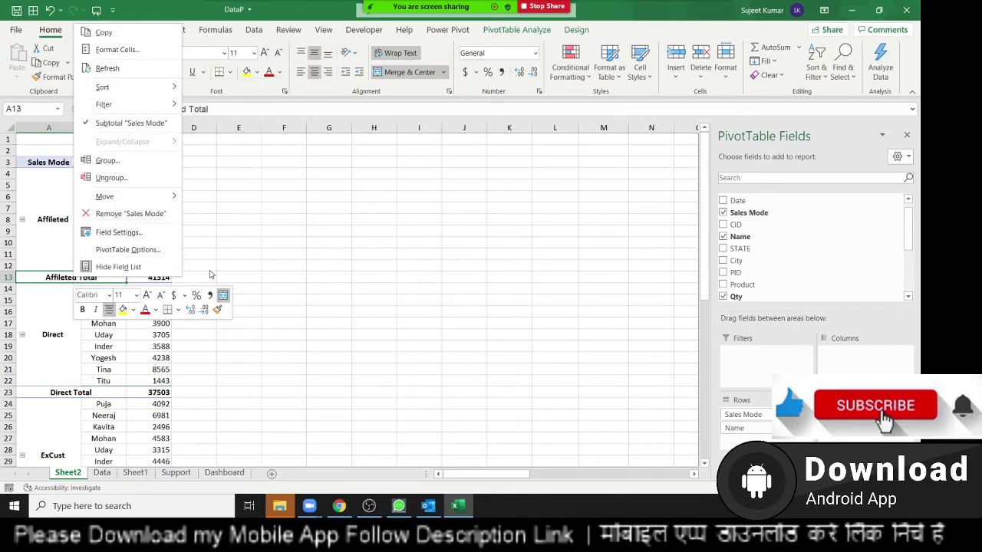
{"action": "left_click", "coordinate": [208, 271]}
{"action": "left_click", "coordinate": [157, 277]}
{"action": "left_click", "coordinate": [62, 241]}
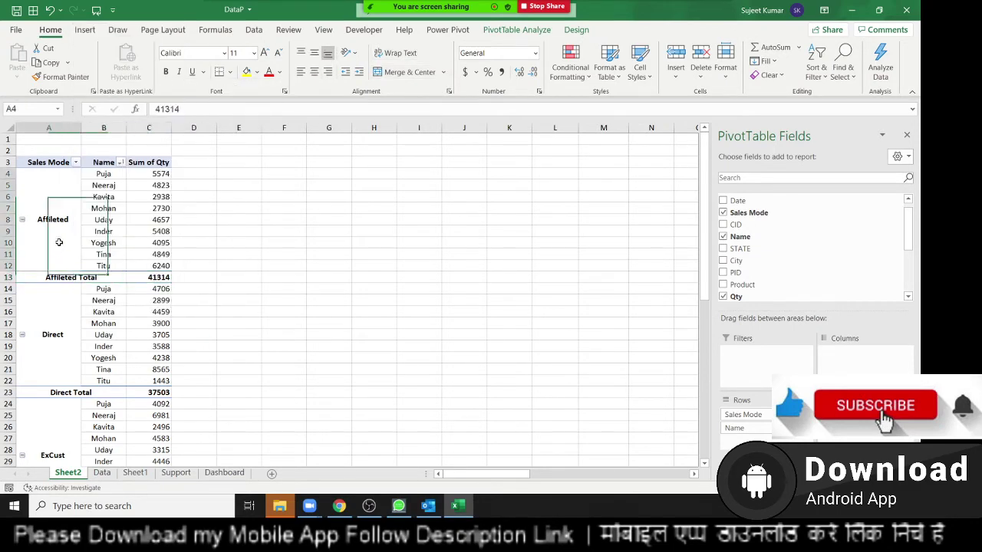
{"action": "right_click", "coordinate": [61, 241]}
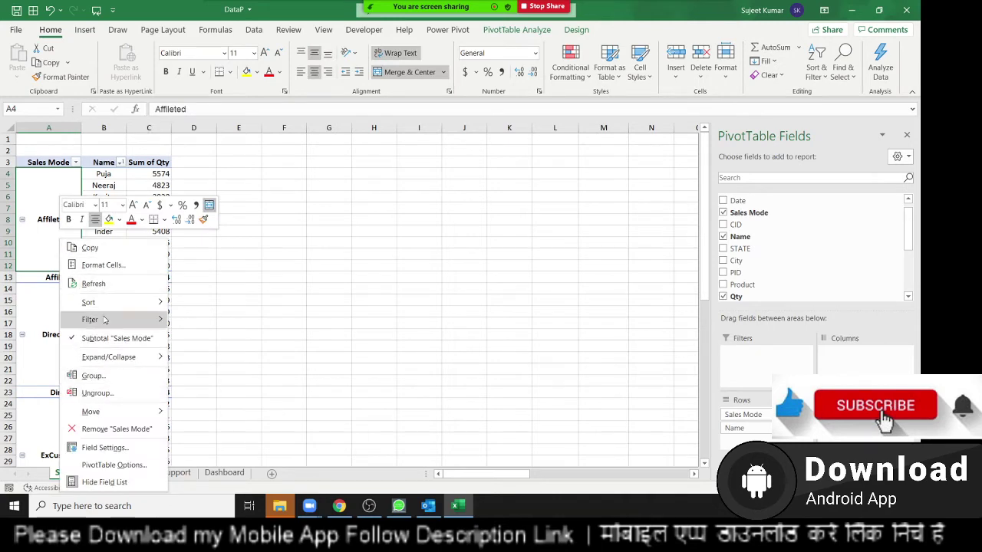
Step: Turn off 'Merge and center cells with labels' in PivotTable Options
{"action": "mouse_move", "coordinate": [101, 319]}
{"action": "left_click", "coordinate": [114, 464]}
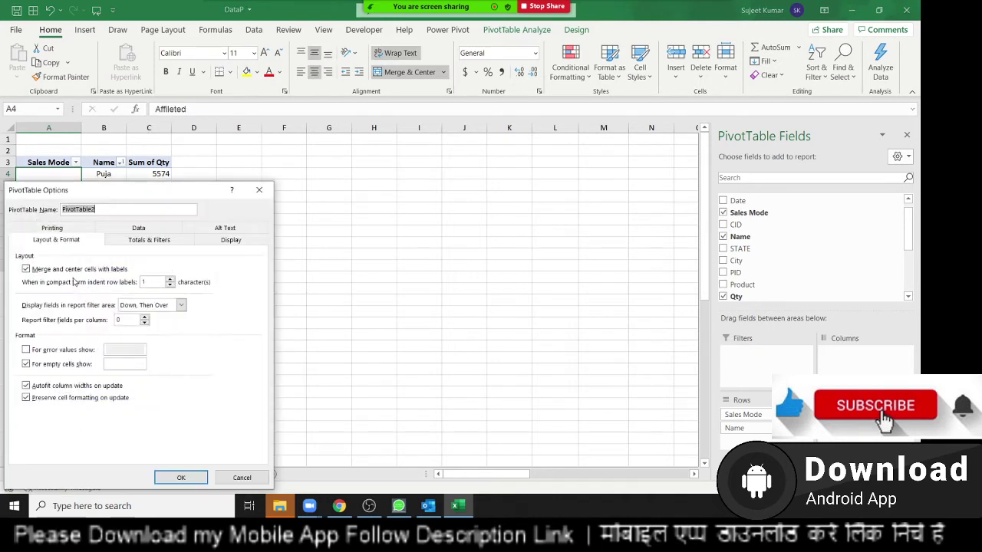
{"action": "left_click", "coordinate": [50, 272]}
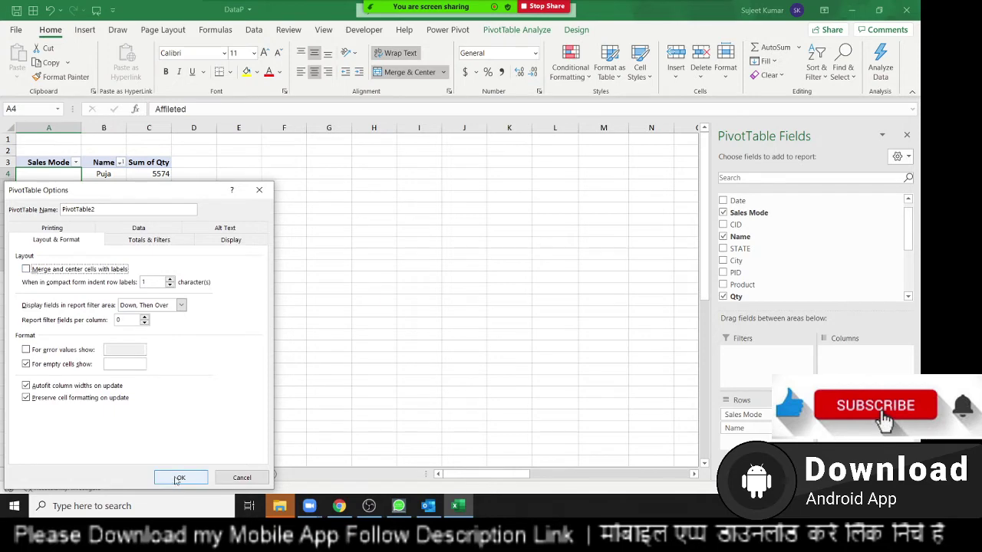
{"action": "left_click", "coordinate": [181, 477]}
Step: Check the Affileted Total row's options and leave the layout unchanged
{"action": "left_click", "coordinate": [71, 359]}
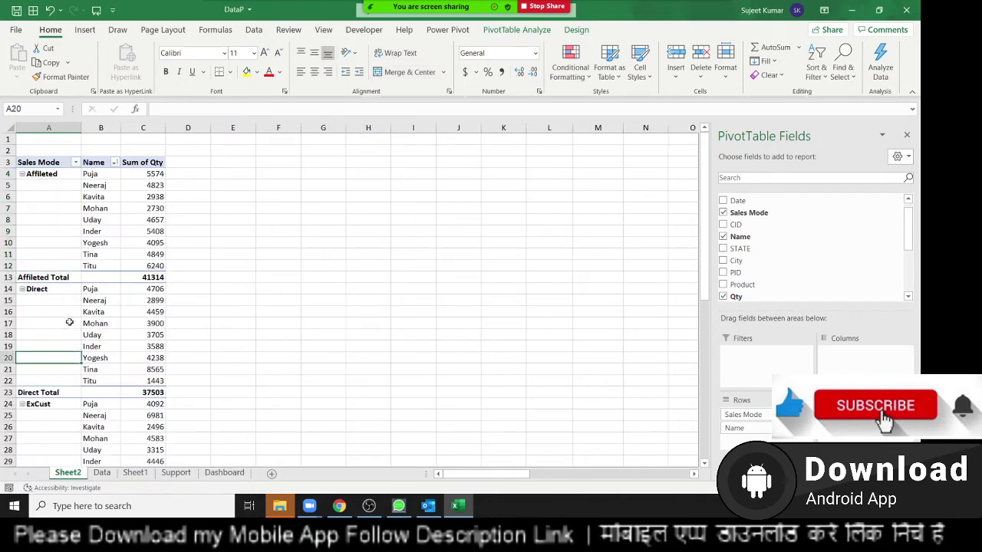
{"action": "right_click", "coordinate": [65, 279]}
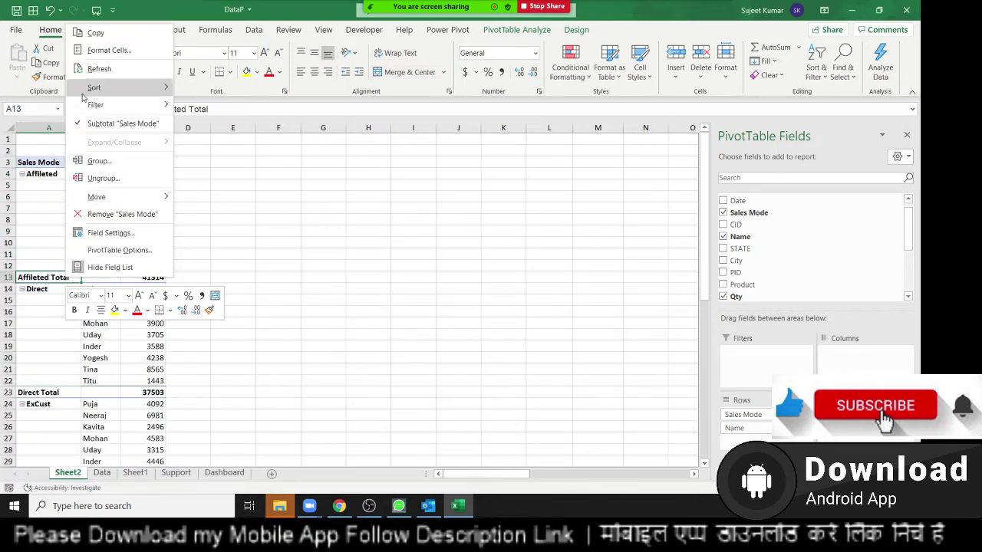
{"action": "mouse_move", "coordinate": [84, 94]}
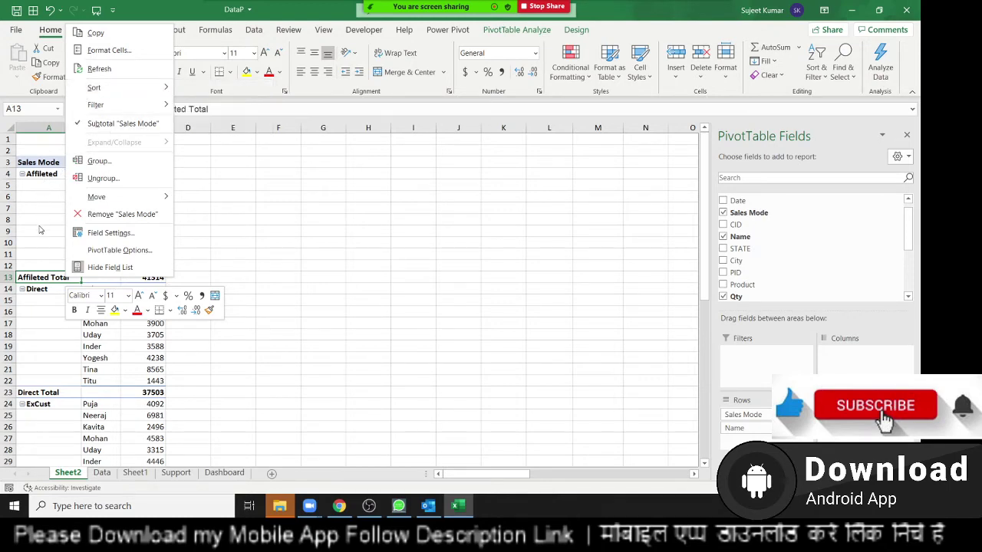
{"action": "left_click", "coordinate": [41, 230]}
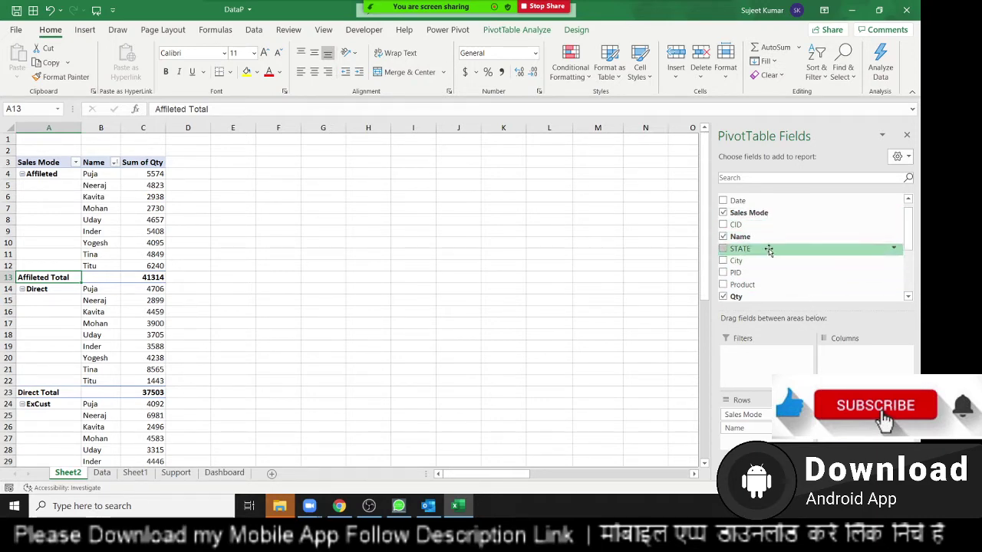
Step: Spread Product across the columns, splitting Sum of Qty into cd, DVD, ECT, HD, MB, RAM, WRT
{"action": "scroll", "coordinate": [777, 280], "scroll_direction": "up", "scroll_amount": 1}
{"action": "scroll", "coordinate": [781, 279], "scroll_direction": "down", "scroll_amount": 1}
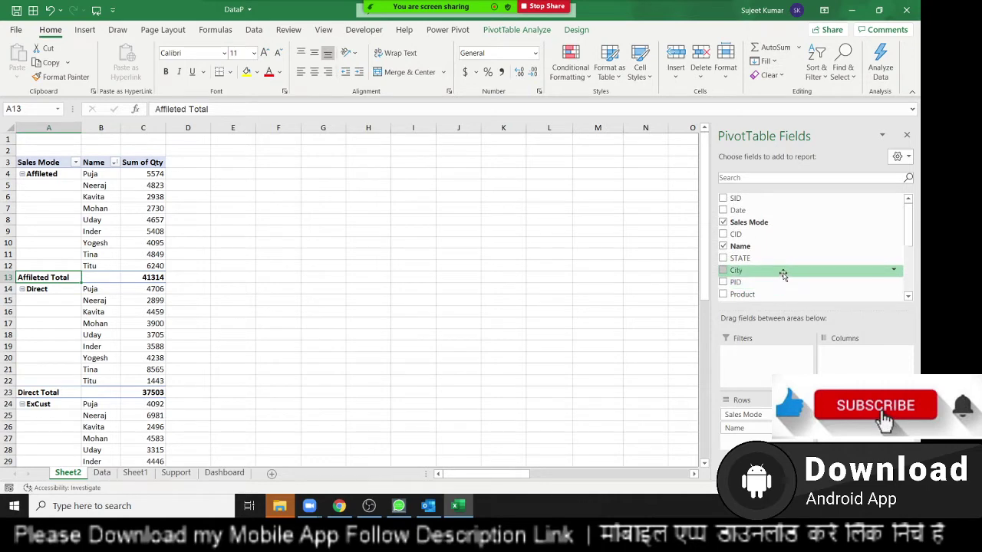
{"action": "scroll", "coordinate": [783, 281], "scroll_direction": "down", "scroll_amount": 3}
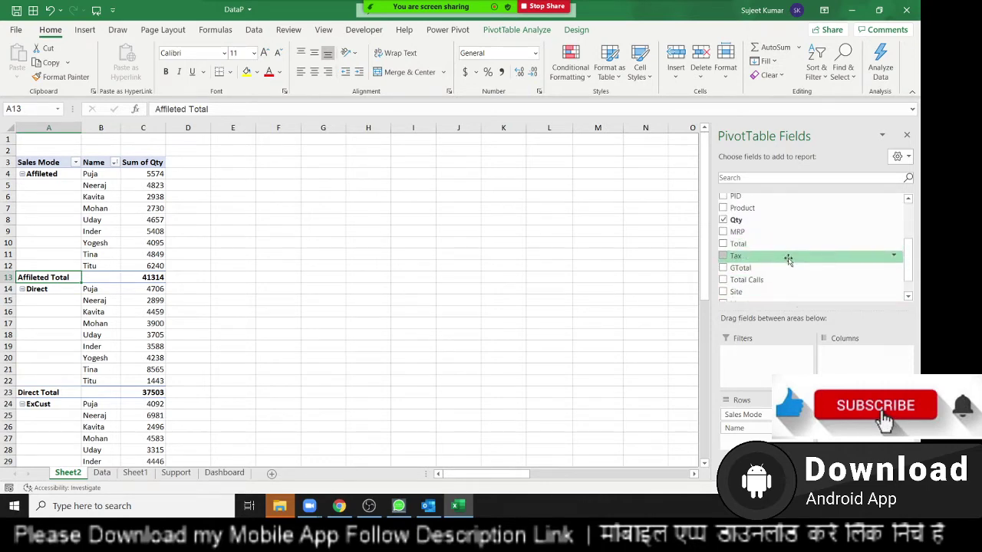
{"action": "left_click_drag", "start_coordinate": [788, 211], "coordinate": [875, 368]}
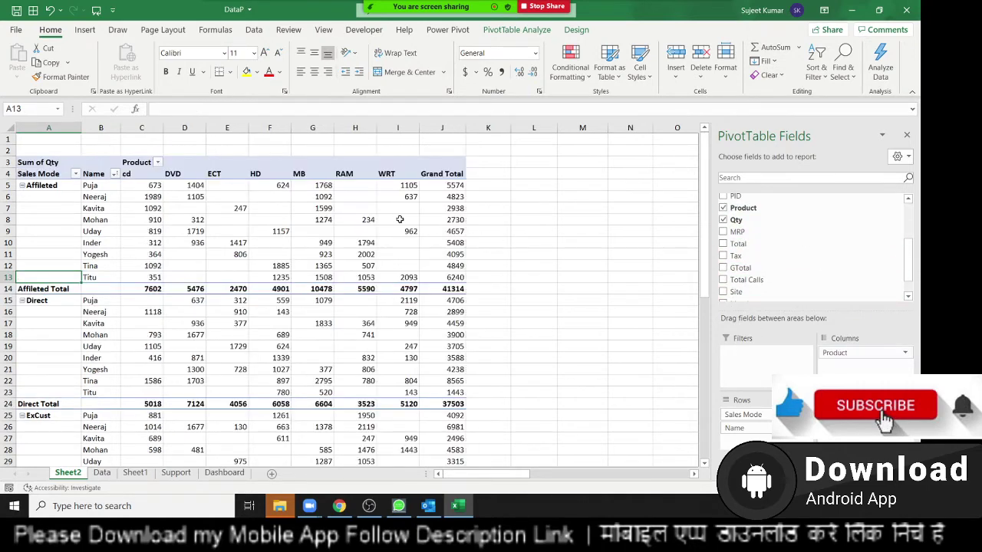
Step: Sort the product columns A to Z from the DVD header
{"action": "left_click", "coordinate": [174, 176]}
{"action": "left_click", "coordinate": [174, 180]}
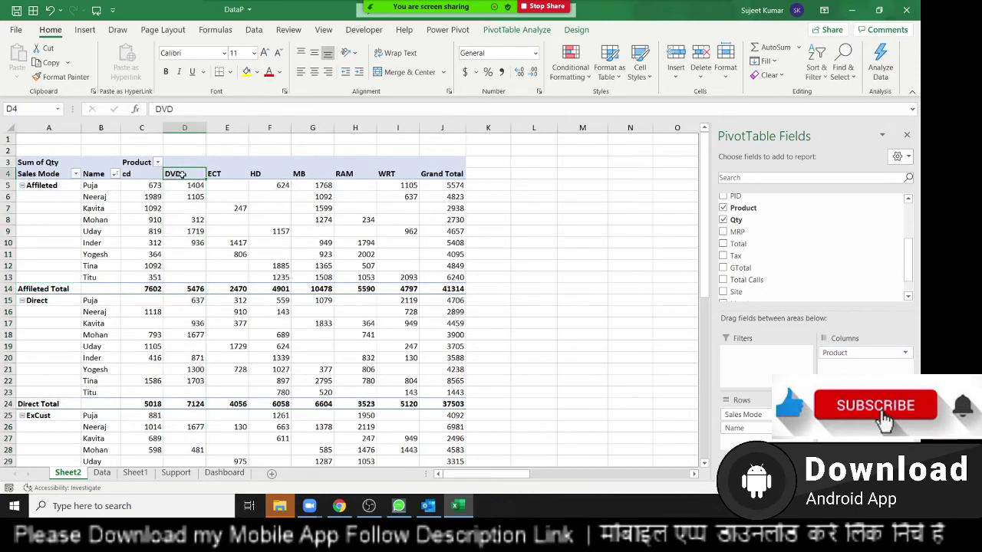
{"action": "right_click", "coordinate": [176, 176]}
{"action": "mouse_move", "coordinate": [230, 239]}
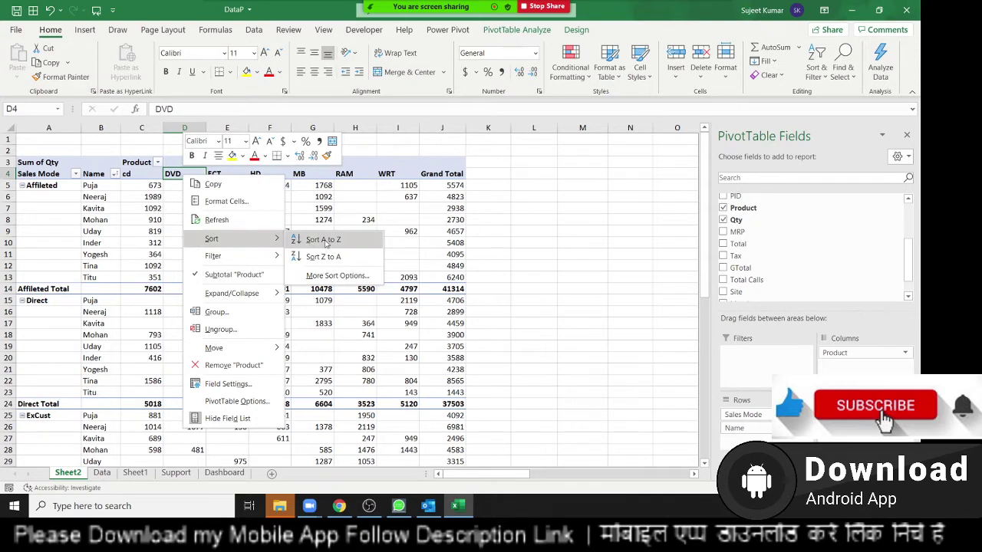
{"action": "left_click", "coordinate": [325, 241]}
Step: Sort the product columns Z to A: WRT, RAM, MB, HD, ECT, DVD, cd
{"action": "left_click", "coordinate": [204, 186]}
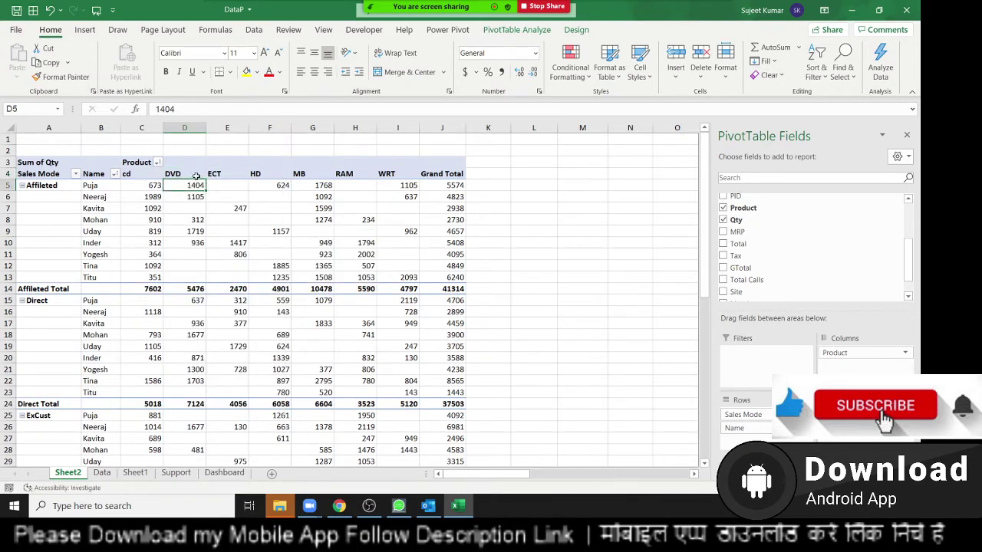
{"action": "left_click", "coordinate": [196, 175]}
{"action": "right_click", "coordinate": [197, 176]}
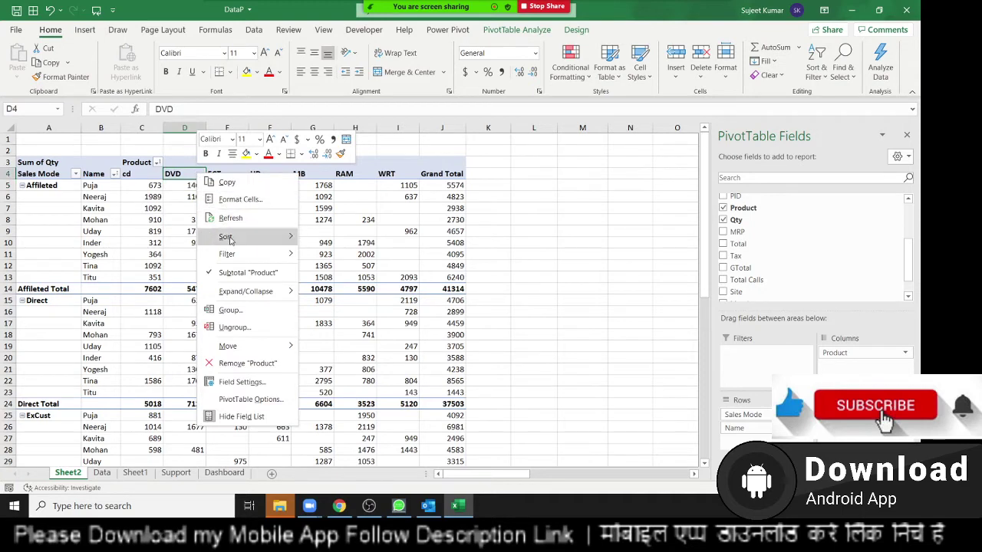
{"action": "mouse_move", "coordinate": [229, 240]}
{"action": "left_click", "coordinate": [319, 254]}
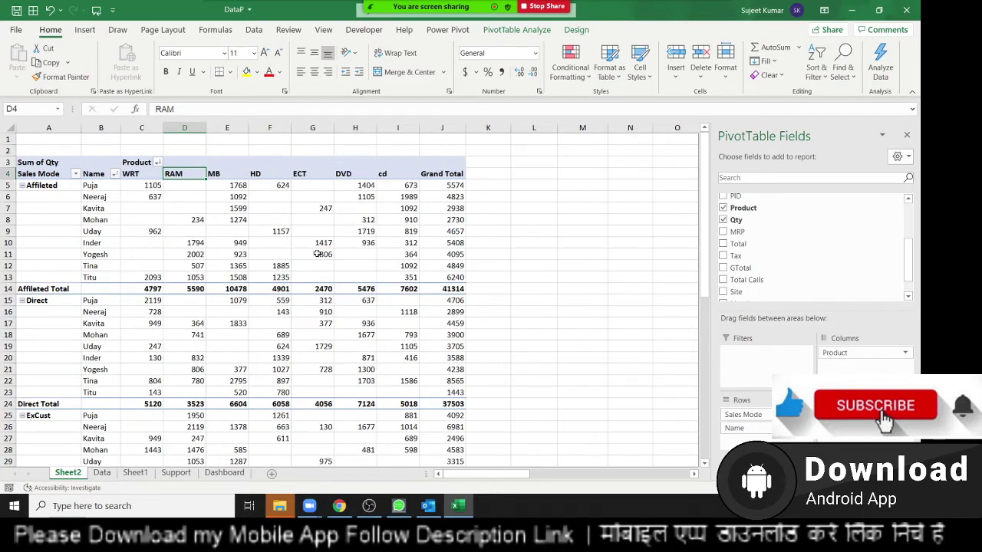
{"action": "mouse_move", "coordinate": [237, 187]}
{"action": "left_click", "coordinate": [76, 175]}
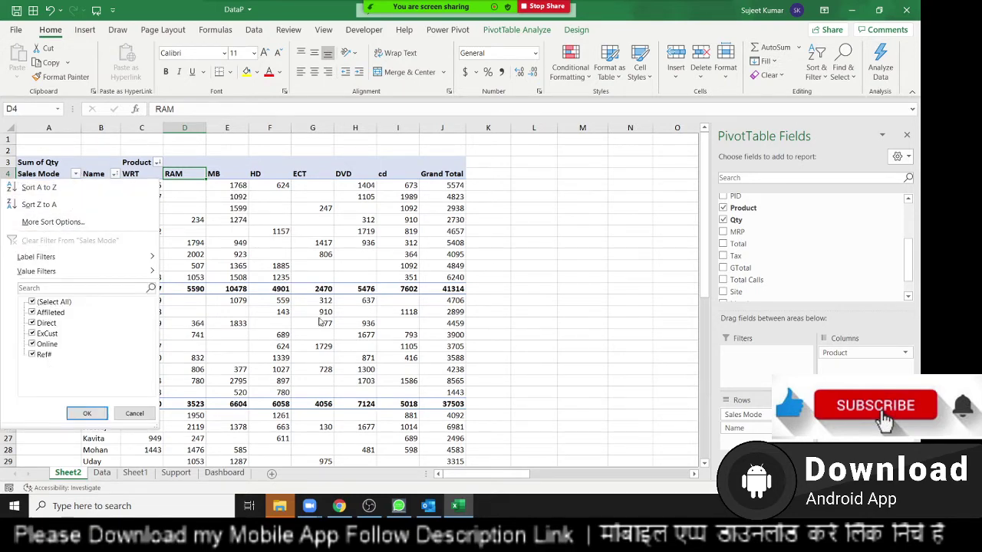
{"action": "left_click", "coordinate": [86, 413]}
{"action": "left_click", "coordinate": [108, 221]}
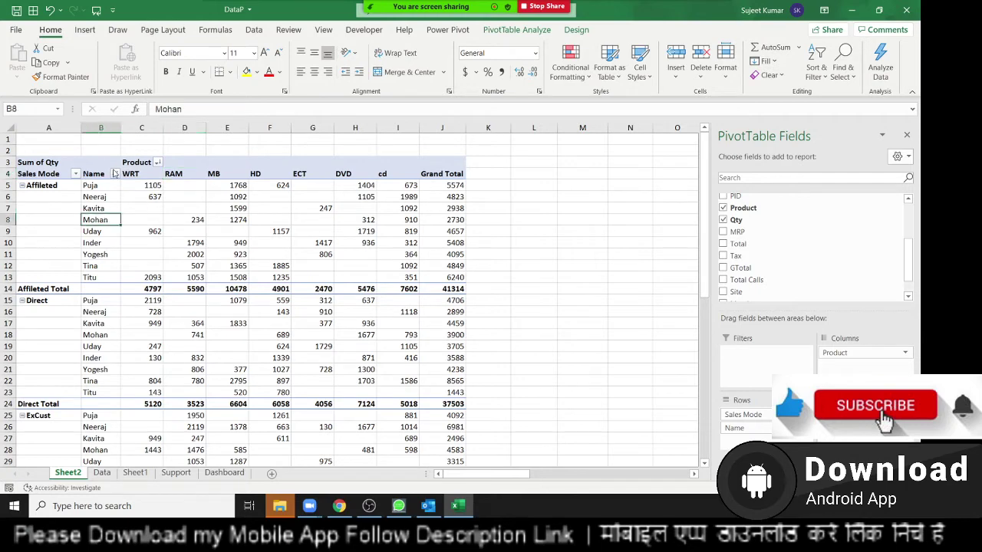
{"action": "left_click", "coordinate": [114, 175]}
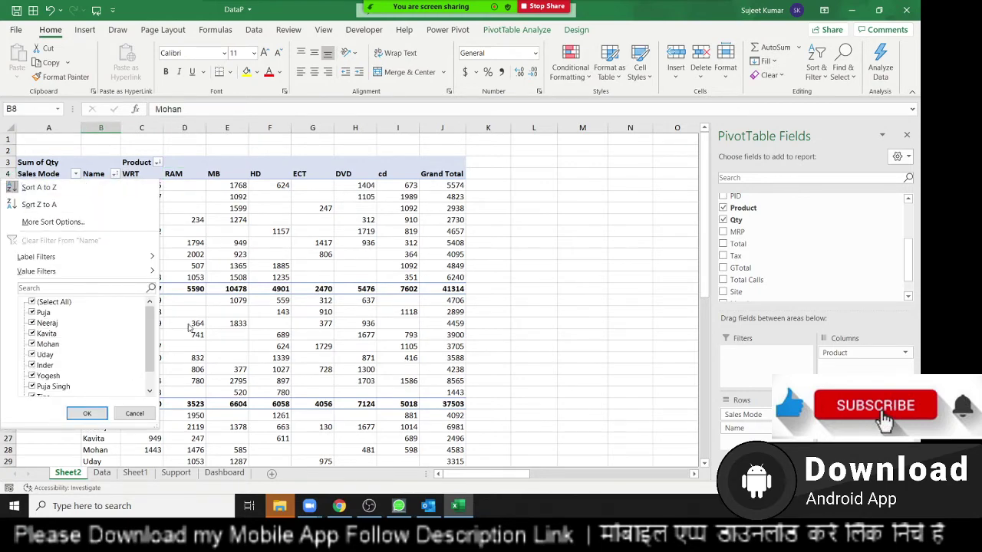
{"action": "key", "text": "Escape"}
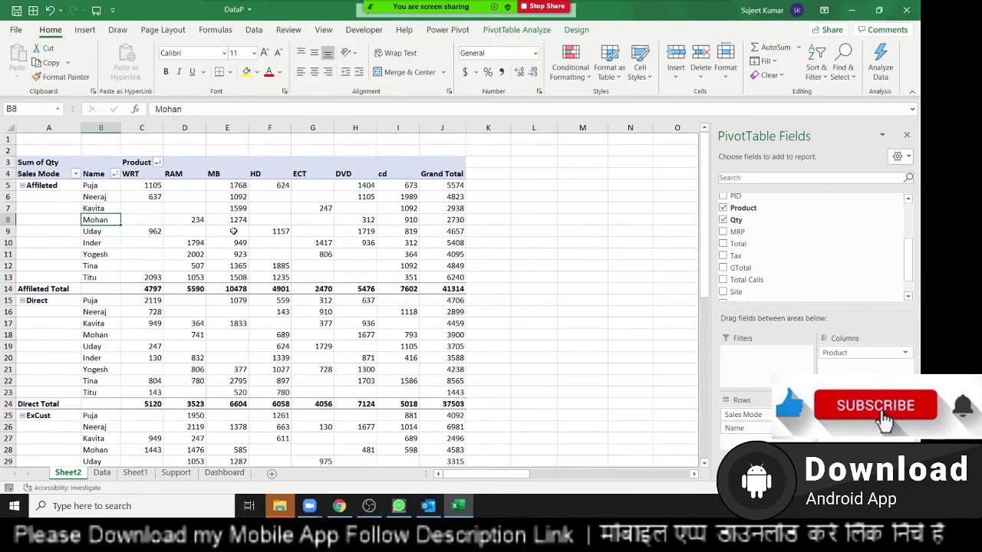
{"action": "left_click", "coordinate": [115, 174]}
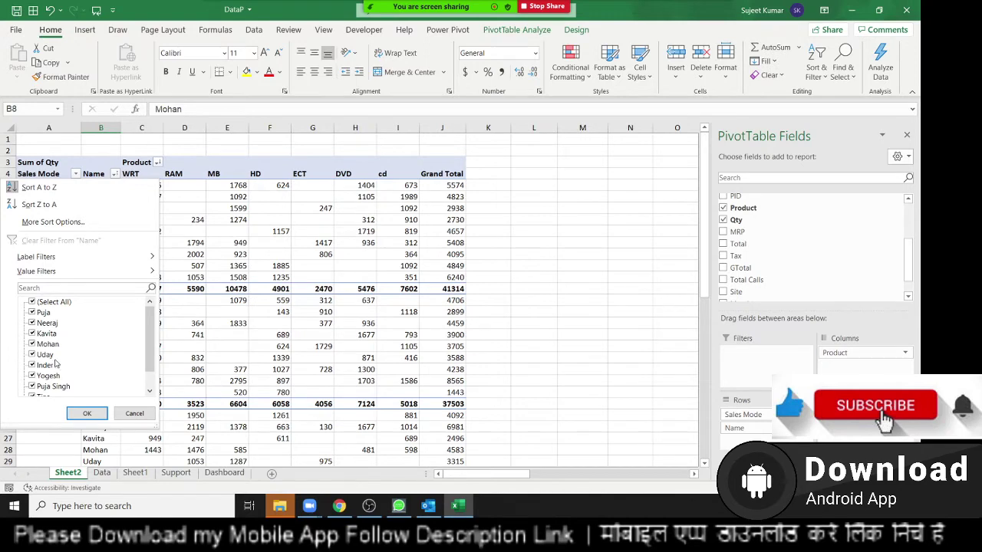
{"action": "mouse_move", "coordinate": [68, 265]}
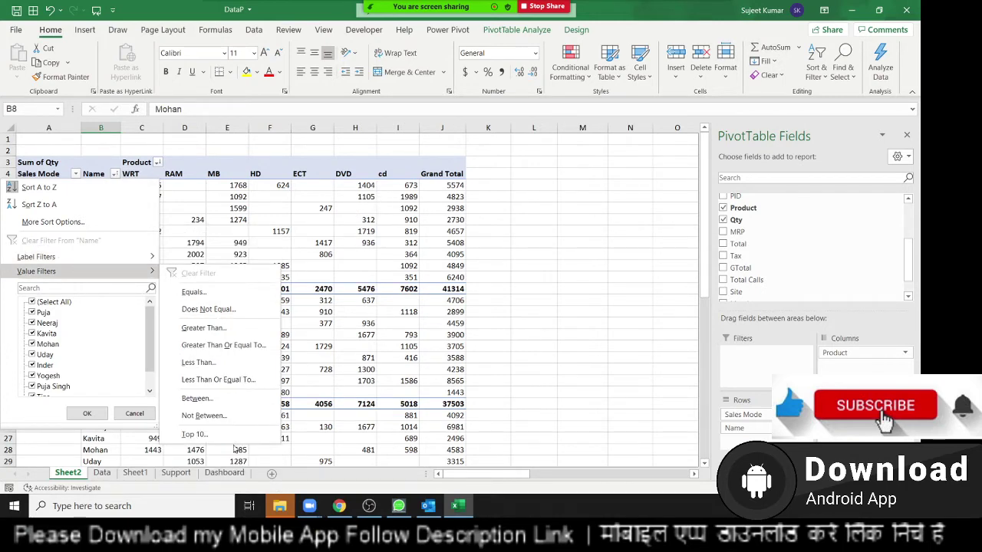
{"action": "left_click", "coordinate": [228, 435]}
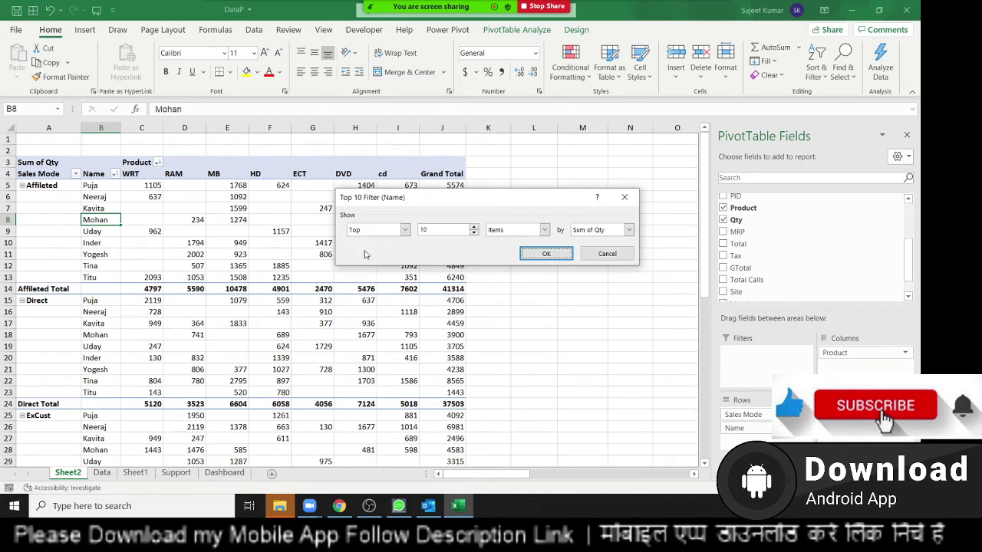
{"action": "left_click", "coordinate": [425, 228]}
{"action": "double_click", "coordinate": [424, 228]}
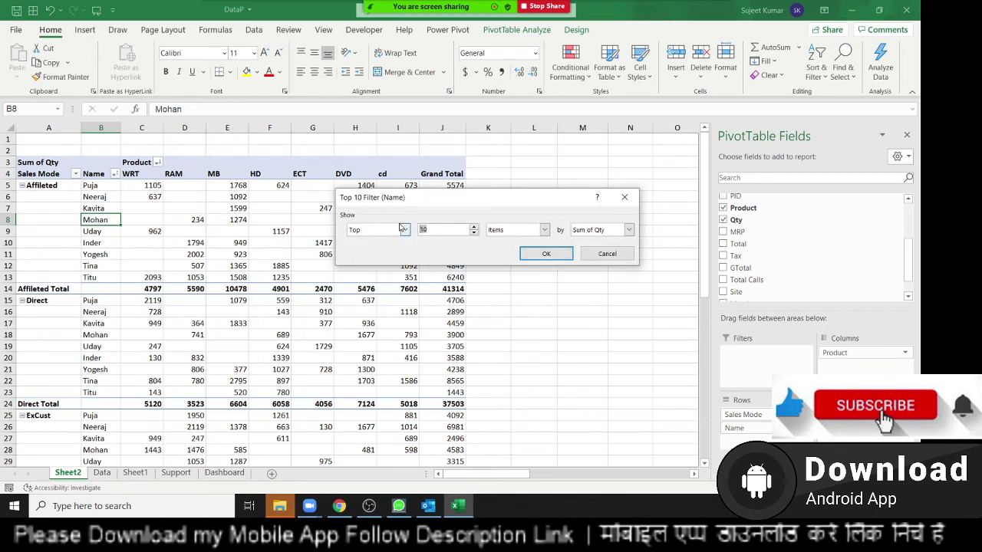
{"action": "left_click", "coordinate": [546, 253]}
{"action": "mouse_move", "coordinate": [364, 289]}
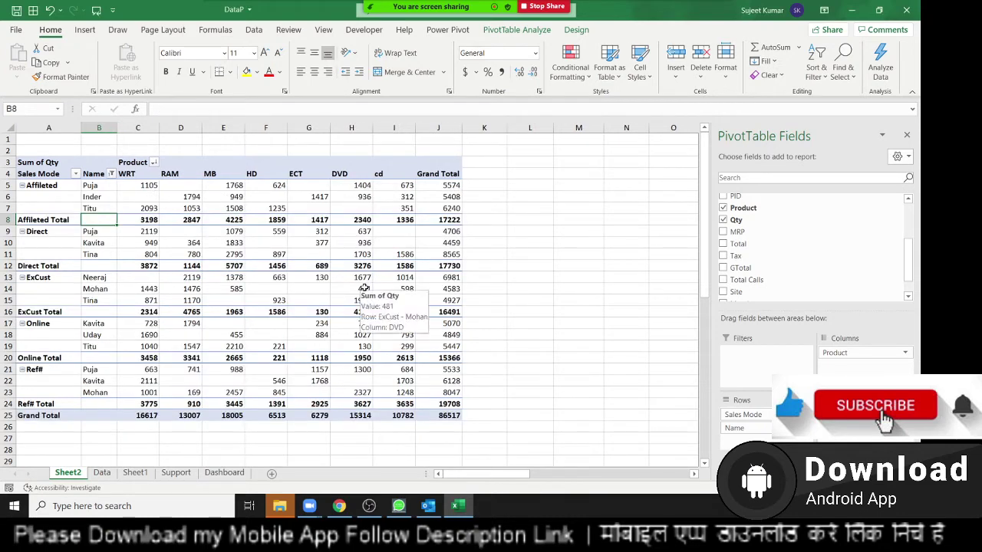
{"action": "left_click", "coordinate": [112, 174]}
{"action": "left_click", "coordinate": [77, 241]}
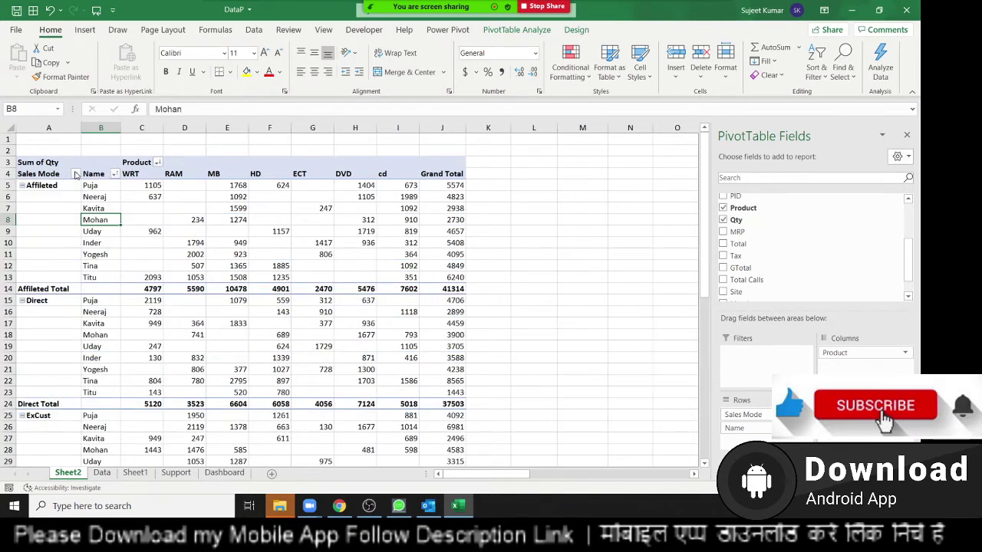
{"action": "left_click", "coordinate": [80, 197]}
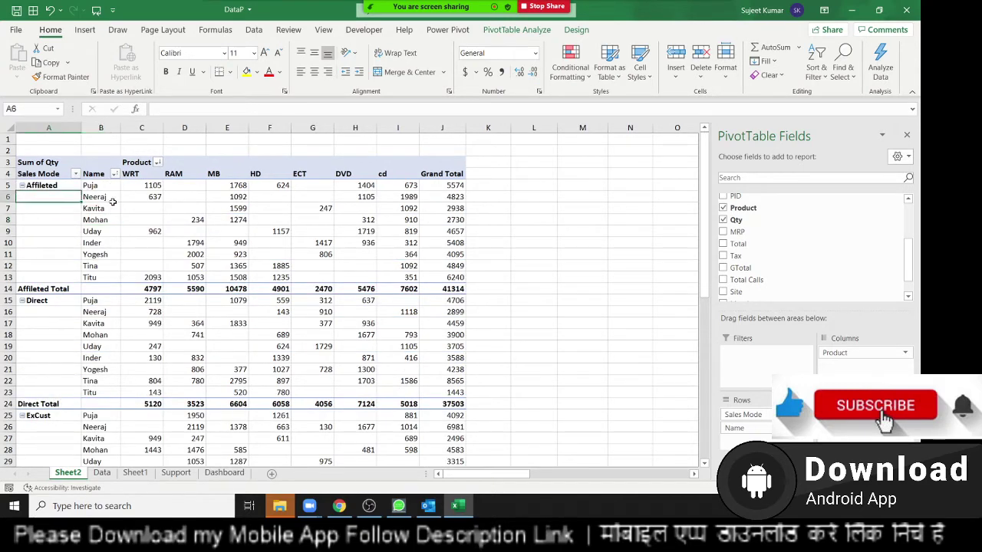
{"action": "left_click", "coordinate": [112, 201]}
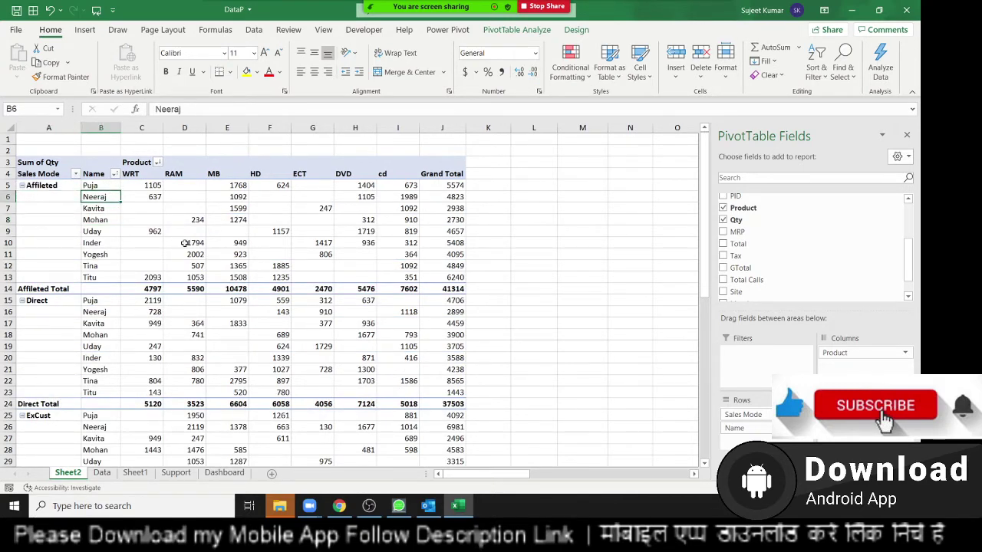
{"action": "left_click", "coordinate": [115, 175]}
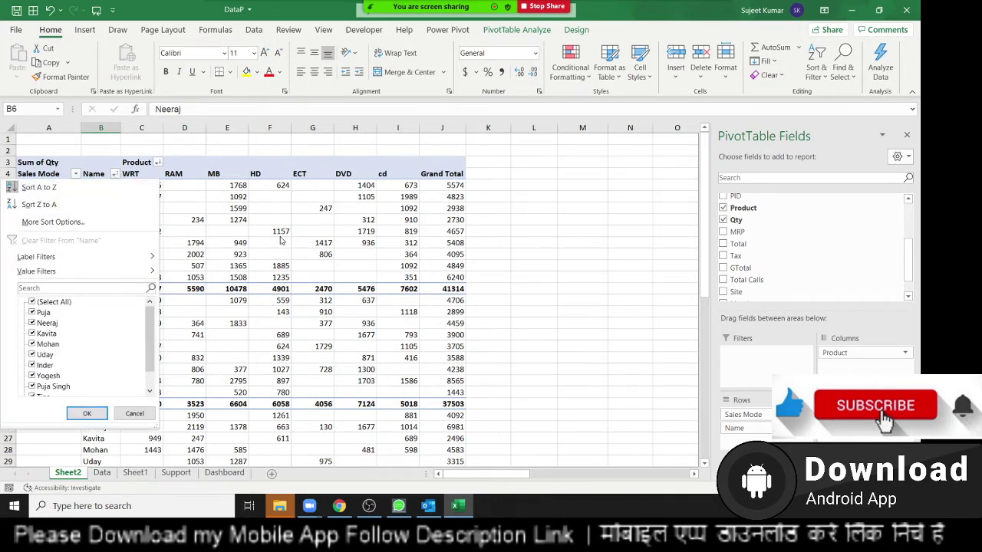
{"action": "left_click", "coordinate": [87, 413]}
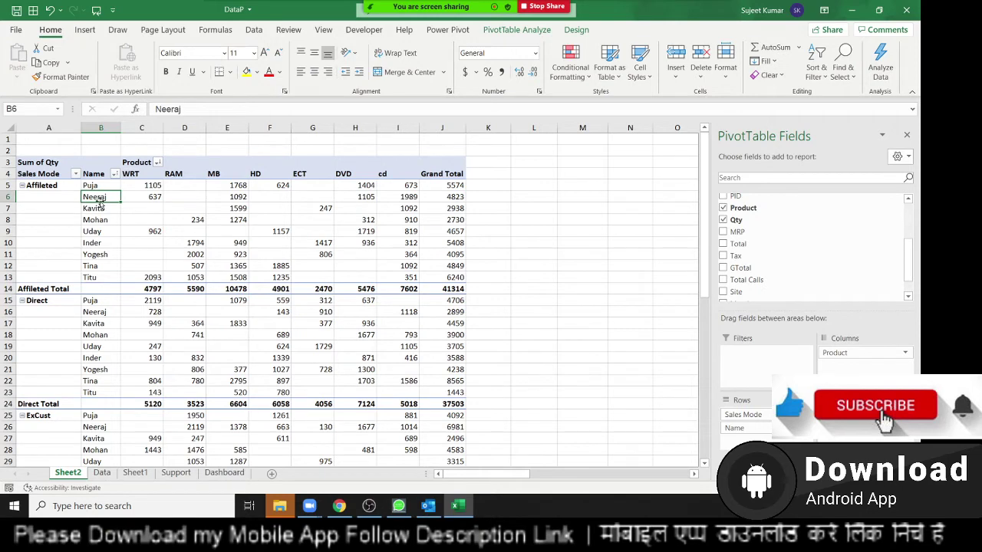
{"action": "right_click", "coordinate": [100, 201]}
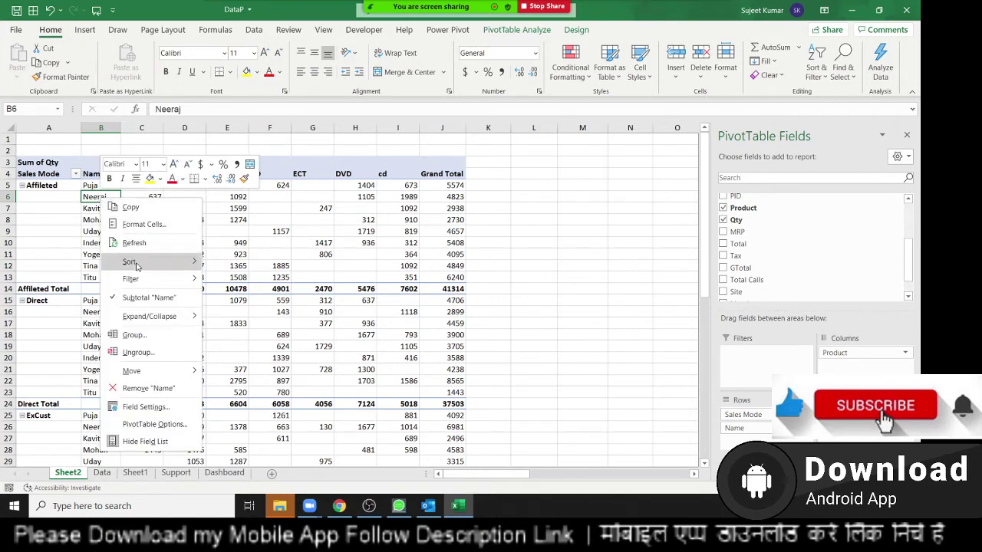
{"action": "mouse_move", "coordinate": [138, 264]}
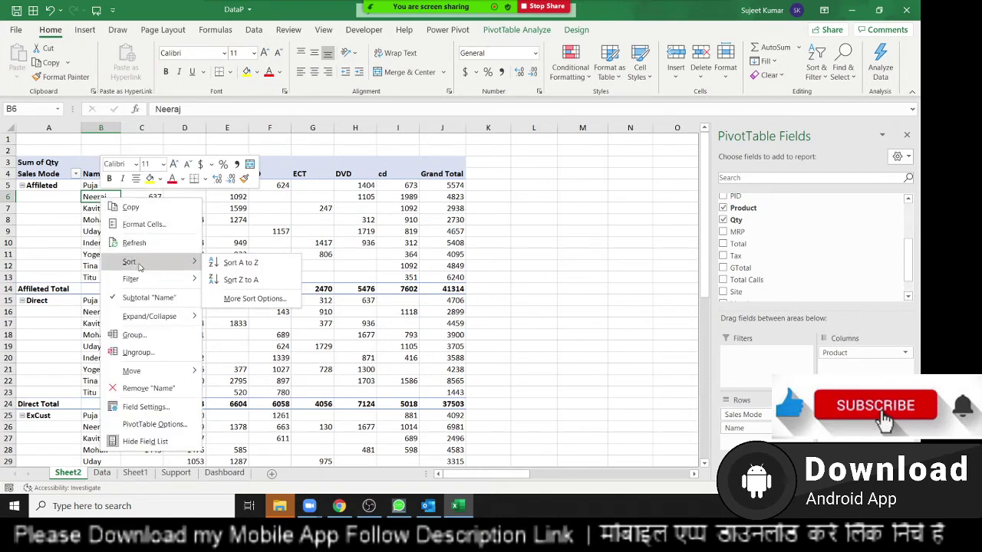
{"action": "left_click", "coordinate": [254, 299]}
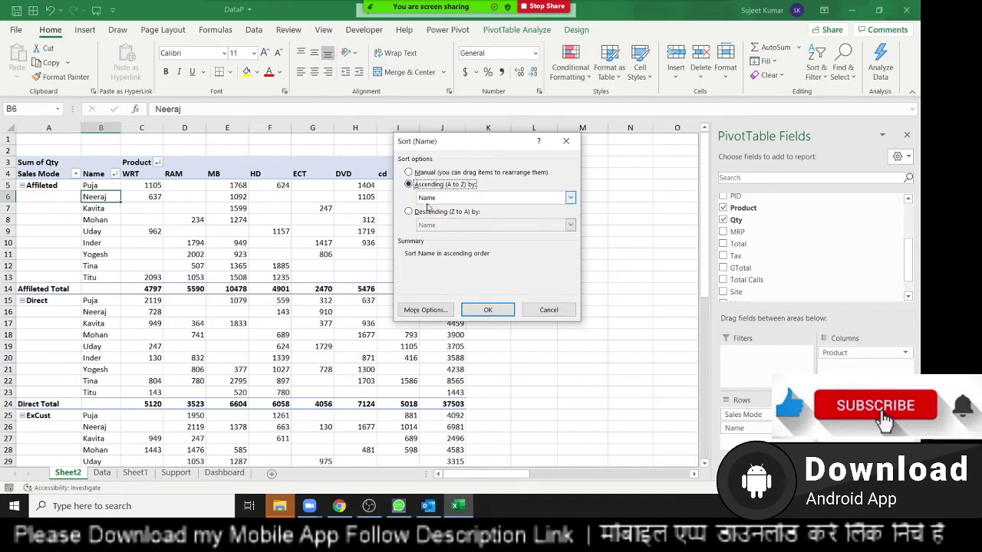
{"action": "left_click", "coordinate": [427, 201]}
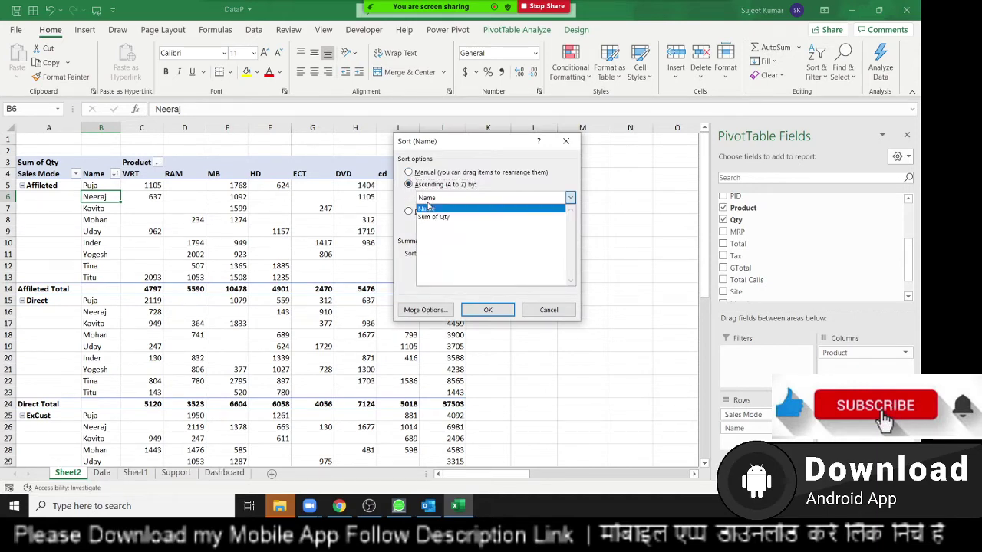
{"action": "left_click", "coordinate": [428, 208]}
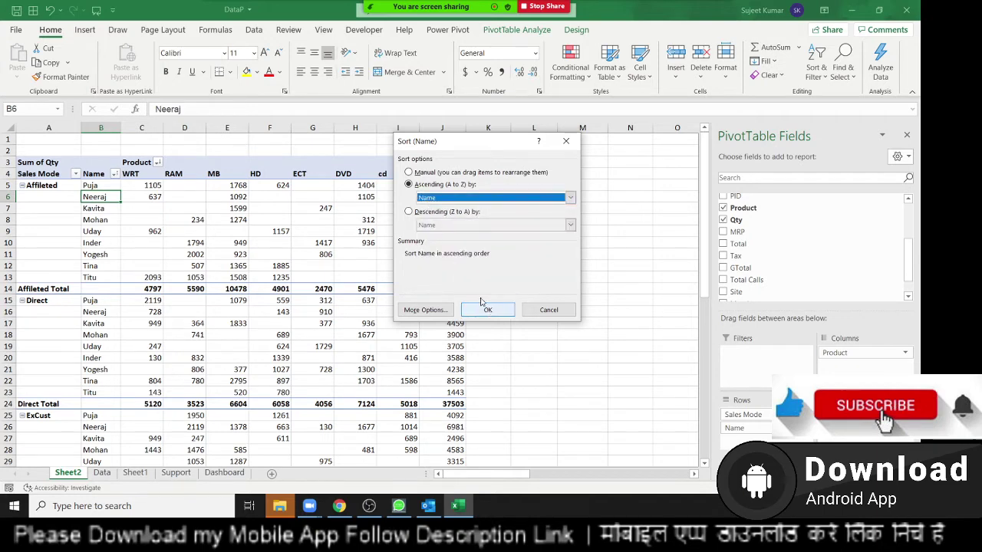
{"action": "left_click", "coordinate": [423, 212]}
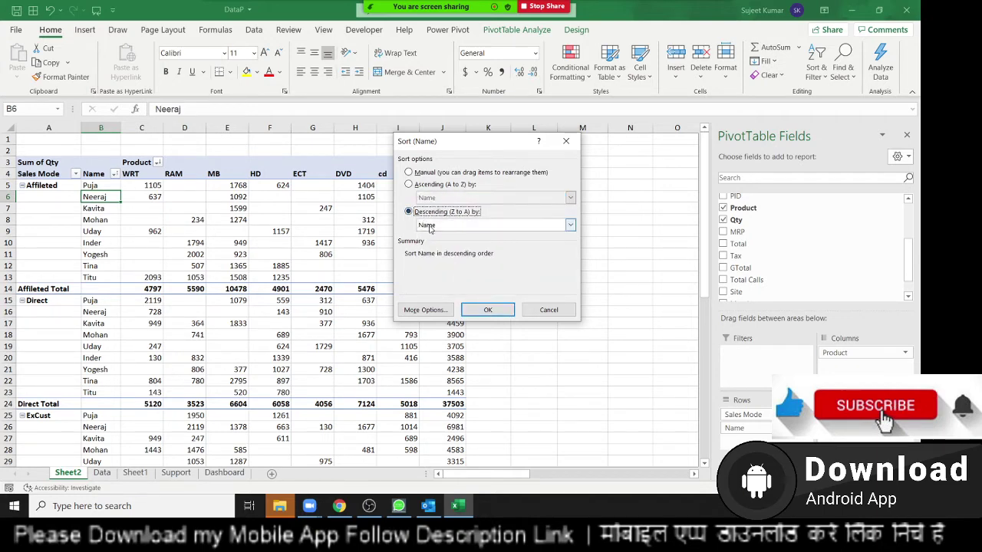
{"action": "left_click", "coordinate": [430, 226]}
{"action": "left_click", "coordinate": [434, 228]}
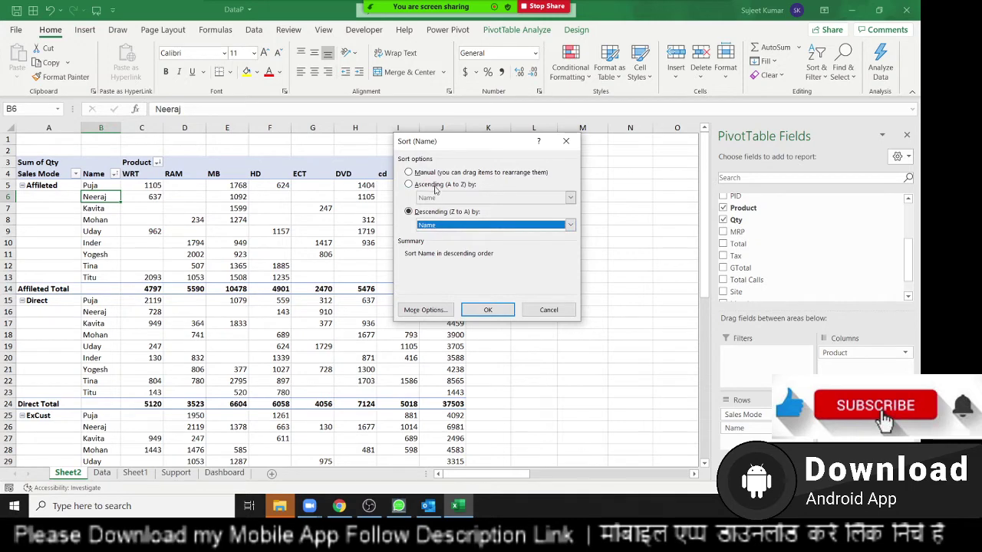
{"action": "left_click", "coordinate": [436, 186]}
{"action": "left_click", "coordinate": [437, 213]}
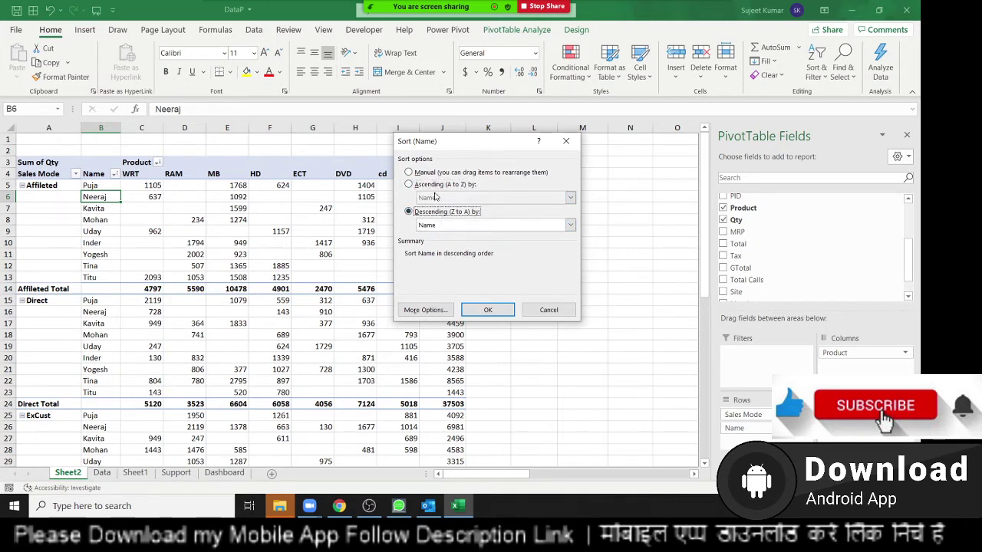
{"action": "left_click", "coordinate": [435, 187]}
{"action": "left_click", "coordinate": [435, 201]}
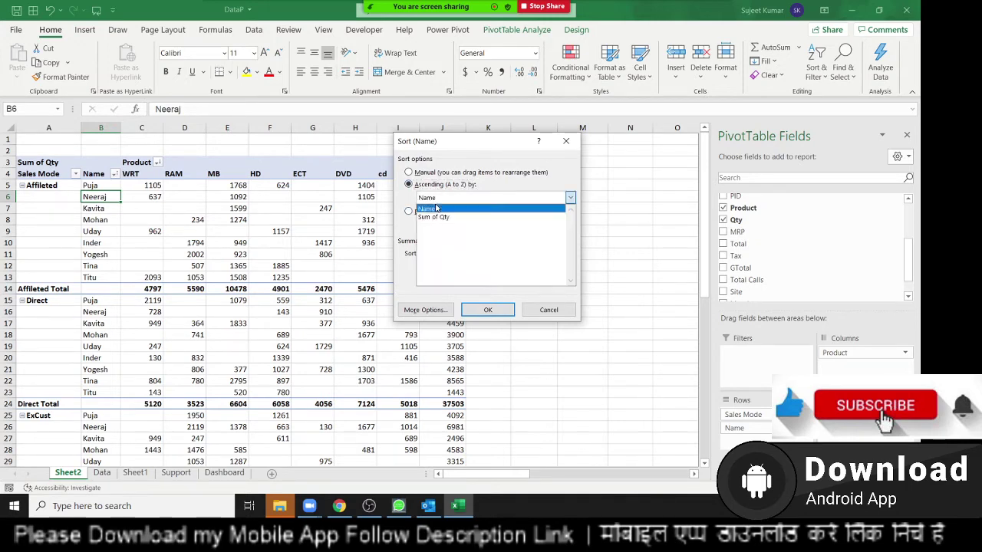
{"action": "left_click", "coordinate": [435, 209]}
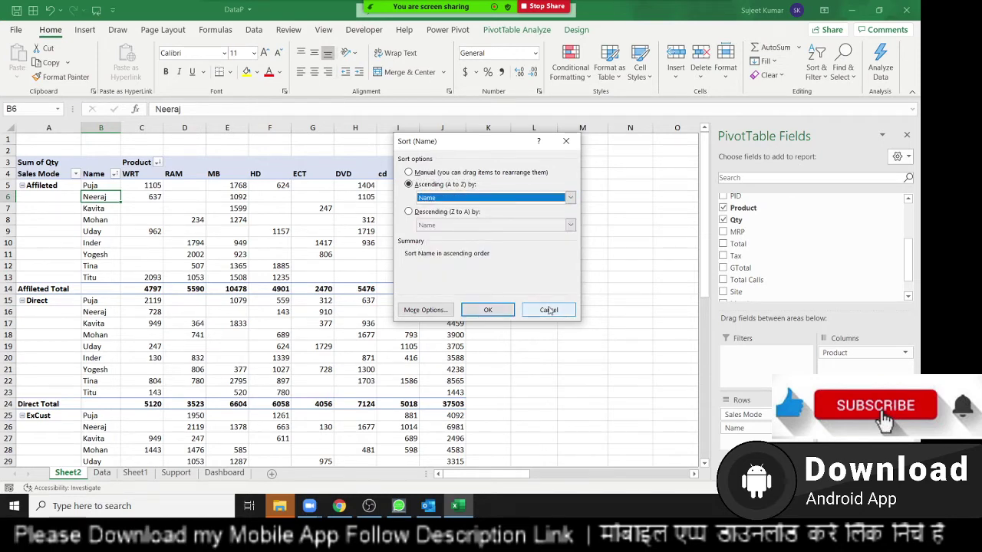
{"action": "left_click", "coordinate": [548, 311]}
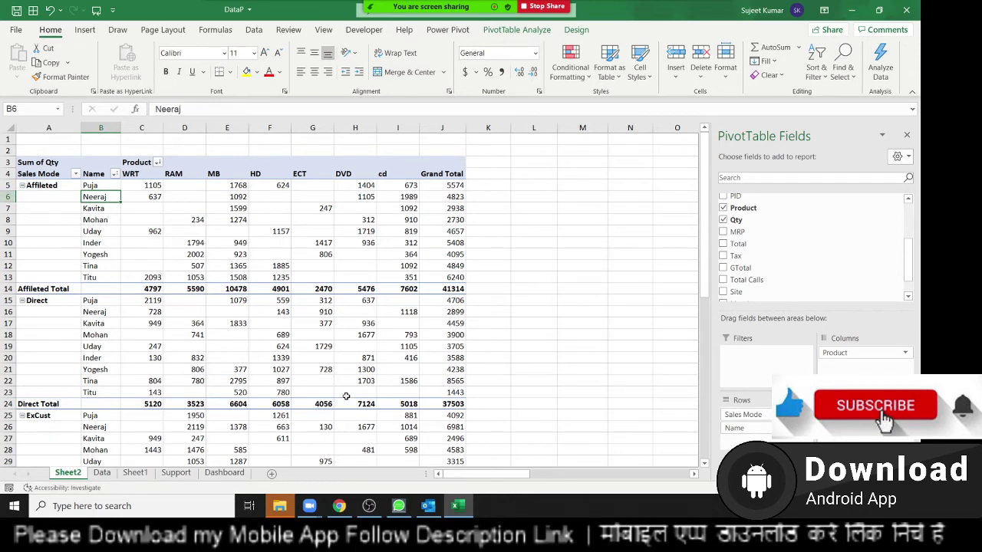
Step: Open the Product filter list and close it without changes
{"action": "mouse_move", "coordinate": [342, 399]}
{"action": "left_click", "coordinate": [157, 163]}
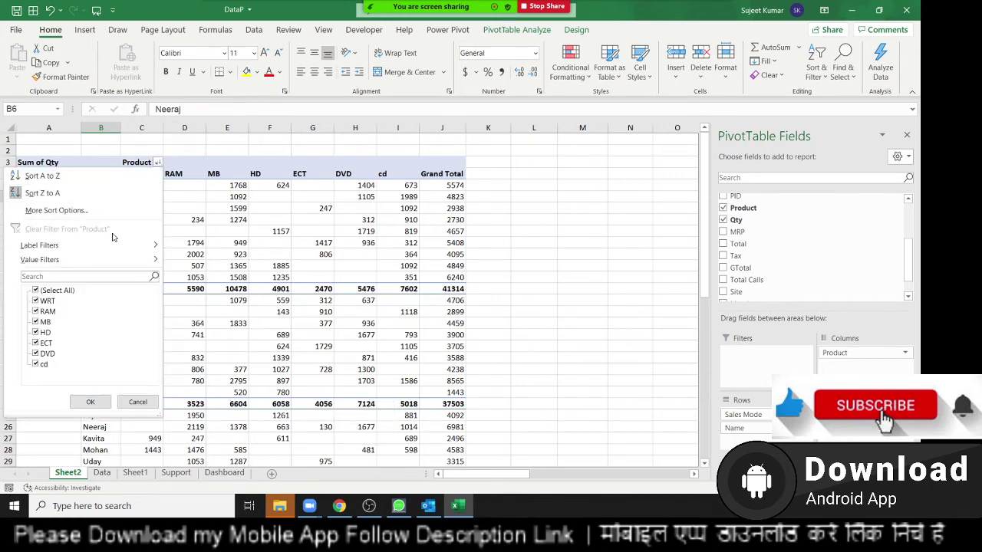
{"action": "mouse_move", "coordinate": [107, 252]}
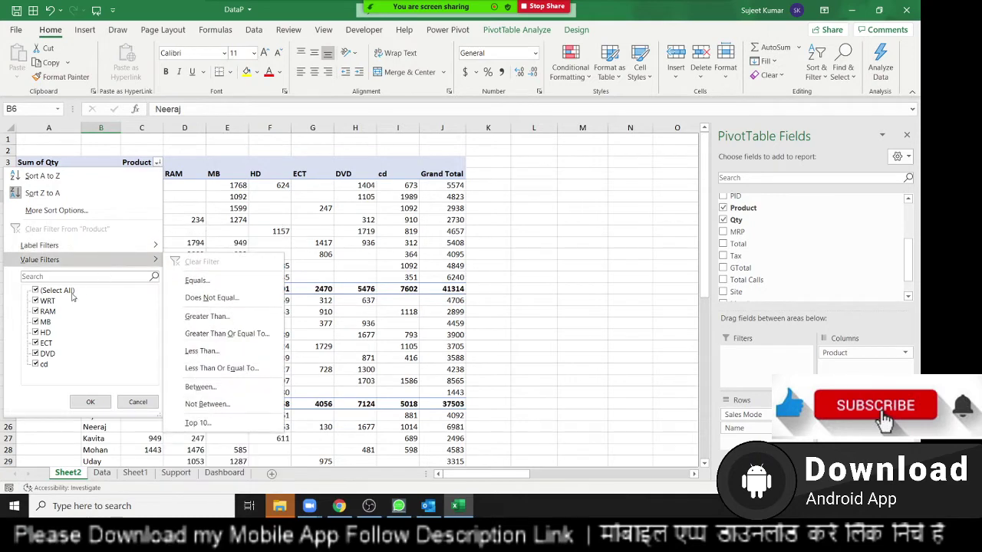
{"action": "left_click", "coordinate": [296, 275]}
Step: Add Site as a report filter, applying IPTINDIA and then the other site
{"action": "scroll", "coordinate": [817, 264], "scroll_direction": "down", "scroll_amount": 1}
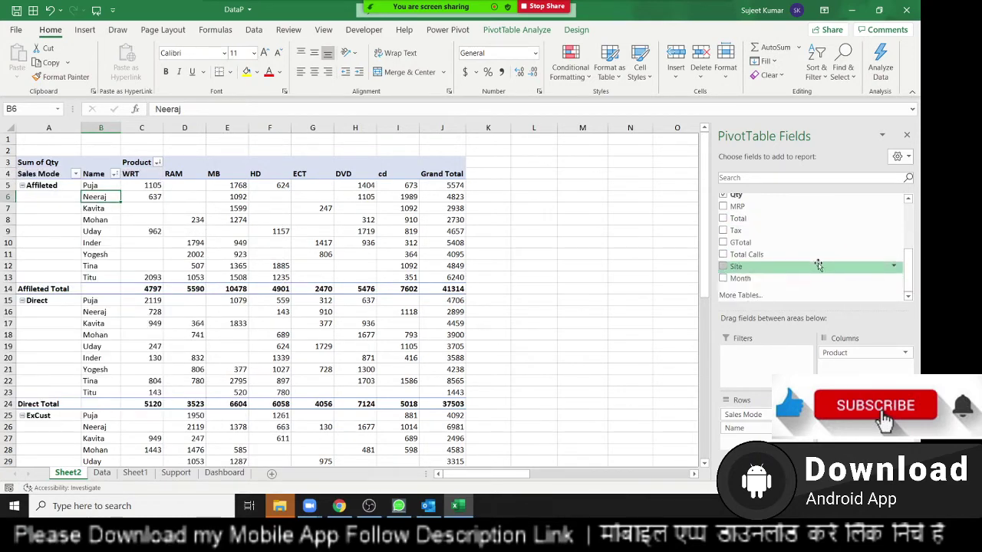
{"action": "left_click_drag", "start_coordinate": [793, 274], "coordinate": [806, 360]}
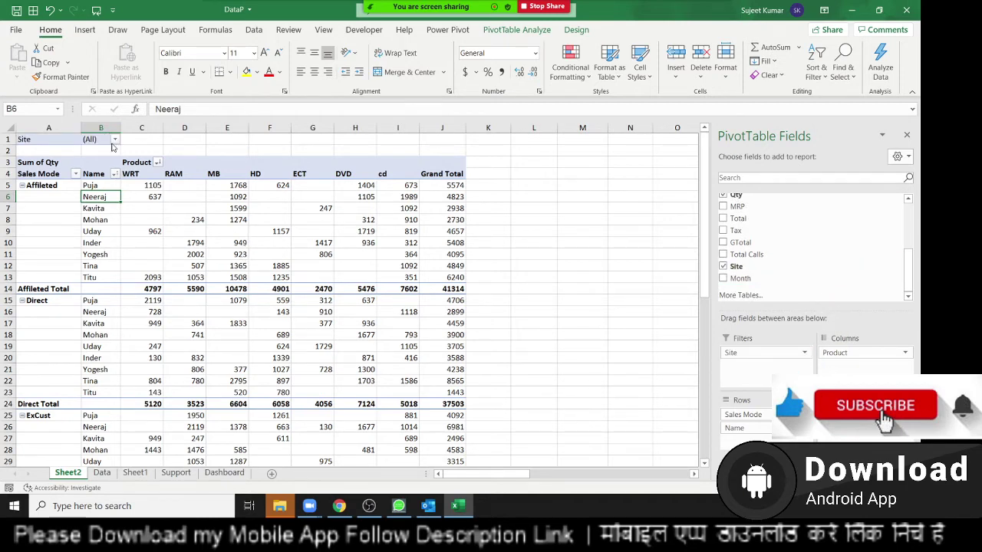
{"action": "left_click", "coordinate": [114, 138]}
{"action": "left_click", "coordinate": [37, 177]}
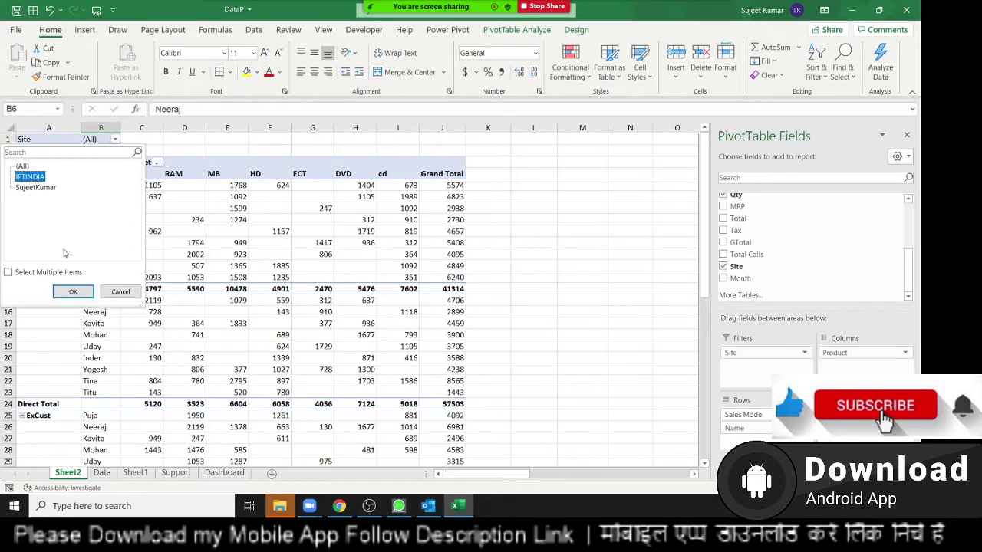
{"action": "left_click", "coordinate": [72, 292]}
{"action": "left_click", "coordinate": [121, 139]}
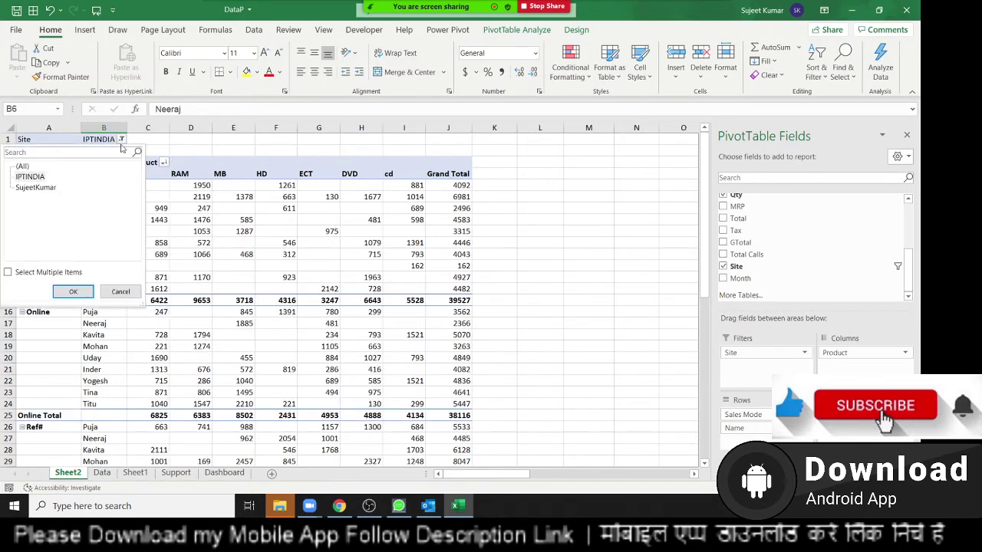
{"action": "left_click", "coordinate": [35, 187]}
{"action": "left_click", "coordinate": [75, 291]}
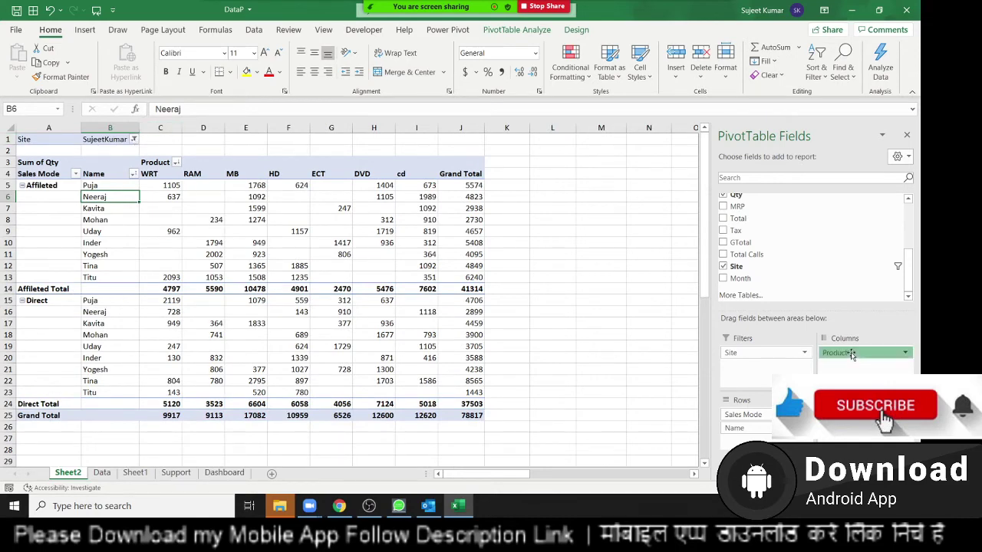
Step: Remove Product and Sales Mode from the pivot, leaving one Sum of Qty per name (Tina 13414)
{"action": "left_click_drag", "start_coordinate": [865, 350], "coordinate": [844, 245]}
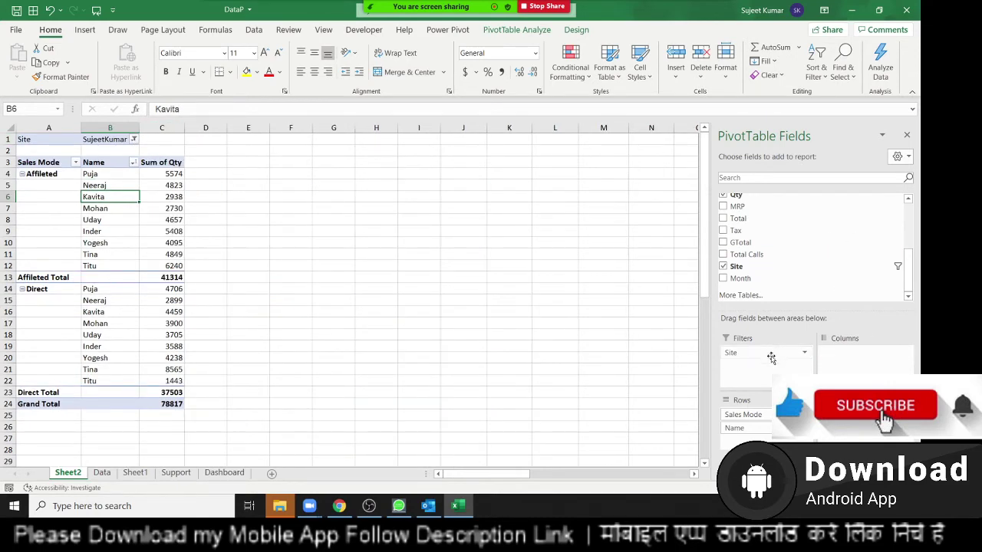
{"action": "mouse_move", "coordinate": [771, 354]}
{"action": "left_mouse_down"}
{"action": "mouse_move", "coordinate": [794, 356]}
{"action": "mouse_move", "coordinate": [779, 349]}
{"action": "left_mouse_up"}
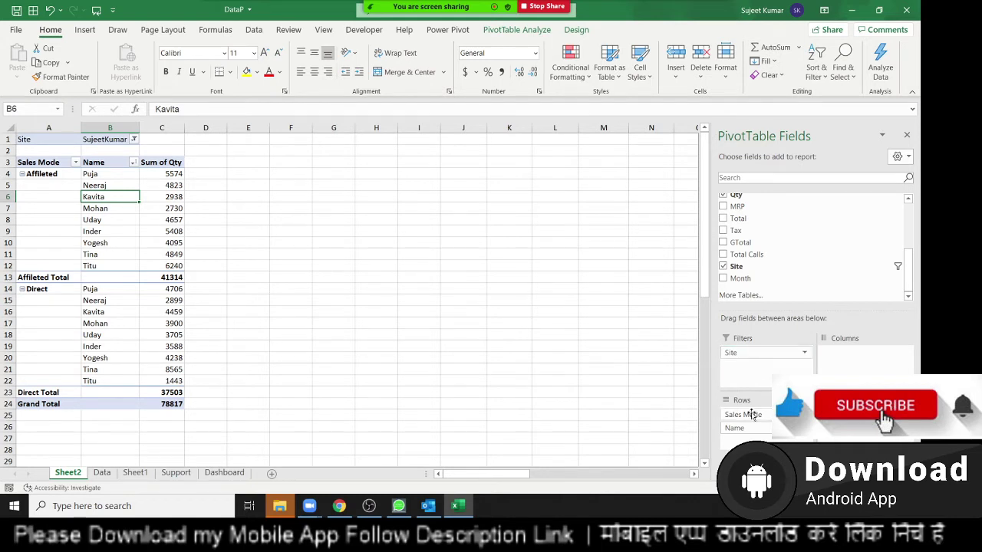
{"action": "left_click_drag", "start_coordinate": [742, 415], "coordinate": [780, 279]}
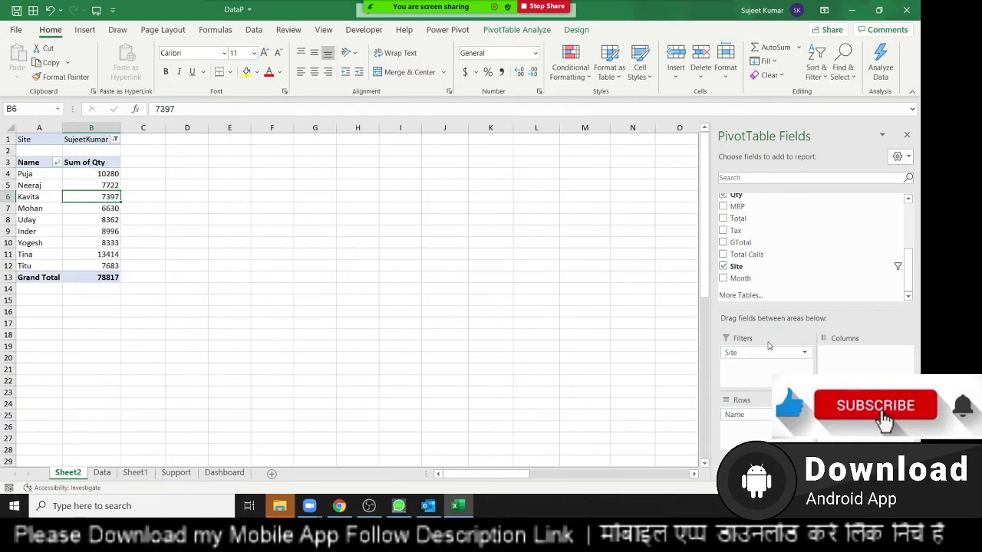
{"action": "left_click", "coordinate": [100, 181]}
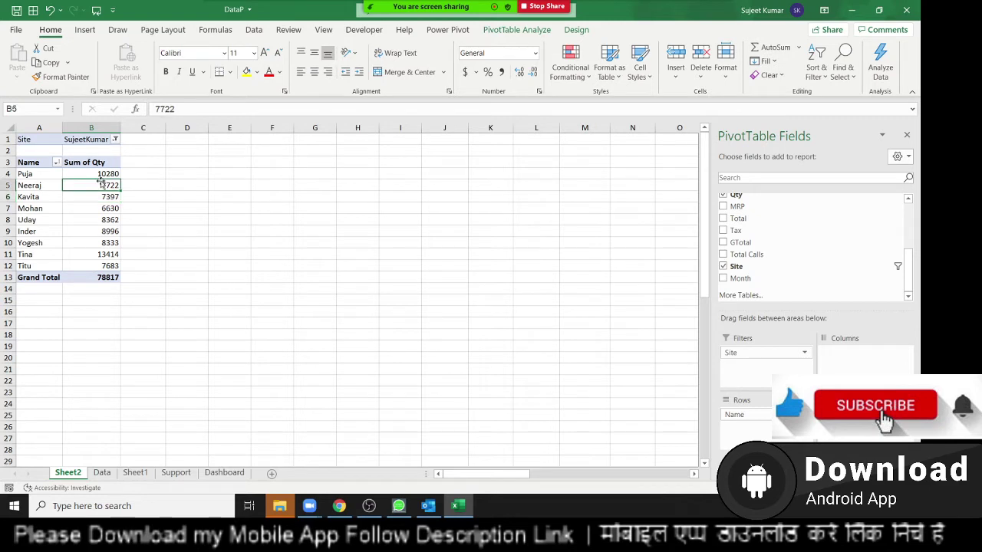
{"action": "left_click_drag", "start_coordinate": [44, 188], "coordinate": [44, 193]}
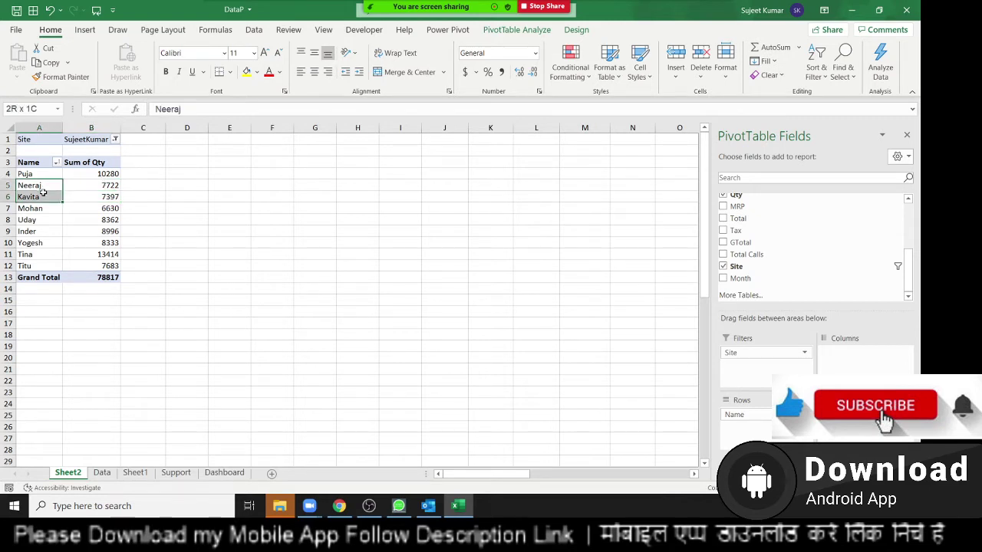
{"action": "left_click", "coordinate": [98, 185]}
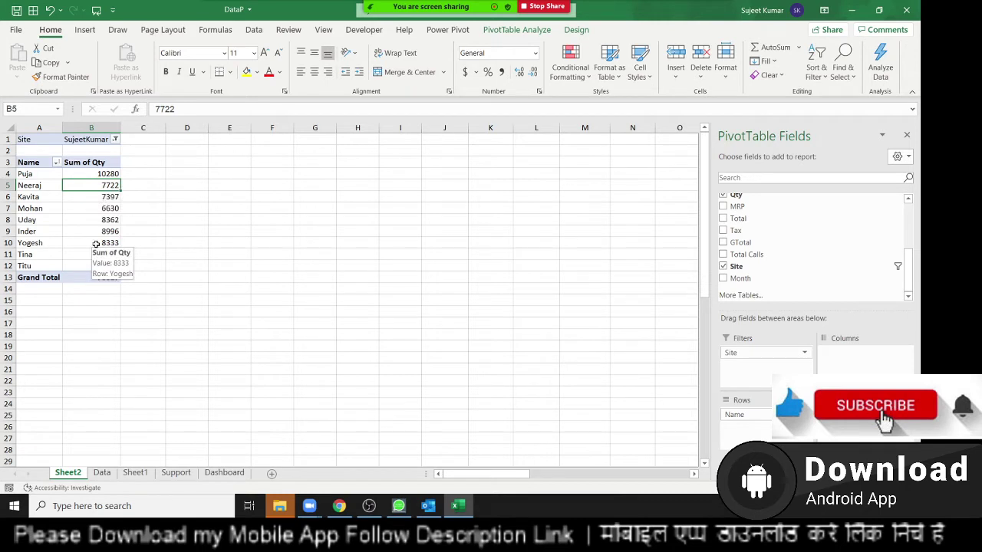
{"action": "left_click", "coordinate": [20, 242]}
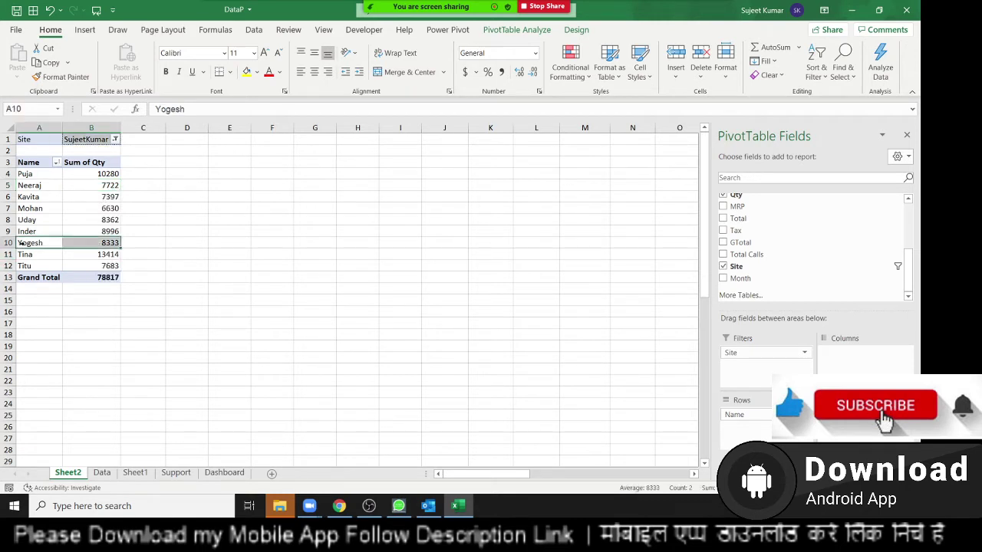
{"action": "left_click", "coordinate": [66, 299]}
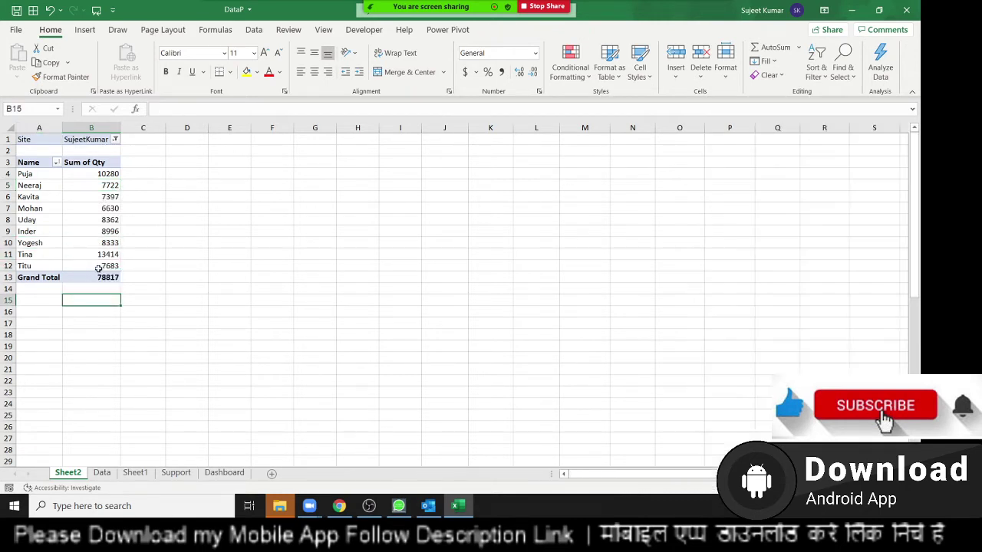
{"action": "left_click", "coordinate": [114, 244]}
{"action": "right_click", "coordinate": [114, 244]}
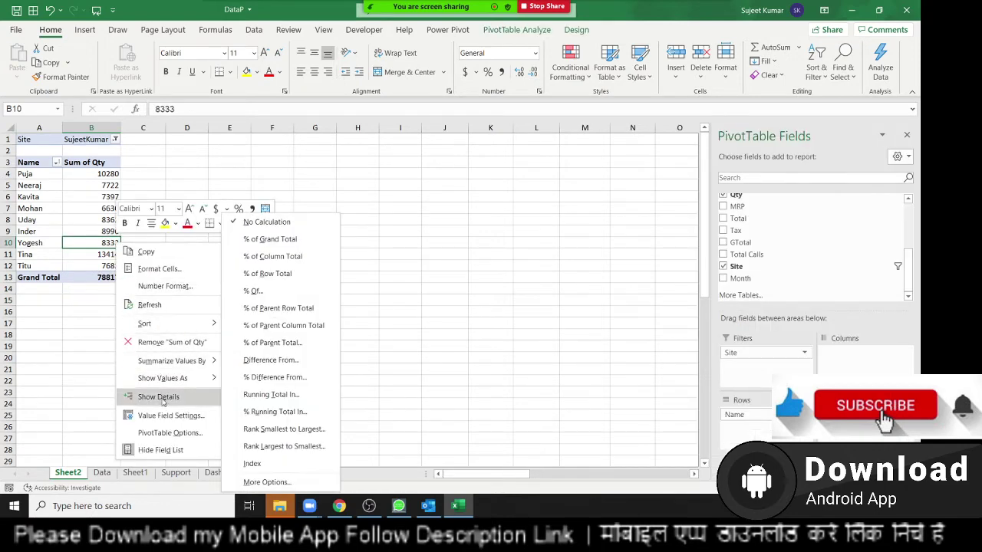
{"action": "mouse_move", "coordinate": [174, 383]}
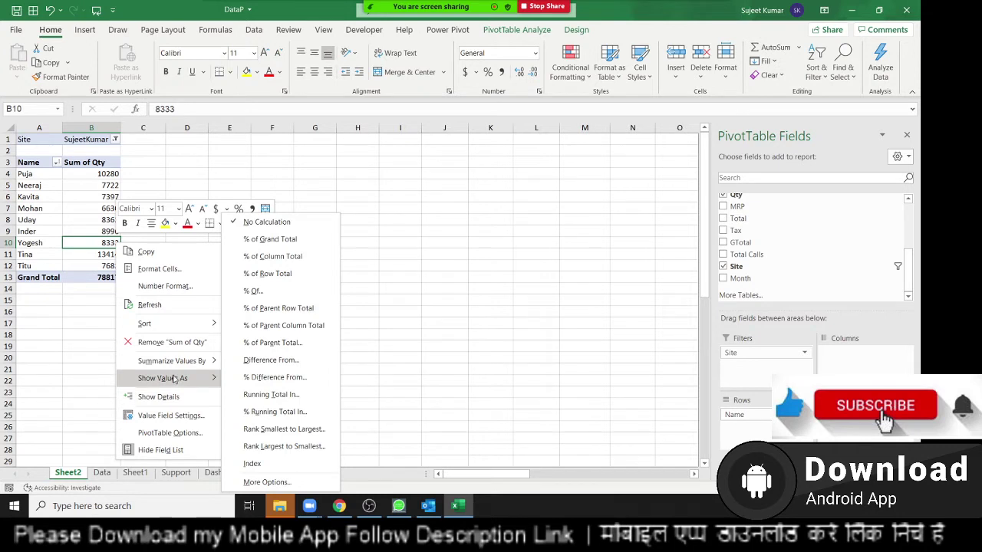
{"action": "left_click", "coordinate": [46, 243]}
Step: Move the name in A10 (8333) to the beginning of the name list
{"action": "left_click", "coordinate": [45, 242]}
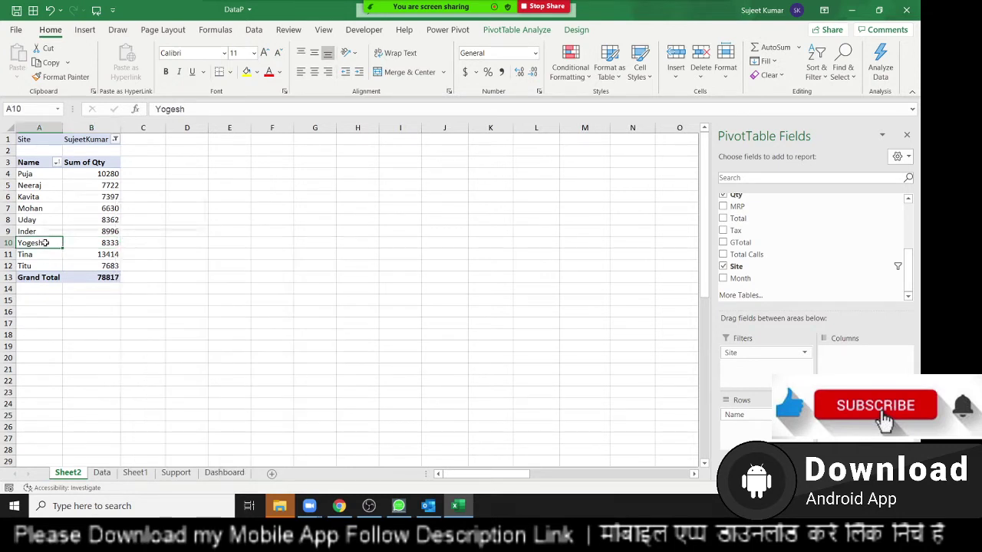
{"action": "right_click", "coordinate": [46, 242]}
{"action": "mouse_move", "coordinate": [82, 412]}
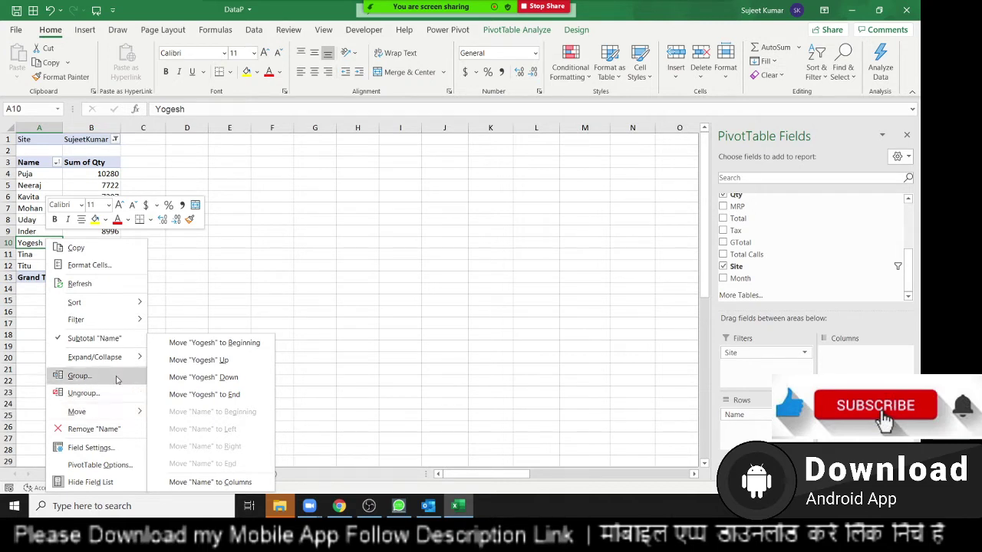
{"action": "left_click", "coordinate": [224, 342]}
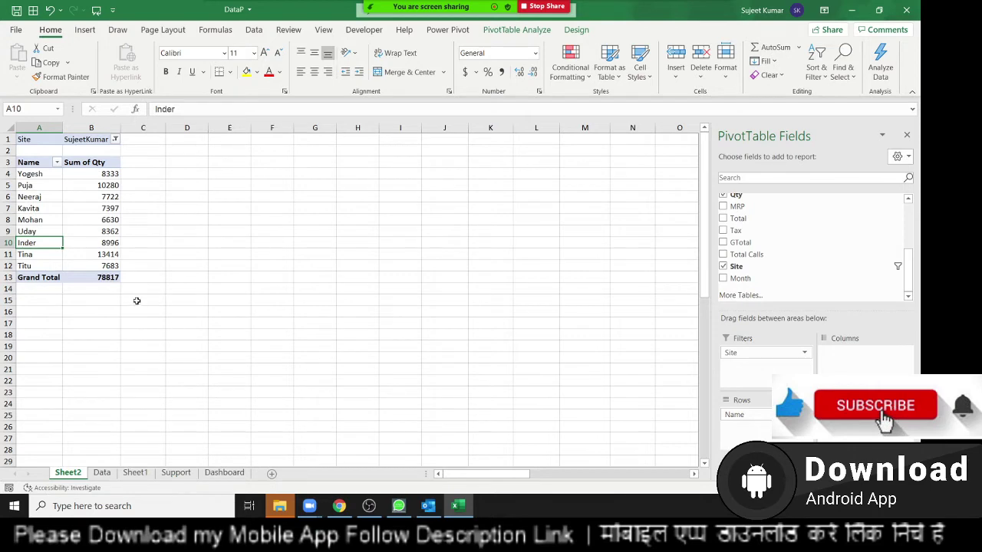
Step: Check the sort options for the value in B7 and dismiss them without sorting
{"action": "right_click", "coordinate": [100, 209]}
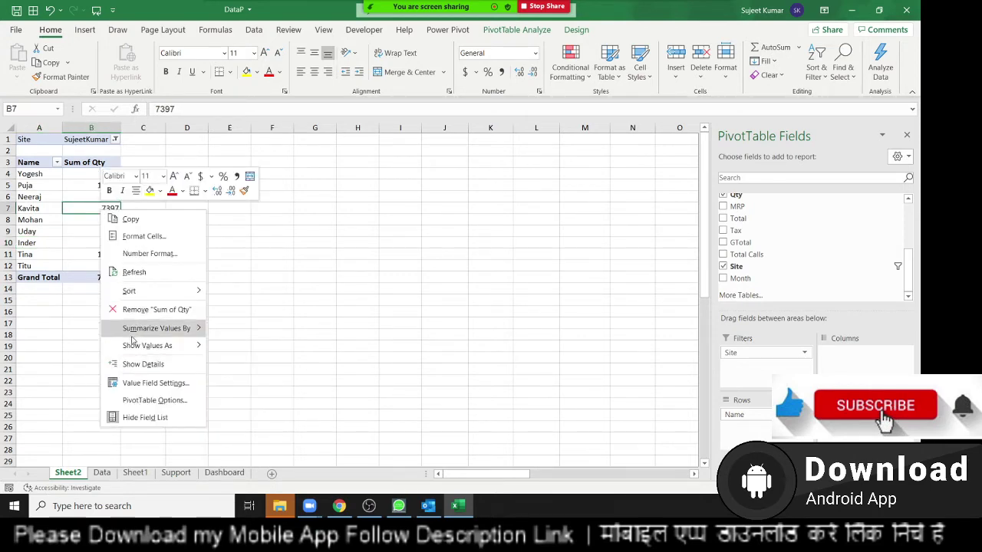
{"action": "mouse_move", "coordinate": [123, 294]}
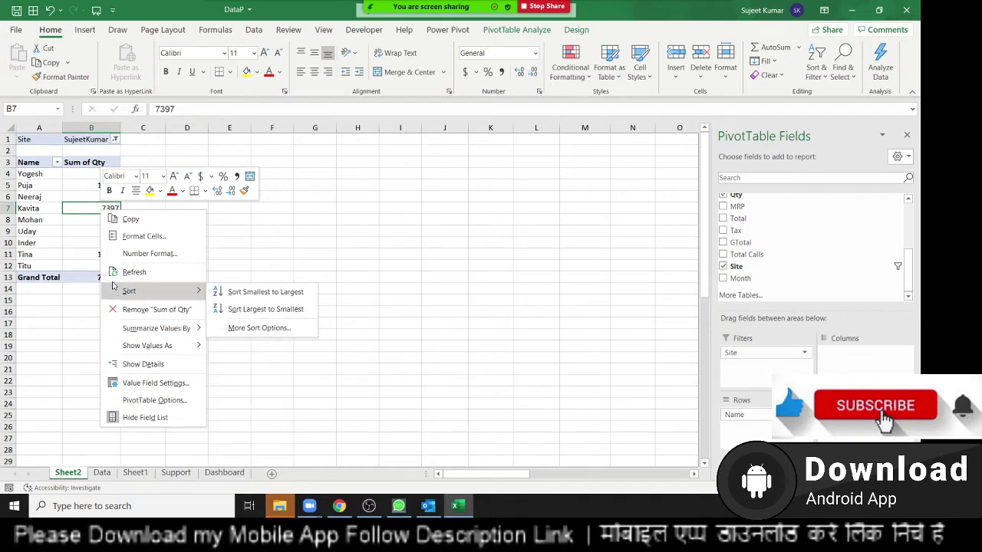
{"action": "key", "text": "Escape"}
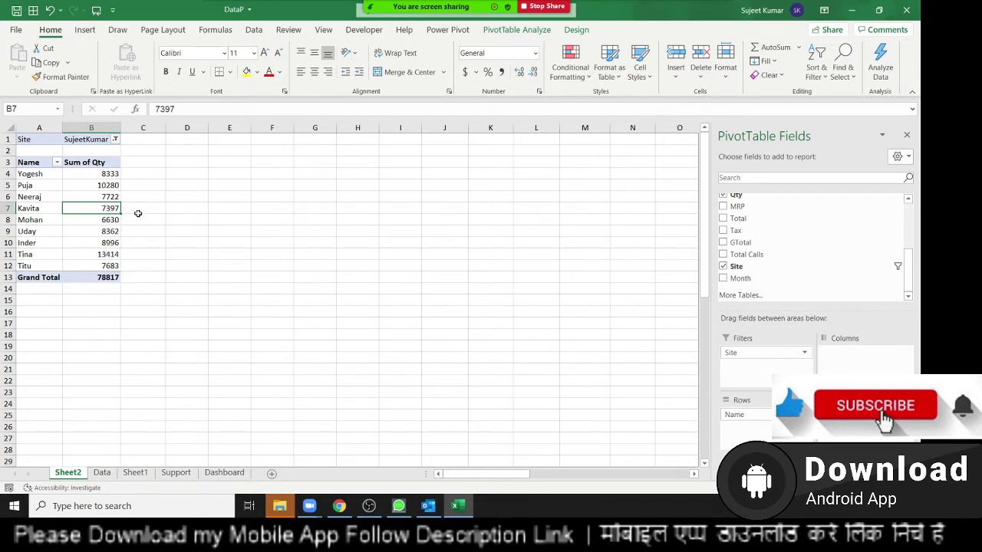
Step: Remove the Site filter so the pivot covers all sites, totalling 199014
{"action": "left_click_drag", "start_coordinate": [759, 352], "coordinate": [778, 282]}
{"action": "scroll", "coordinate": [818, 279], "scroll_direction": "up", "scroll_amount": 3}
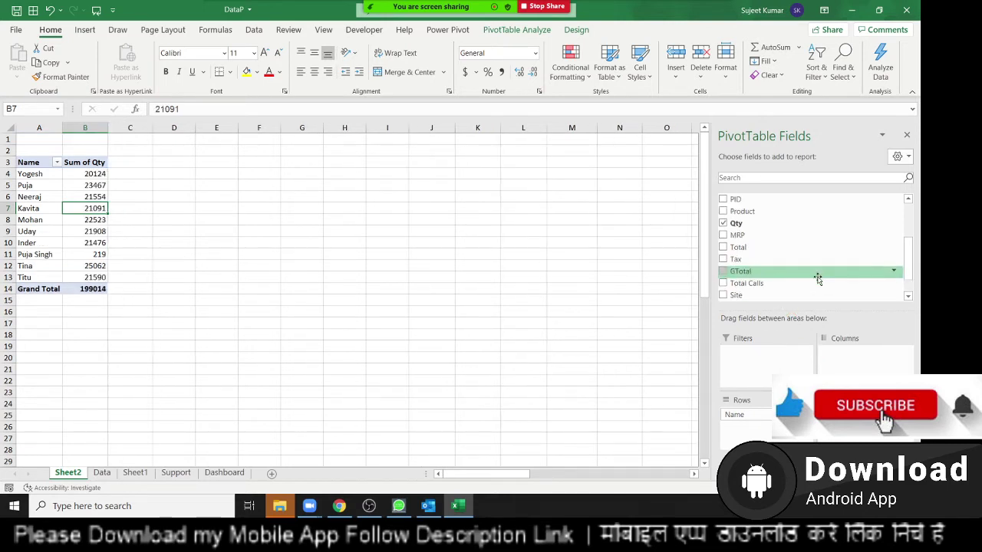
{"action": "scroll", "coordinate": [818, 278], "scroll_direction": "down", "scroll_amount": 2}
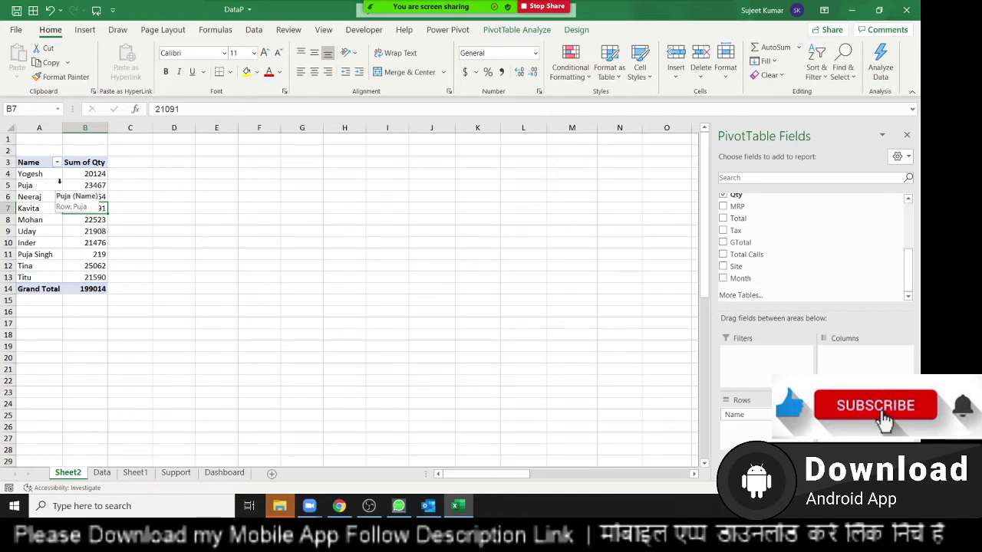
Step: Multi-select the names in A4, A8 and A12
{"action": "left_click", "coordinate": [45, 176]}
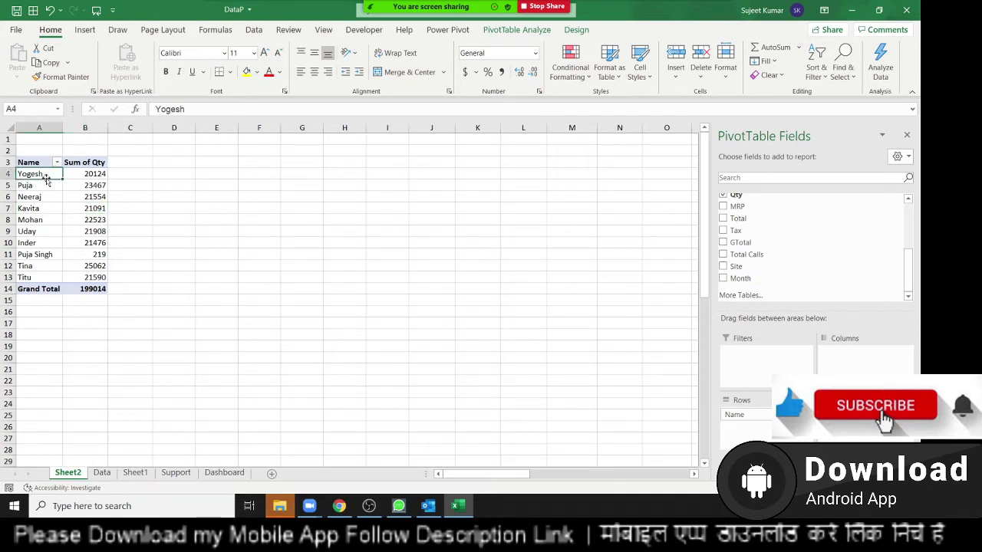
{"action": "left_click", "coordinate": [47, 220]}
{"action": "left_click", "coordinate": [48, 266]}
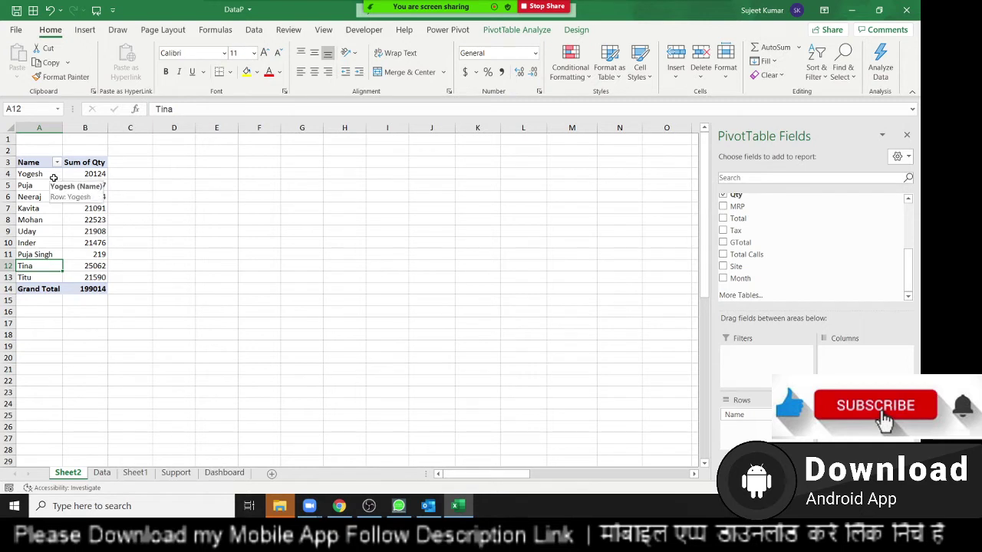
{"action": "left_click", "coordinate": [49, 221], "text": "ctrl"}
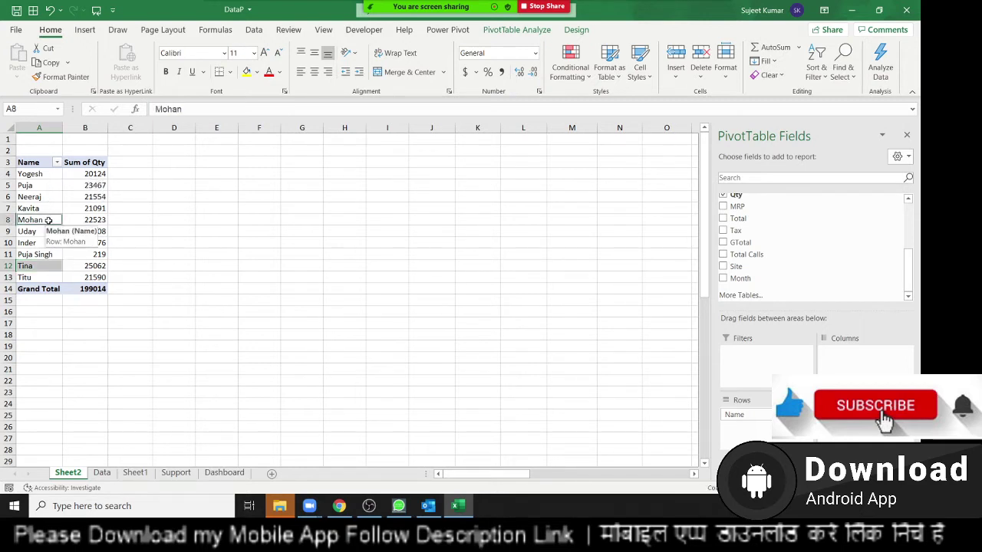
{"action": "left_click", "coordinate": [47, 178], "text": "ctrl"}
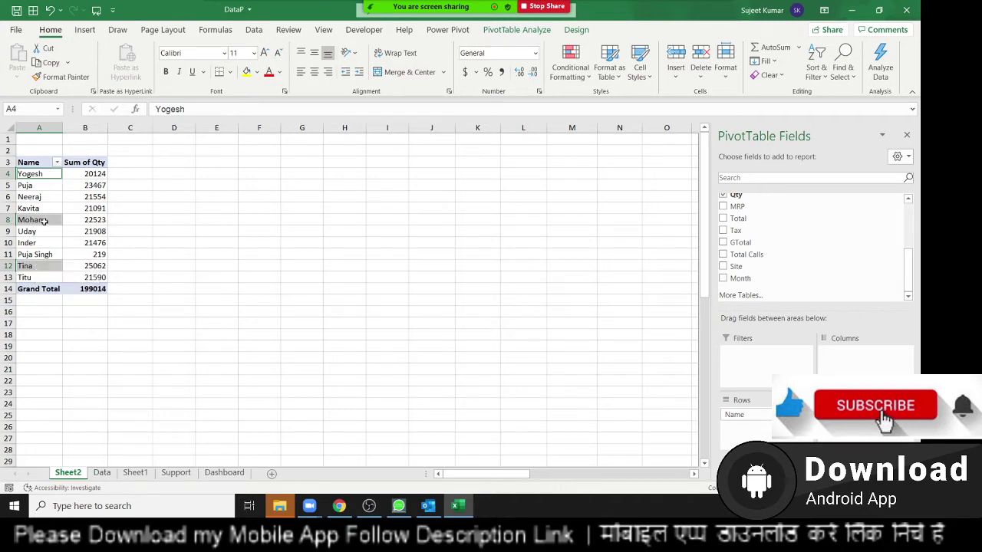
Step: Group the three selected names and drop the original Name field from the rows
{"action": "right_click", "coordinate": [45, 220]}
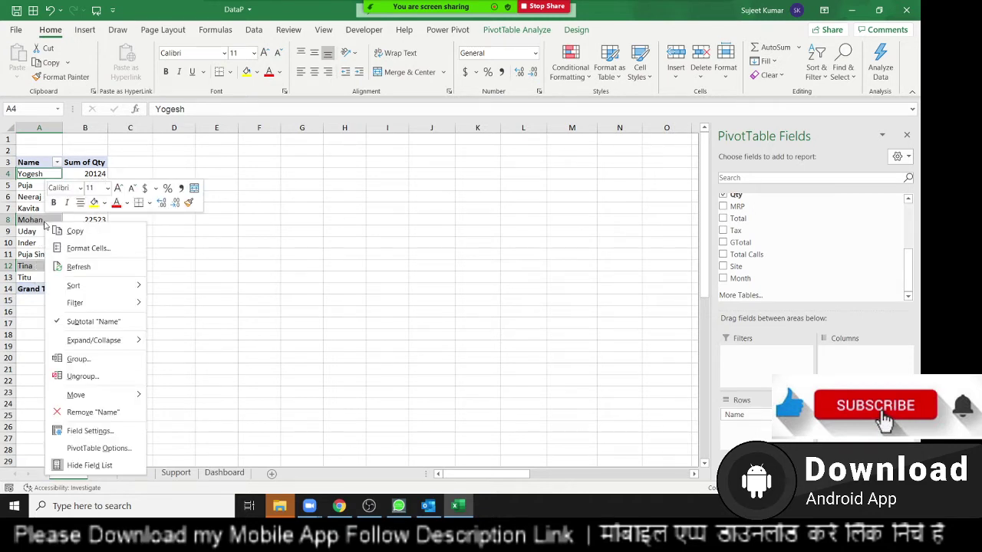
{"action": "left_click", "coordinate": [120, 361]}
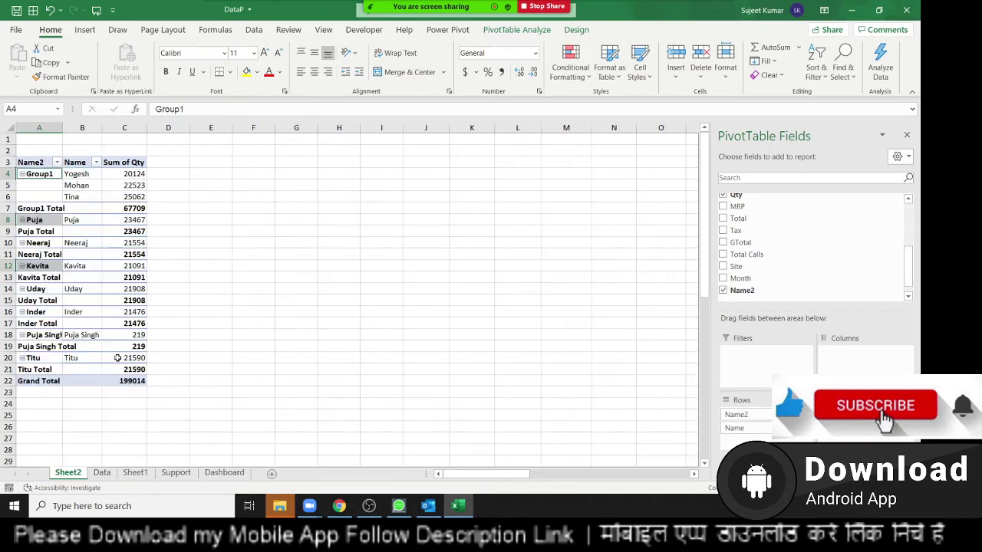
{"action": "left_click", "coordinate": [49, 175]}
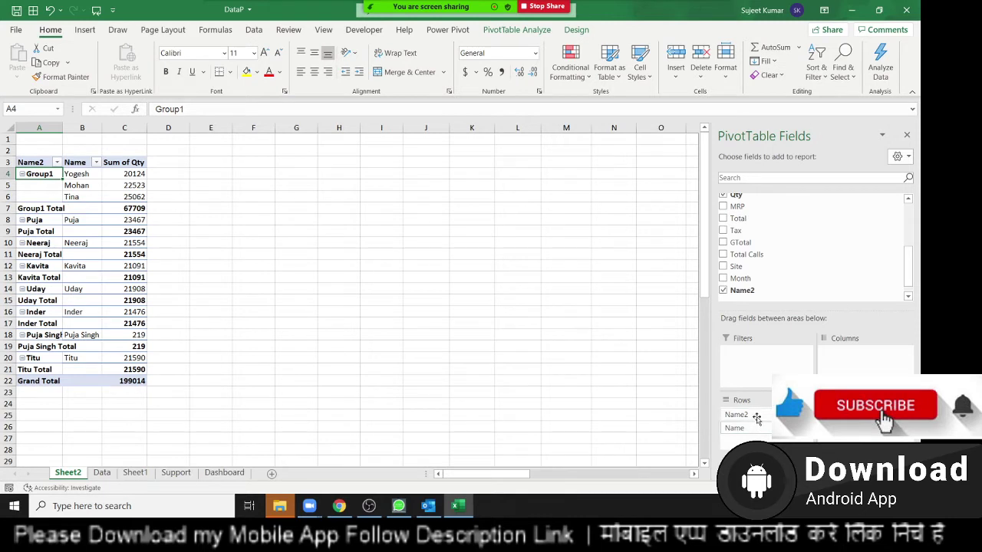
{"action": "left_click_drag", "start_coordinate": [755, 428], "coordinate": [766, 264]}
{"action": "left_click", "coordinate": [52, 221]}
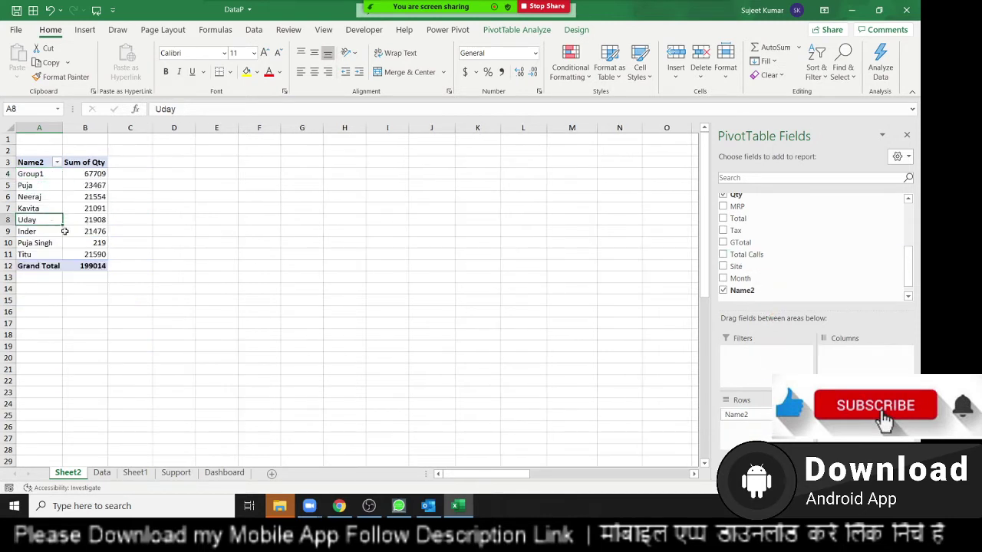
Step: Rename Group1 to In-House, then select Titu and Kavita
{"action": "left_click", "coordinate": [42, 177]}
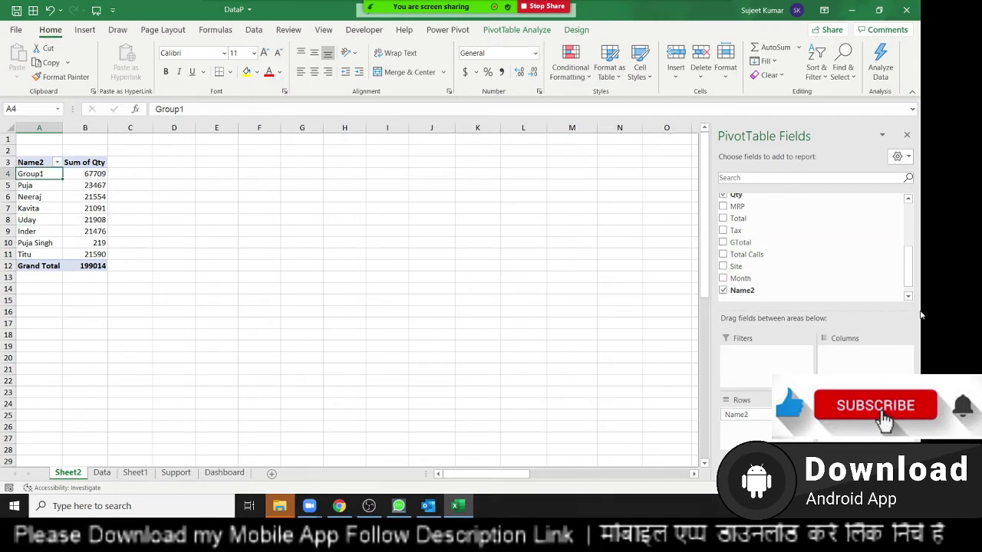
{"action": "type", "text": "Inder"}
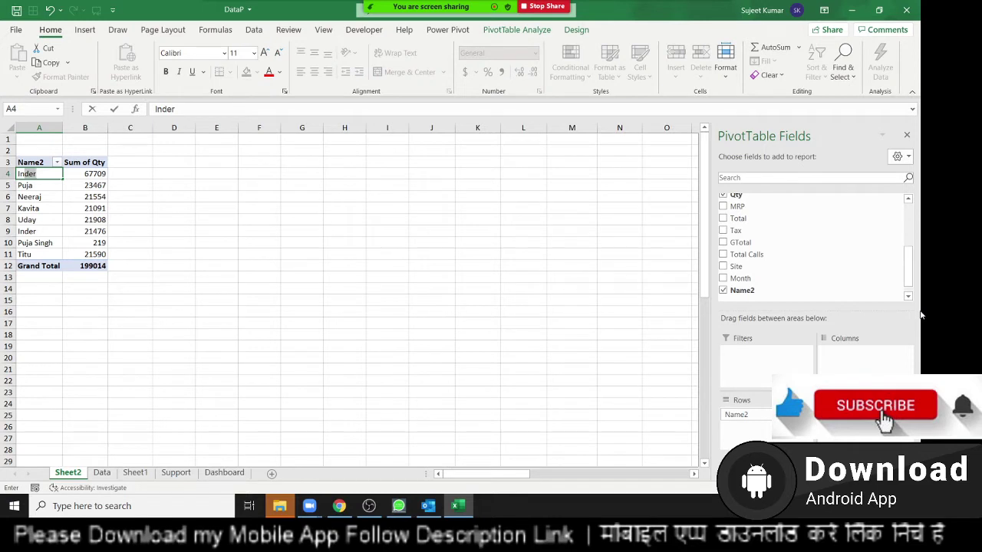
{"action": "key", "text": "BackSpace"}
{"action": "key", "text": "BackSpace"}
{"action": "key", "text": "BackSpace"}
{"action": "type", "text": "-"}
{"action": "left_click", "coordinate": [58, 215]}
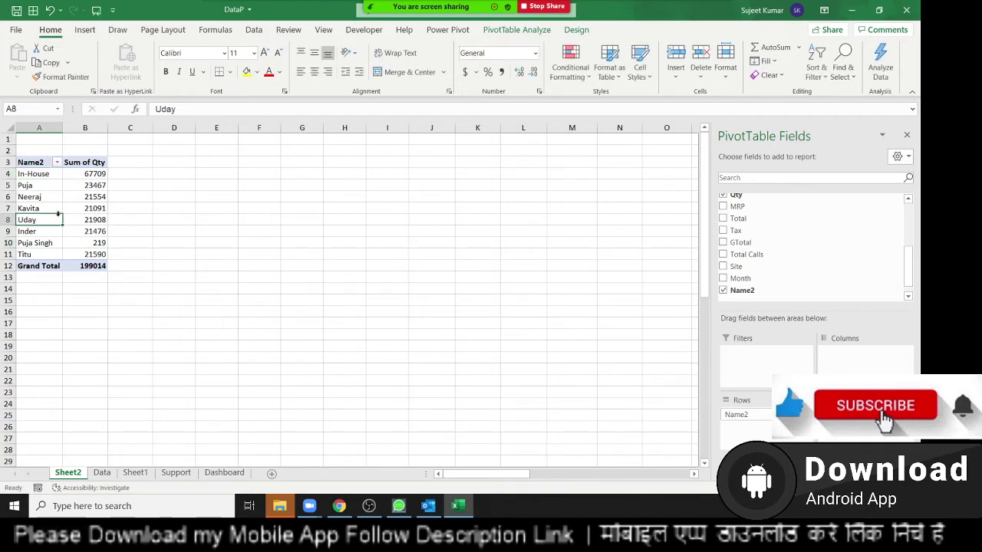
{"action": "left_click", "coordinate": [44, 254]}
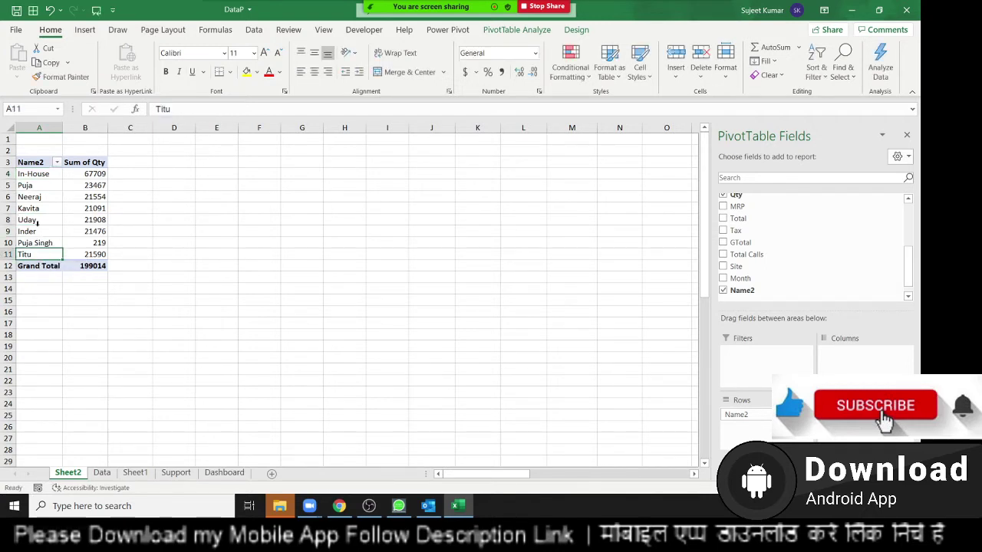
{"action": "left_click", "coordinate": [34, 208], "text": "ctrl"}
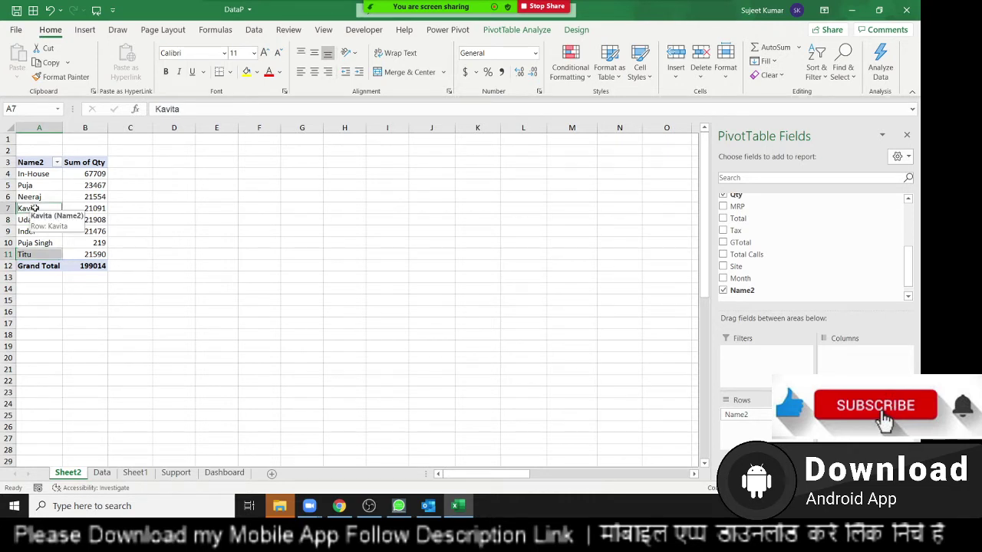
Step: Group Kavita and Titu as Vender (42681), then switch to the Data sheet
{"action": "right_click", "coordinate": [34, 208]}
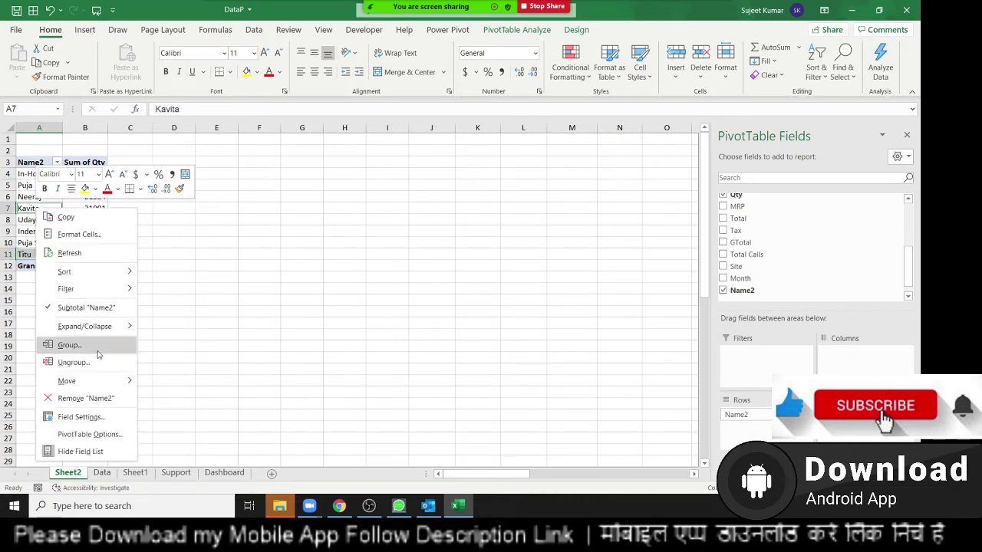
{"action": "left_click", "coordinate": [69, 345]}
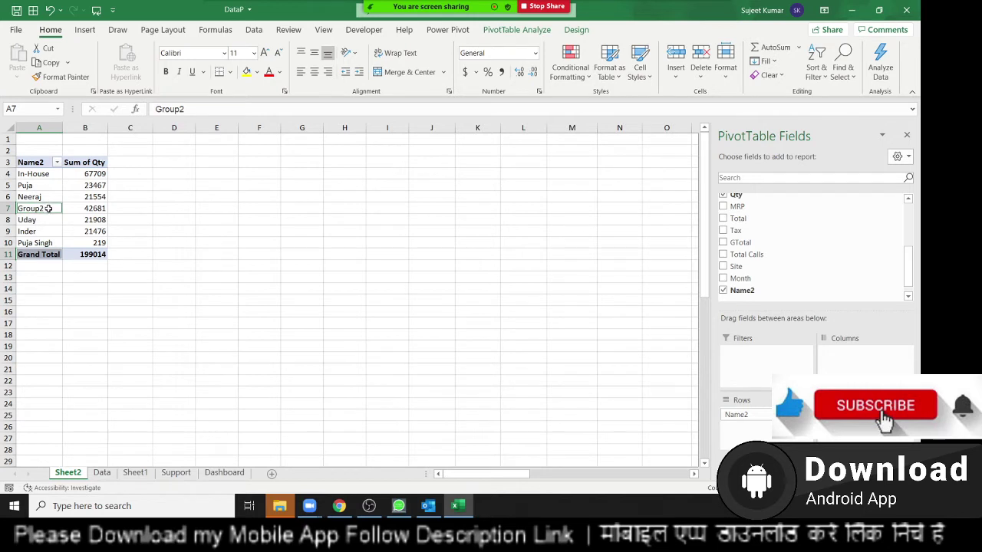
{"action": "type", "text": "V"}
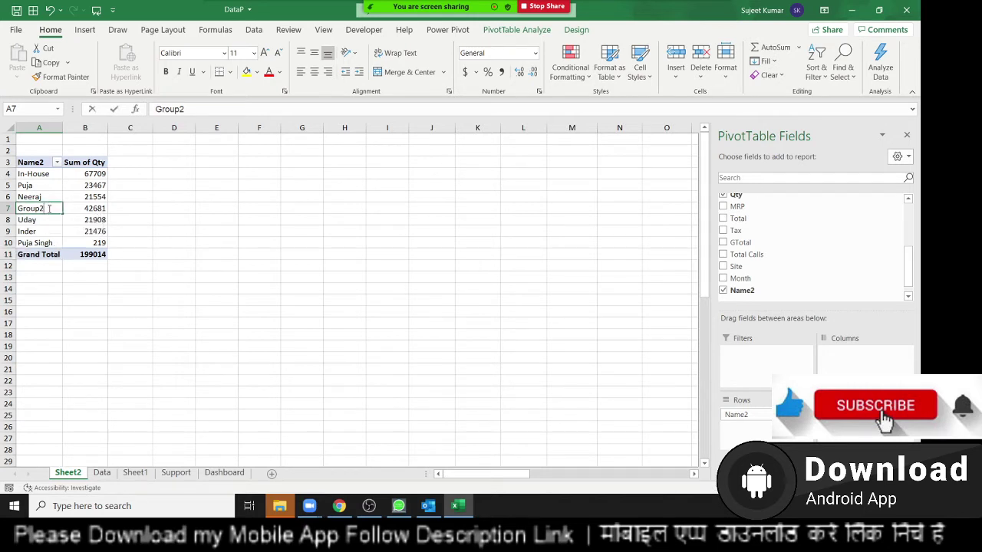
{"action": "type", "text": "ender"}
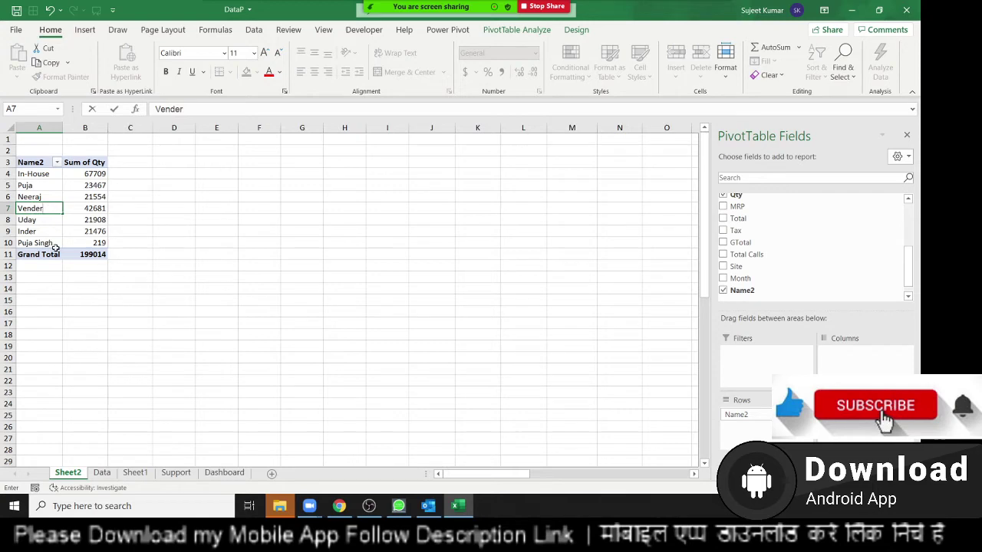
{"action": "left_click", "coordinate": [70, 221]}
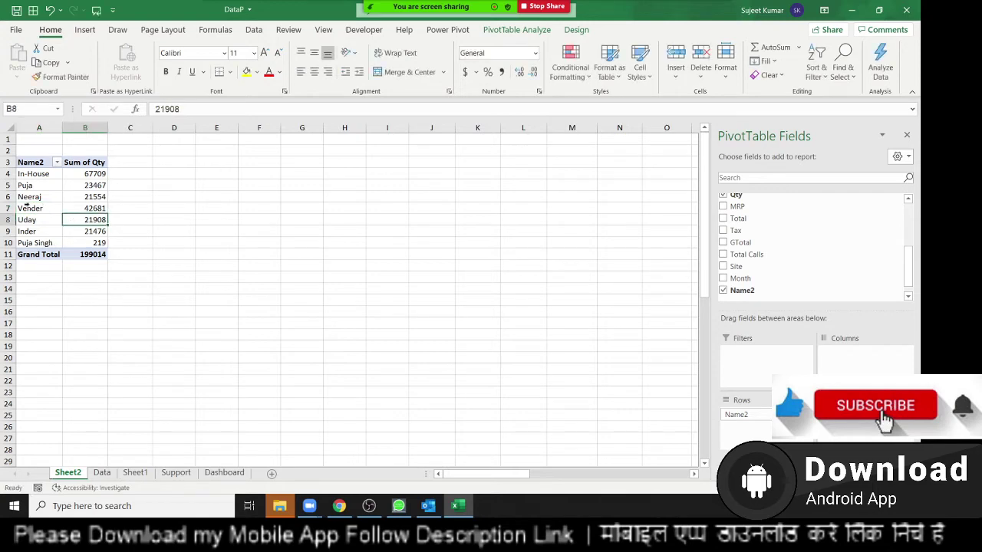
{"action": "left_click", "coordinate": [38, 215]}
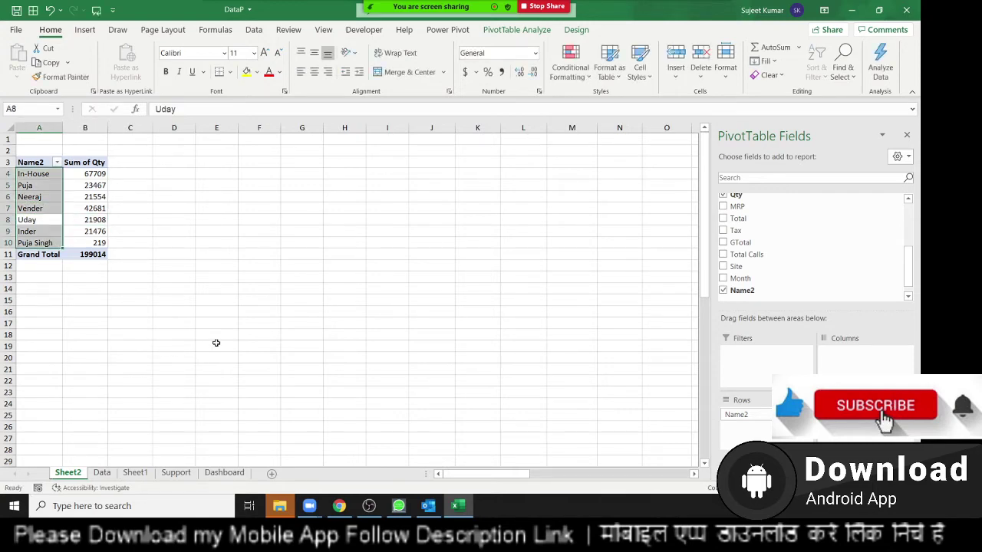
{"action": "left_click", "coordinate": [103, 473]}
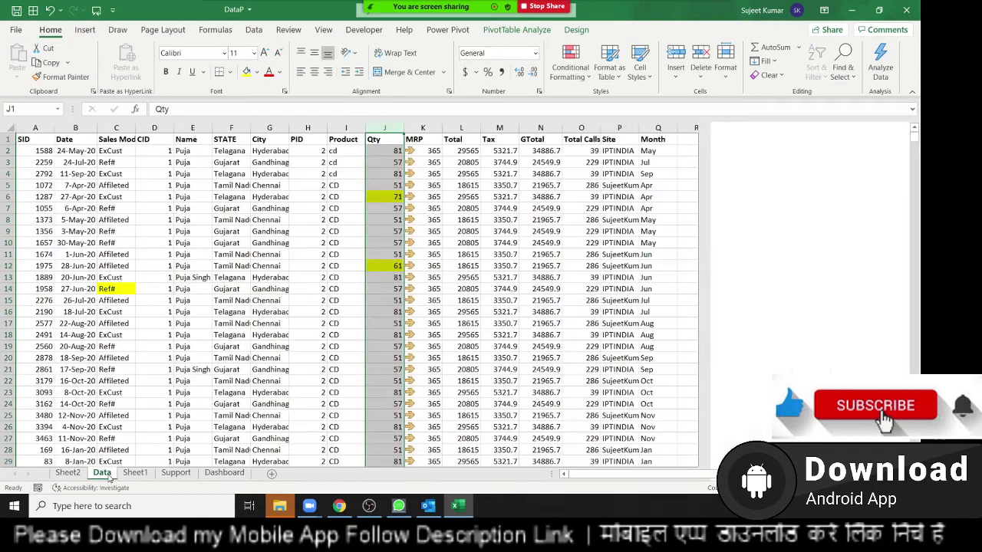
Step: Insert a PivotTable from the Data sheet's table on a new worksheet, Sheet5
{"action": "left_click", "coordinate": [42, 141]}
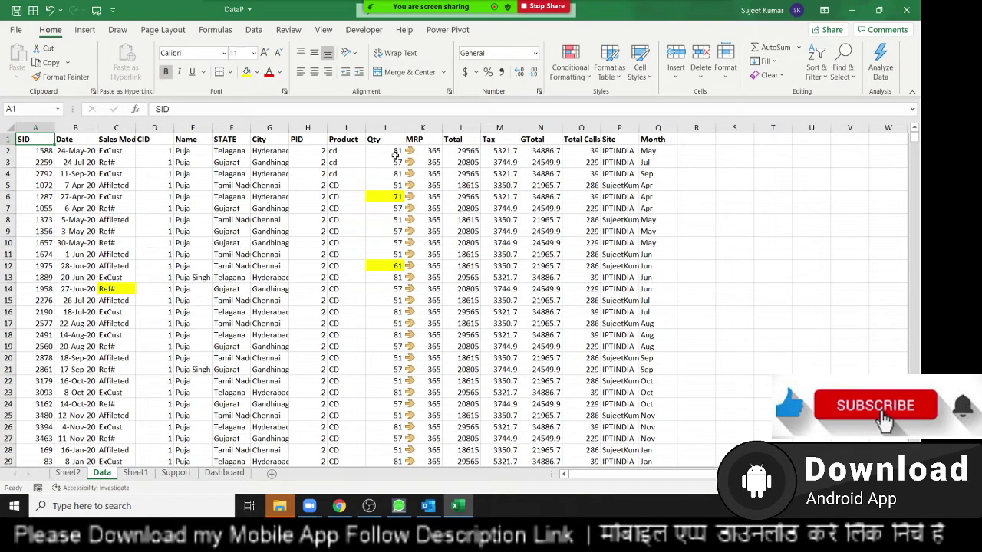
{"action": "left_click", "coordinate": [86, 30]}
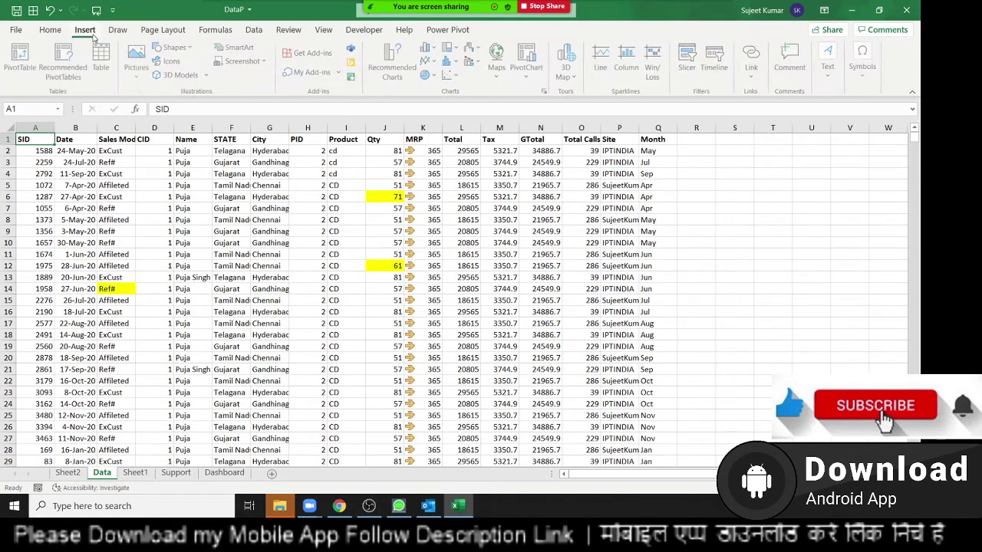
{"action": "left_click", "coordinate": [23, 58]}
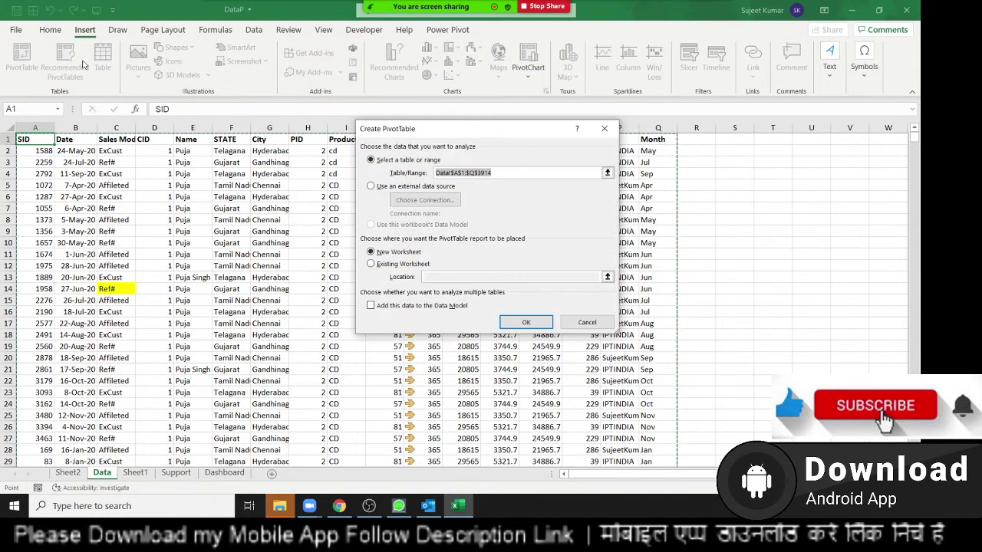
{"action": "left_click", "coordinate": [524, 324]}
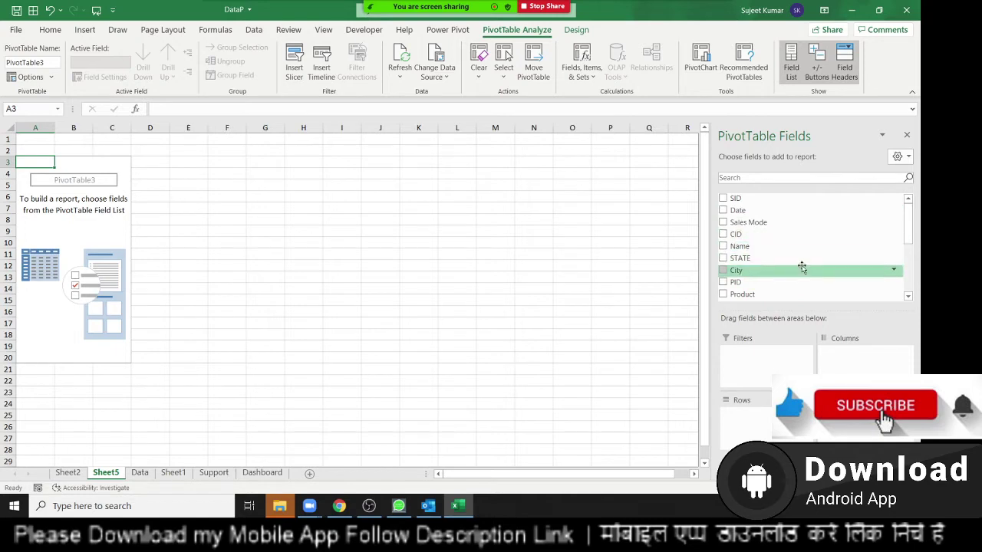
Step: Put Qty in the rows and Count of SID in the values, e.g. 116 for Qty 10
{"action": "scroll", "coordinate": [801, 279], "scroll_direction": "down", "scroll_amount": 1}
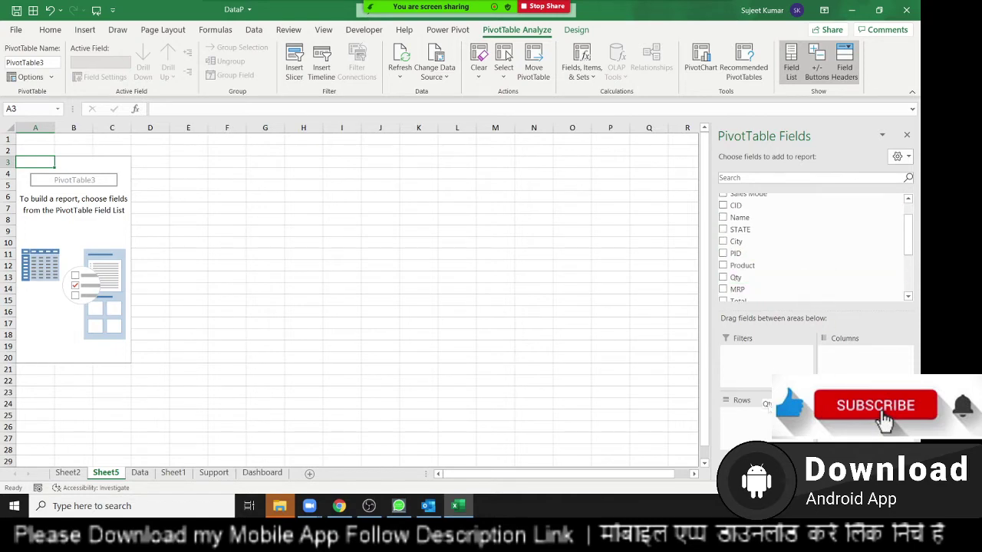
{"action": "left_click_drag", "start_coordinate": [802, 280], "coordinate": [764, 410]}
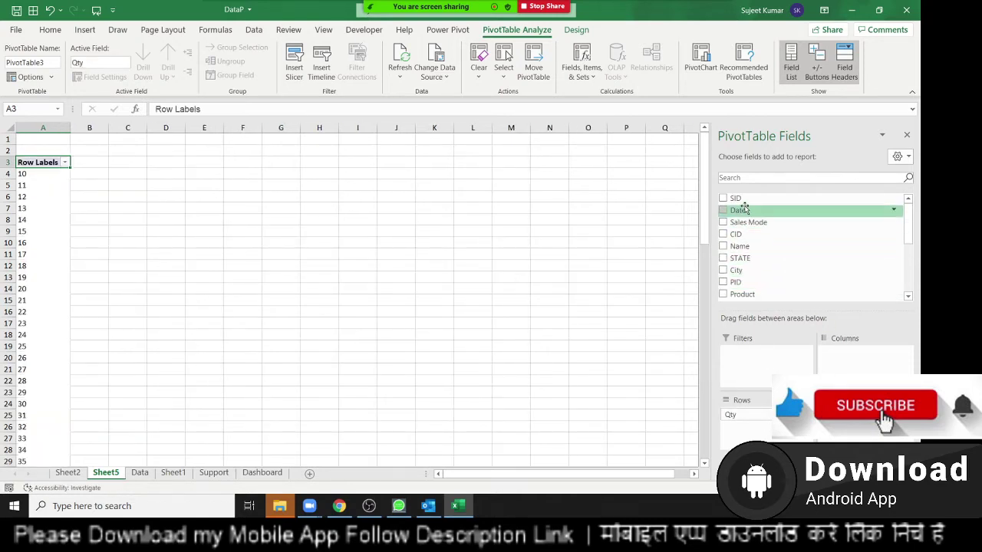
{"action": "left_click", "coordinate": [723, 198]}
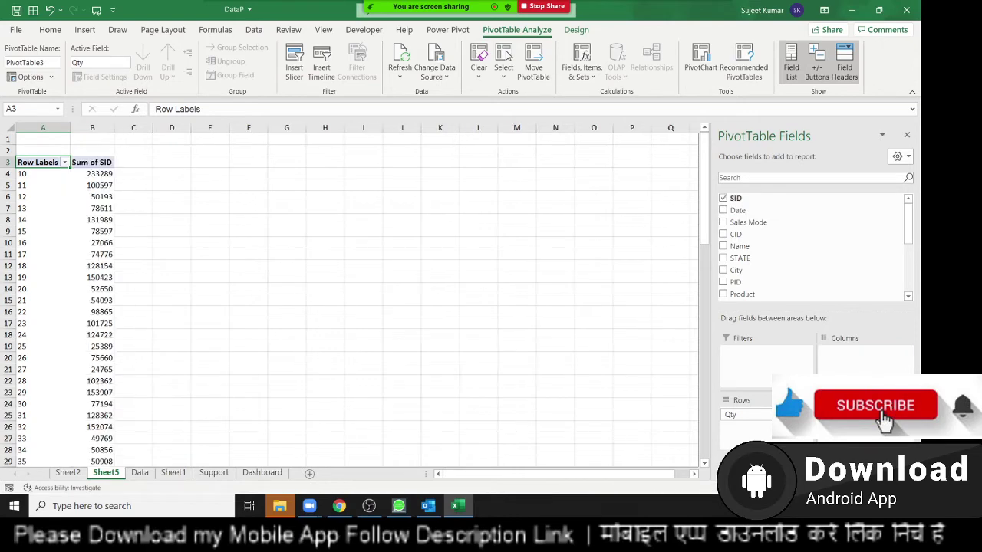
{"action": "left_click", "coordinate": [865, 415]}
{"action": "key", "text": "n"}
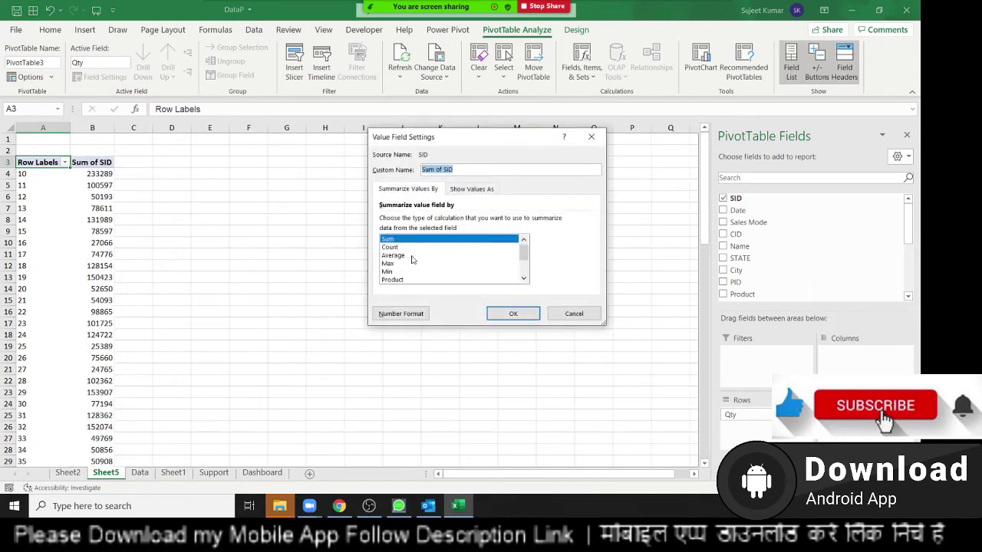
{"action": "left_click", "coordinate": [391, 247]}
{"action": "left_click", "coordinate": [510, 312]}
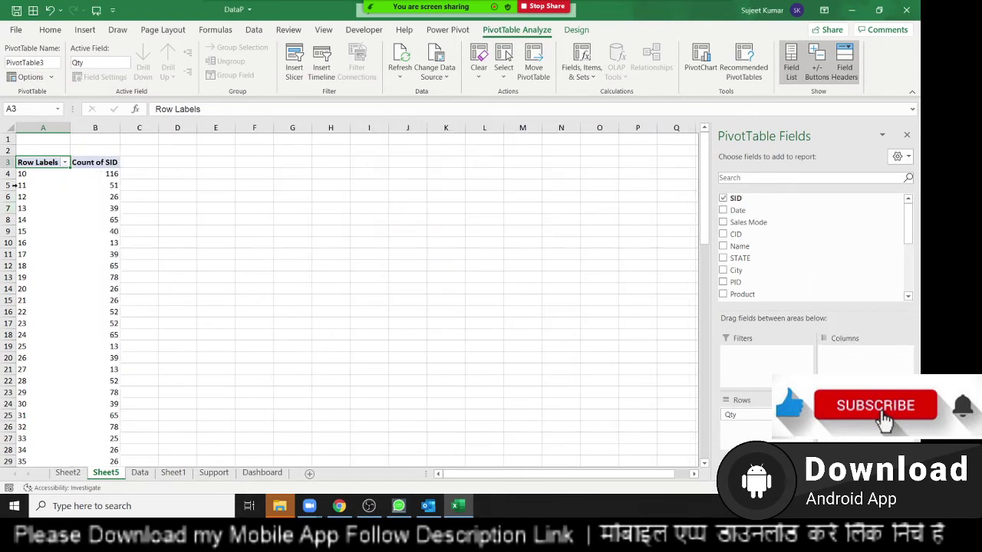
{"action": "mouse_move", "coordinate": [40, 178]}
{"action": "left_mouse_down"}
{"action": "mouse_move", "coordinate": [99, 178]}
{"action": "mouse_move", "coordinate": [88, 187]}
{"action": "left_mouse_up"}
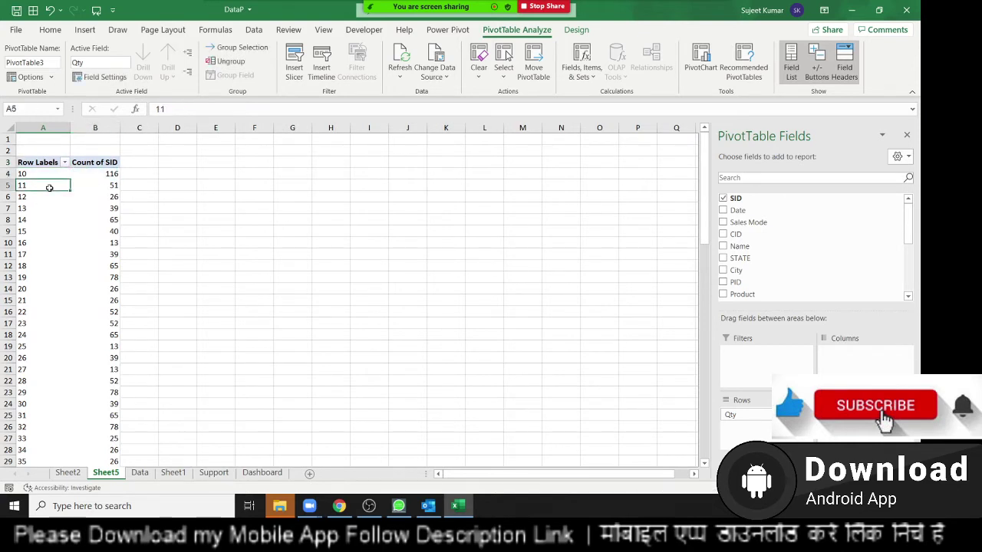
{"action": "left_click", "coordinate": [62, 201]}
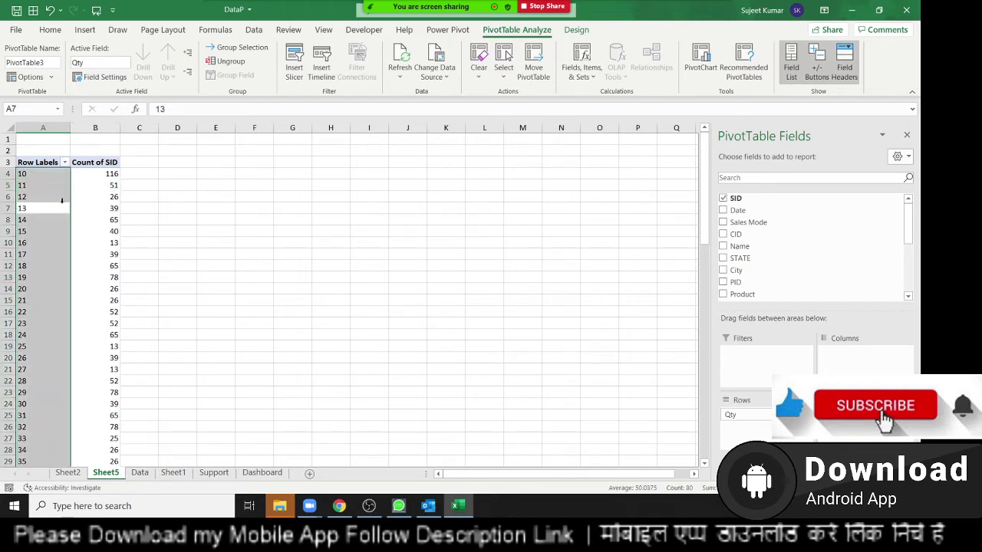
{"action": "left_click", "coordinate": [59, 199]}
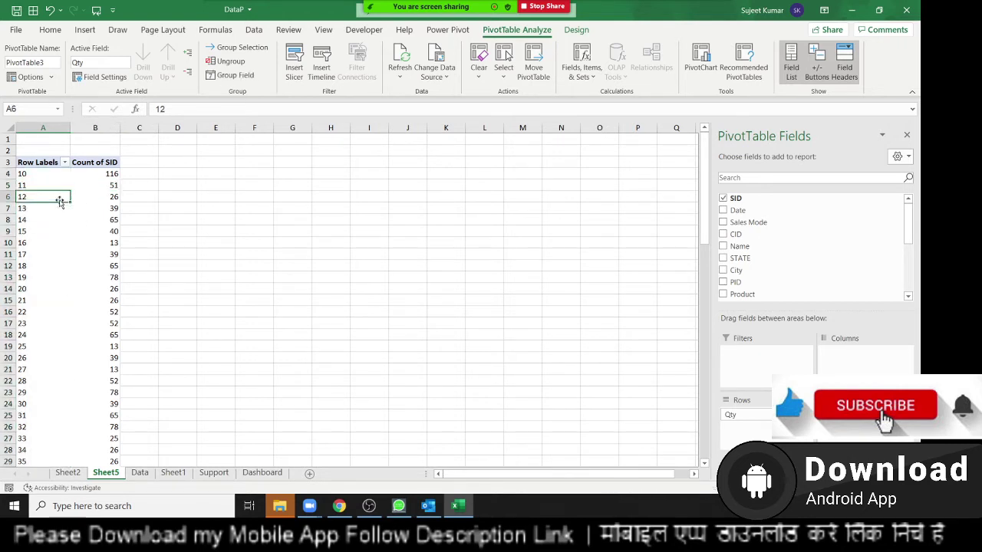
{"action": "right_click", "coordinate": [56, 199]}
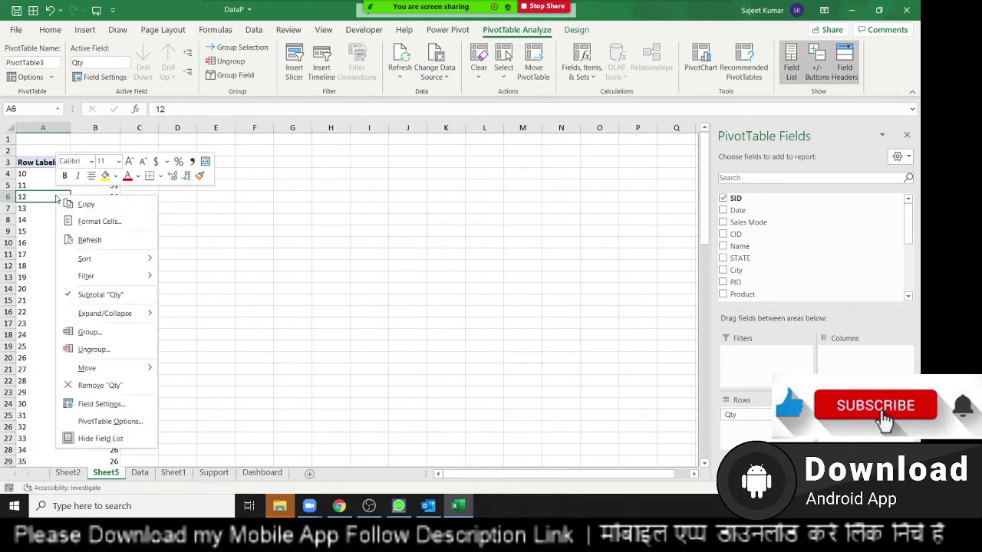
{"action": "left_click", "coordinate": [90, 332]}
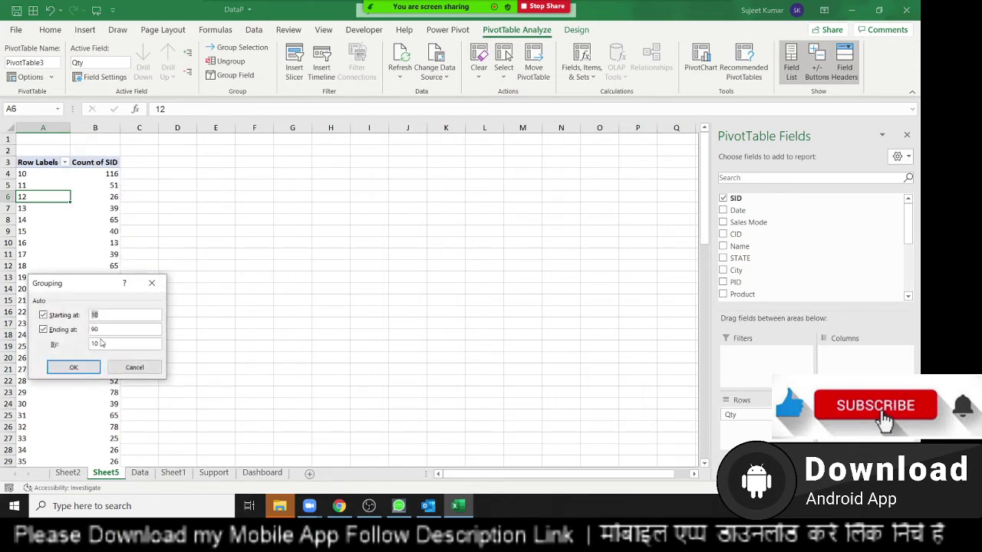
{"action": "double_click", "coordinate": [92, 327]}
{"action": "key", "text": "Tab"}
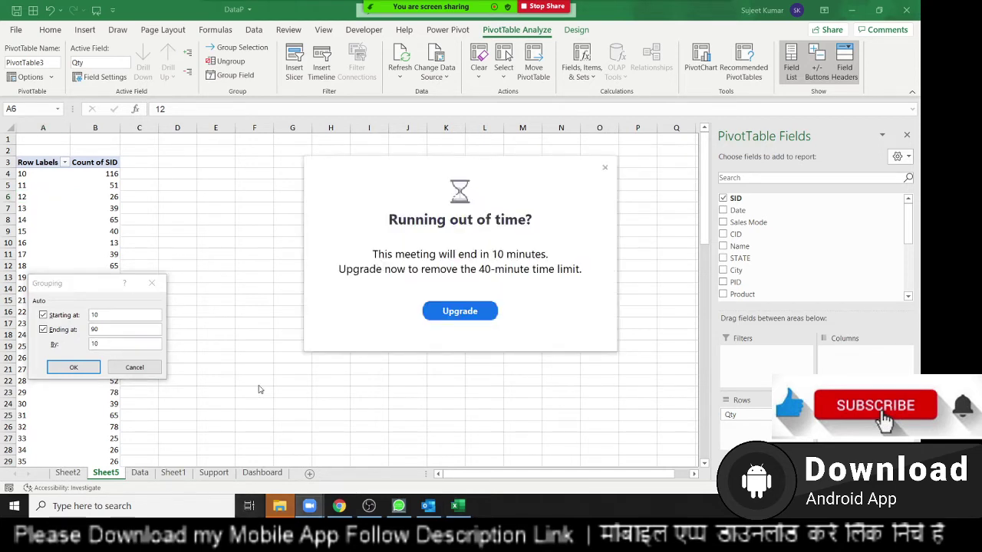
{"action": "left_click", "coordinate": [604, 166]}
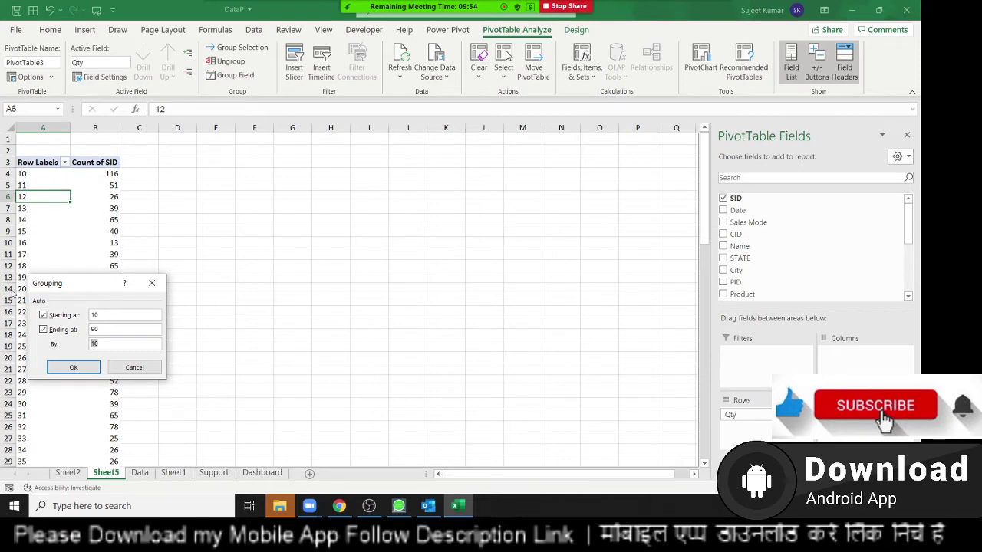
{"action": "left_click", "coordinate": [72, 367]}
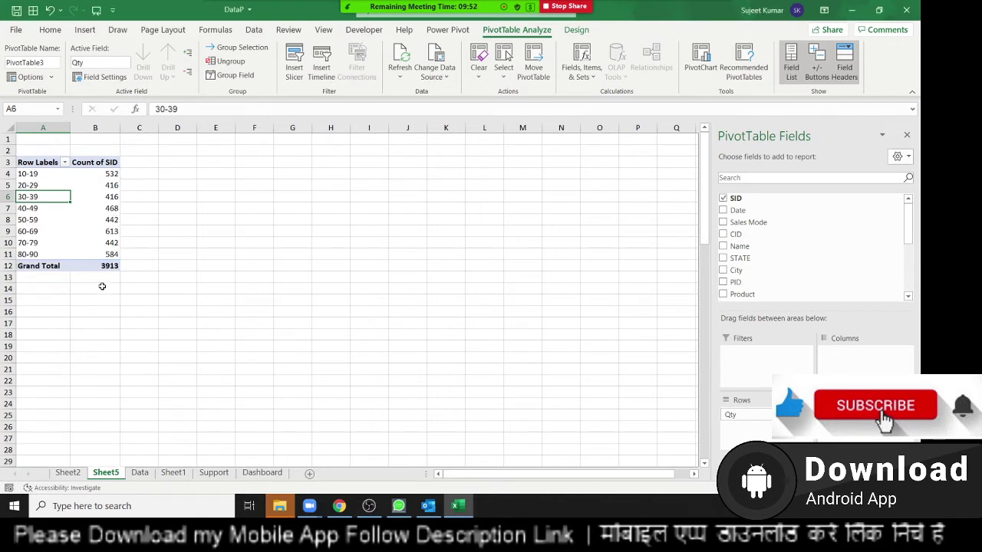
{"action": "left_click_drag", "start_coordinate": [111, 254], "coordinate": [119, 176]}
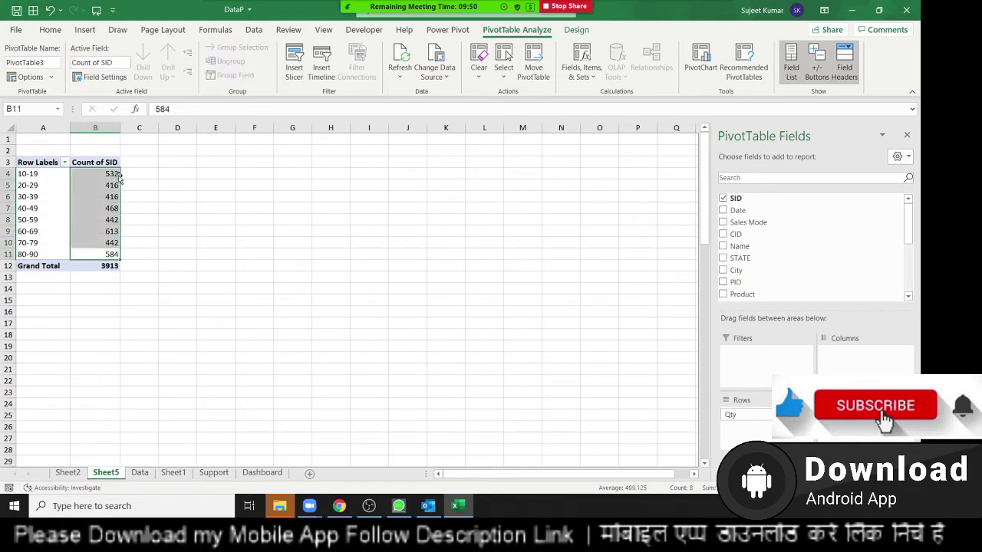
{"action": "mouse_move", "coordinate": [117, 178]}
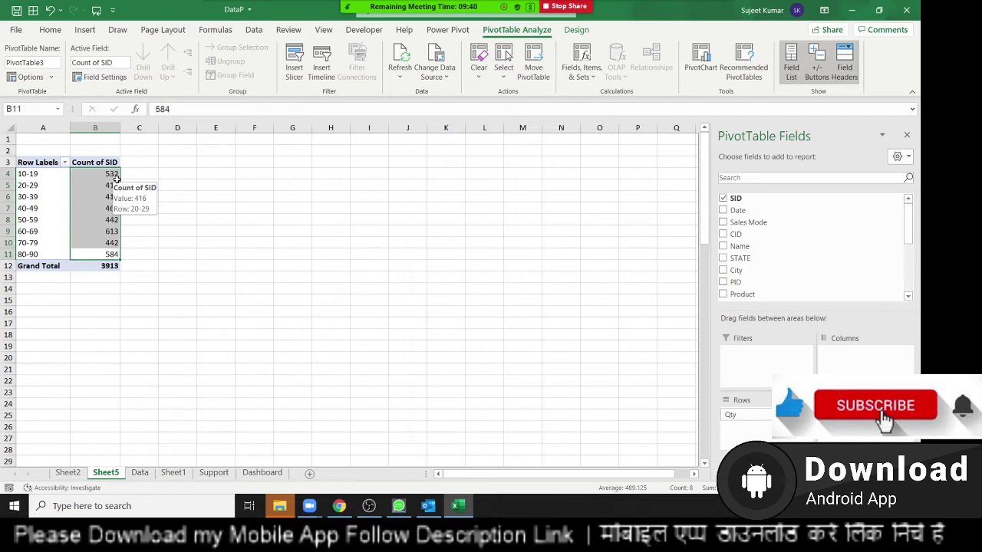
Step: Insert a pivot table from the Data sheet on a new sheet, with Date in rows
{"action": "left_click", "coordinate": [140, 472]}
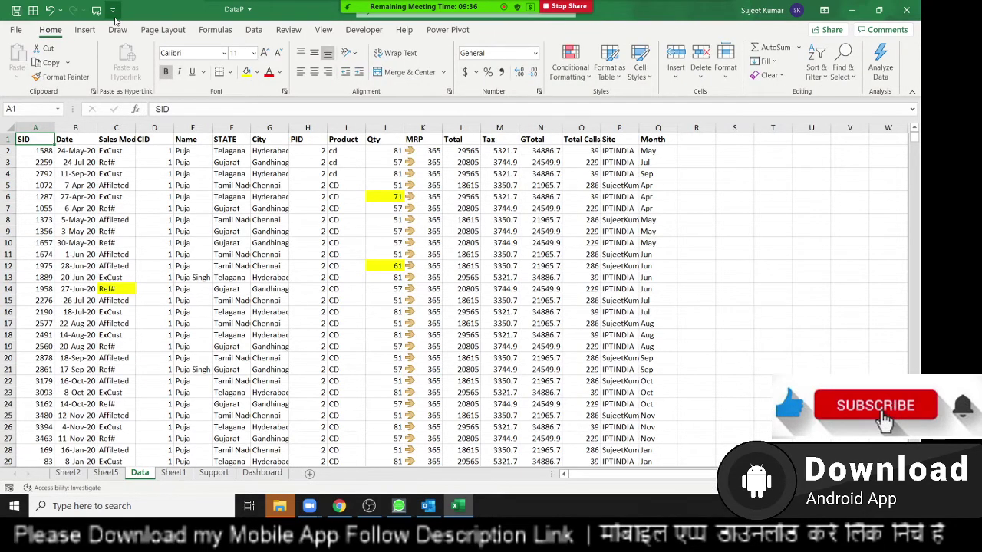
{"action": "left_click", "coordinate": [84, 31]}
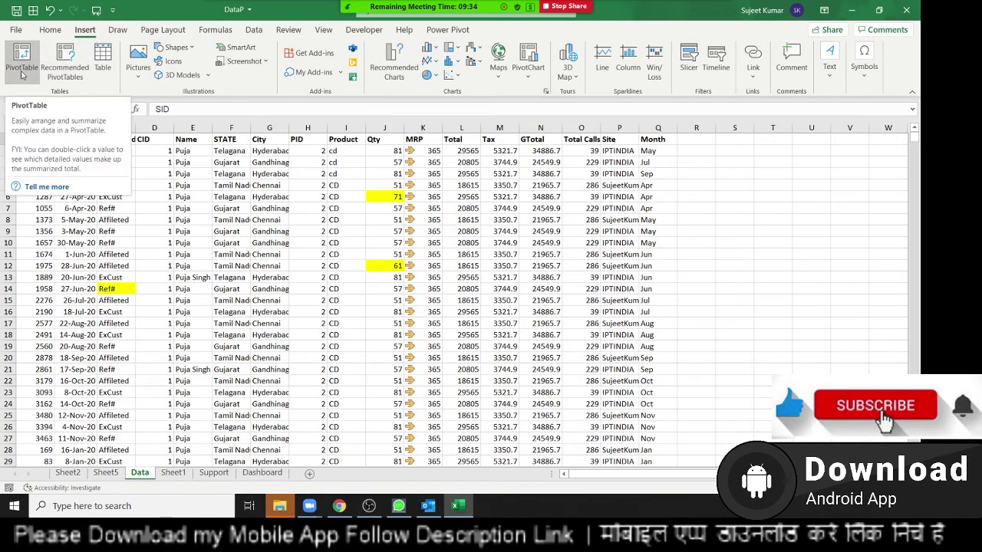
{"action": "left_click", "coordinate": [22, 69]}
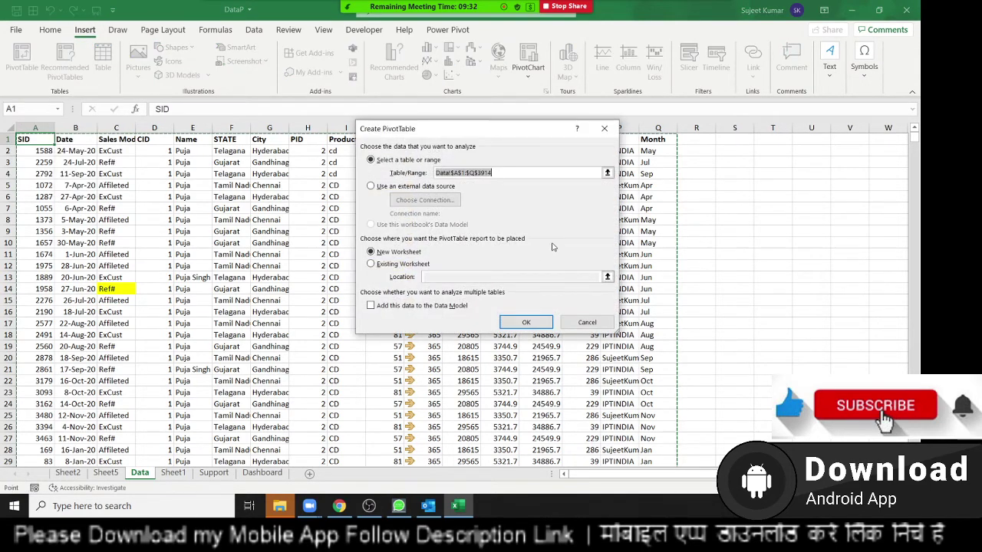
{"action": "left_click", "coordinate": [521, 324]}
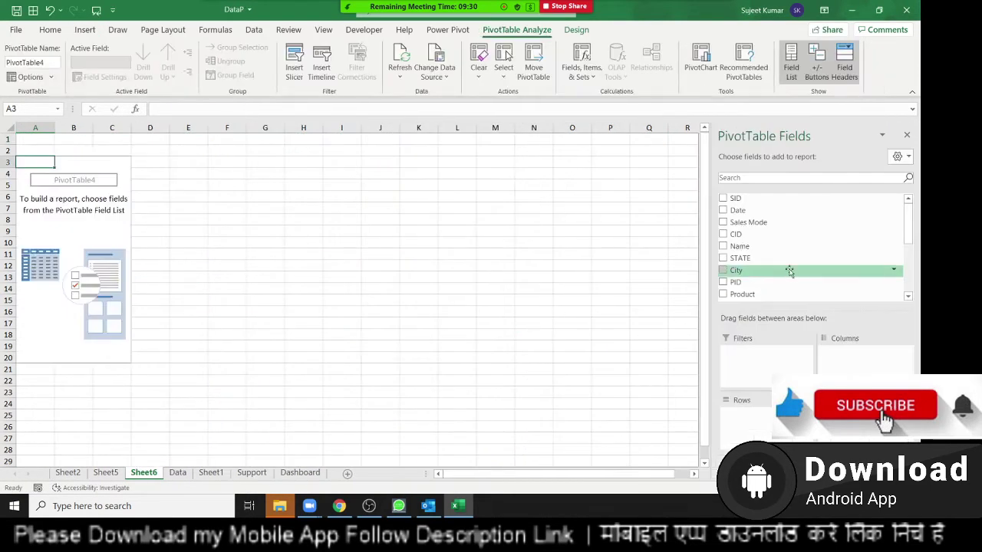
{"action": "left_click", "coordinate": [789, 213]}
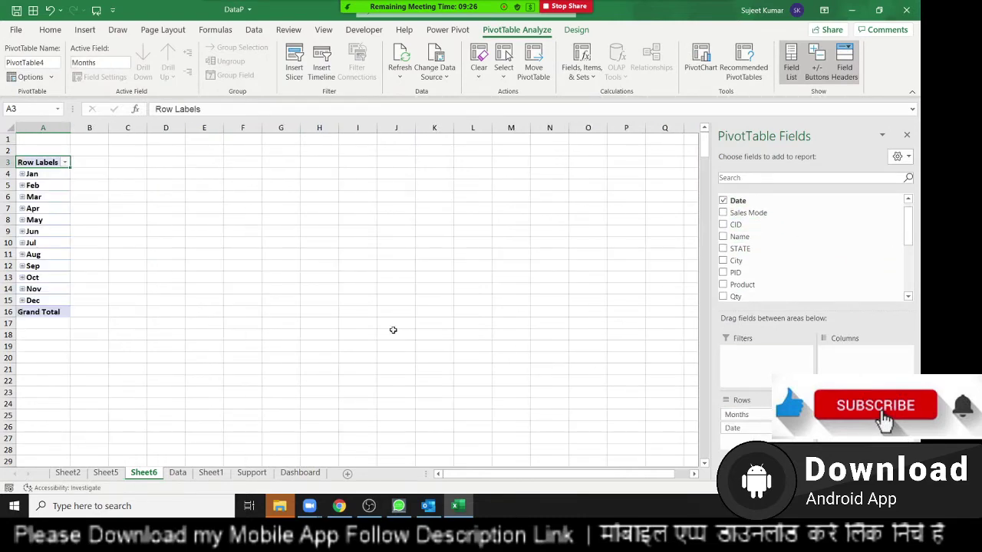
Step: Ungroup the Date rows from months into individual days like 1-Jan-20
{"action": "left_click", "coordinate": [22, 174]}
{"action": "left_click", "coordinate": [23, 175]}
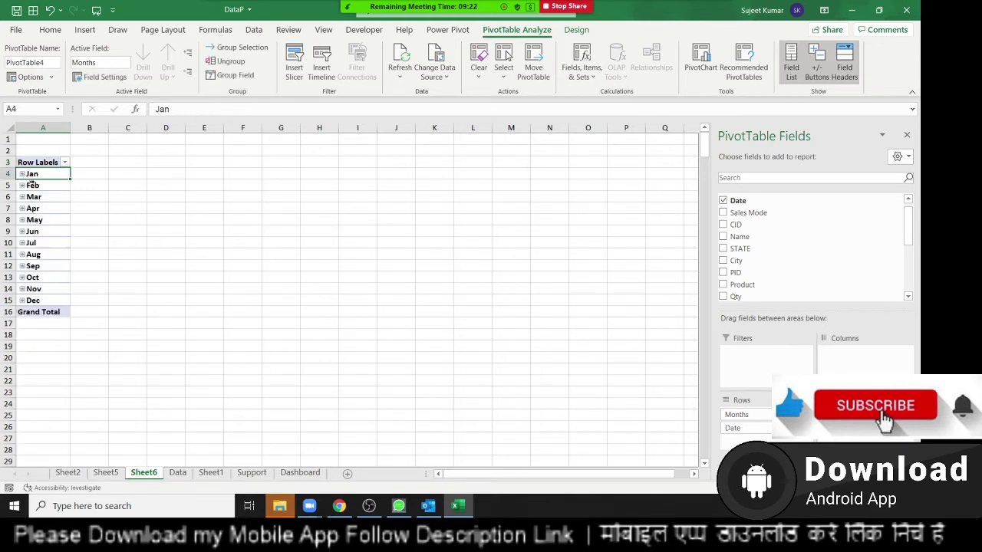
{"action": "right_click", "coordinate": [34, 185]}
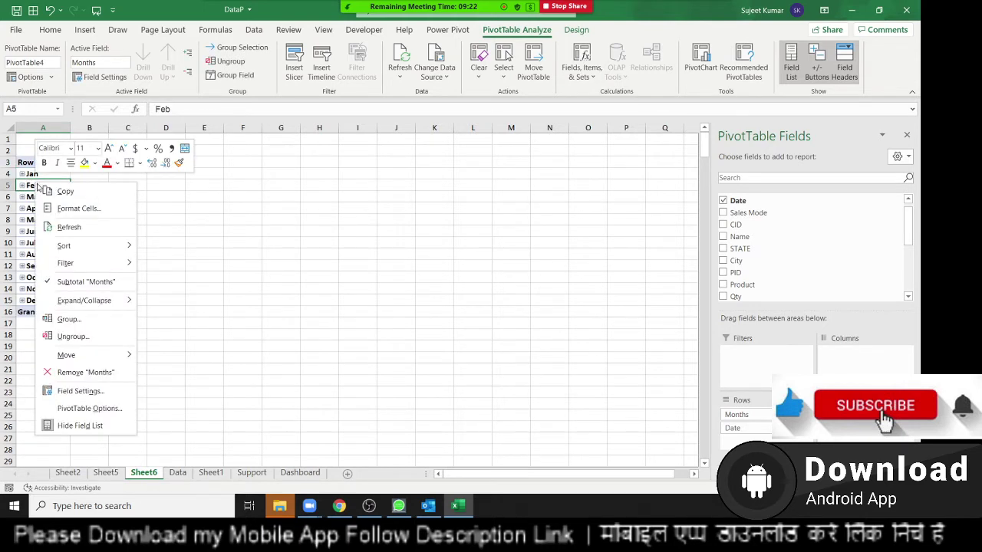
{"action": "left_click", "coordinate": [93, 343]}
{"action": "right_click", "coordinate": [35, 210]}
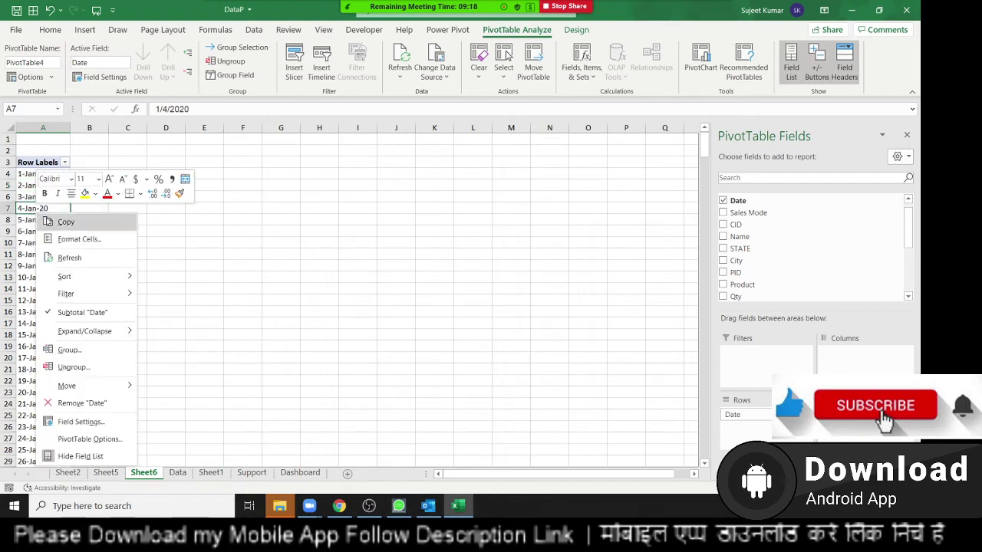
Step: Group the pivot's dates by months
{"action": "left_click", "coordinate": [98, 349]}
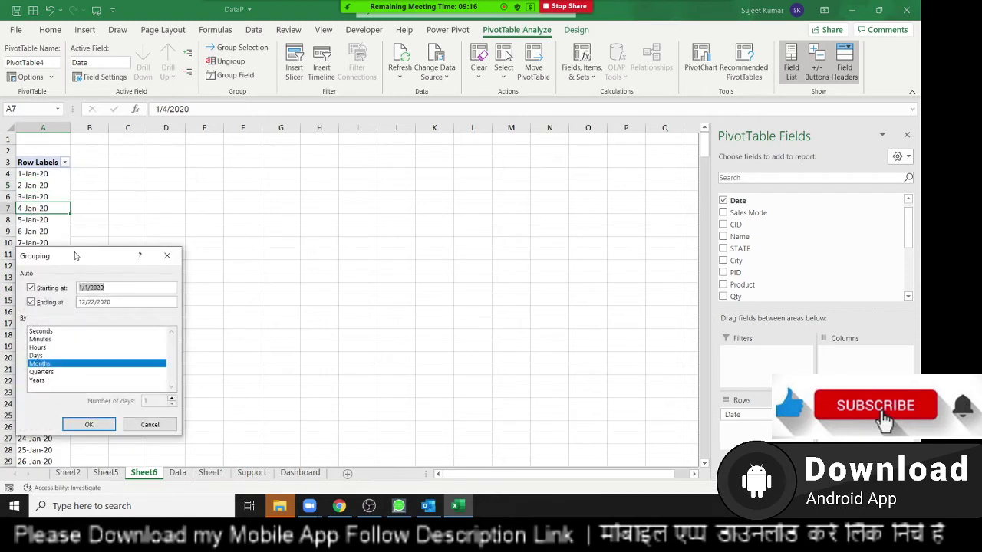
{"action": "left_click_drag", "start_coordinate": [75, 256], "coordinate": [363, 149]}
{"action": "left_click", "coordinate": [336, 259]}
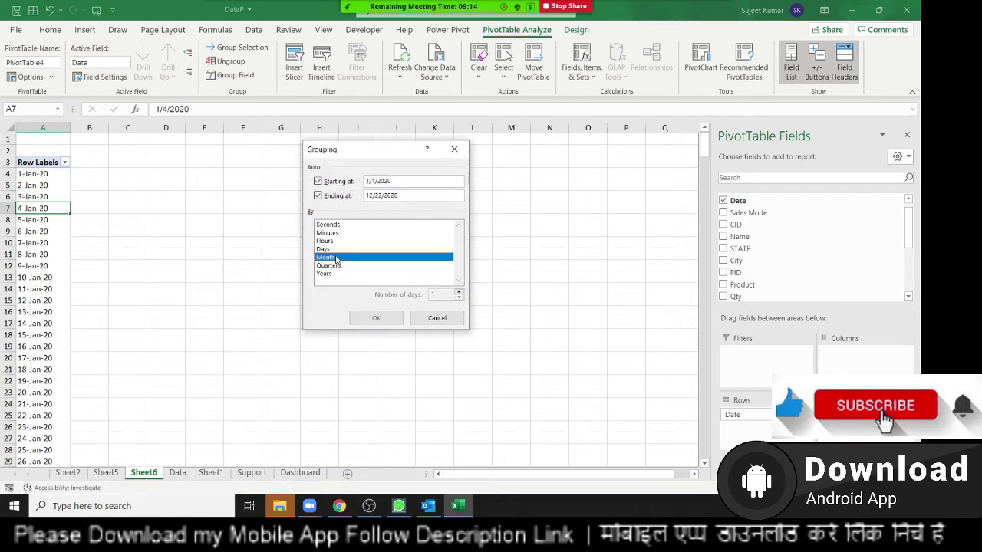
{"action": "left_click", "coordinate": [376, 317]}
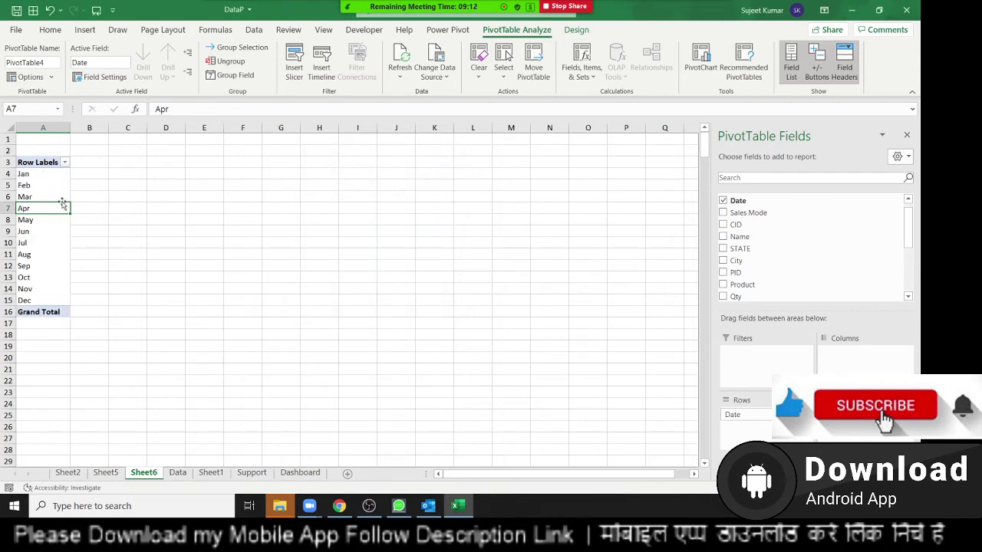
Step: Regroup the dates by months and quarters, then by years, quarters and months
{"action": "right_click", "coordinate": [55, 198]}
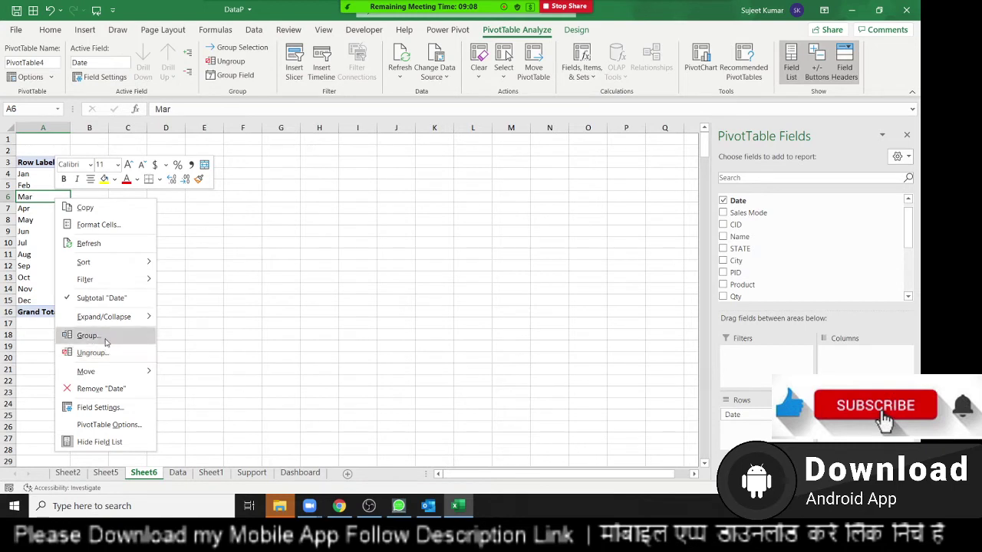
{"action": "left_click", "coordinate": [88, 335]}
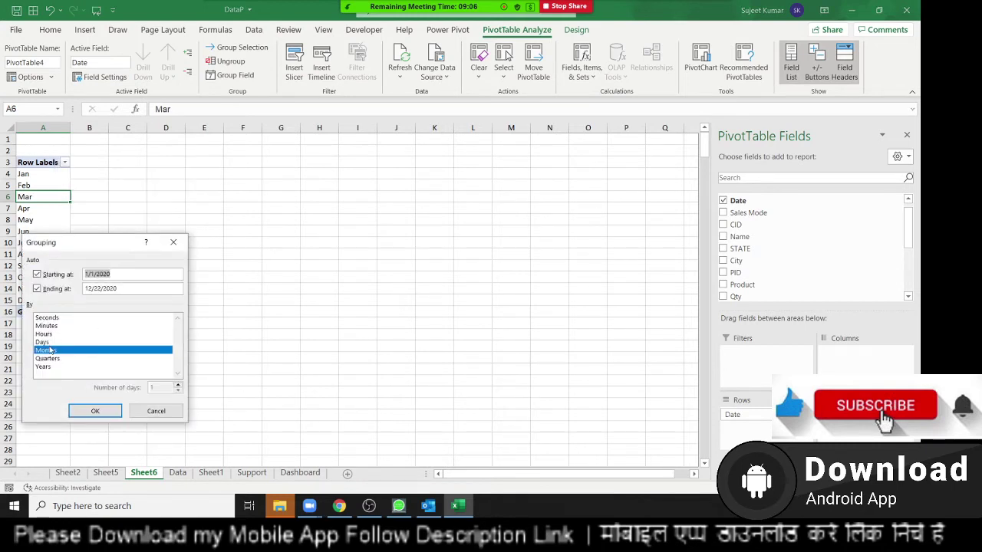
{"action": "left_click", "coordinate": [46, 358], "text": "ctrl"}
{"action": "left_click", "coordinate": [95, 411]}
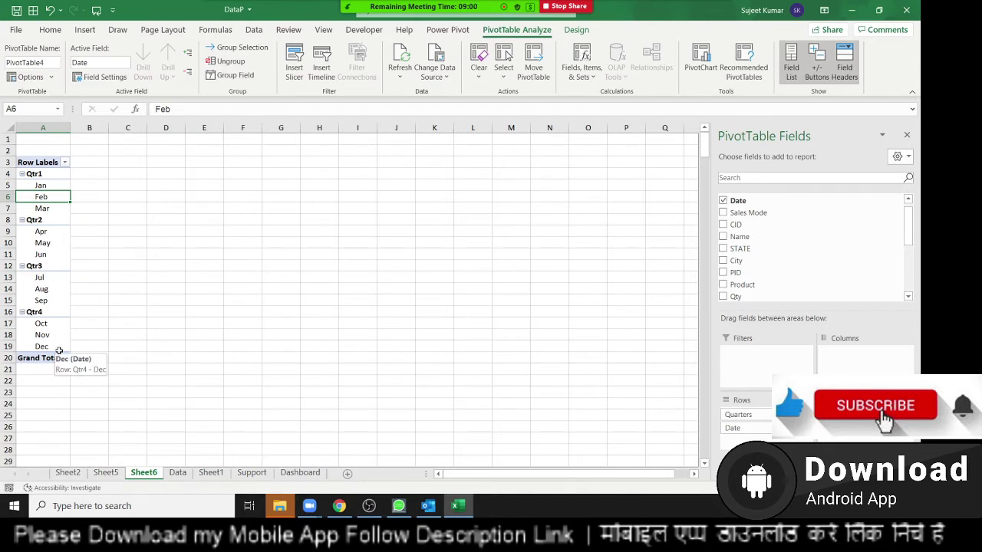
{"action": "right_click", "coordinate": [47, 201]}
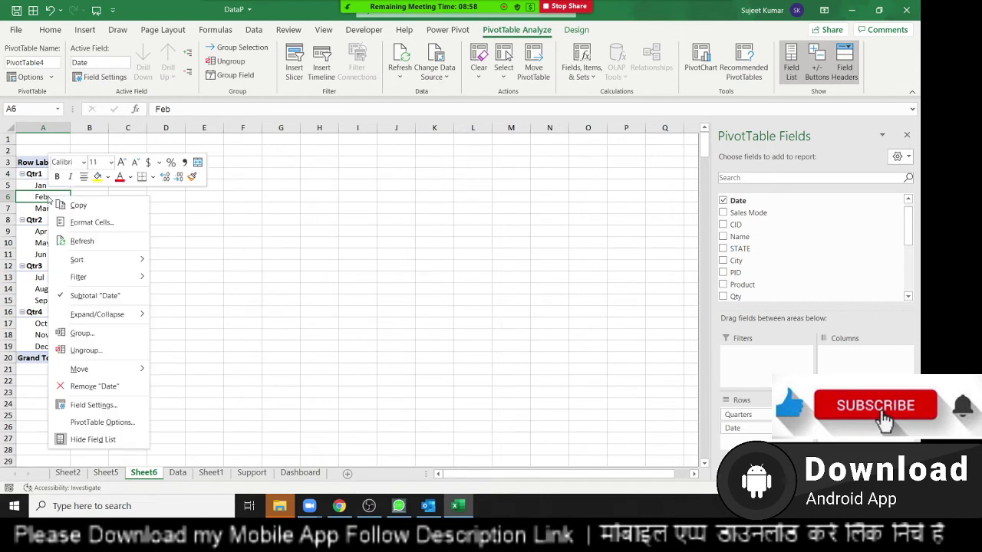
{"action": "left_click", "coordinate": [89, 342]}
{"action": "left_click", "coordinate": [58, 373]}
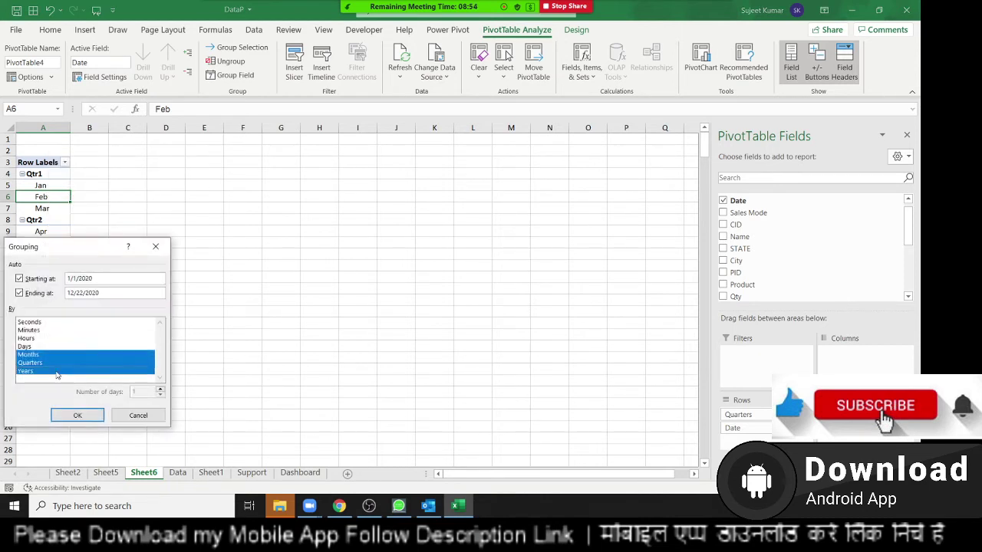
{"action": "left_click", "coordinate": [79, 416]}
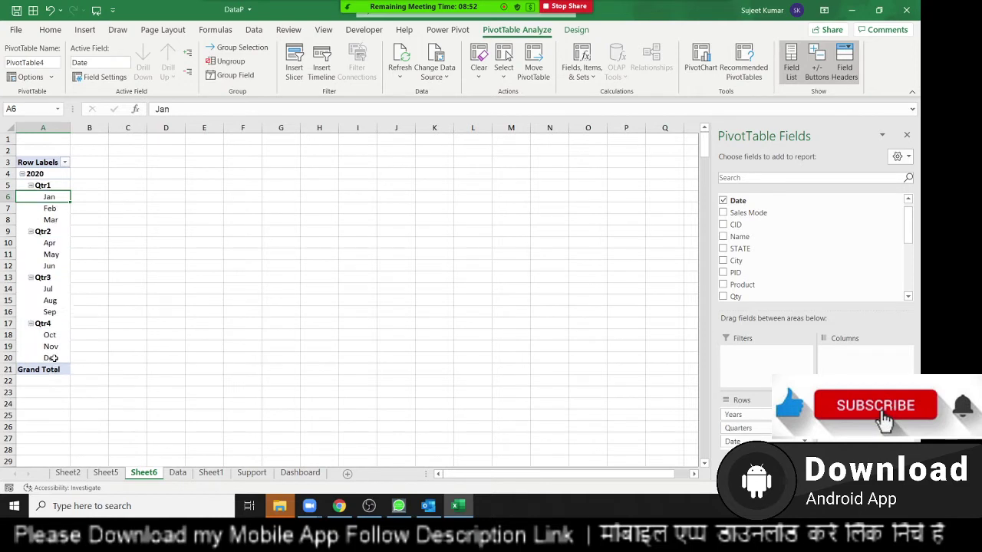
Step: Replace the grouping with Days only, in 15-day ranges from 1/1/2020
{"action": "right_click", "coordinate": [56, 193]}
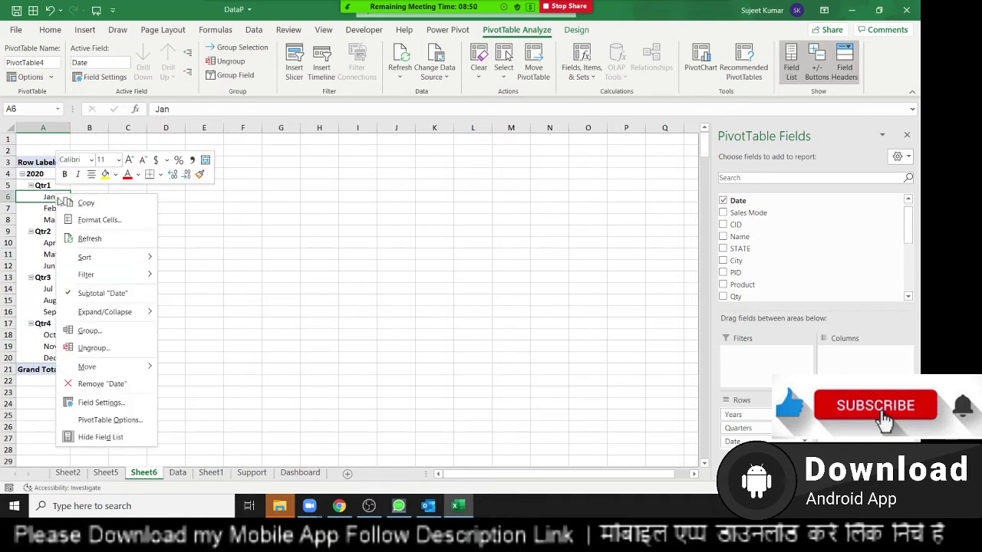
{"action": "left_click", "coordinate": [76, 333]}
{"action": "left_click", "coordinate": [79, 365]}
{"action": "left_click", "coordinate": [77, 355]}
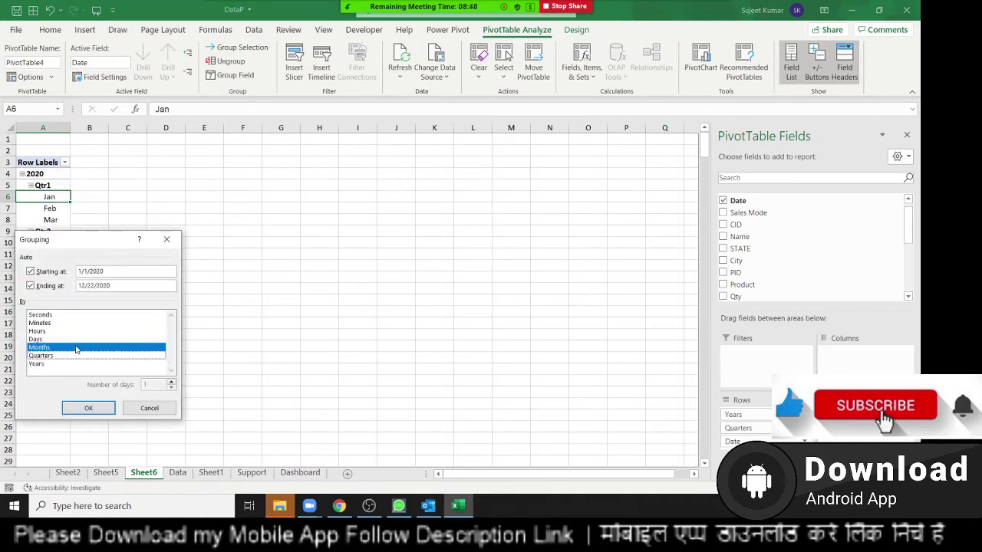
{"action": "left_click", "coordinate": [76, 348]}
{"action": "left_click", "coordinate": [74, 340]}
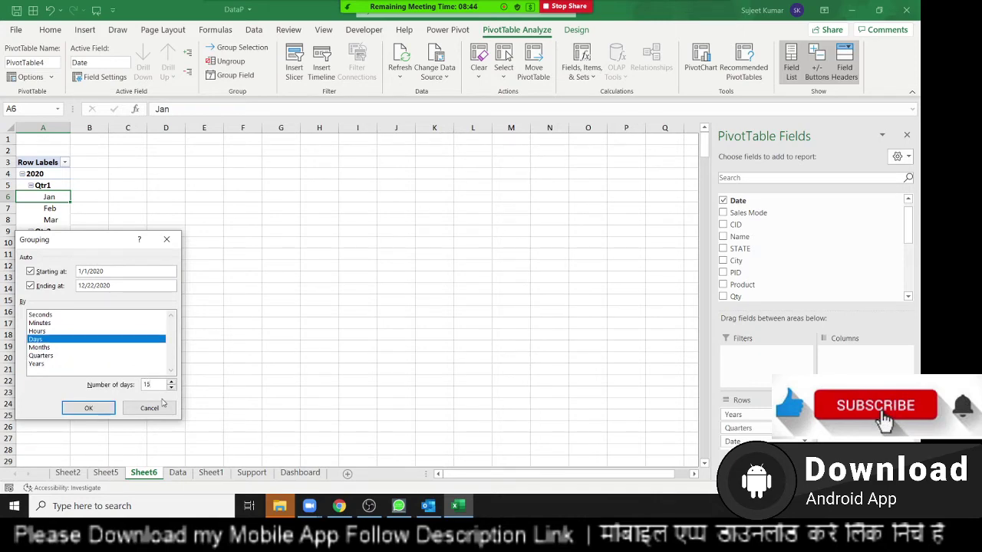
{"action": "left_click", "coordinate": [88, 408]}
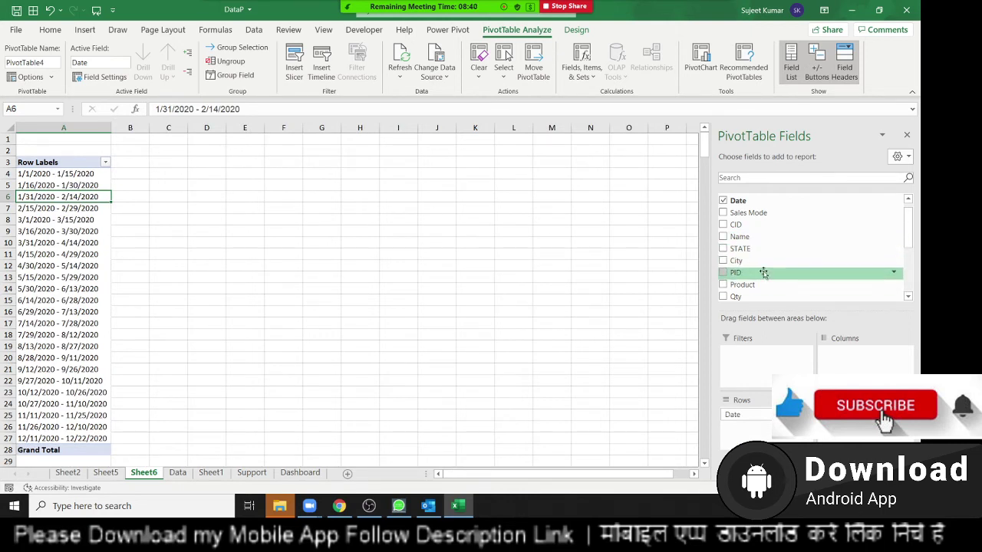
Step: Add a Count of Qty per 15-day range (total 3913), then switch to File Explorer
{"action": "left_click_drag", "start_coordinate": [748, 296], "coordinate": [859, 430]}
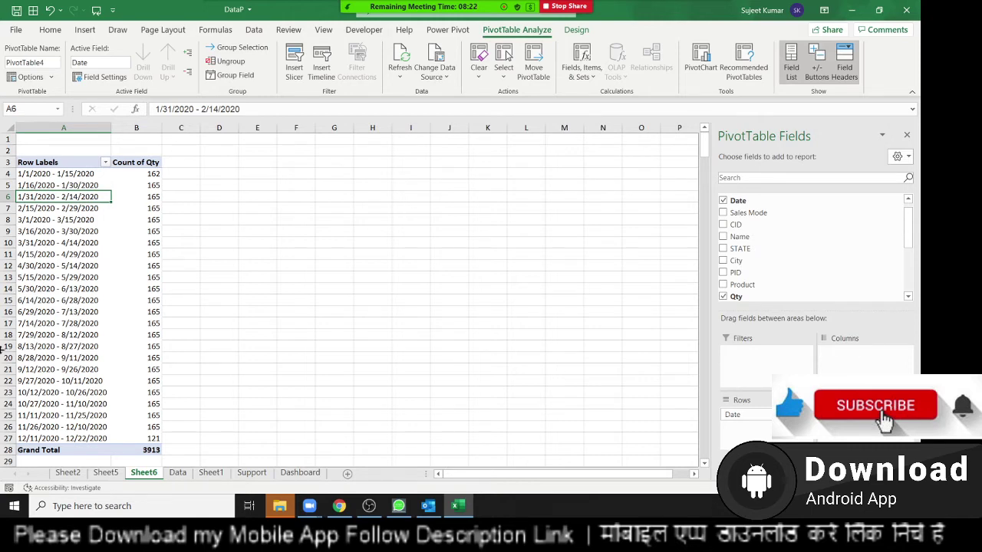
{"action": "left_click", "coordinate": [219, 242]}
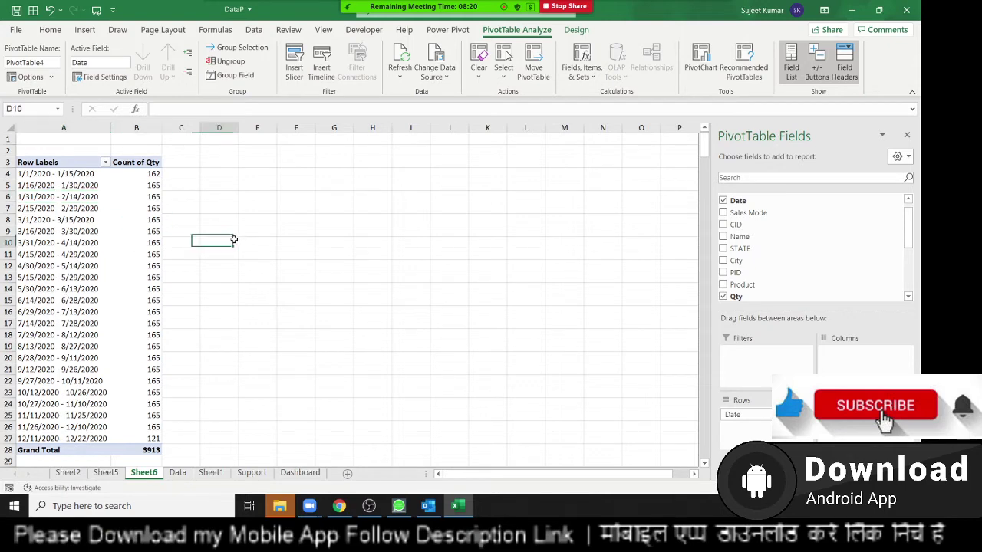
{"action": "left_click", "coordinate": [276, 505]}
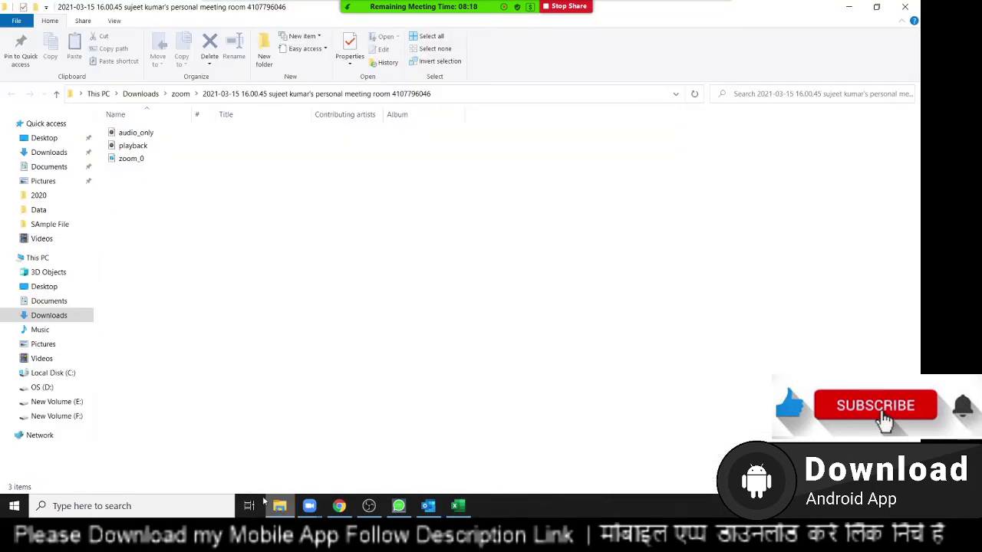
Step: Search Downloads for 'bio' and open the Bio-Att (1) (1) workbook in Excel
{"action": "left_click", "coordinate": [47, 318]}
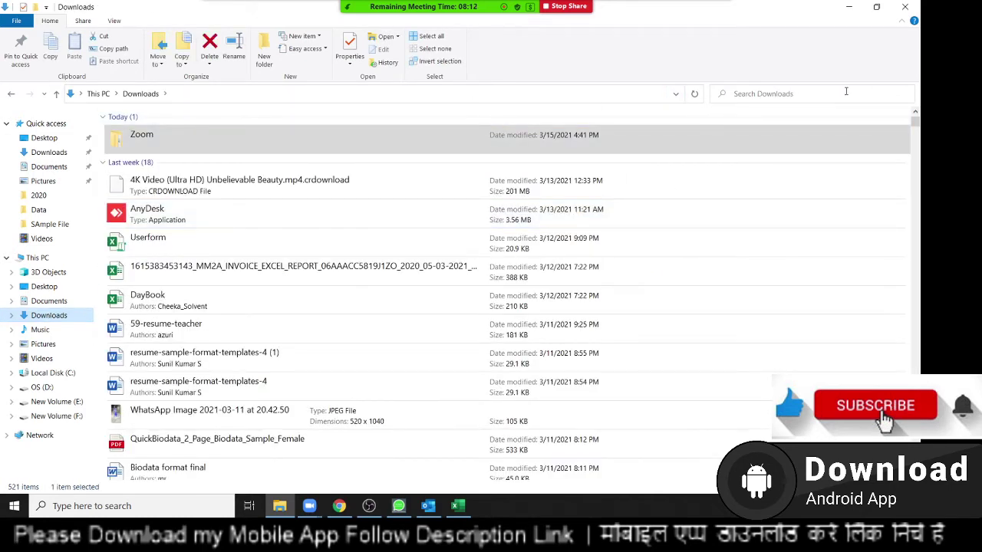
{"action": "left_click", "coordinate": [811, 96]}
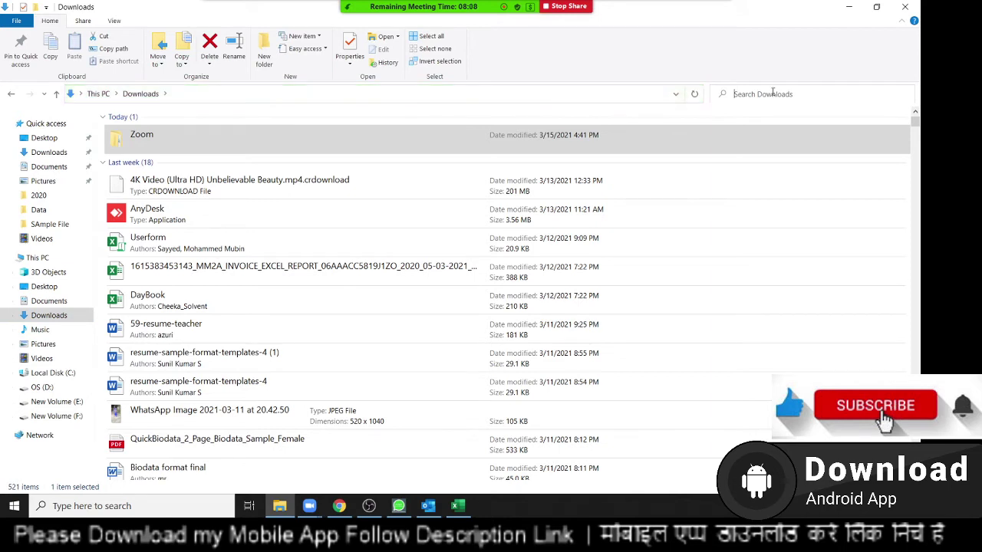
{"action": "left_click", "coordinate": [773, 93]}
{"action": "type", "text": "bio"}
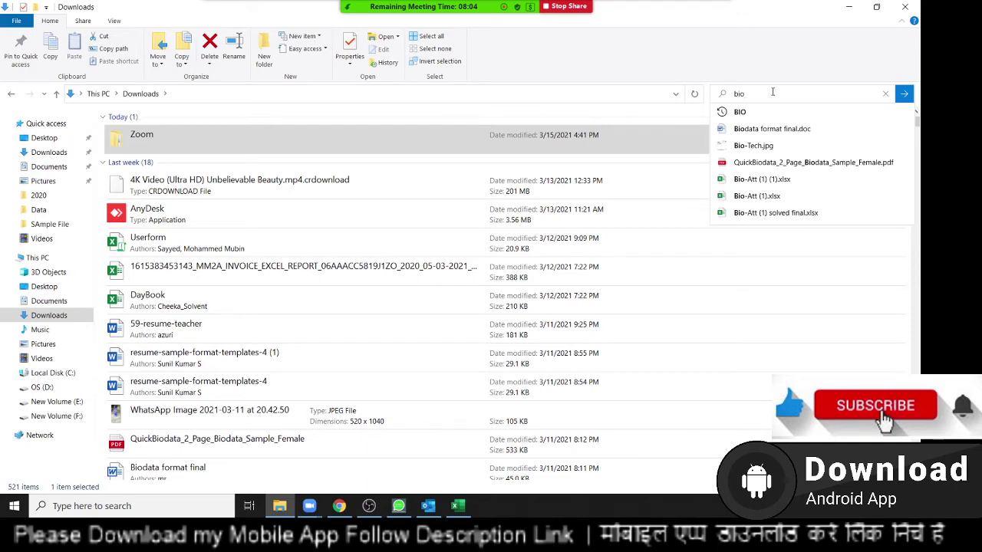
{"action": "key", "text": "Return"}
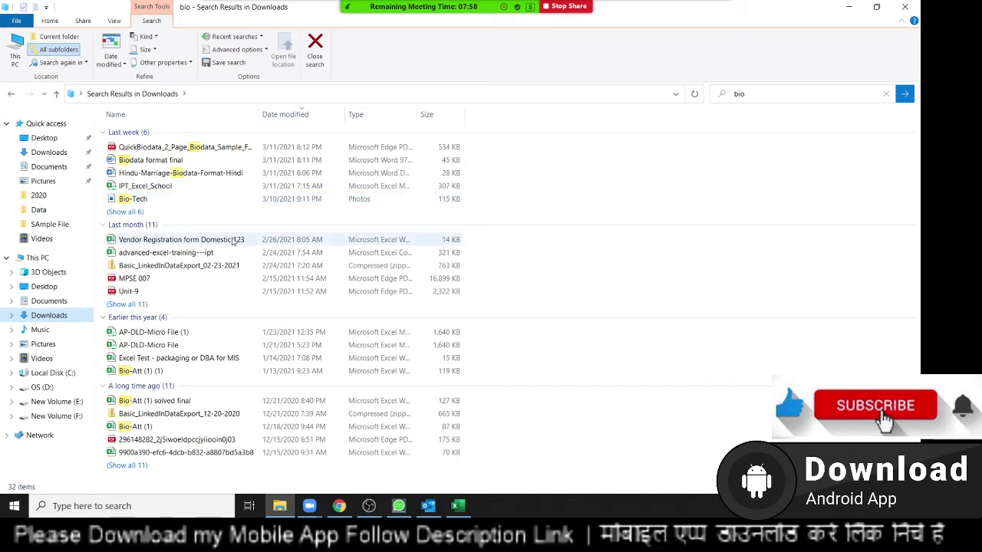
{"action": "left_click", "coordinate": [256, 371]}
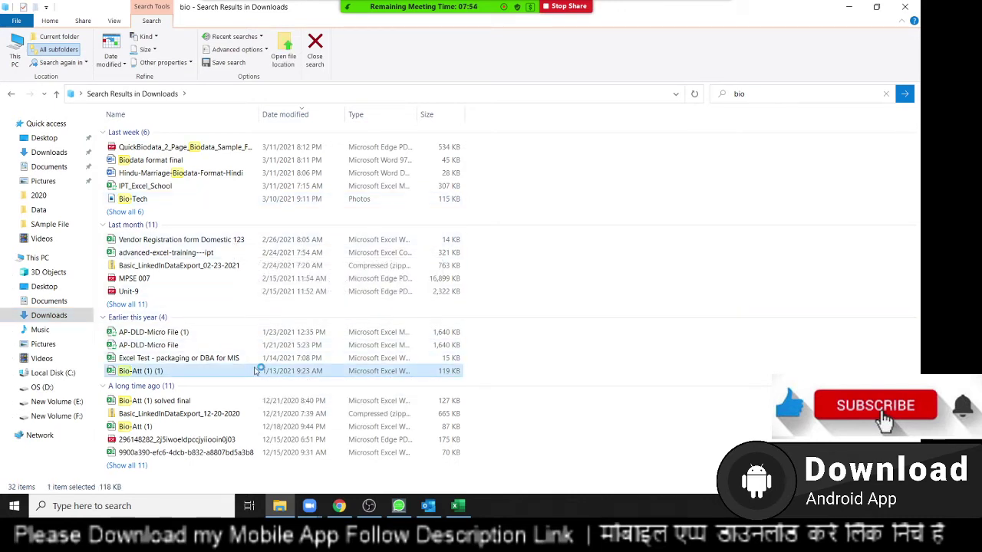
{"action": "key", "text": "alt+Tab"}
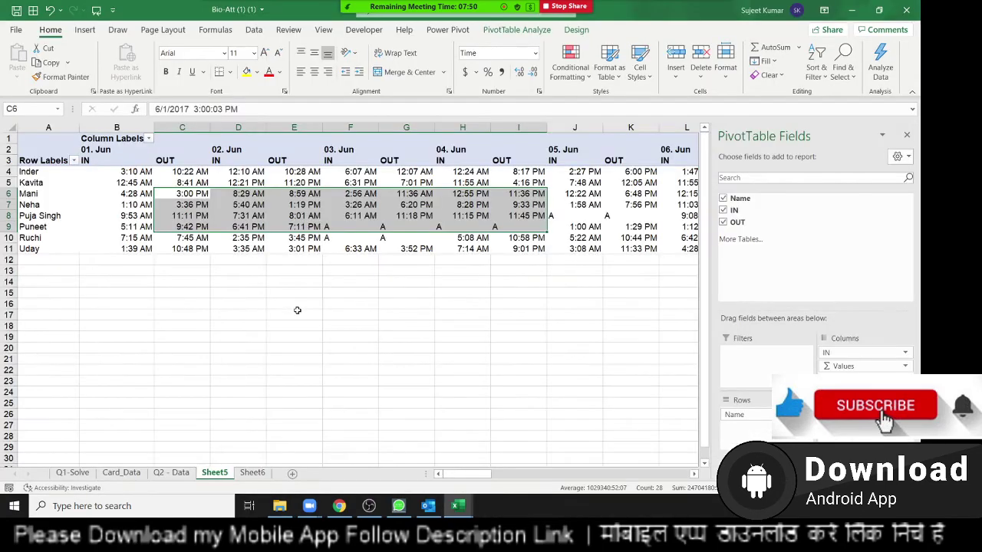
Step: Delete Sheet5 and Sheet6 from the Bio-Att workbook
{"action": "left_click", "coordinate": [318, 367]}
{"action": "right_click", "coordinate": [221, 473]}
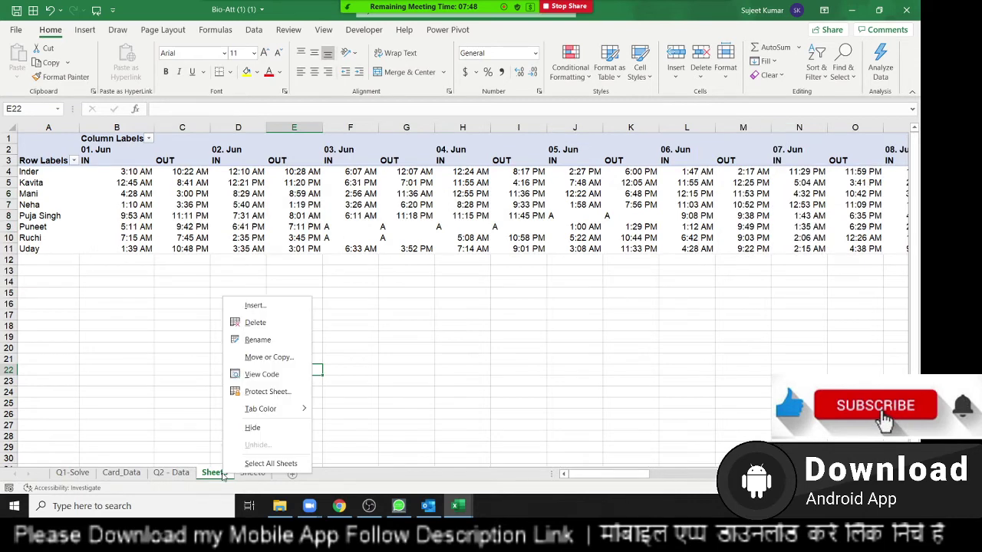
{"action": "left_click", "coordinate": [254, 323]}
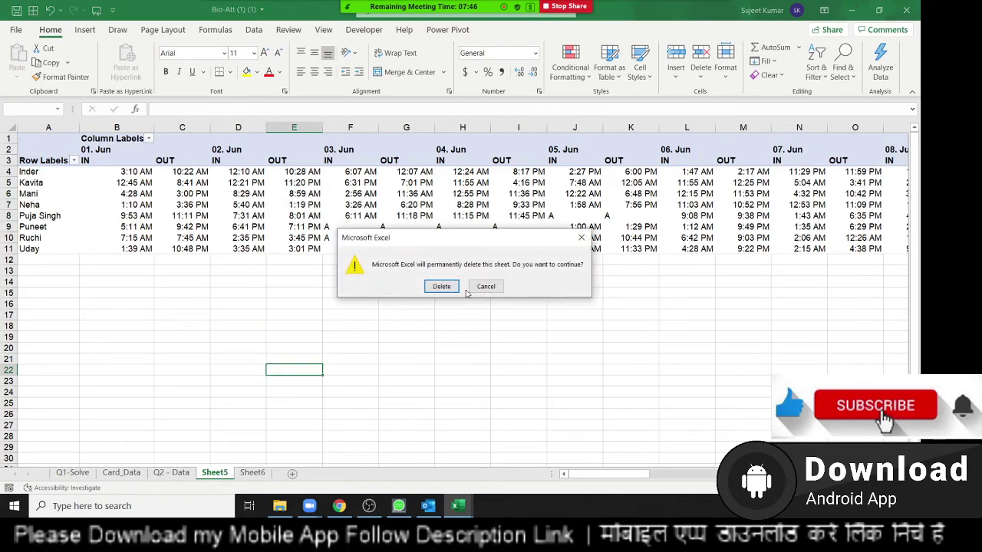
{"action": "left_click", "coordinate": [441, 286]}
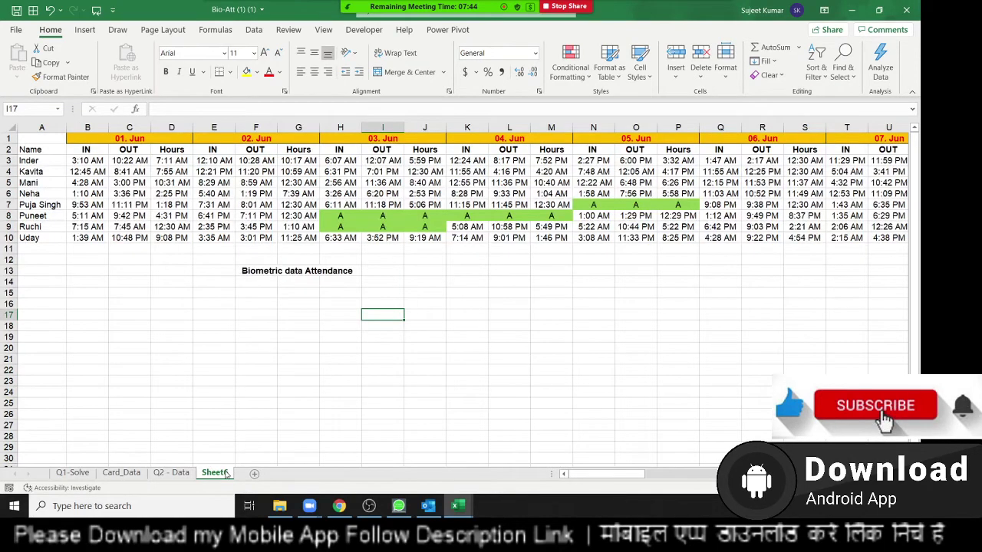
{"action": "right_click", "coordinate": [226, 473]}
{"action": "left_click", "coordinate": [255, 322]}
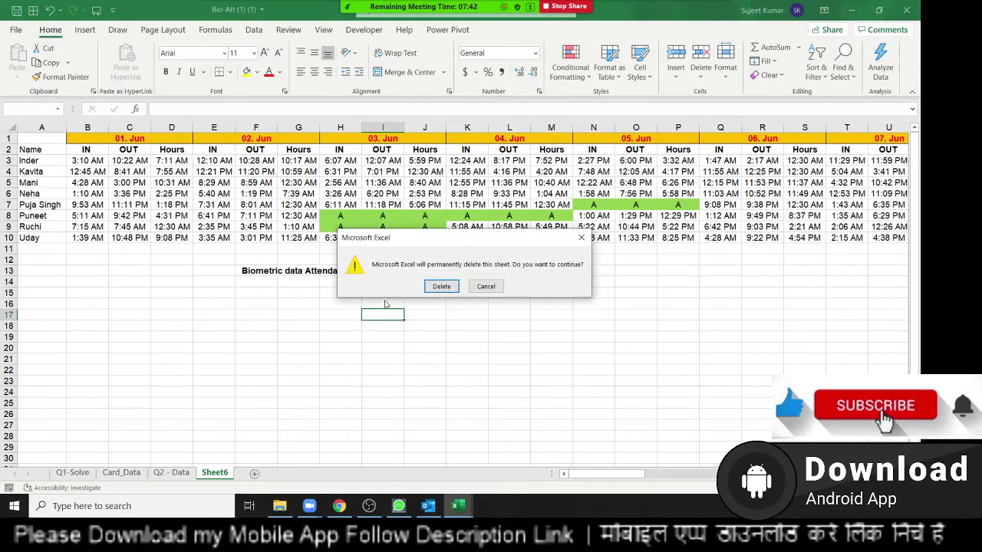
{"action": "left_click", "coordinate": [441, 286]}
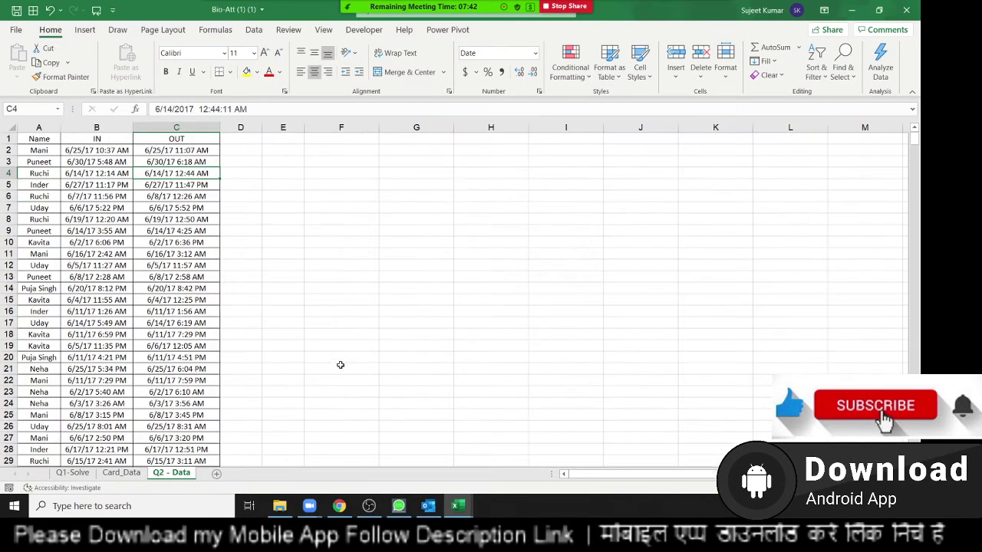
Step: Delete the Q1-Solve sheet, leaving Card_Data and Q2 - Data
{"action": "left_click", "coordinate": [117, 474]}
{"action": "left_click", "coordinate": [89, 475]}
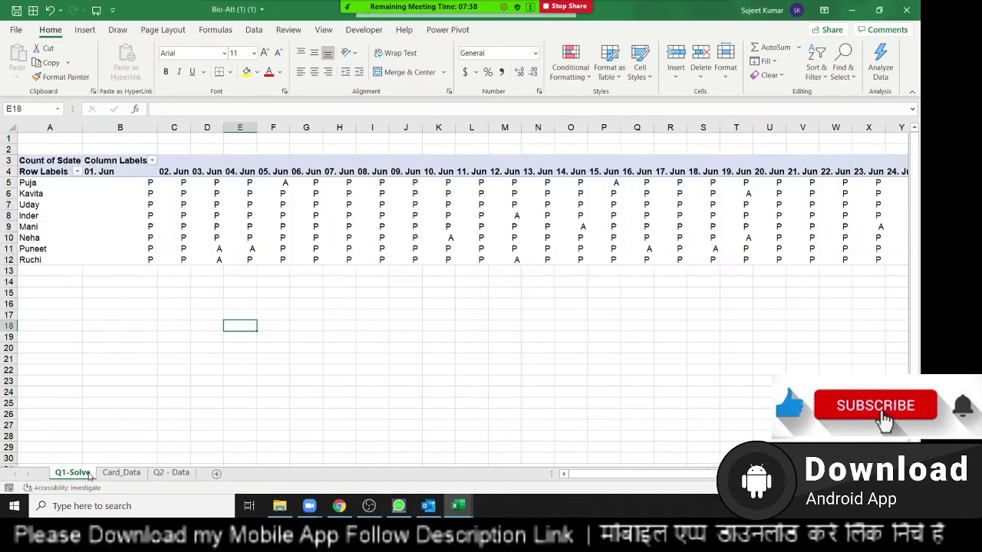
{"action": "right_click", "coordinate": [89, 475]}
{"action": "left_click", "coordinate": [121, 332]}
{"action": "left_click", "coordinate": [436, 286]}
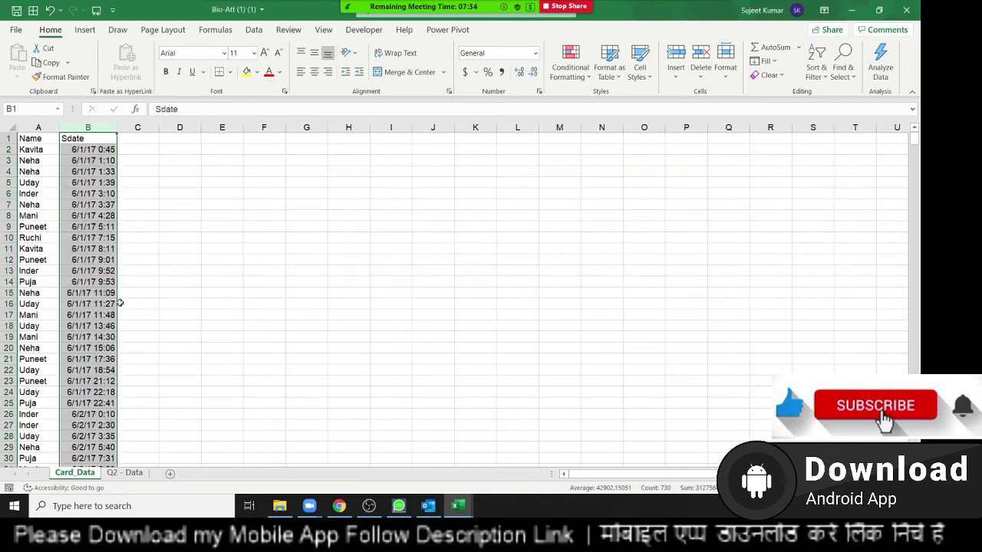
Step: Review and select the Card_Data Name and Sdate data starting at A1
{"action": "left_click", "coordinate": [84, 204]}
{"action": "mouse_move", "coordinate": [46, 138]}
{"action": "left_mouse_down"}
{"action": "mouse_move", "coordinate": [92, 271]}
{"action": "mouse_move", "coordinate": [91, 314]}
{"action": "left_mouse_up"}
{"action": "scroll", "coordinate": [91, 325], "scroll_direction": "down", "scroll_amount": 5}
{"action": "scroll", "coordinate": [92, 325], "scroll_direction": "up", "scroll_amount": 5}
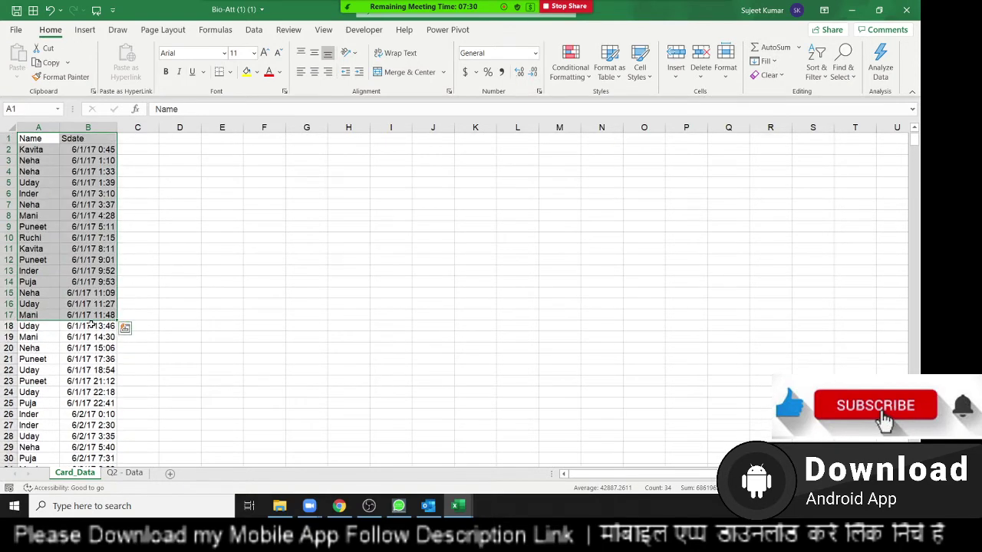
{"action": "left_click", "coordinate": [27, 151]}
{"action": "left_click", "coordinate": [36, 139]}
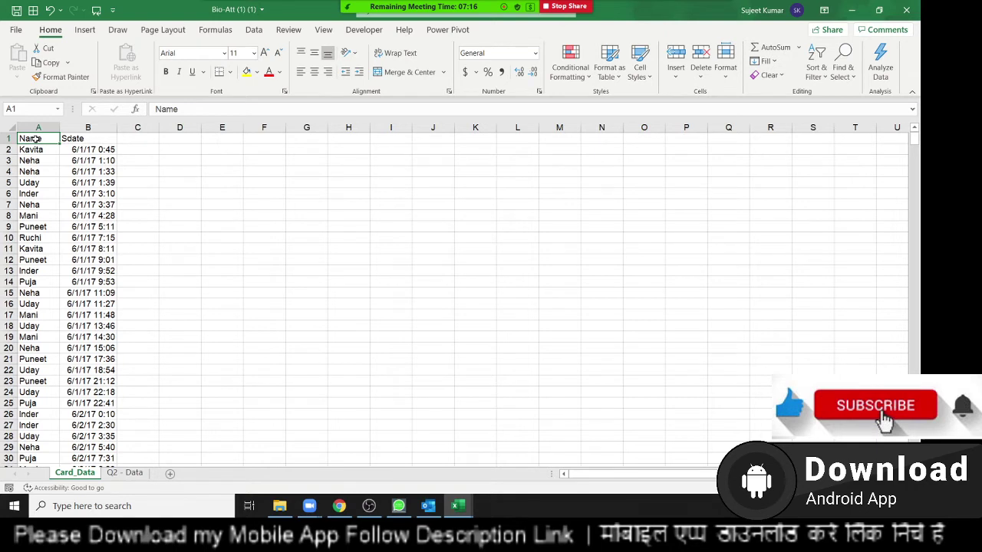
{"action": "key", "text": "Right"}
{"action": "key", "text": "Right"}
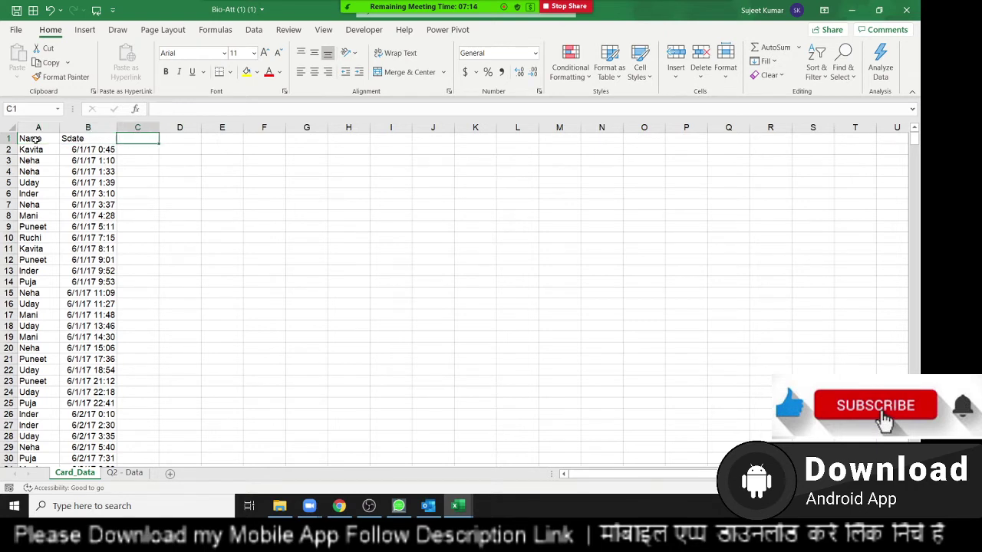
{"action": "key", "text": "Left"}
{"action": "key", "text": "Down"}
{"action": "key", "text": "Down"}
{"action": "key", "text": "Down"}
{"action": "key", "text": "Down"}
{"action": "key", "text": "Down"}
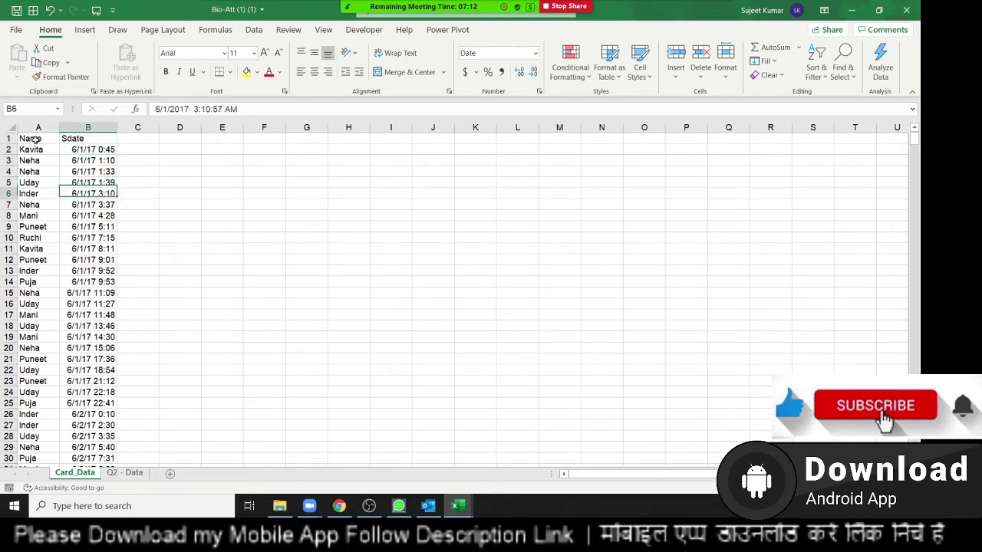
{"action": "key", "text": "Up"}
{"action": "key", "text": "ctrl+Up"}
{"action": "key", "text": "Left"}
{"action": "key", "text": "Down"}
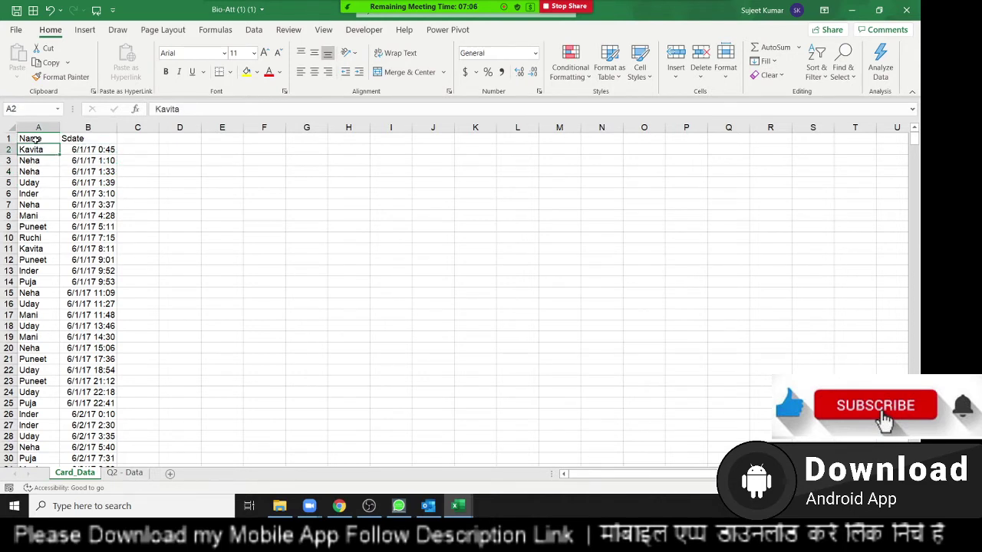
{"action": "key", "text": "Down"}
{"action": "key", "text": "Up"}
{"action": "left_click", "coordinate": [30, 127]}
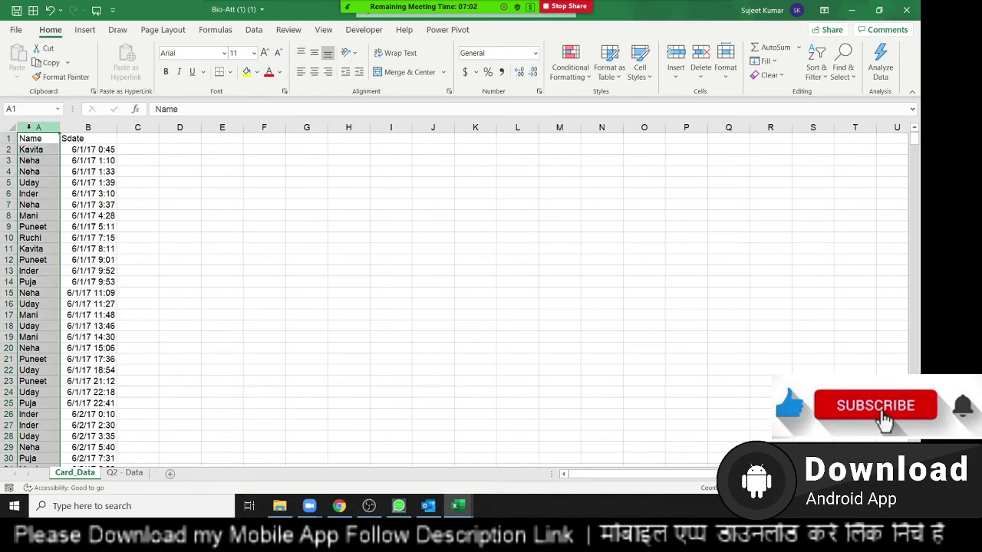
Step: Insert a pivot table from the Card_Data range on a new worksheet
{"action": "left_click", "coordinate": [85, 29]}
{"action": "left_click", "coordinate": [38, 71]}
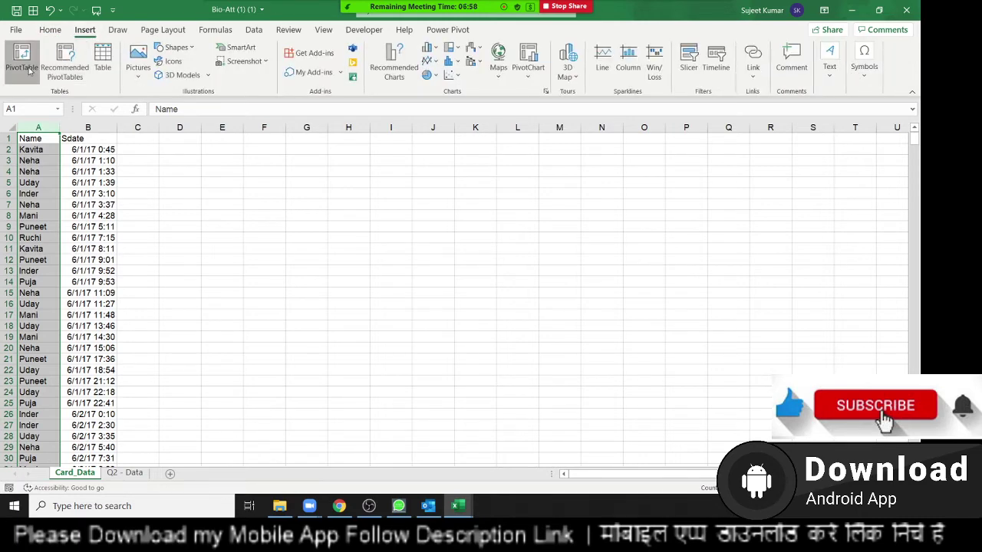
{"action": "key", "text": "Escape"}
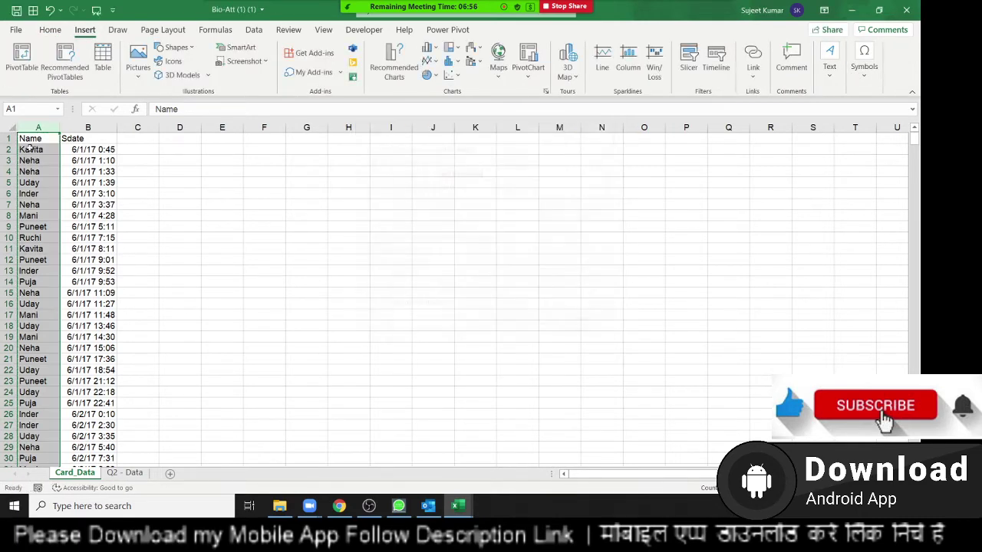
{"action": "left_click", "coordinate": [19, 68]}
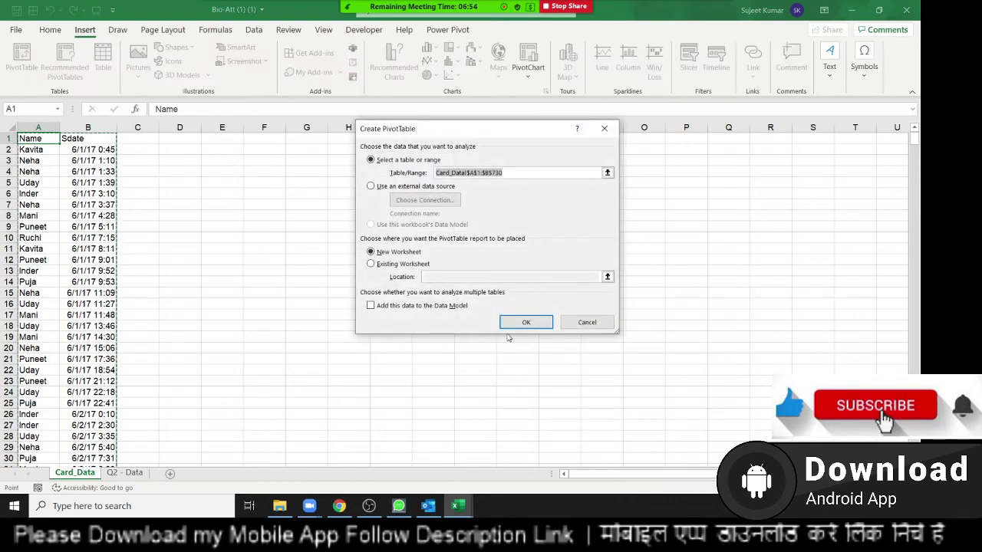
{"action": "left_click", "coordinate": [529, 322]}
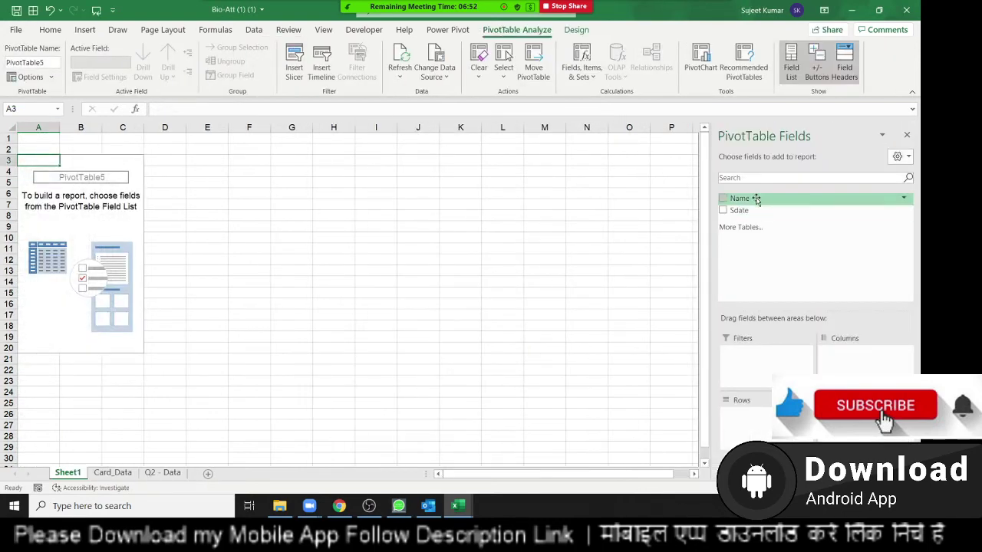
Step: Put Name in rows and Sdate in columns, then ungroup Sdate's automatic grouping
{"action": "left_click_drag", "start_coordinate": [756, 198], "coordinate": [767, 422]}
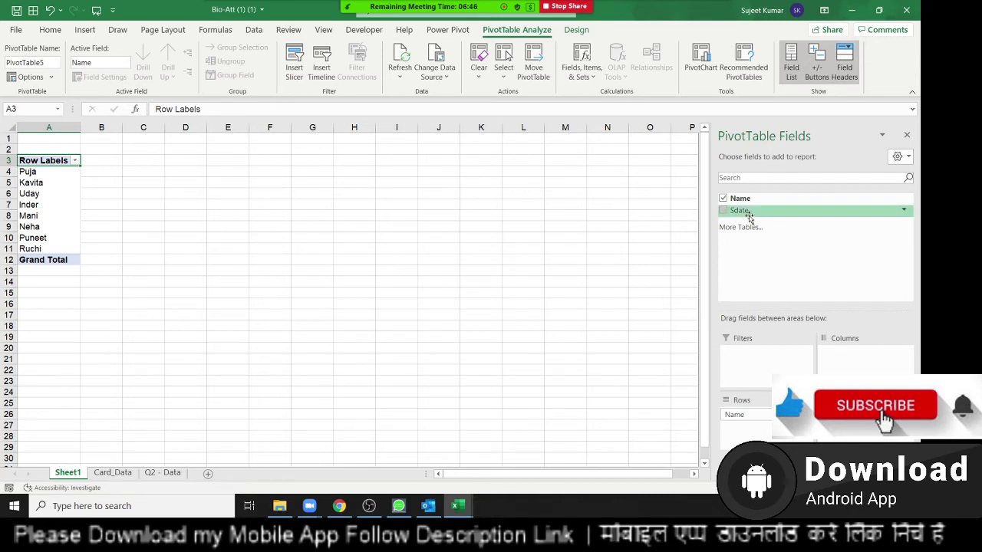
{"action": "left_click_drag", "start_coordinate": [750, 218], "coordinate": [847, 365]}
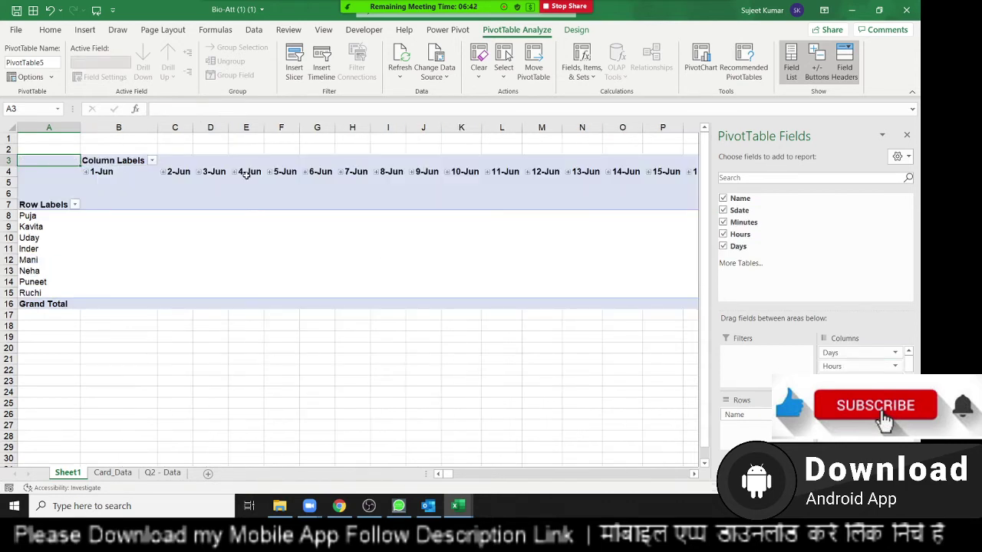
{"action": "left_click", "coordinate": [87, 172]}
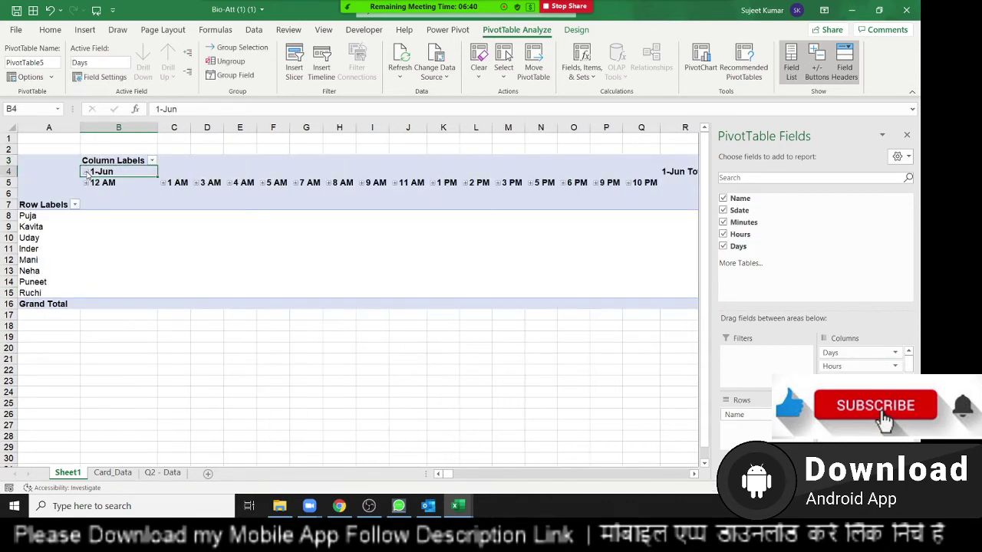
{"action": "left_click", "coordinate": [89, 184]}
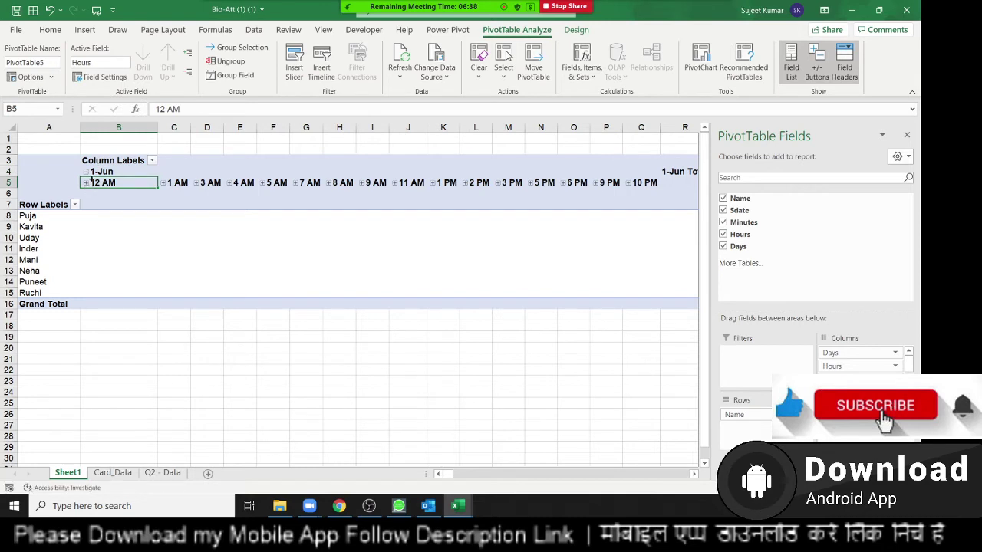
{"action": "right_click", "coordinate": [98, 184]}
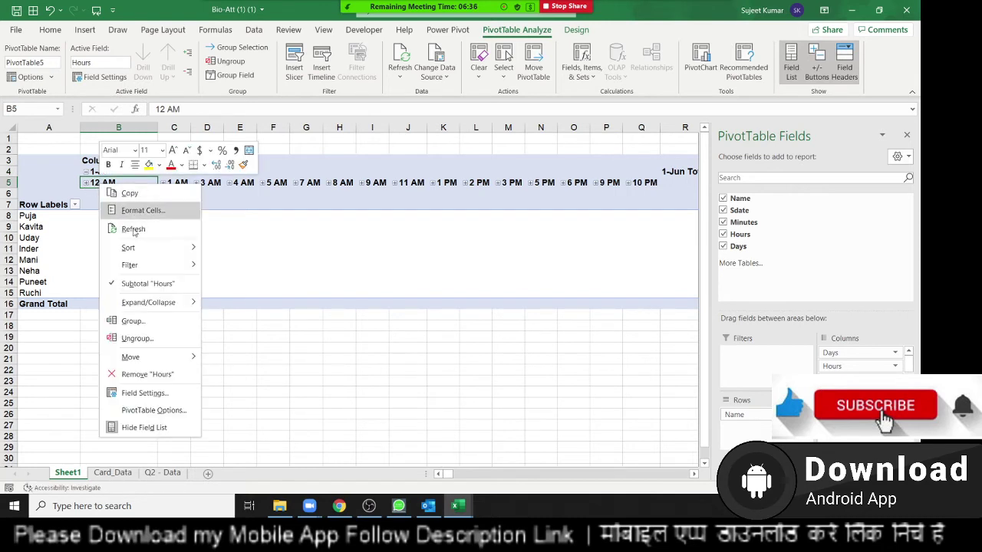
{"action": "left_click", "coordinate": [158, 338]}
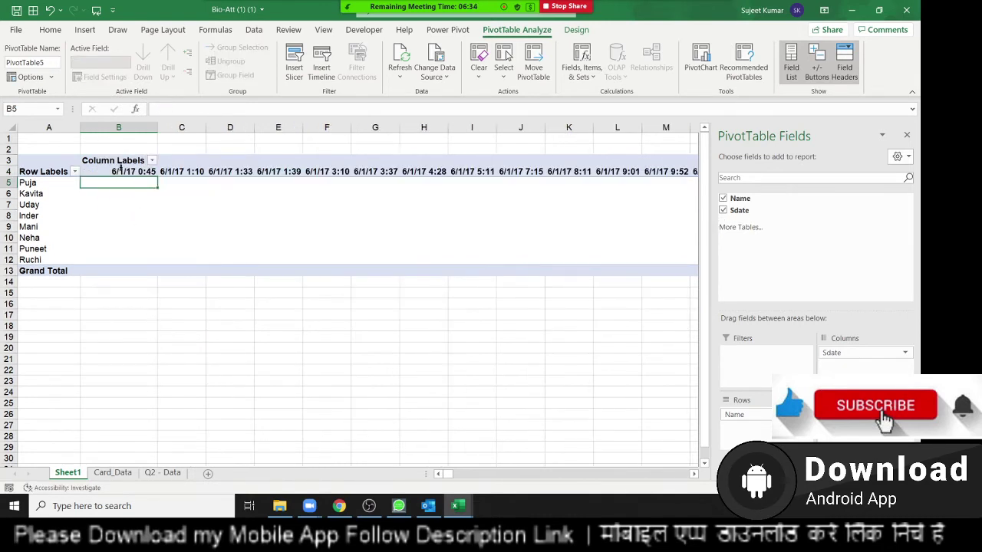
Step: Group the Sdate columns by Days only, giving 1-Jun, 2-Jun and onward
{"action": "left_click", "coordinate": [121, 169]}
{"action": "left_click", "coordinate": [122, 169]}
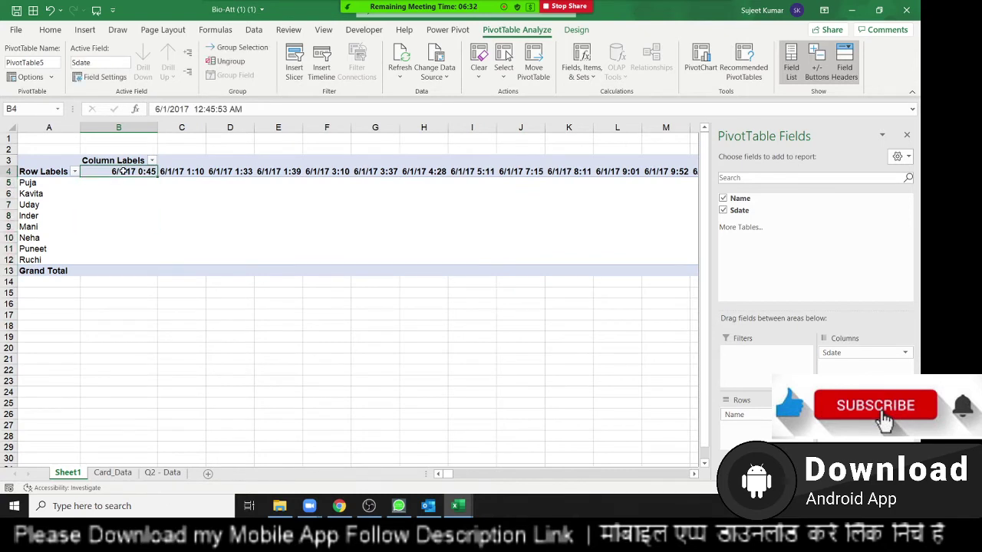
{"action": "right_click", "coordinate": [125, 174]}
{"action": "left_click", "coordinate": [163, 312]}
{"action": "left_click", "coordinate": [112, 321]}
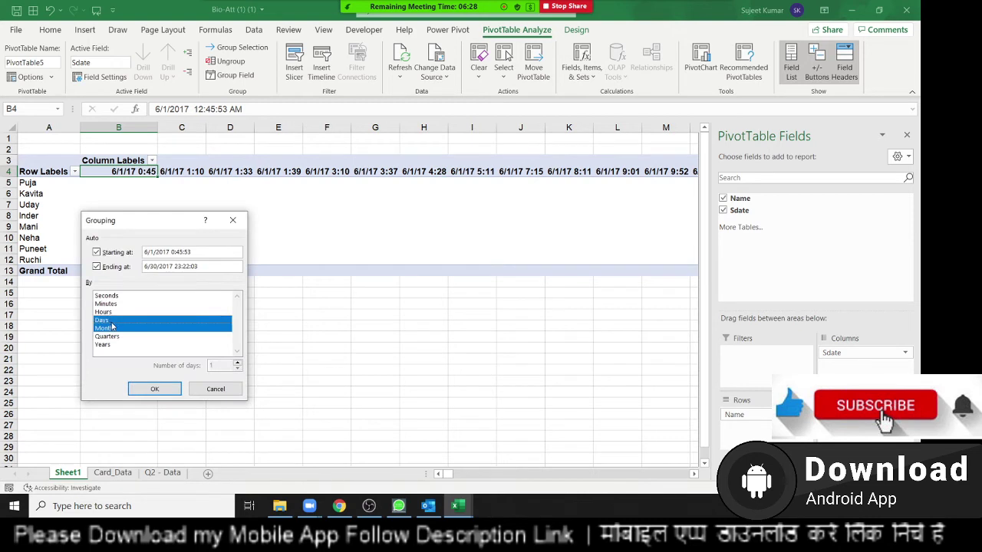
{"action": "left_click", "coordinate": [116, 329]}
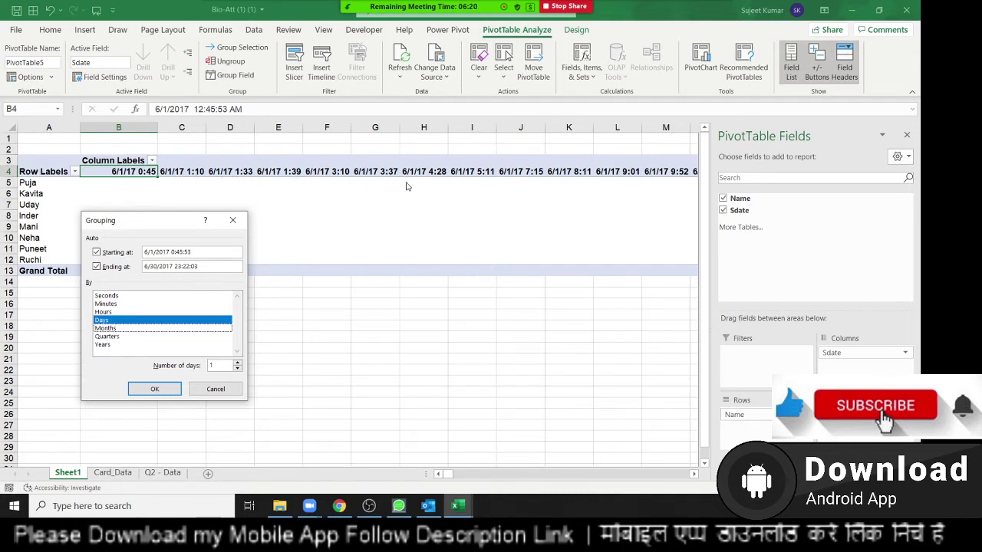
{"action": "left_click", "coordinate": [155, 390]}
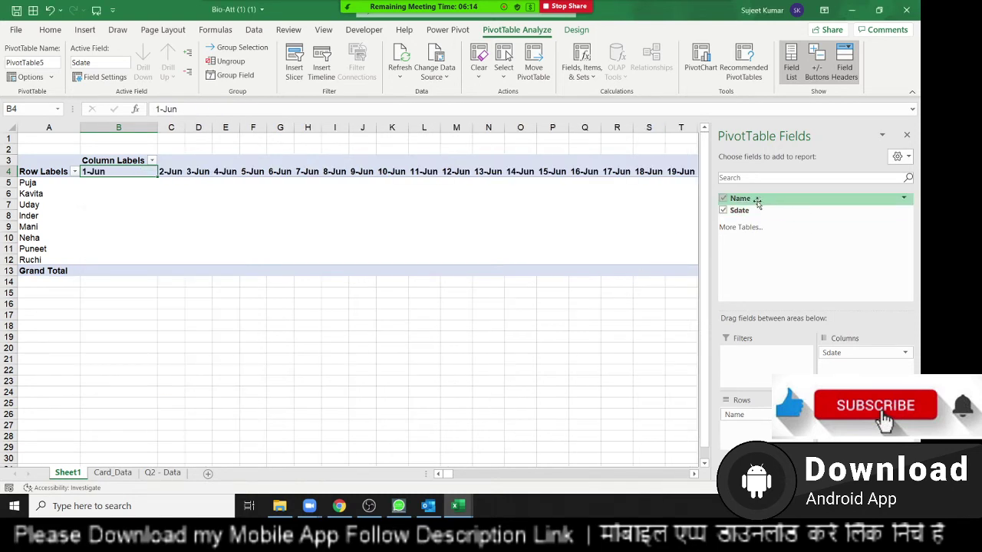
Step: Add Count of Name as the values and check the blank count cells
{"action": "left_click_drag", "start_coordinate": [757, 201], "coordinate": [867, 418]}
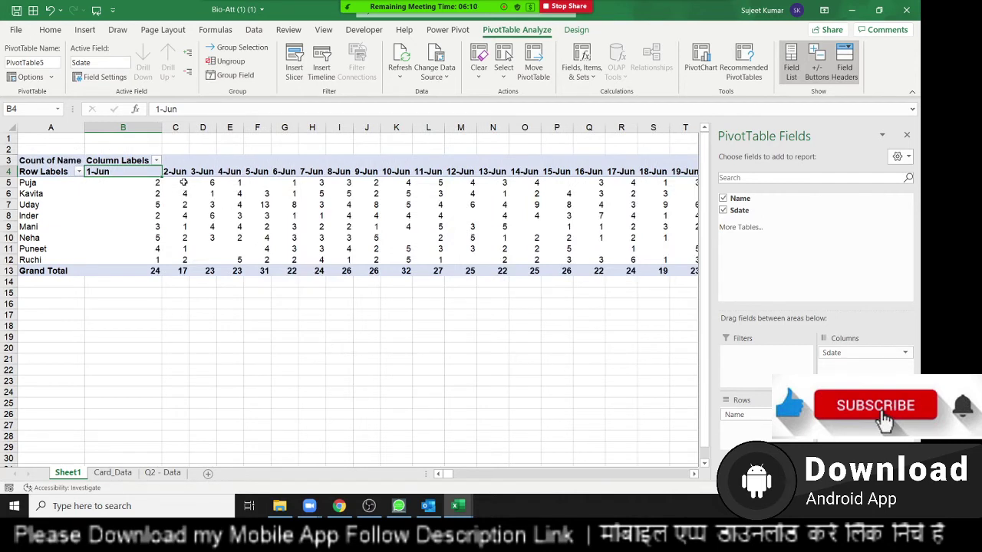
{"action": "left_click_drag", "start_coordinate": [156, 184], "coordinate": [388, 240]}
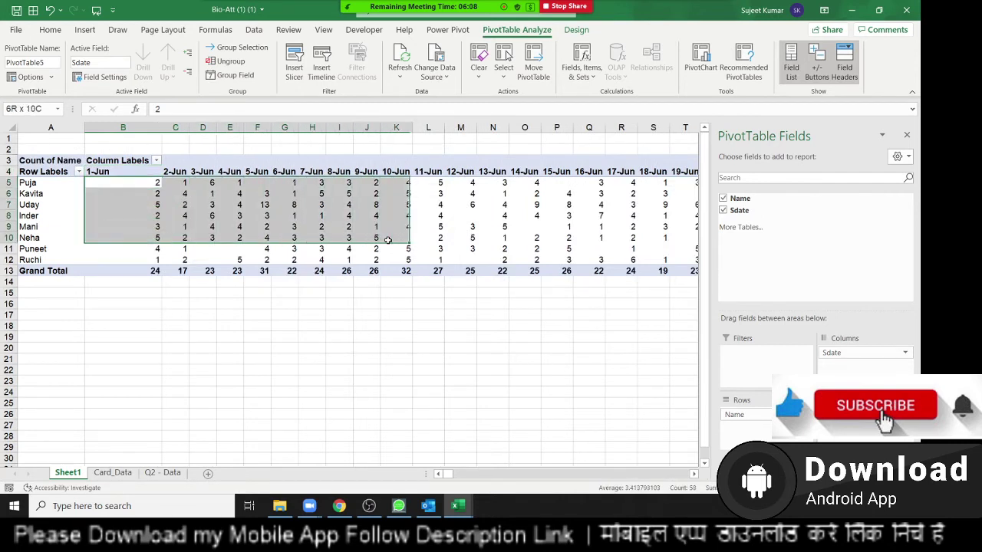
{"action": "left_click_drag", "start_coordinate": [388, 240], "coordinate": [371, 215]}
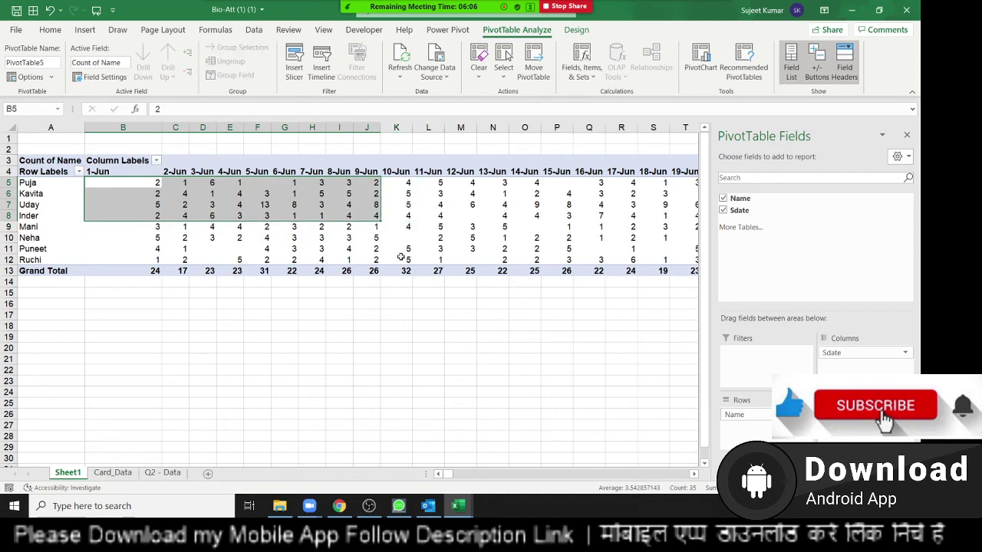
{"action": "left_click", "coordinate": [404, 239]}
{"action": "left_click", "coordinate": [288, 250]}
{"action": "left_click", "coordinate": [242, 247]}
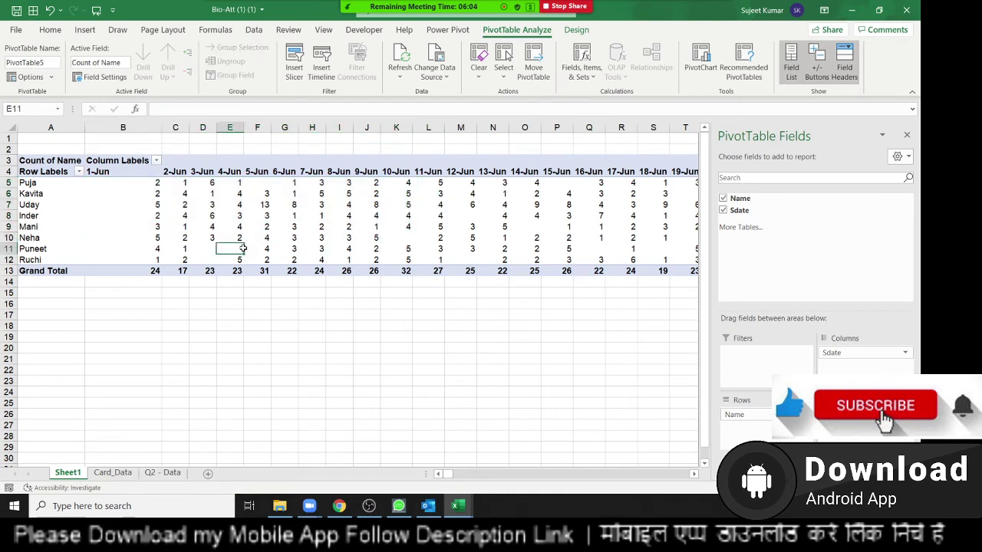
{"action": "left_click", "coordinate": [204, 248]}
{"action": "left_click", "coordinate": [211, 223]}
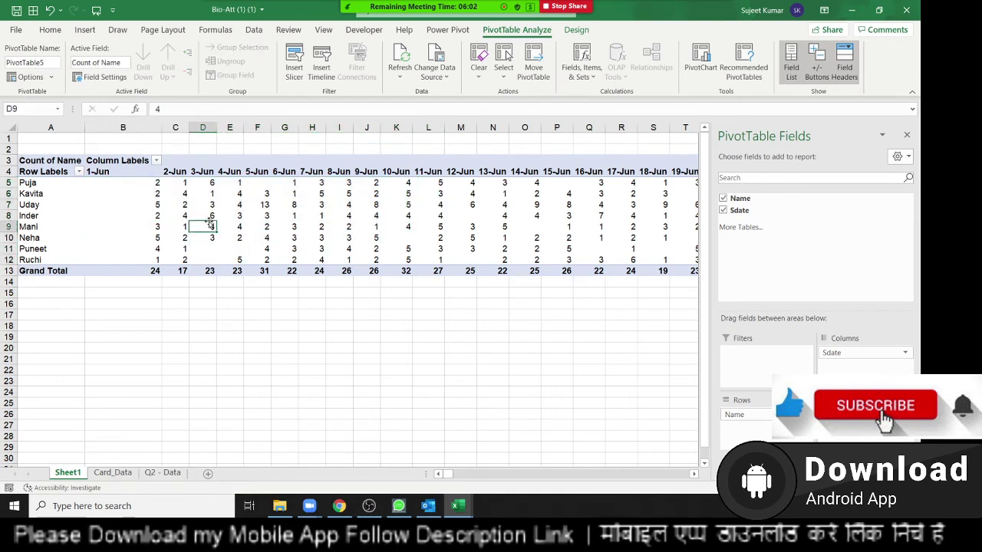
Step: Set PivotTable Options to show 0 for empty cells
{"action": "right_click", "coordinate": [207, 228]}
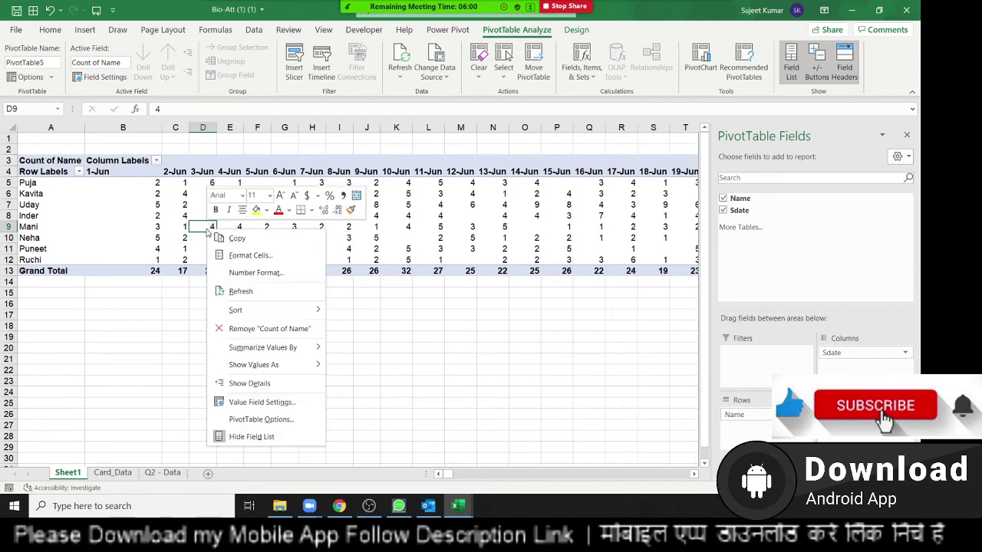
{"action": "left_click", "coordinate": [246, 424]}
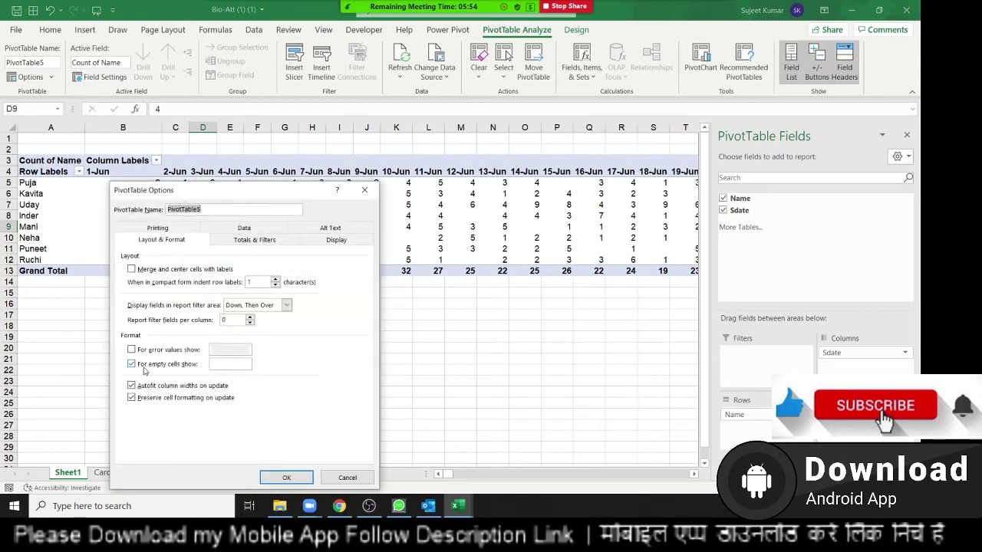
{"action": "left_click", "coordinate": [227, 365]}
{"action": "left_click", "coordinate": [286, 478]}
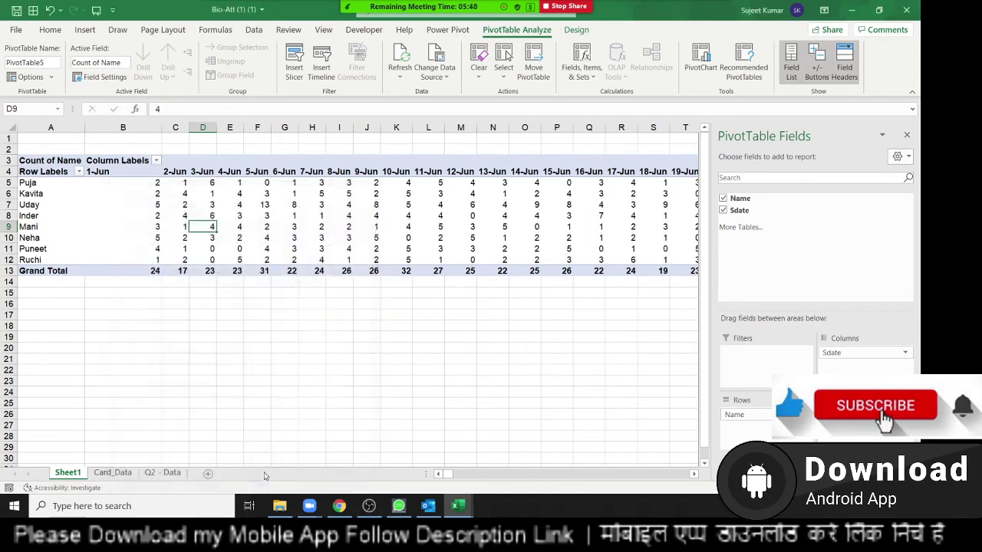
{"action": "left_click", "coordinate": [331, 384]}
Step: Turn off grand totals for both rows and columns in PivotTable Options
{"action": "left_click", "coordinate": [154, 266]}
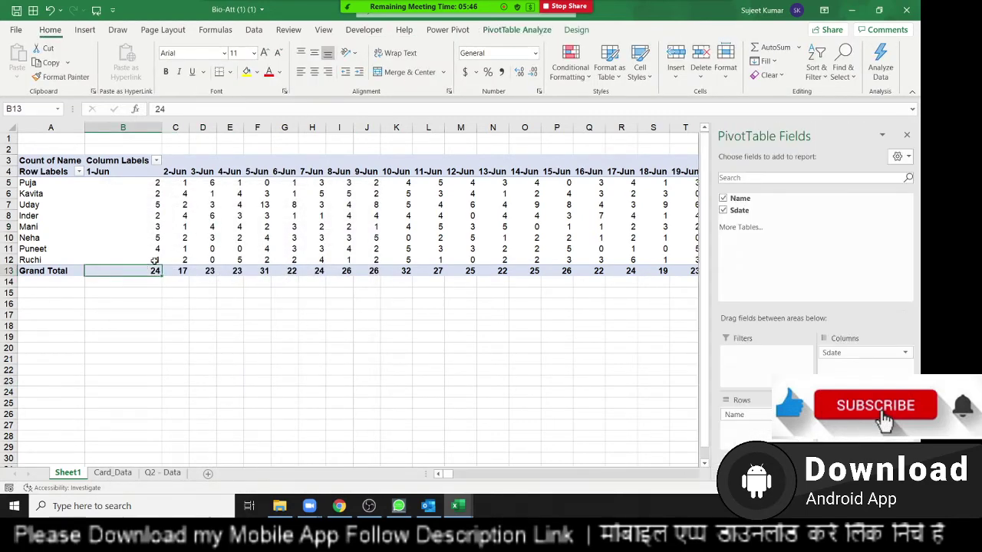
{"action": "right_click", "coordinate": [203, 202]}
{"action": "left_click", "coordinate": [227, 396]}
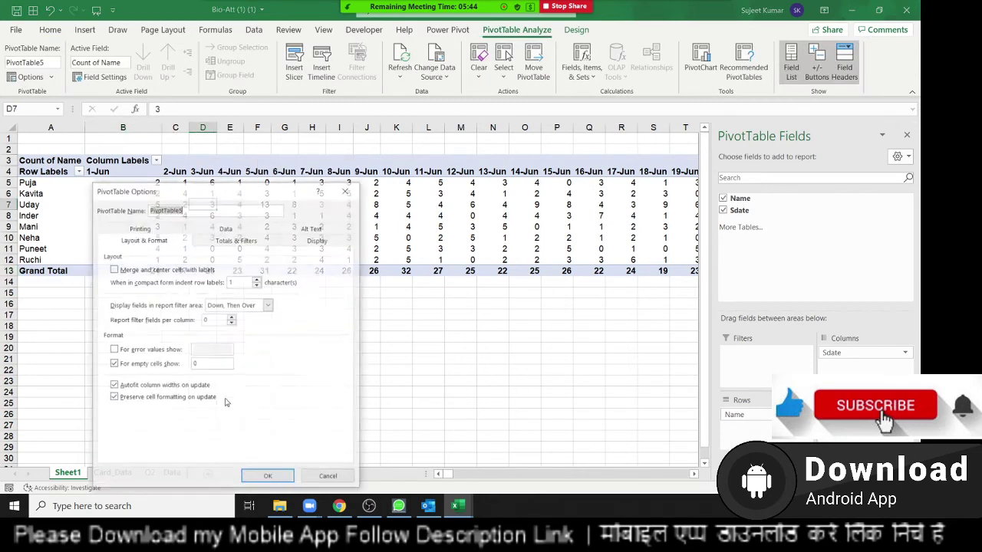
{"action": "left_click", "coordinate": [217, 243]}
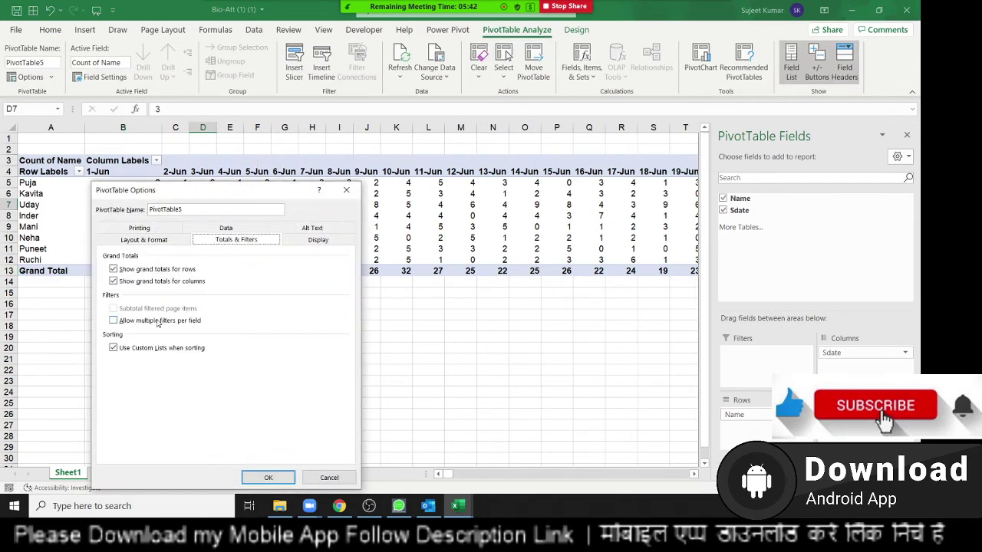
{"action": "left_click", "coordinate": [176, 270]}
{"action": "left_click", "coordinate": [176, 282]}
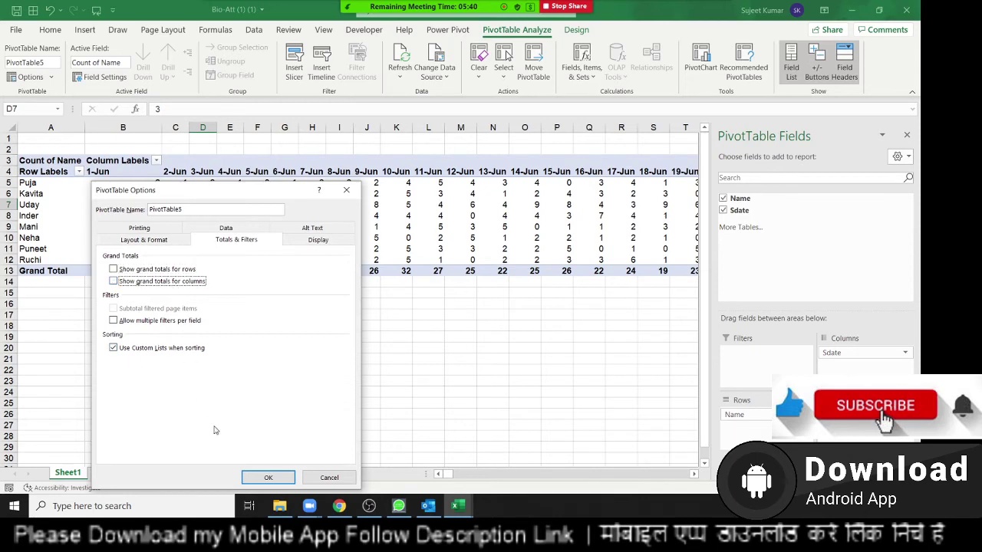
{"action": "left_click", "coordinate": [266, 476]}
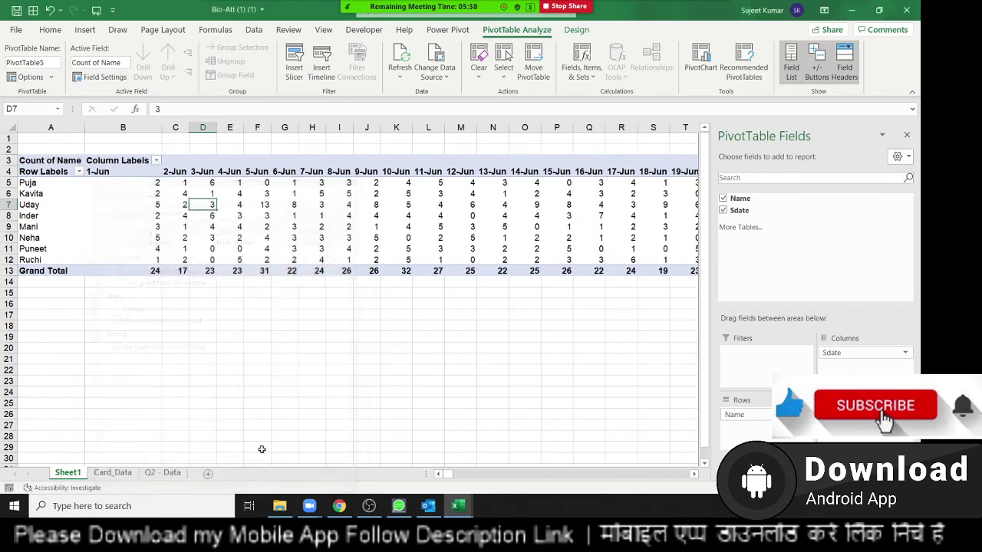
Step: Select all daily count values, B5:AE12, through 30-Jun
{"action": "left_click", "coordinate": [229, 238]}
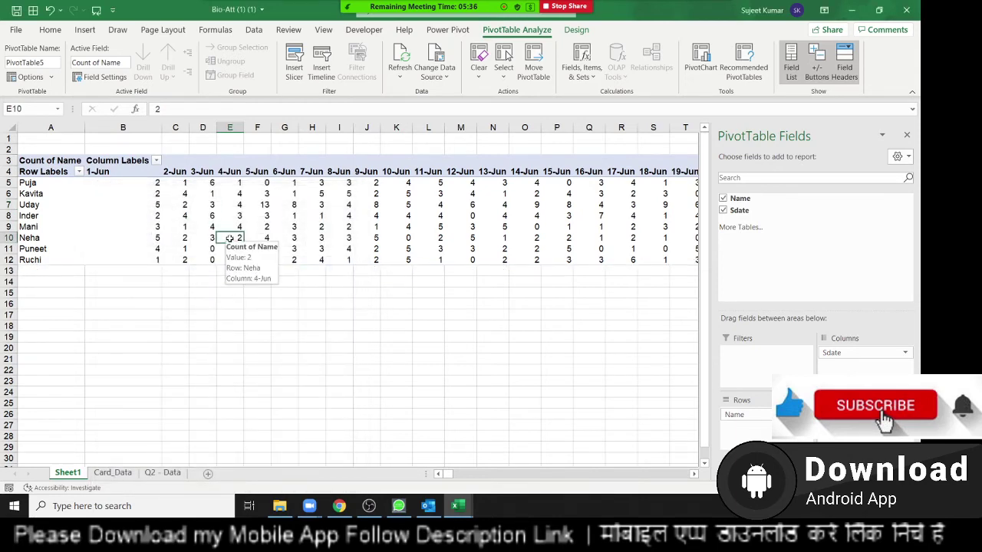
{"action": "key", "text": "ctrl+Right"}
{"action": "key", "text": "Right"}
{"action": "key", "text": "Home"}
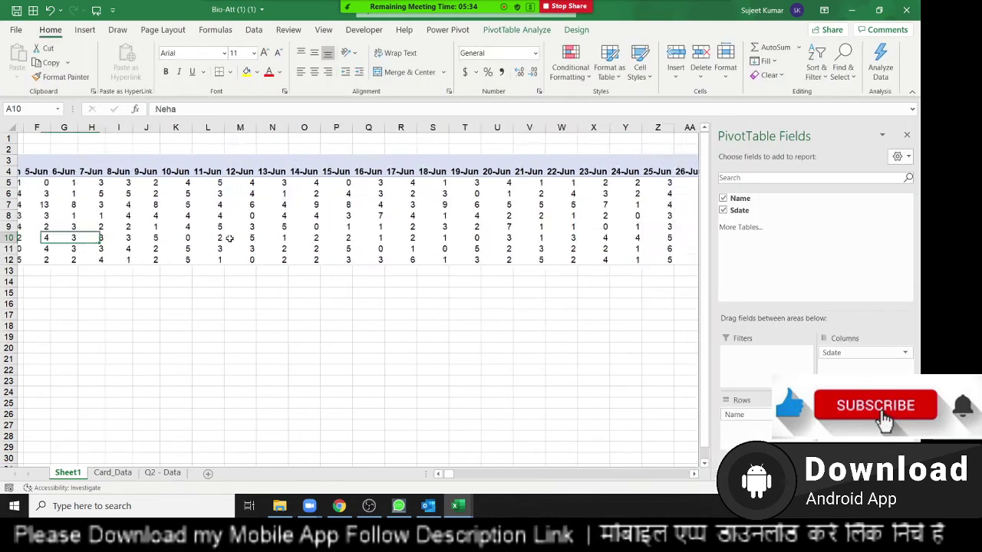
{"action": "key", "text": "Up"}
{"action": "key", "text": "Up"}
{"action": "key", "text": "Up"}
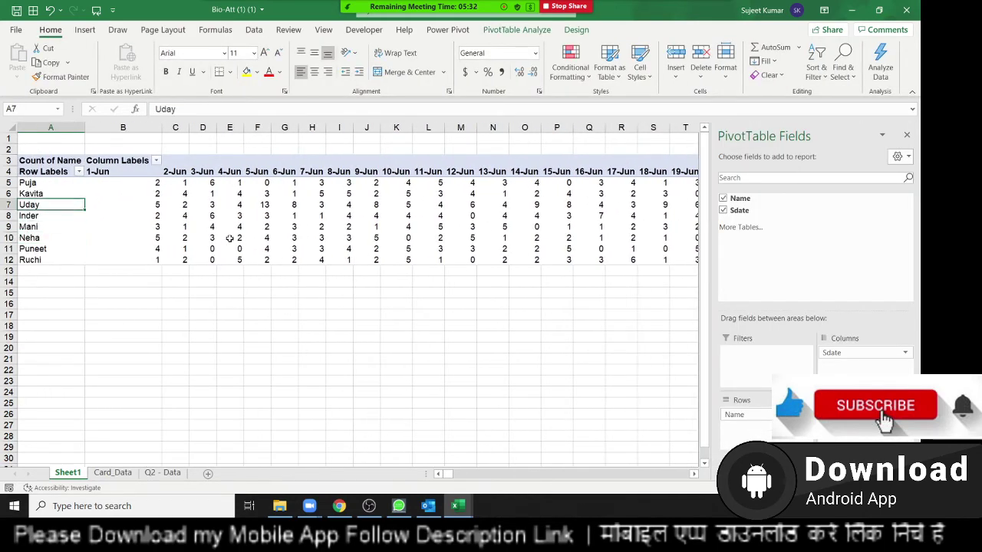
{"action": "key", "text": "Right"}
{"action": "key", "text": "Up"}
{"action": "key", "text": "Up"}
{"action": "key", "text": "ctrl+shift+Right"}
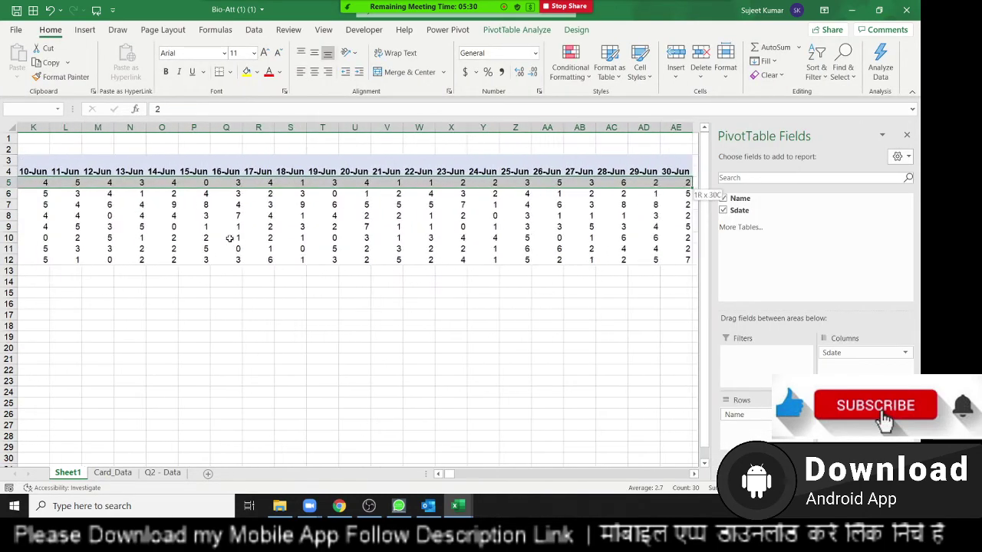
{"action": "key", "text": "shift+Down"}
{"action": "key", "text": "shift+Down"}
{"action": "key", "text": "shift+Down"}
{"action": "key", "text": "shift+Down"}
{"action": "key", "text": "shift+Down"}
{"action": "key", "text": "shift+Down"}
{"action": "key", "text": "shift+Down"}
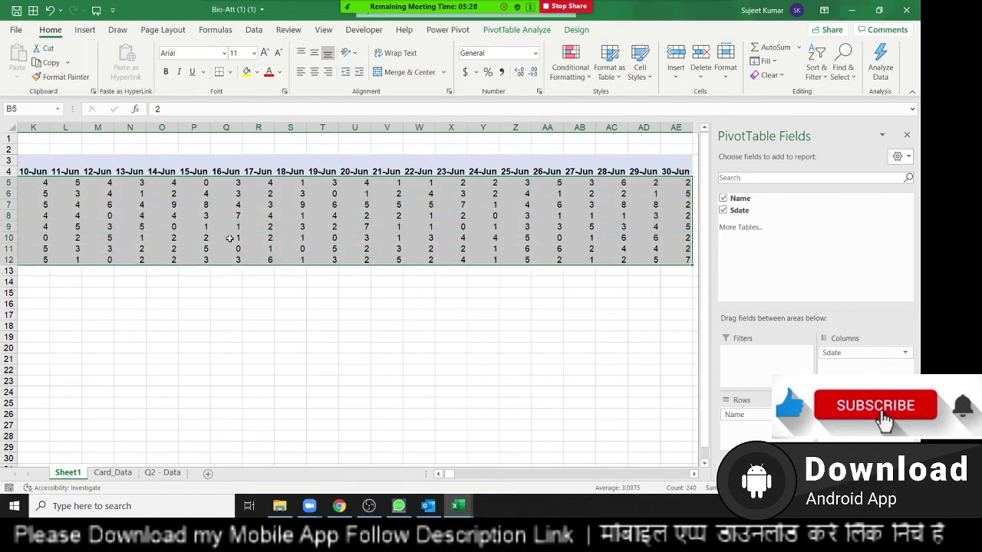
{"action": "scroll", "coordinate": [698, 484], "scroll_direction": "right", "scroll_amount": 2}
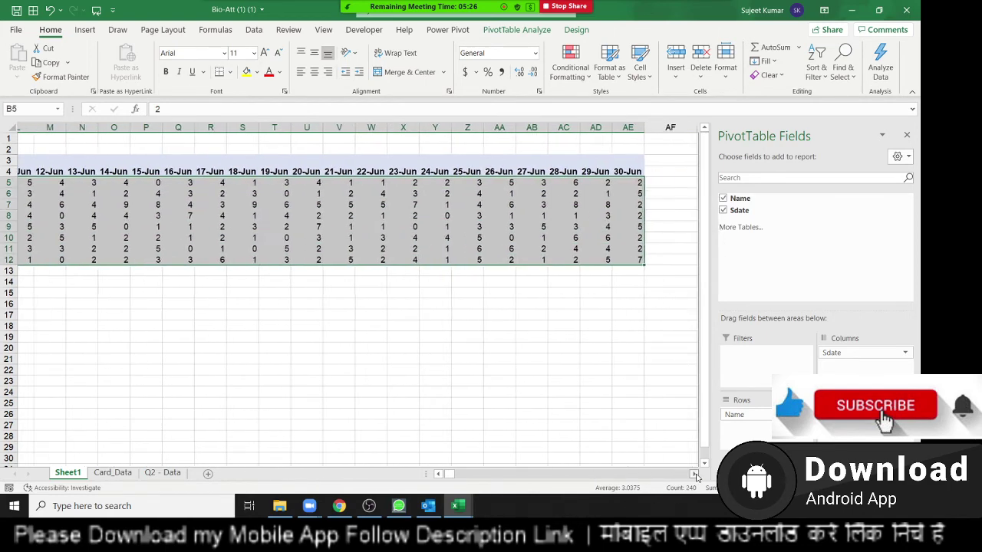
Step: Enter the Custom number format "P"; in Format Cells for the selected counts
{"action": "right_click", "coordinate": [404, 220]}
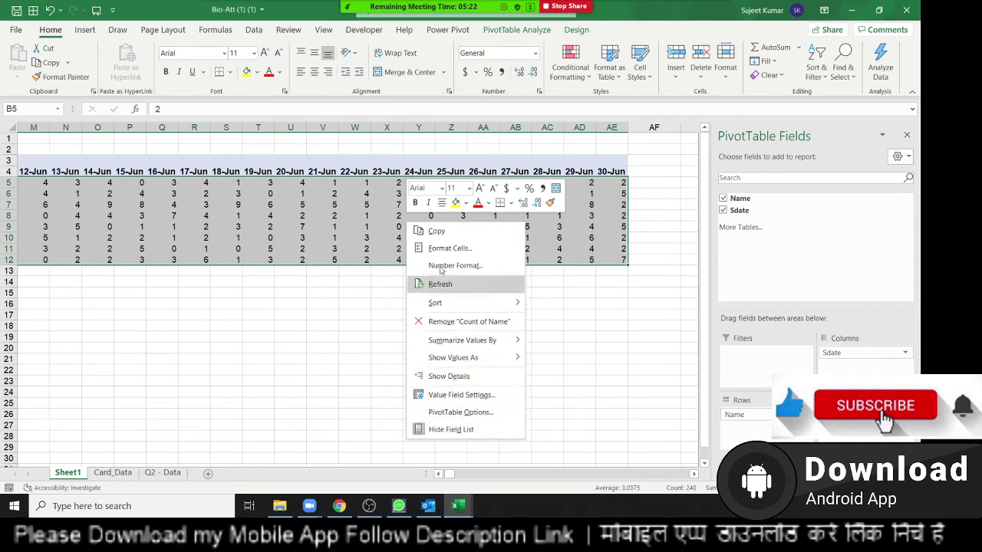
{"action": "key", "text": "Escape"}
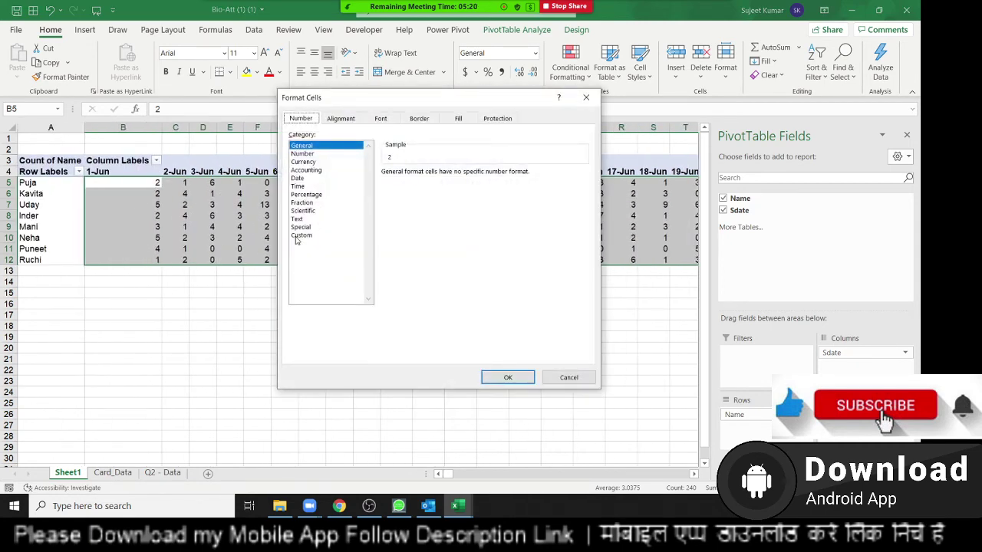
{"action": "left_click", "coordinate": [363, 234]}
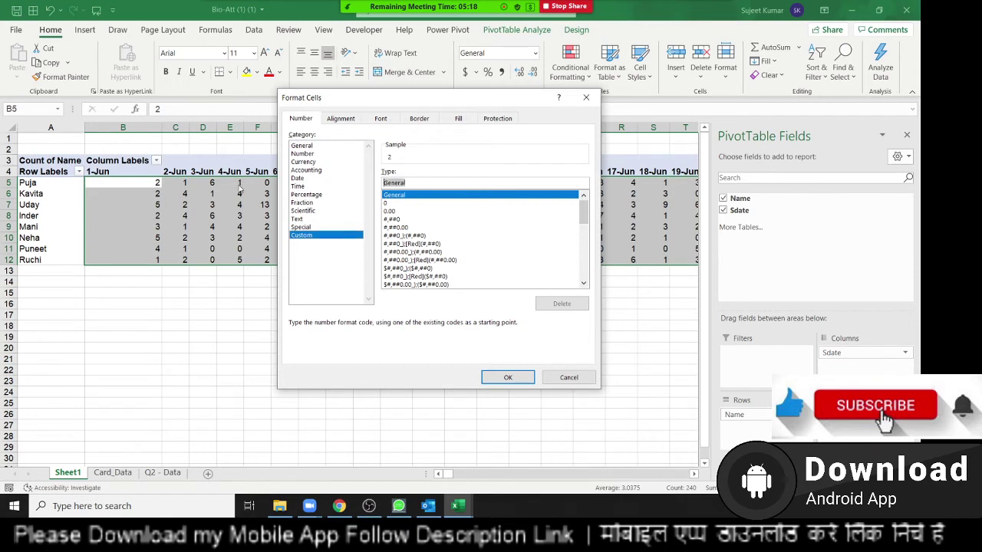
{"action": "type", "text": "["}
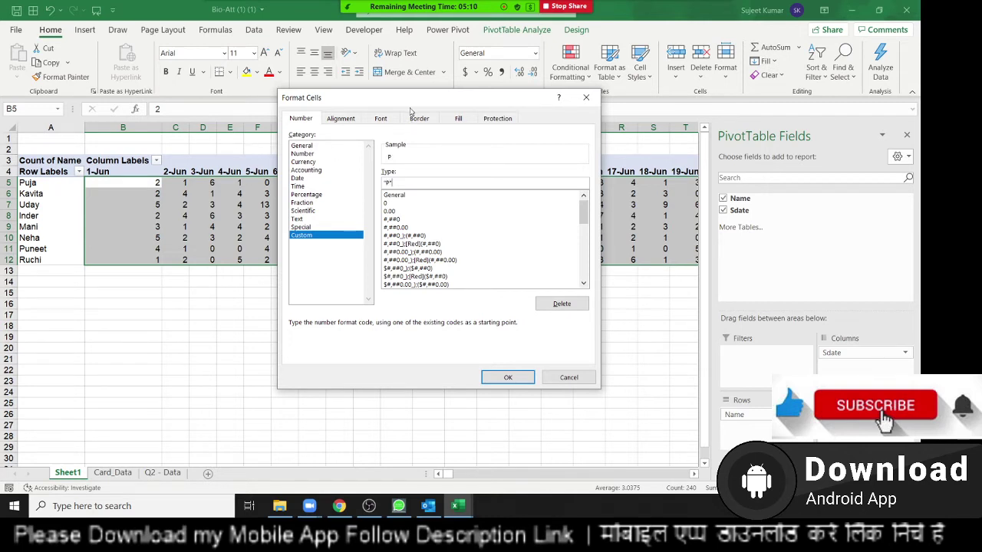
{"action": "left_click_drag", "start_coordinate": [442, 100], "coordinate": [464, 247]}
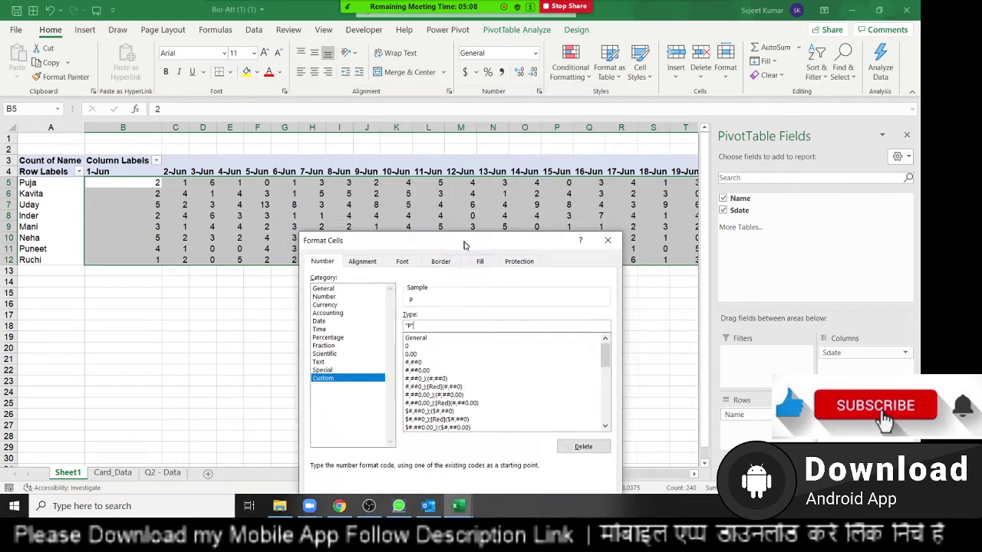
{"action": "type", "text": ";\"A"}
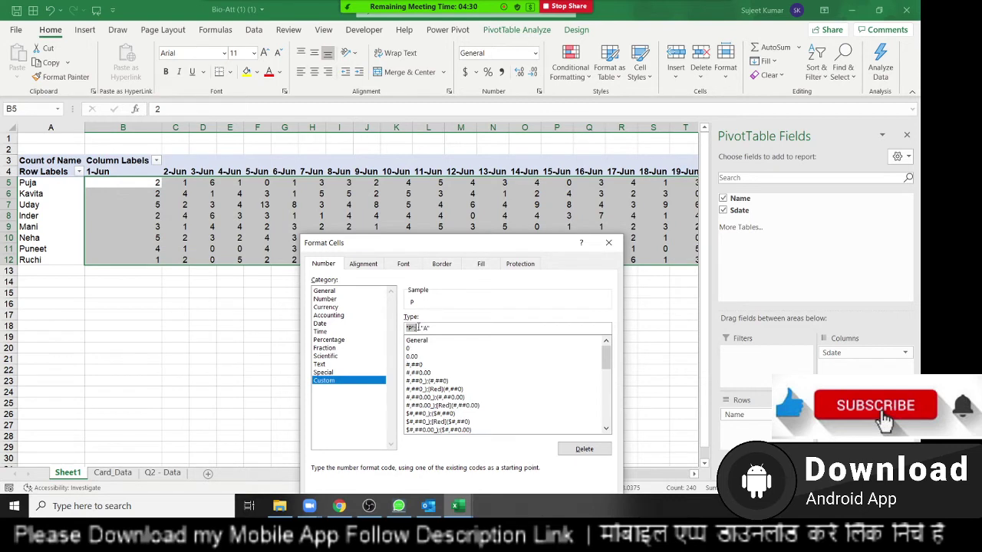
Step: Apply the custom number format "P";;"A" so attendance counts display as P or A
{"action": "left_click", "coordinate": [418, 327]}
{"action": "left_click_drag", "start_coordinate": [459, 242], "coordinate": [376, 146]}
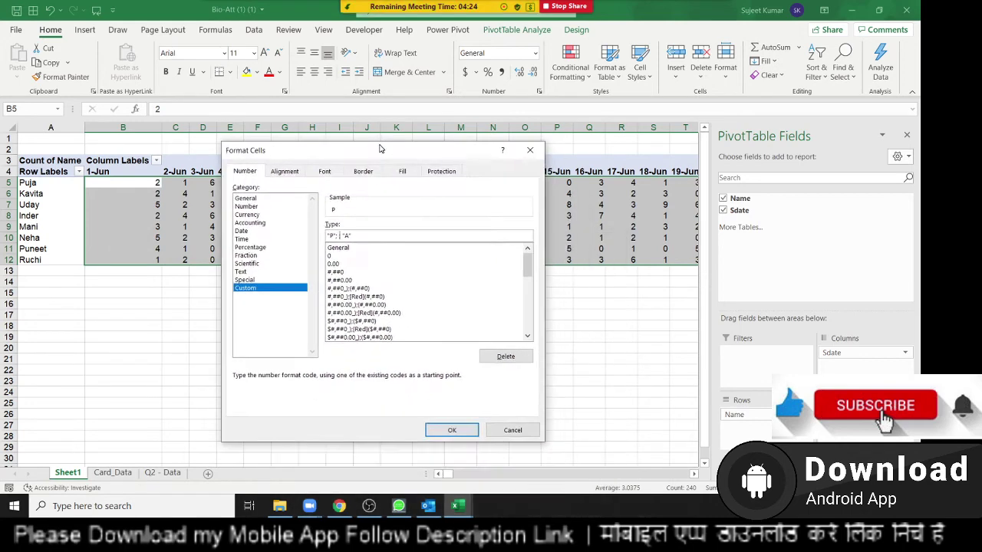
{"action": "left_click", "coordinate": [442, 431]}
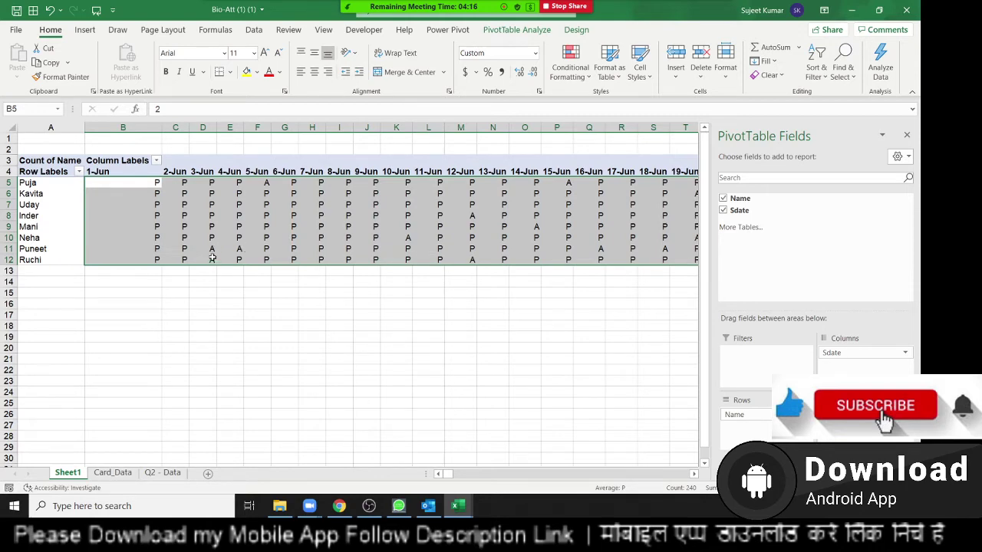
Step: Add [Red] before "A" in the pivot values' custom number format
{"action": "mouse_move", "coordinate": [239, 248]}
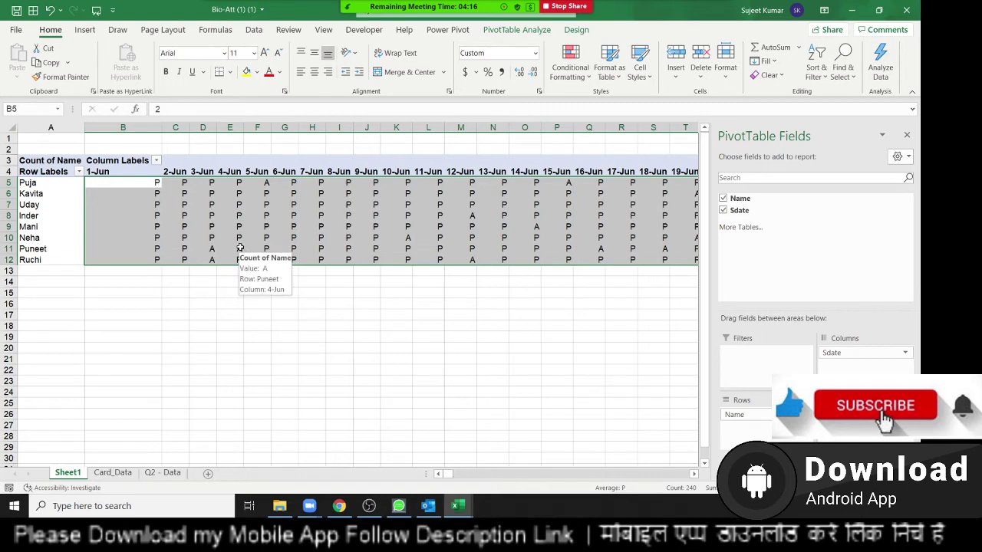
{"action": "right_click", "coordinate": [286, 238]}
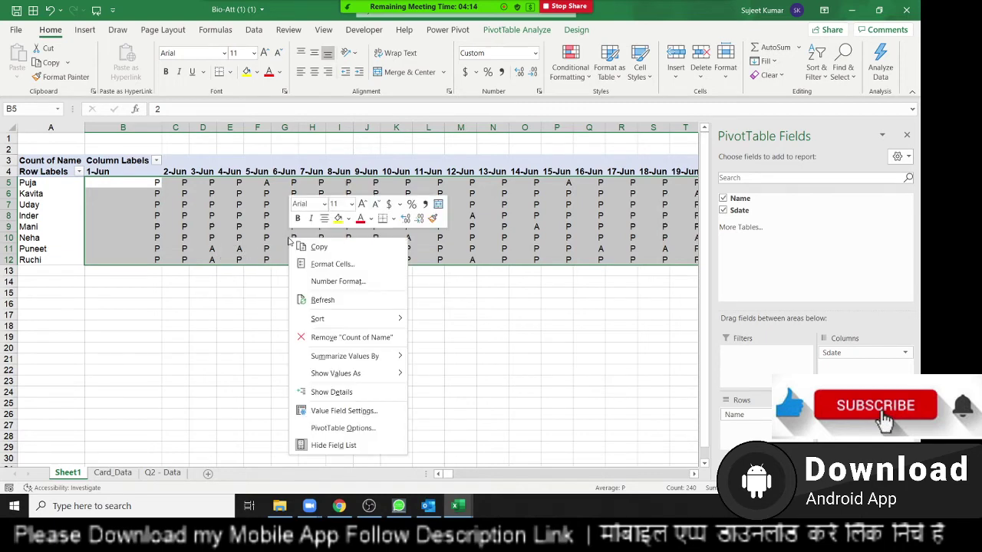
{"action": "left_click", "coordinate": [343, 428]}
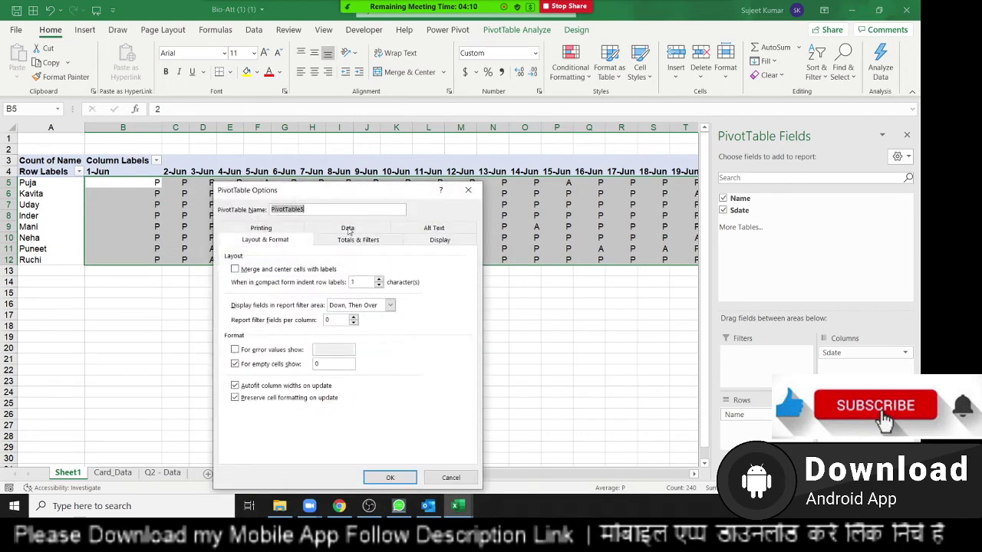
{"action": "key", "text": "Escape"}
{"action": "right_click", "coordinate": [317, 190]}
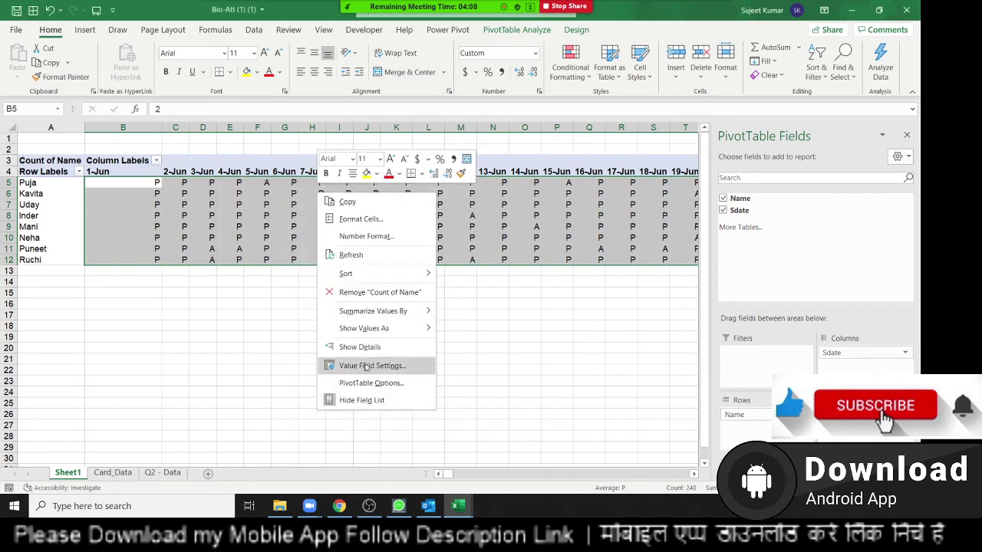
{"action": "mouse_move", "coordinate": [383, 273]}
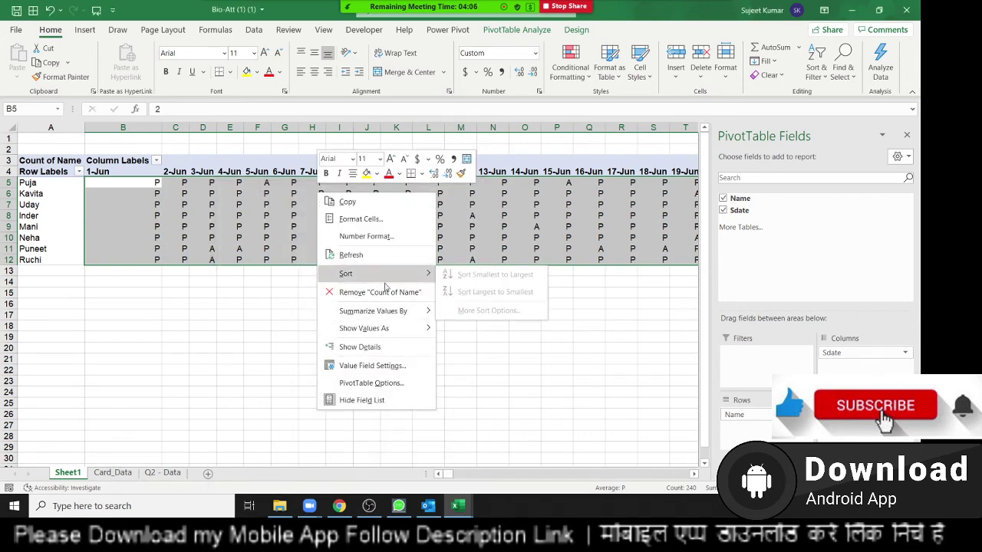
{"action": "left_click", "coordinate": [386, 237]}
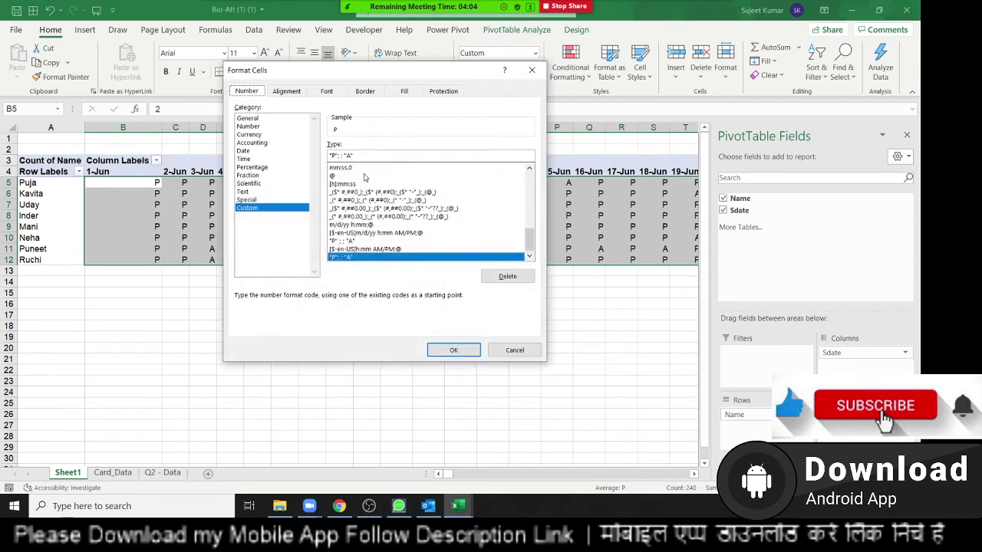
{"action": "left_click", "coordinate": [345, 154]}
{"action": "type", "text": "["}
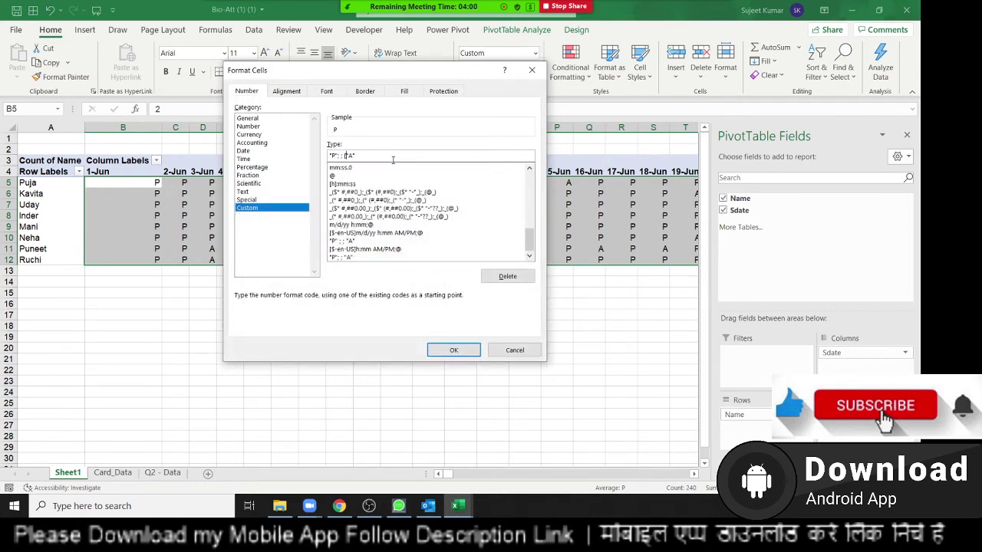
{"action": "type", "text": "red"}
{"action": "left_click", "coordinate": [453, 349]}
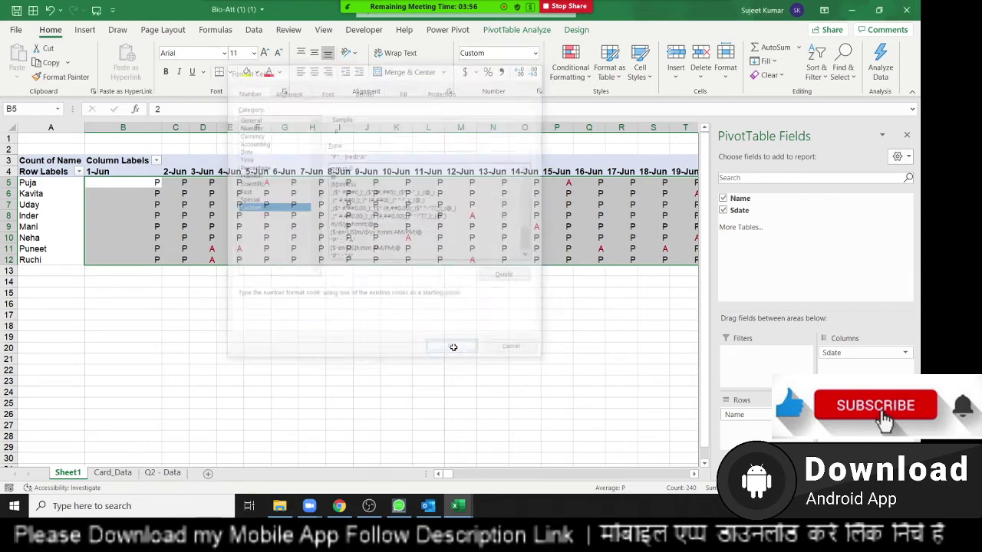
Step: Deselect the pivot and scroll right to check the remaining June columns
{"action": "left_click", "coordinate": [452, 347]}
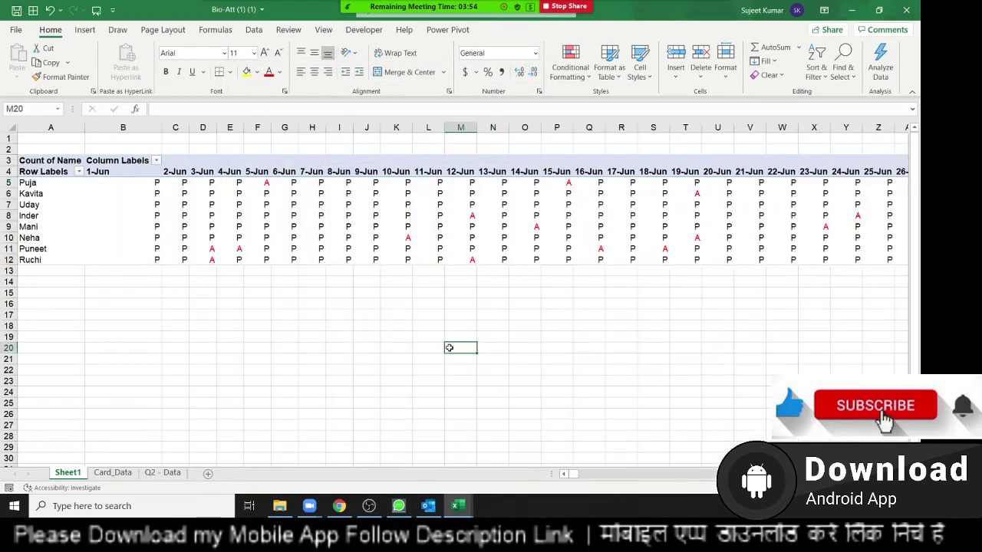
{"action": "left_click", "coordinate": [622, 475]}
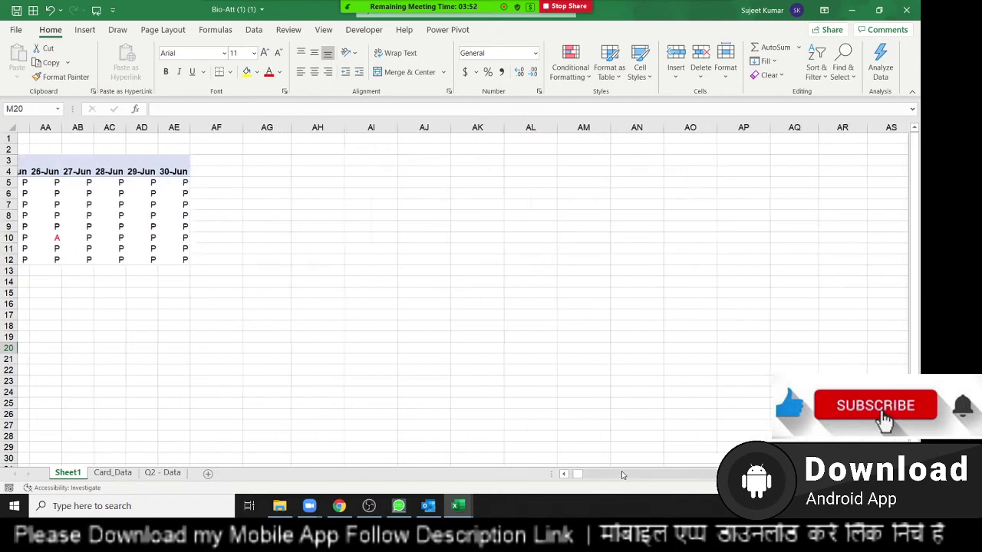
{"action": "scroll", "coordinate": [587, 477], "scroll_direction": "right", "scroll_amount": 10}
{"action": "left_click_drag", "start_coordinate": [581, 475], "coordinate": [568, 475]}
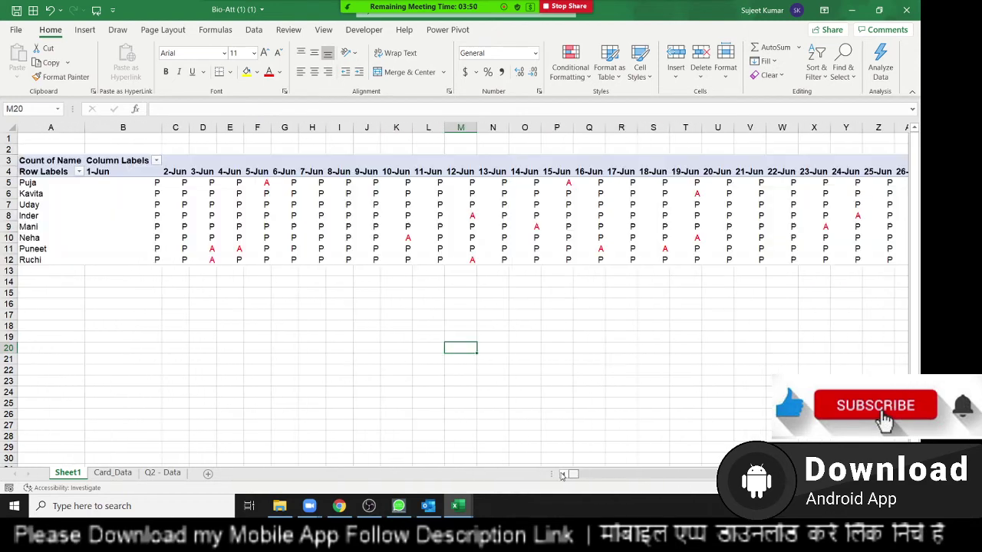
Step: Insert a PivotTable on a new worksheet from the Q2 - Data Name, IN and OUT table
{"action": "left_click", "coordinate": [171, 473]}
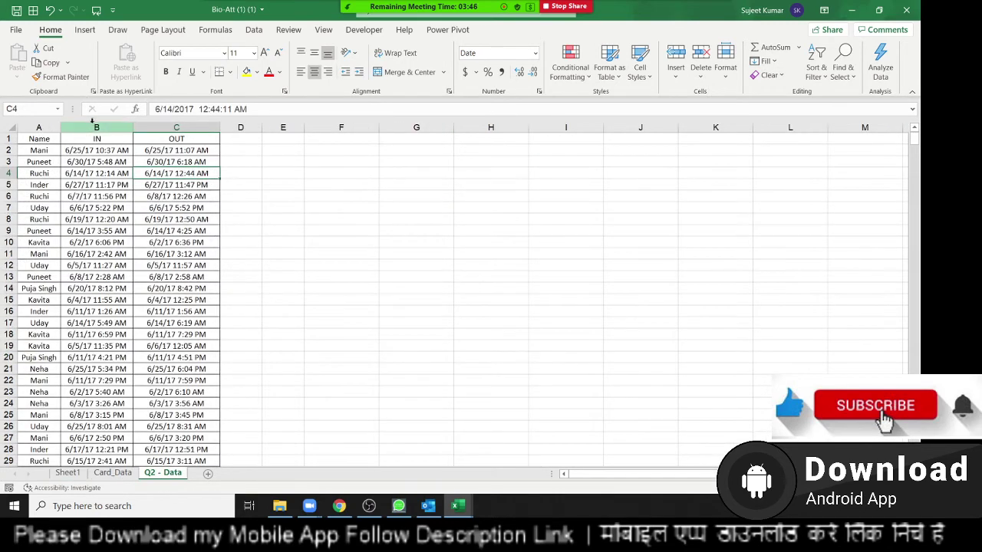
{"action": "left_click_drag", "start_coordinate": [93, 127], "coordinate": [177, 127]}
{"action": "left_click", "coordinate": [177, 127]}
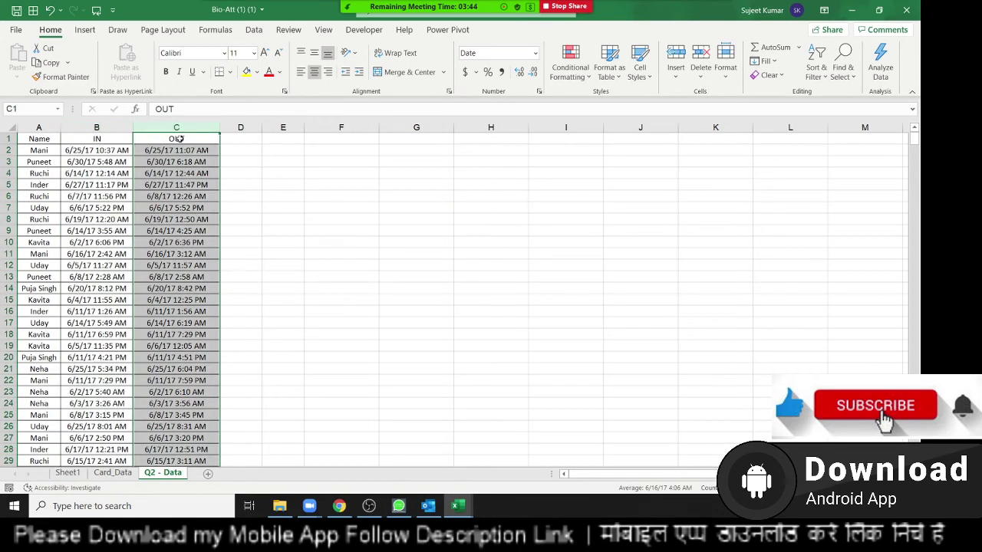
{"action": "left_click", "coordinate": [186, 186]}
{"action": "left_click", "coordinate": [351, 183]}
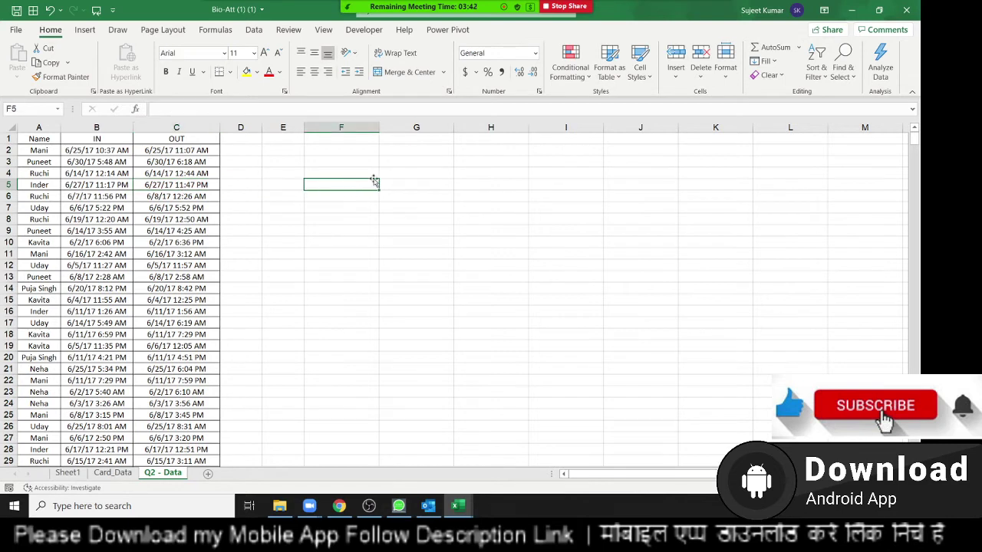
{"action": "left_click", "coordinate": [421, 187]}
{"action": "left_click", "coordinate": [470, 185]}
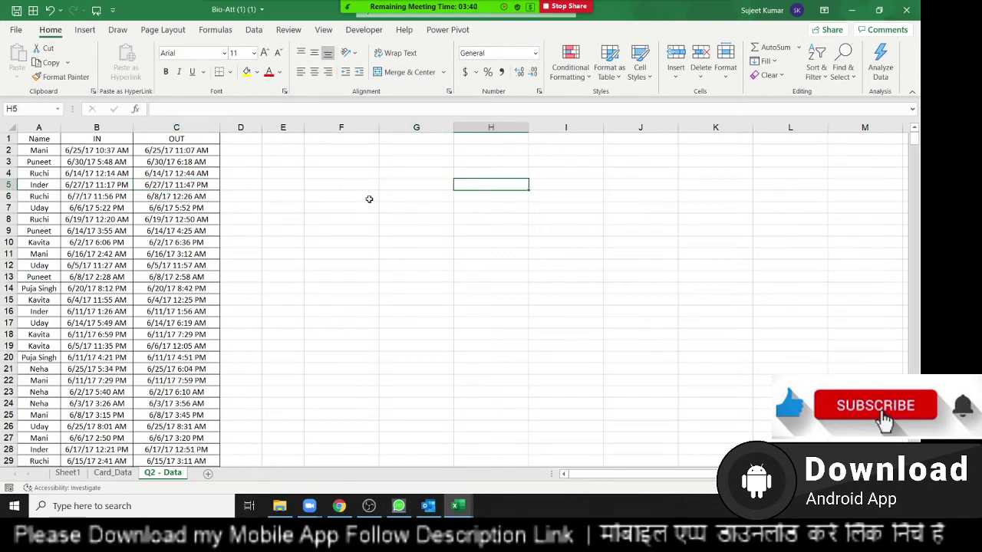
{"action": "left_click", "coordinate": [33, 137]}
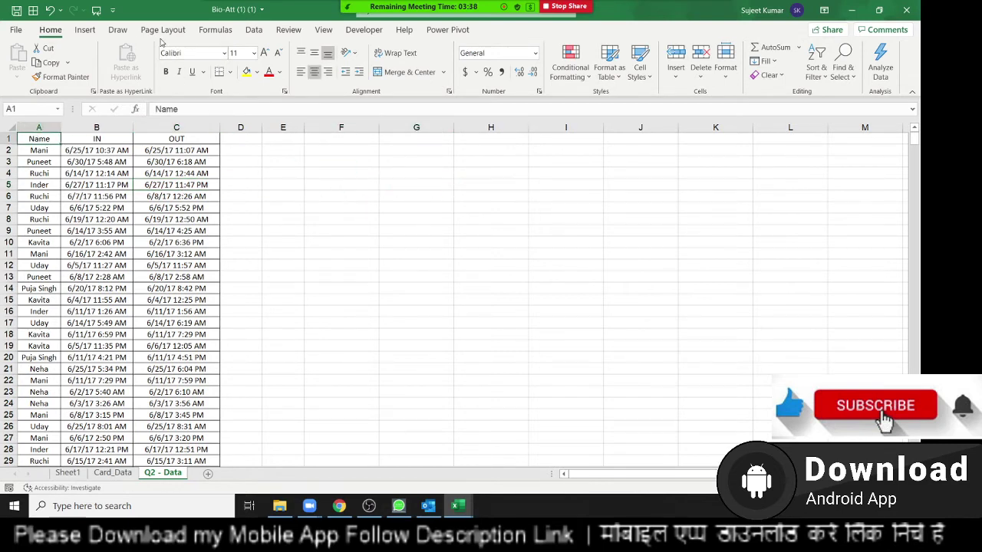
{"action": "left_click", "coordinate": [85, 29]}
{"action": "left_click", "coordinate": [21, 61]}
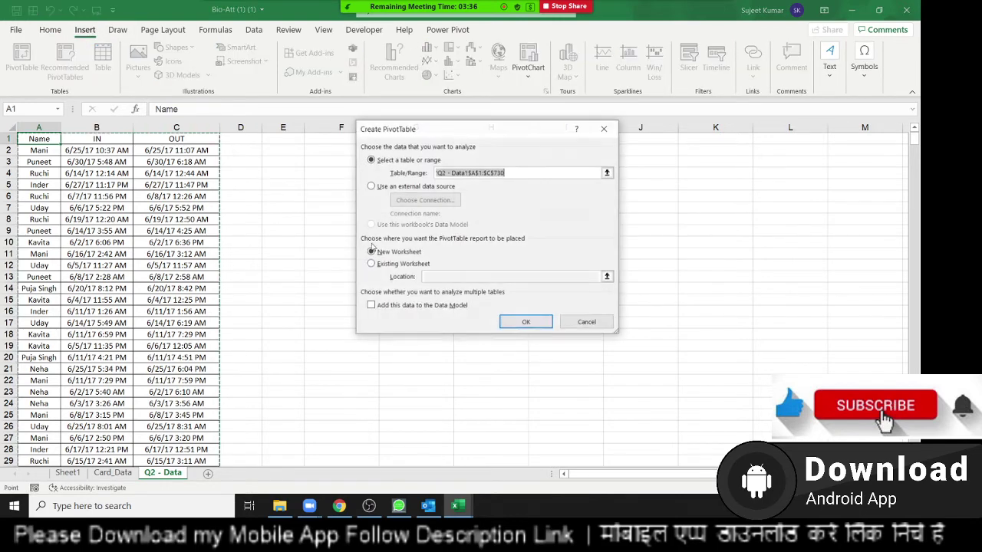
{"action": "left_click", "coordinate": [525, 321]}
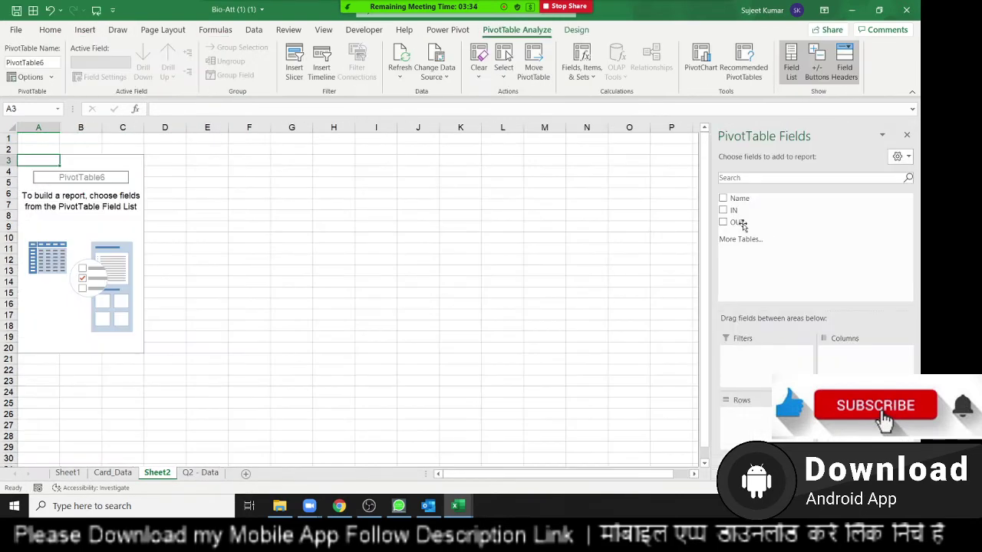
Step: Put Name in Rows and IN in Columns, grouping the dates by Days only
{"action": "left_click", "coordinate": [738, 198]}
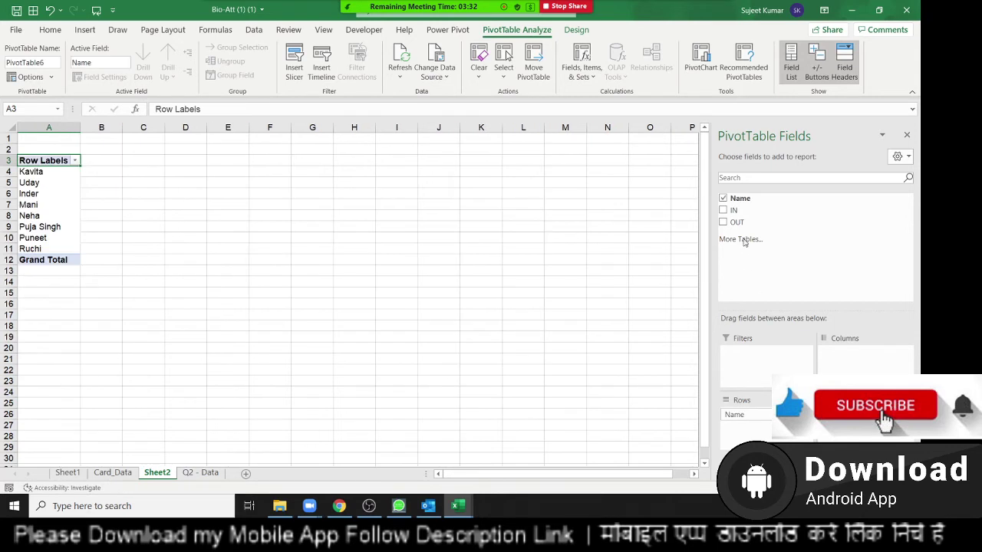
{"action": "left_click_drag", "start_coordinate": [735, 210], "coordinate": [841, 357]}
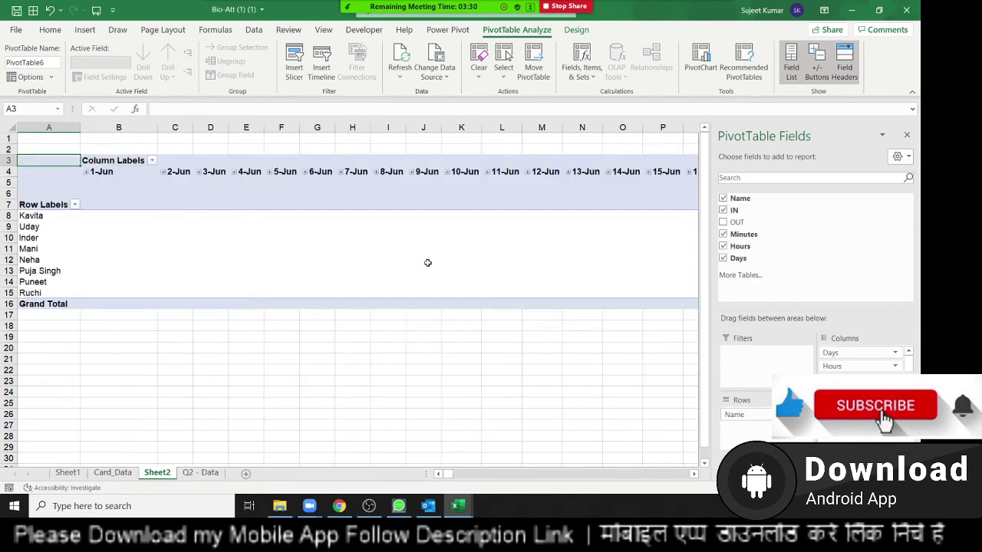
{"action": "right_click", "coordinate": [239, 172]}
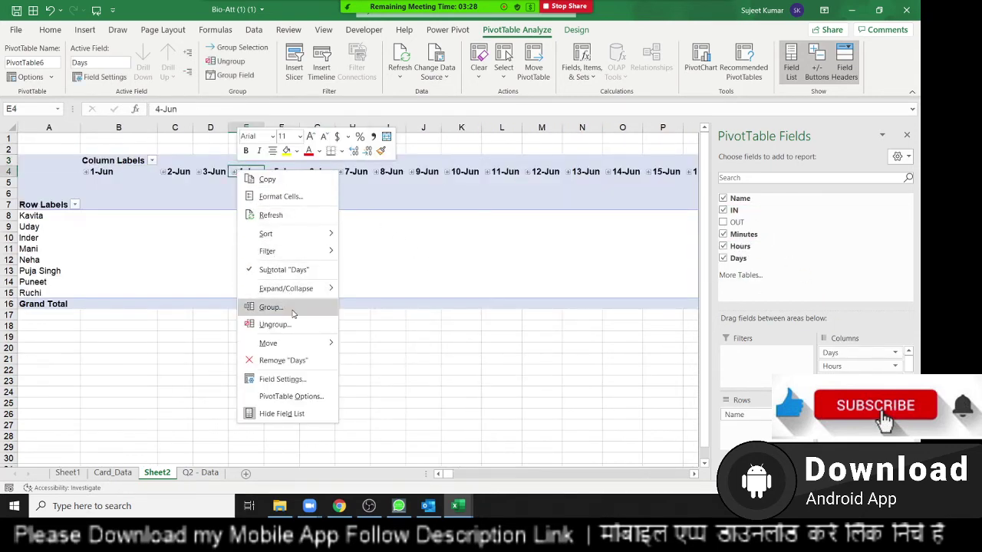
{"action": "left_click", "coordinate": [292, 309]}
{"action": "left_click", "coordinate": [236, 291]}
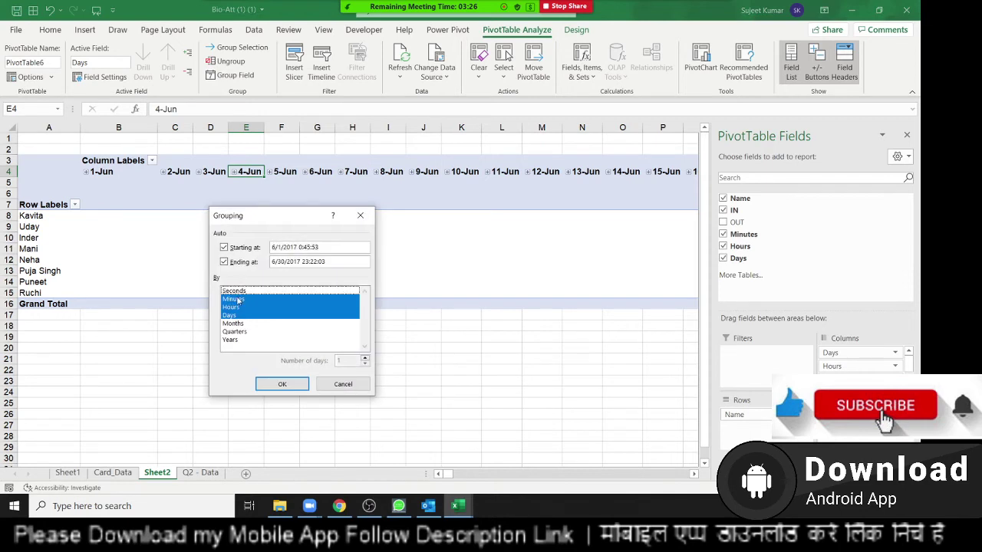
{"action": "left_click", "coordinate": [237, 300]}
{"action": "left_click", "coordinate": [238, 315]}
{"action": "left_click", "coordinate": [238, 308]}
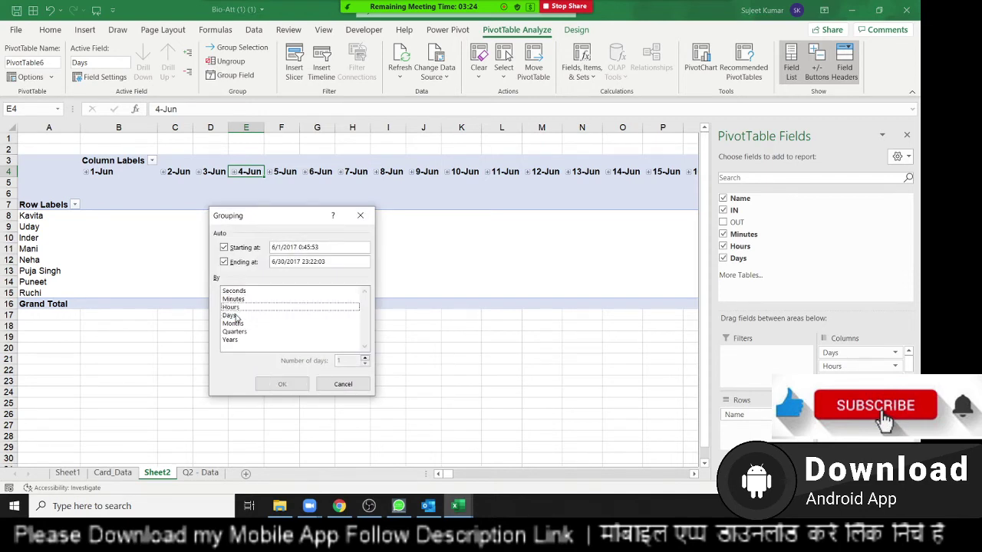
{"action": "left_click", "coordinate": [238, 315]}
{"action": "left_click", "coordinate": [285, 384]}
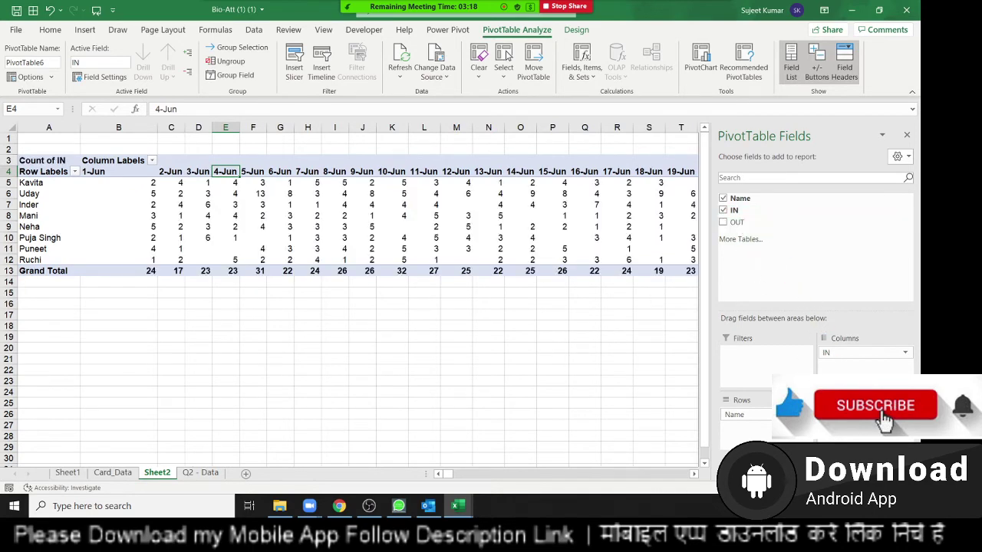
Step: Summarize the IN value field by Min instead of Count
{"action": "left_click", "coordinate": [905, 352]}
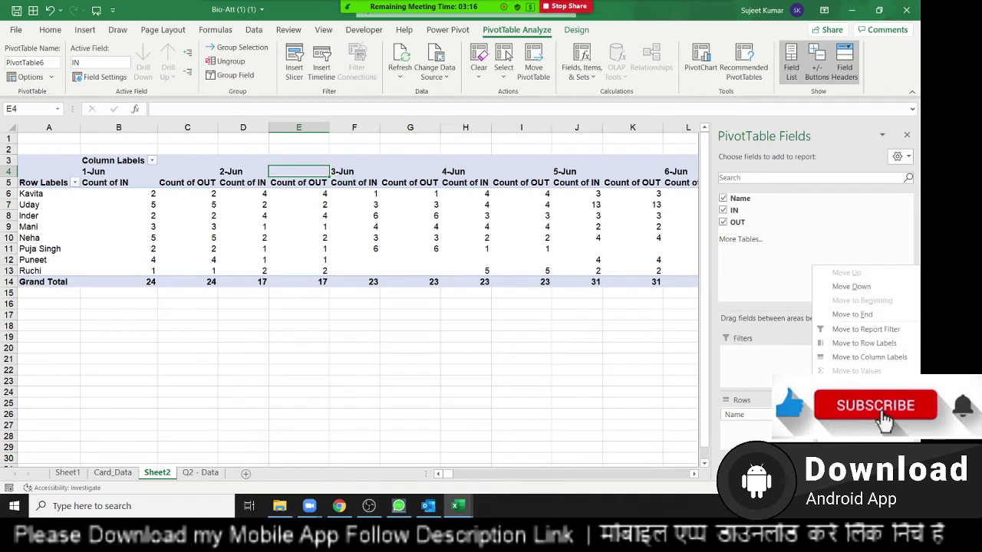
{"action": "left_click", "coordinate": [859, 405]}
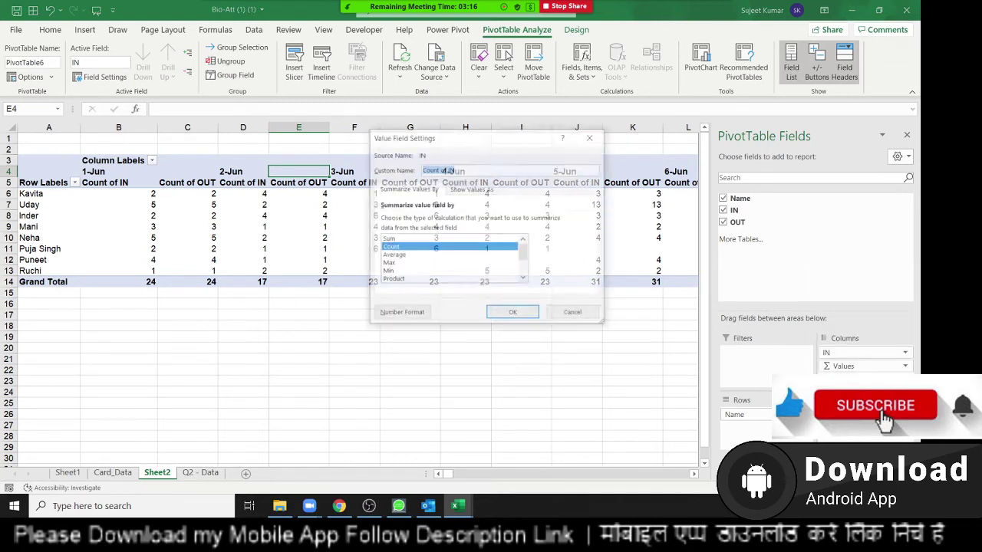
{"action": "left_click", "coordinate": [391, 272]}
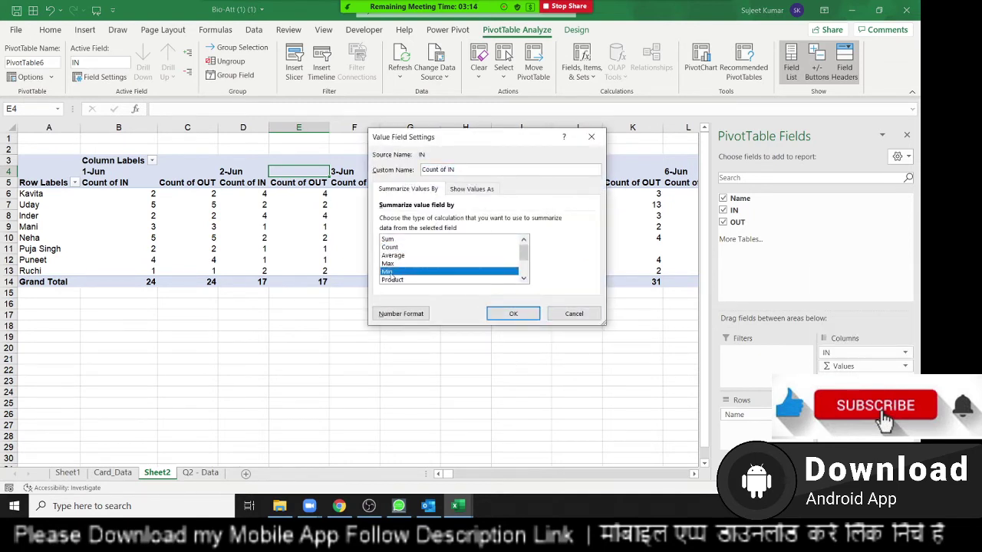
{"action": "left_click", "coordinate": [496, 319]}
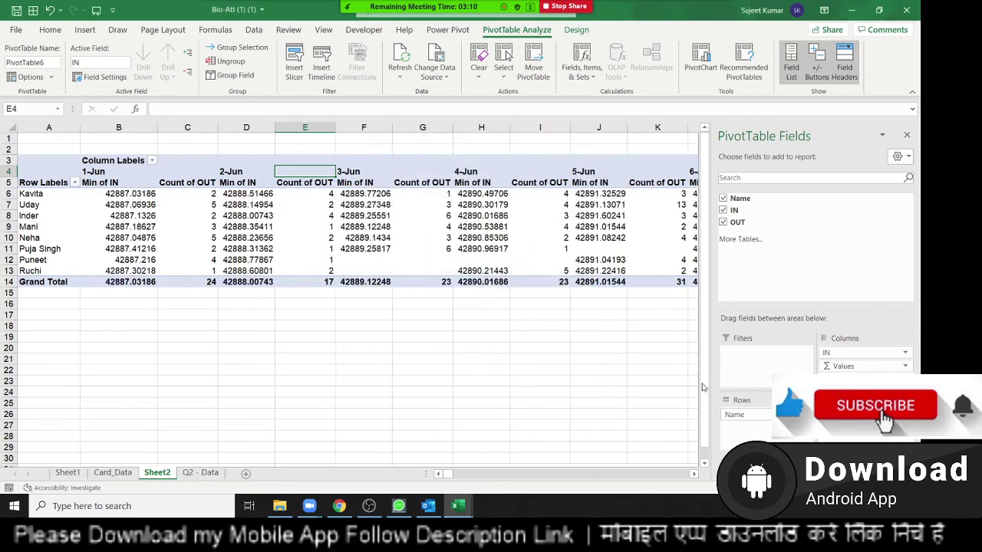
Step: Summarize the OUT value field by Max instead of Count
{"action": "left_click", "coordinate": [859, 427]}
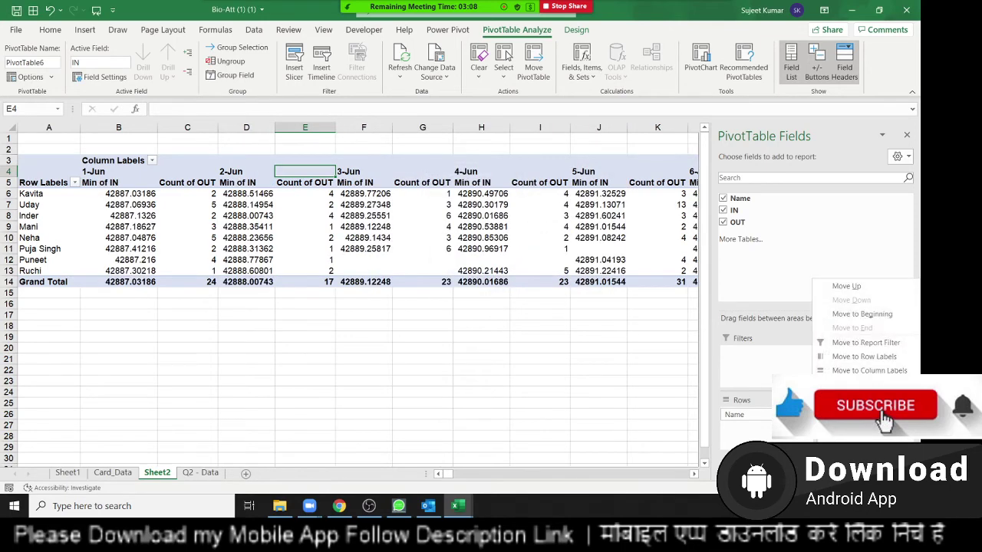
{"action": "left_click", "coordinate": [859, 405]}
{"action": "left_click", "coordinate": [394, 264]}
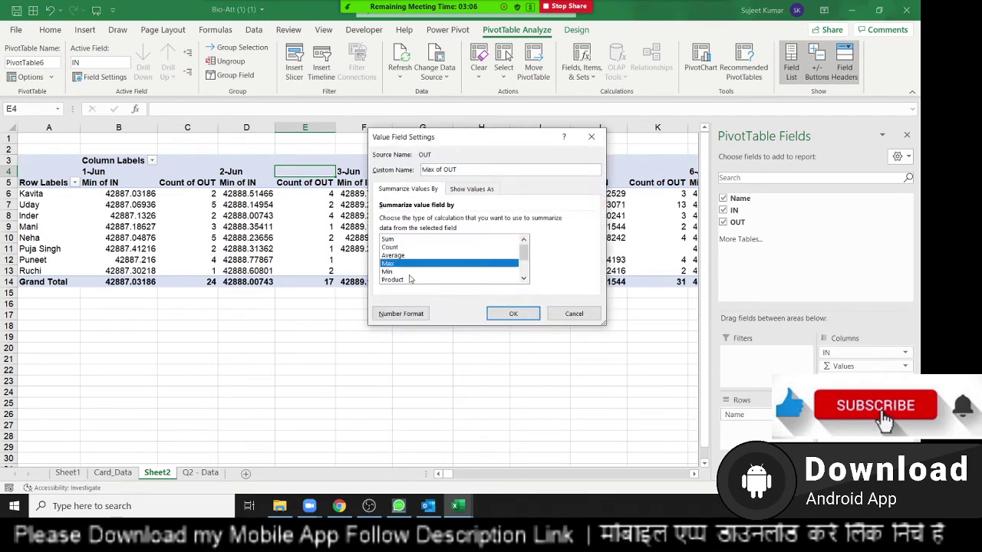
{"action": "left_click", "coordinate": [513, 313]}
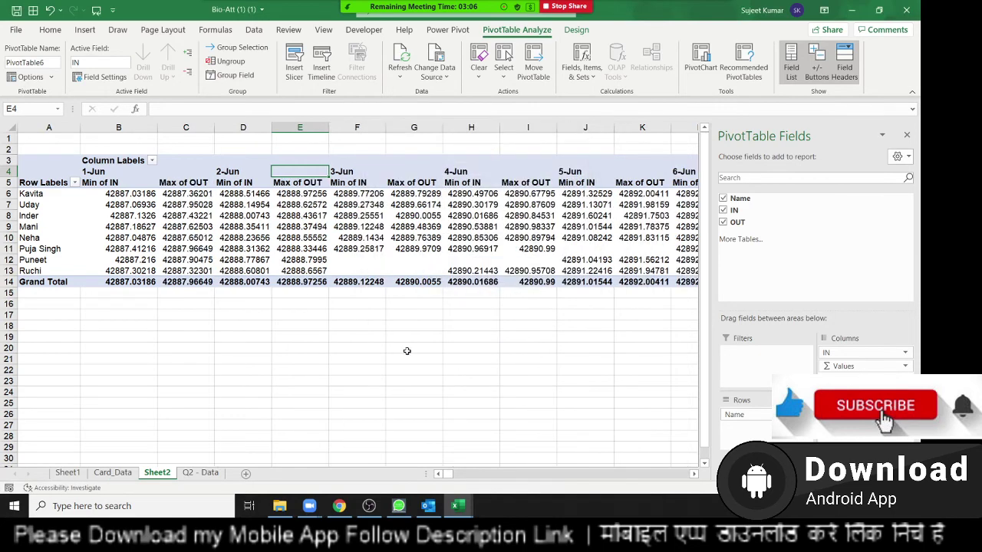
Step: Set the PivotTable option so empty cells show A
{"action": "right_click", "coordinate": [171, 235]}
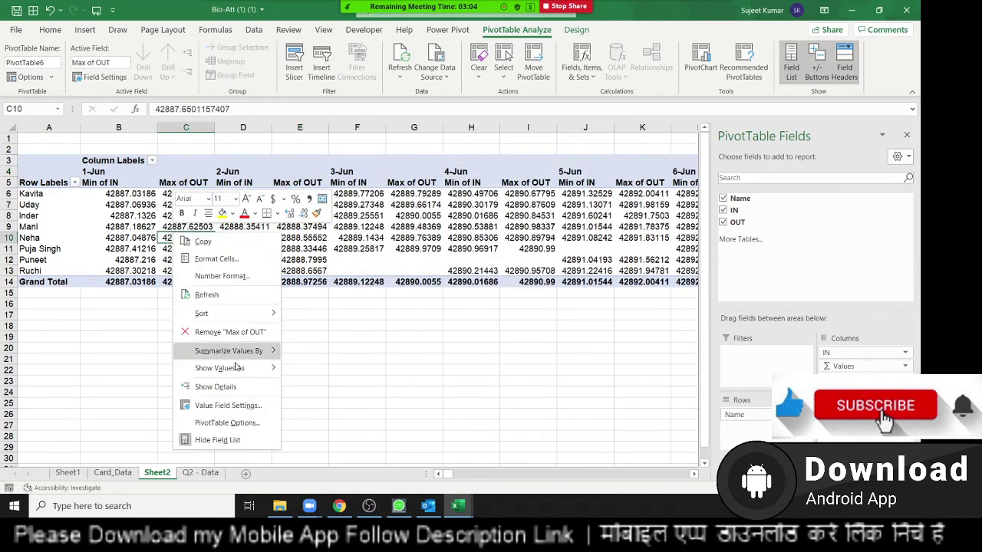
{"action": "left_click", "coordinate": [220, 424]}
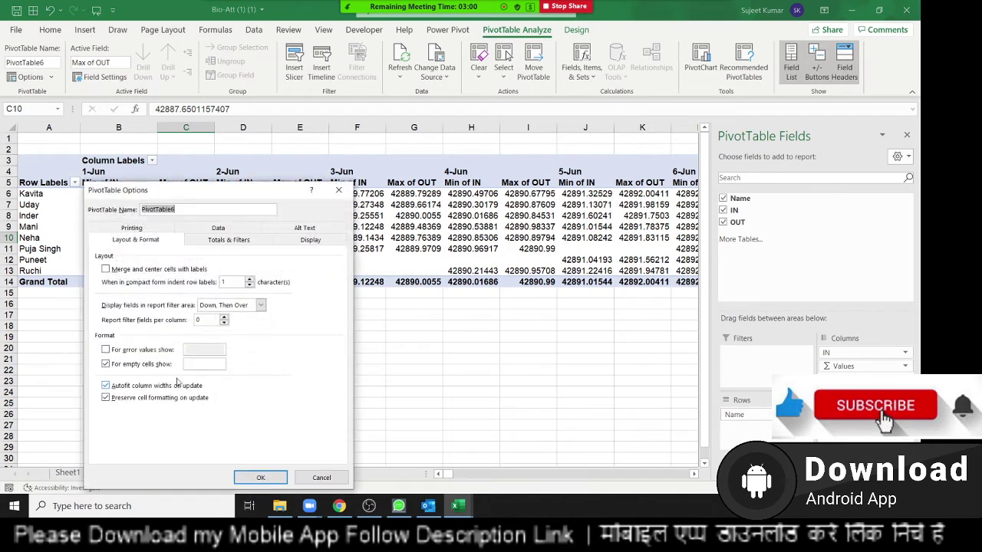
{"action": "left_click", "coordinate": [195, 366]}
{"action": "type", "text": "A"}
{"action": "left_click", "coordinate": [258, 477]}
Step: Format the Min of IN and Max of OUT values as clock times
{"action": "left_click", "coordinate": [121, 197]}
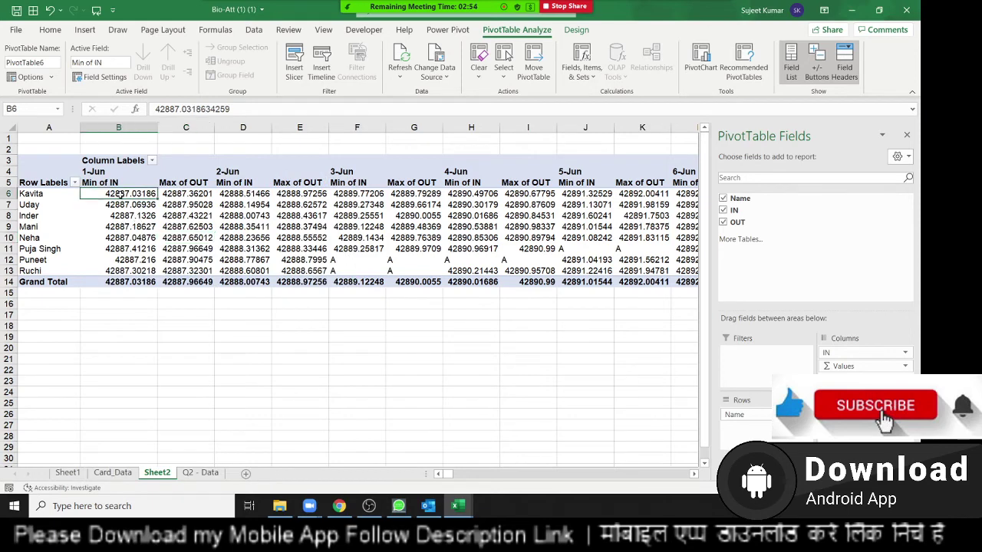
{"action": "key", "text": "ctrl+shift+Right"}
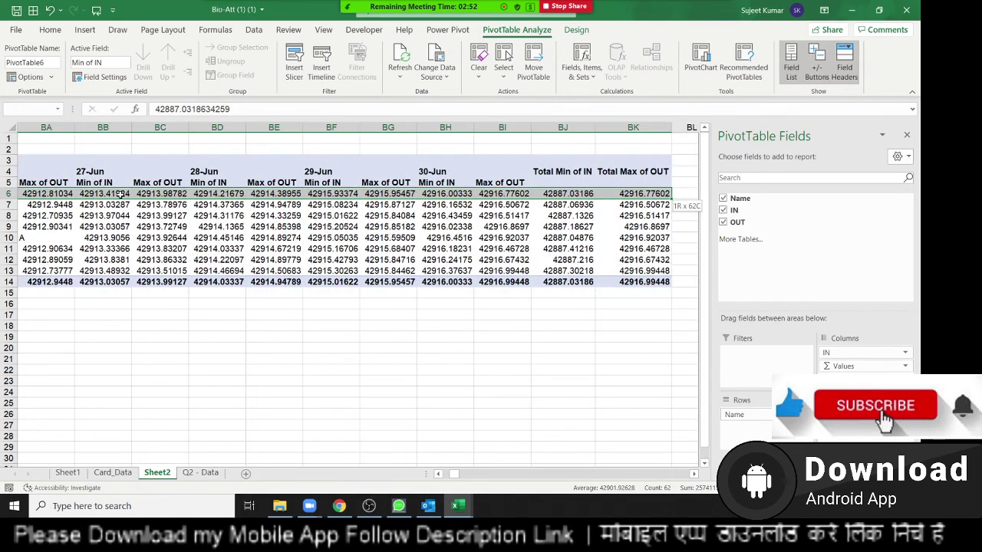
{"action": "key", "text": "shift+Down"}
{"action": "key", "text": "shift+Down"}
{"action": "key", "text": "shift+Down"}
{"action": "key", "text": "shift+Down"}
{"action": "key", "text": "shift+Down"}
{"action": "key", "text": "shift+Down"}
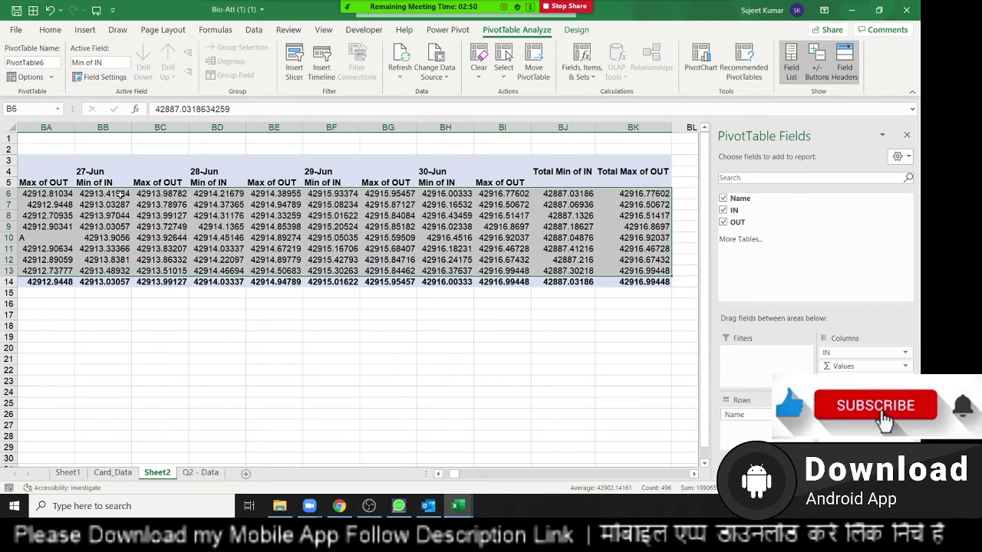
{"action": "key", "text": "ctrl+shift+2"}
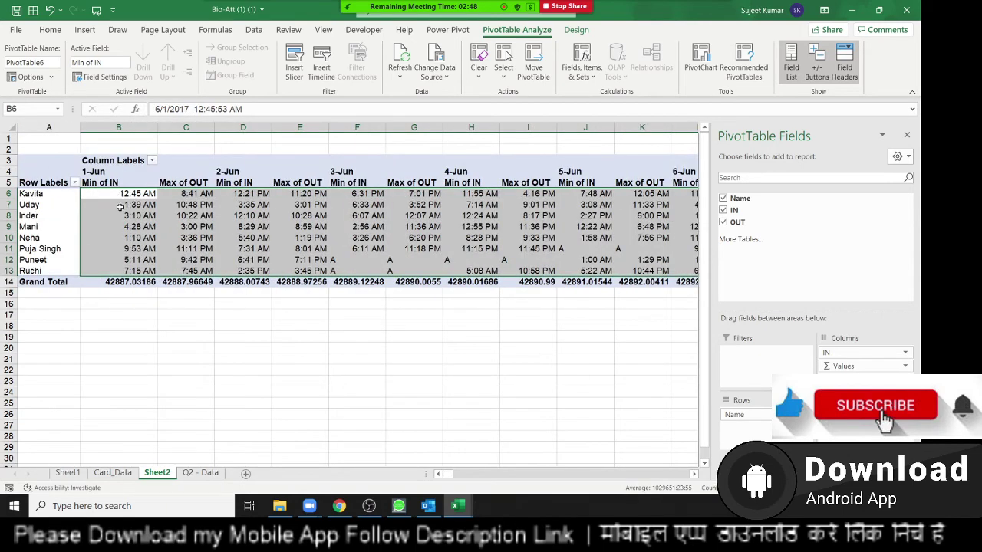
Step: Turn off grand totals for both rows and columns in PivotTable Options
{"action": "left_click", "coordinate": [197, 310]}
{"action": "right_click", "coordinate": [178, 240]}
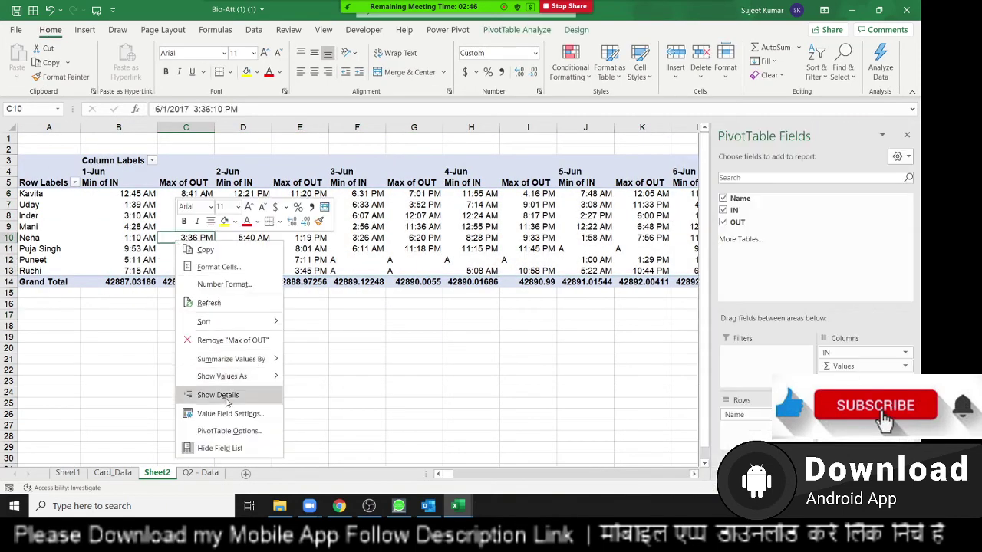
{"action": "left_click", "coordinate": [230, 431]}
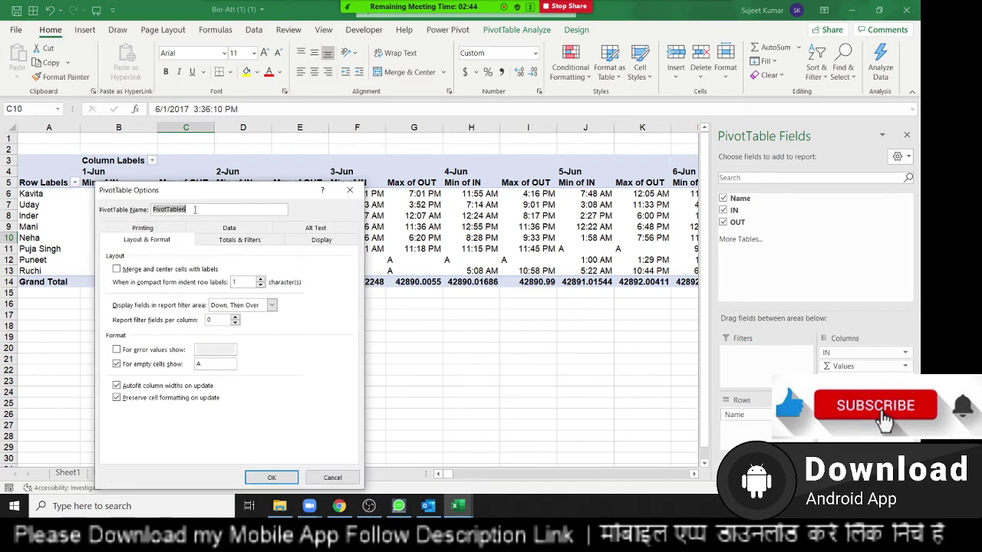
{"action": "left_click", "coordinate": [234, 242]}
{"action": "left_click", "coordinate": [168, 280]}
{"action": "left_click", "coordinate": [168, 269]}
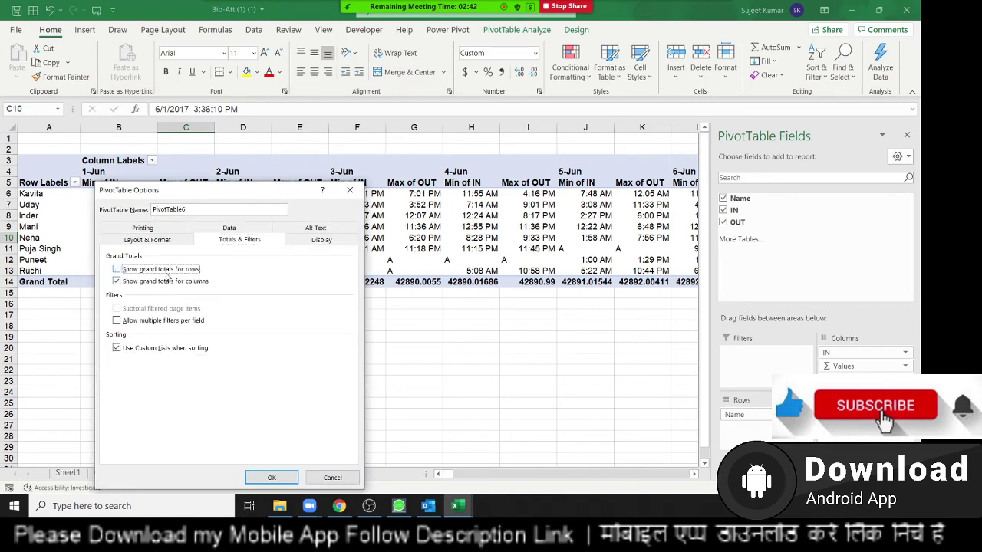
{"action": "left_click", "coordinate": [276, 476]}
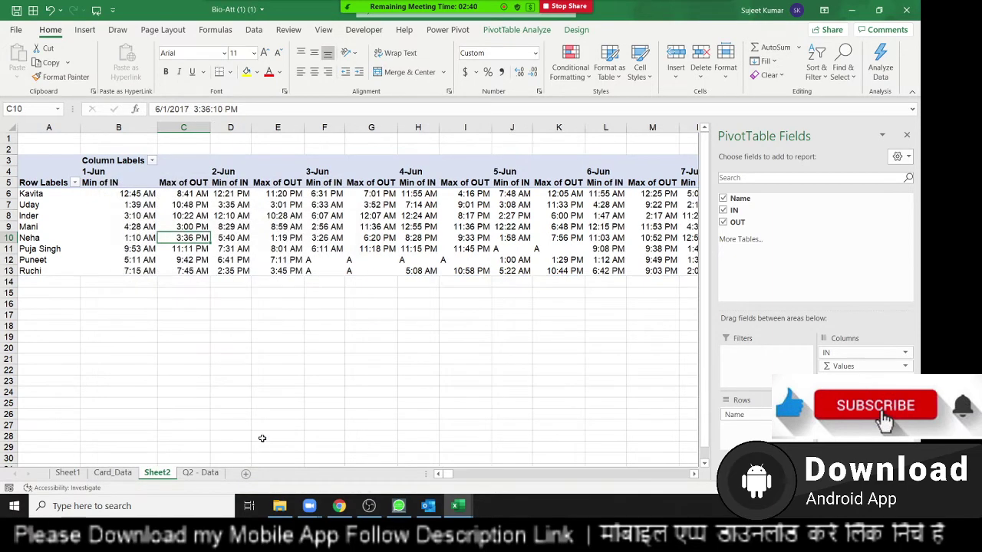
{"action": "left_click", "coordinate": [264, 390]}
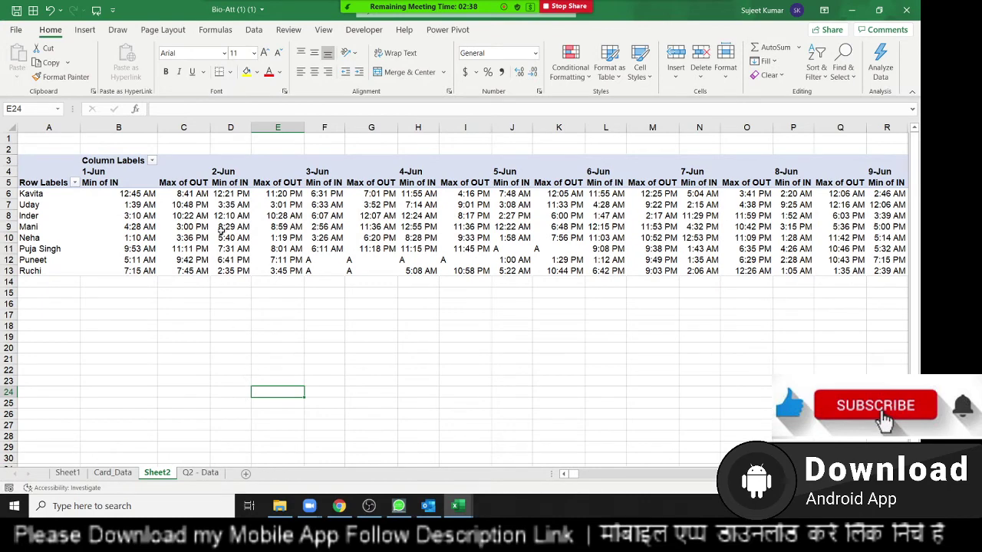
Step: Rename the value headers to IN and Out
{"action": "left_click", "coordinate": [102, 183]}
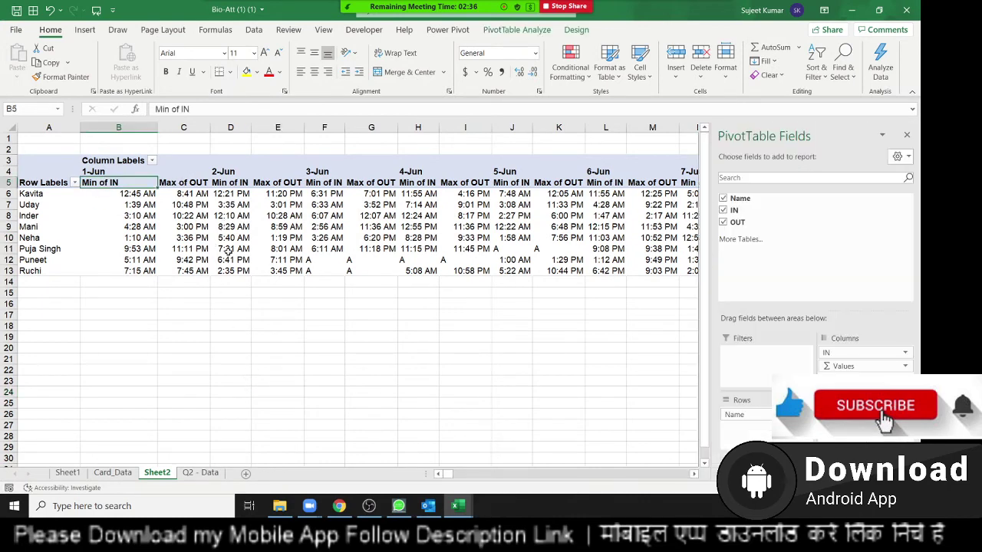
{"action": "type", "text": "IN"}
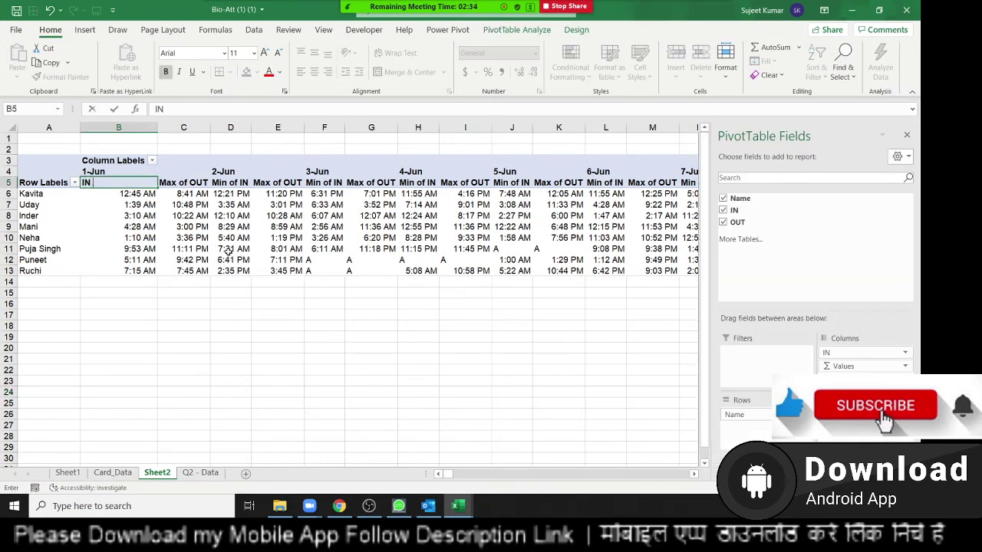
{"action": "key", "text": "Return"}
{"action": "left_click", "coordinate": [183, 183]}
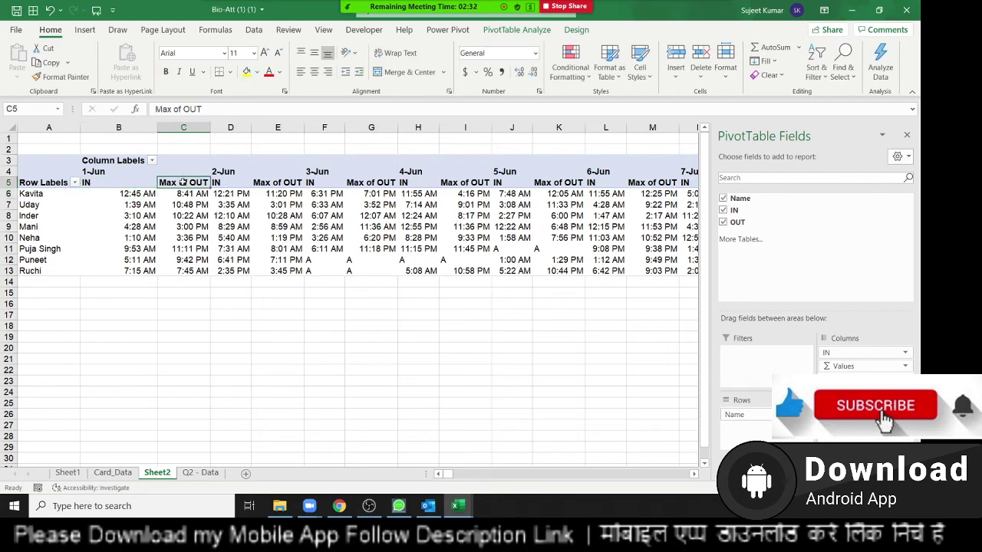
{"action": "type", "text": "Out"}
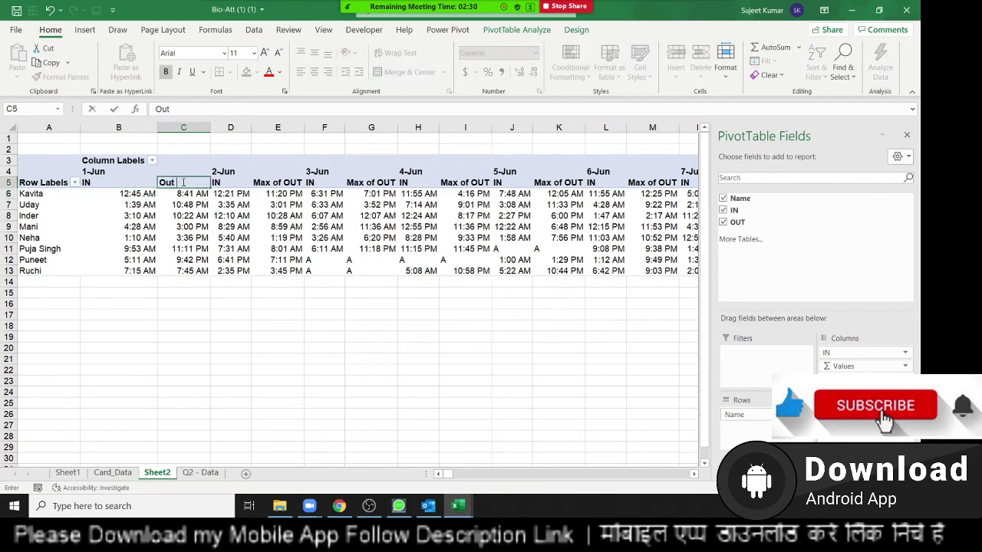
{"action": "key", "text": "Return"}
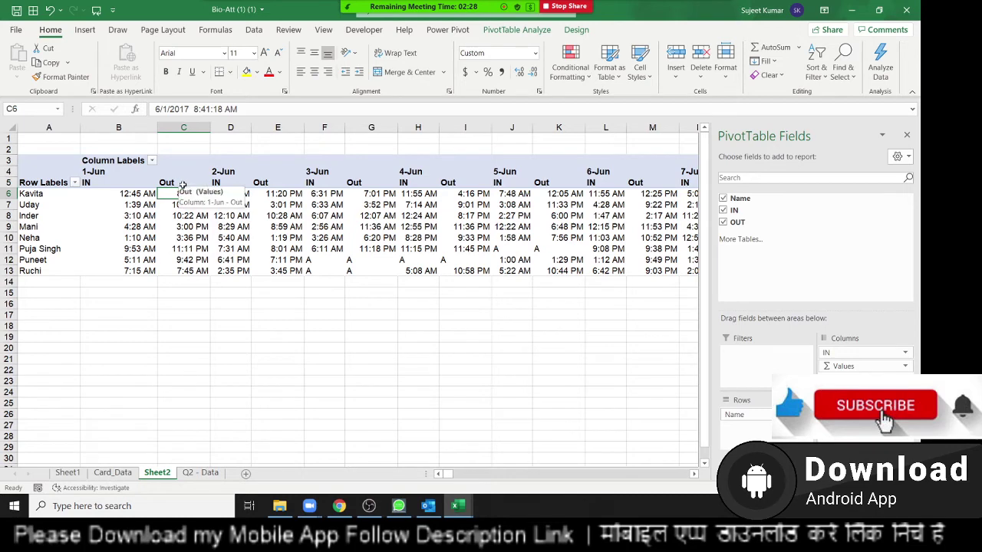
Step: Spot-check several employees' IN and Out times and A entries across June dates
{"action": "left_click", "coordinate": [277, 238]}
{"action": "left_click", "coordinate": [342, 281]}
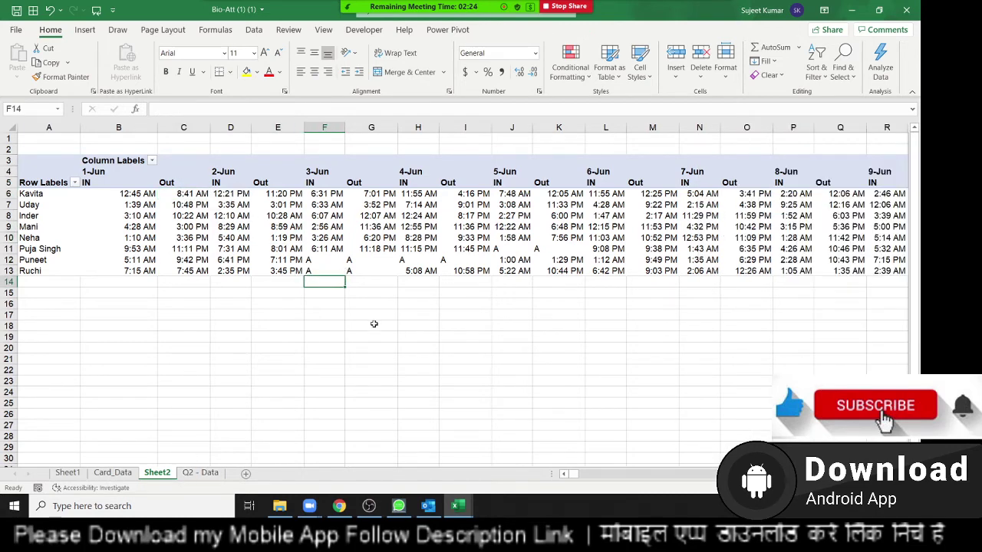
{"action": "left_click", "coordinate": [537, 250]}
{"action": "left_click", "coordinate": [538, 272]}
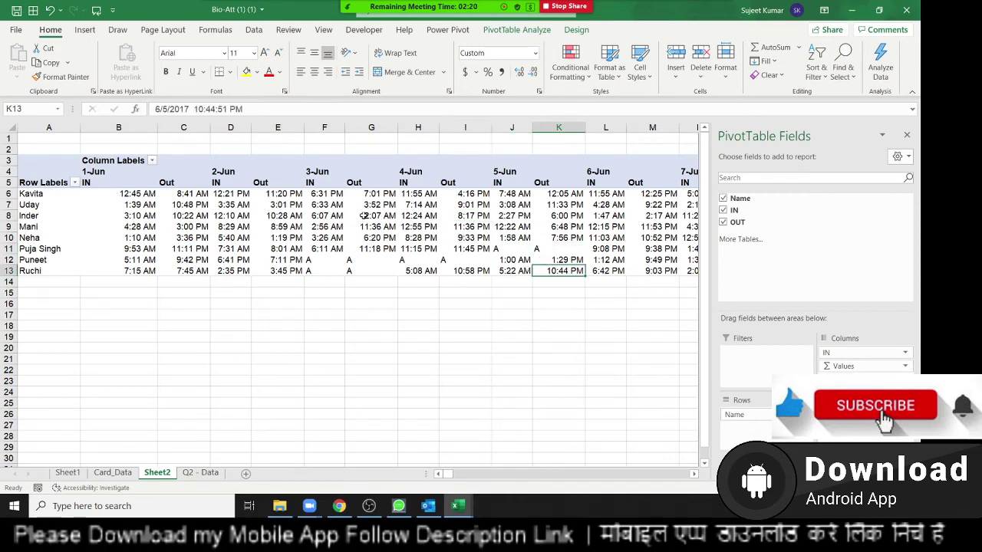
{"action": "left_click", "coordinate": [364, 215]}
{"action": "left_click", "coordinate": [303, 231]}
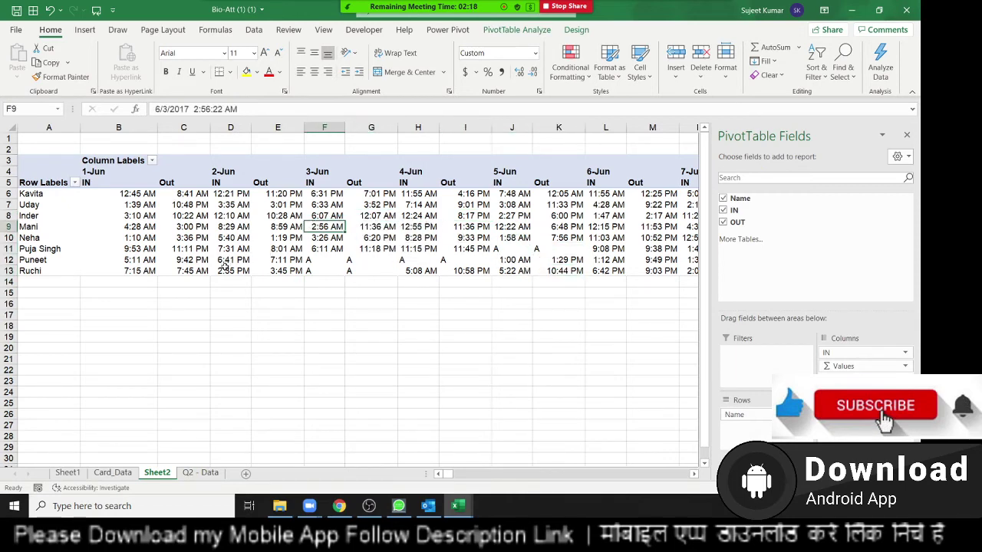
{"action": "mouse_move", "coordinate": [393, 275]}
{"action": "left_mouse_down"}
{"action": "mouse_move", "coordinate": [241, 206]}
{"action": "mouse_move", "coordinate": [52, 194]}
{"action": "mouse_move", "coordinate": [46, 176]}
{"action": "mouse_move", "coordinate": [303, 203]}
{"action": "mouse_move", "coordinate": [418, 194]}
{"action": "left_mouse_up"}
{"action": "mouse_move", "coordinate": [556, 217]}
{"action": "left_mouse_down"}
{"action": "mouse_move", "coordinate": [542, 244]}
{"action": "mouse_move", "coordinate": [135, 266]}
{"action": "left_mouse_up"}
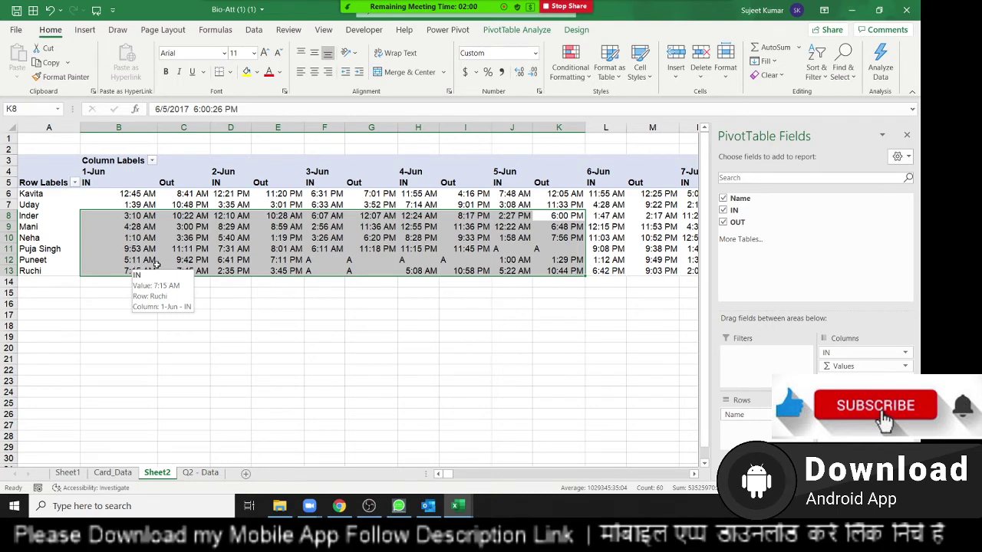
{"action": "left_click", "coordinate": [537, 248]}
{"action": "left_click", "coordinate": [643, 249]}
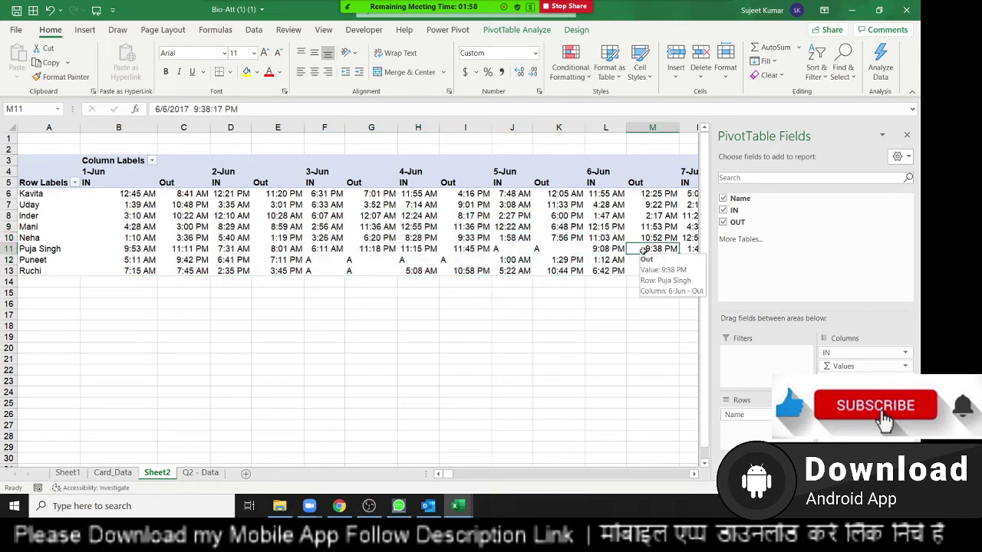
{"action": "left_click", "coordinate": [606, 227]}
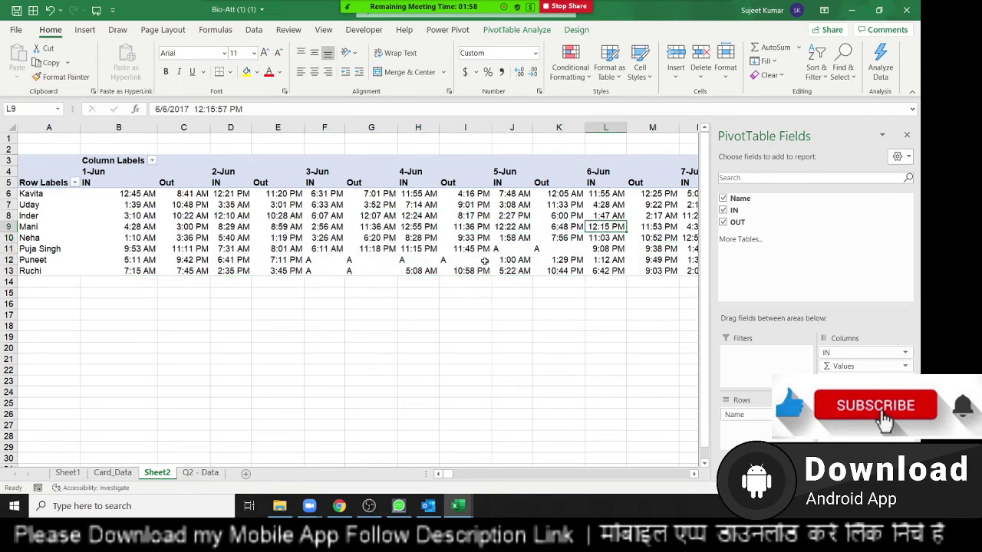
Step: Close the Bio-Att workbook without saving, then delete Sheet6 from DataP
{"action": "left_click", "coordinate": [904, 11]}
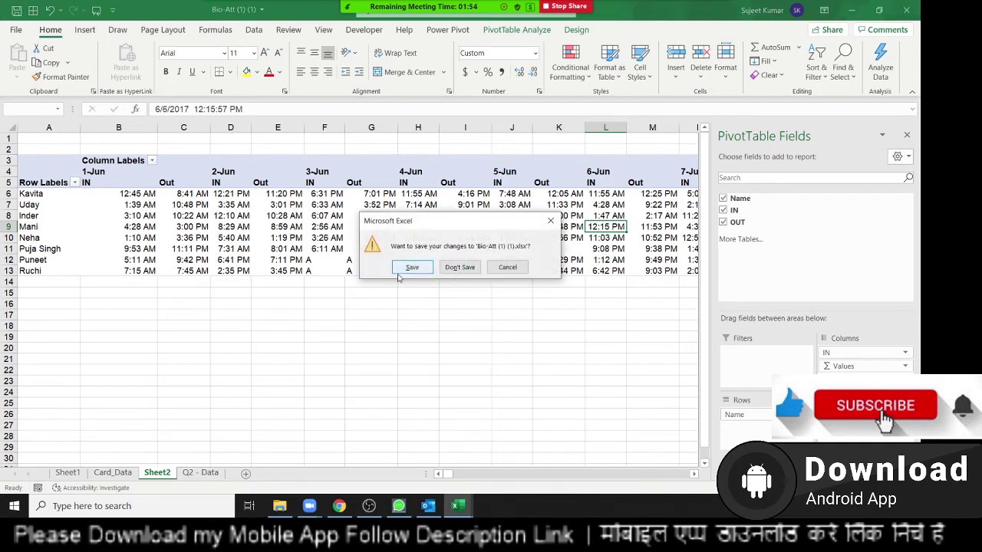
{"action": "left_click", "coordinate": [459, 268]}
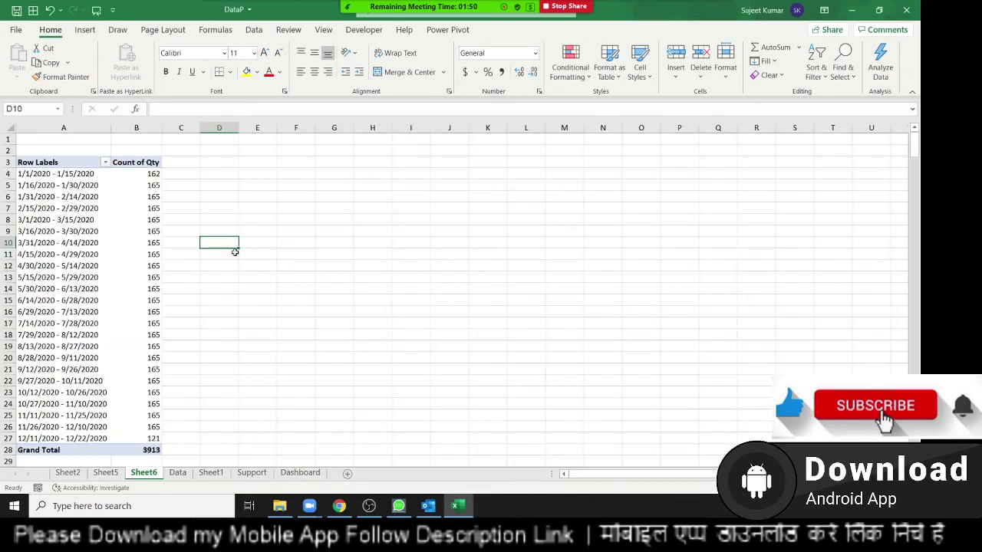
{"action": "right_click", "coordinate": [148, 476]}
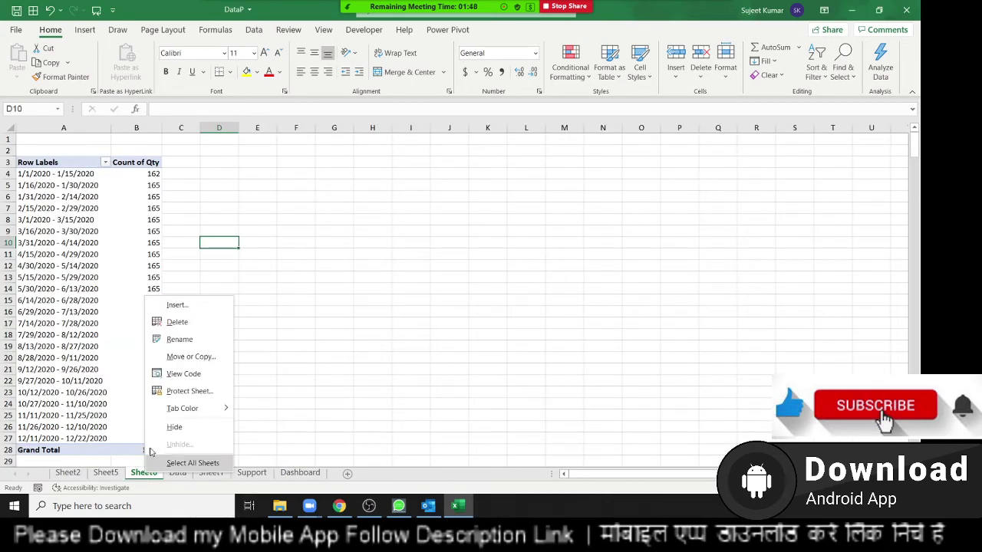
{"action": "left_click", "coordinate": [173, 329]}
{"action": "left_click", "coordinate": [451, 287]}
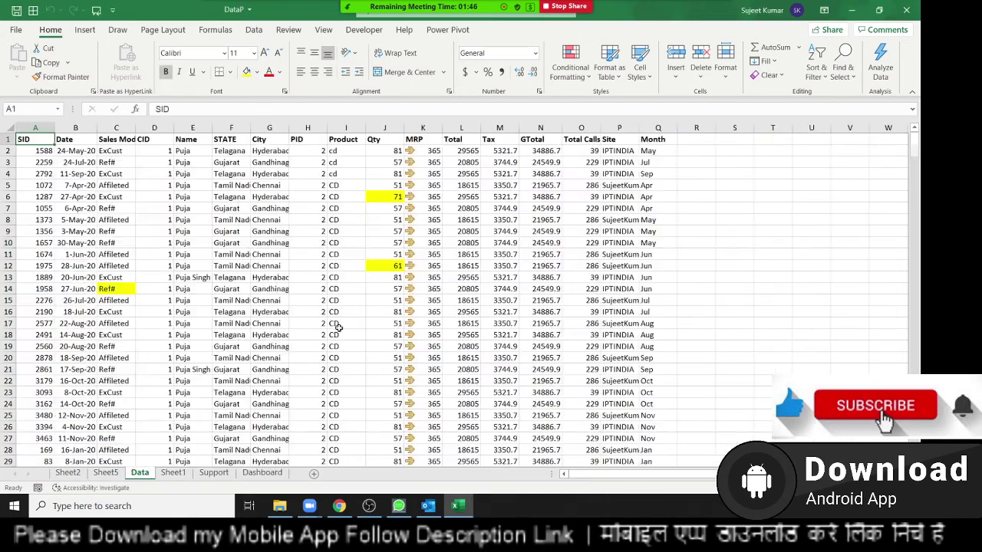
Step: Delete Sheet5, Sheet2 and Sheet1, ending on the Data sheet
{"action": "left_click", "coordinate": [114, 478]}
{"action": "right_click", "coordinate": [115, 478]}
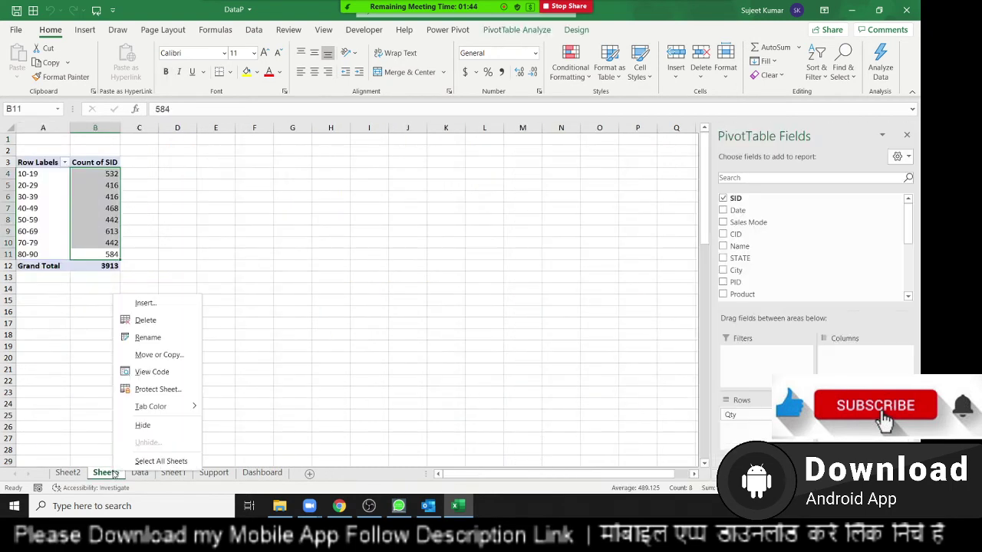
{"action": "left_click", "coordinate": [169, 322]}
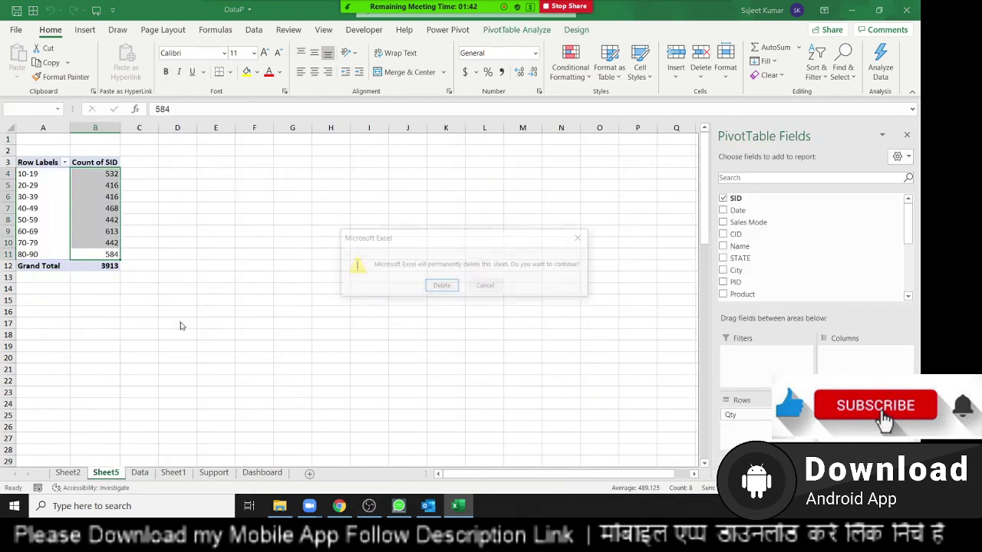
{"action": "left_click", "coordinate": [441, 289]}
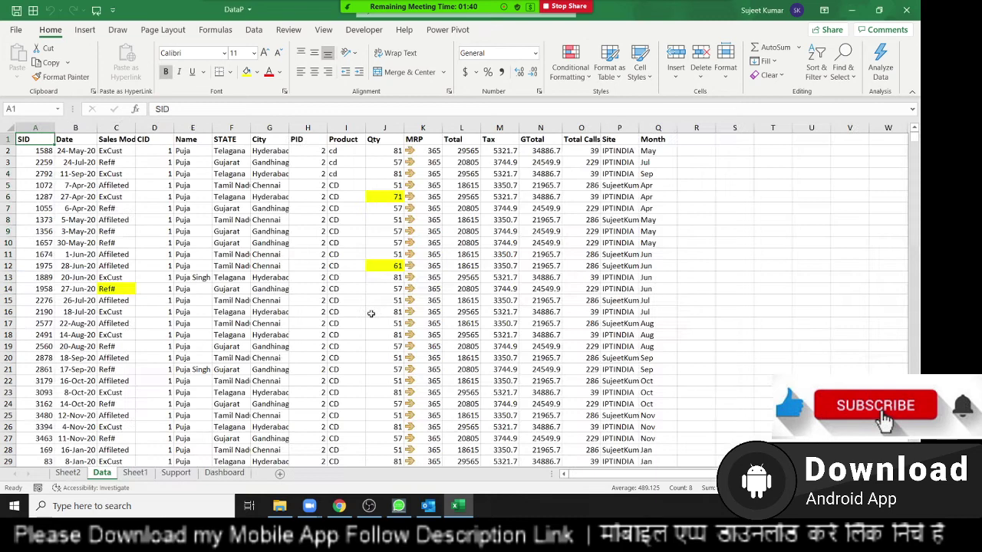
{"action": "left_click", "coordinate": [70, 473]}
{"action": "right_click", "coordinate": [83, 475]}
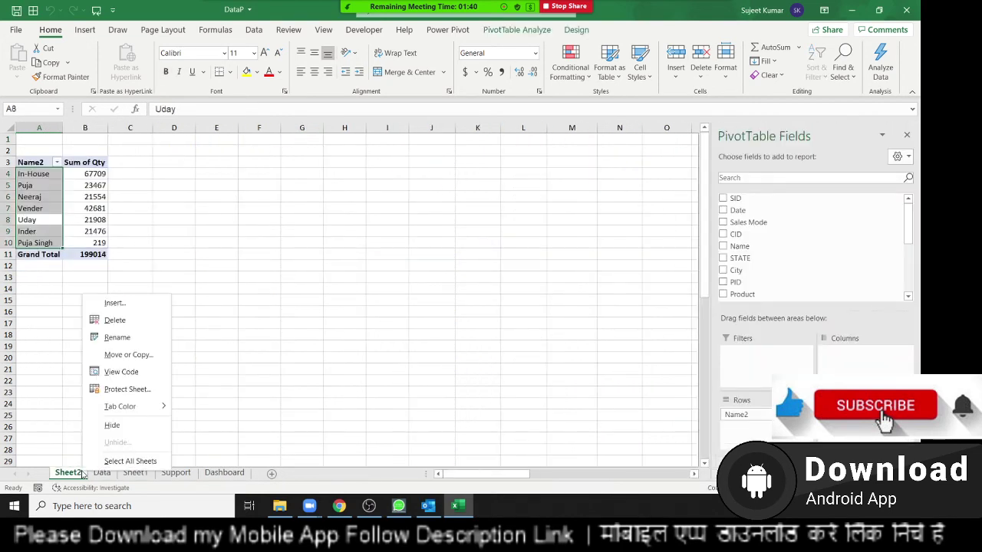
{"action": "left_click", "coordinate": [138, 321]}
{"action": "left_click", "coordinate": [441, 286]}
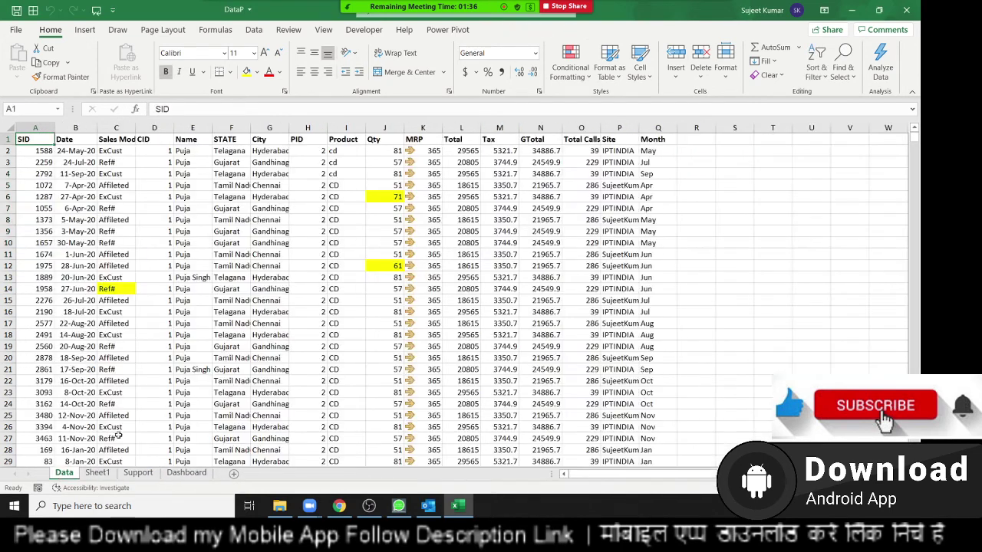
{"action": "left_click", "coordinate": [99, 473]}
{"action": "right_click", "coordinate": [106, 470]}
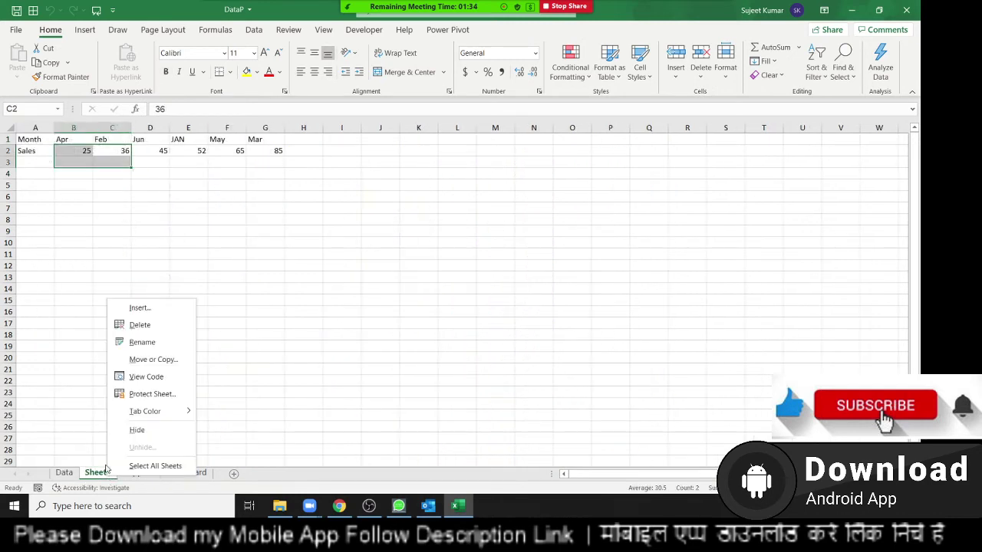
{"action": "left_click", "coordinate": [148, 329]}
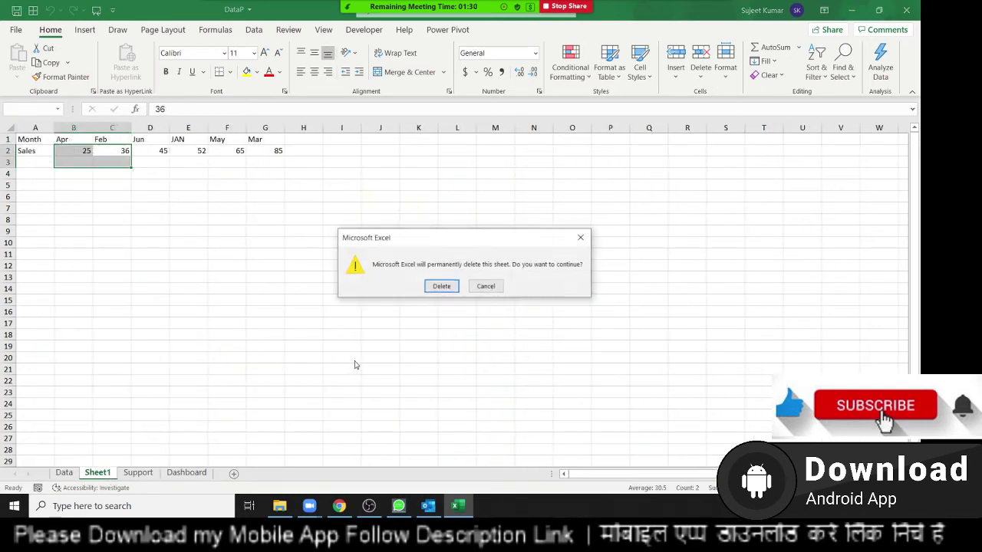
{"action": "left_click", "coordinate": [441, 285]}
{"action": "left_click", "coordinate": [63, 472]}
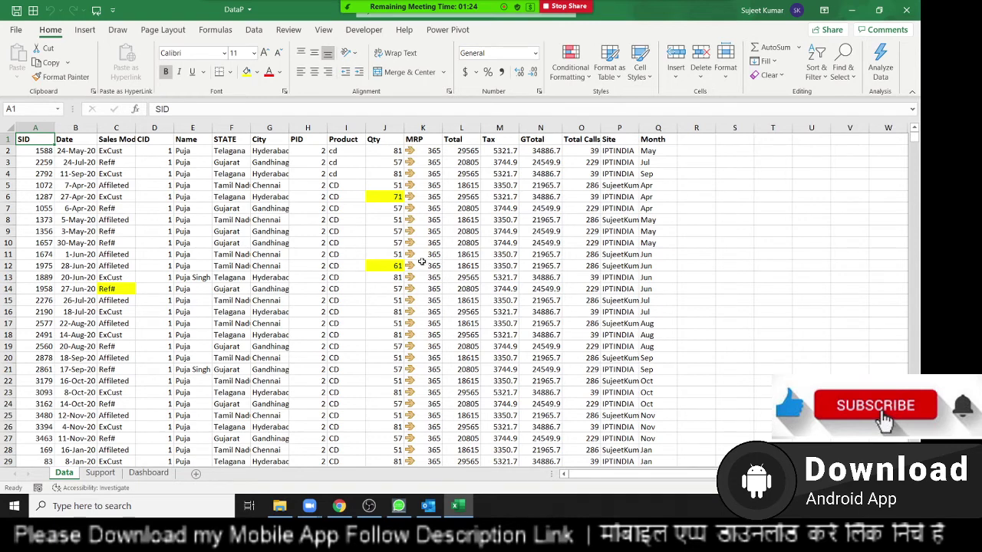
Step: Copy the Data sheet into a new workbook using Move or Copy with Create a copy
{"action": "left_click", "coordinate": [445, 140]}
{"action": "left_click", "coordinate": [423, 127]}
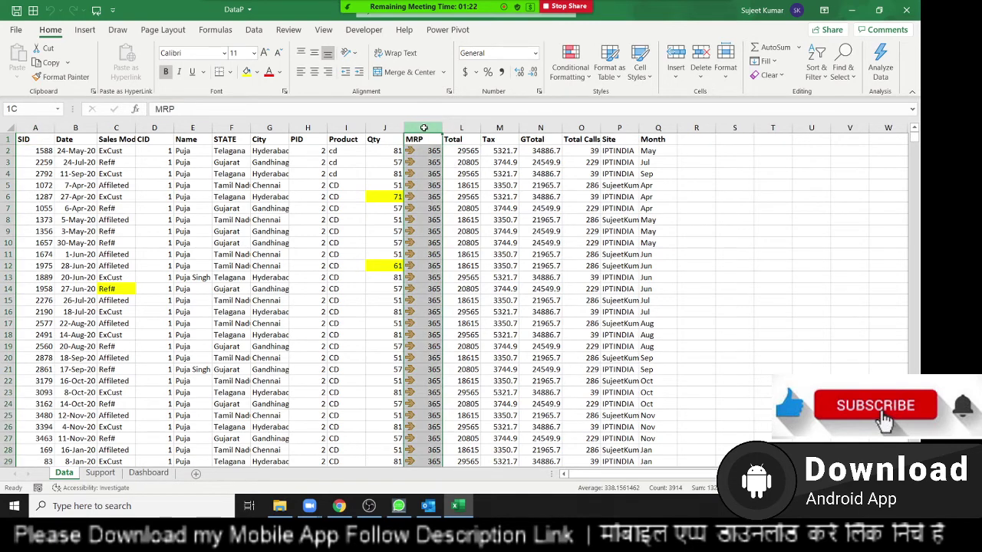
{"action": "left_click_drag", "start_coordinate": [460, 128], "coordinate": [535, 129]}
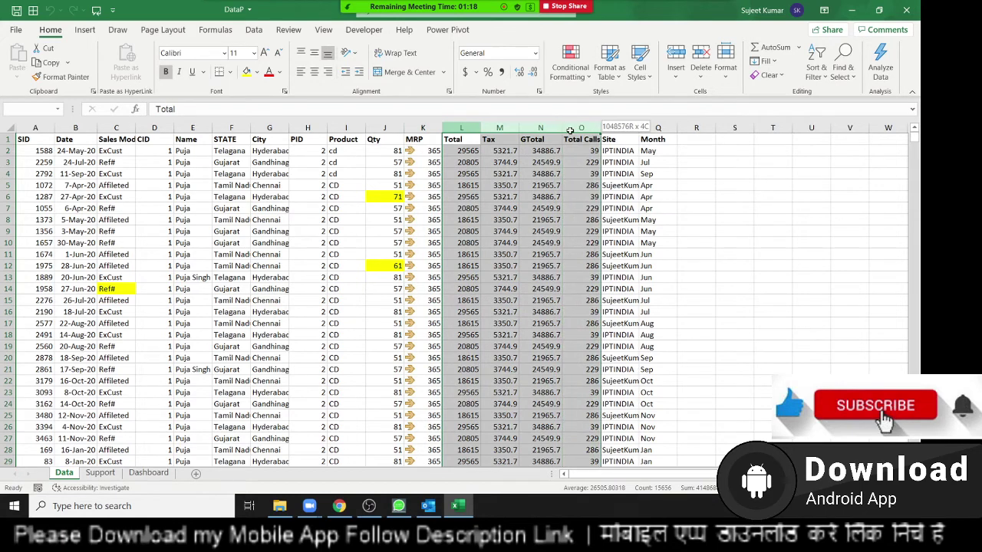
{"action": "right_click", "coordinate": [72, 477]}
{"action": "left_click", "coordinate": [112, 361]}
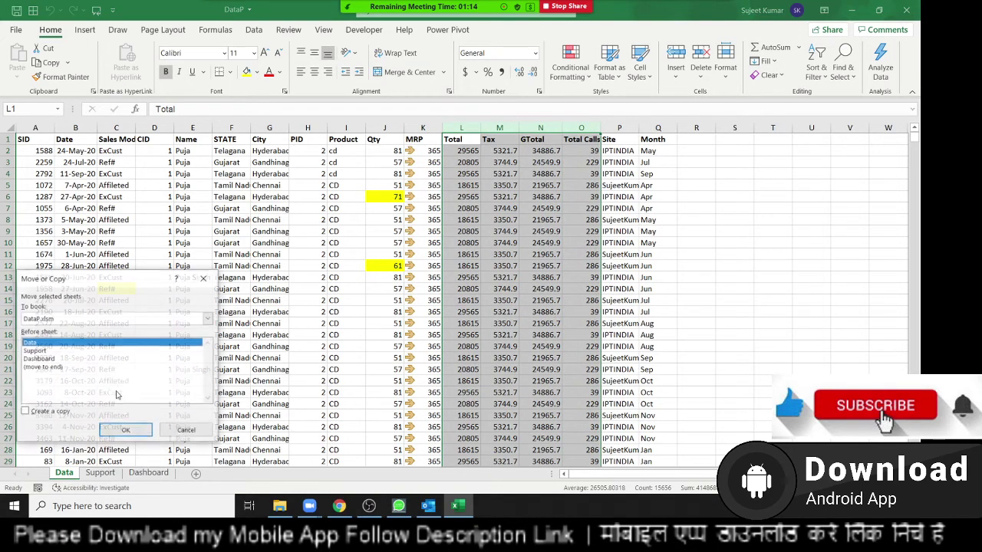
{"action": "left_click", "coordinate": [46, 319]}
{"action": "left_click", "coordinate": [46, 319]}
{"action": "left_click", "coordinate": [46, 321]}
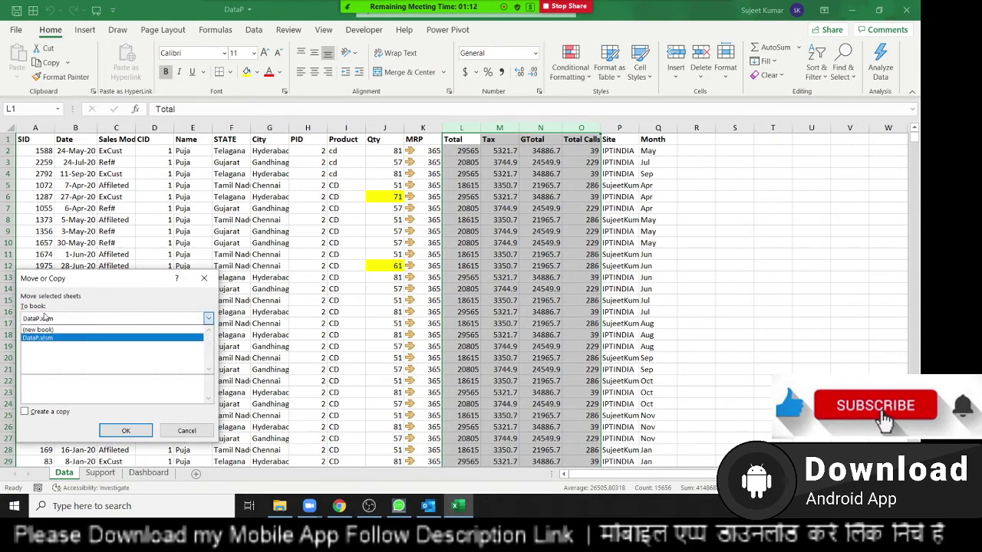
{"action": "left_click", "coordinate": [48, 330]}
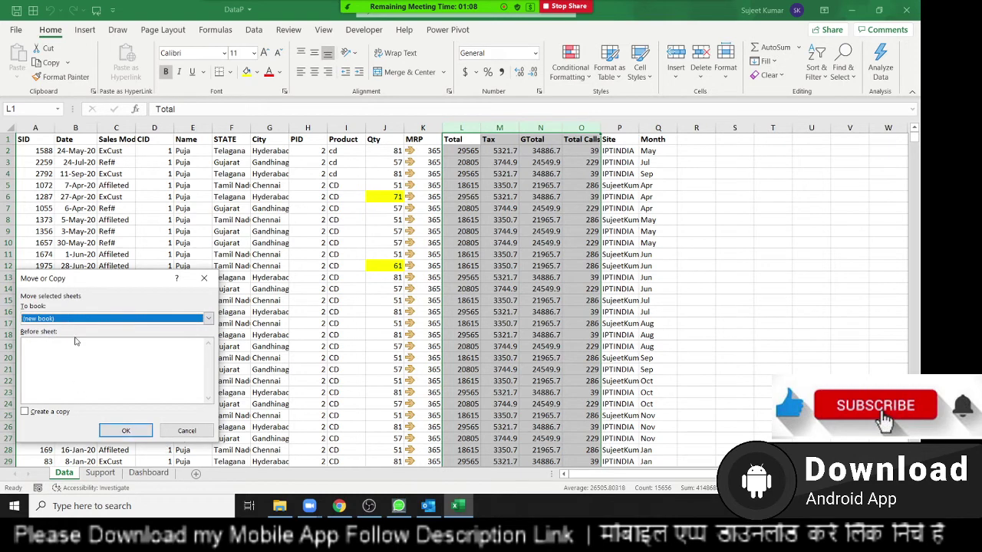
{"action": "left_click", "coordinate": [47, 412]}
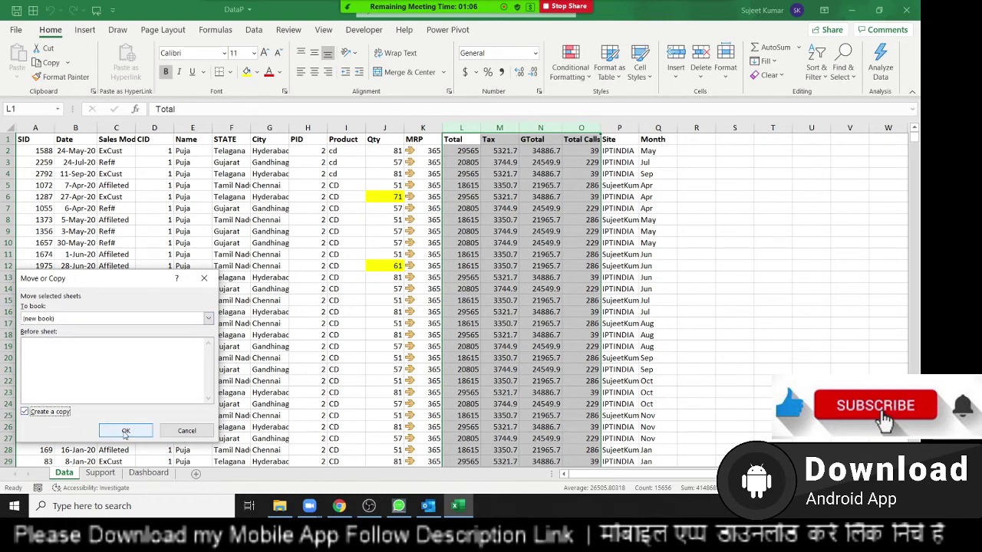
{"action": "left_click", "coordinate": [125, 432]}
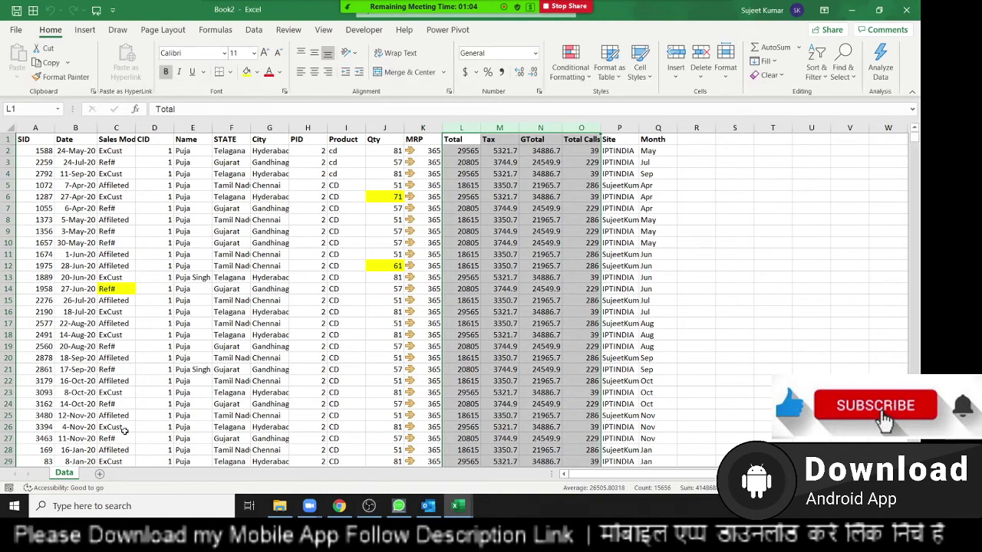
Step: Delete the Total, Tax and GTotal columns from the copied sheet
{"action": "left_click", "coordinate": [176, 268]}
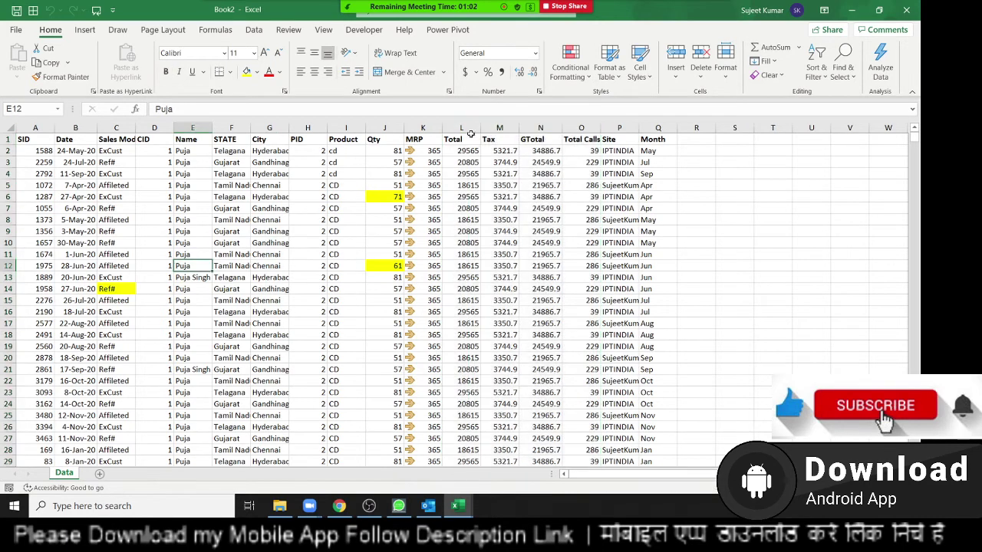
{"action": "left_click", "coordinate": [499, 127]}
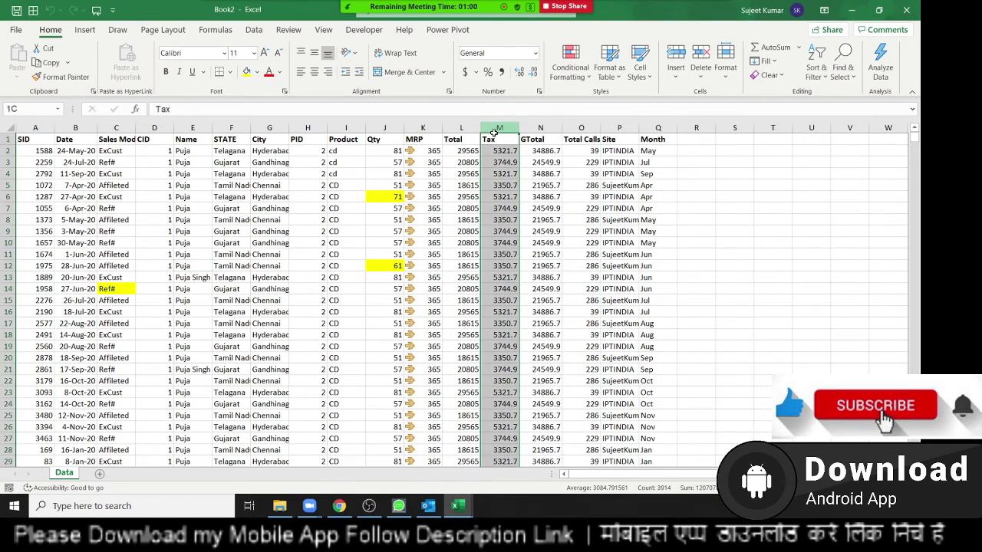
{"action": "left_click_drag", "start_coordinate": [460, 127], "coordinate": [540, 128]}
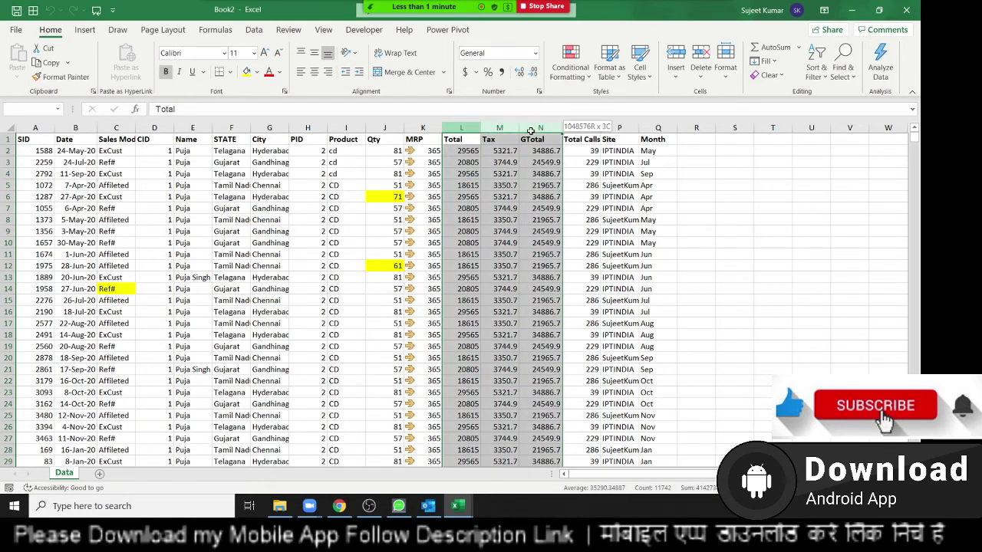
{"action": "right_click", "coordinate": [537, 129]}
{"action": "left_click", "coordinate": [565, 250]}
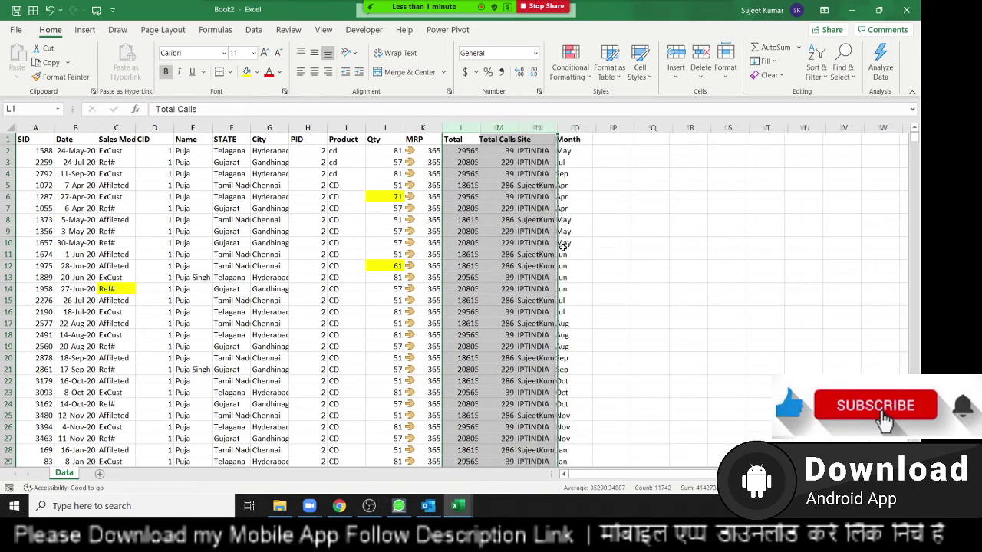
{"action": "left_click", "coordinate": [384, 178]}
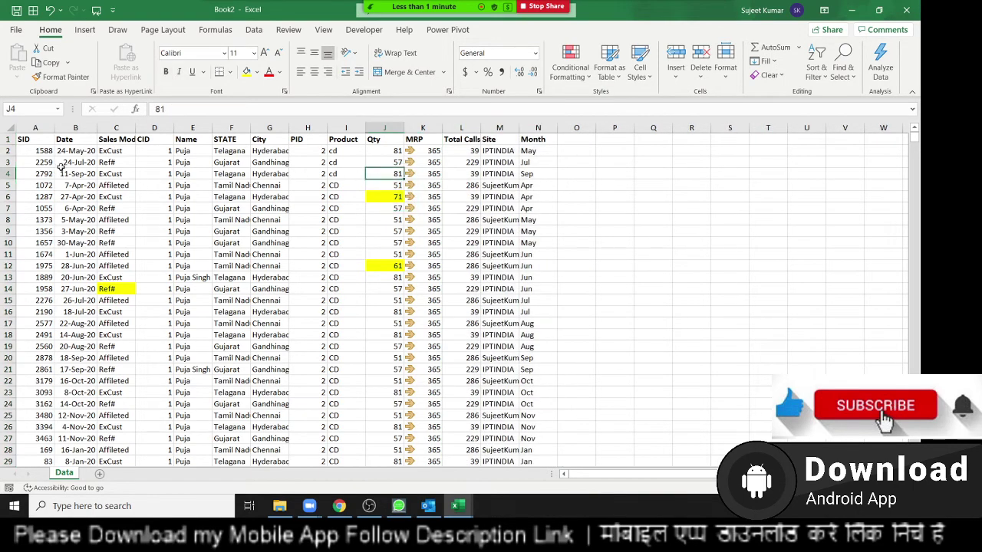
Step: End the current Zoom meeting for all participants
{"action": "left_click", "coordinate": [700, 11]}
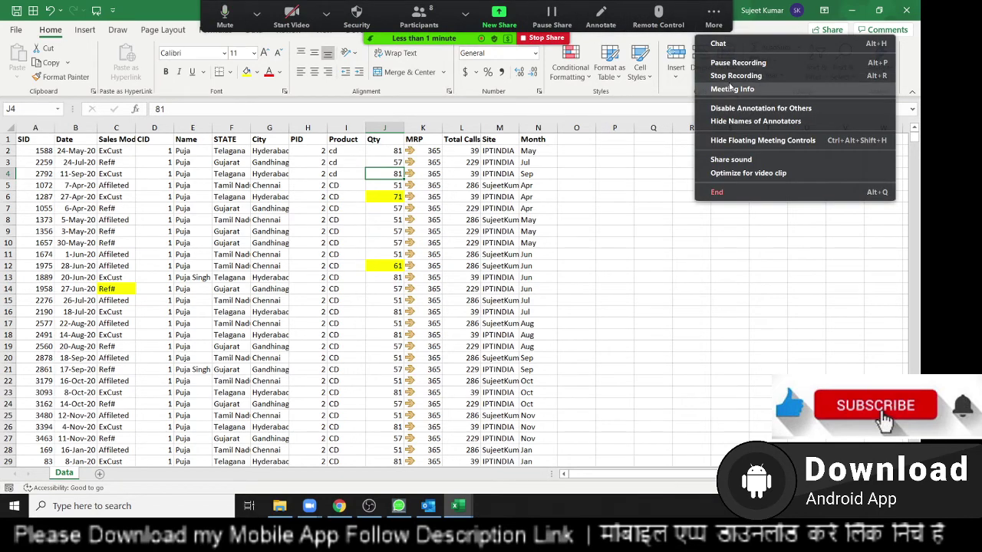
{"action": "left_click", "coordinate": [717, 192]}
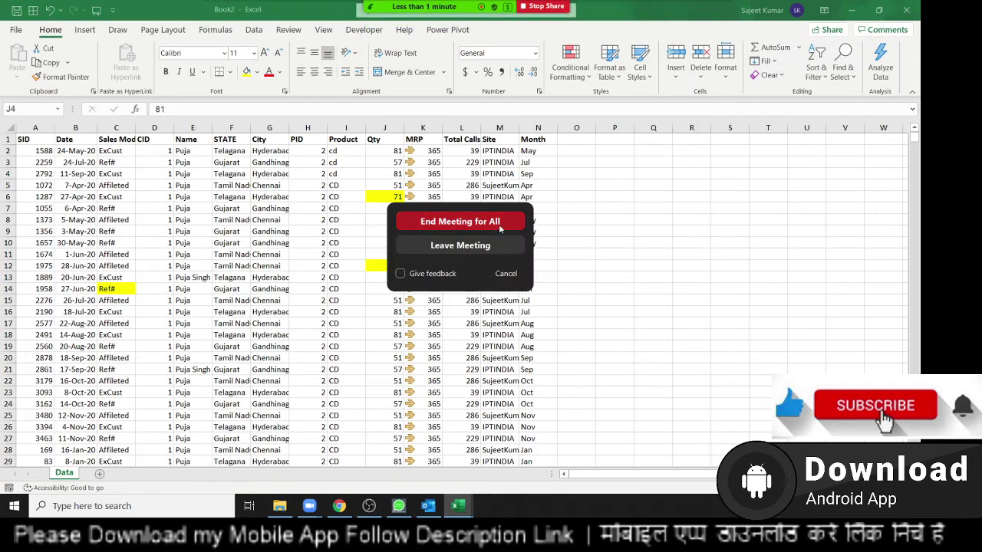
{"action": "left_click", "coordinate": [500, 221]}
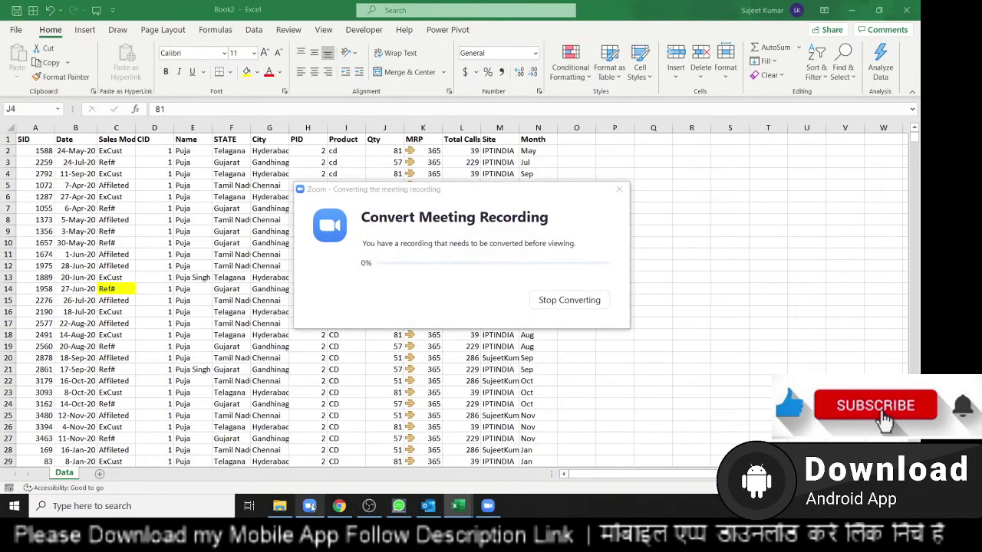
Step: Start a new Zoom meeting and share the entire screen
{"action": "left_click", "coordinate": [311, 508]}
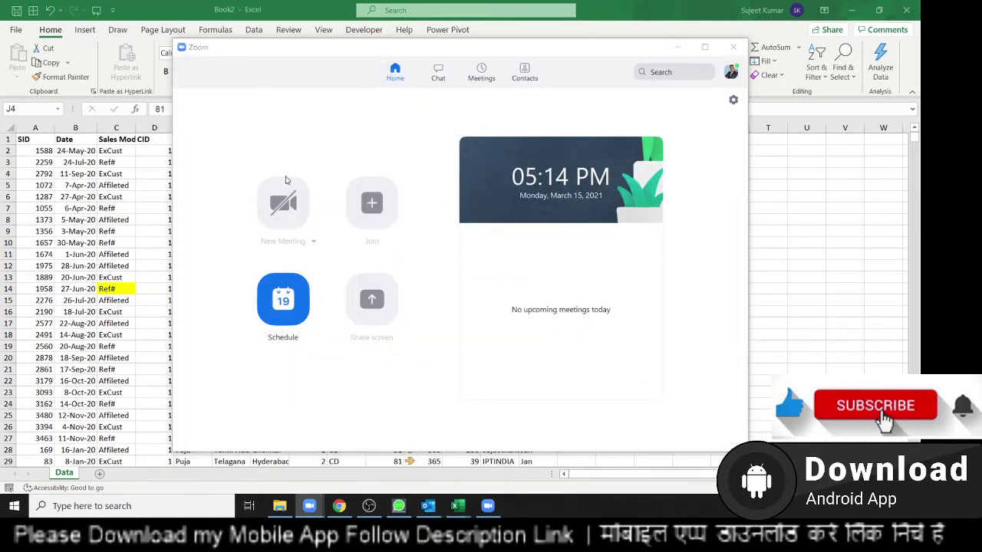
{"action": "left_click", "coordinate": [285, 181]}
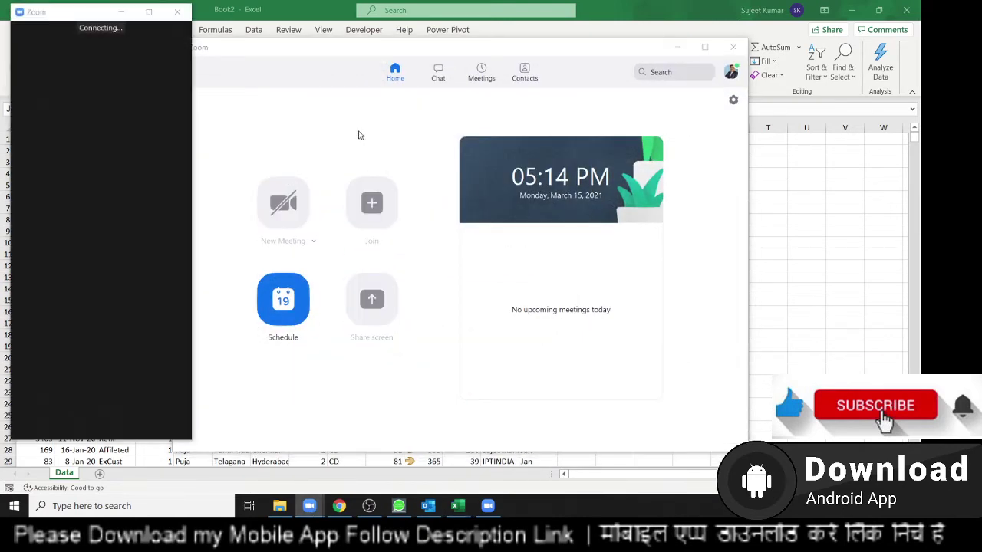
{"action": "left_click", "coordinate": [149, 15]}
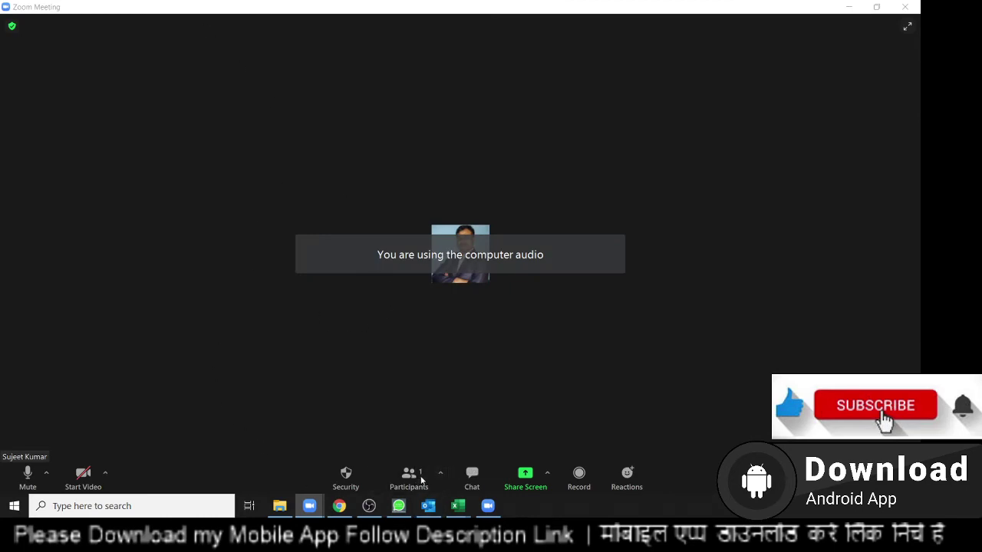
{"action": "left_click", "coordinate": [533, 483]}
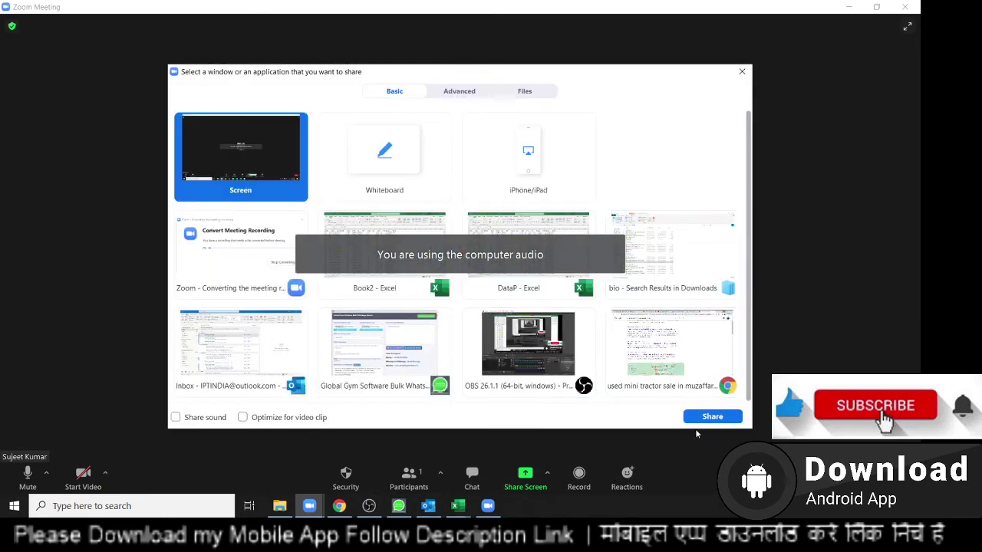
{"action": "left_click", "coordinate": [710, 414]}
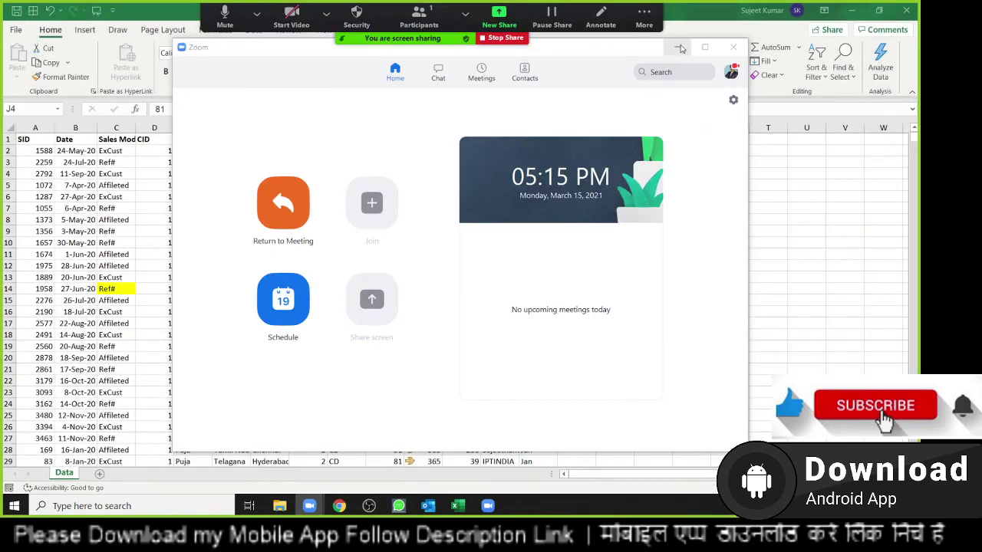
{"action": "left_click", "coordinate": [678, 47]}
Step: Admit the two waiting-room attendees into the Zoom meeting and close the participants list
{"action": "left_click", "coordinate": [418, 19]}
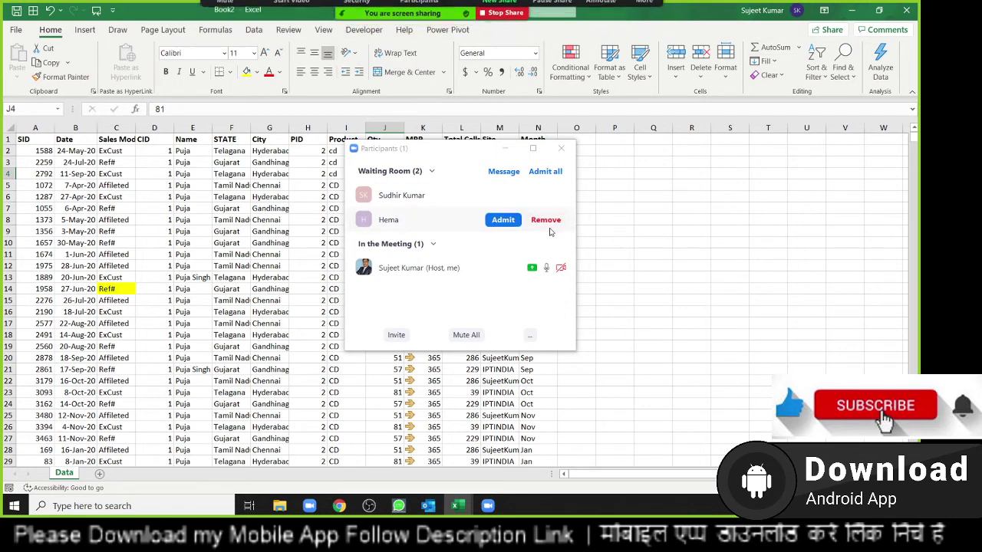
{"action": "left_click", "coordinate": [502, 220]}
{"action": "left_click", "coordinate": [507, 197]}
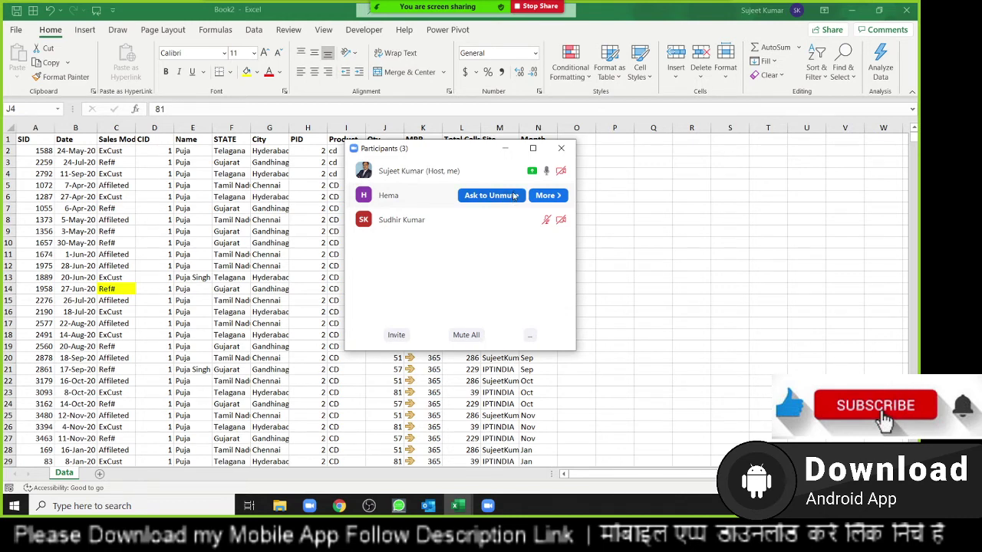
{"action": "left_click", "coordinate": [560, 148]}
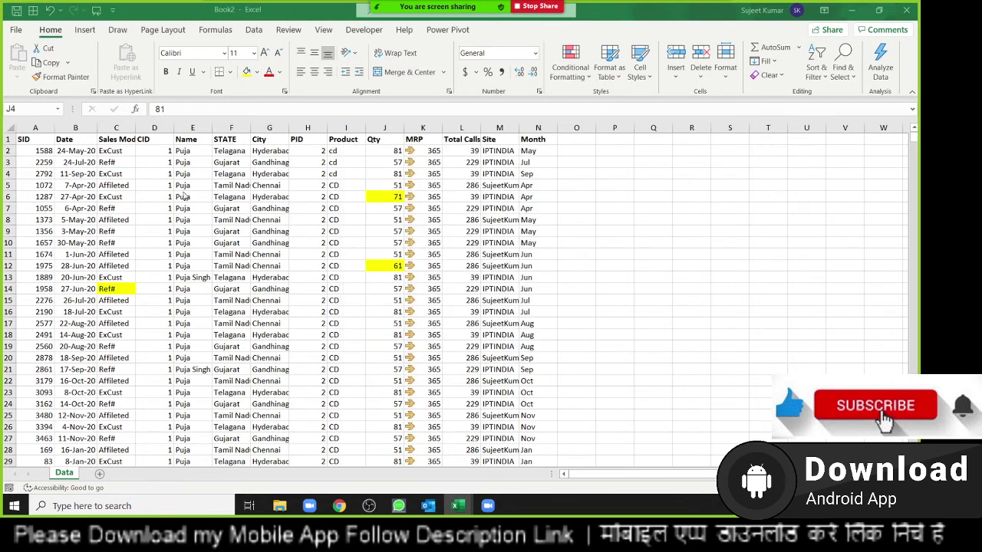
Step: Insert a pivot table from the sales data on a new sheet
{"action": "left_click", "coordinate": [24, 139]}
{"action": "left_click", "coordinate": [85, 29]}
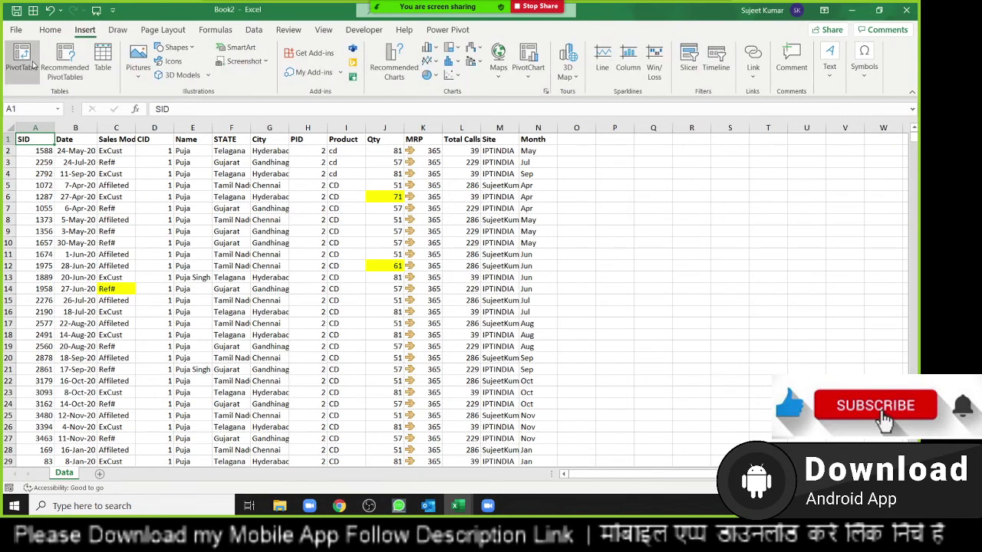
{"action": "left_click", "coordinate": [31, 65]}
{"action": "left_click", "coordinate": [527, 325]}
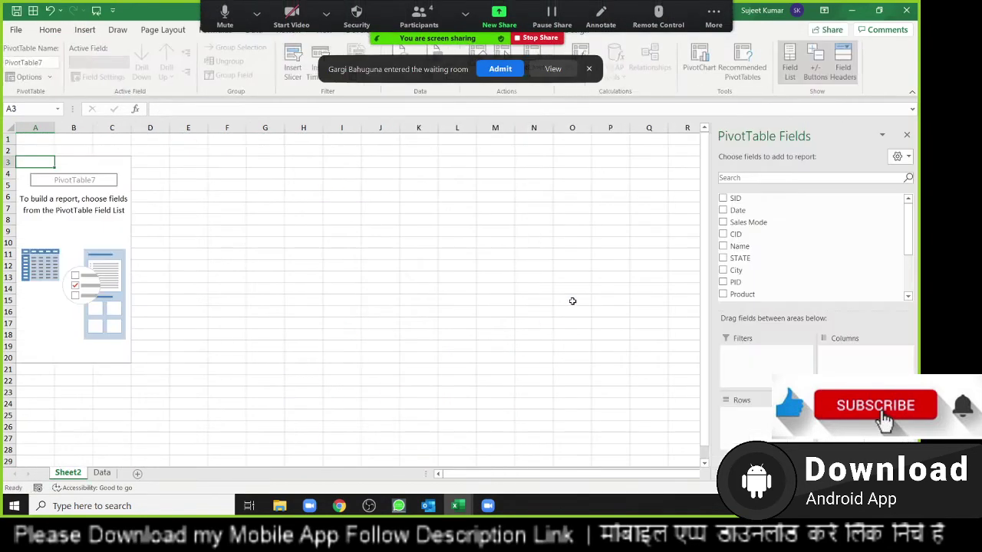
Step: Admit another waiting participant into the Zoom meeting
{"action": "left_click", "coordinate": [419, 16]}
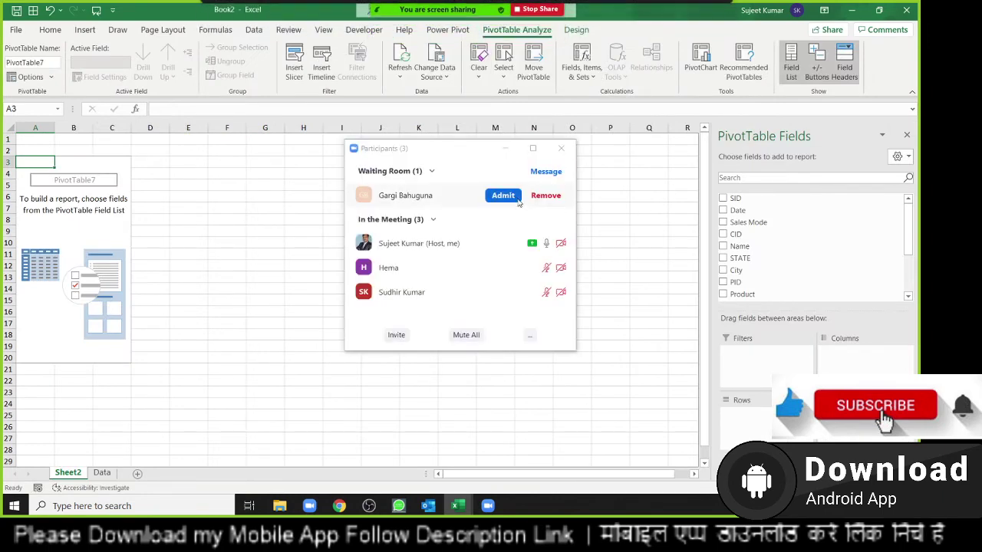
{"action": "left_click", "coordinate": [510, 197]}
{"action": "left_click", "coordinate": [561, 149]}
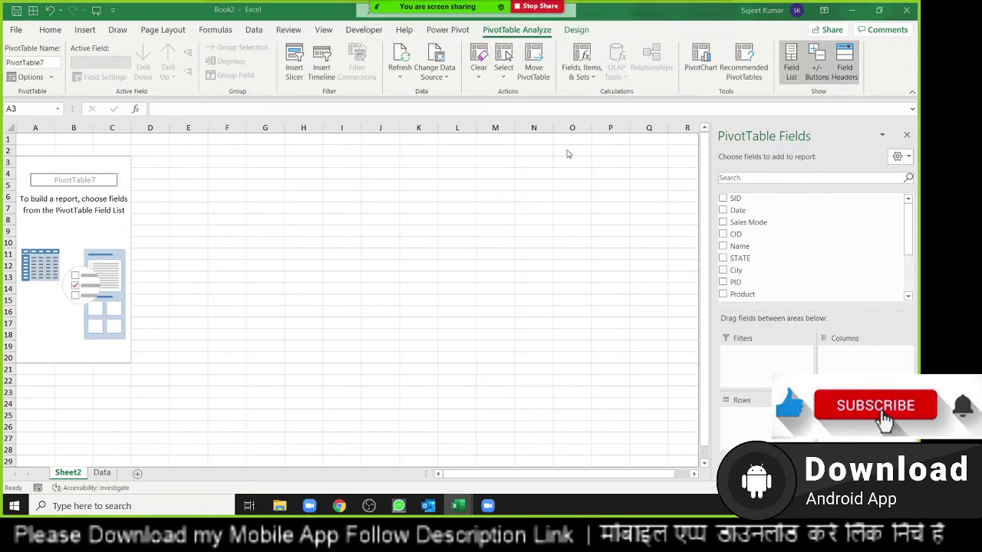
Step: Put Name in the pivot rows and Sum of Qty in the values
{"action": "scroll", "coordinate": [774, 267], "scroll_direction": "down", "scroll_amount": 2}
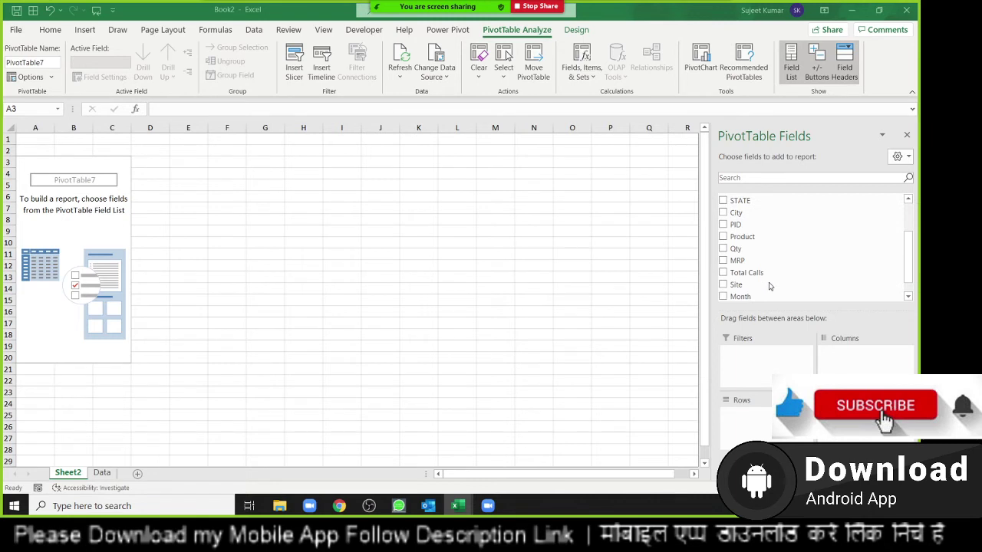
{"action": "scroll", "coordinate": [770, 287], "scroll_direction": "down", "scroll_amount": 1}
{"action": "scroll", "coordinate": [743, 222], "scroll_direction": "up", "scroll_amount": 1}
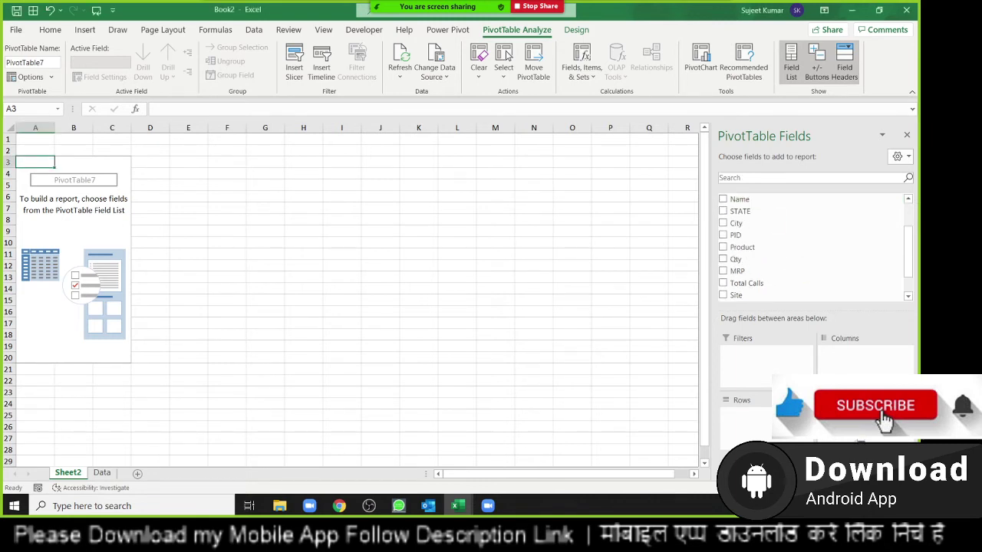
{"action": "left_click", "coordinate": [724, 198]}
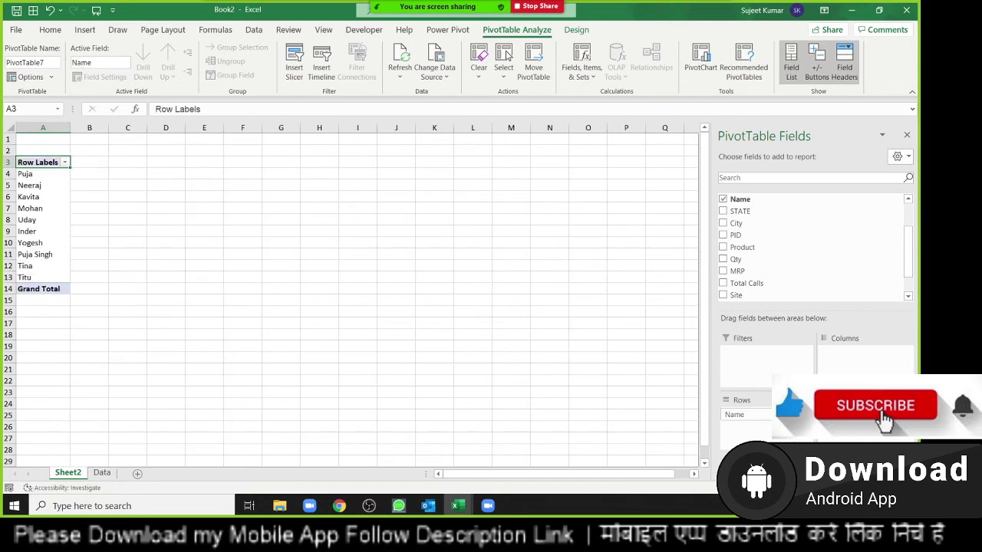
{"action": "scroll", "coordinate": [737, 278], "scroll_direction": "up", "scroll_amount": 2}
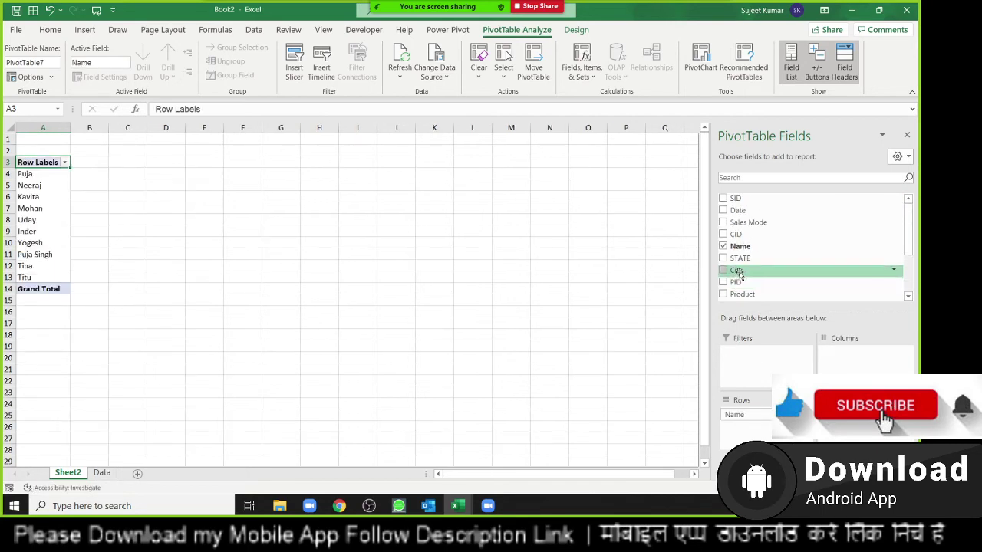
{"action": "scroll", "coordinate": [737, 278], "scroll_direction": "down", "scroll_amount": 1}
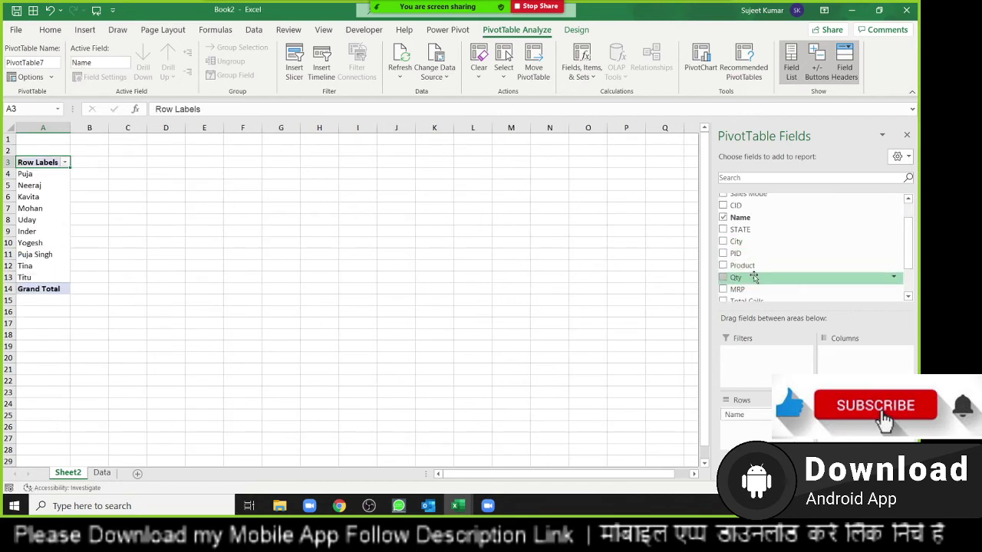
{"action": "left_click_drag", "start_coordinate": [753, 278], "coordinate": [865, 429]}
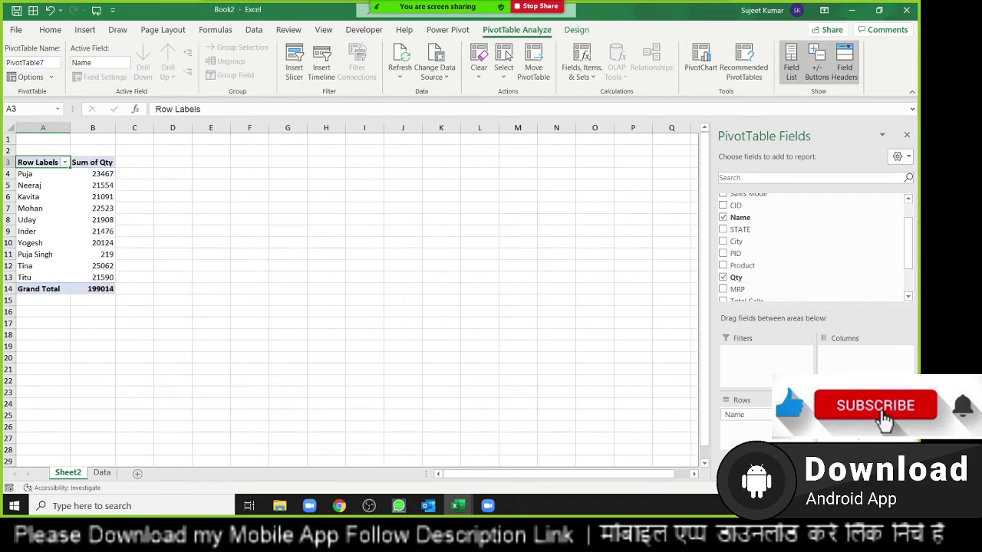
Step: Summarize MRP as Average in the pivot, then go back to the Data sheet
{"action": "scroll", "coordinate": [738, 268], "scroll_direction": "down", "scroll_amount": 2}
{"action": "scroll", "coordinate": [737, 276], "scroll_direction": "up", "scroll_amount": 3}
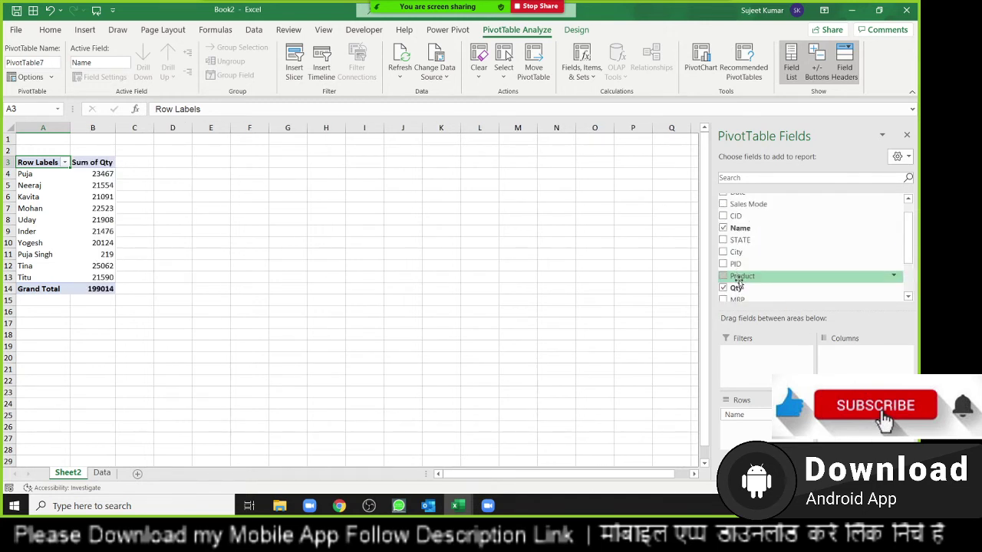
{"action": "scroll", "coordinate": [738, 283], "scroll_direction": "down", "scroll_amount": 2}
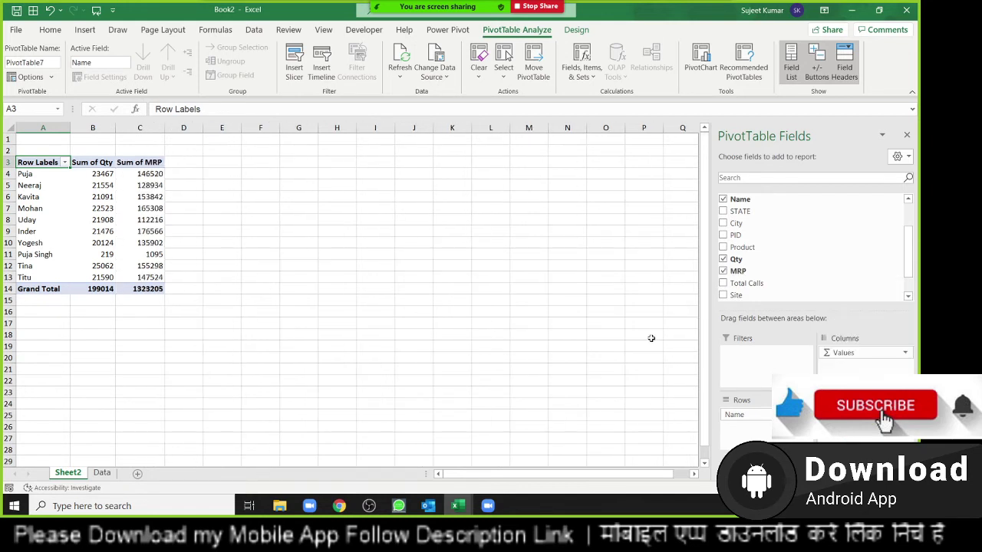
{"action": "left_click", "coordinate": [882, 426]}
{"action": "left_click", "coordinate": [852, 369]}
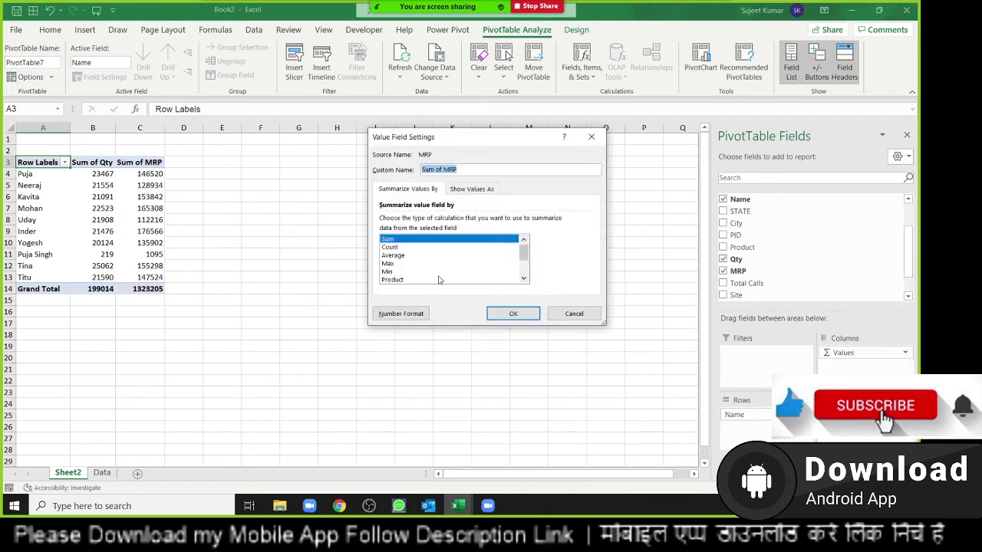
{"action": "left_click", "coordinate": [393, 255]}
{"action": "left_click", "coordinate": [491, 315]}
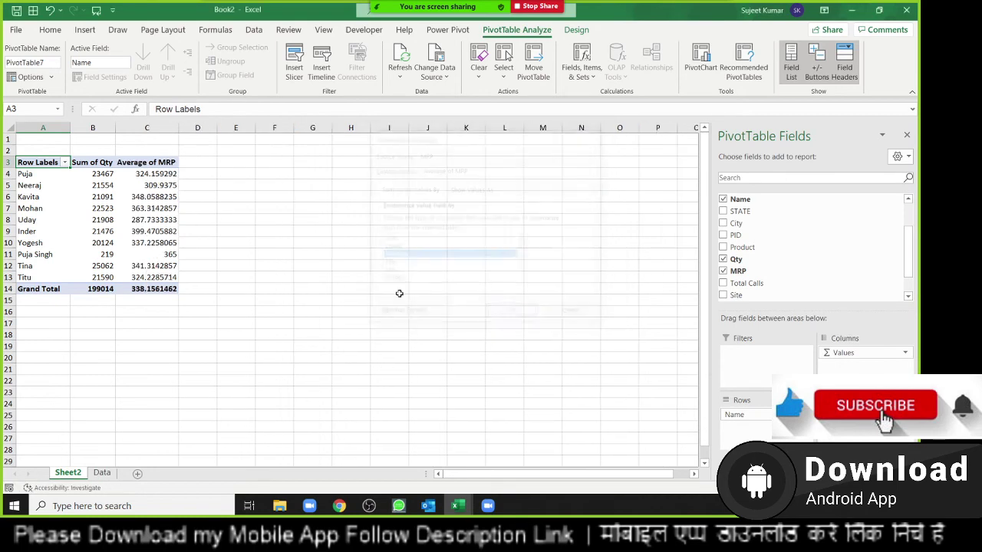
{"action": "left_click", "coordinate": [100, 473]}
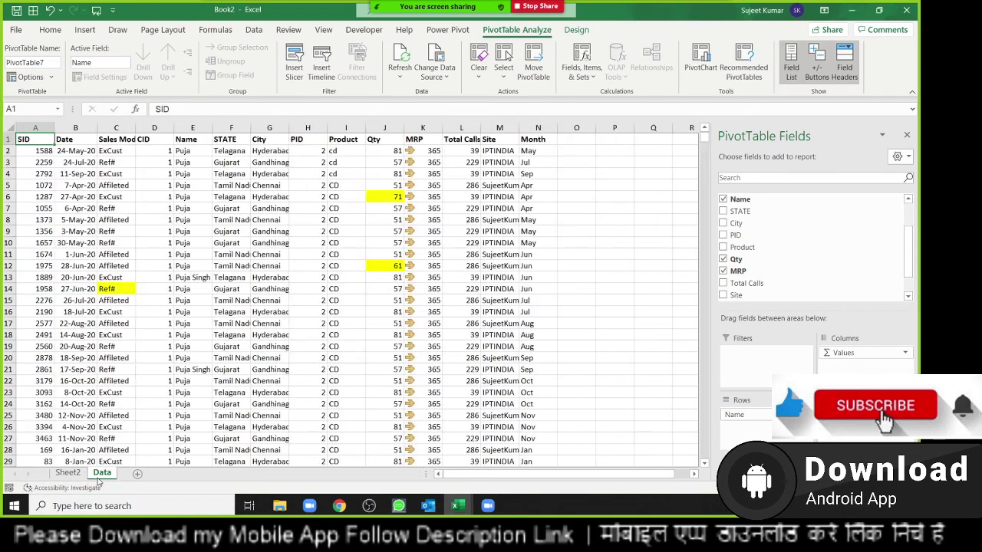
Step: Check the Qty and MRP column totals on the Data sheet, then return to the Sheet2 pivot
{"action": "left_click", "coordinate": [430, 135]}
{"action": "left_click", "coordinate": [384, 127]}
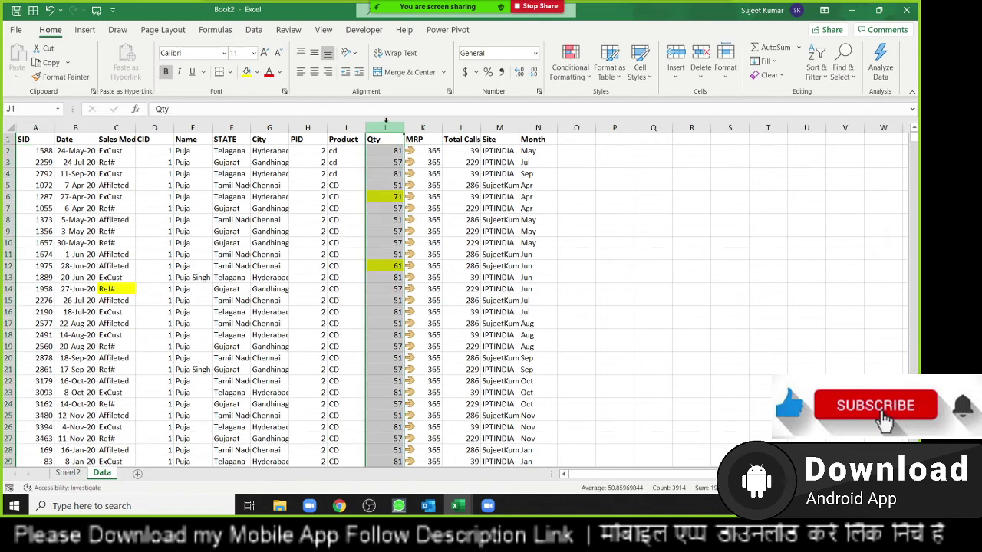
{"action": "left_click", "coordinate": [433, 127]}
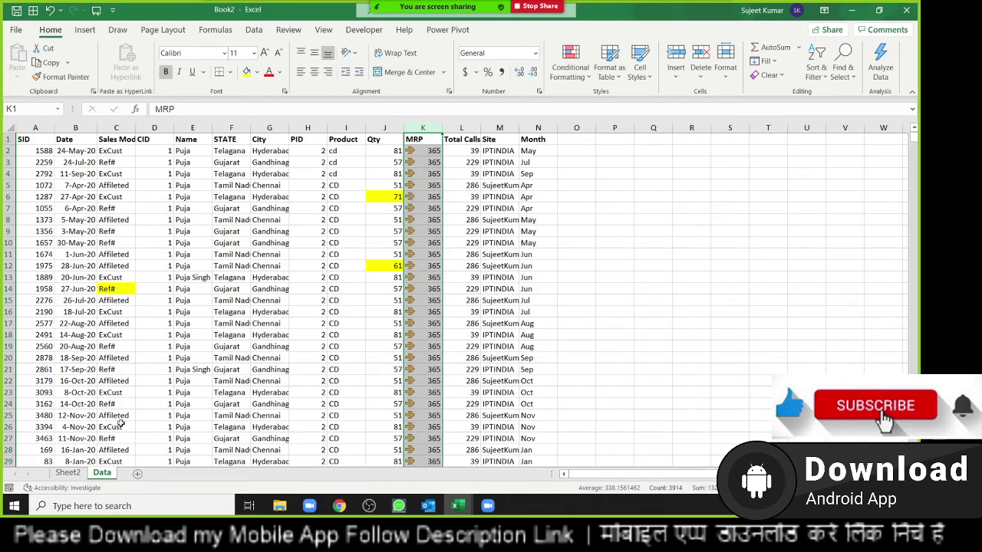
{"action": "scroll", "coordinate": [121, 422], "scroll_direction": "down", "scroll_amount": 1}
{"action": "scroll", "coordinate": [122, 412], "scroll_direction": "up", "scroll_amount": 1}
{"action": "left_click", "coordinate": [68, 473]}
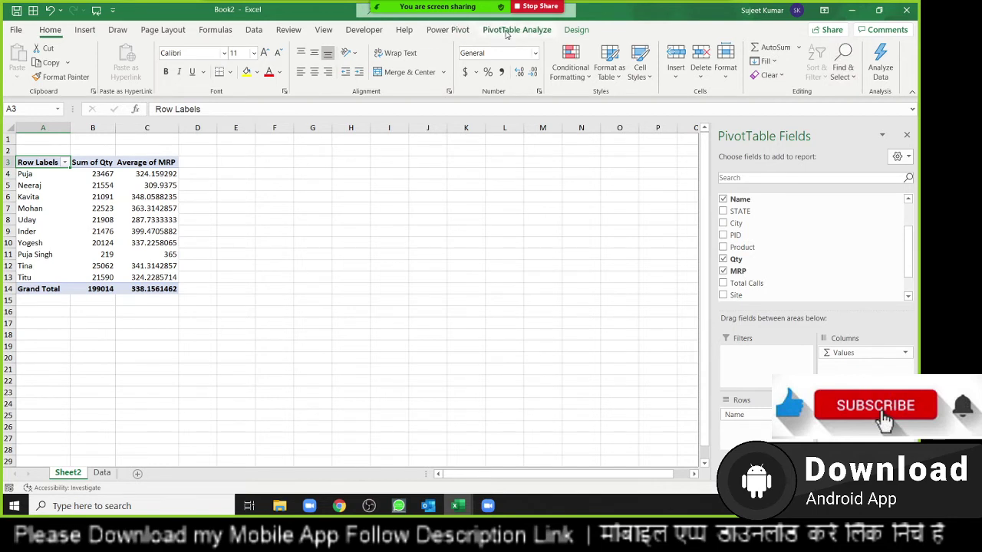
Step: Define a calculated field named Amt with the formula Qty*MRP
{"action": "left_click", "coordinate": [511, 30]}
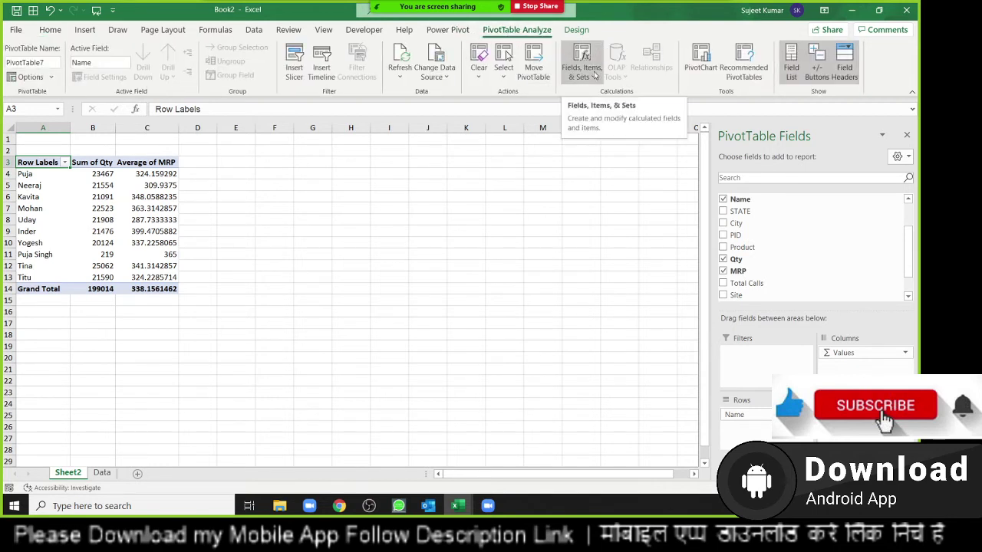
{"action": "left_click", "coordinate": [588, 78]}
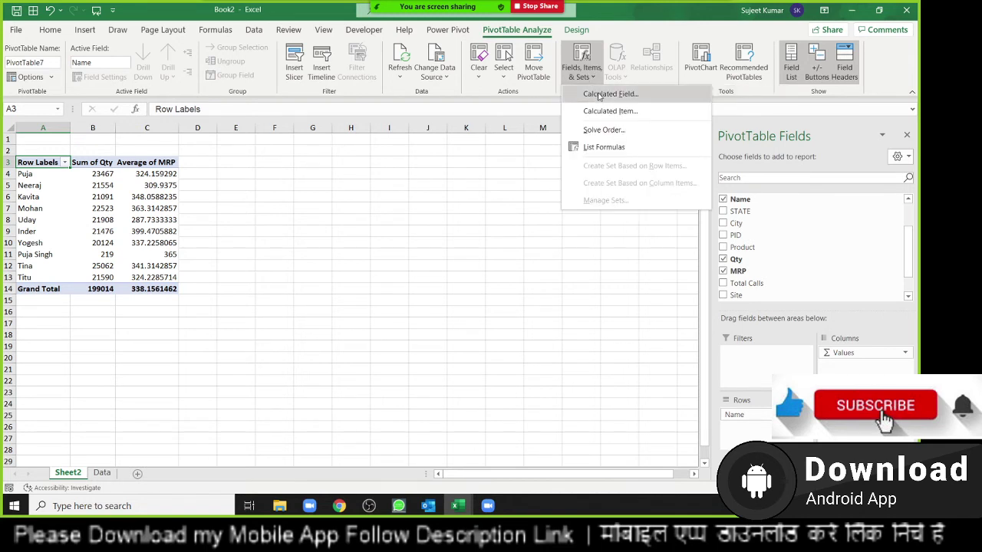
{"action": "left_click", "coordinate": [599, 94]}
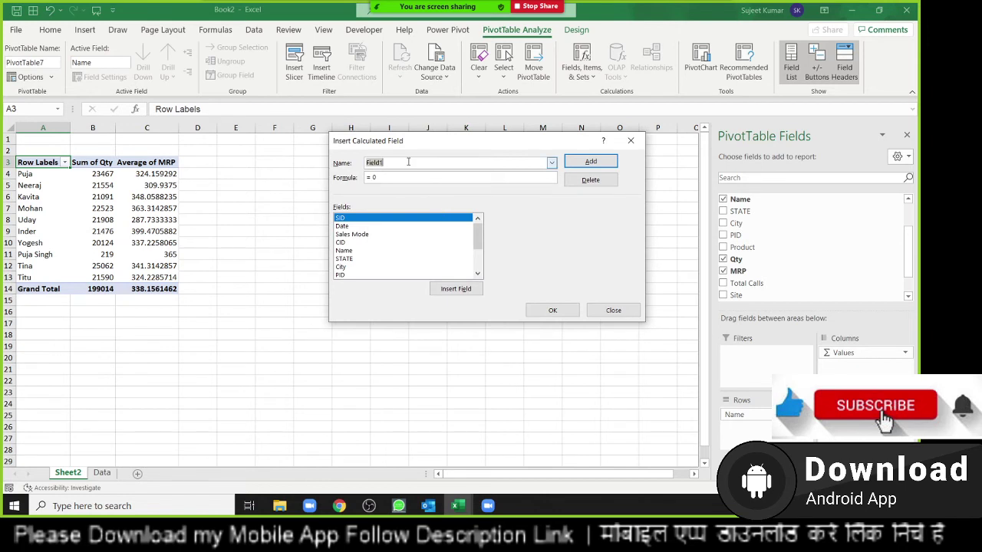
{"action": "type", "text": "Amt"}
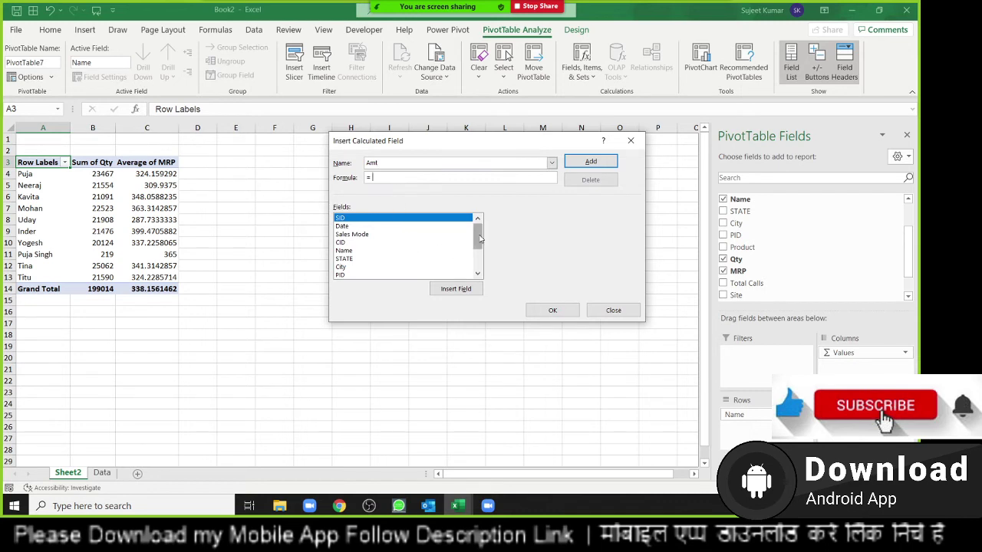
{"action": "left_click_drag", "start_coordinate": [476, 236], "coordinate": [479, 265]}
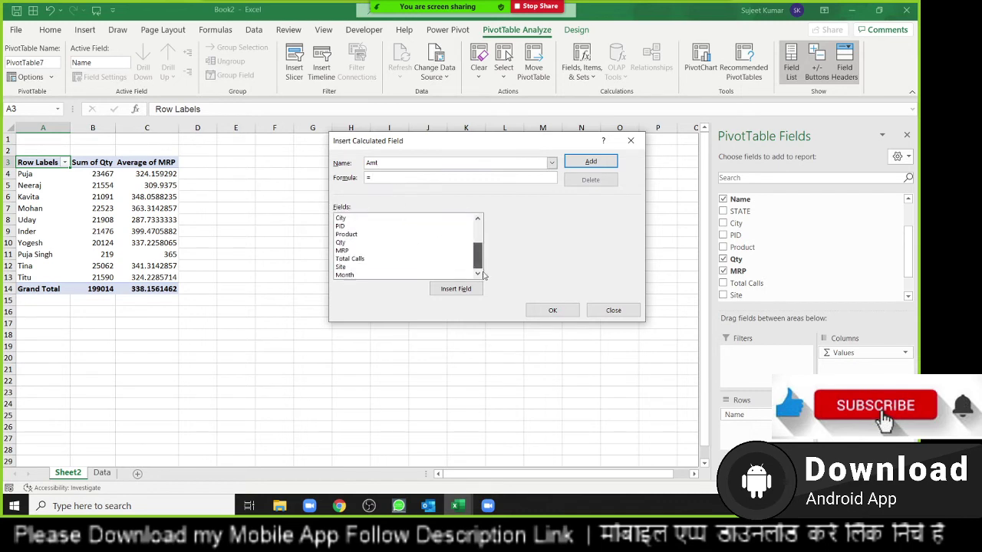
{"action": "left_click", "coordinate": [343, 243]}
{"action": "left_click", "coordinate": [451, 290]}
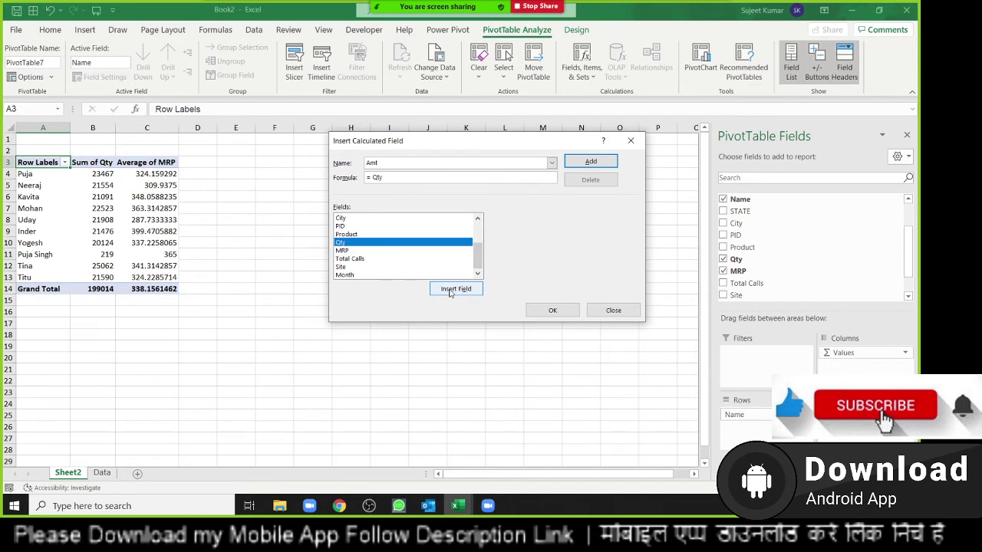
{"action": "double_click", "coordinate": [365, 253]}
{"action": "left_click", "coordinate": [584, 162]}
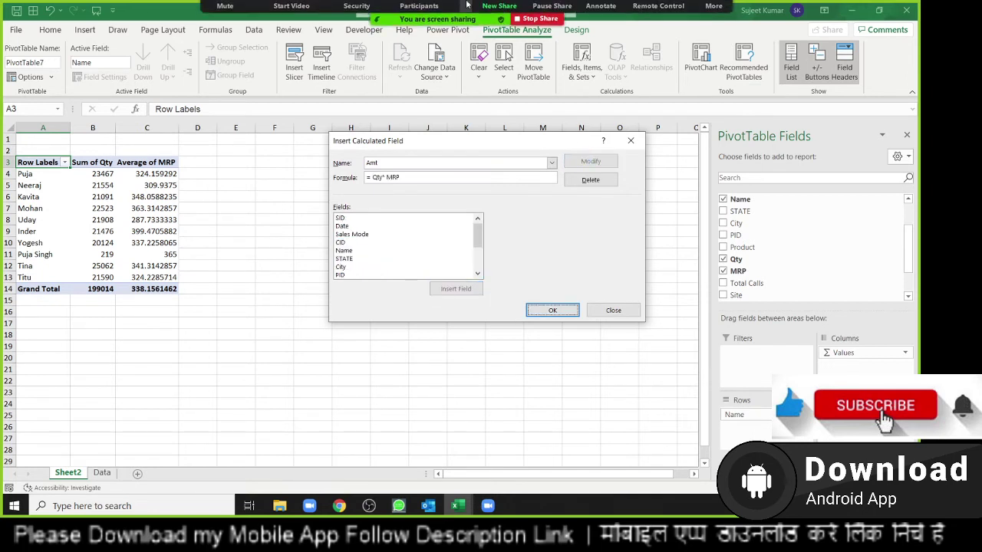
Step: Glance at Zoom participants, confirm the Amt field, and select the Sum of Amt values
{"action": "left_click", "coordinate": [471, 32]}
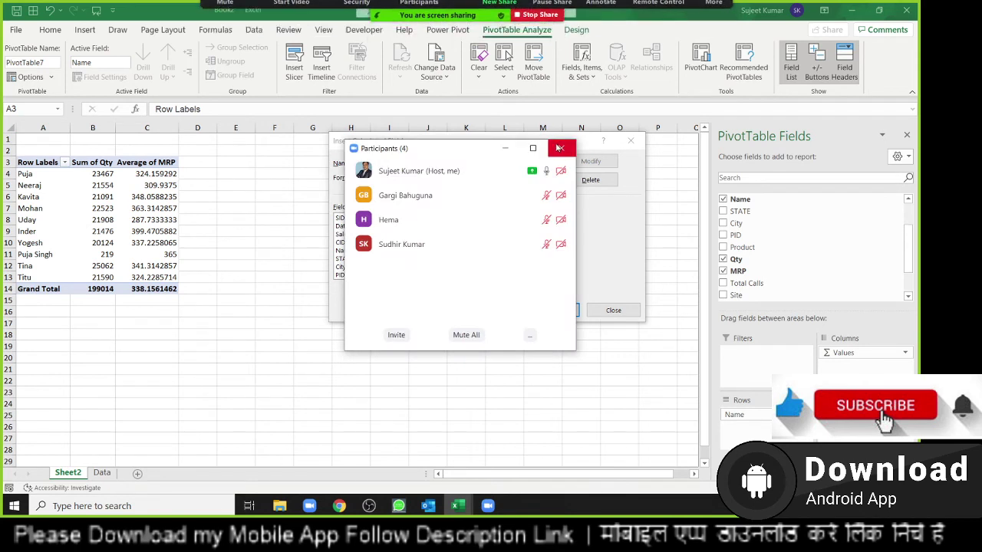
{"action": "left_click", "coordinate": [561, 148]}
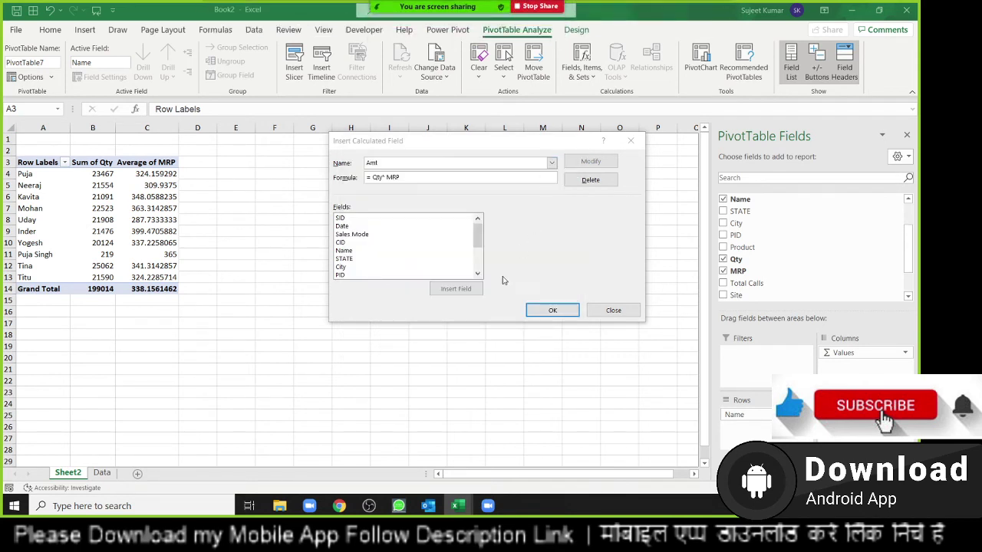
{"action": "left_click", "coordinate": [553, 311]}
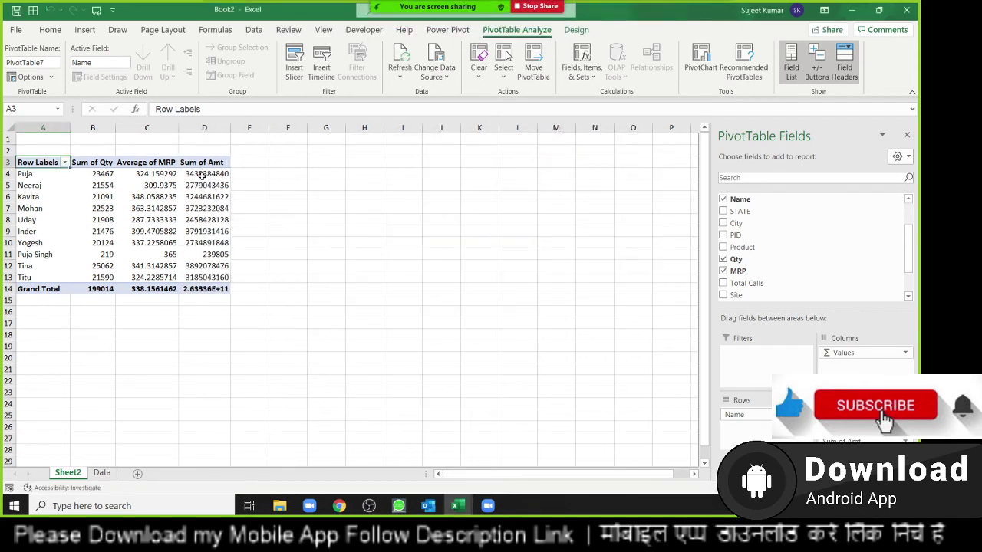
{"action": "left_click_drag", "start_coordinate": [201, 175], "coordinate": [205, 274]}
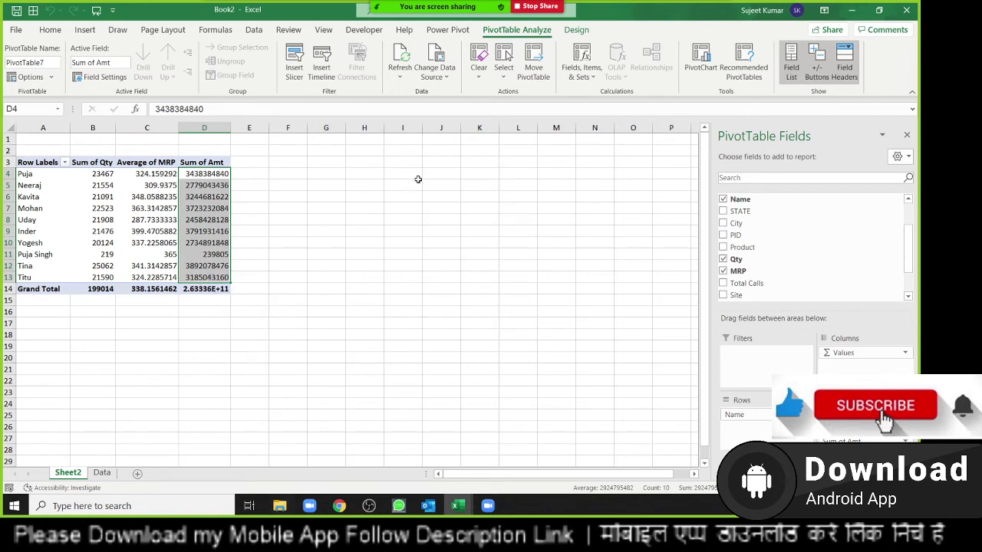
Step: Check Zoom's participant list twice, then bring up Excel's Fields, Items & Sets menu
{"action": "left_click", "coordinate": [424, 9]}
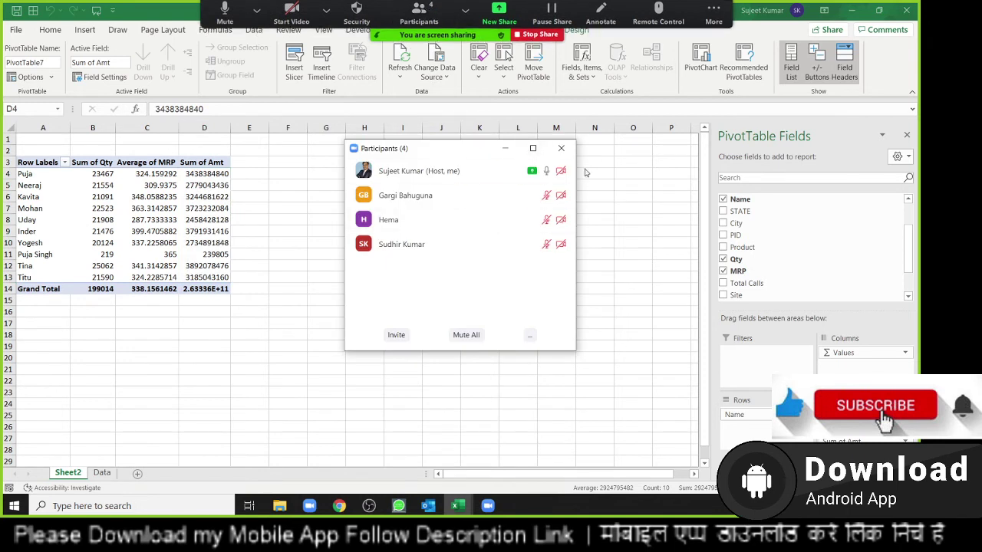
{"action": "left_click", "coordinate": [560, 148]}
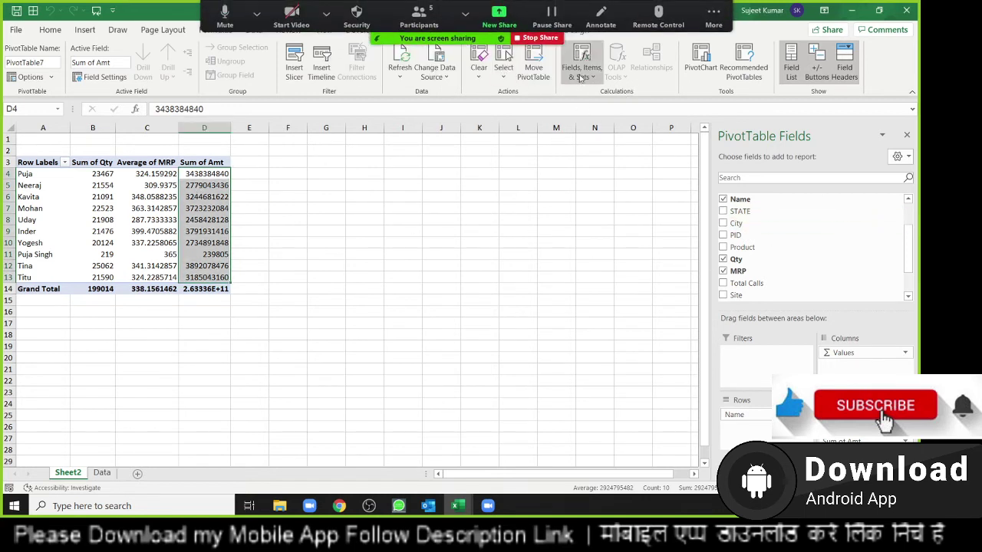
{"action": "left_click", "coordinate": [419, 17]}
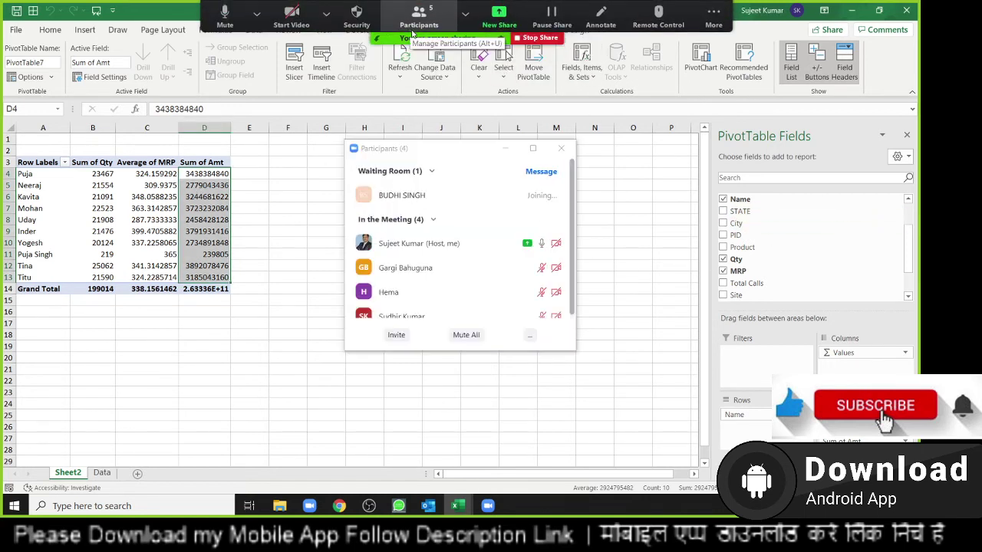
{"action": "left_click", "coordinate": [561, 150]}
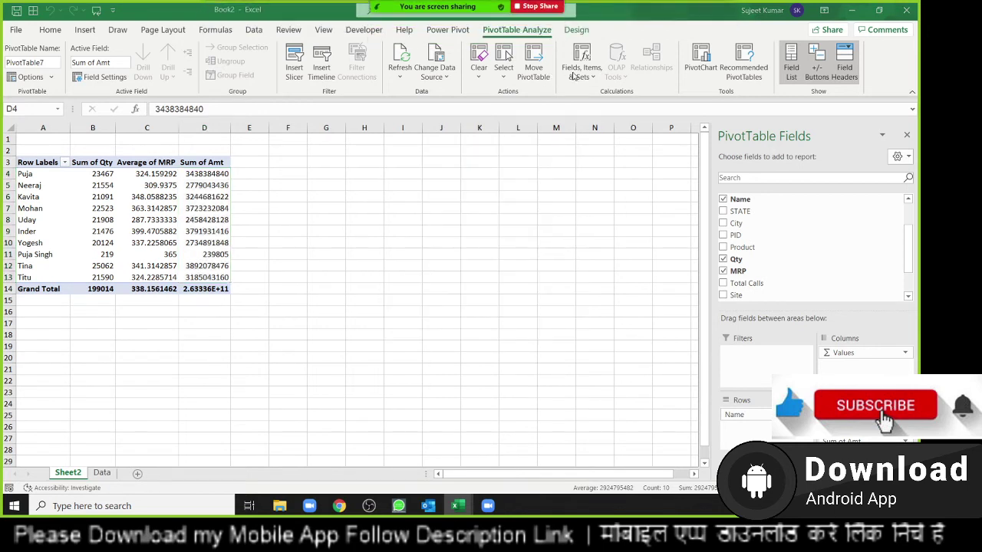
{"action": "left_click", "coordinate": [577, 76]}
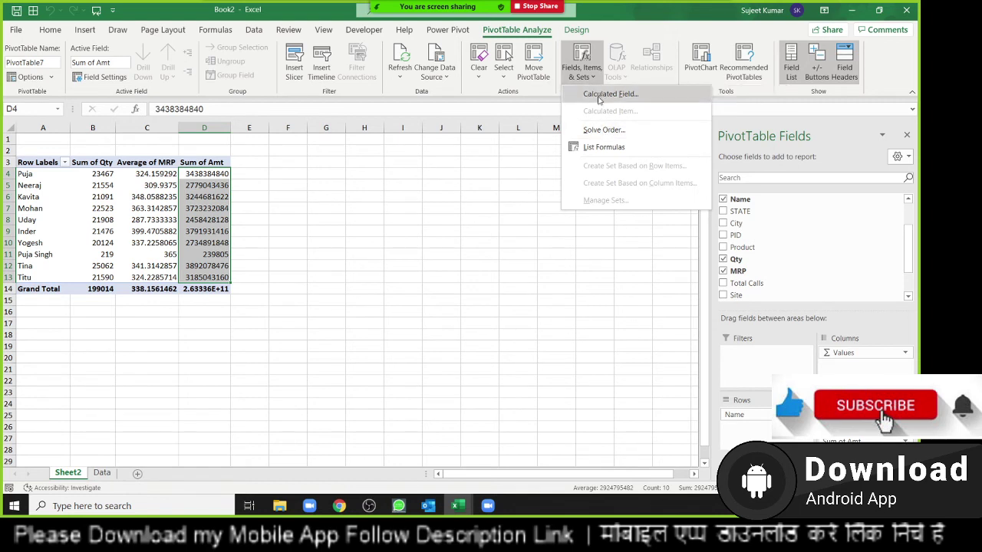
Step: Start a calculated field named GST and insert Amt into its formula
{"action": "left_click", "coordinate": [600, 96]}
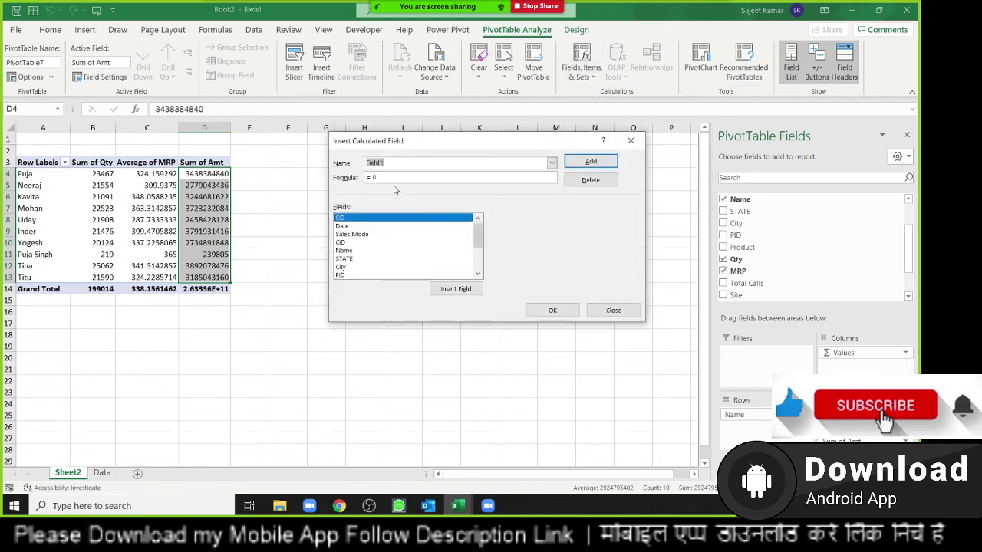
{"action": "type", "text": "GT"}
{"action": "left_click", "coordinate": [376, 177]}
{"action": "left_click_drag", "start_coordinate": [478, 234], "coordinate": [480, 264]}
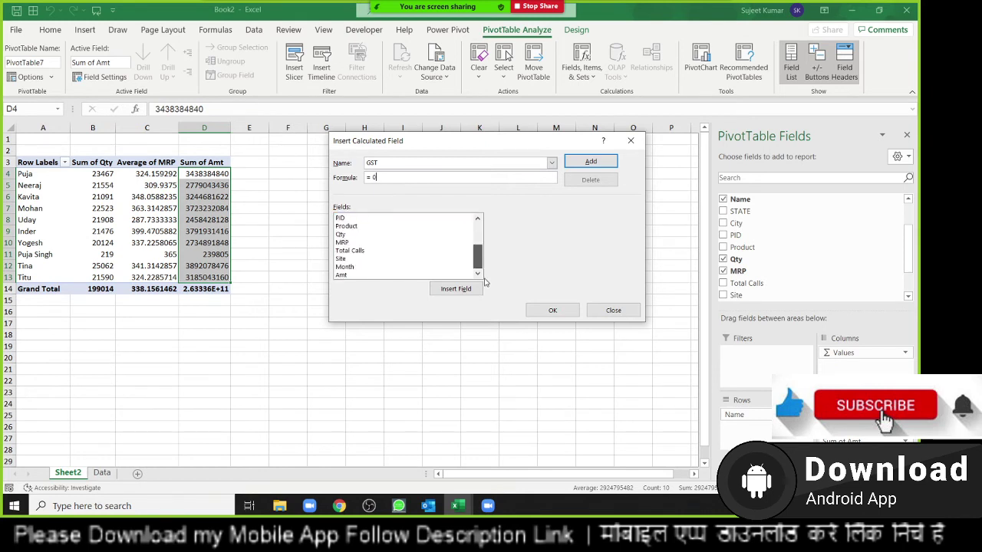
{"action": "left_click", "coordinate": [387, 268]}
{"action": "left_click", "coordinate": [358, 277]}
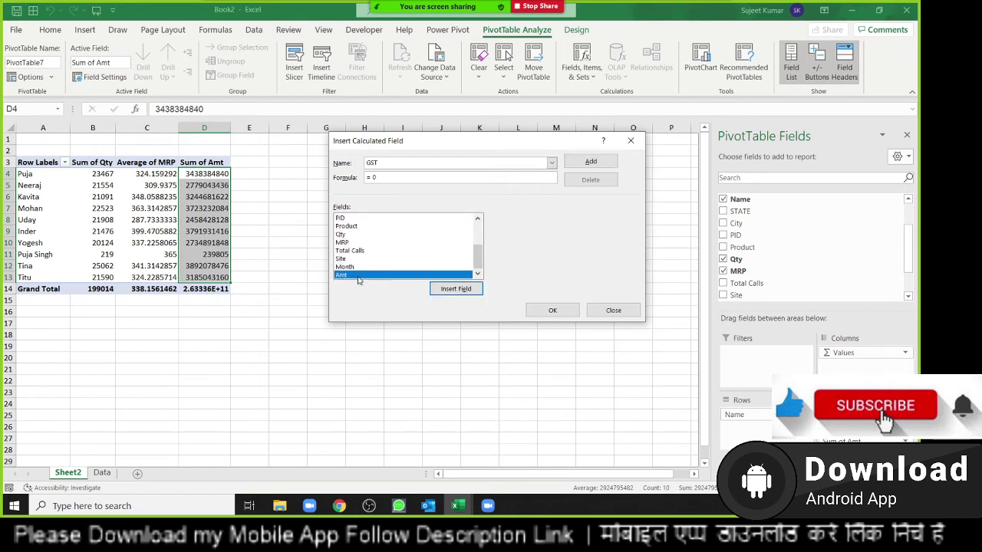
{"action": "left_click", "coordinate": [445, 292]}
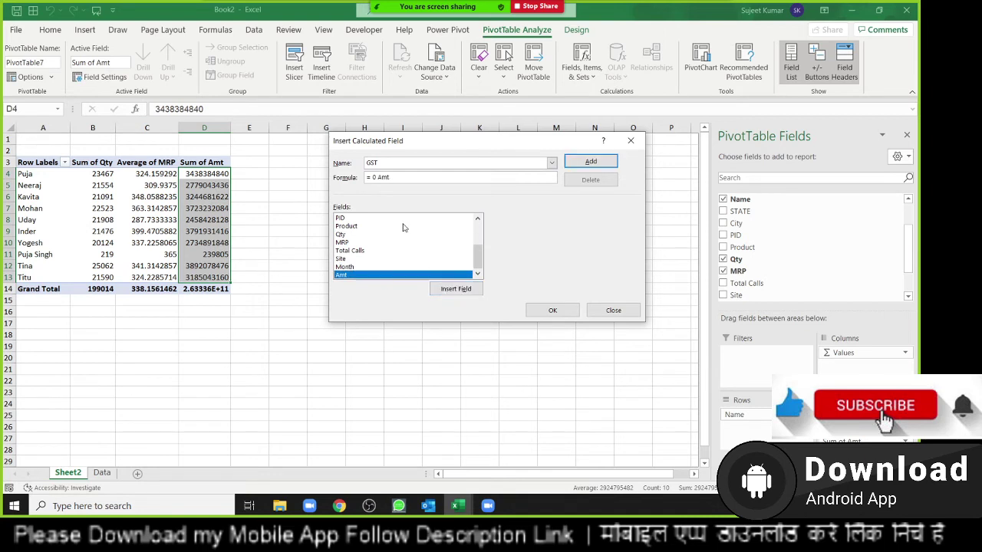
Step: Finish the formula as Amt*18%, add the GST field, and check a Sum of Amt value
{"action": "left_click", "coordinate": [378, 177]}
{"action": "key", "text": "BackSpace"}
{"action": "key", "text": "BackSpace"}
{"action": "type", "text": "*"}
{"action": "left_click", "coordinate": [590, 162]}
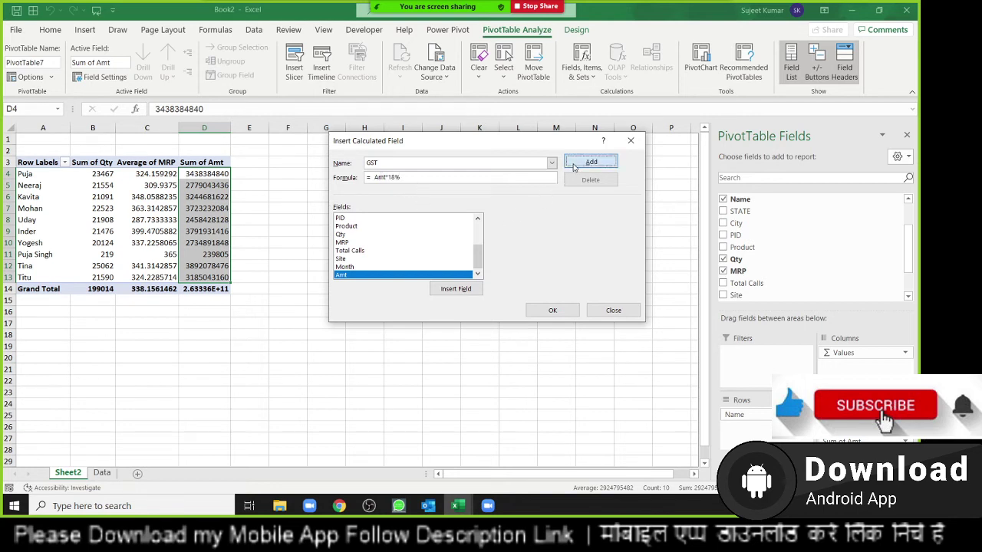
{"action": "left_click", "coordinate": [552, 311]}
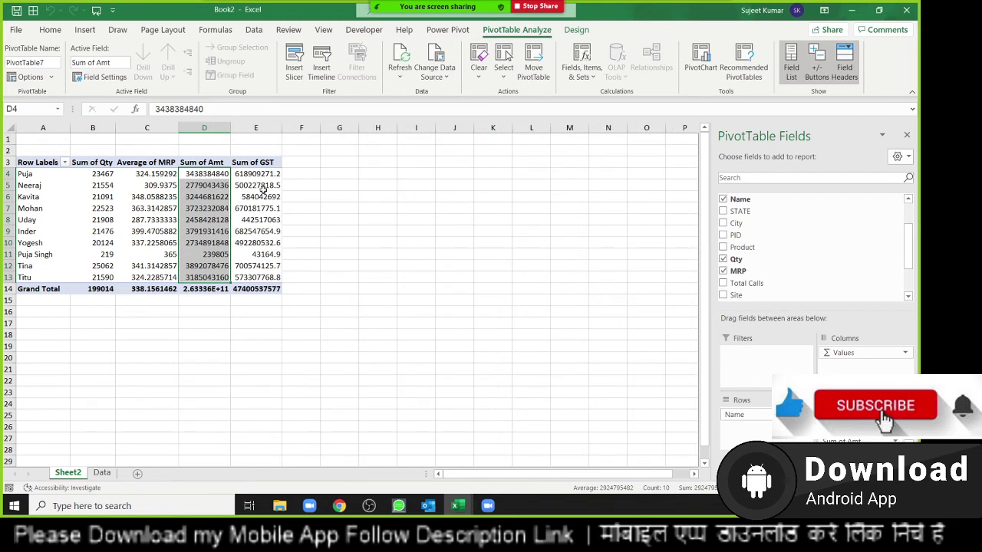
{"action": "left_click", "coordinate": [261, 188]}
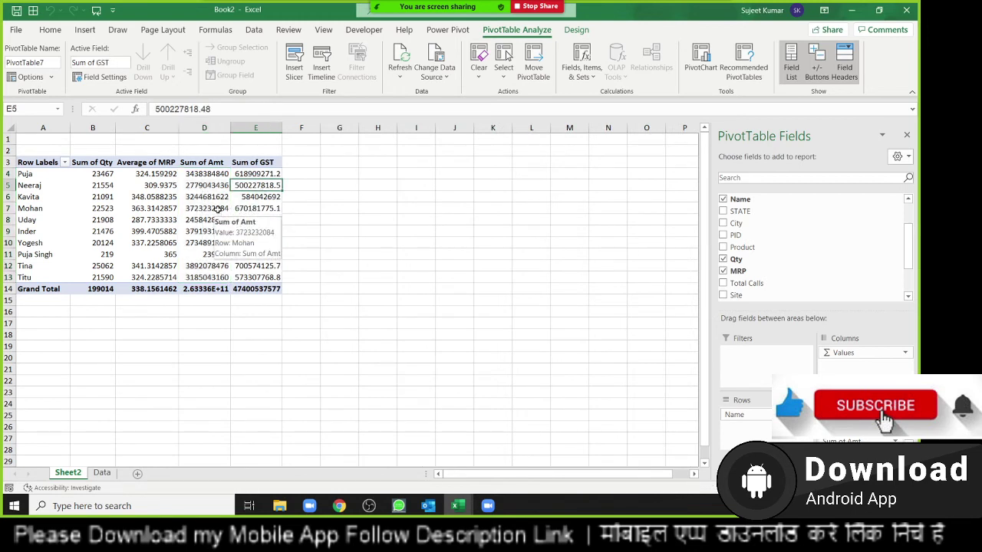
{"action": "left_click", "coordinate": [205, 175]}
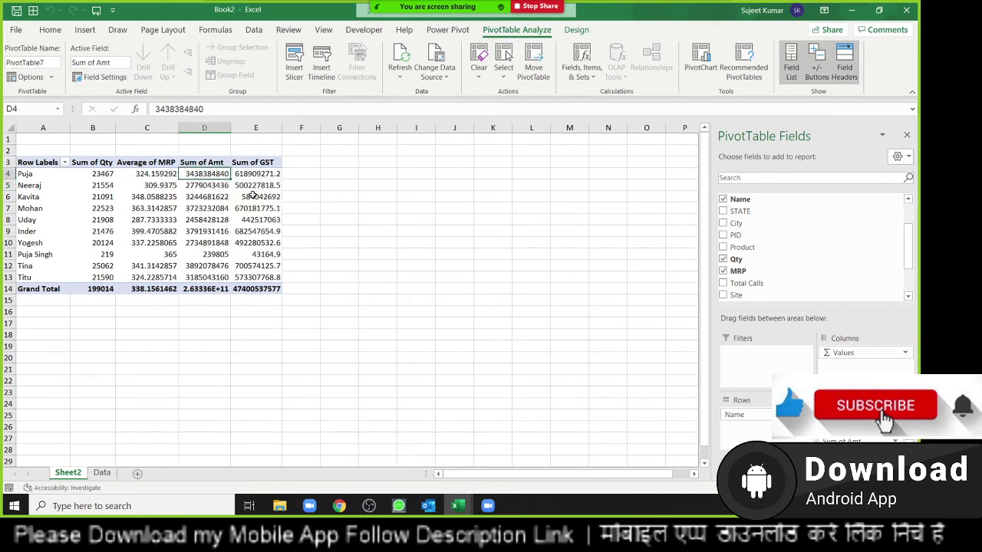
Step: Select the Sum of GST values in E4:E13 and check Zoom's participant list
{"action": "left_click", "coordinate": [259, 266]}
{"action": "left_click_drag", "start_coordinate": [259, 278], "coordinate": [265, 174]}
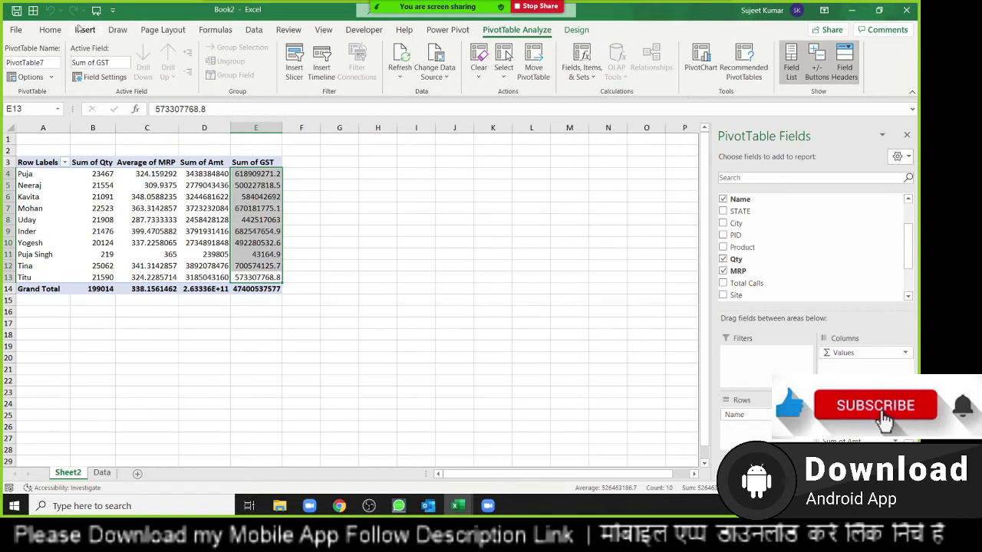
{"action": "left_click", "coordinate": [47, 30]}
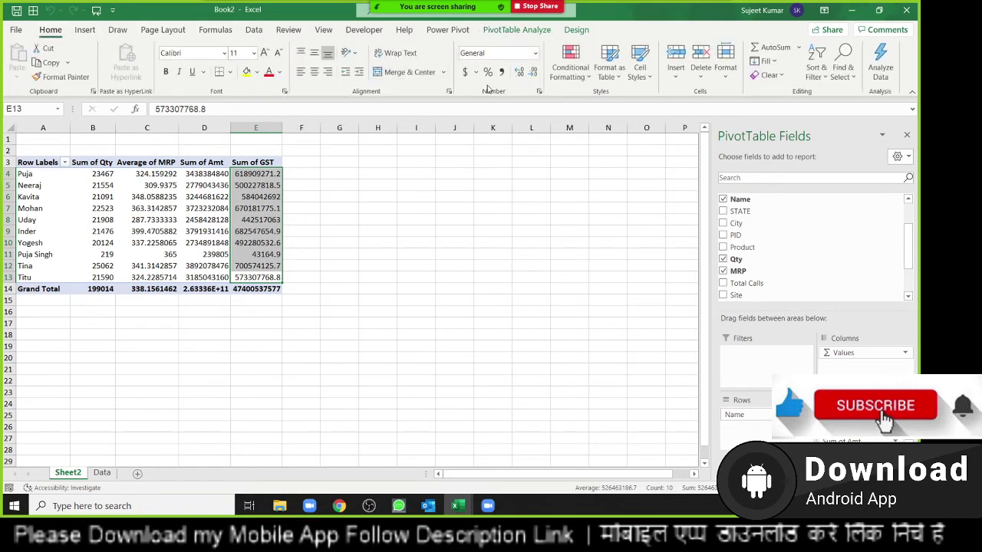
{"action": "left_click", "coordinate": [418, 15]}
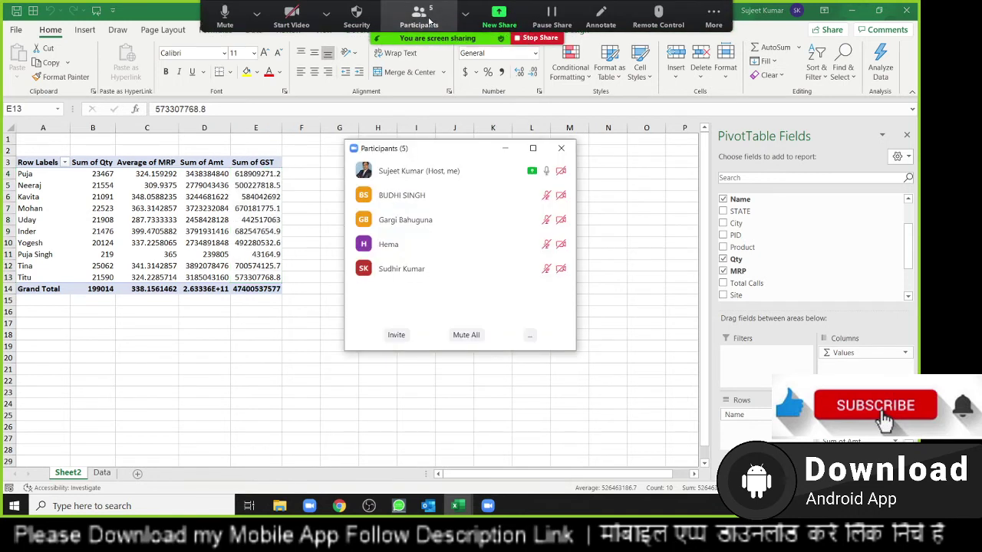
{"action": "left_click", "coordinate": [561, 148]}
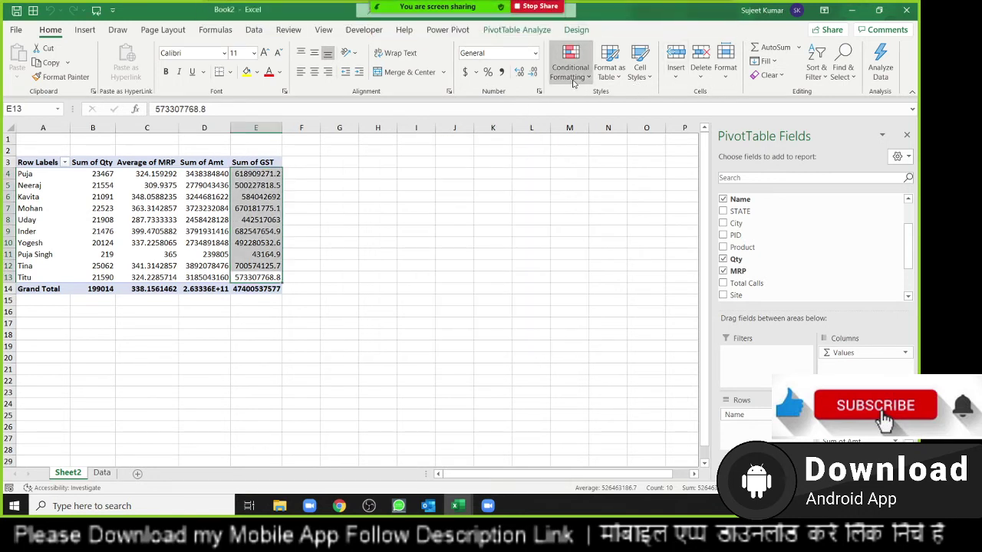
Step: Look over the Sort & Filter options, then reopen the pivot calculation options
{"action": "left_click", "coordinate": [821, 80]}
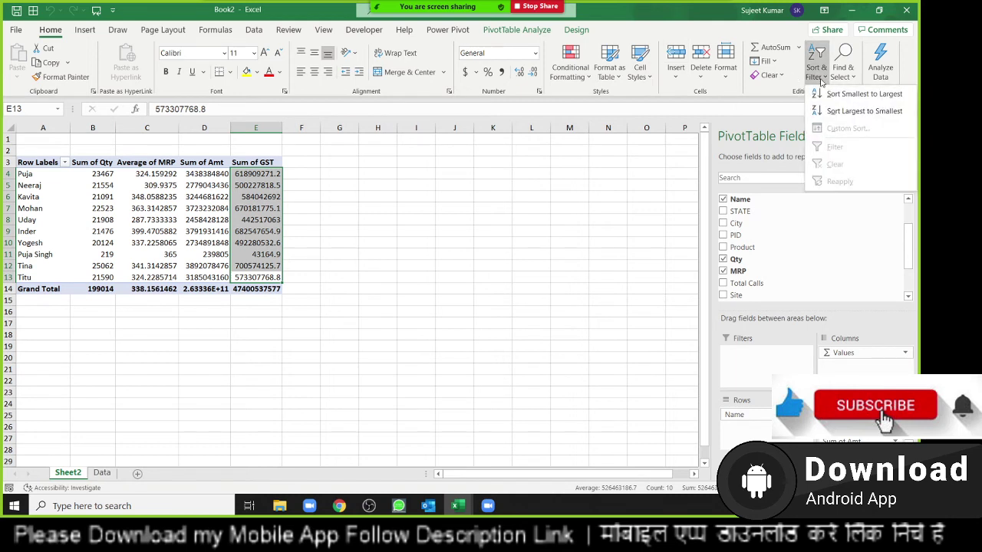
{"action": "left_click", "coordinate": [507, 36]}
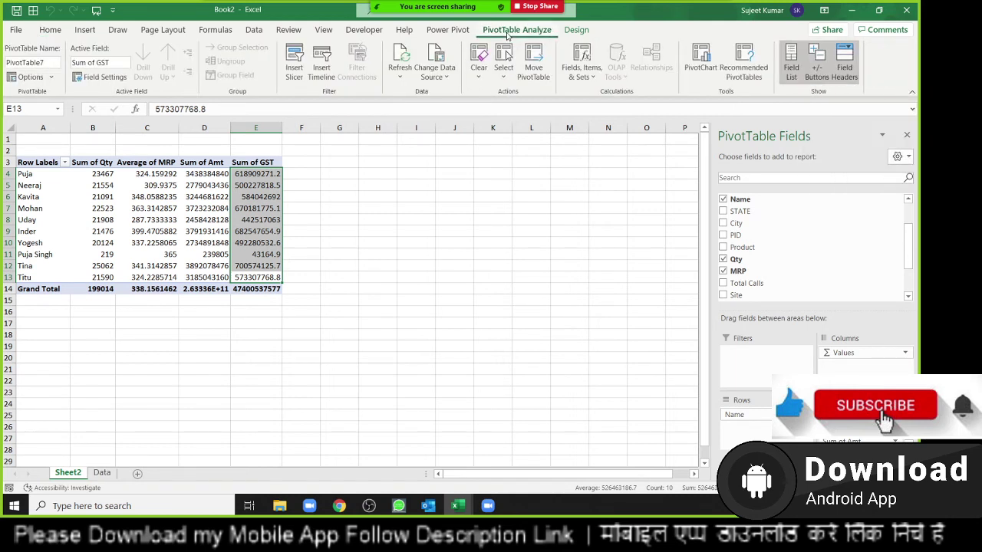
{"action": "left_click", "coordinate": [582, 69]}
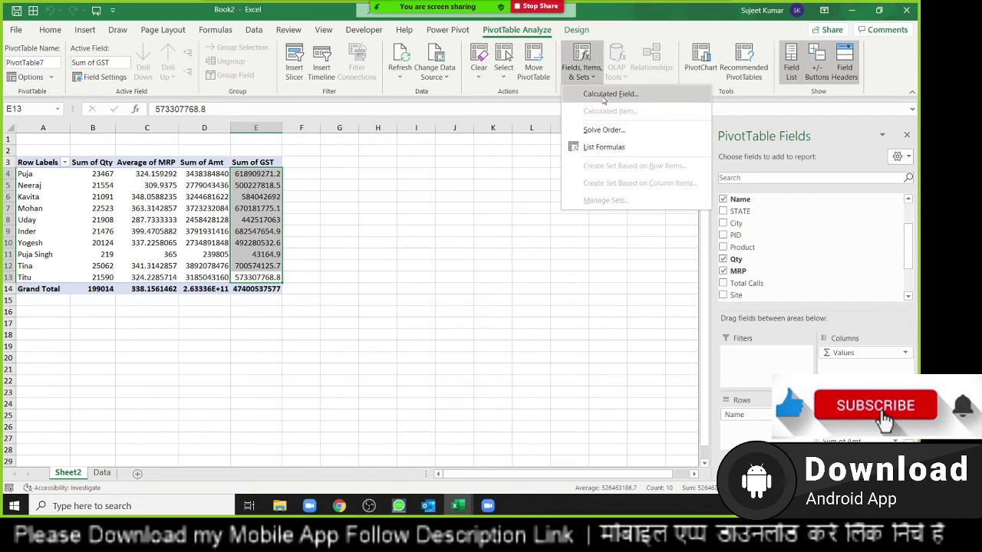
Step: Add a calculated field RGST = round(GST,0) and check a rounded value
{"action": "left_click", "coordinate": [604, 95]}
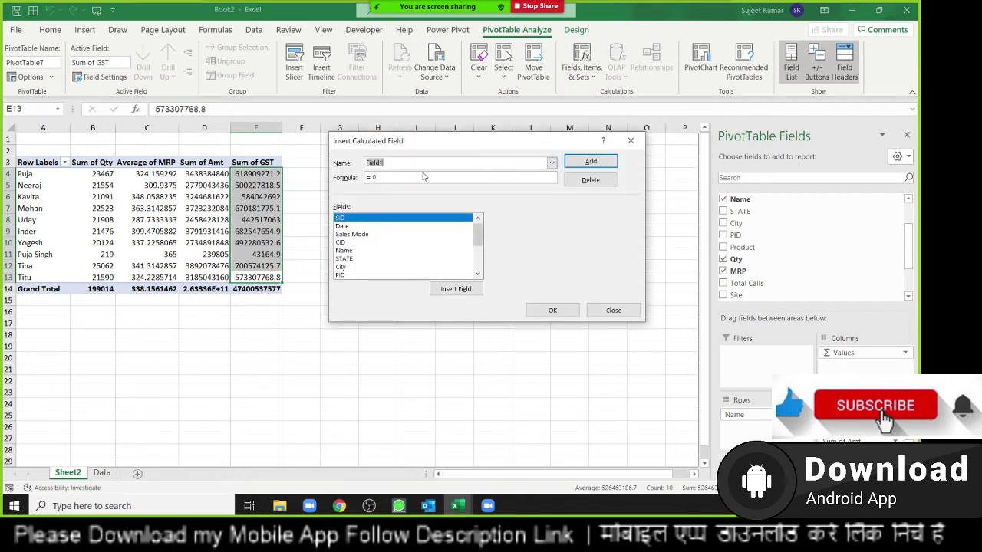
{"action": "type", "text": "RGST"}
{"action": "left_click", "coordinate": [428, 177]}
{"action": "type", "text": "round"}
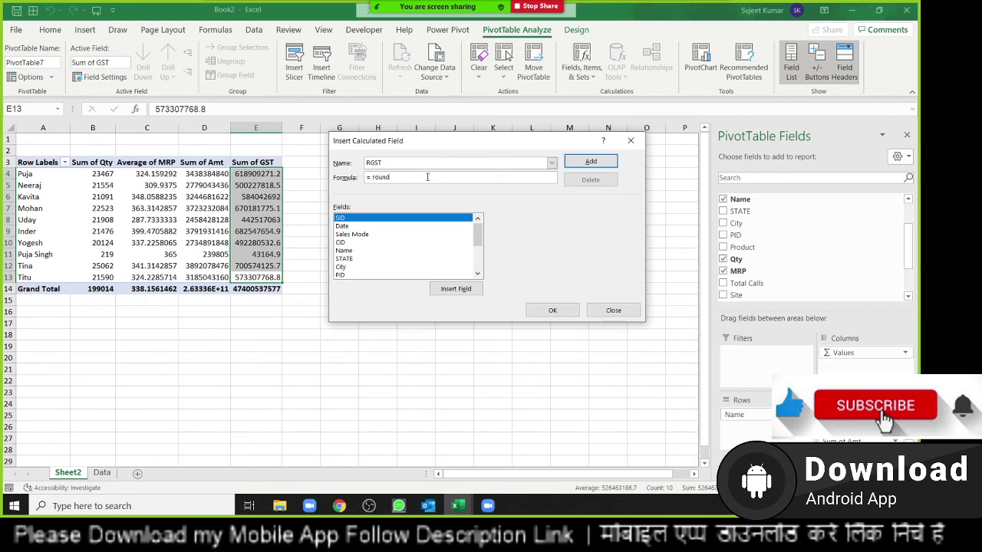
{"action": "type", "text": "("}
{"action": "scroll", "coordinate": [376, 250], "scroll_direction": "down", "scroll_amount": 3}
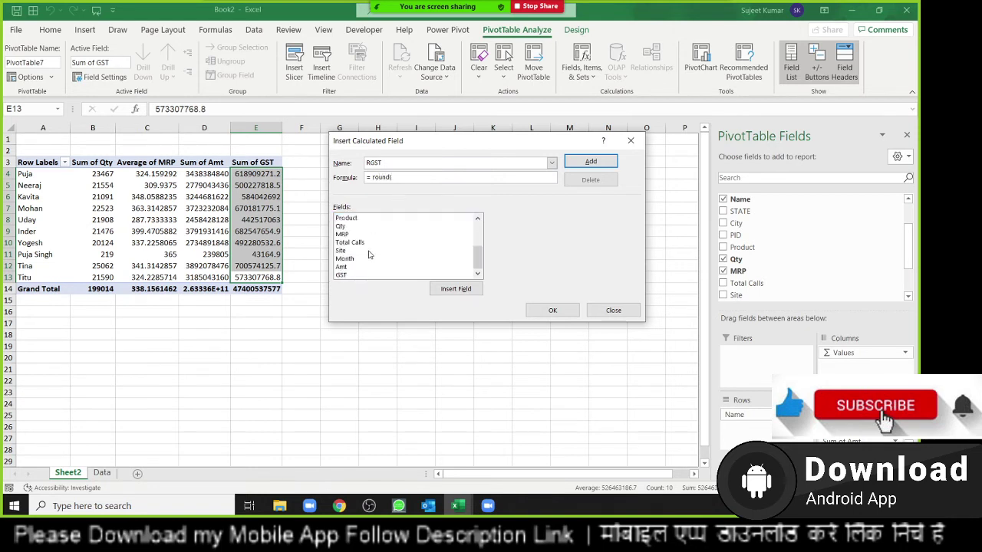
{"action": "double_click", "coordinate": [346, 275]}
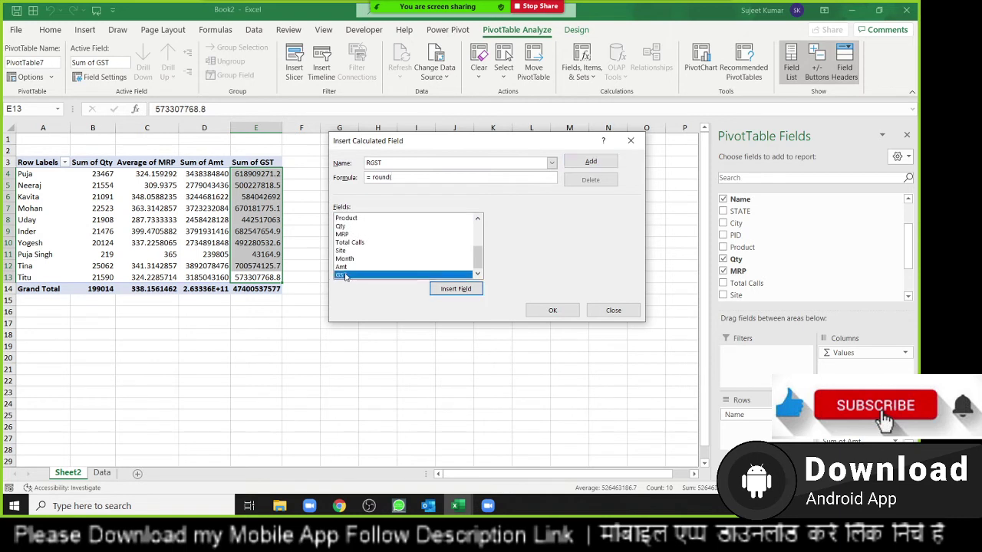
{"action": "type", "text": ",0"}
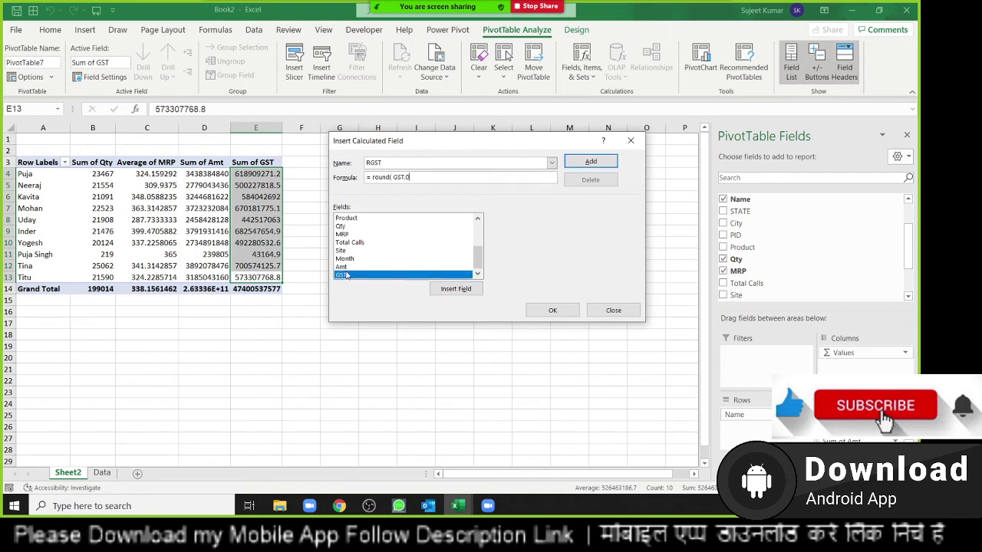
{"action": "left_click", "coordinate": [581, 166]}
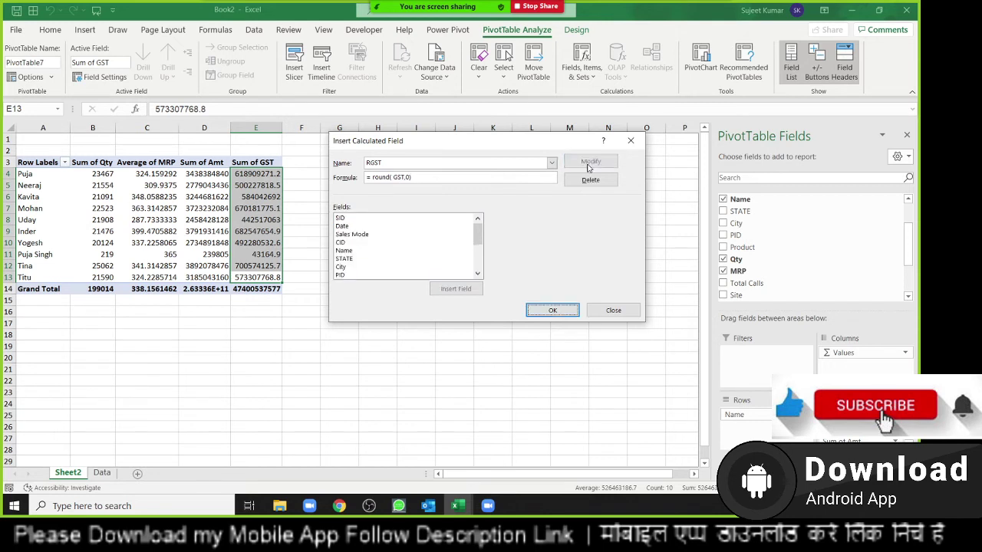
{"action": "left_click", "coordinate": [563, 311]}
{"action": "left_click", "coordinate": [310, 187]}
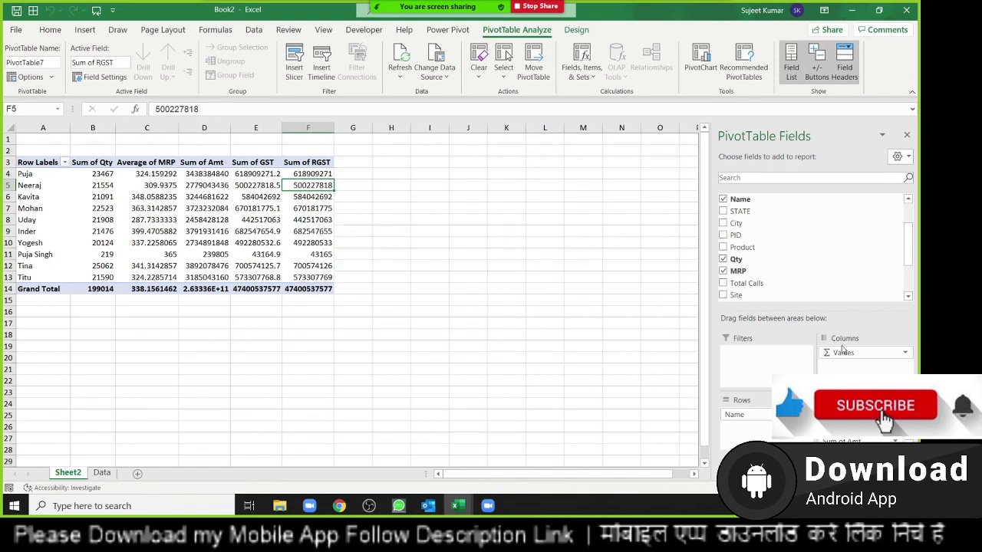
Step: Uncheck MRP, Amt, GST and RGST so only Sum of Qty remains, then select B6:B12
{"action": "scroll", "coordinate": [805, 253], "scroll_direction": "down", "scroll_amount": 2}
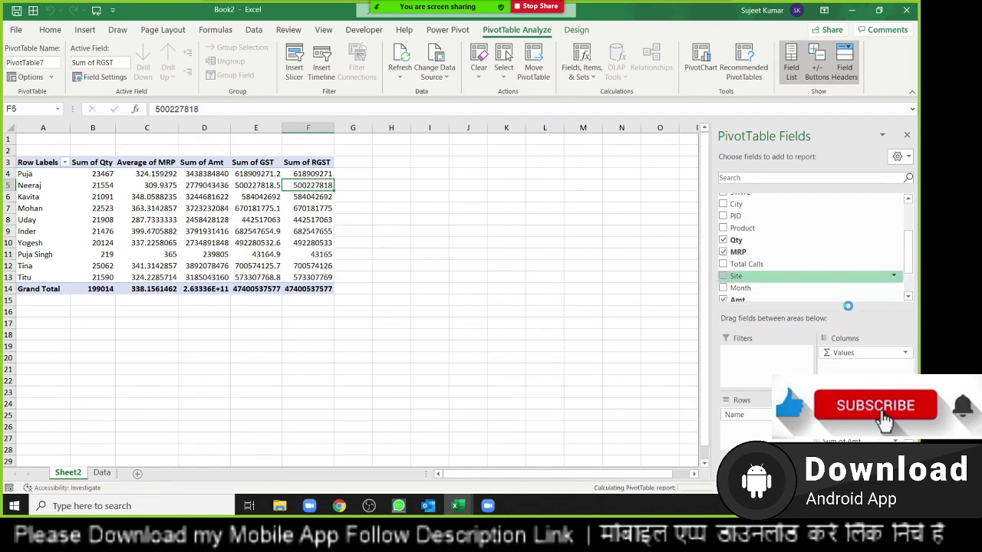
{"action": "left_click", "coordinate": [723, 252]}
{"action": "scroll", "coordinate": [806, 253], "scroll_direction": "down", "scroll_amount": 1}
{"action": "left_click", "coordinate": [723, 281]}
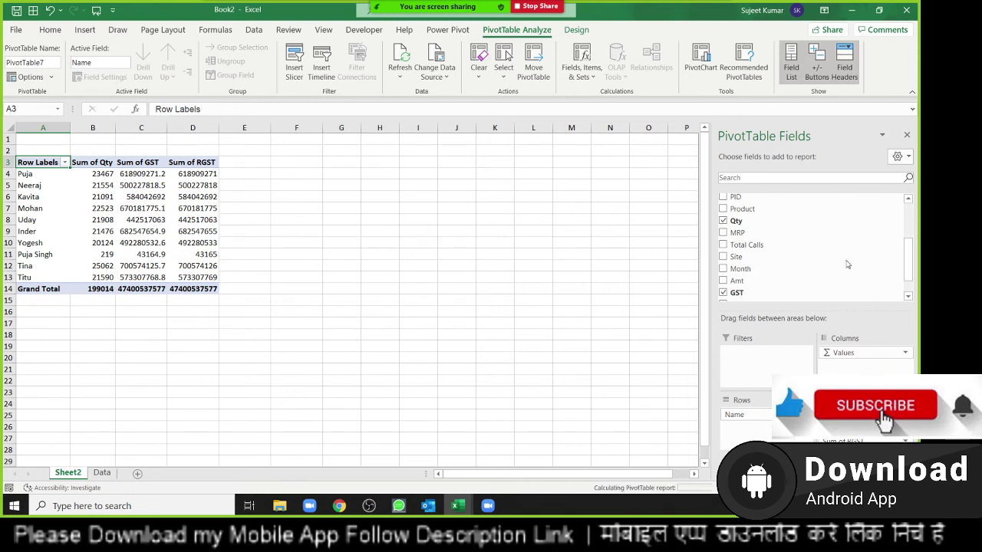
{"action": "left_click", "coordinate": [722, 293]}
{"action": "scroll", "coordinate": [805, 253], "scroll_direction": "down", "scroll_amount": 1}
{"action": "left_click", "coordinate": [722, 285]}
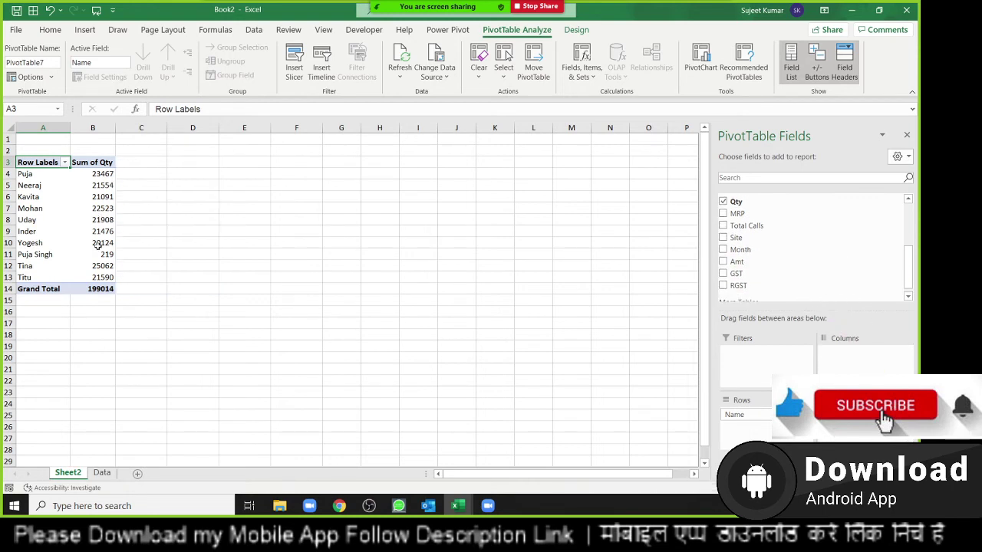
{"action": "left_click_drag", "start_coordinate": [96, 264], "coordinate": [104, 198]}
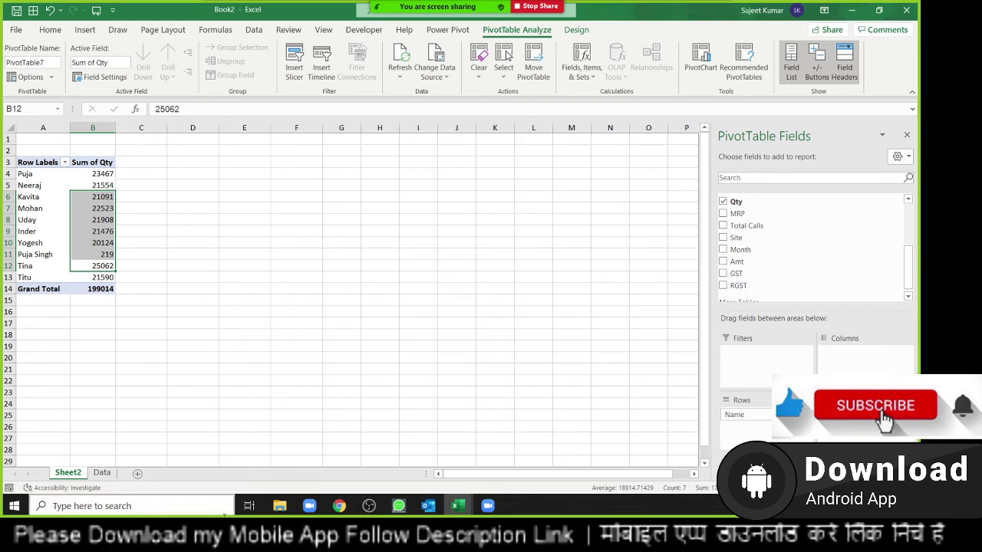
Step: Start a calculated field named INC whose formula begins with an IF test on Qty
{"action": "left_click", "coordinate": [582, 65]}
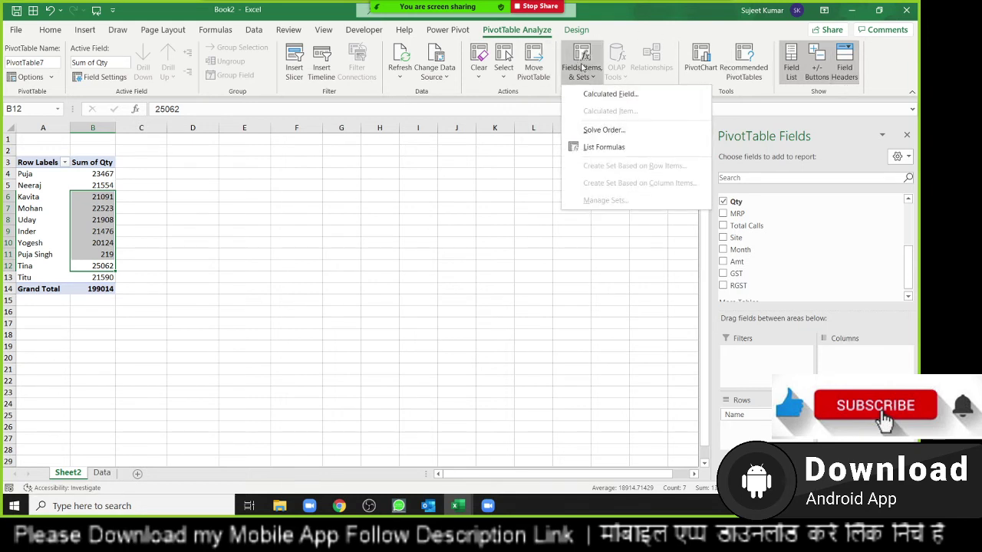
{"action": "left_click", "coordinate": [618, 95]}
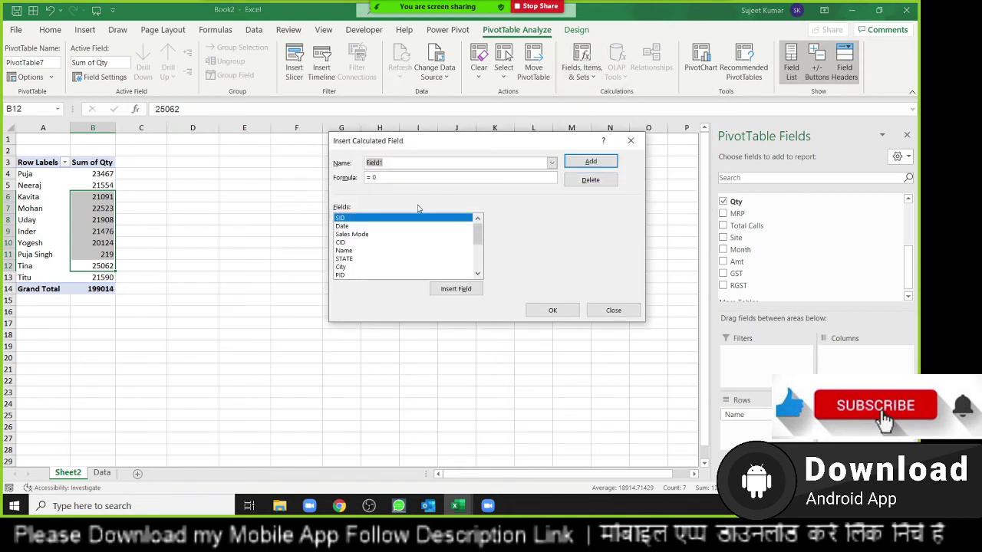
{"action": "type", "text": "INC"}
{"action": "left_click", "coordinate": [390, 177]}
{"action": "type", "text": "if("}
{"action": "scroll", "coordinate": [376, 230], "scroll_direction": "down", "scroll_amount": 3}
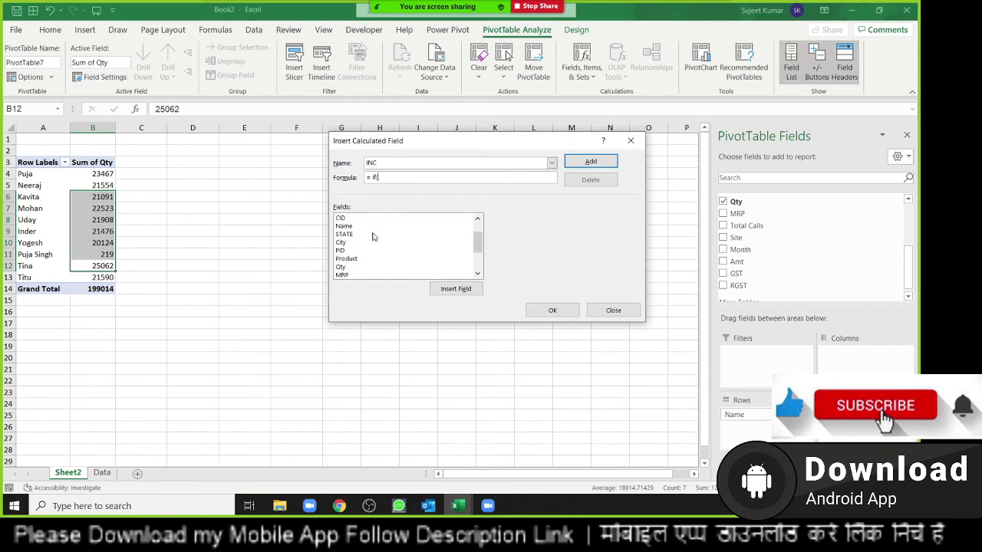
{"action": "left_click", "coordinate": [366, 260]}
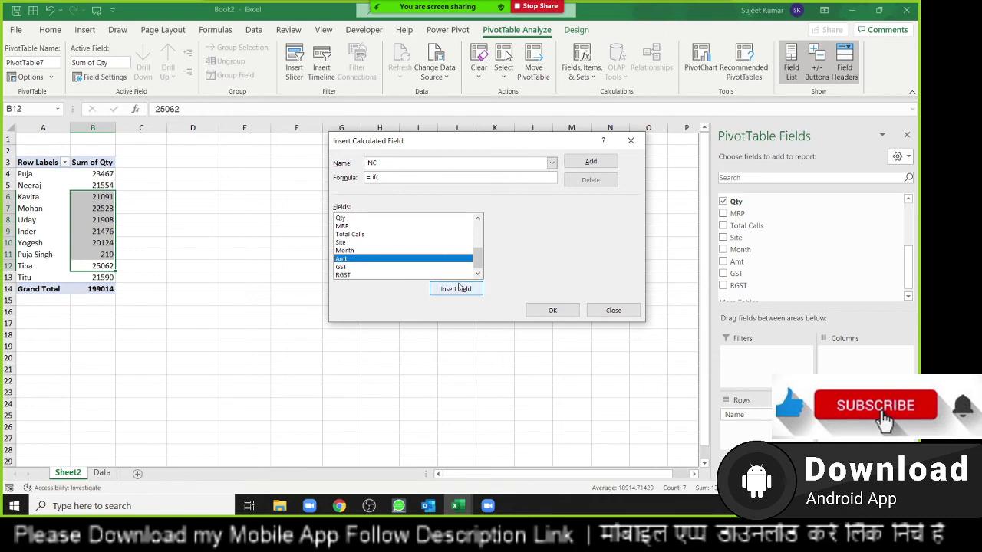
{"action": "double_click", "coordinate": [347, 219]}
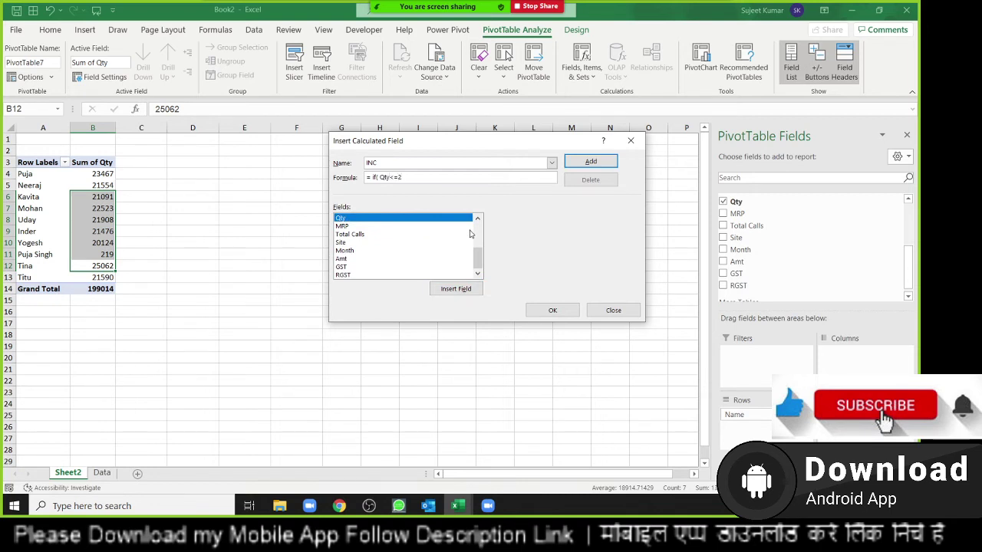
Step: Complete INC as IF(Qty<=20000,5000,IF(Qty<=25000,10000,20000)), add it, and select its results
{"action": "type", "text": "000"}
{"action": "type", "text": ",5"}
{"action": "type", "text": "000,if("}
{"action": "double_click", "coordinate": [348, 219]}
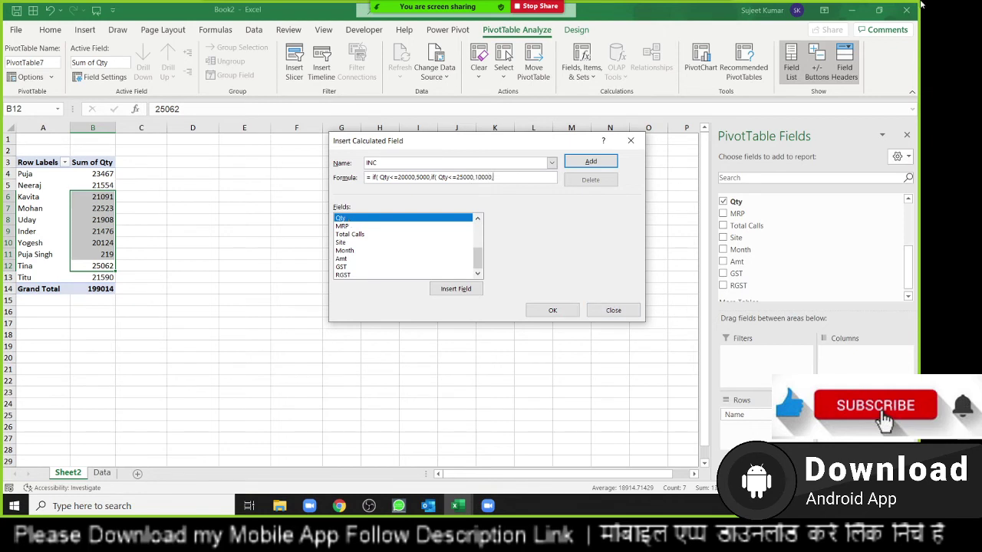
{"action": "type", "text": "00"}
{"action": "type", "text": ")"}
{"action": "left_click", "coordinate": [584, 162]}
{"action": "left_click", "coordinate": [539, 310]}
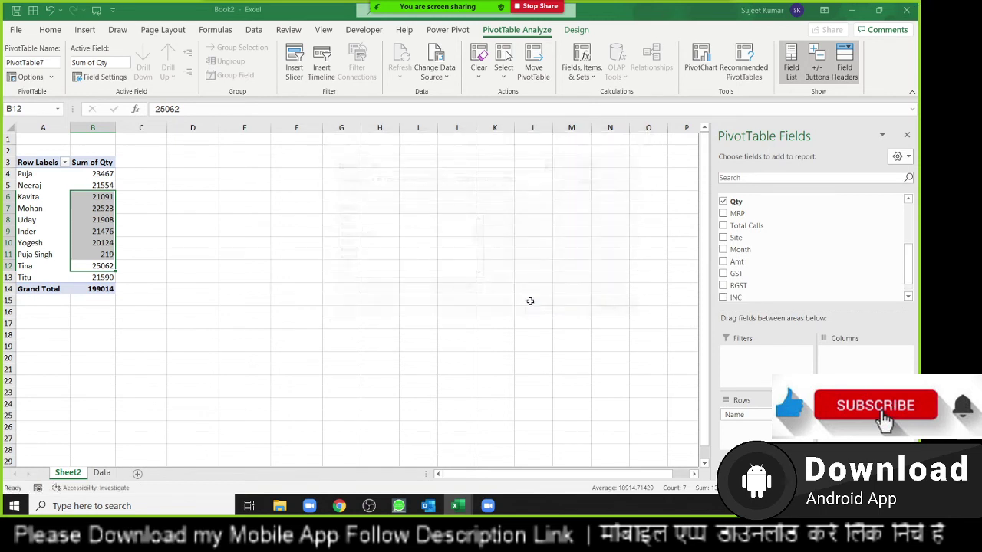
{"action": "left_click_drag", "start_coordinate": [150, 185], "coordinate": [145, 261]}
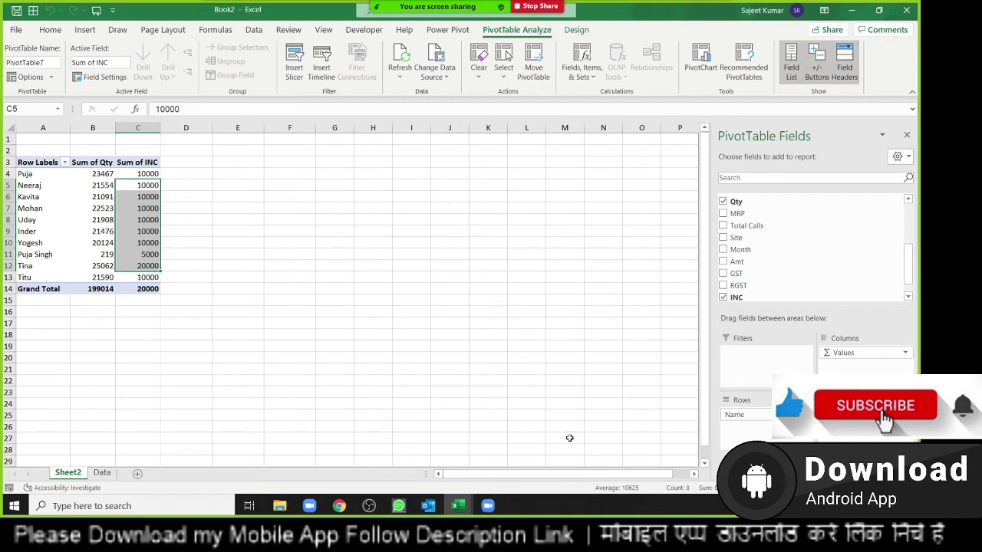
Step: From the Data sheet's source table, create a new PivotTable on a new worksheet
{"action": "left_click", "coordinate": [100, 473]}
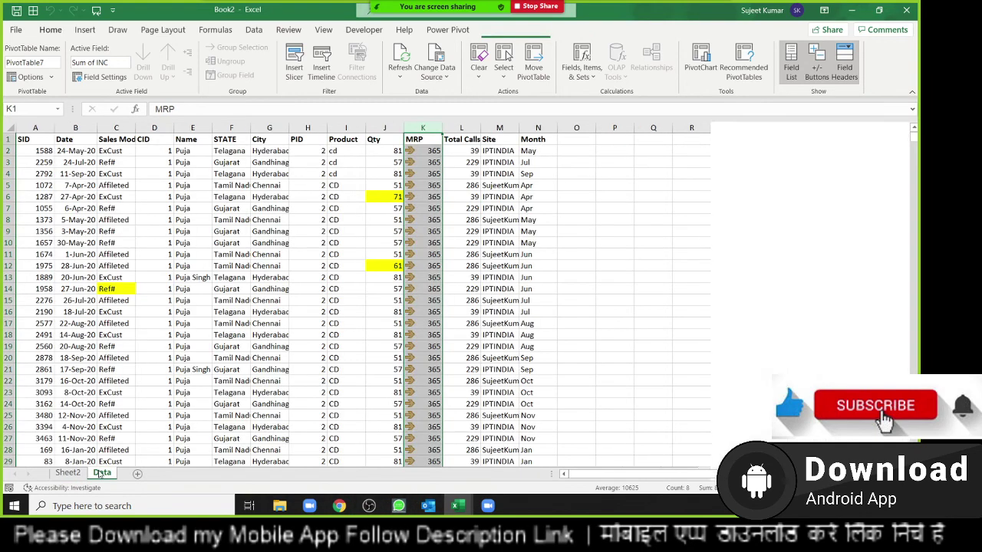
{"action": "left_click", "coordinate": [254, 189]}
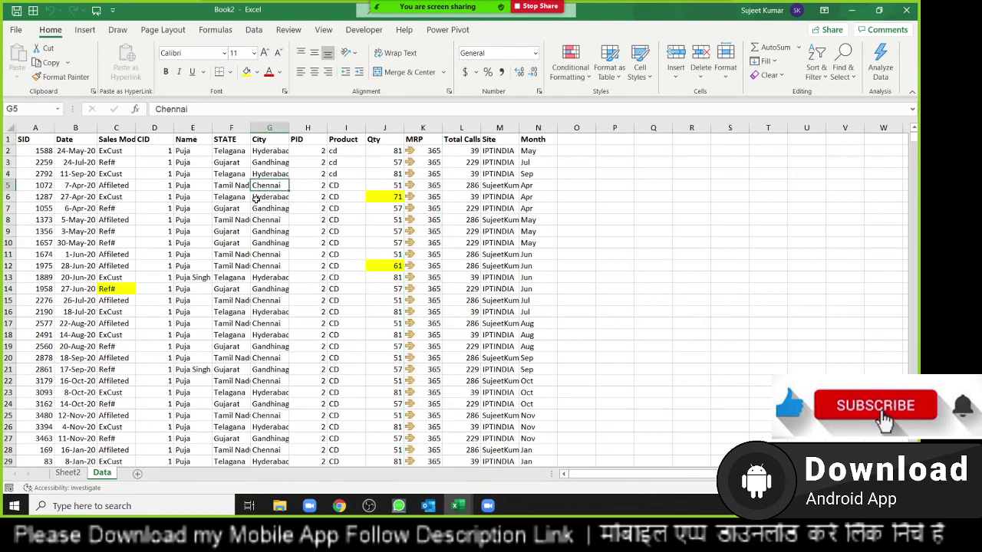
{"action": "left_click", "coordinate": [497, 243]}
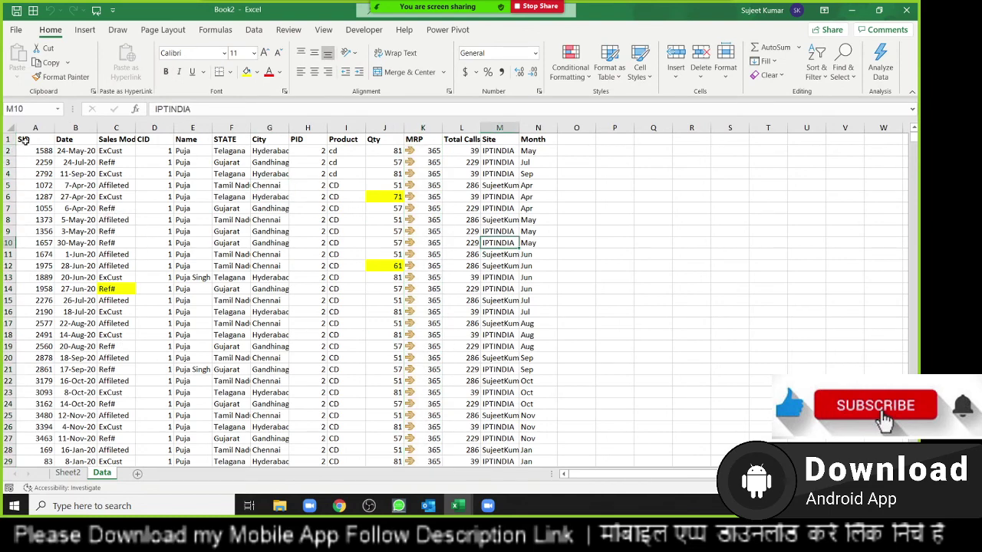
{"action": "left_click", "coordinate": [532, 140]}
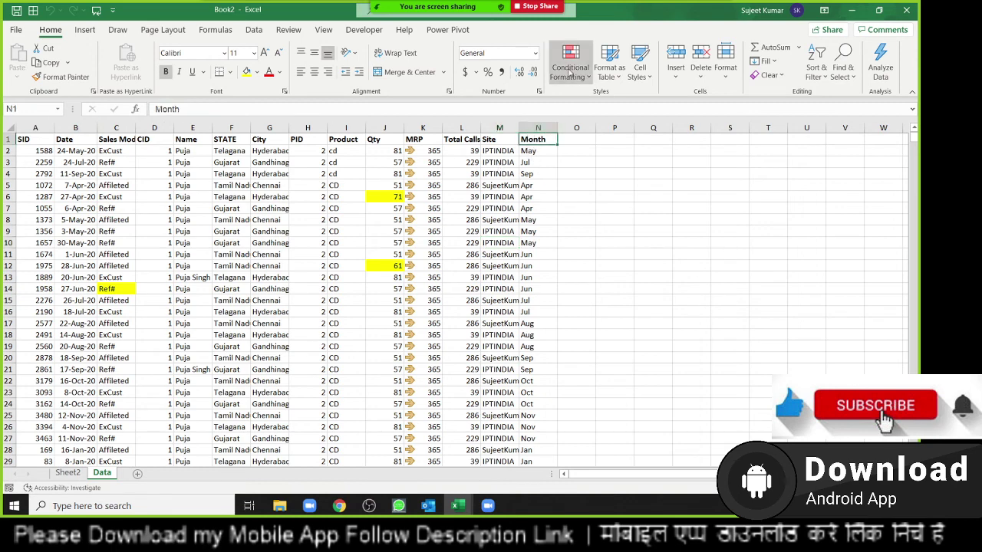
{"action": "left_click", "coordinate": [570, 71]}
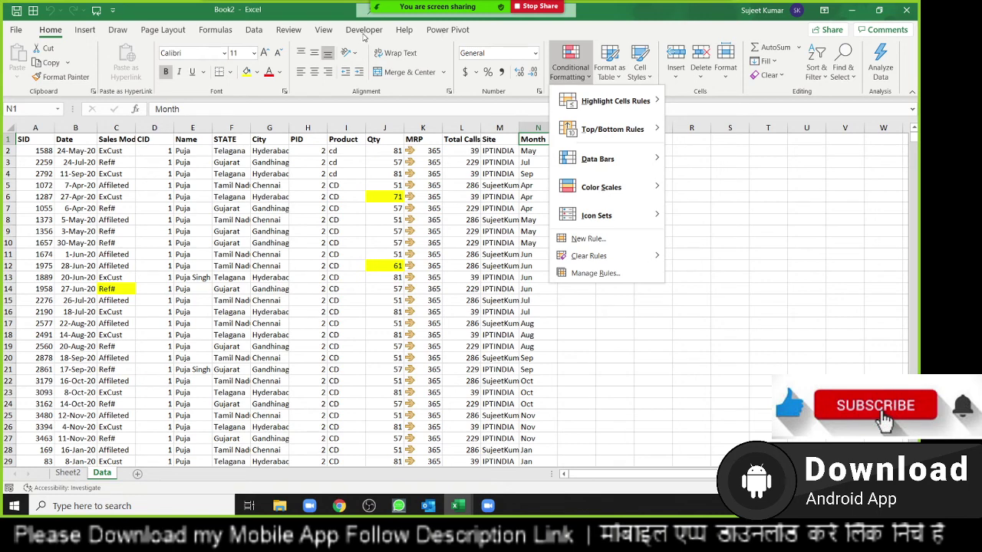
{"action": "left_click", "coordinate": [85, 30]}
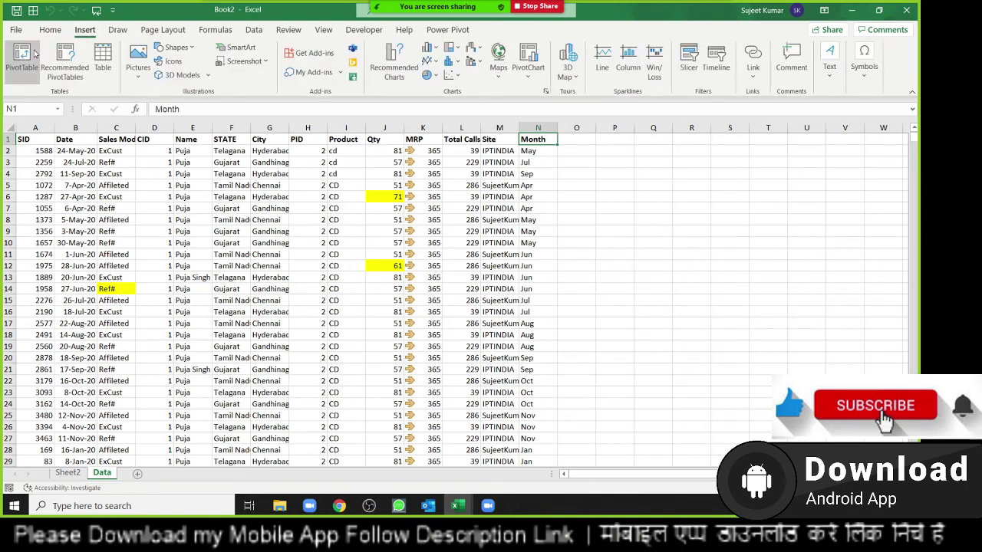
{"action": "left_click", "coordinate": [21, 58]}
{"action": "left_click", "coordinate": [529, 328]}
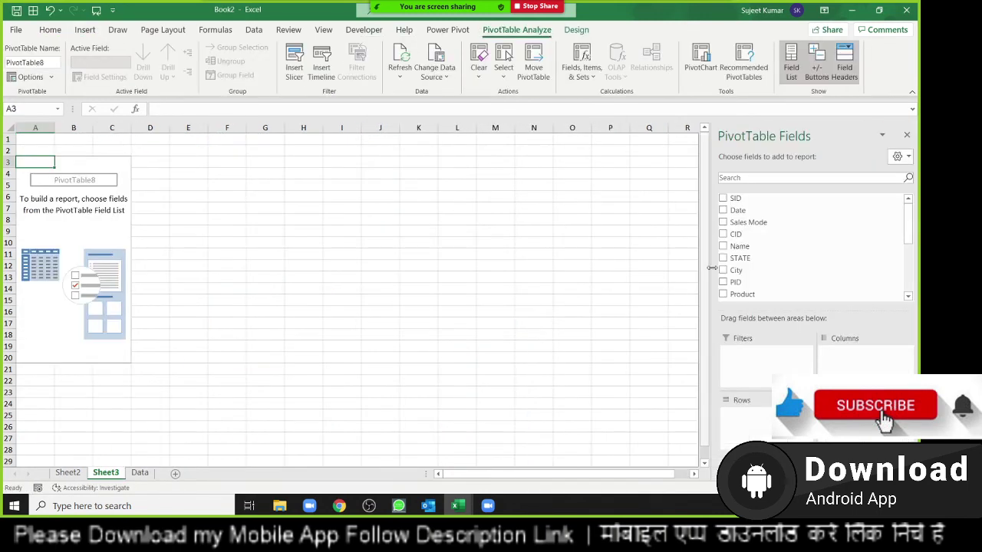
Step: Put Month in Rows and add Qty to Values twice, as Sum of Qty and Sum of Qty2
{"action": "scroll", "coordinate": [772, 274], "scroll_direction": "down", "scroll_amount": 2}
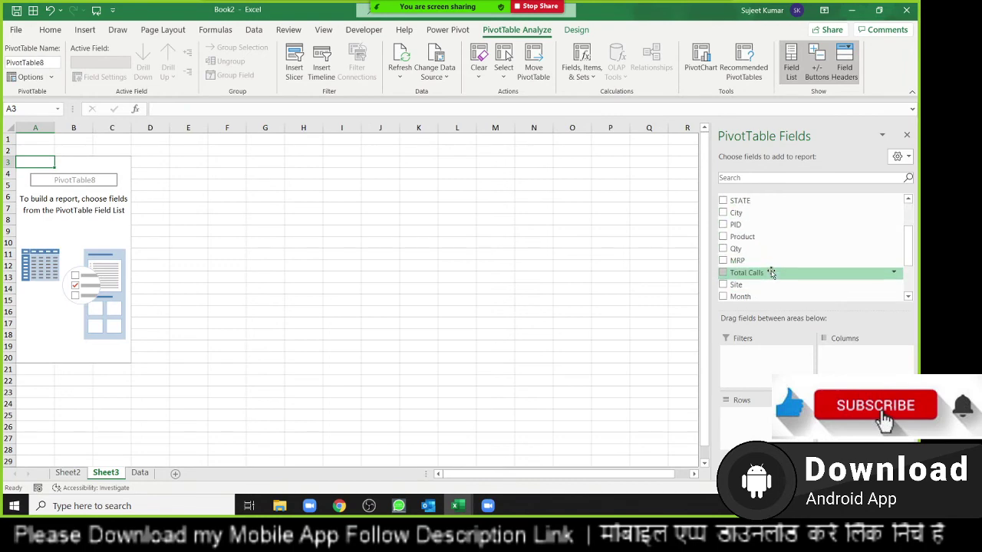
{"action": "left_click_drag", "start_coordinate": [741, 296], "coordinate": [740, 414]}
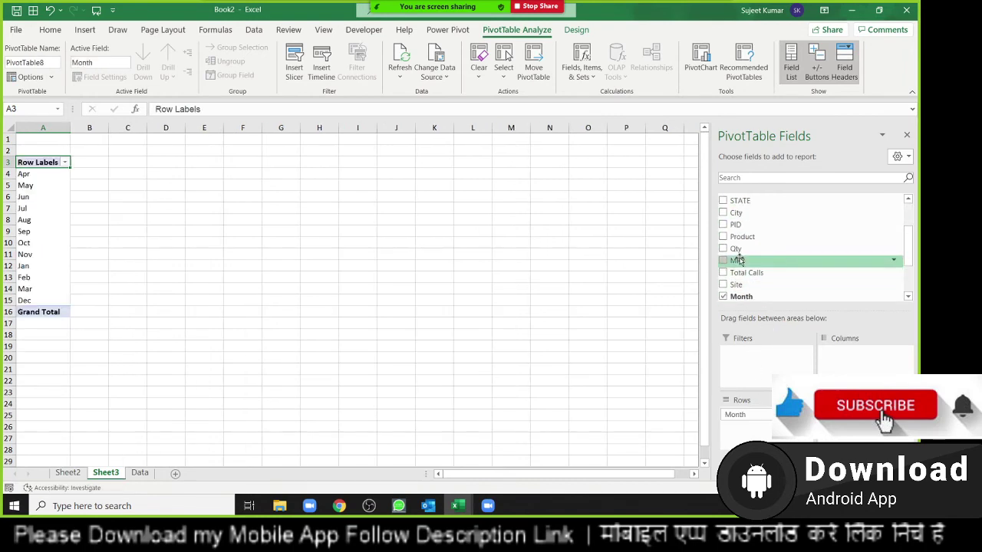
{"action": "left_click_drag", "start_coordinate": [738, 260], "coordinate": [844, 353]}
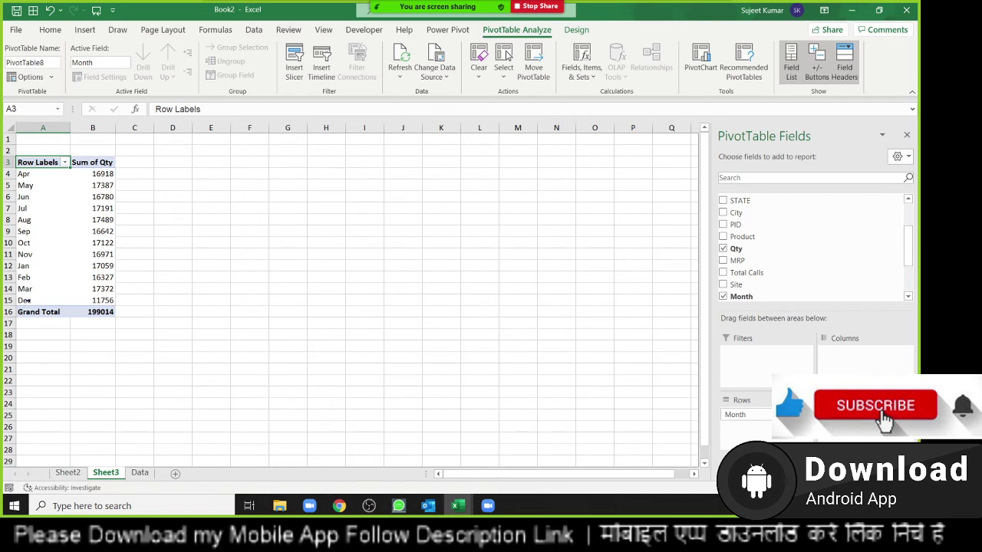
{"action": "left_click_drag", "start_coordinate": [96, 300], "coordinate": [96, 173]}
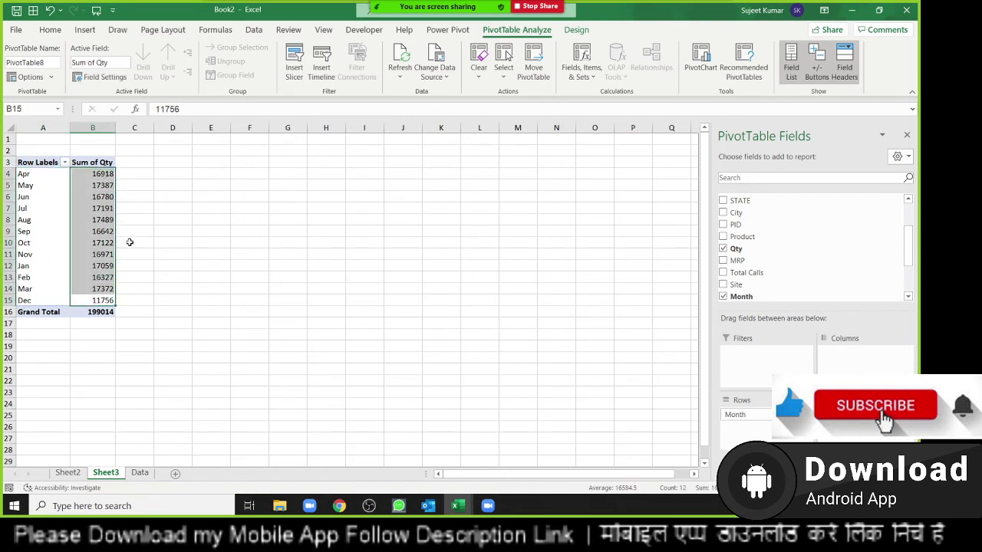
{"action": "left_click", "coordinate": [82, 310]}
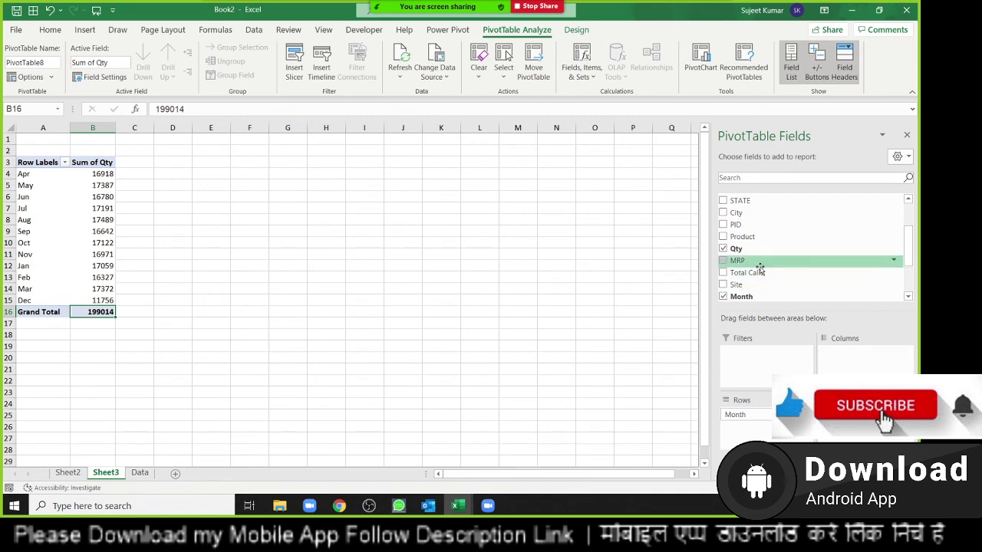
{"action": "left_click_drag", "start_coordinate": [744, 251], "coordinate": [866, 430]}
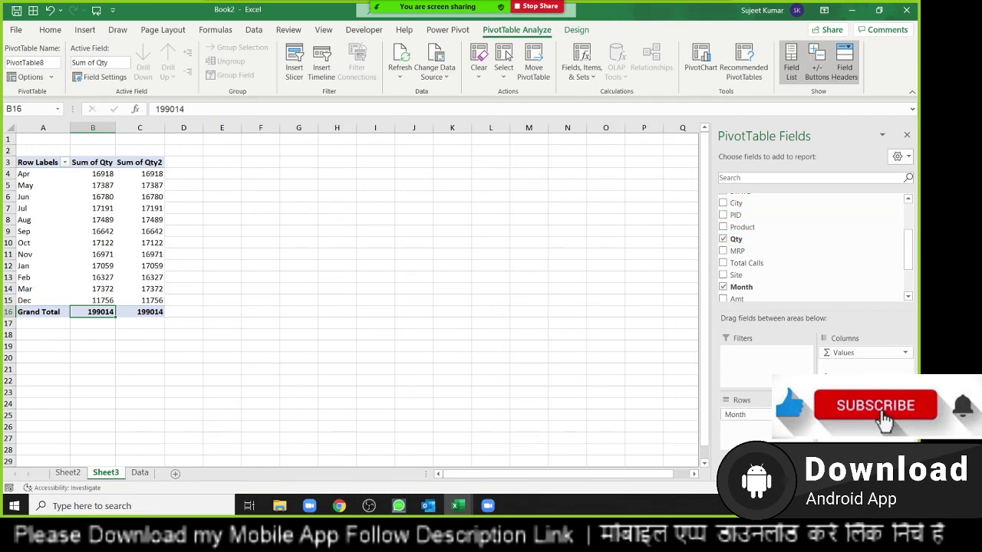
Step: Show Sum of Qty2 values as % of Grand Total
{"action": "left_click", "coordinate": [806, 414]}
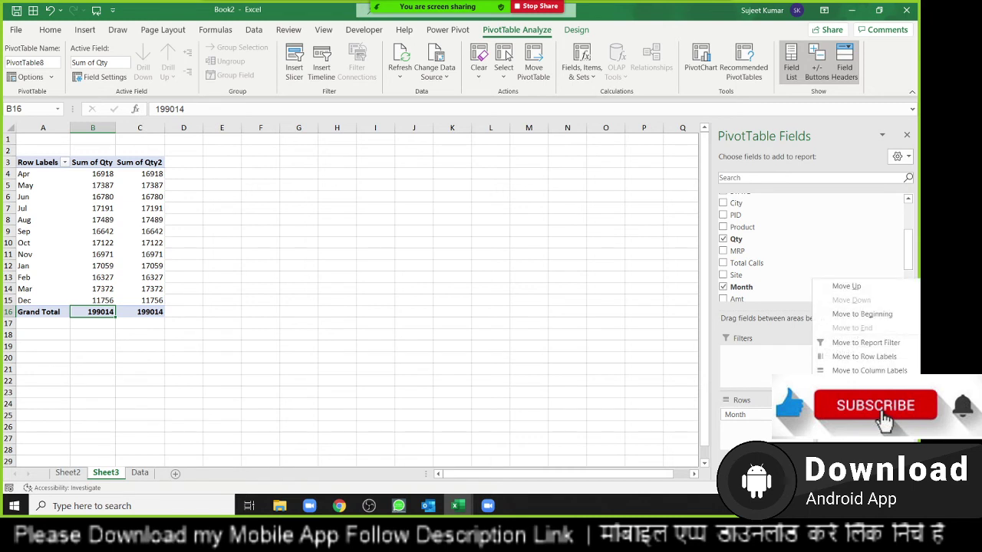
{"action": "left_click", "coordinate": [859, 419]}
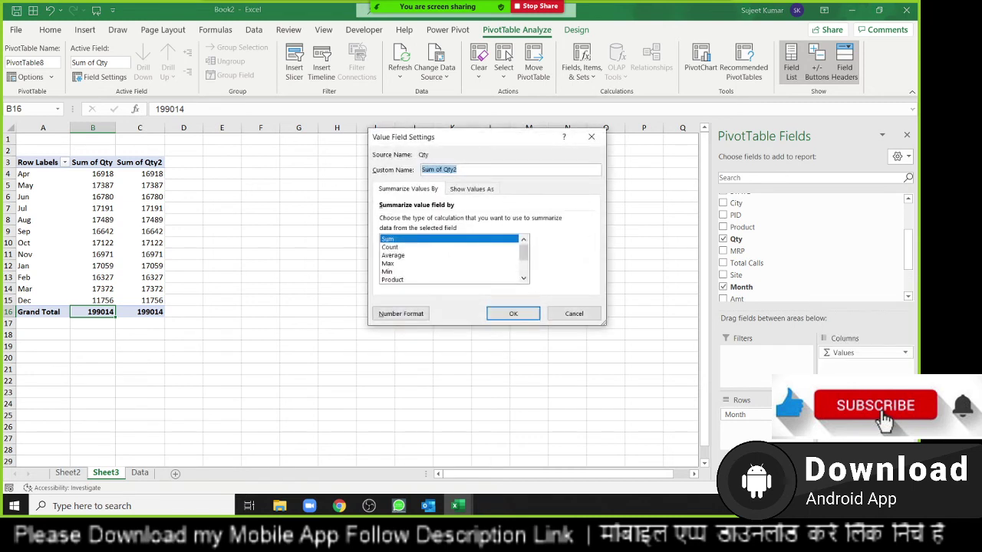
{"action": "left_click", "coordinate": [471, 189]}
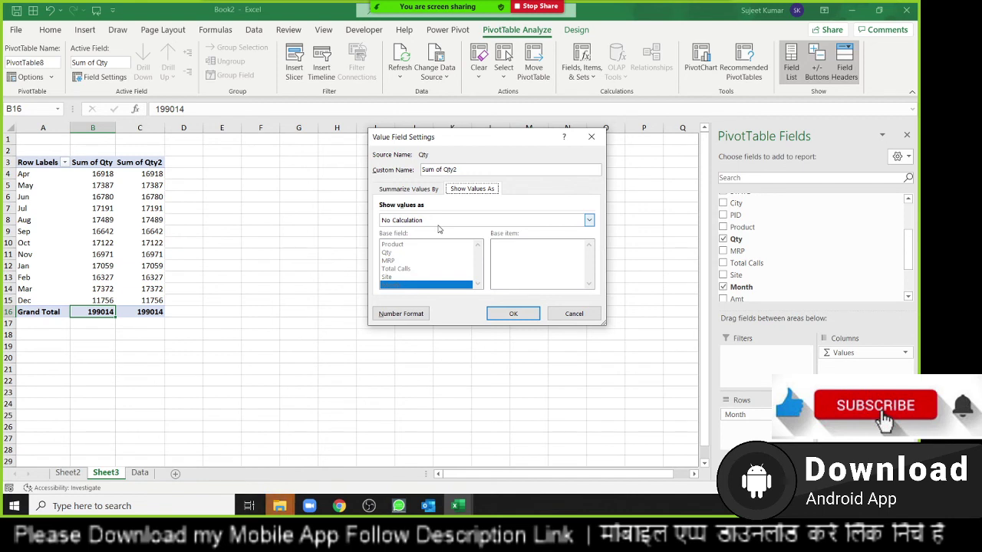
{"action": "left_click", "coordinate": [436, 220]}
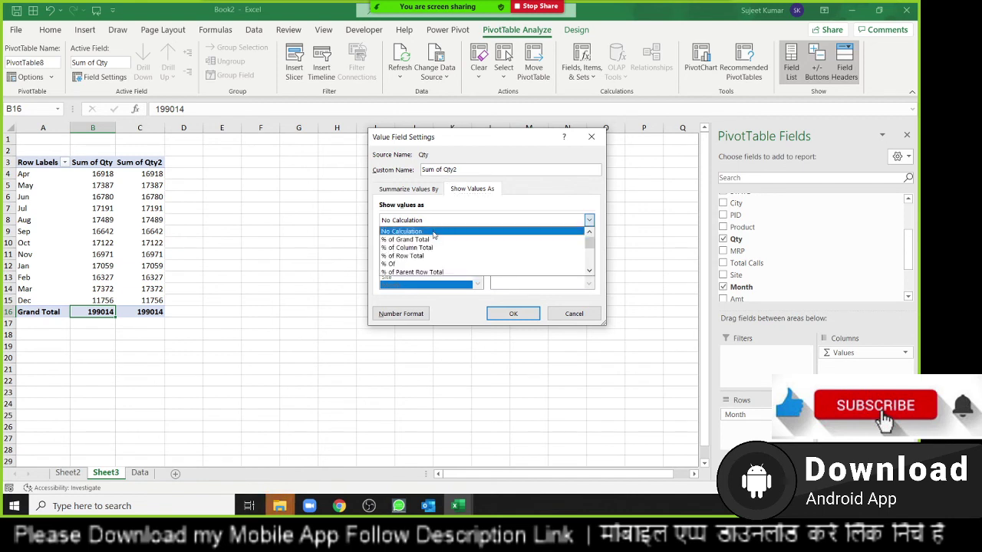
{"action": "scroll", "coordinate": [436, 268], "scroll_direction": "down", "scroll_amount": 1}
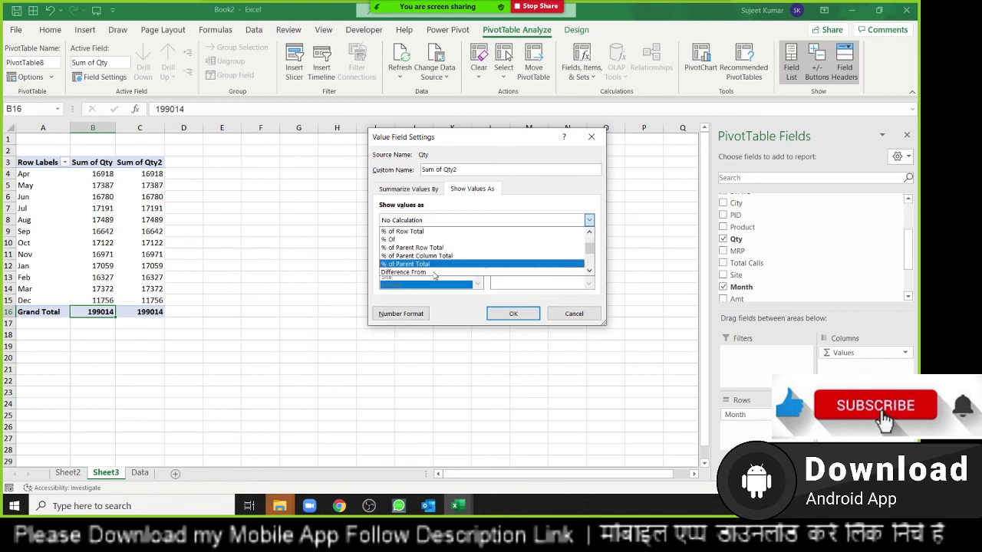
{"action": "scroll", "coordinate": [434, 277], "scroll_direction": "up", "scroll_amount": 1}
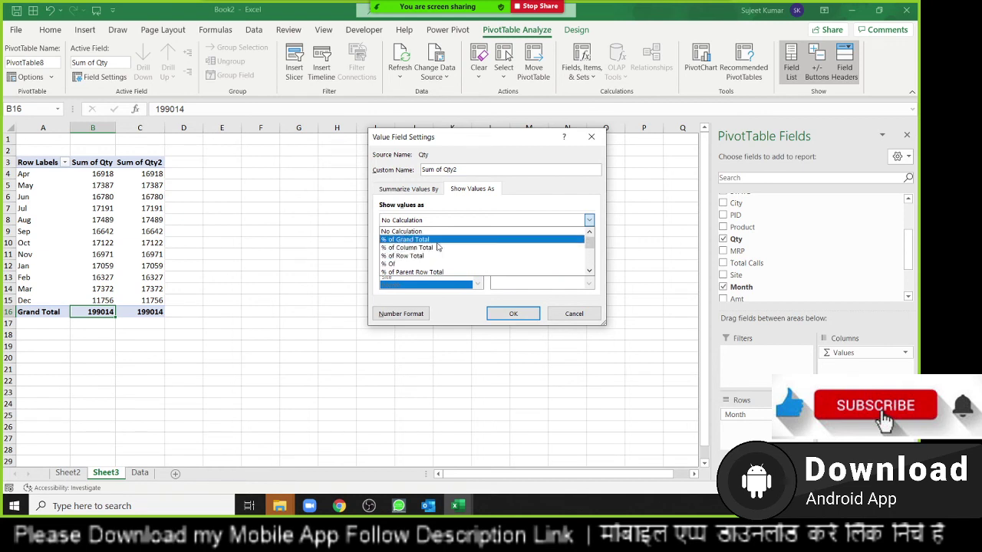
{"action": "left_click", "coordinate": [437, 241]}
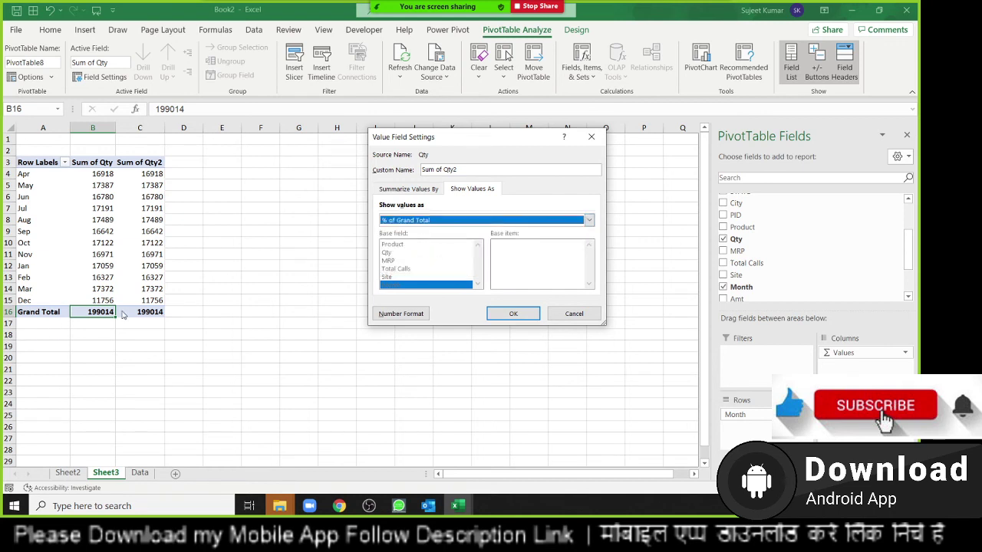
{"action": "left_click", "coordinate": [513, 314]}
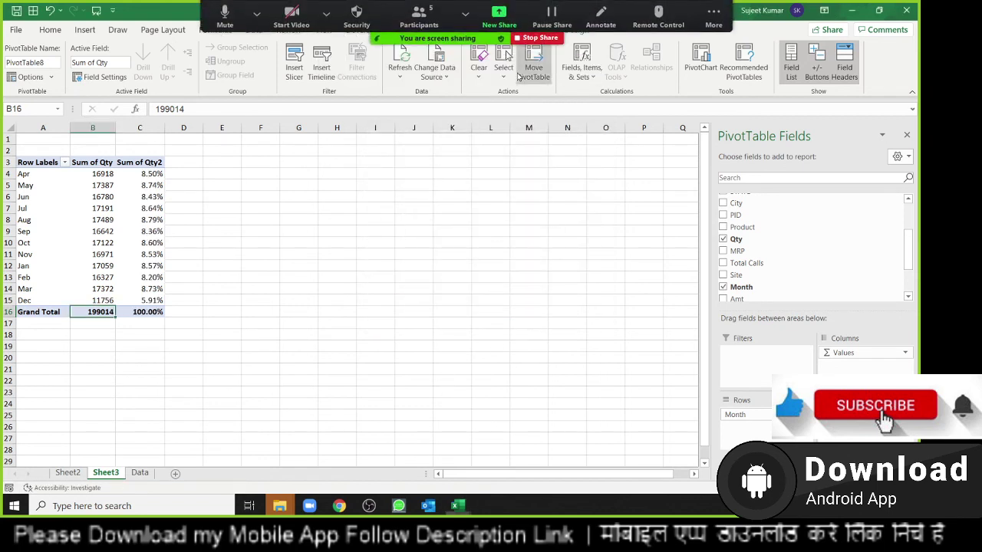
Step: Admit the waiting Zoom participant, close the list, and select October's percentage in C10
{"action": "left_click", "coordinate": [435, 27]}
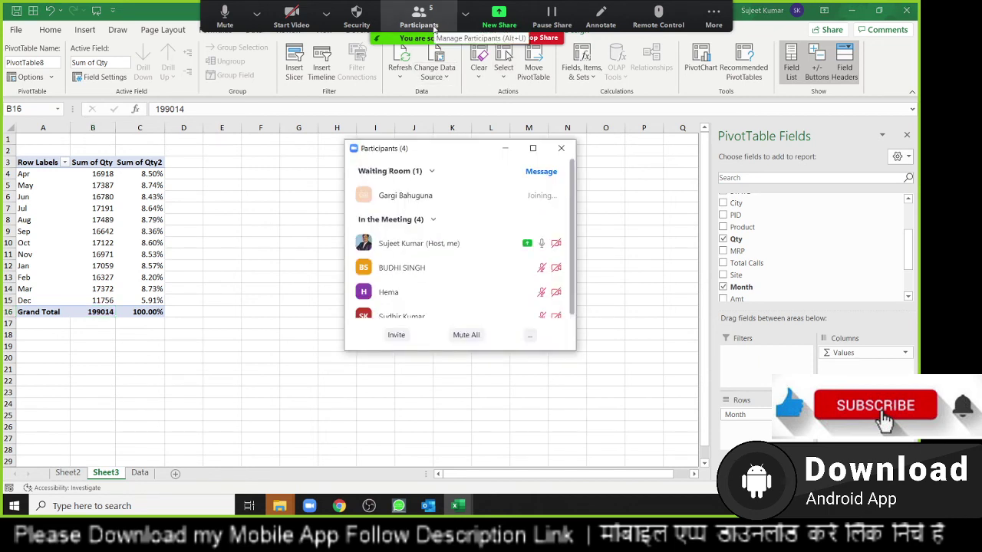
{"action": "left_click", "coordinate": [541, 194]}
{"action": "scroll", "coordinate": [329, 230], "scroll_direction": "down", "scroll_amount": 1}
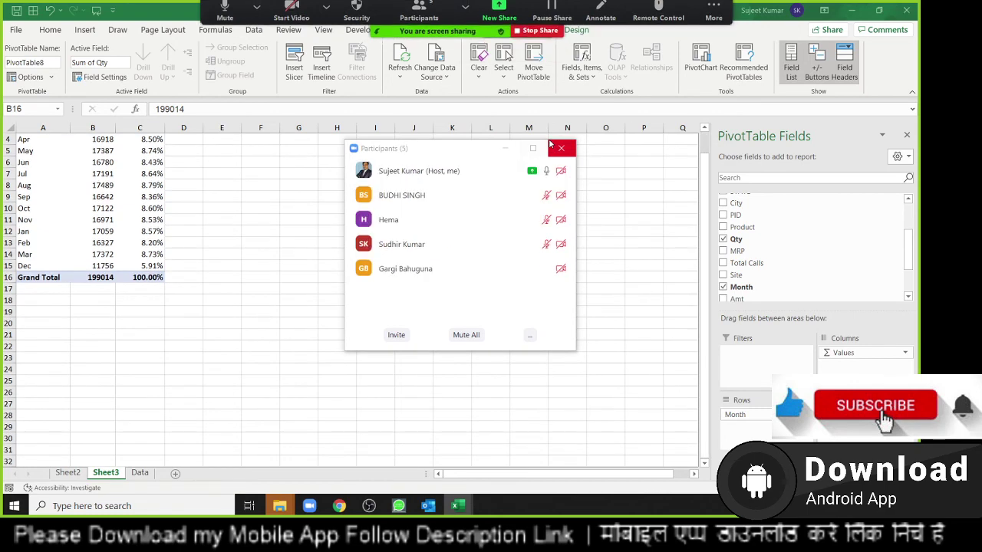
{"action": "left_click", "coordinate": [560, 148]}
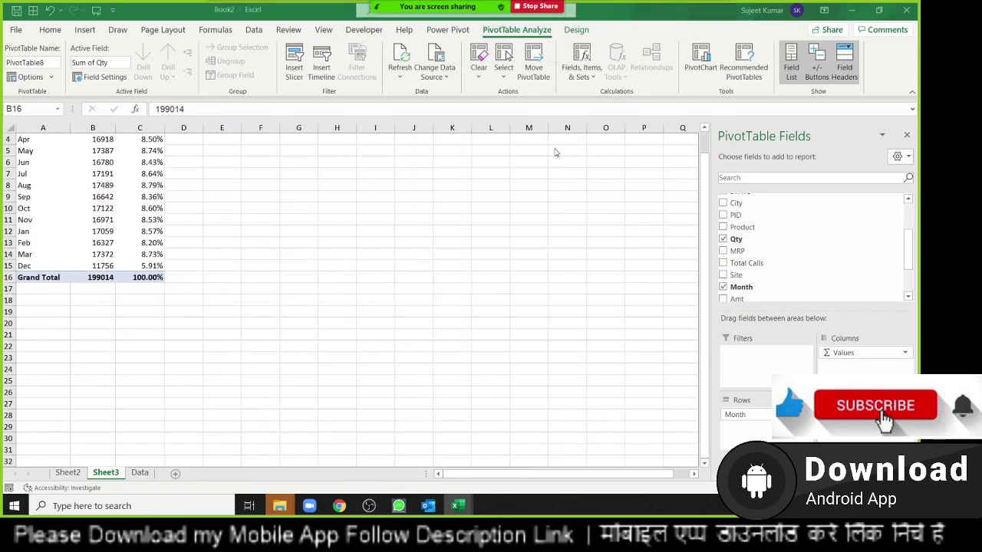
{"action": "left_click", "coordinate": [151, 208]}
{"action": "scroll", "coordinate": [151, 208], "scroll_direction": "up", "scroll_amount": 1}
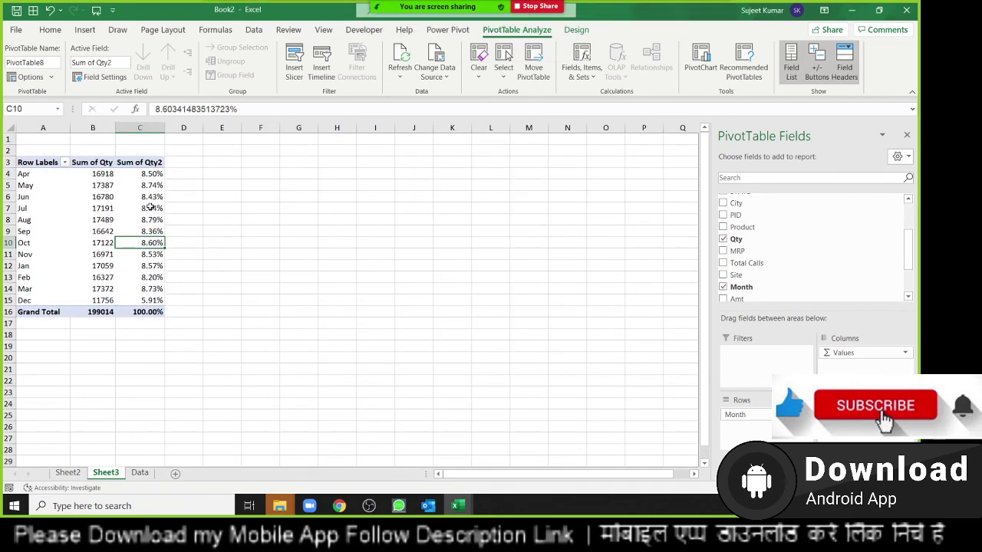
{"action": "mouse_move", "coordinate": [152, 207]}
Step: Below the last data row on the Data sheet, enter 'Target' in the Sales Mode column C3915
{"action": "left_click", "coordinate": [142, 474]}
{"action": "left_click", "coordinate": [45, 414]}
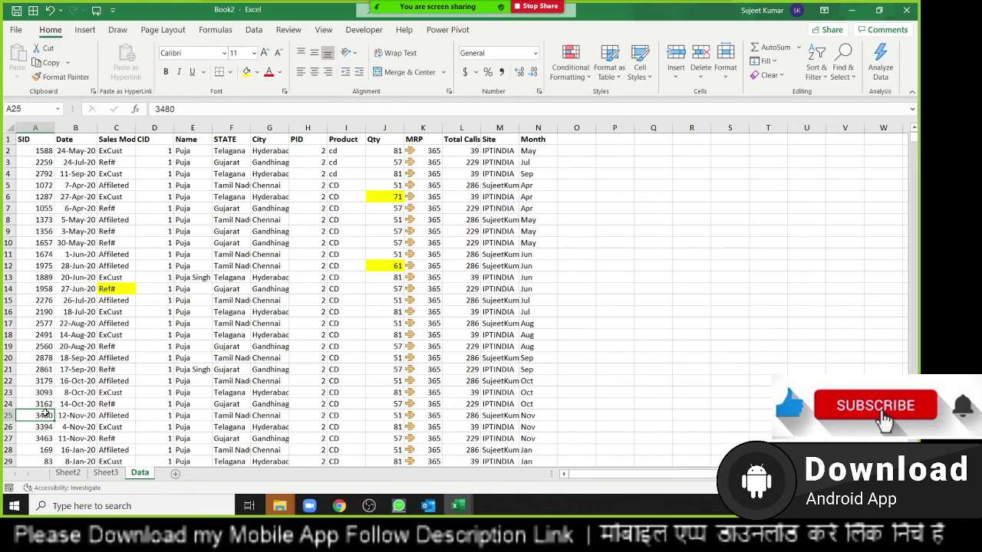
{"action": "key", "text": "ctrl+Down"}
{"action": "key", "text": "Down"}
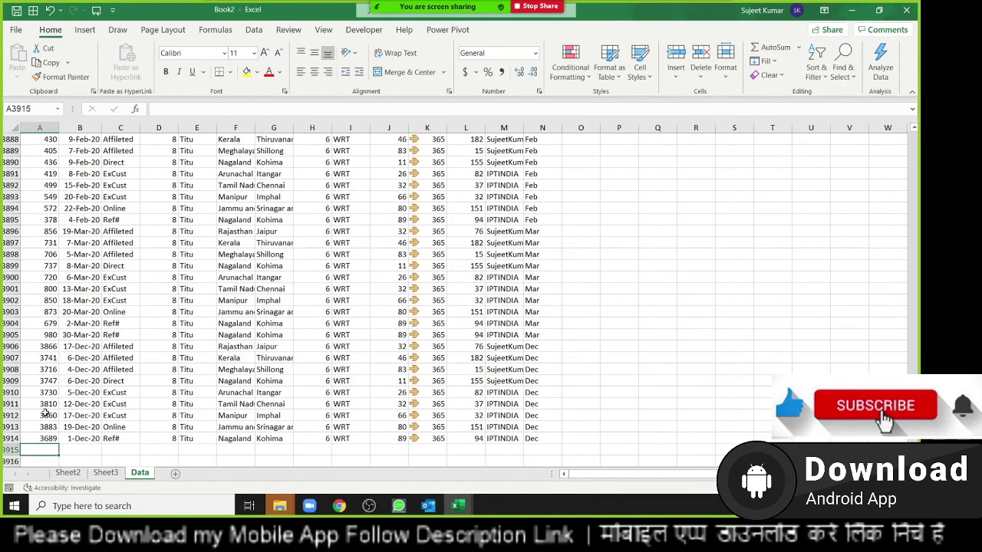
{"action": "key", "text": "Right"}
{"action": "key", "text": "Right"}
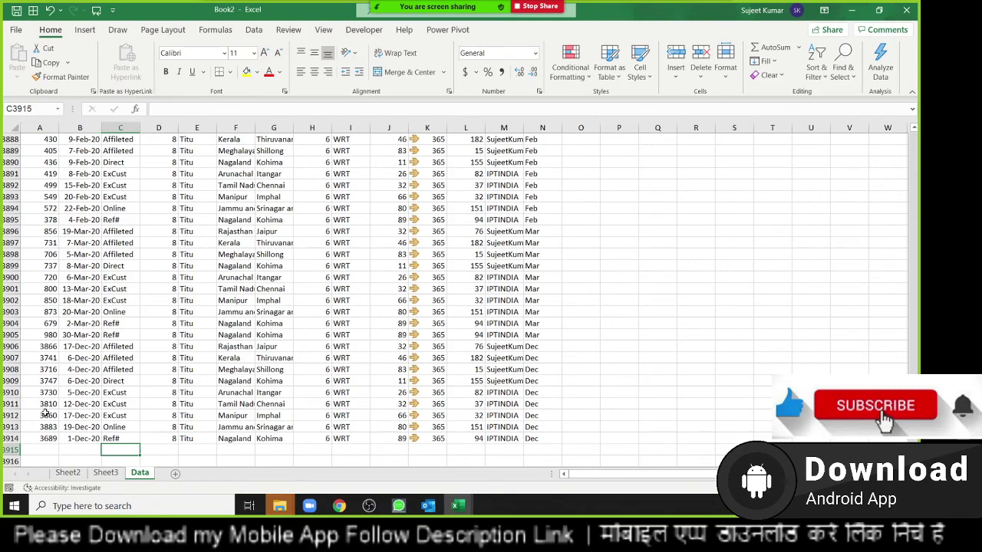
{"action": "type", "text": "T"}
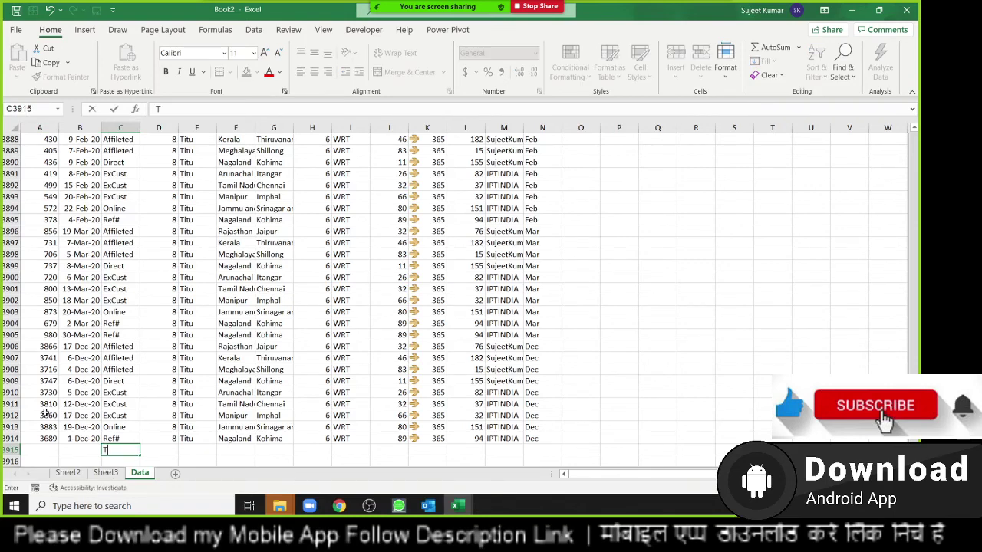
{"action": "type", "text": "arget"}
{"action": "key", "text": "Tab"}
Step: Enter the target quantity 300000 in the Qty cell J3915
{"action": "key", "text": "Left"}
{"action": "key", "text": "ctrl+c"}
{"action": "key", "text": "Right"}
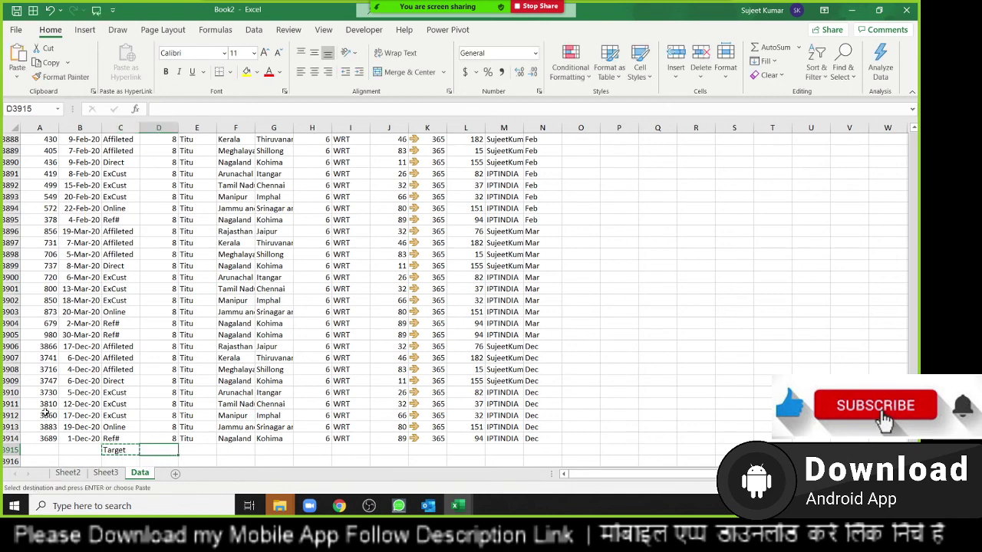
{"action": "key", "text": "Right"}
{"action": "key", "text": "Right"}
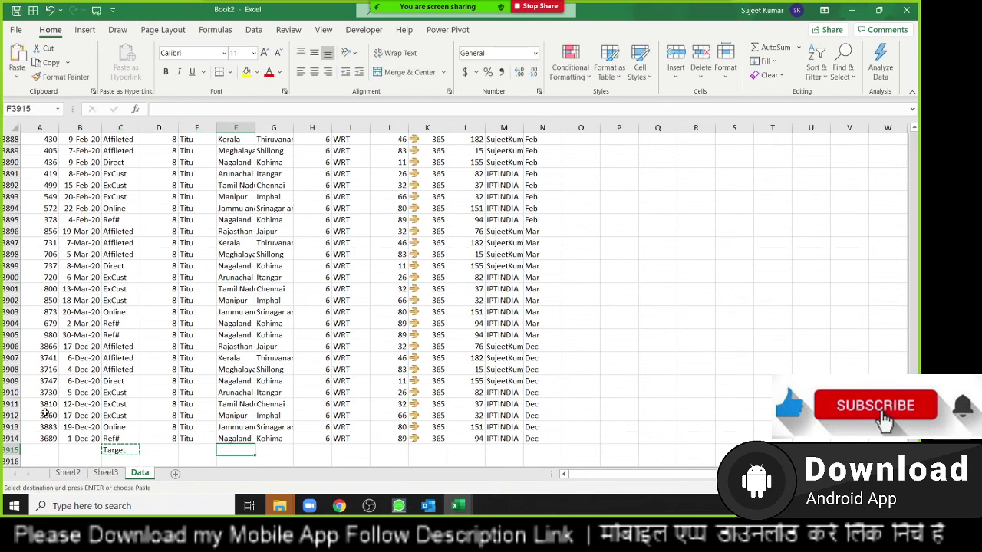
{"action": "key", "text": "Escape"}
{"action": "key", "text": "Right"}
{"action": "key", "text": "Right"}
{"action": "key", "text": "Right"}
{"action": "key", "text": "Right"}
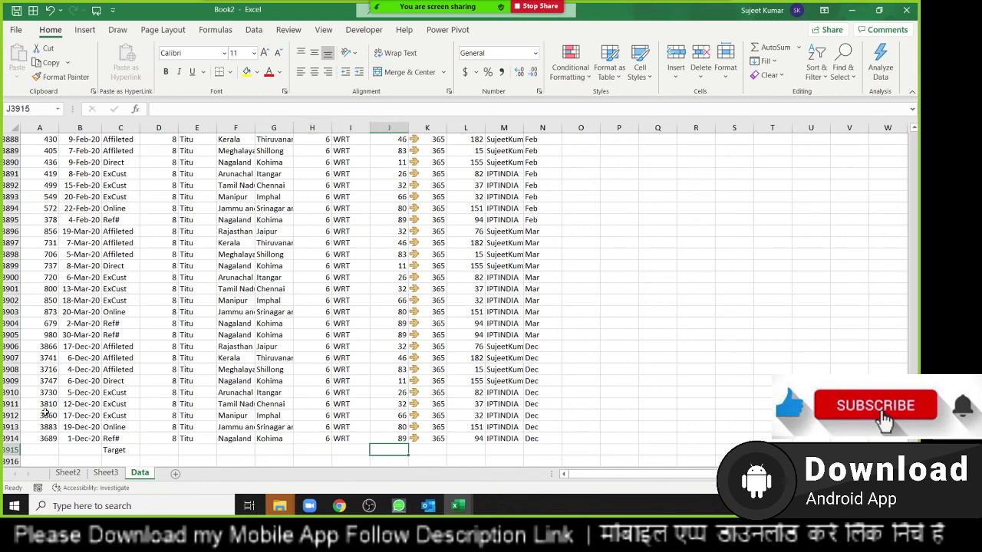
{"action": "type", "text": "300000"}
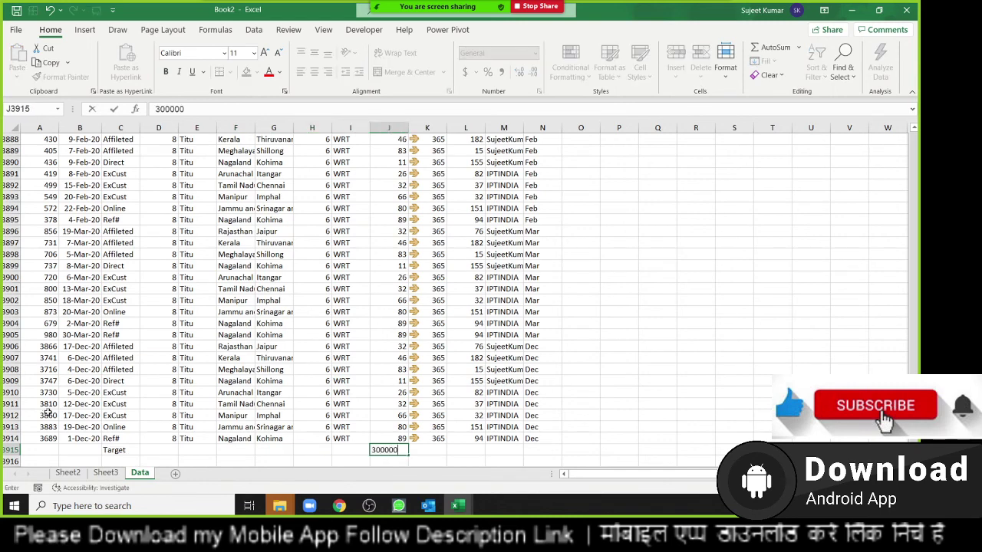
{"action": "key", "text": "Return"}
{"action": "key", "text": "Up"}
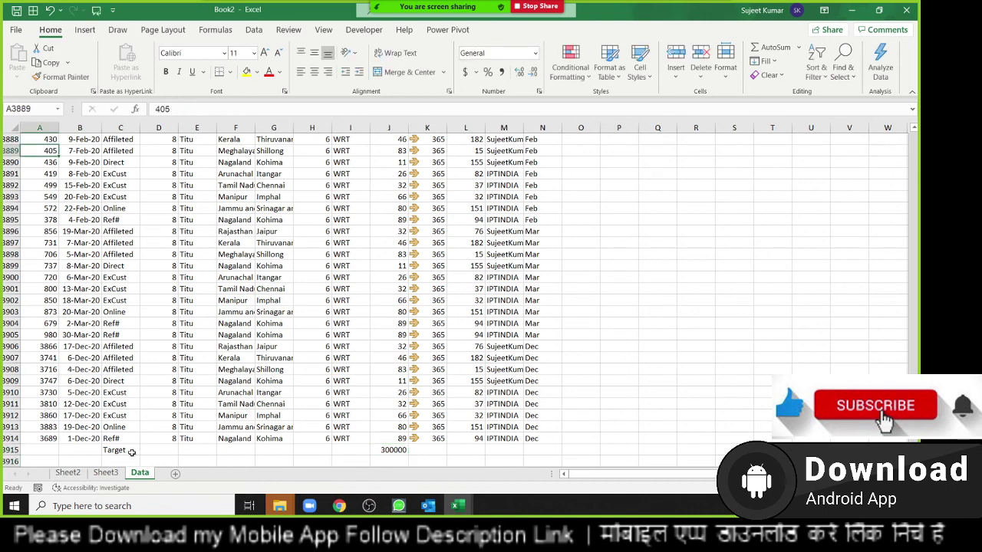
Step: In the Sheet3 pivot, replace Month with Sales Mode in the Rows area
{"action": "left_click", "coordinate": [121, 474]}
{"action": "left_click", "coordinate": [81, 266]}
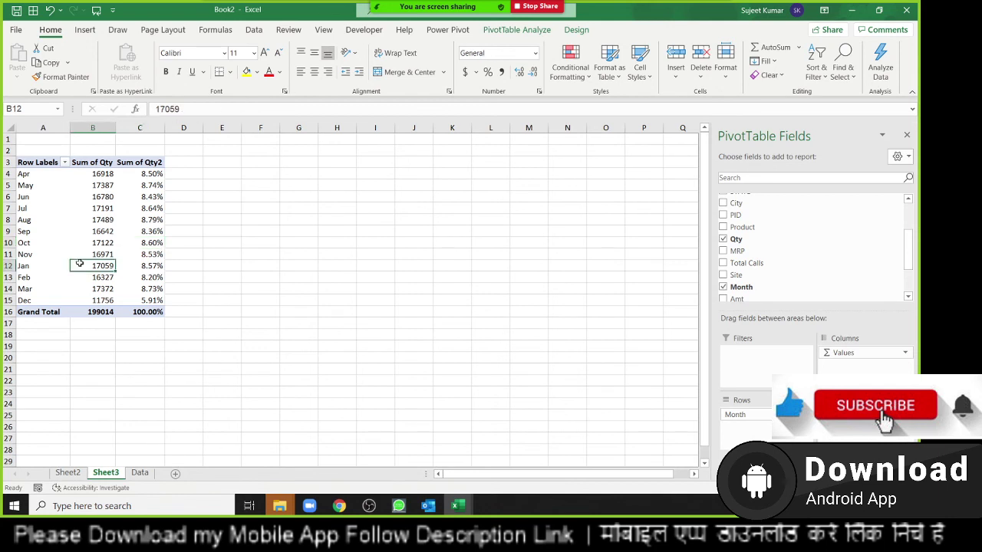
{"action": "mouse_move", "coordinate": [735, 415]}
{"action": "left_mouse_down"}
{"action": "mouse_move", "coordinate": [836, 273]}
{"action": "mouse_move", "coordinate": [764, 278]}
{"action": "left_mouse_up"}
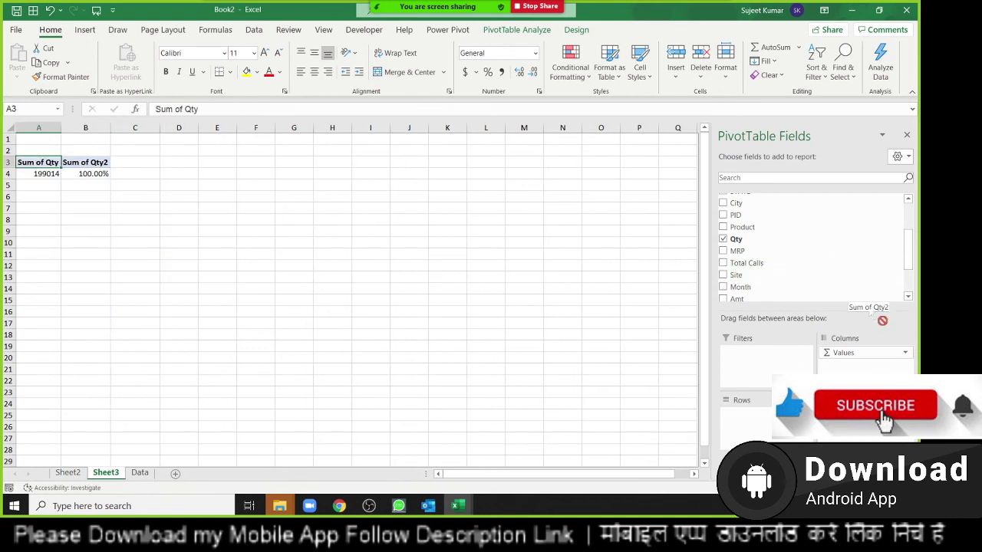
{"action": "scroll", "coordinate": [741, 290], "scroll_direction": "down", "scroll_amount": 2}
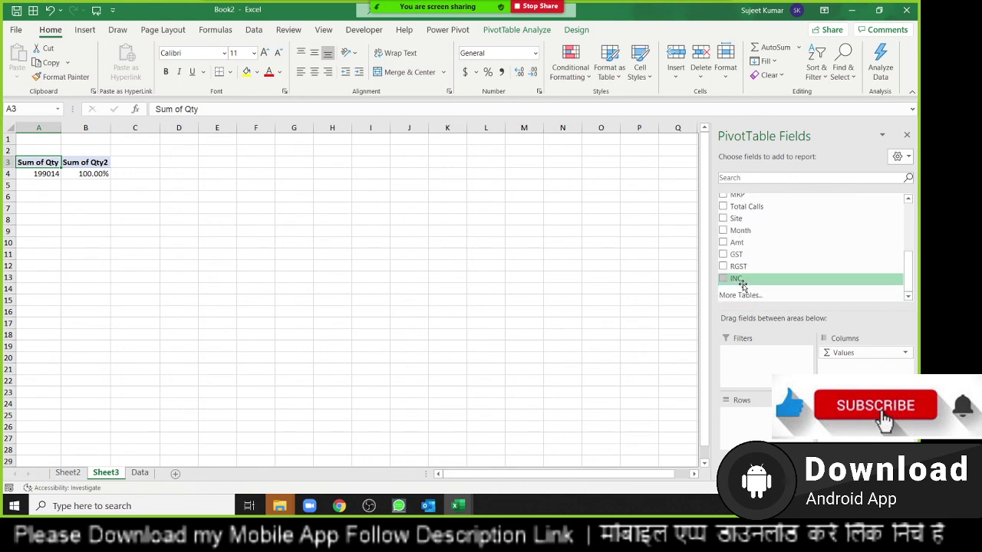
{"action": "scroll", "coordinate": [743, 261], "scroll_direction": "up", "scroll_amount": 4}
{"action": "left_click_drag", "start_coordinate": [755, 223], "coordinate": [743, 412]}
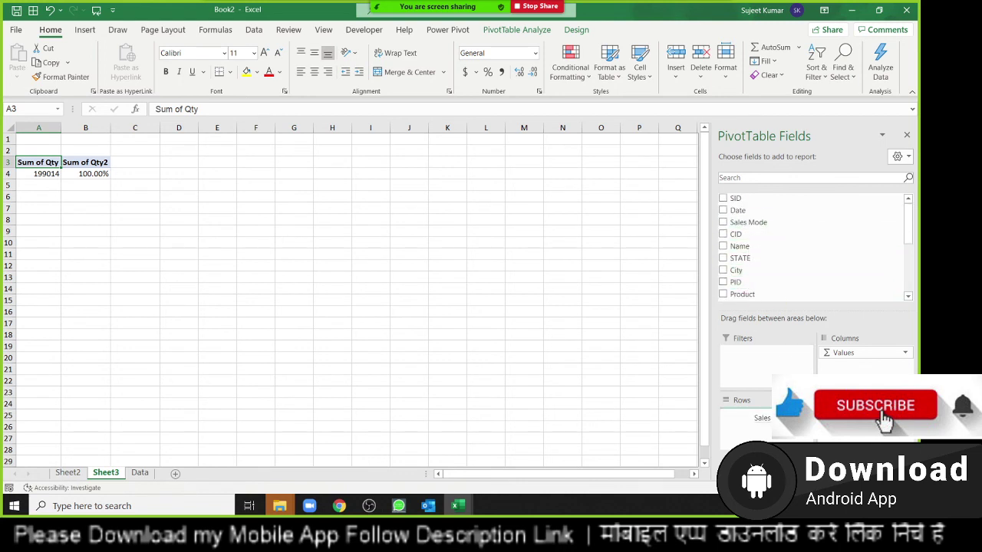
{"action": "left_click_drag", "start_coordinate": [34, 222], "coordinate": [160, 171]}
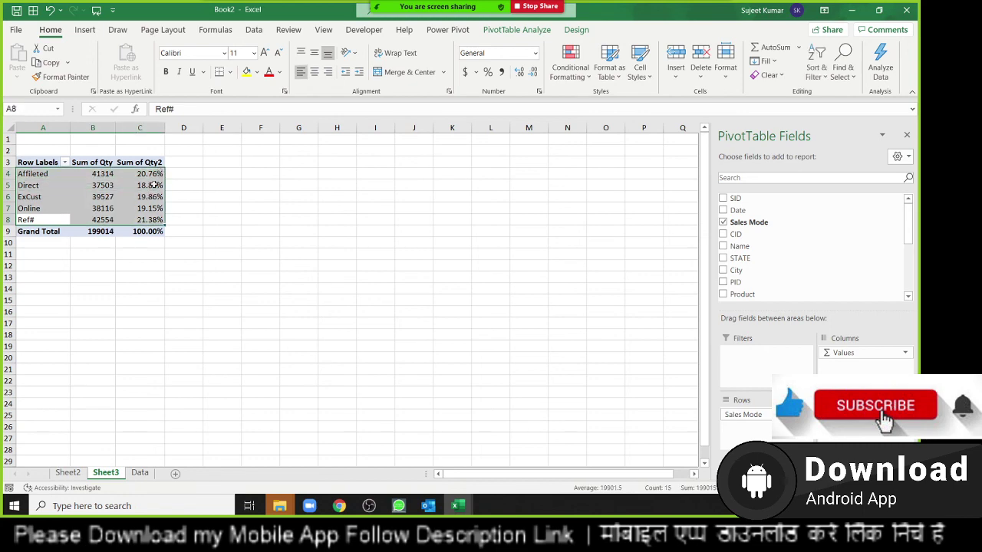
Step: Compare the Data sheet's last rows around A3914 with the pivot's Direct Qty value
{"action": "left_click", "coordinate": [139, 473]}
{"action": "left_click", "coordinate": [431, 220]}
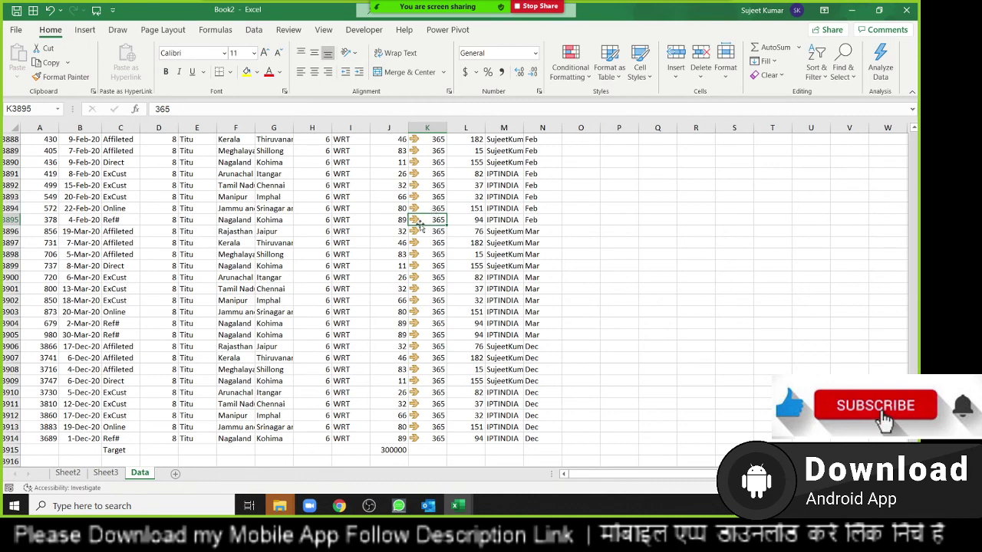
{"action": "left_click", "coordinate": [99, 473]}
{"action": "right_click", "coordinate": [120, 189]}
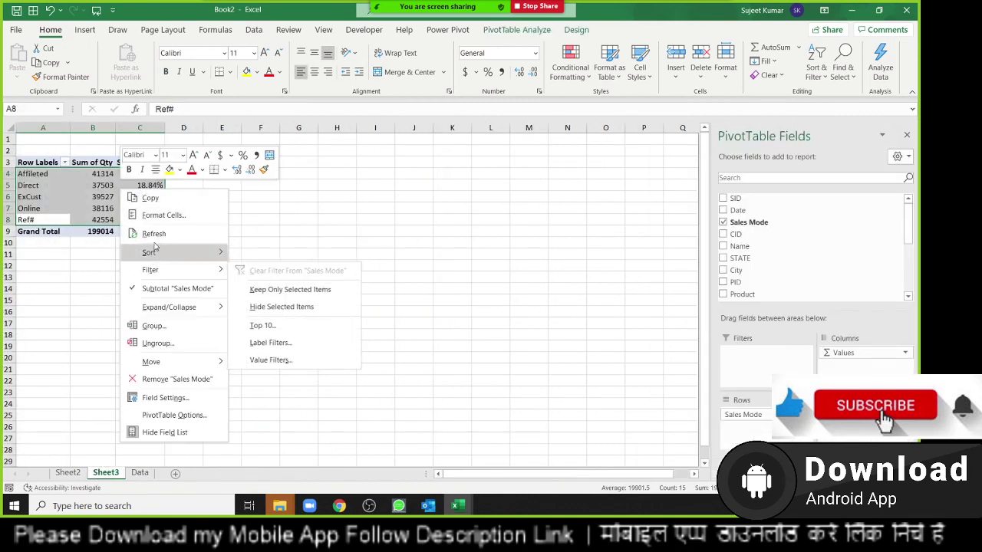
{"action": "left_click", "coordinate": [156, 233]}
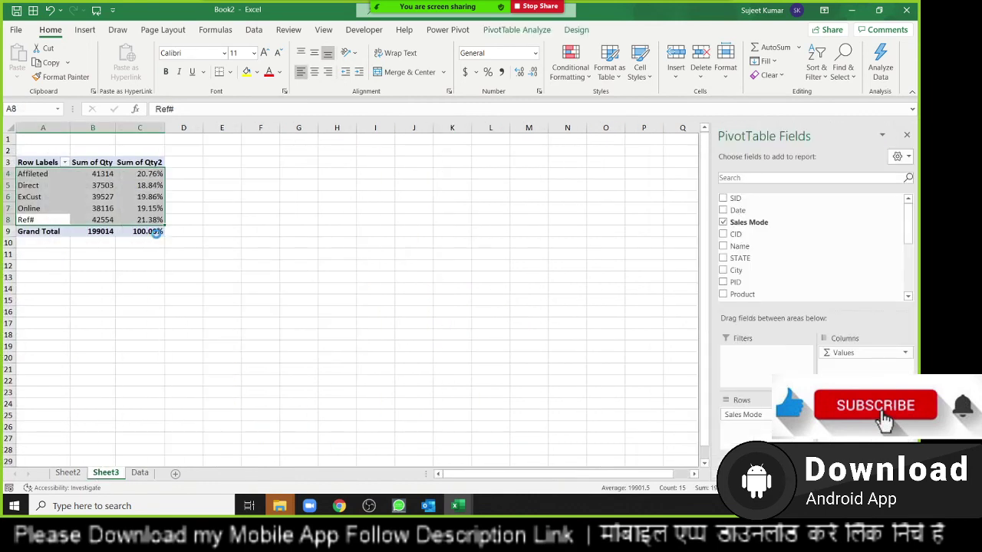
{"action": "left_click", "coordinate": [139, 473]}
{"action": "scroll", "coordinate": [46, 435], "scroll_direction": "down", "scroll_amount": 1}
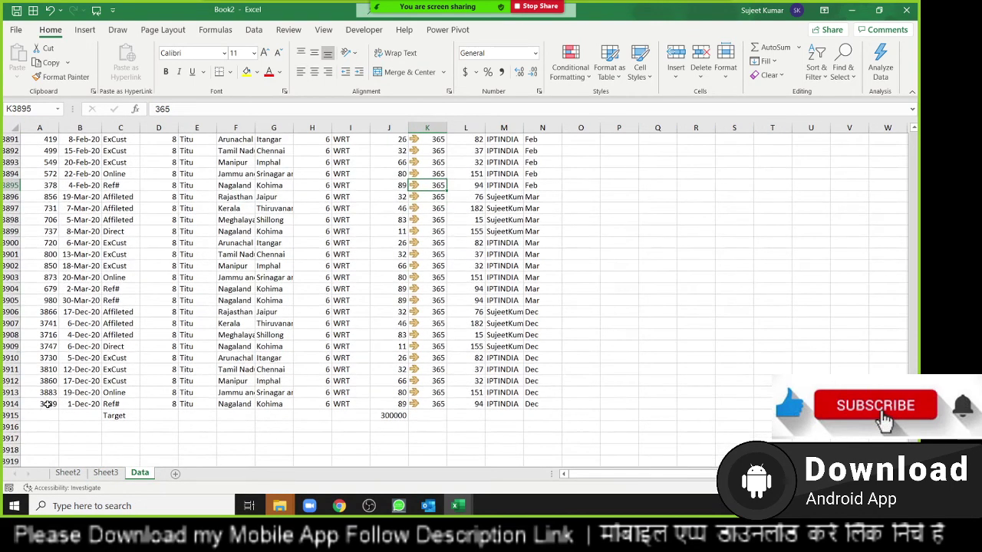
{"action": "left_click_drag", "start_coordinate": [47, 405], "coordinate": [530, 419]}
{"action": "left_click", "coordinate": [49, 404]}
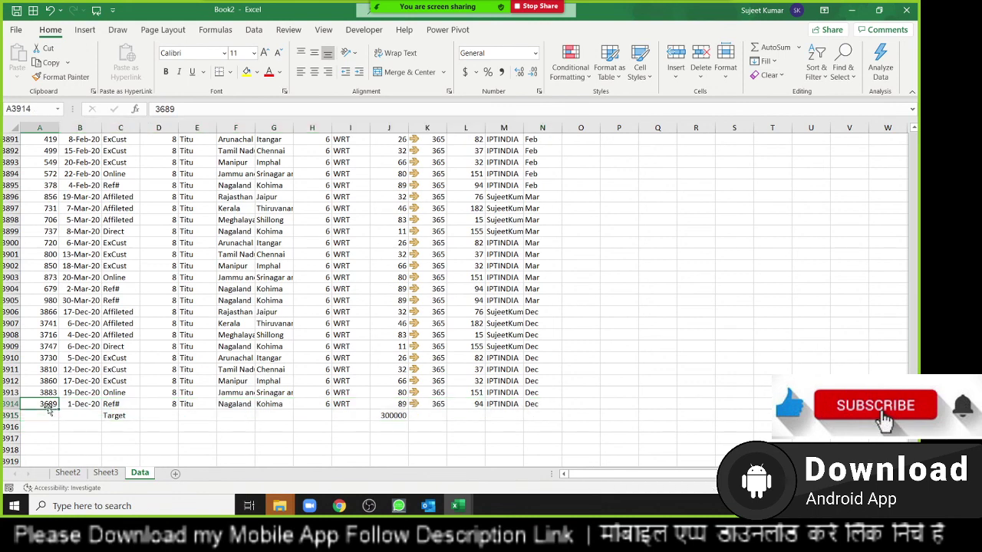
{"action": "left_click", "coordinate": [101, 475]}
{"action": "left_click", "coordinate": [86, 182]}
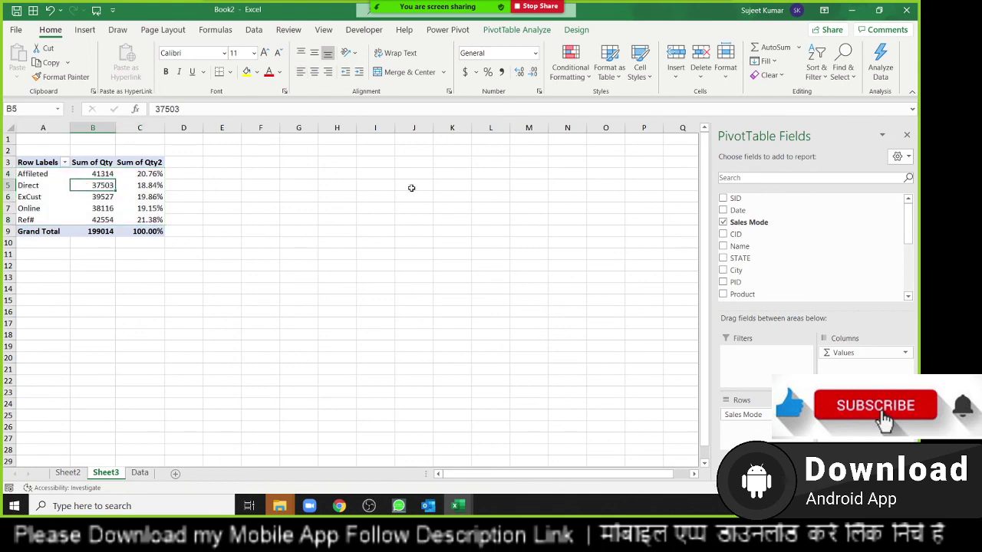
Step: Extend the pivot's data source from A1 down to include the Target row
{"action": "left_click", "coordinate": [534, 32]}
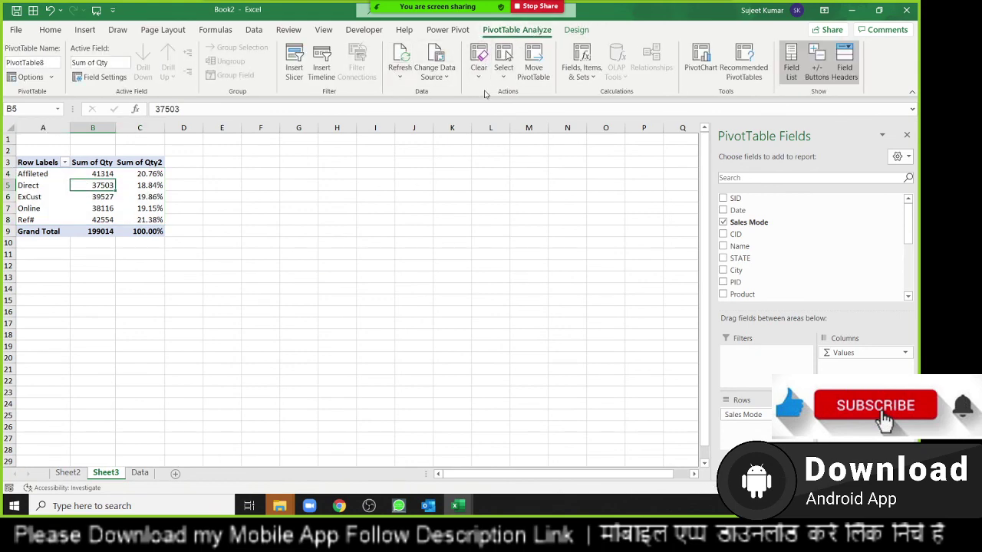
{"action": "left_click", "coordinate": [434, 77]}
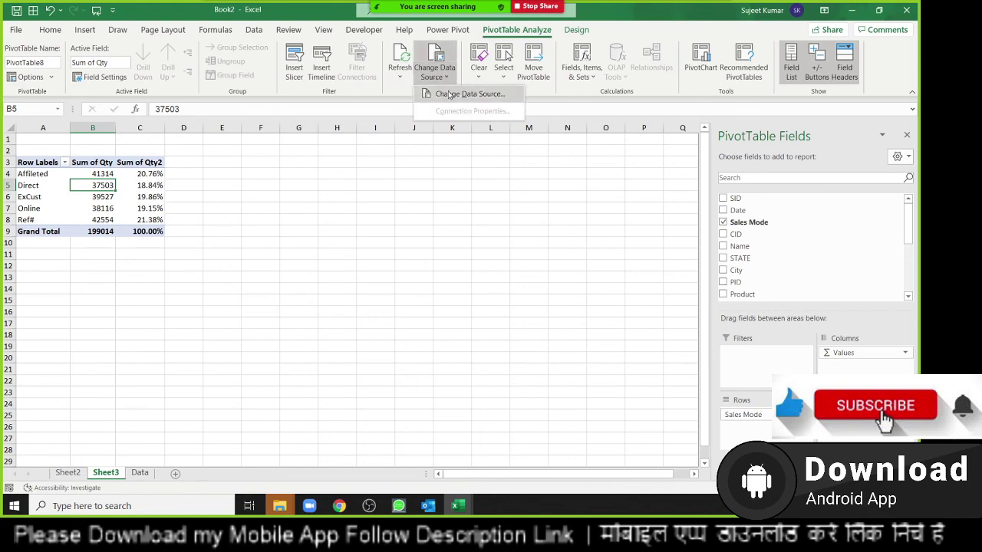
{"action": "left_click", "coordinate": [451, 94]}
{"action": "scroll", "coordinate": [224, 122], "scroll_direction": "up", "scroll_amount": 3}
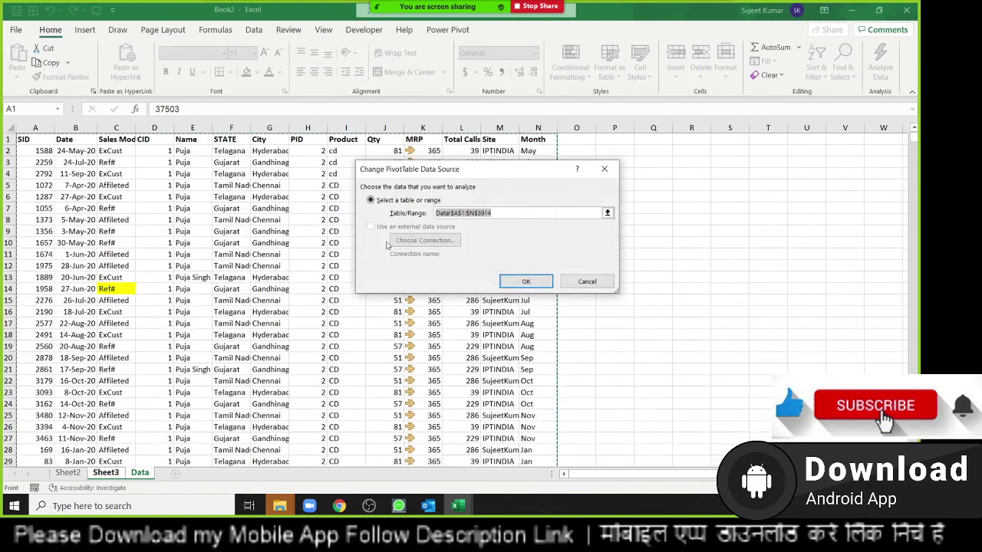
{"action": "left_click", "coordinate": [38, 138]}
{"action": "key", "text": "ctrl+shift+Right"}
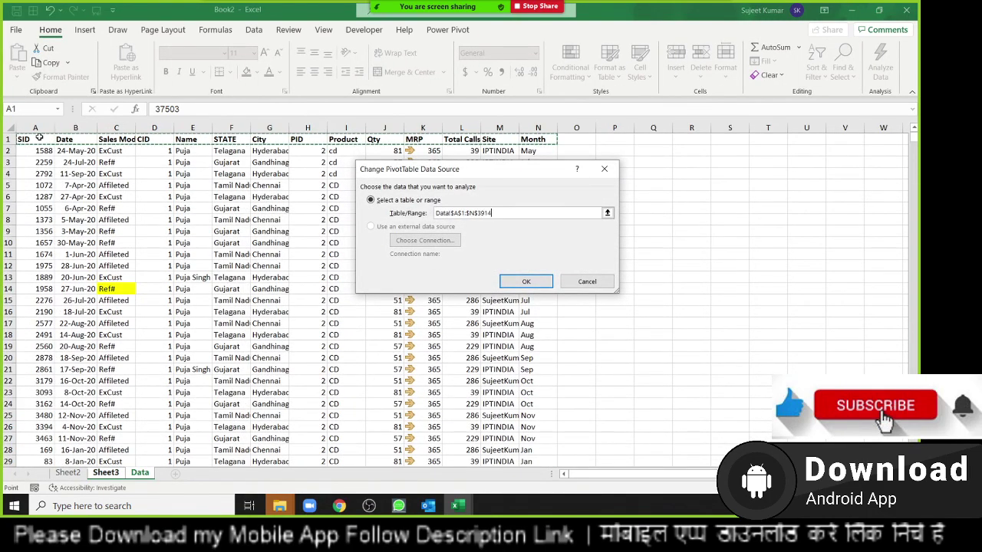
{"action": "key", "text": "ctrl+shift+Down"}
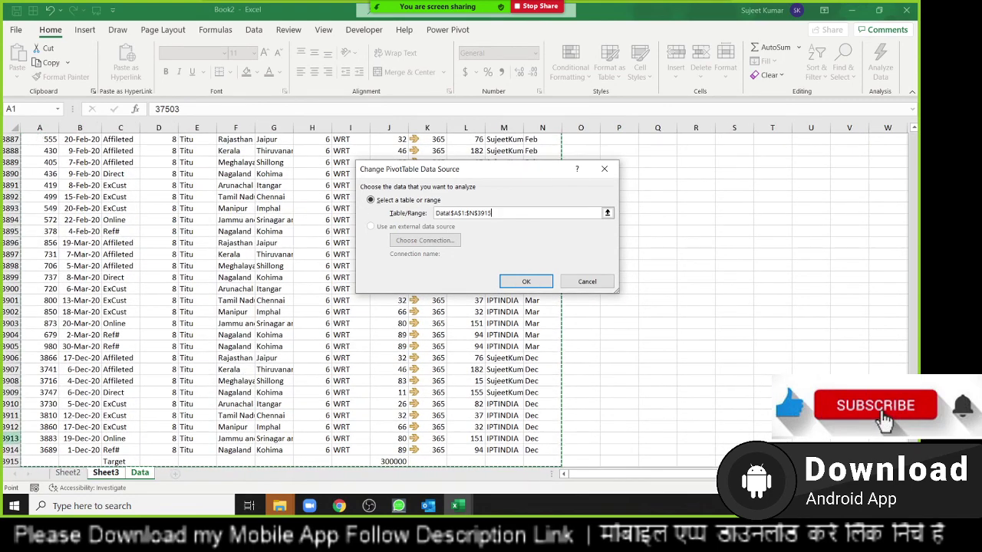
{"action": "left_click", "coordinate": [551, 282]}
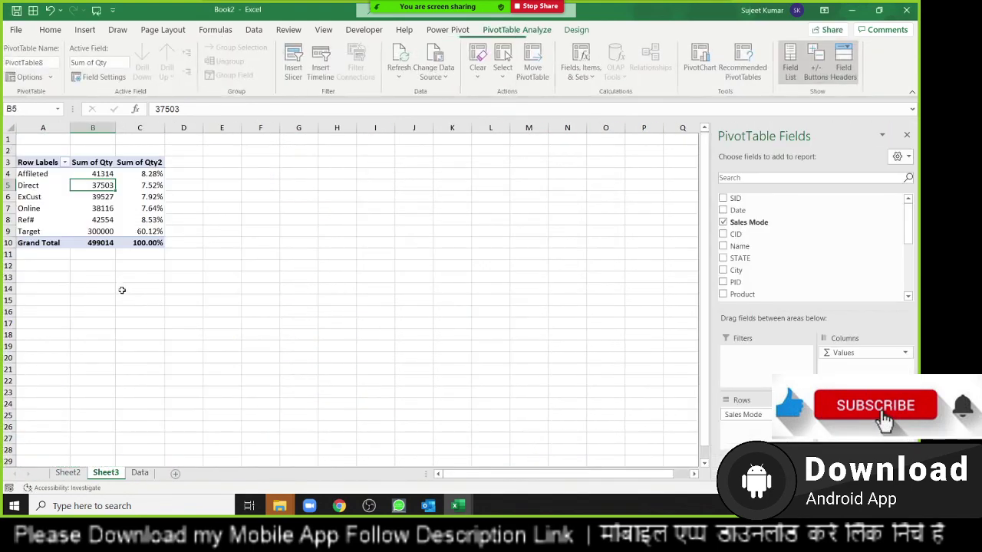
Step: Remove the Sum of Qty2 percentage field, leaving Target at 300000 in Sum of Qty
{"action": "left_click", "coordinate": [42, 233]}
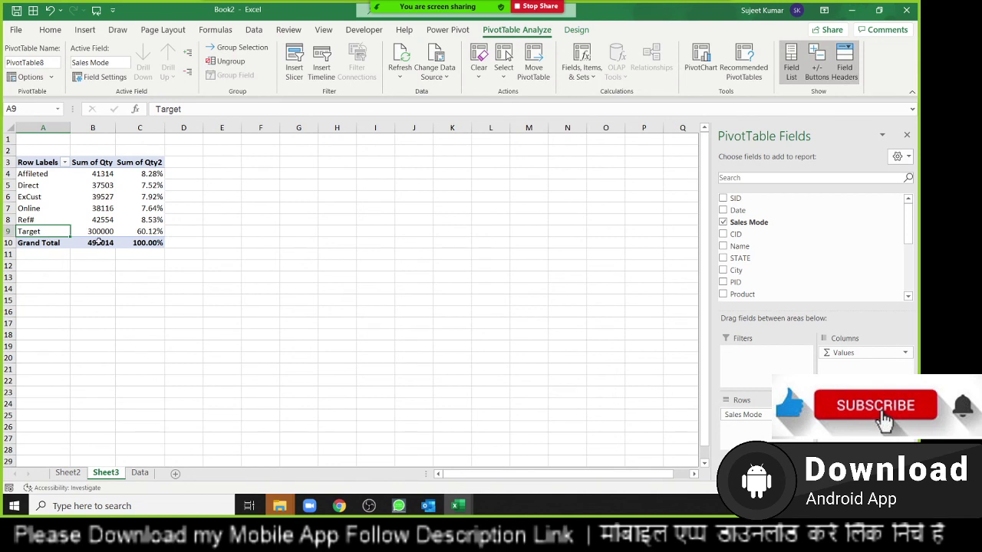
{"action": "left_click_drag", "start_coordinate": [879, 442], "coordinate": [827, 257]}
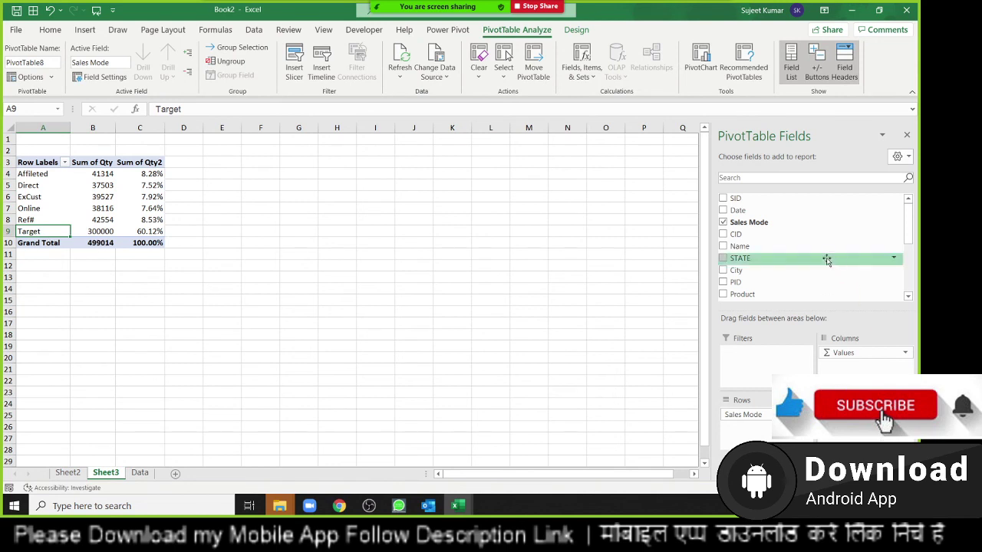
{"action": "left_click", "coordinate": [99, 240]}
{"action": "left_click", "coordinate": [102, 230]}
Step: Show Sum of Qty2 as % Of base field Sales Mode, base item Target
{"action": "left_click", "coordinate": [100, 219]}
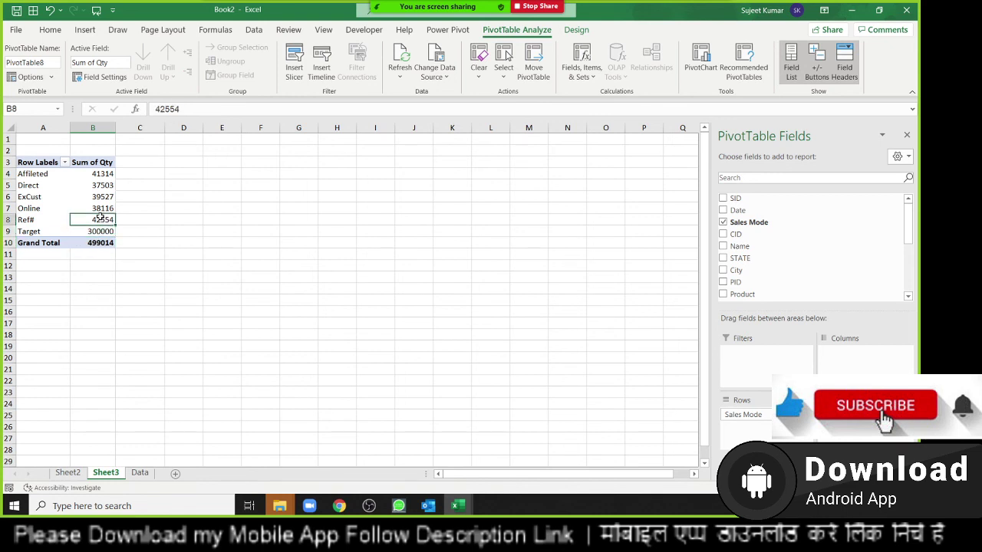
{"action": "left_click_drag", "start_coordinate": [100, 219], "coordinate": [101, 173]}
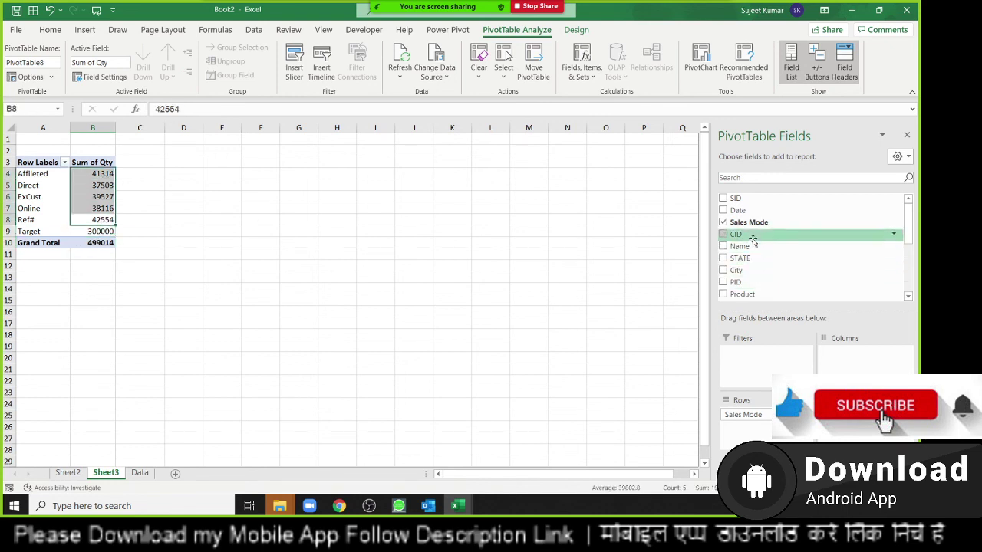
{"action": "scroll", "coordinate": [755, 269], "scroll_direction": "down", "scroll_amount": 3}
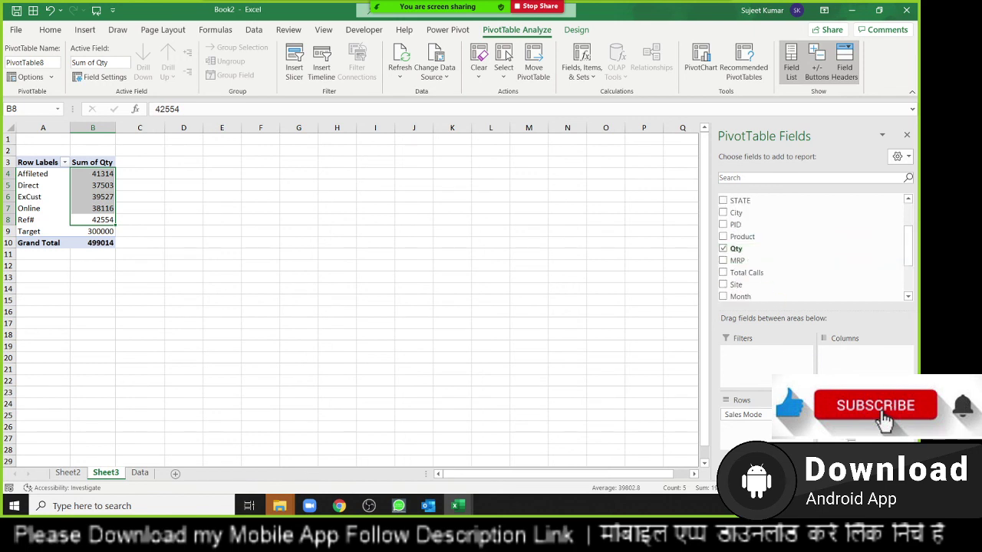
{"action": "left_click", "coordinate": [905, 426]}
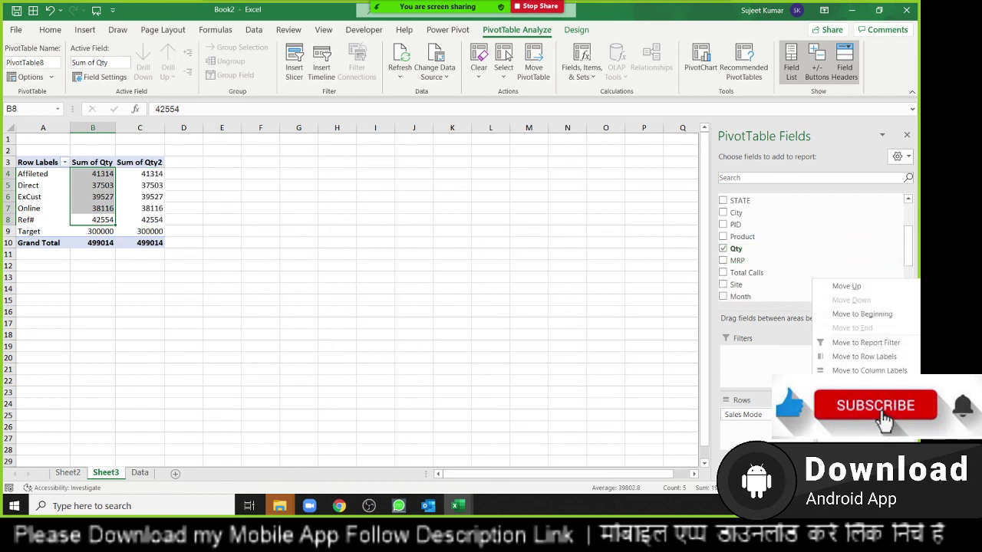
{"action": "left_click", "coordinate": [860, 418]}
{"action": "left_click", "coordinate": [473, 190]}
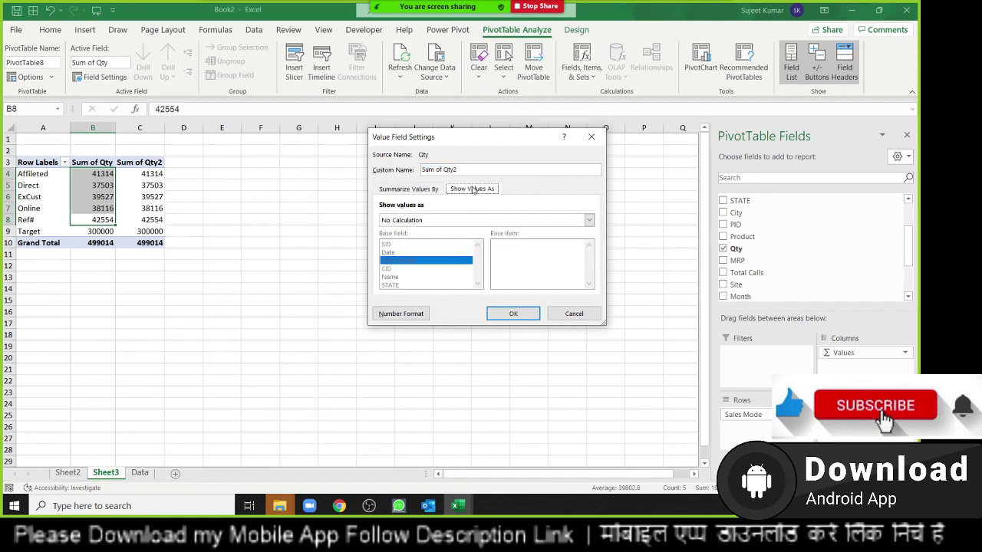
{"action": "left_click", "coordinate": [450, 221]}
{"action": "left_click", "coordinate": [418, 266]}
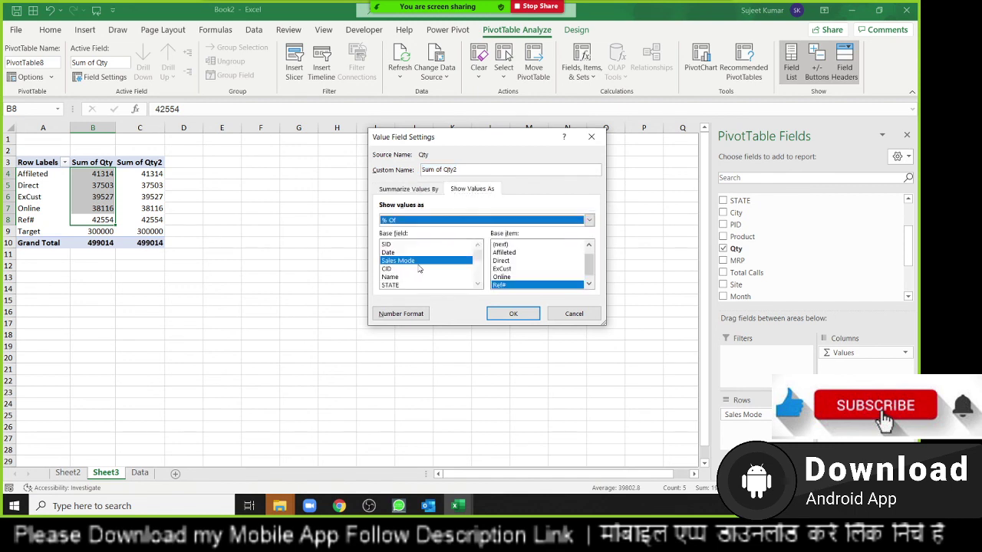
{"action": "left_click", "coordinate": [587, 286]}
{"action": "left_click", "coordinate": [533, 286]}
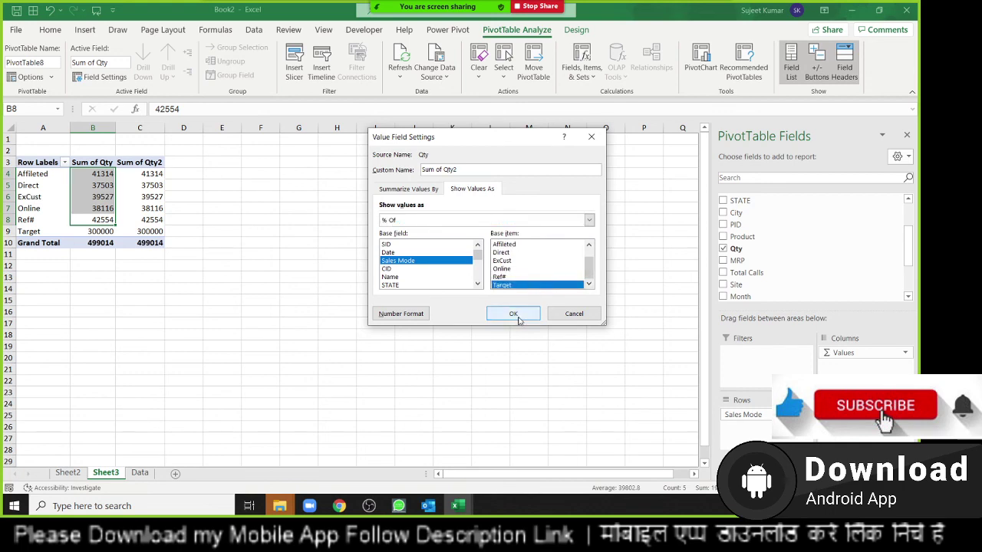
{"action": "left_click", "coordinate": [513, 314]}
Step: Review the Sum of Qty2 % Of settings and close them without changes
{"action": "left_click_drag", "start_coordinate": [150, 219], "coordinate": [149, 174]}
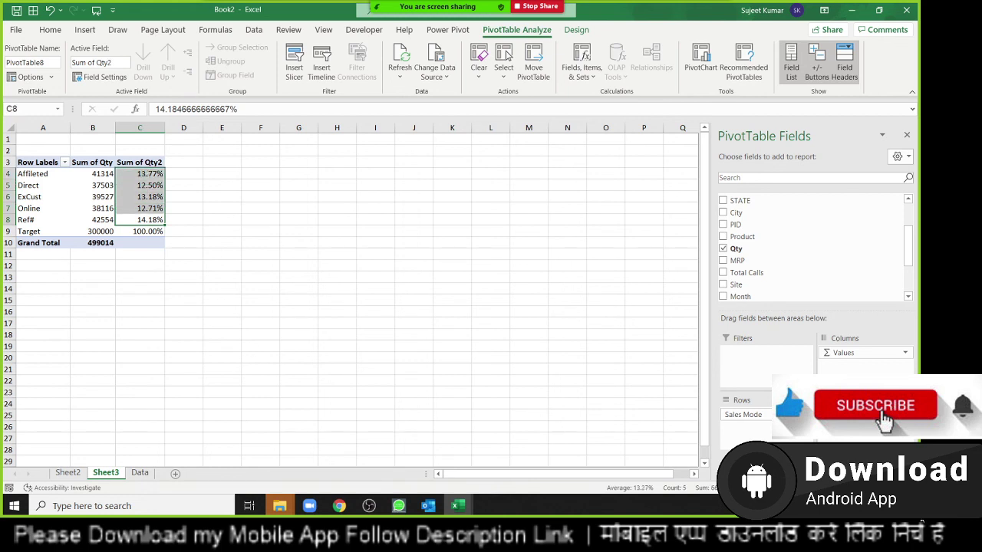
{"action": "left_click", "coordinate": [905, 427]}
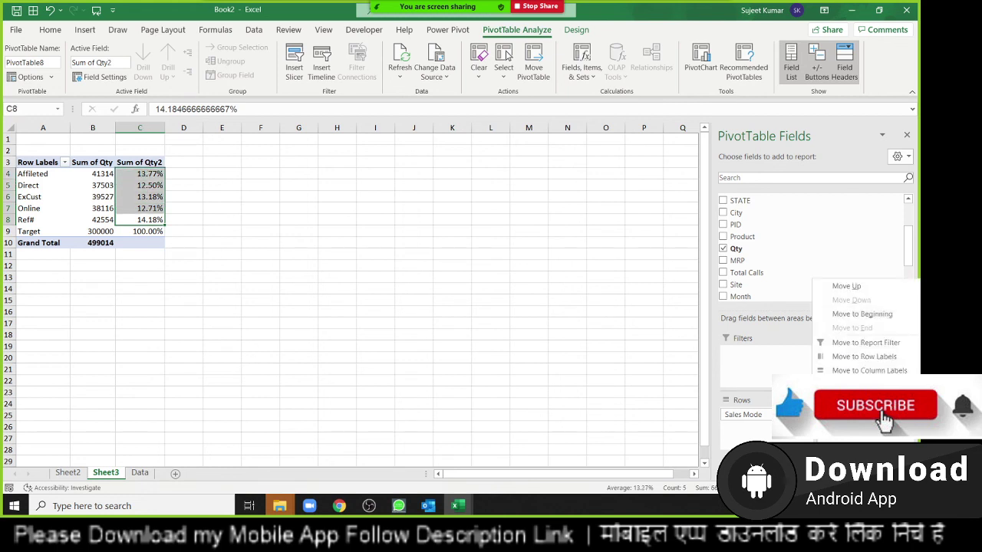
{"action": "left_click", "coordinate": [859, 415]}
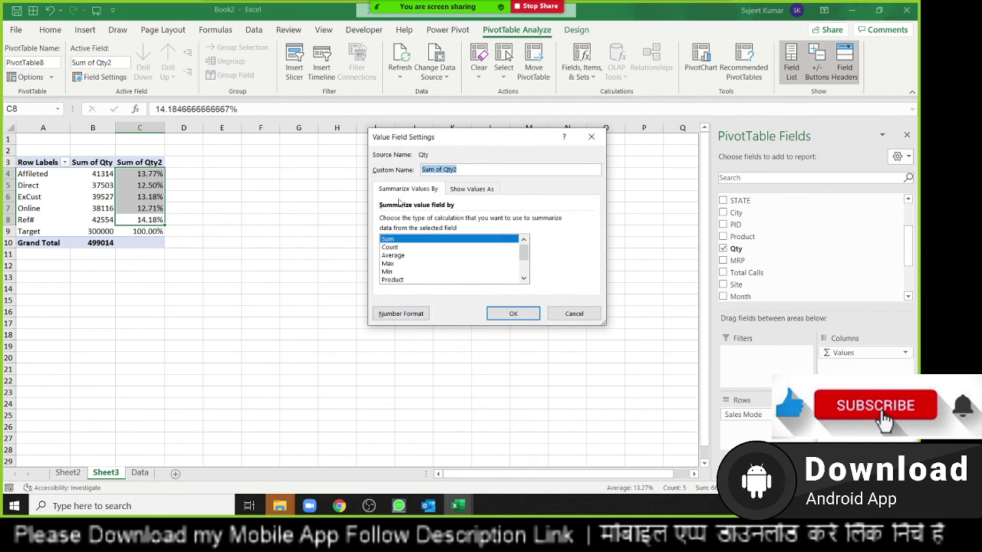
{"action": "left_click", "coordinate": [469, 189]}
{"action": "left_click", "coordinate": [415, 222]}
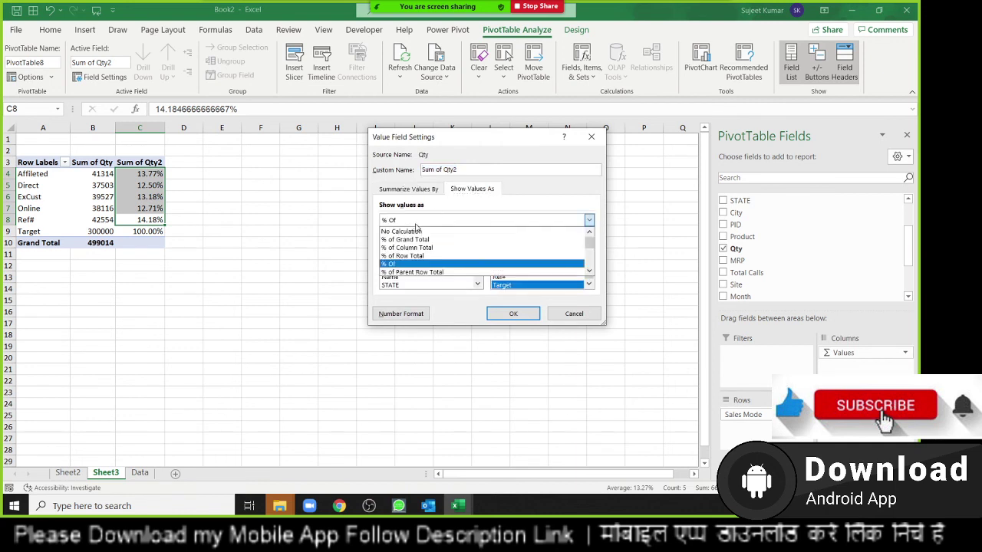
{"action": "scroll", "coordinate": [422, 245], "scroll_direction": "down", "scroll_amount": 1}
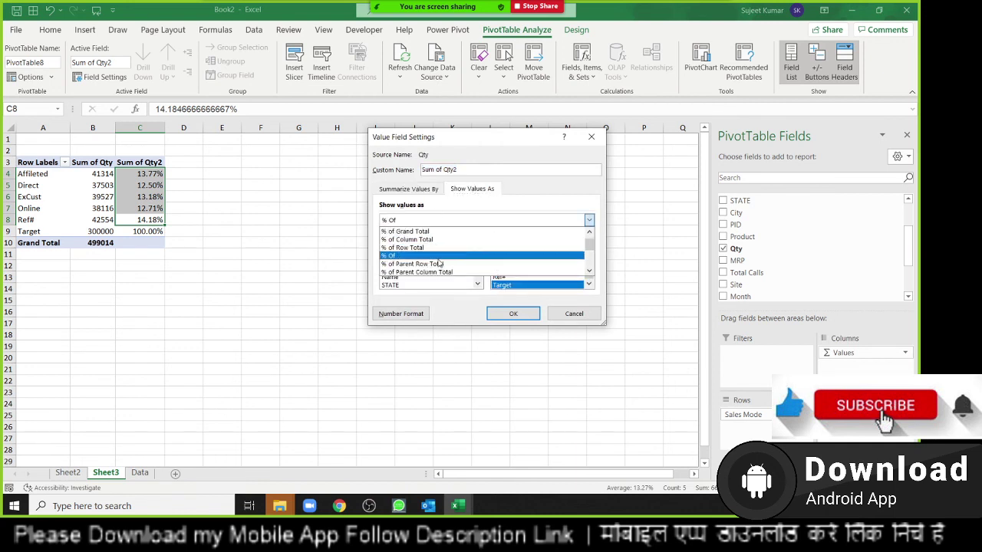
{"action": "scroll", "coordinate": [452, 267], "scroll_direction": "down", "scroll_amount": 1}
{"action": "scroll", "coordinate": [458, 270], "scroll_direction": "down", "scroll_amount": 2}
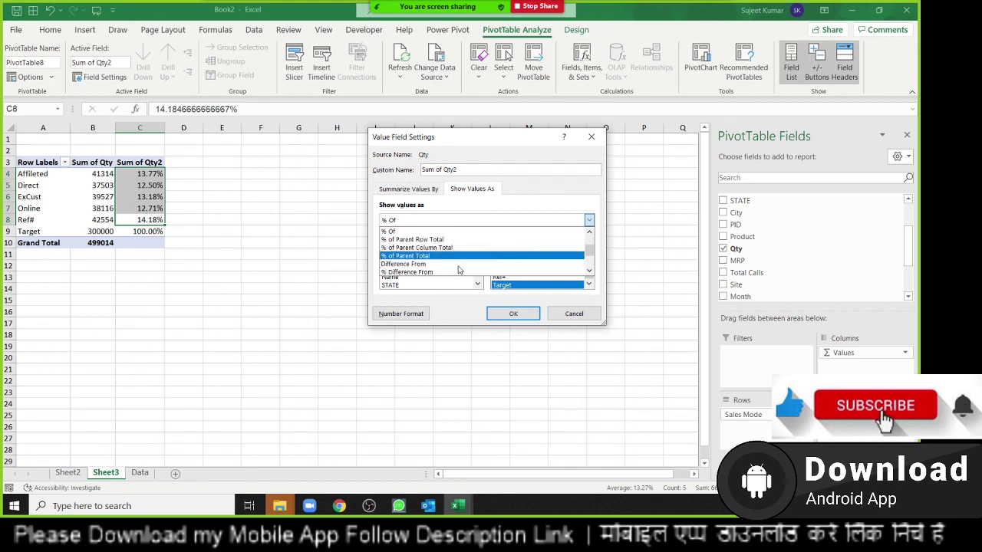
{"action": "scroll", "coordinate": [459, 267], "scroll_direction": "down", "scroll_amount": 1}
{"action": "scroll", "coordinate": [461, 265], "scroll_direction": "down", "scroll_amount": 1}
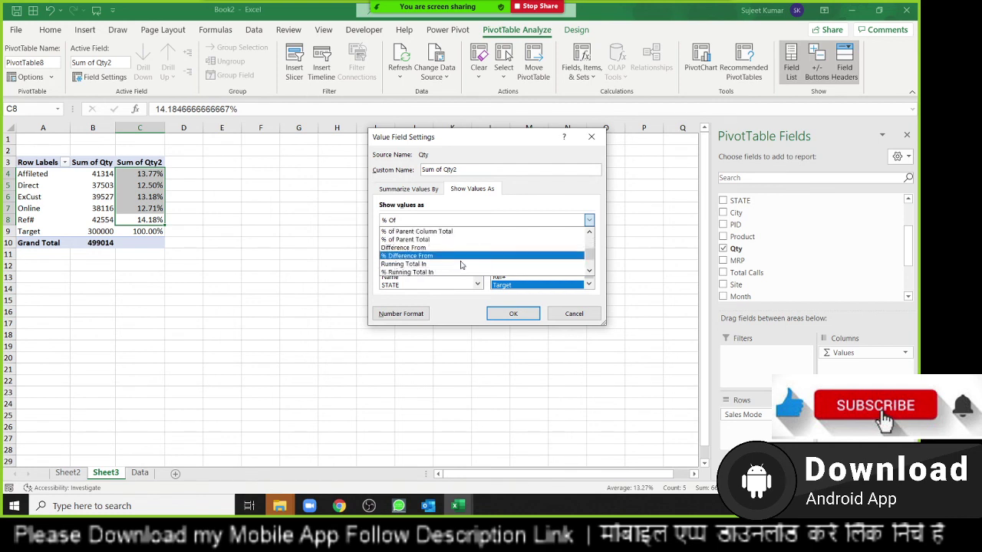
{"action": "scroll", "coordinate": [461, 264], "scroll_direction": "down", "scroll_amount": 1}
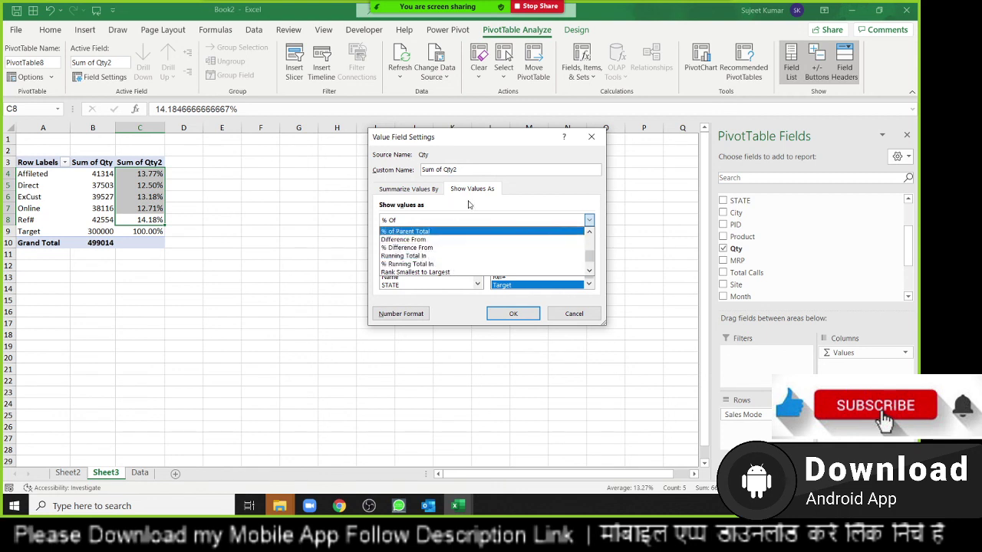
{"action": "left_click", "coordinate": [516, 143]}
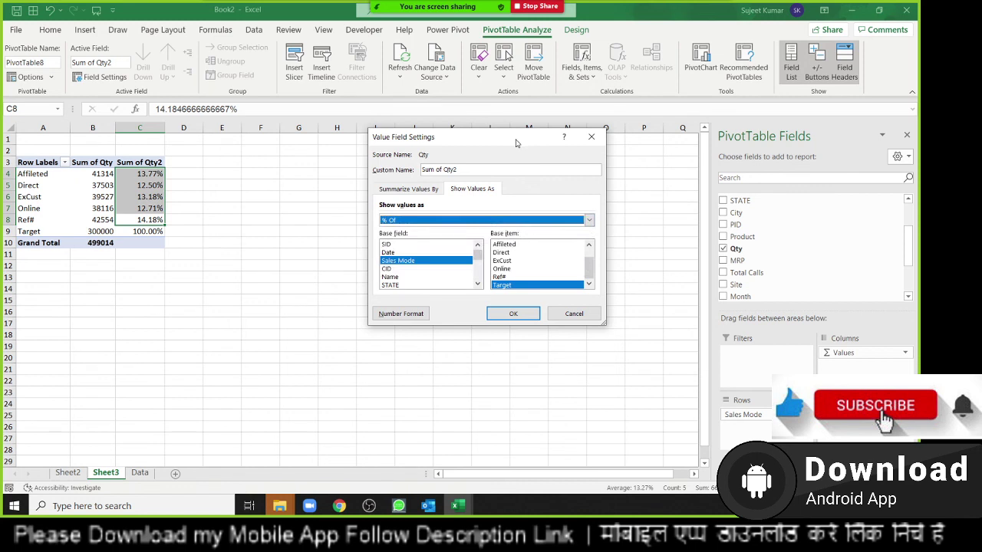
{"action": "left_click", "coordinate": [593, 138]}
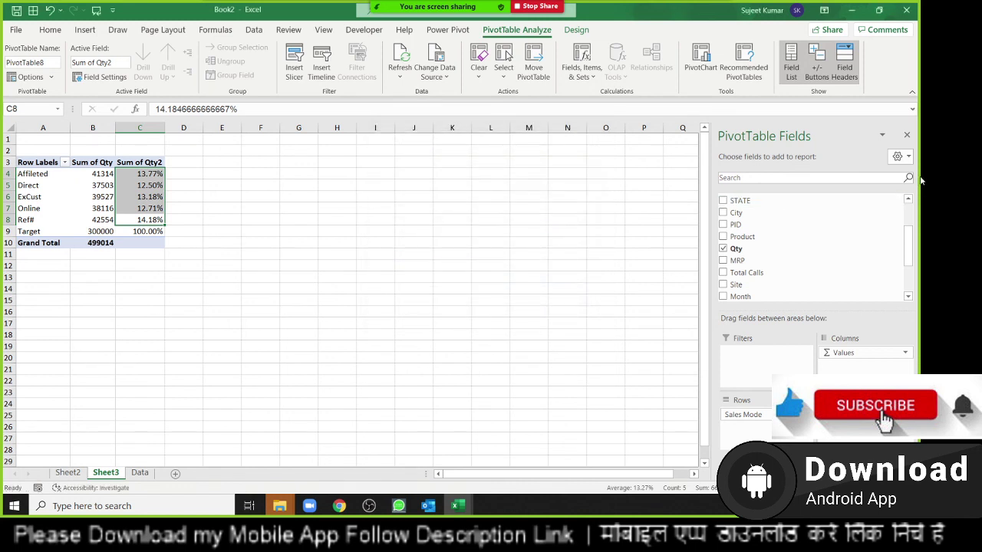
Step: Hide the field list, check the Data and Sheet2 tabs, then show Zoom's participants over Sheet3
{"action": "left_click", "coordinate": [907, 135]}
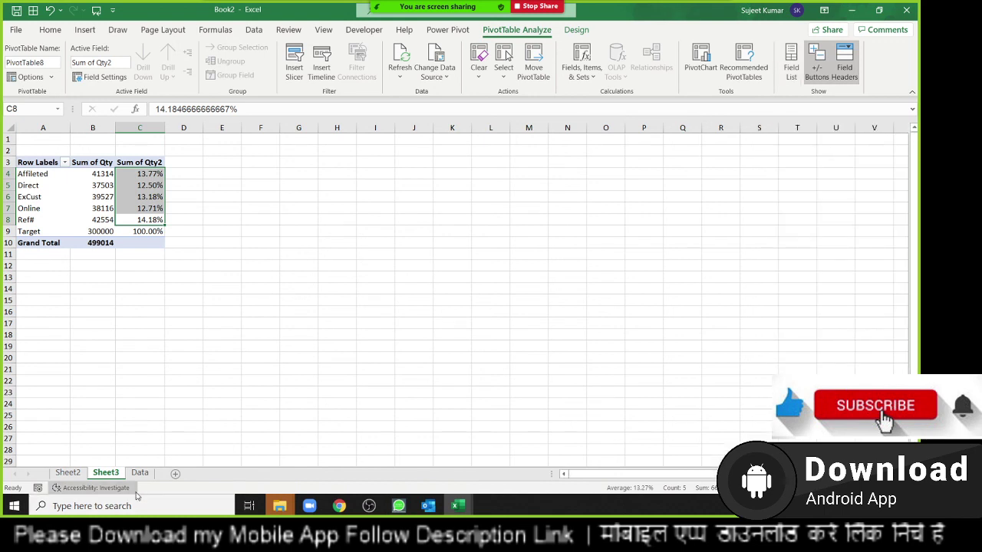
{"action": "left_click", "coordinate": [295, 253]}
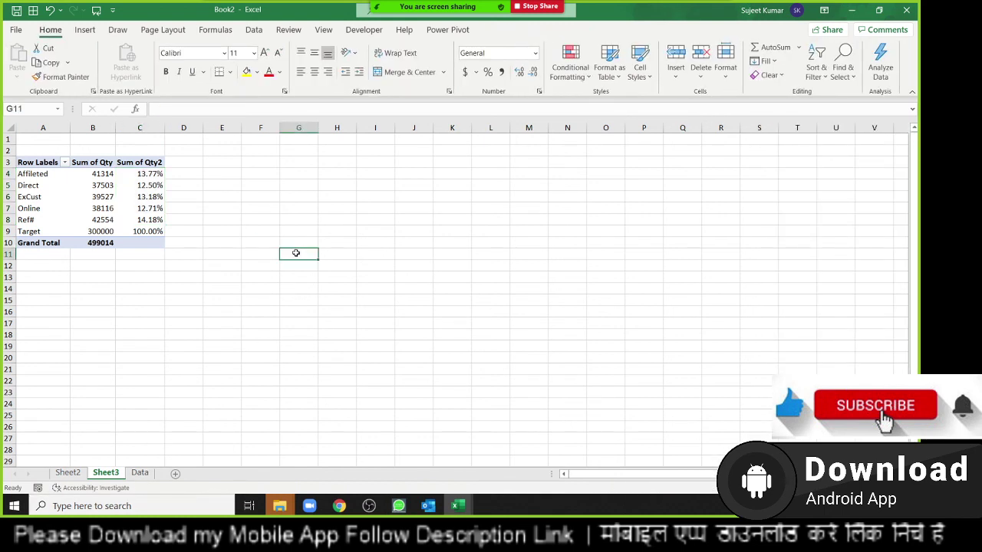
{"action": "left_click", "coordinate": [140, 474]}
{"action": "left_click", "coordinate": [110, 475]}
{"action": "left_click", "coordinate": [76, 474]}
{"action": "left_click", "coordinate": [106, 474]}
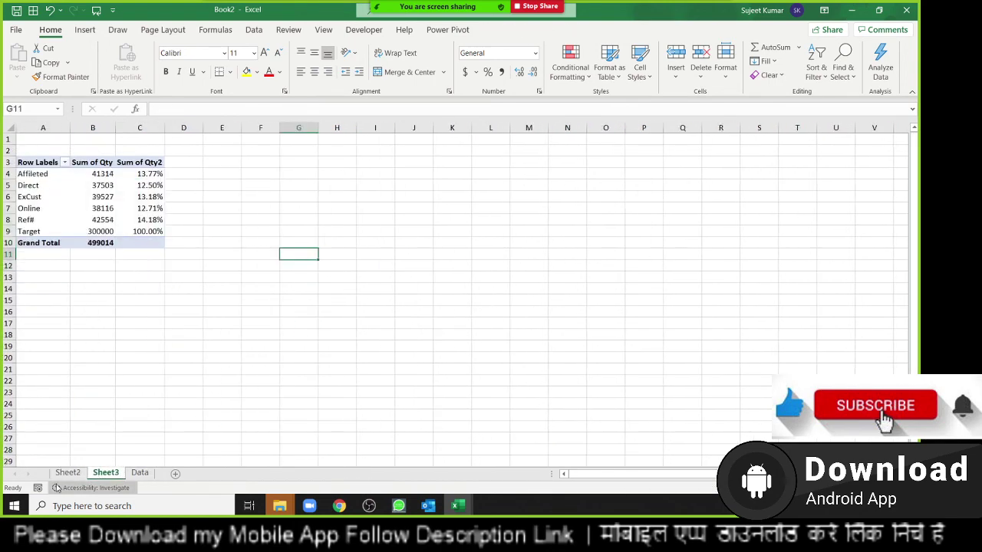
{"action": "left_click", "coordinate": [106, 474]}
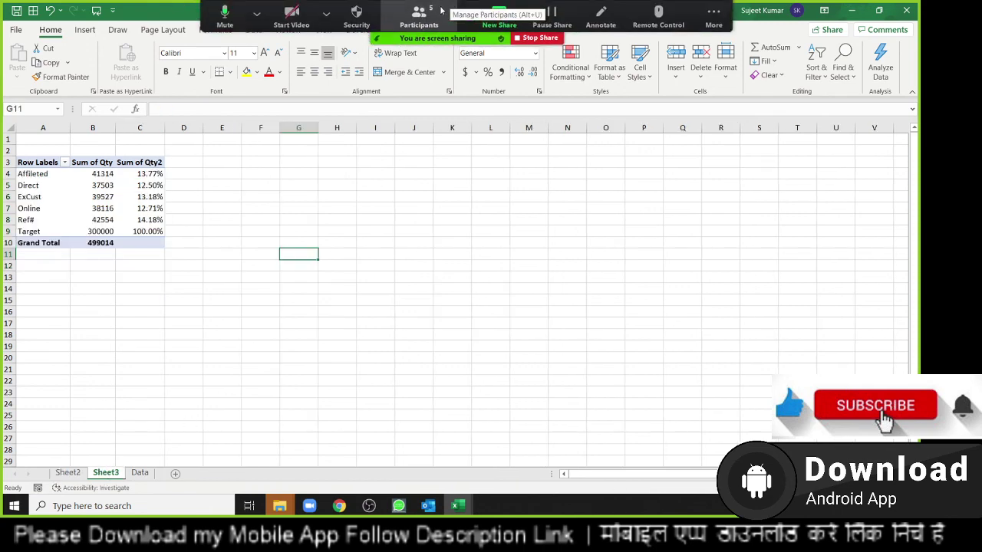
{"action": "left_click", "coordinate": [434, 11]}
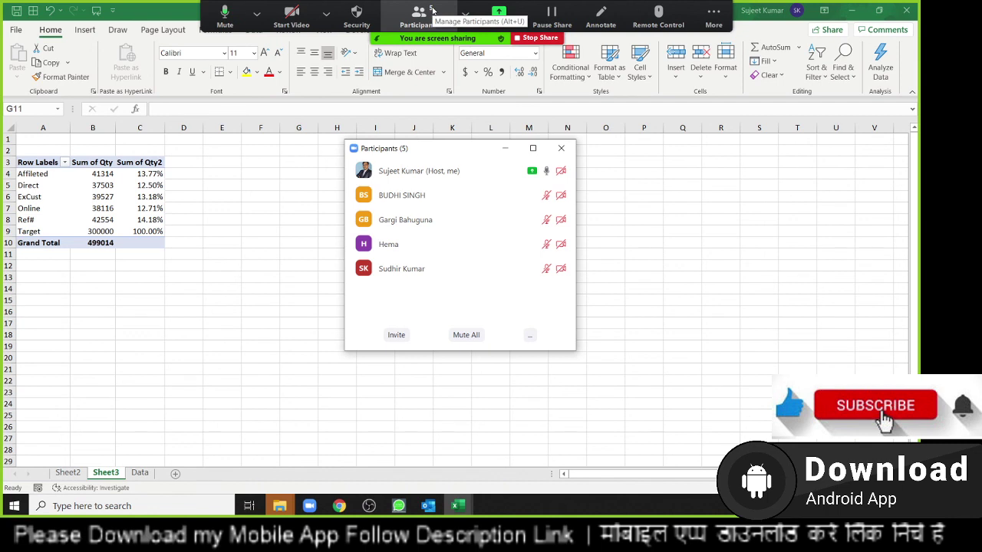